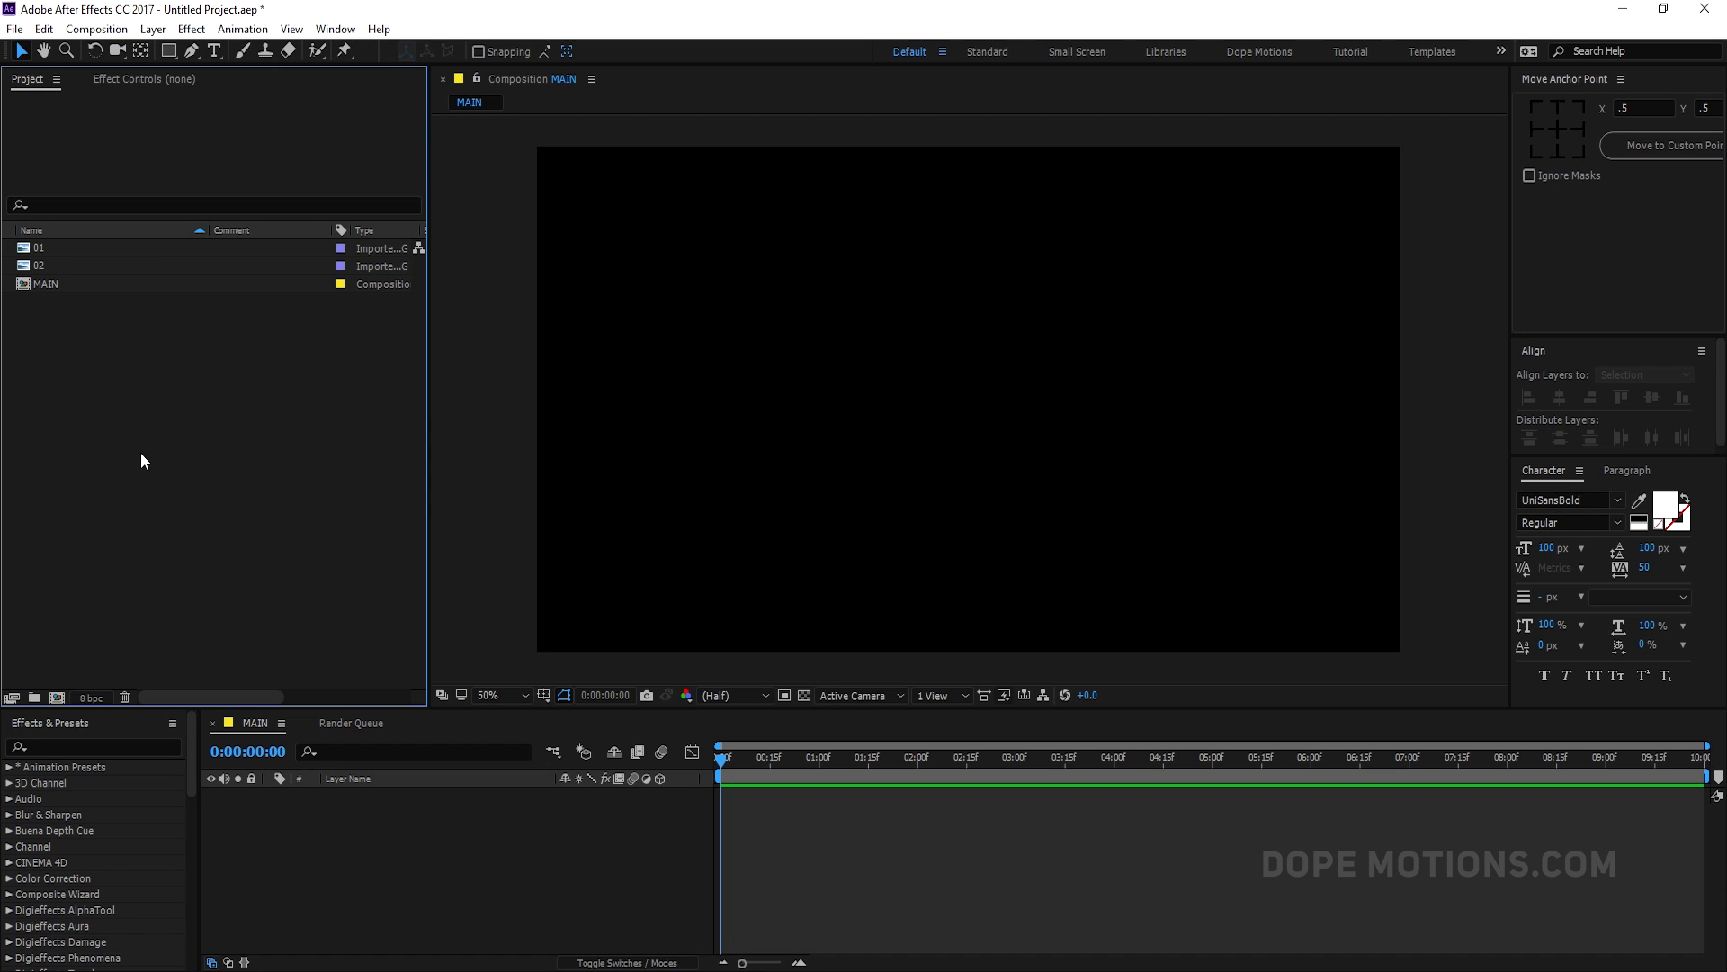
- Check the settings of the MAIN composition and close them without changes
left_click(57, 284)
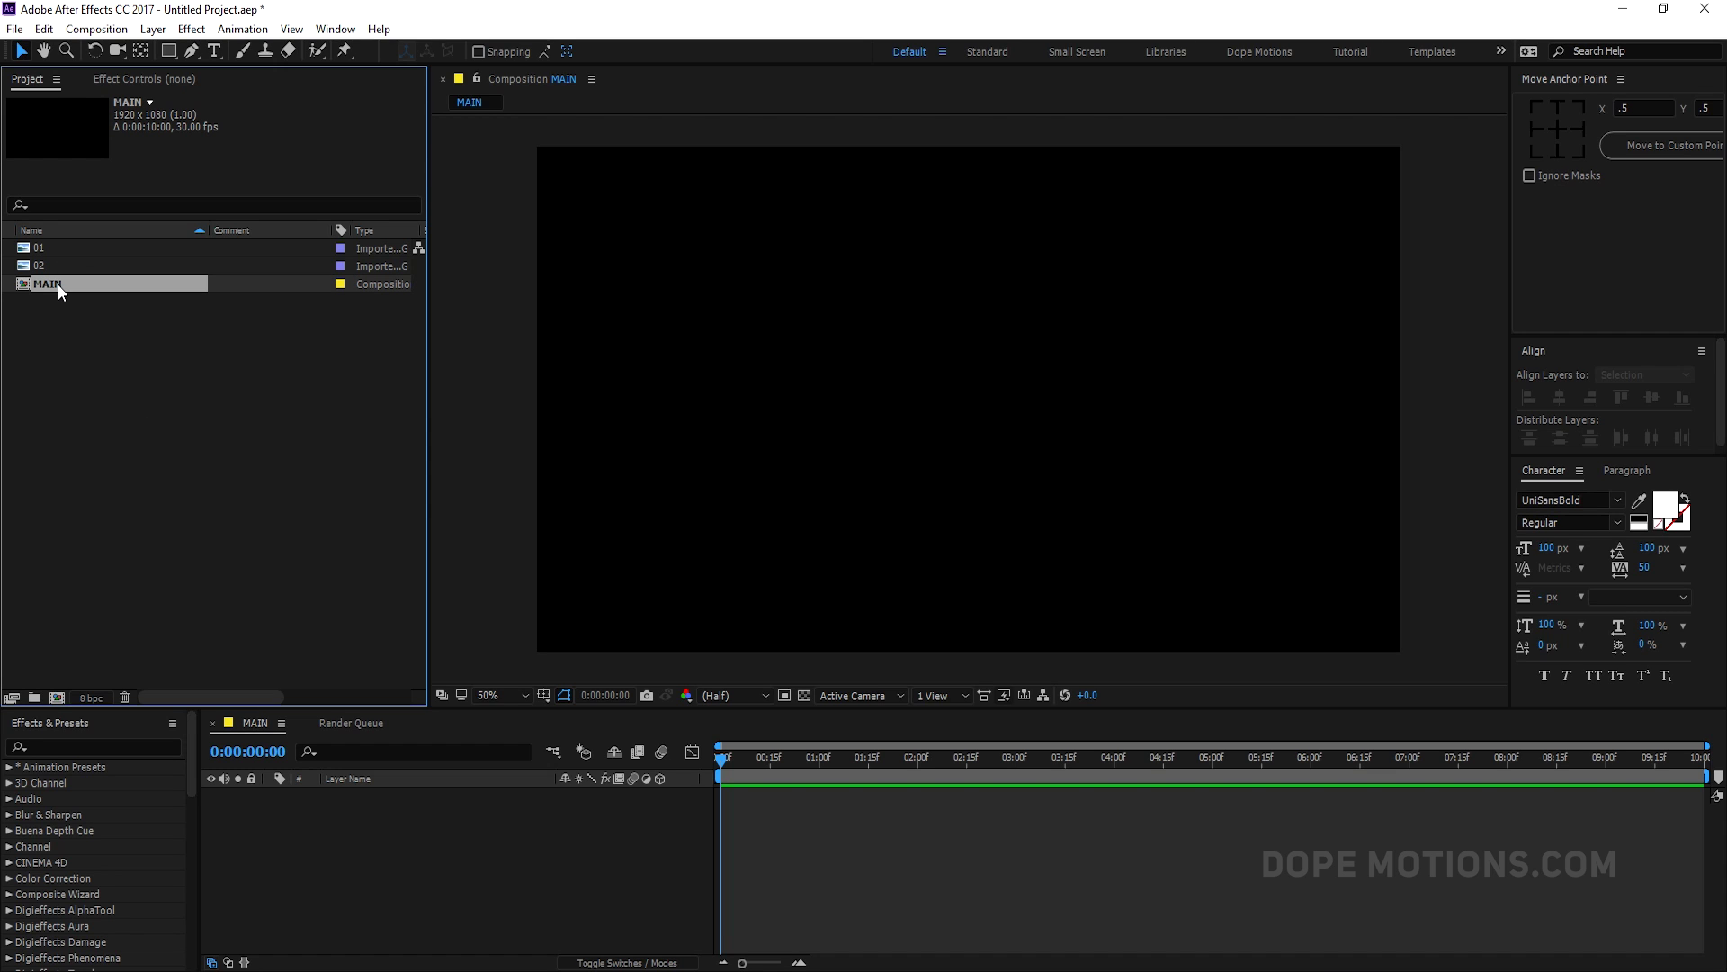
key("ctrl+k")
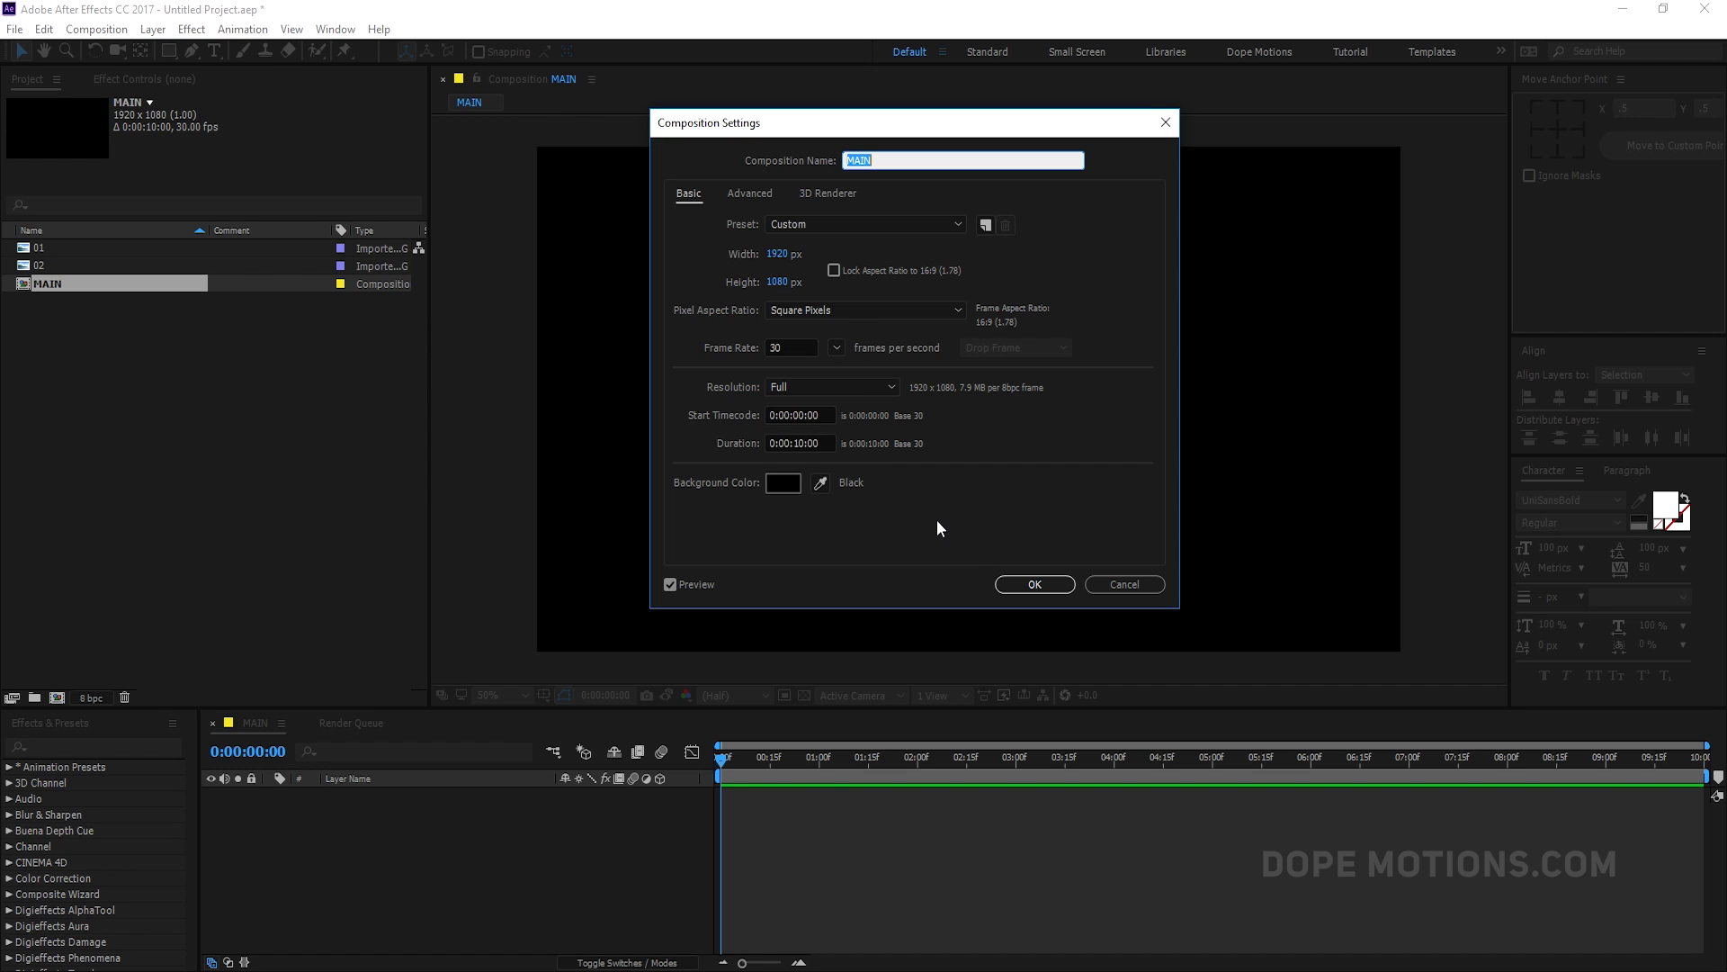
left_click(1052, 584)
left_click(399, 868)
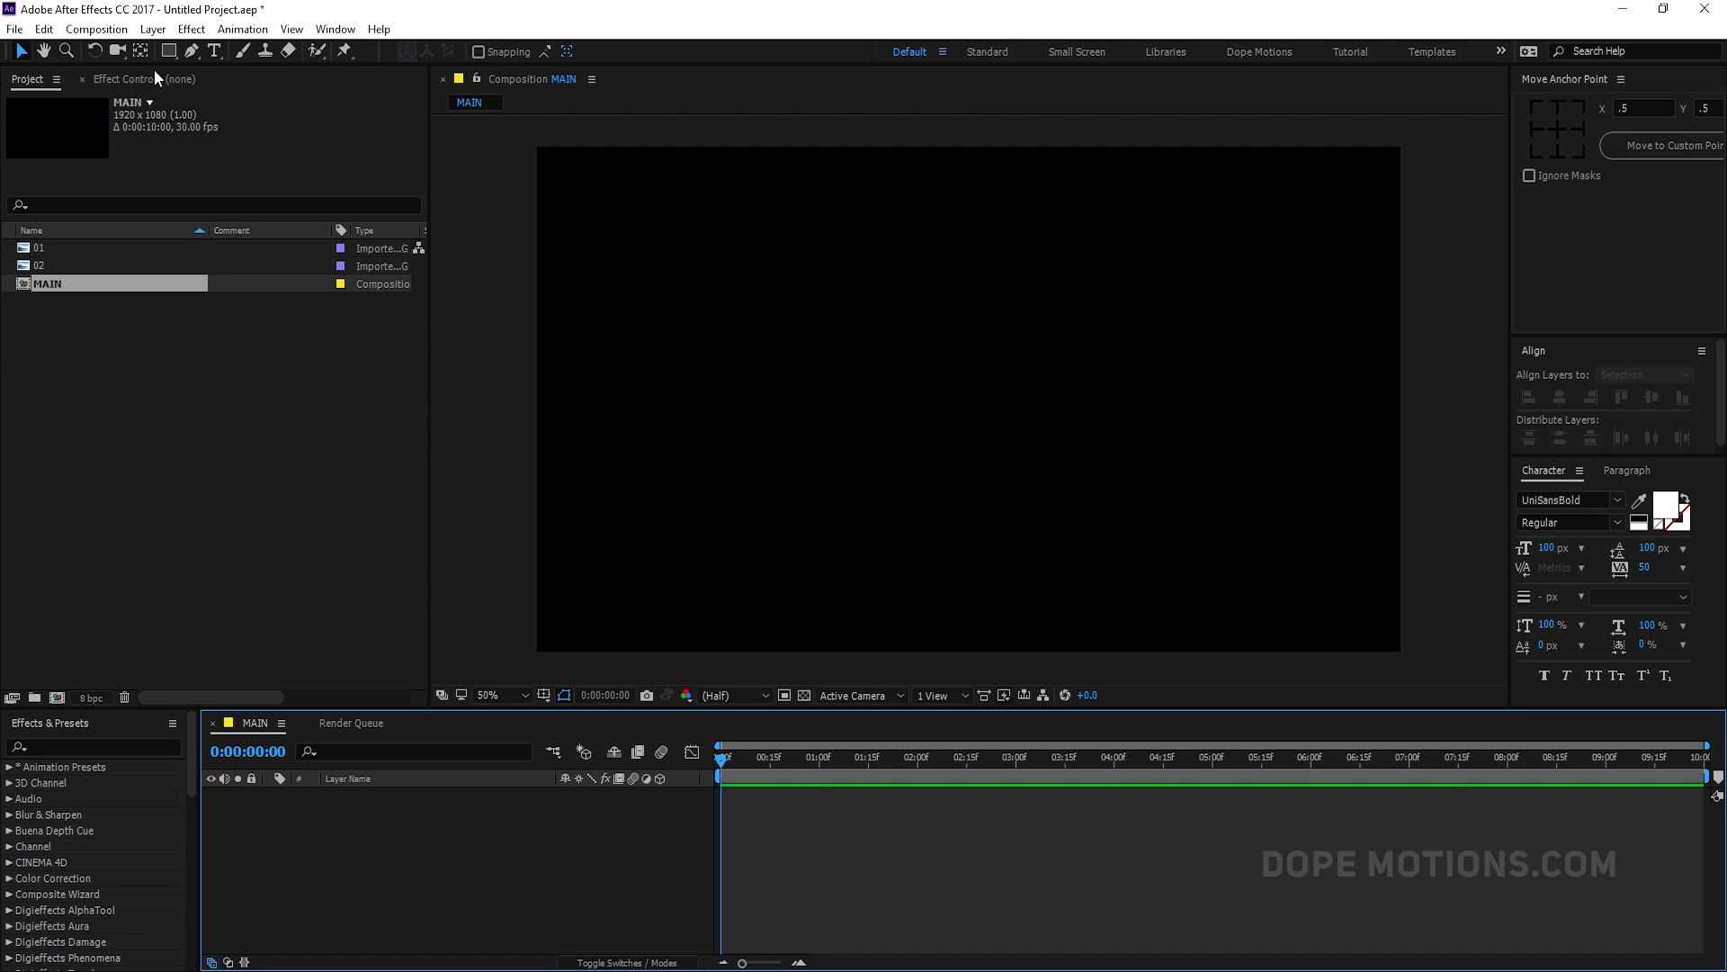
- Draw a circle about 444 px across near the composition's centre with the Ellipse tool, using a grey 939393 stroke
left_click_drag(176, 48, 239, 88)
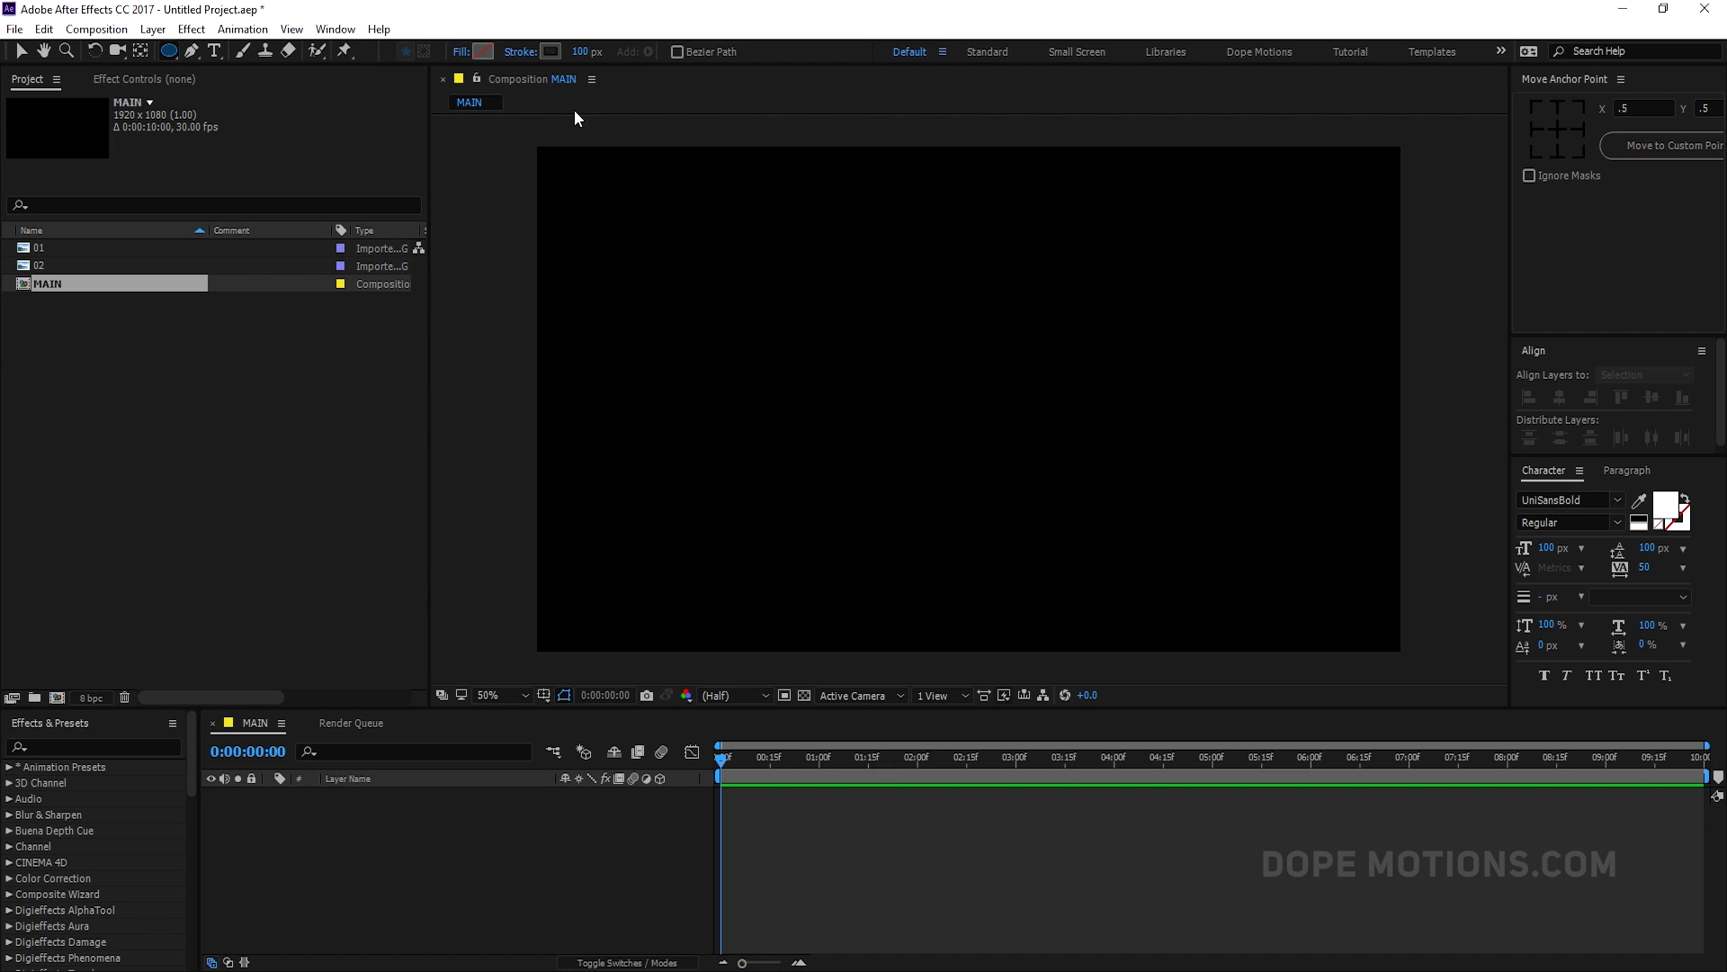
left_click(550, 51)
mouse_move(798, 611)
left_mouse_down()
mouse_move(737, 634)
mouse_move(777, 645)
mouse_move(740, 655)
left_mouse_up()
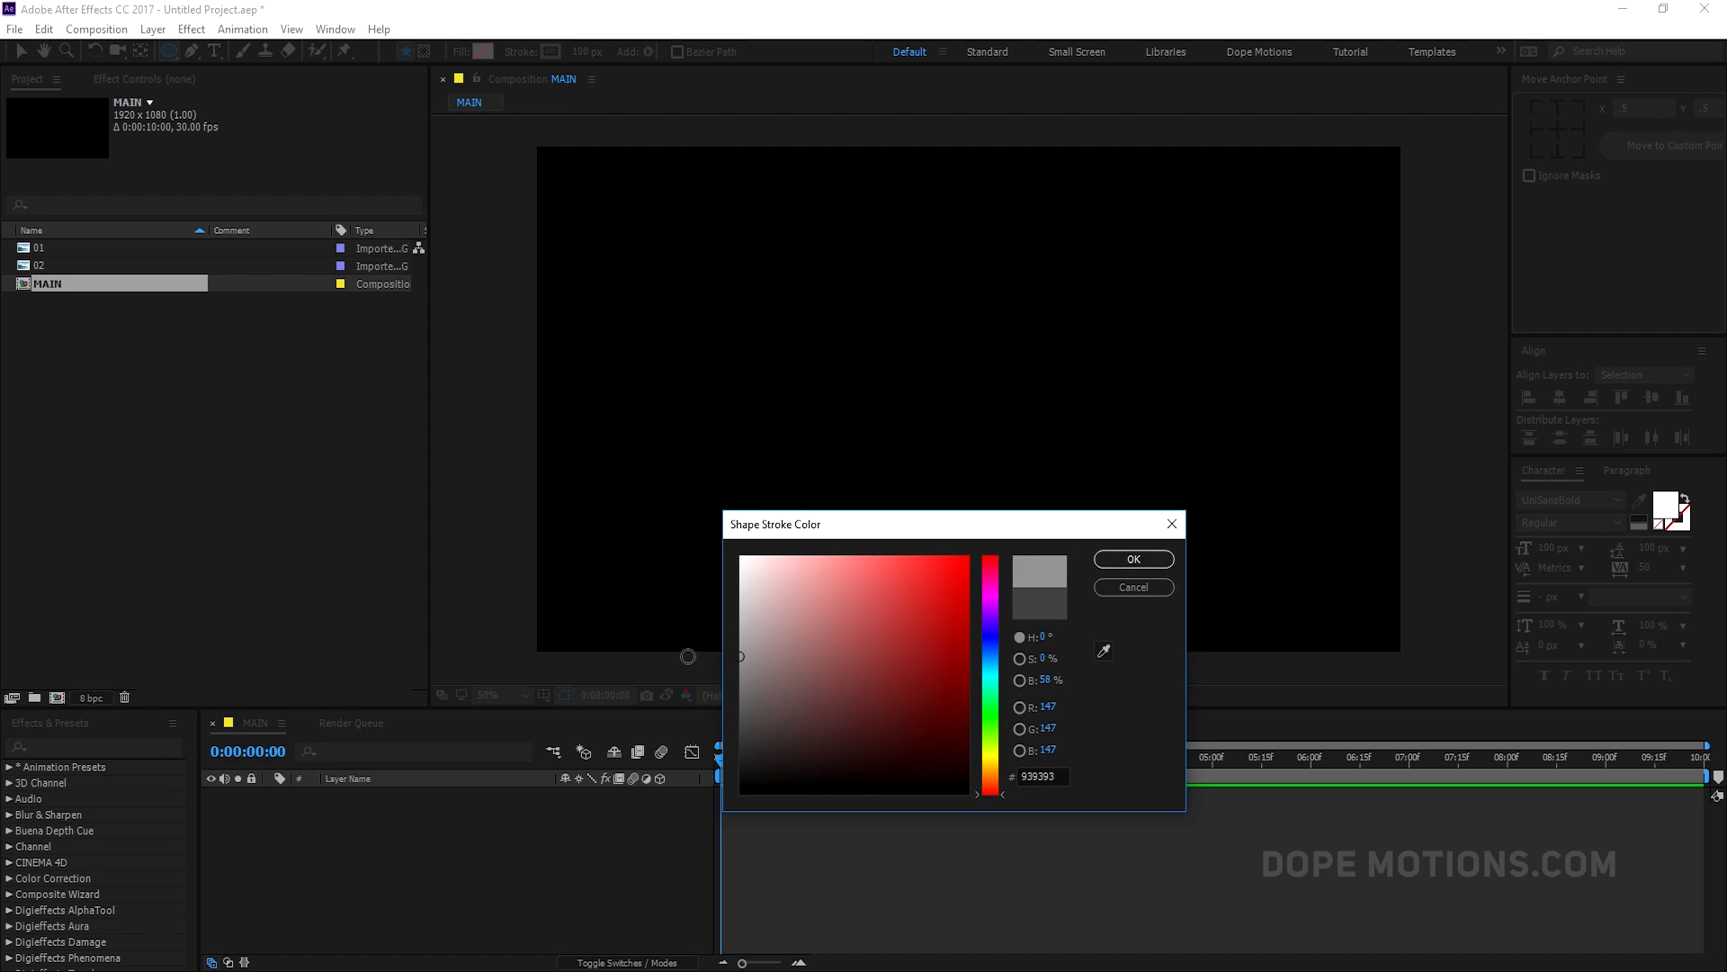
left_click(1146, 560)
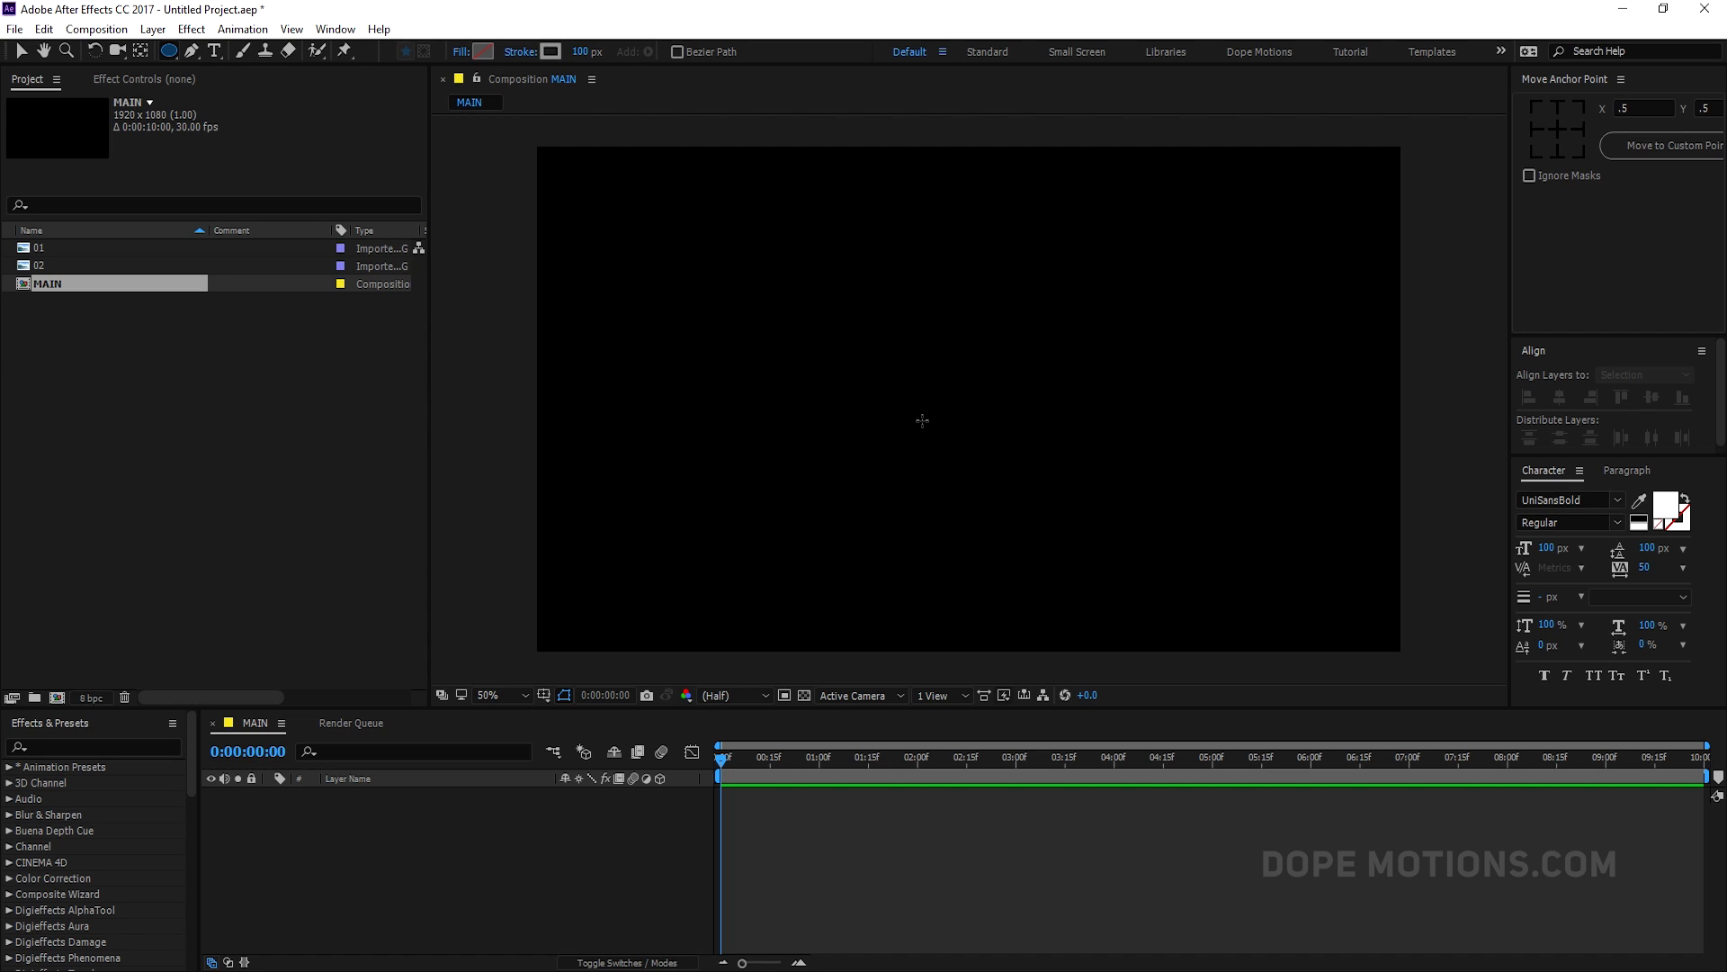
left_click_drag(975, 397, 1075, 490)
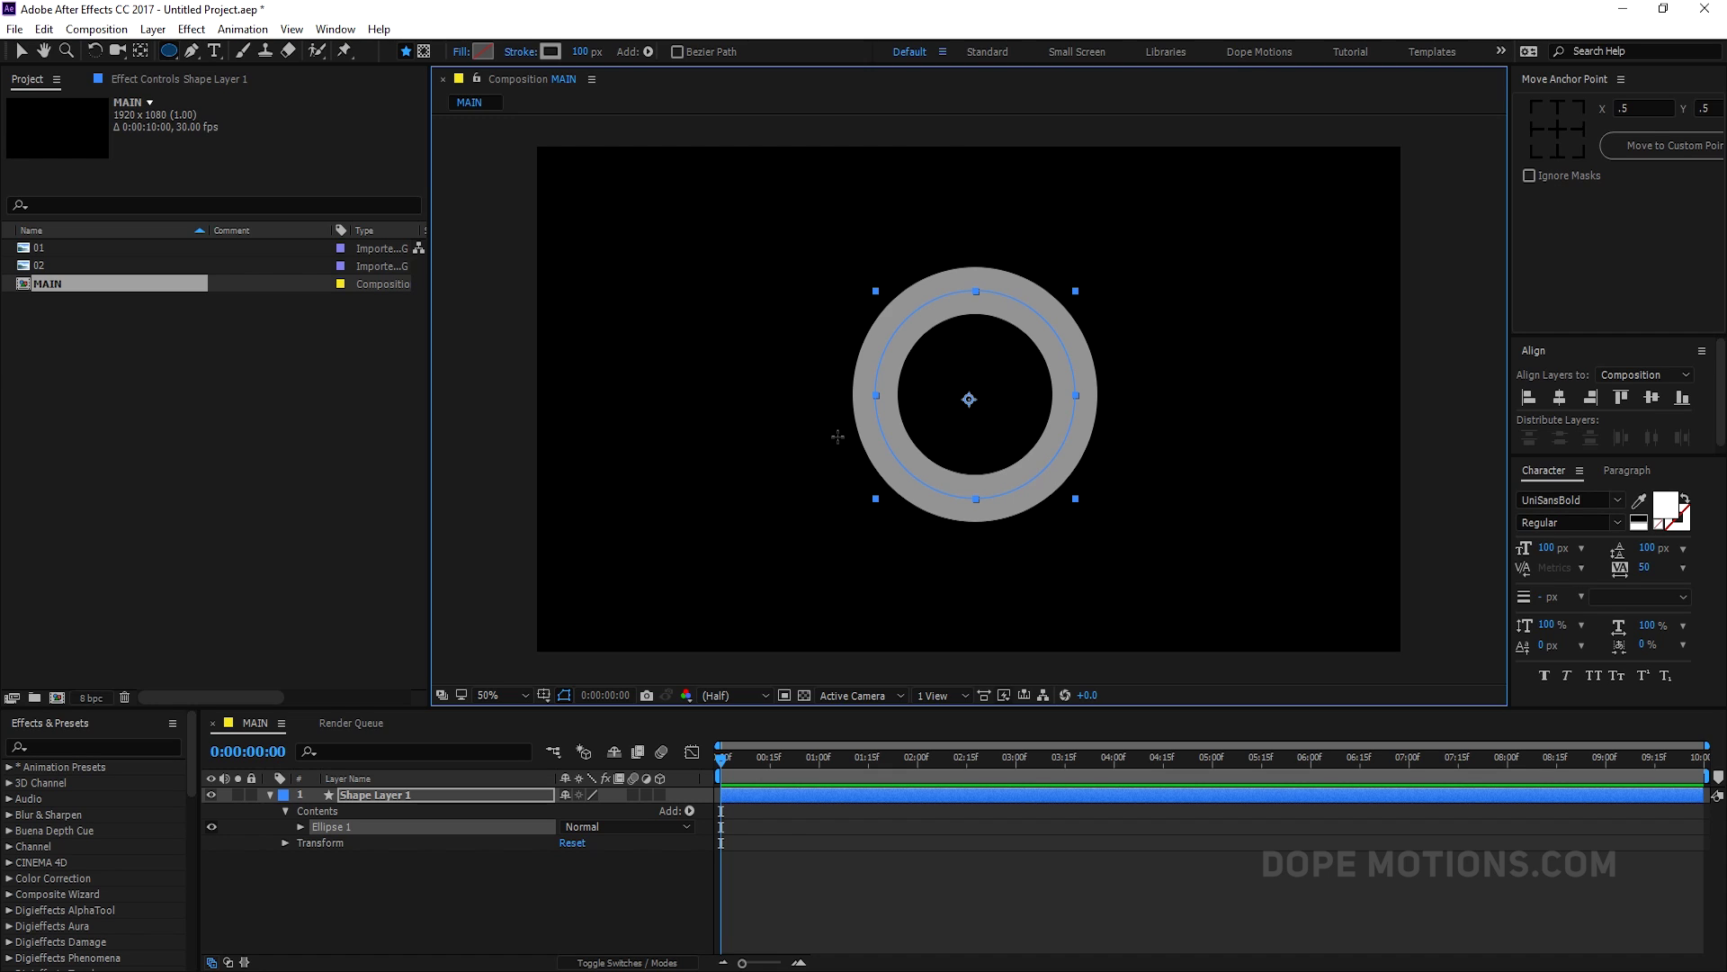
- Rename the new shape layer as 1 and set its ellipse path size to 500 by 500
left_click(369, 798)
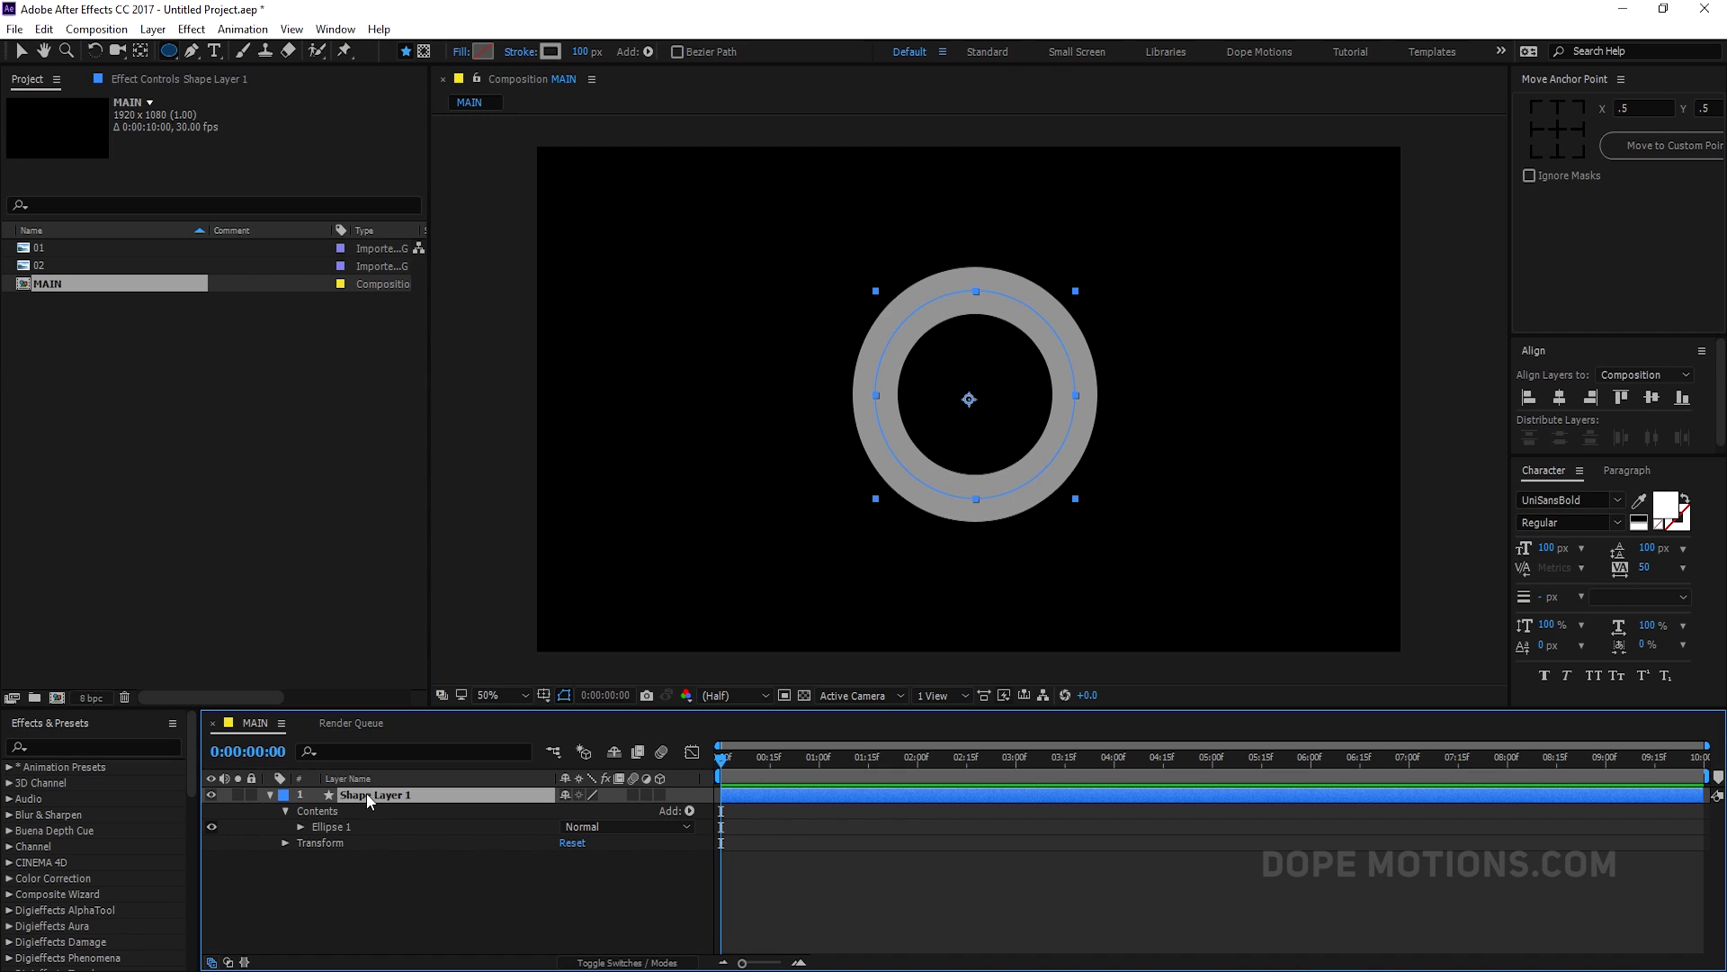
key("Return")
type("1")
left_click(300, 826)
left_click(317, 843)
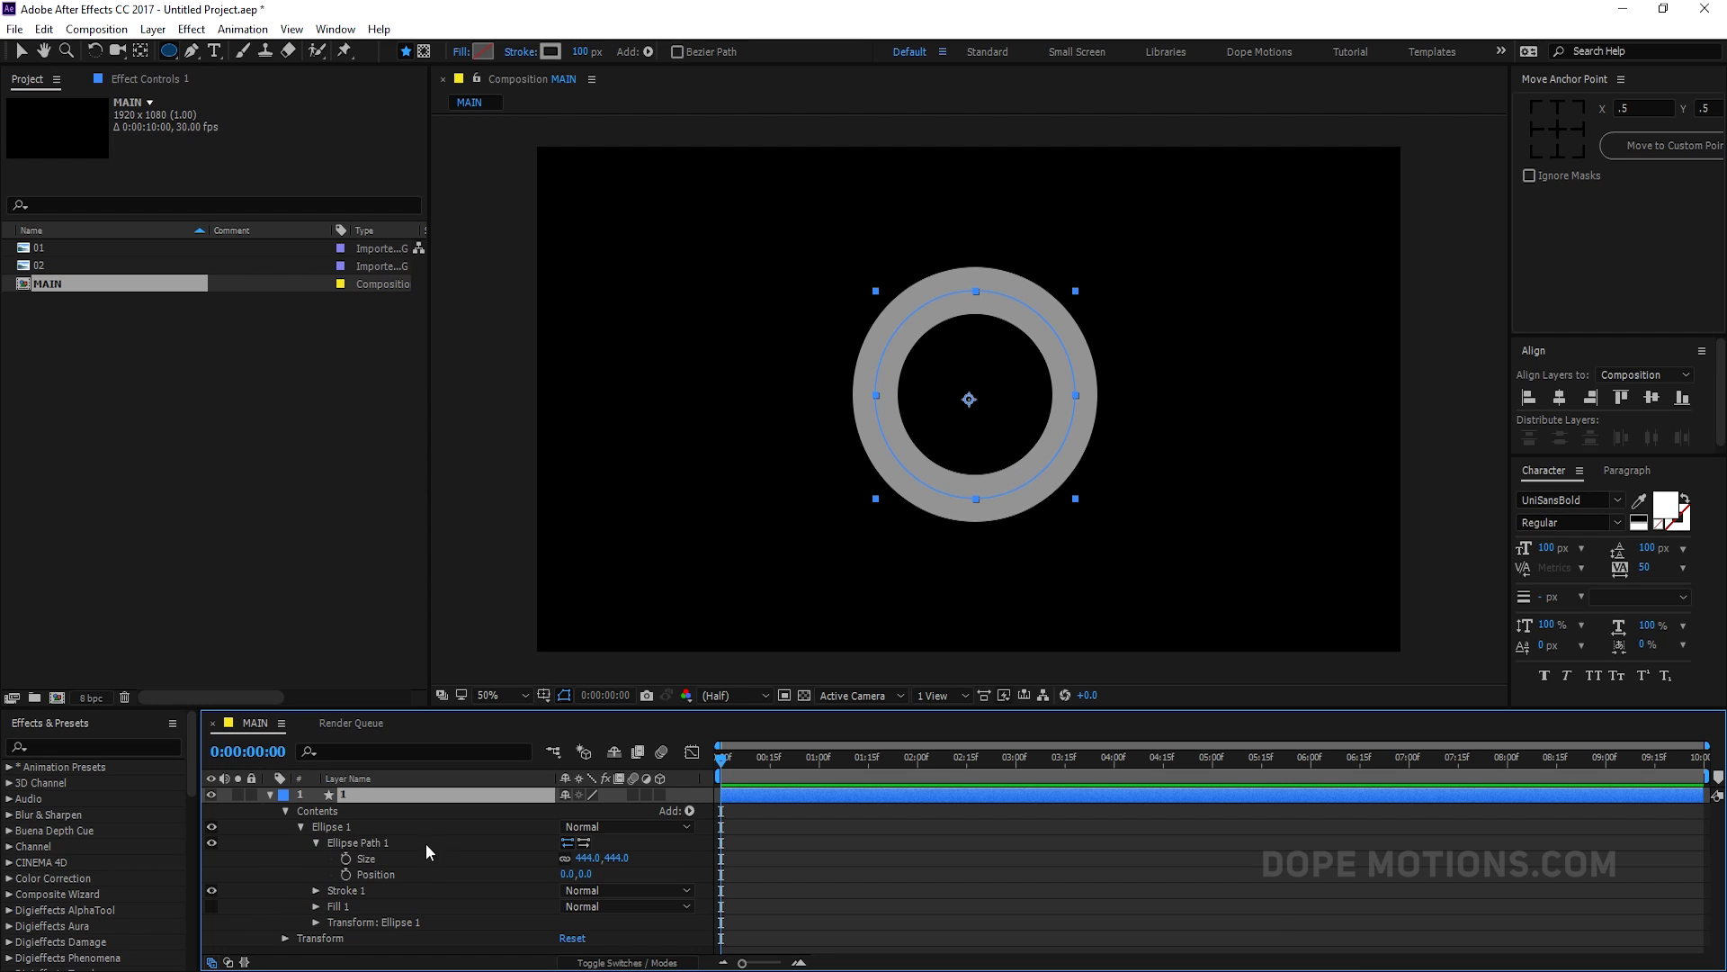
left_click(585, 857)
type("500")
left_click(654, 869)
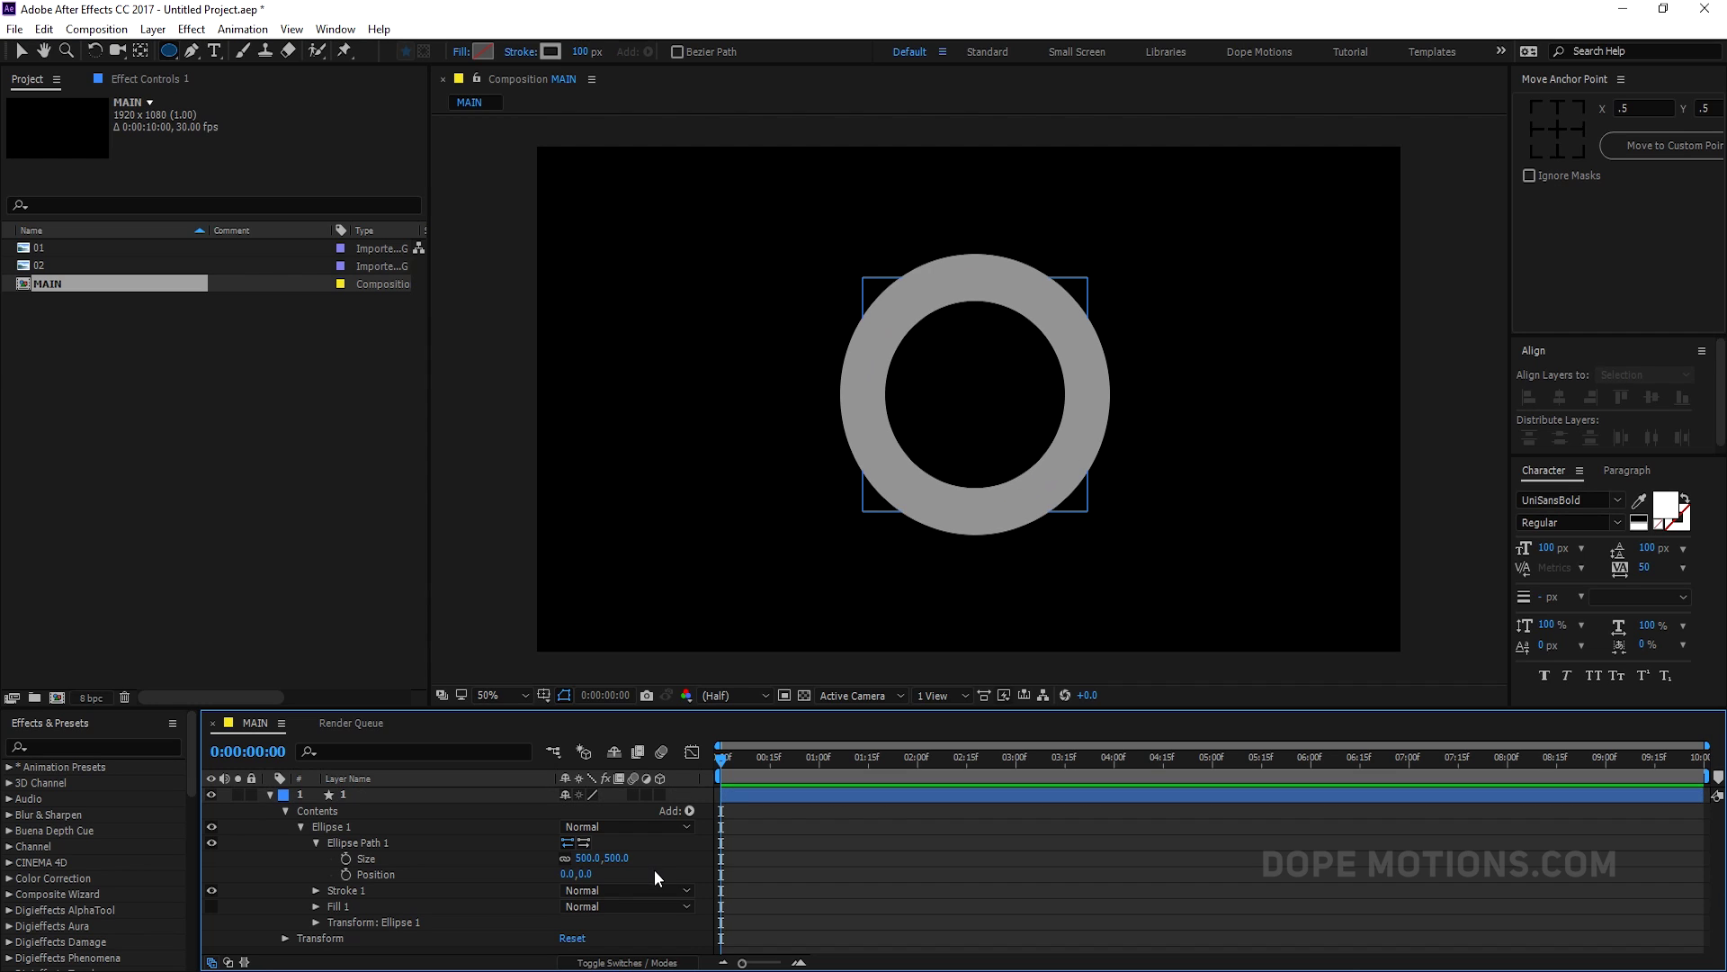
- Add Trim Paths to layer 1, enlarge the timeline area and expand the Trim Paths properties
left_click(269, 795)
left_click(325, 796)
left_click(271, 795)
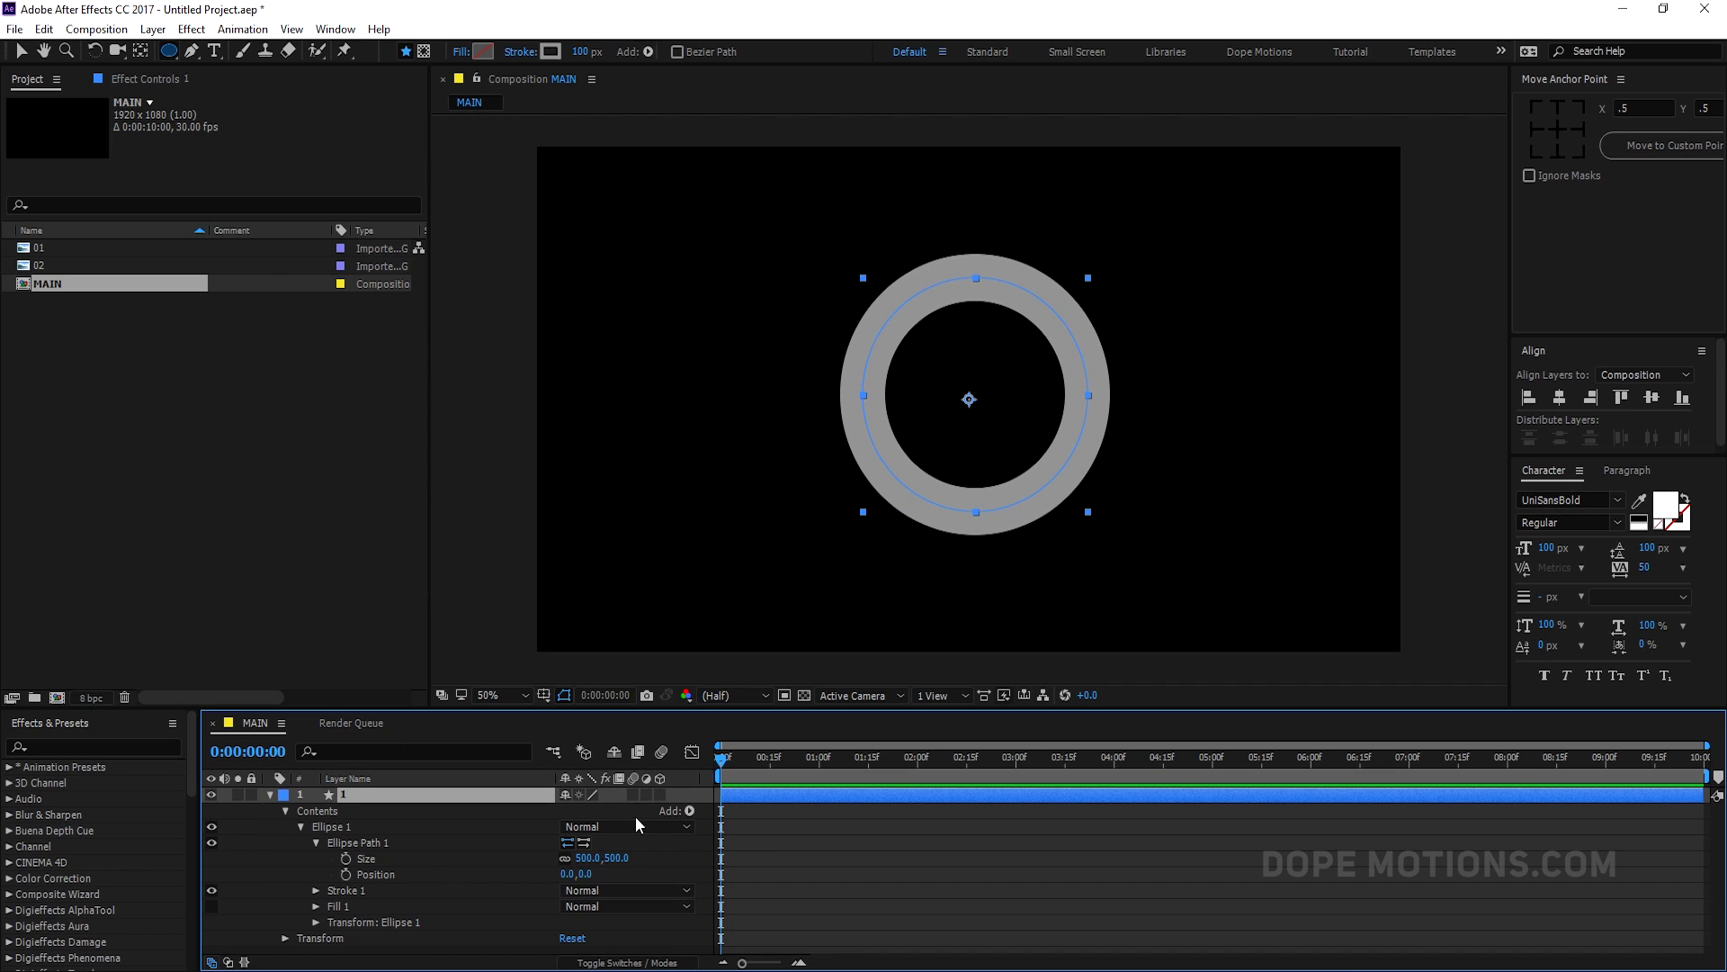
left_click(688, 810)
left_click(760, 709)
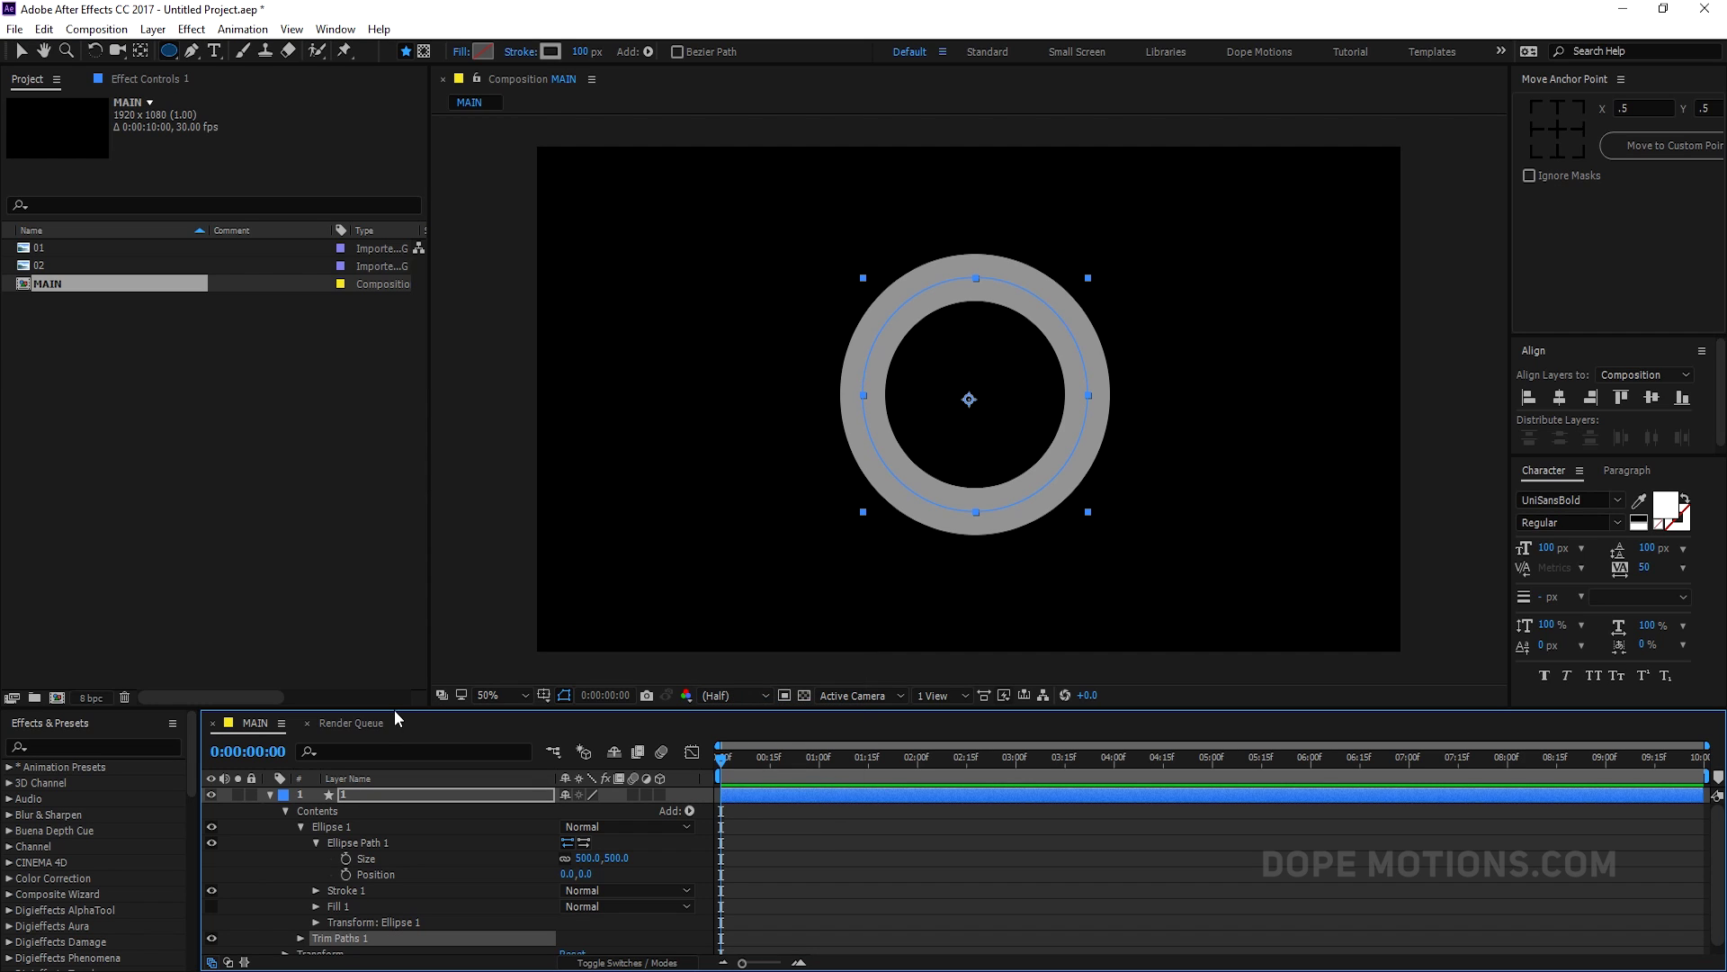
left_click_drag(396, 710, 378, 559)
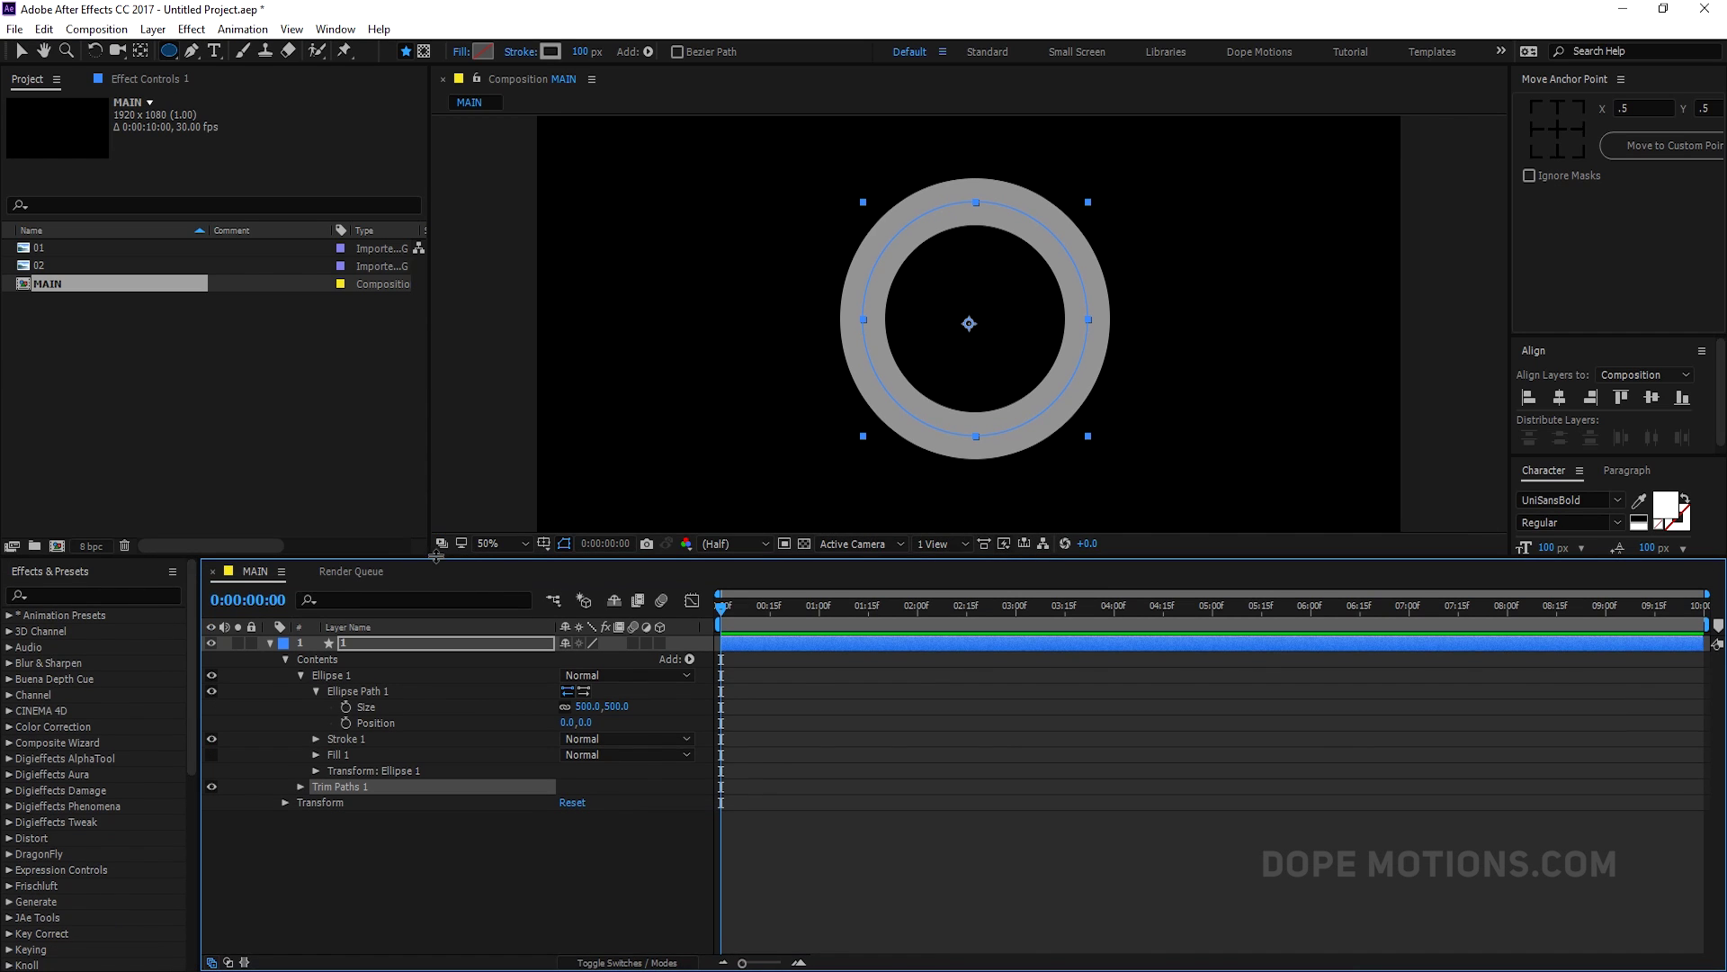
left_click(315, 692)
left_click(300, 755)
- Set the first keyframe of the Trim Paths End at 0:00:00:10 with a value of 0%
left_click_drag(578, 789, 527, 804)
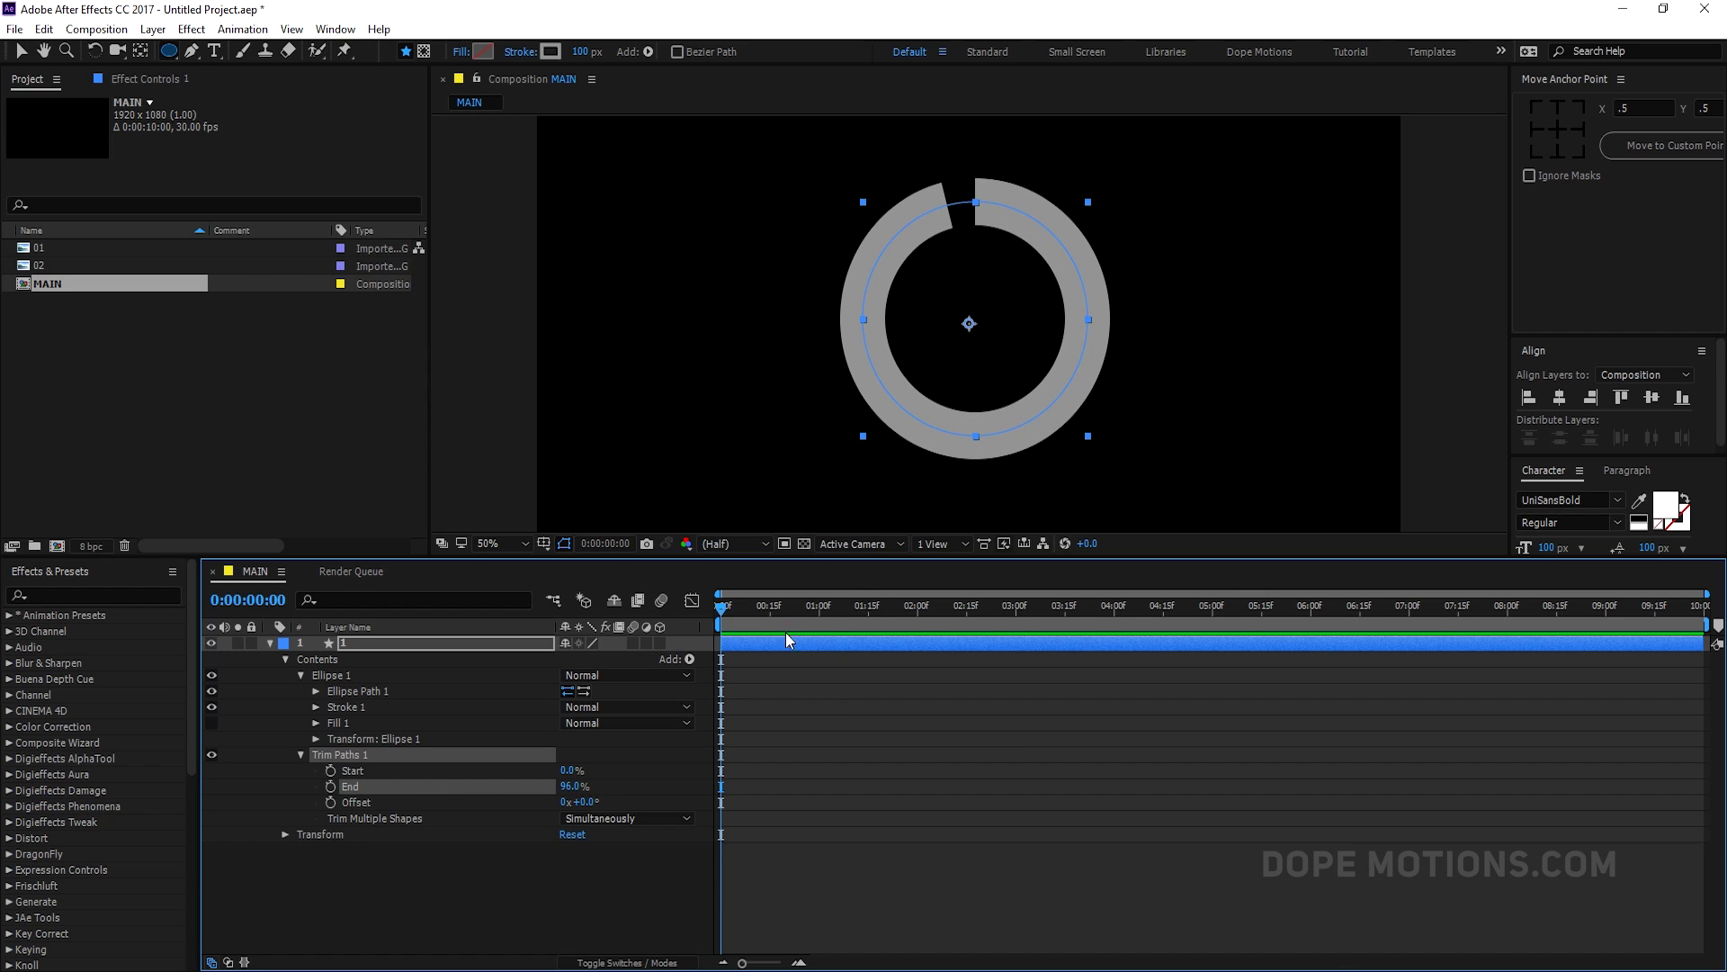
key("equal")
key("equal")
left_click(799, 962)
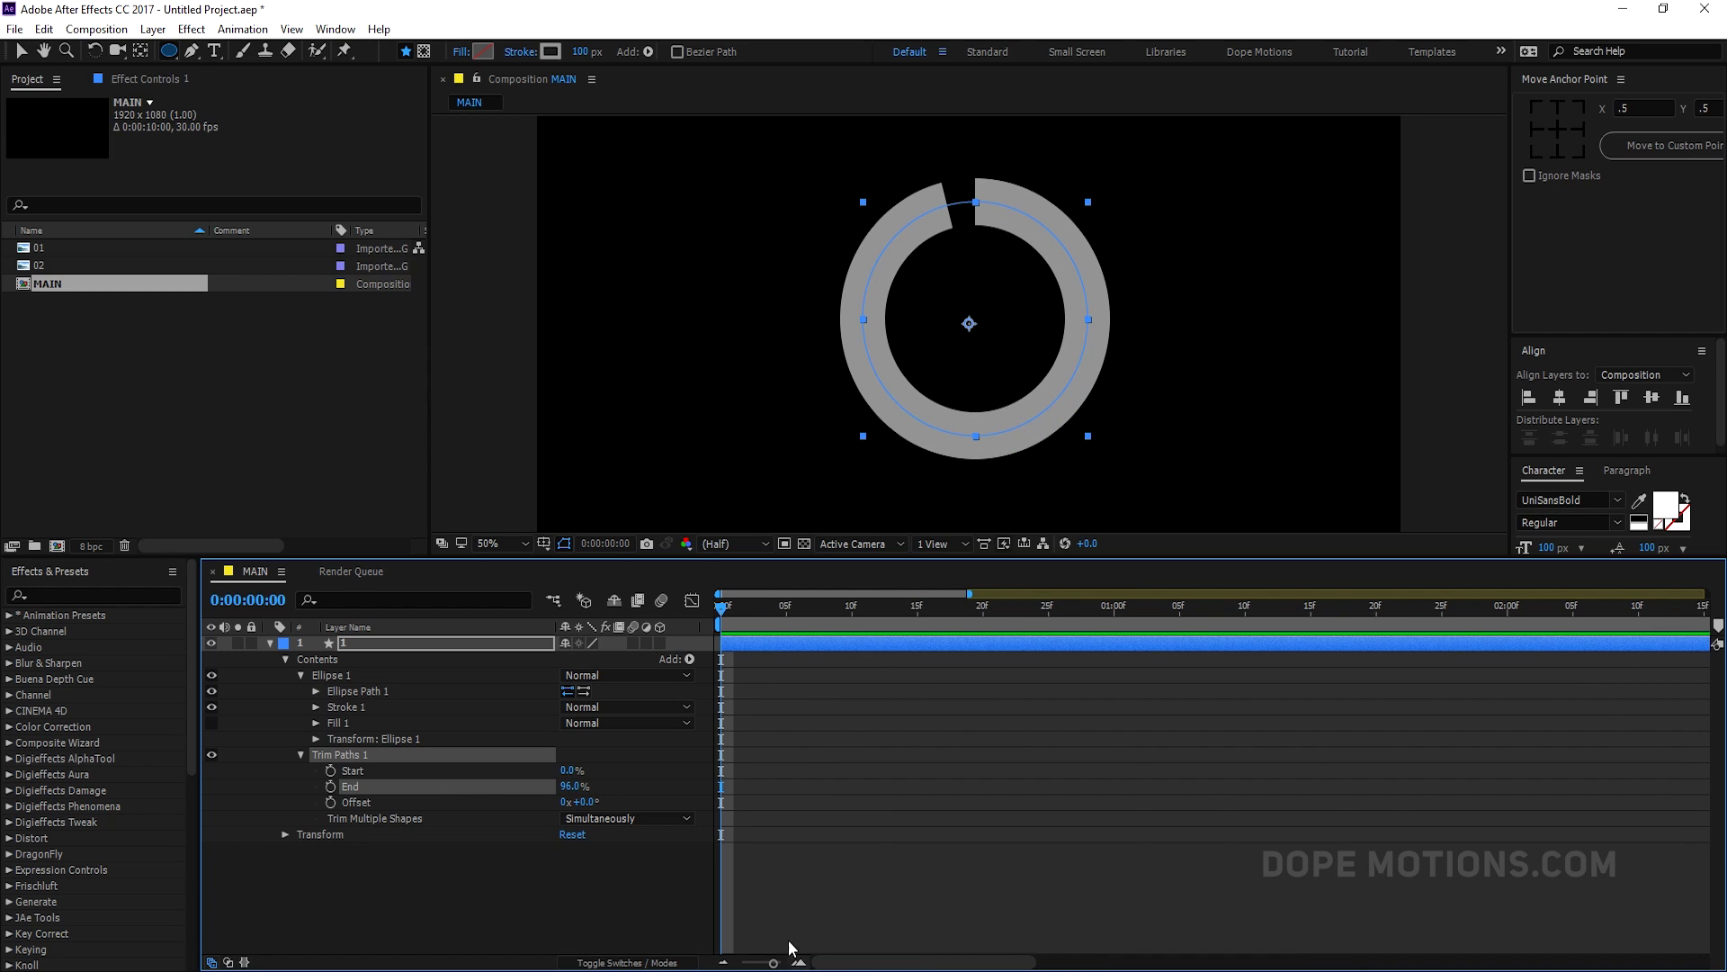
left_click_drag(779, 619, 849, 617)
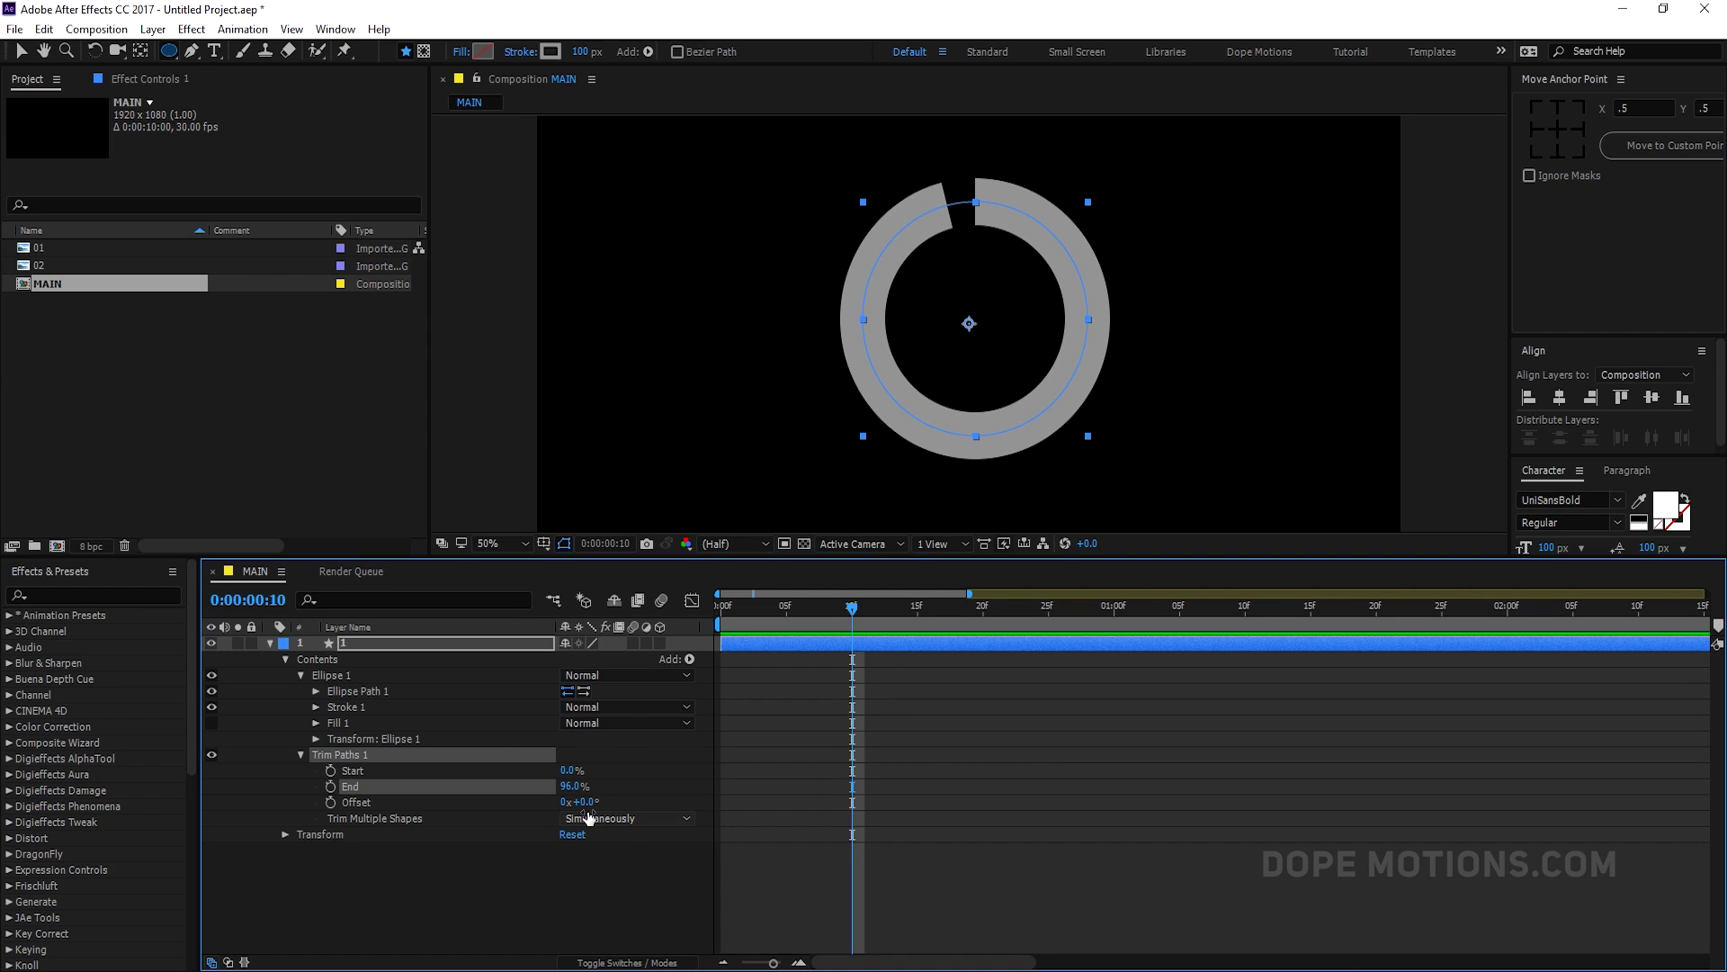
left_click(574, 787)
type("47")
key("Return")
left_click_drag(526, 788, 477, 788)
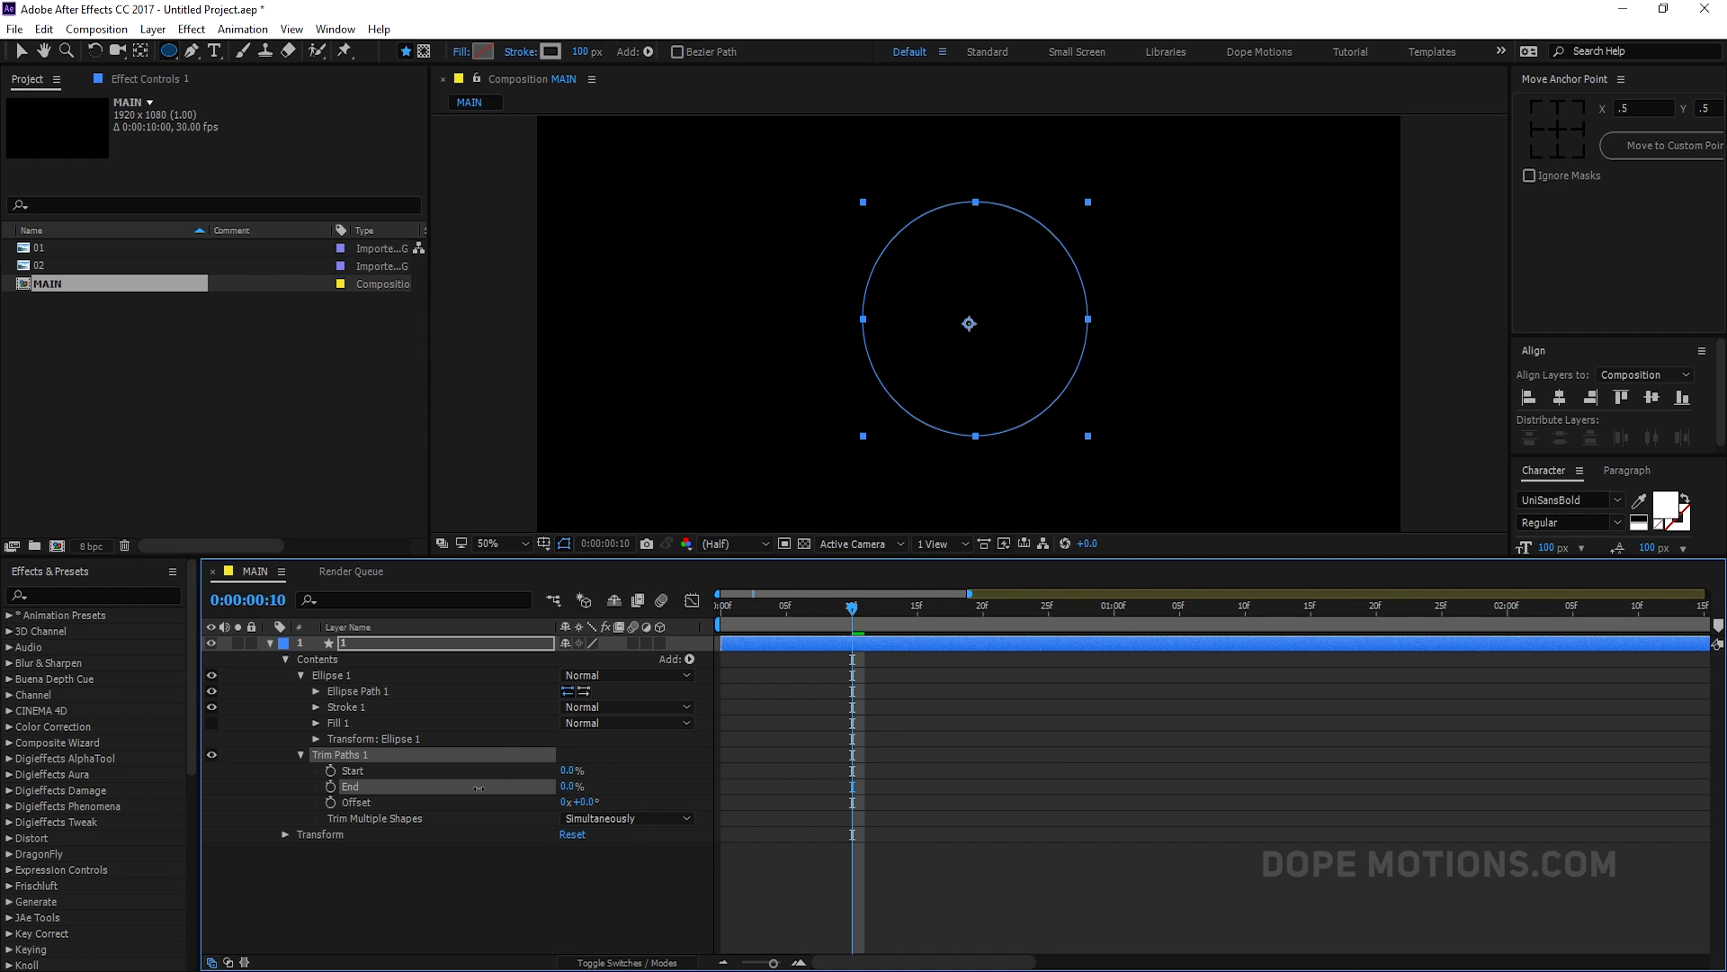
left_click(330, 786)
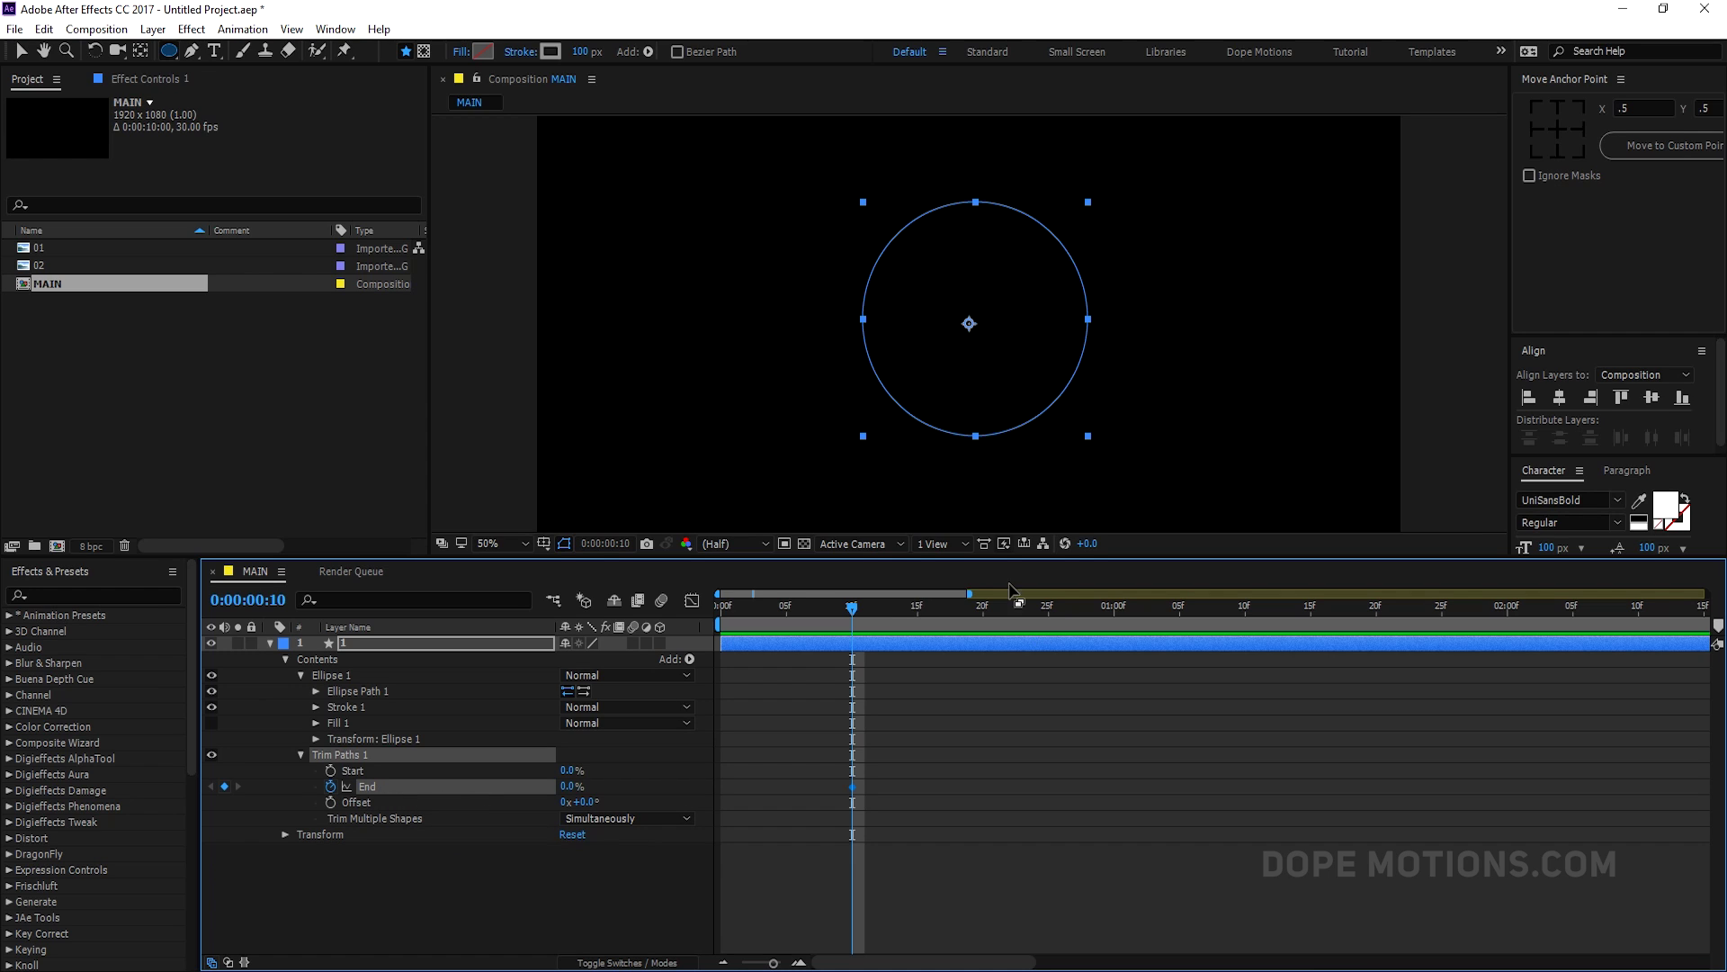
- Add a Trim Paths End keyframe of 60% at 0:00:02:00
left_click_drag(846, 622, 1480, 619)
key("minus")
left_click_drag(1229, 611, 1222, 619)
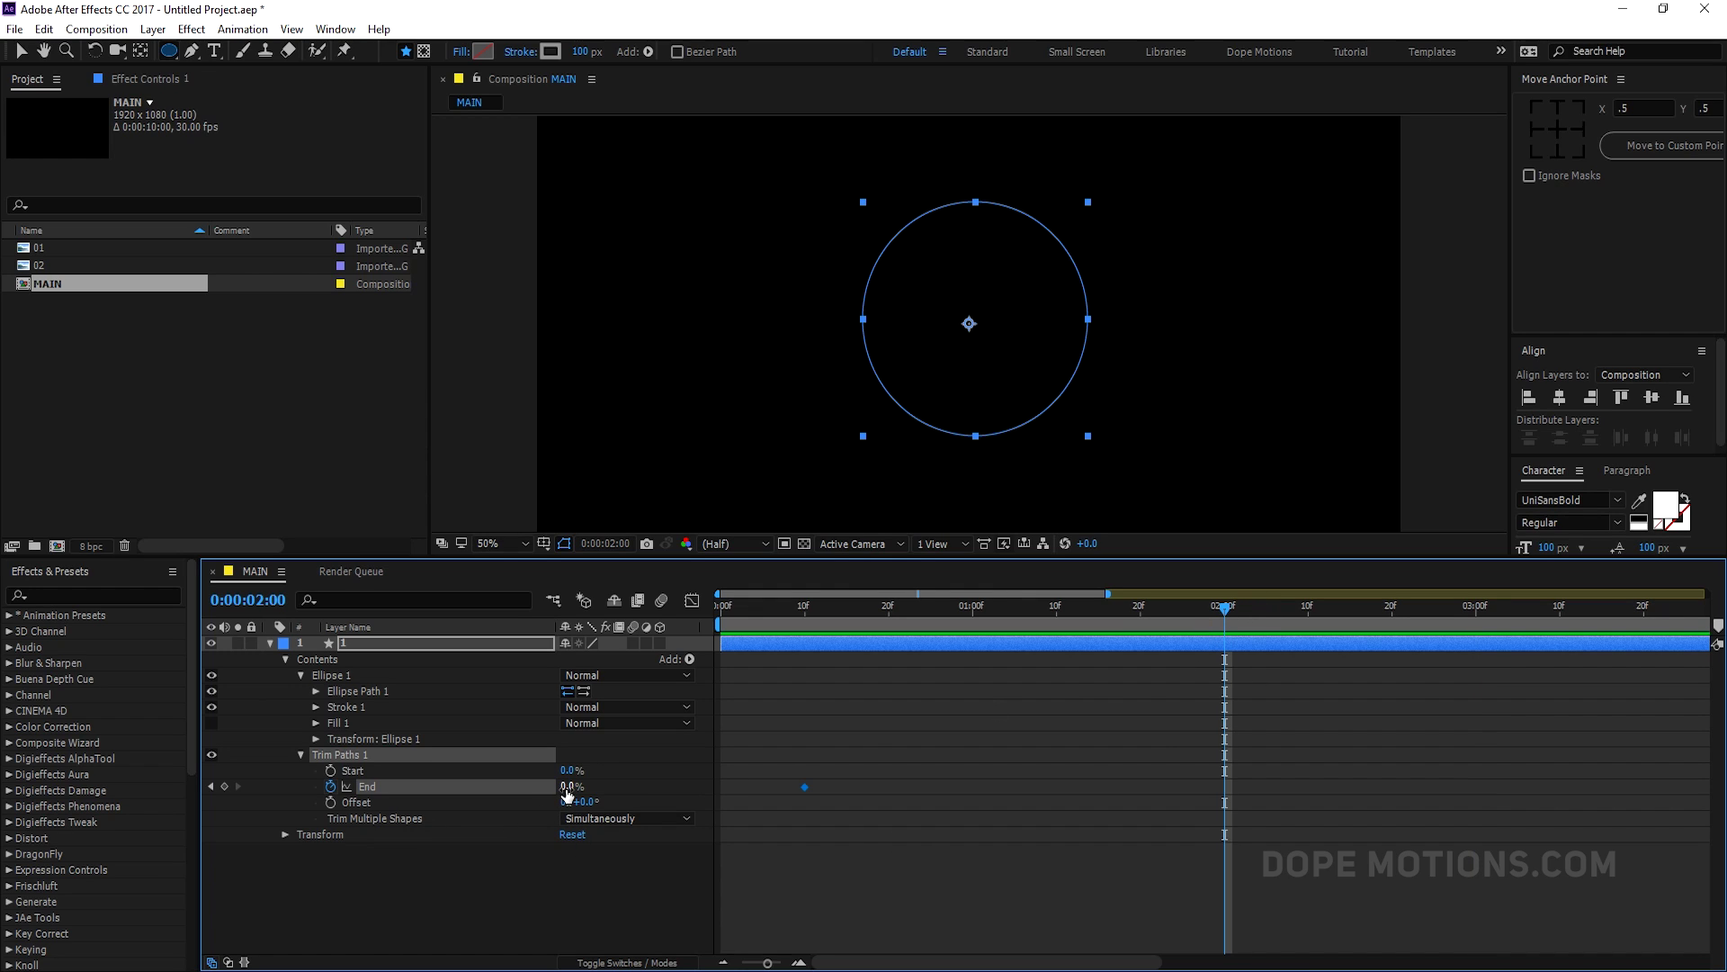
left_click_drag(567, 792, 614, 782)
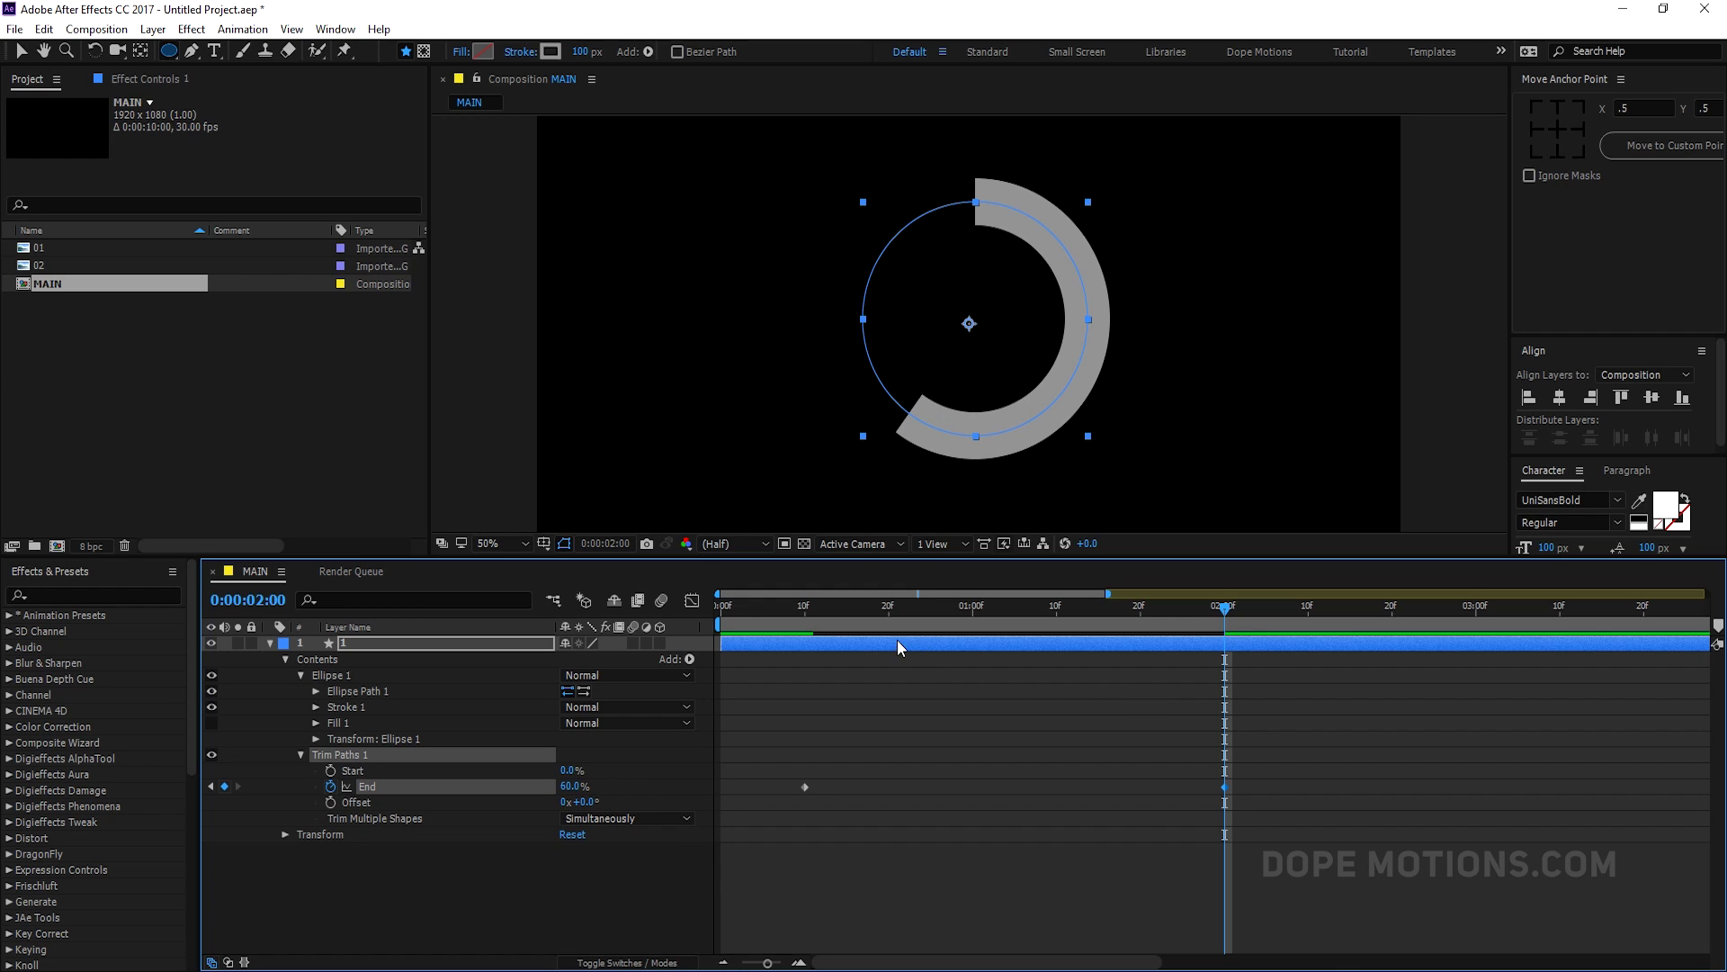
- Animate the Trim Paths Start from 0% at 0:00:00:20 to 30% at 0:00:02:00
left_click_drag(811, 615, 889, 678)
left_click(331, 770)
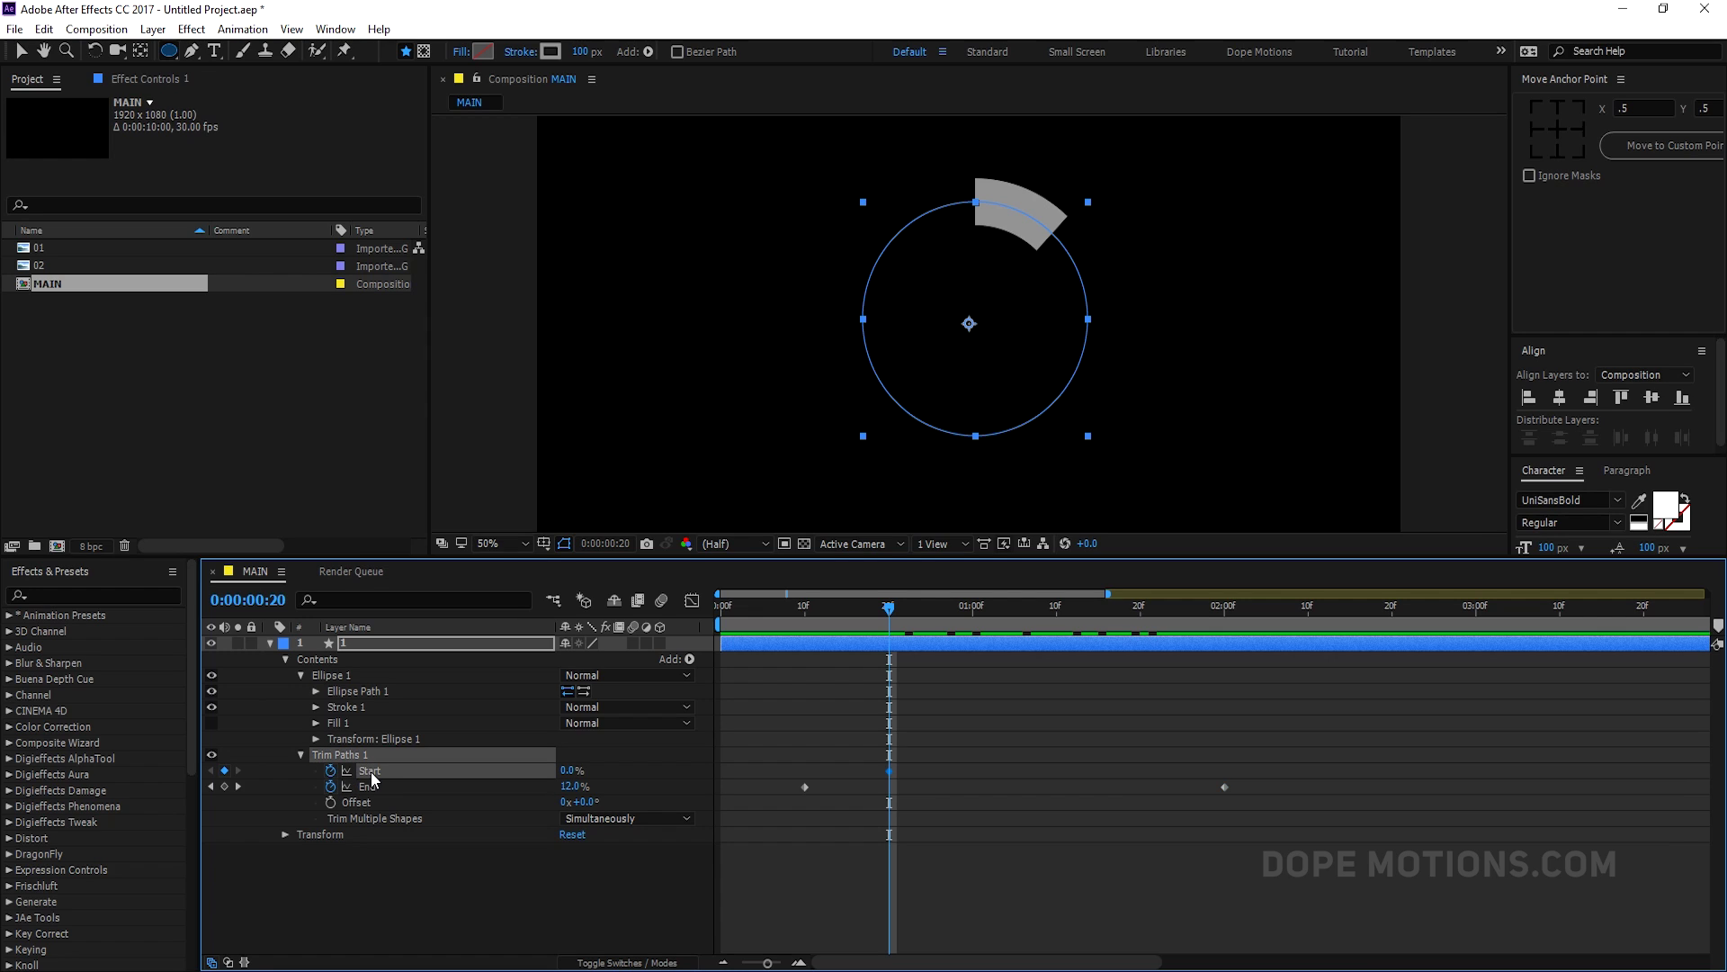
left_click(1216, 615)
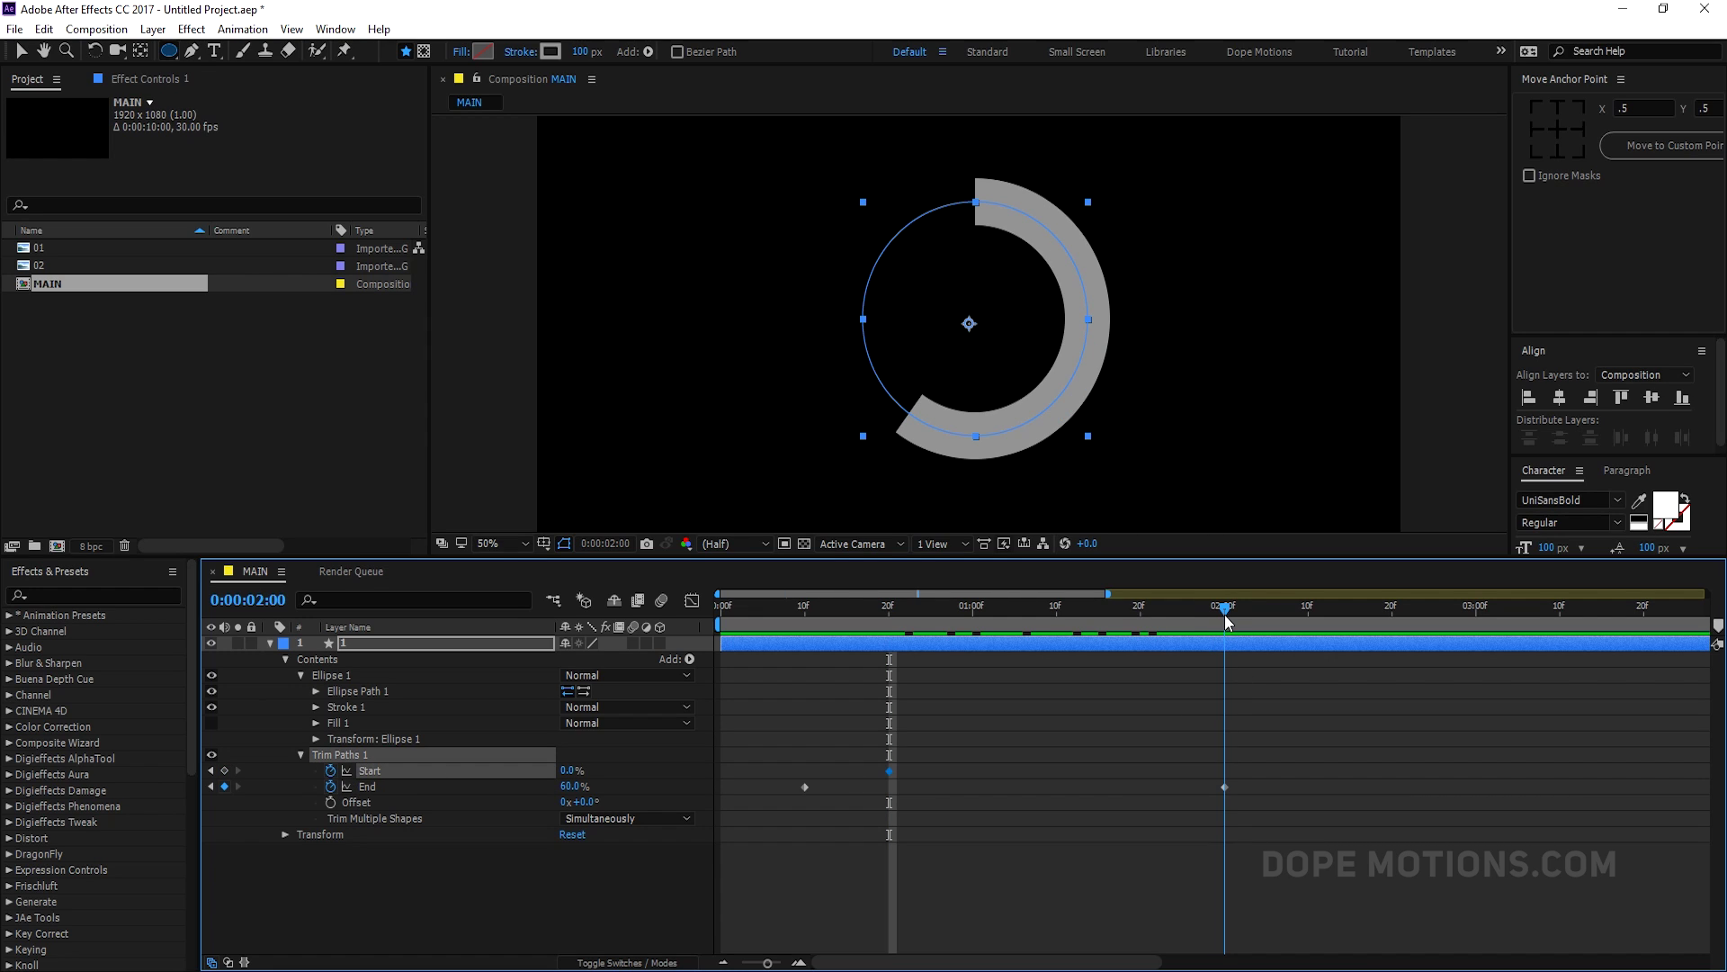
left_click_drag(570, 770, 594, 771)
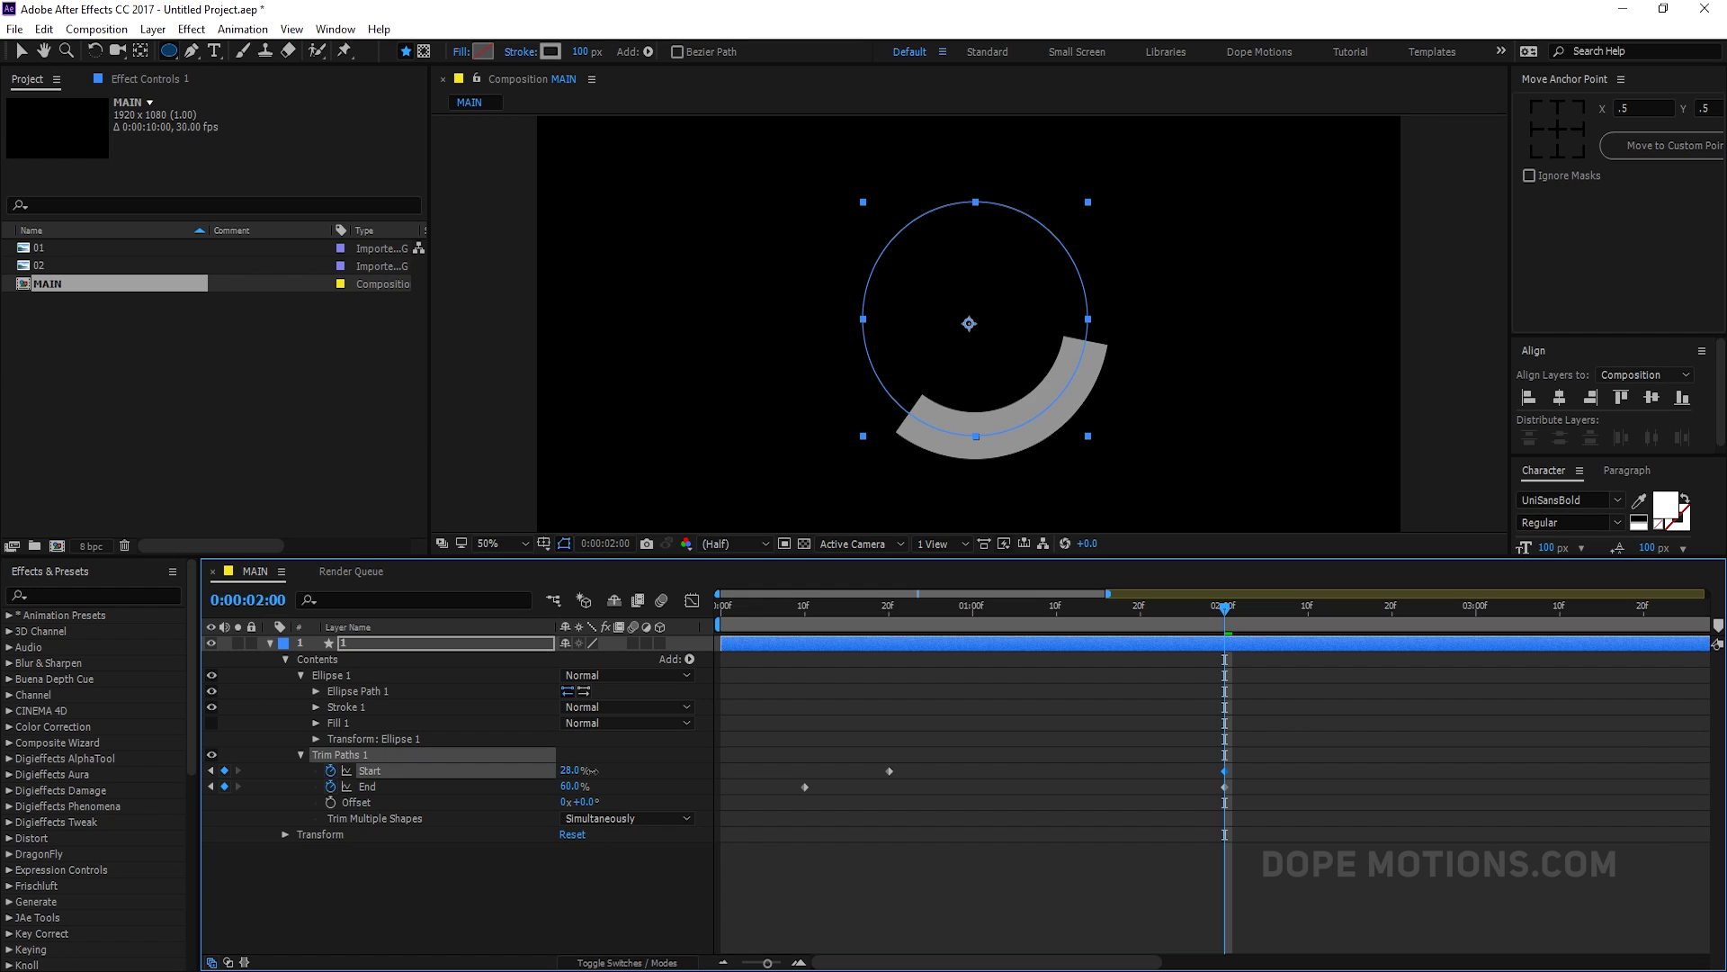
left_click(569, 770)
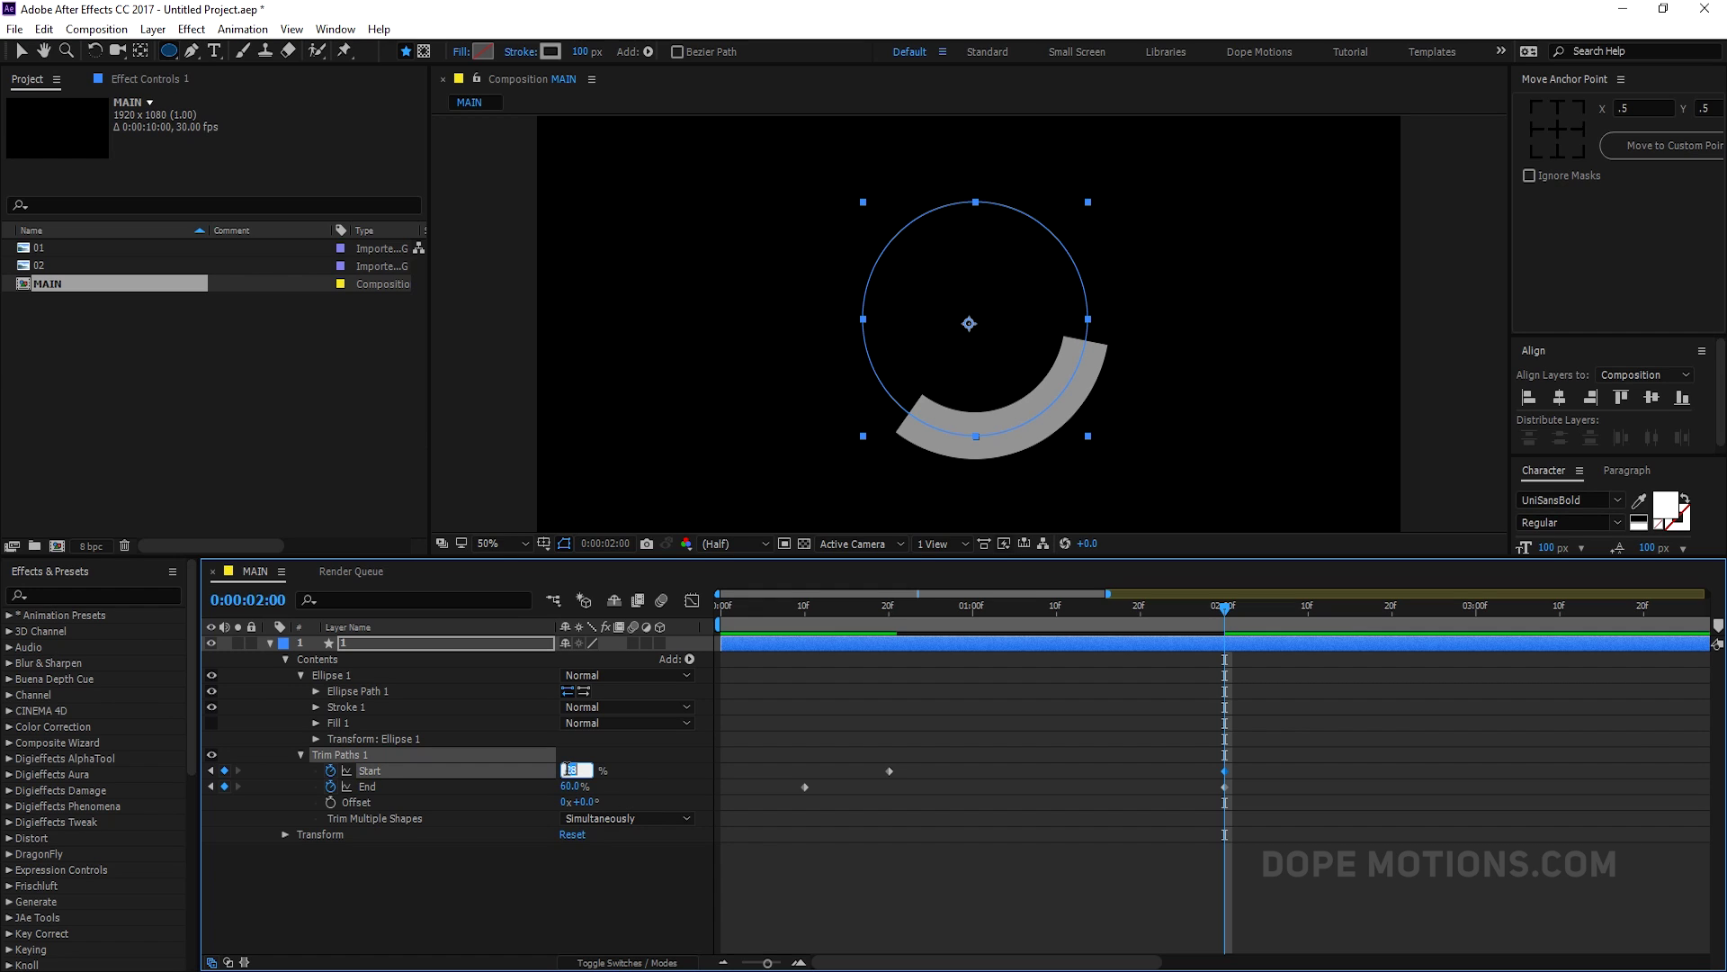
type("30")
key("Return")
- Apply Easy Ease to all the Start and End keyframes of the Trim Paths
left_click_drag(795, 613, 914, 774)
left_click_drag(1268, 738, 780, 821)
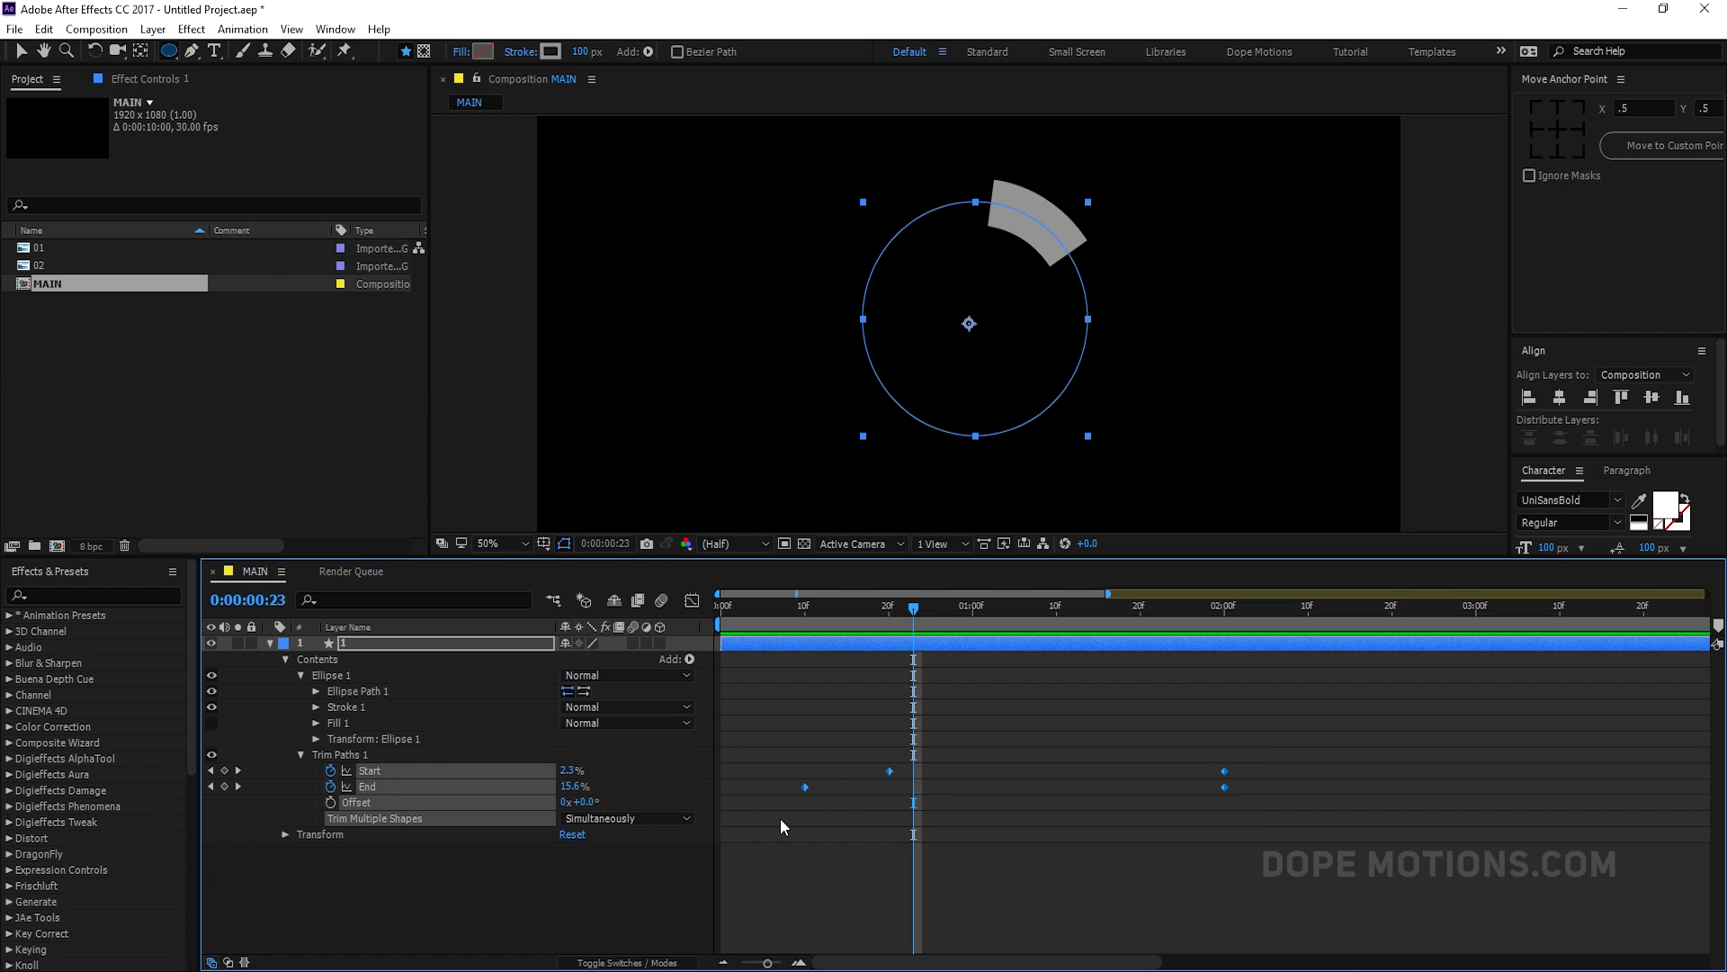
key("F9")
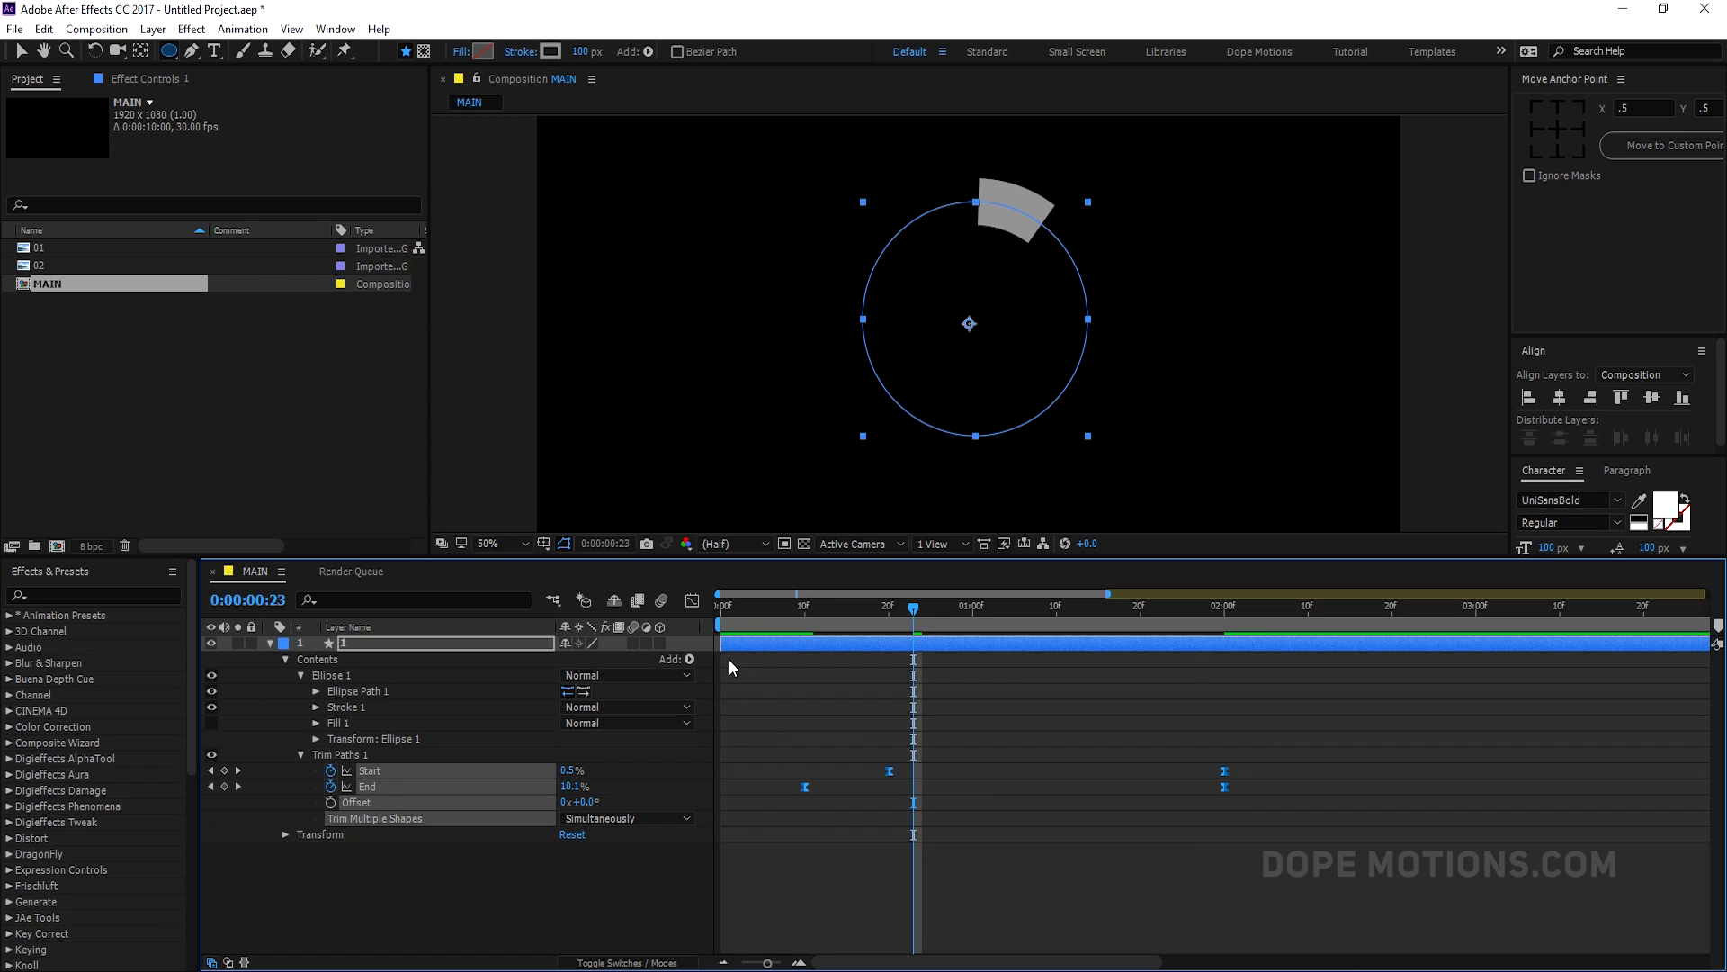
- Reshape the Start and End speed curves in the Graph Editor for a quick rise and long ease-out, and preview the motion
left_click(692, 600)
left_click(1223, 897)
left_click_drag(1160, 898, 990, 904)
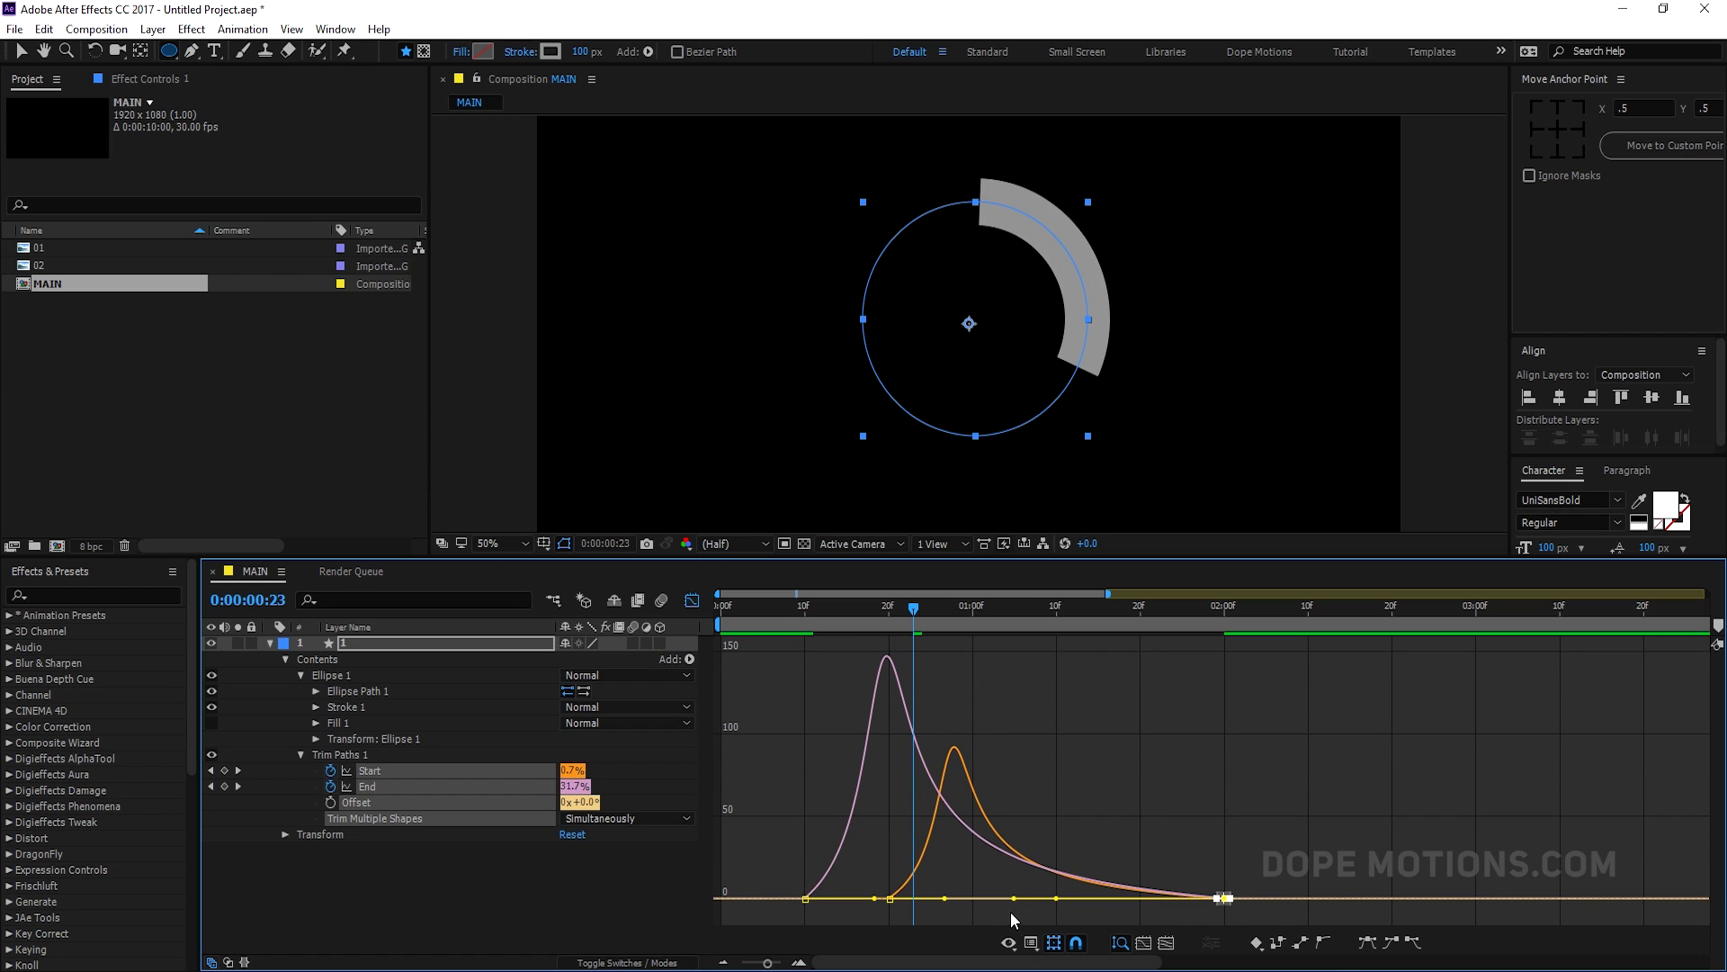
left_click(954, 890)
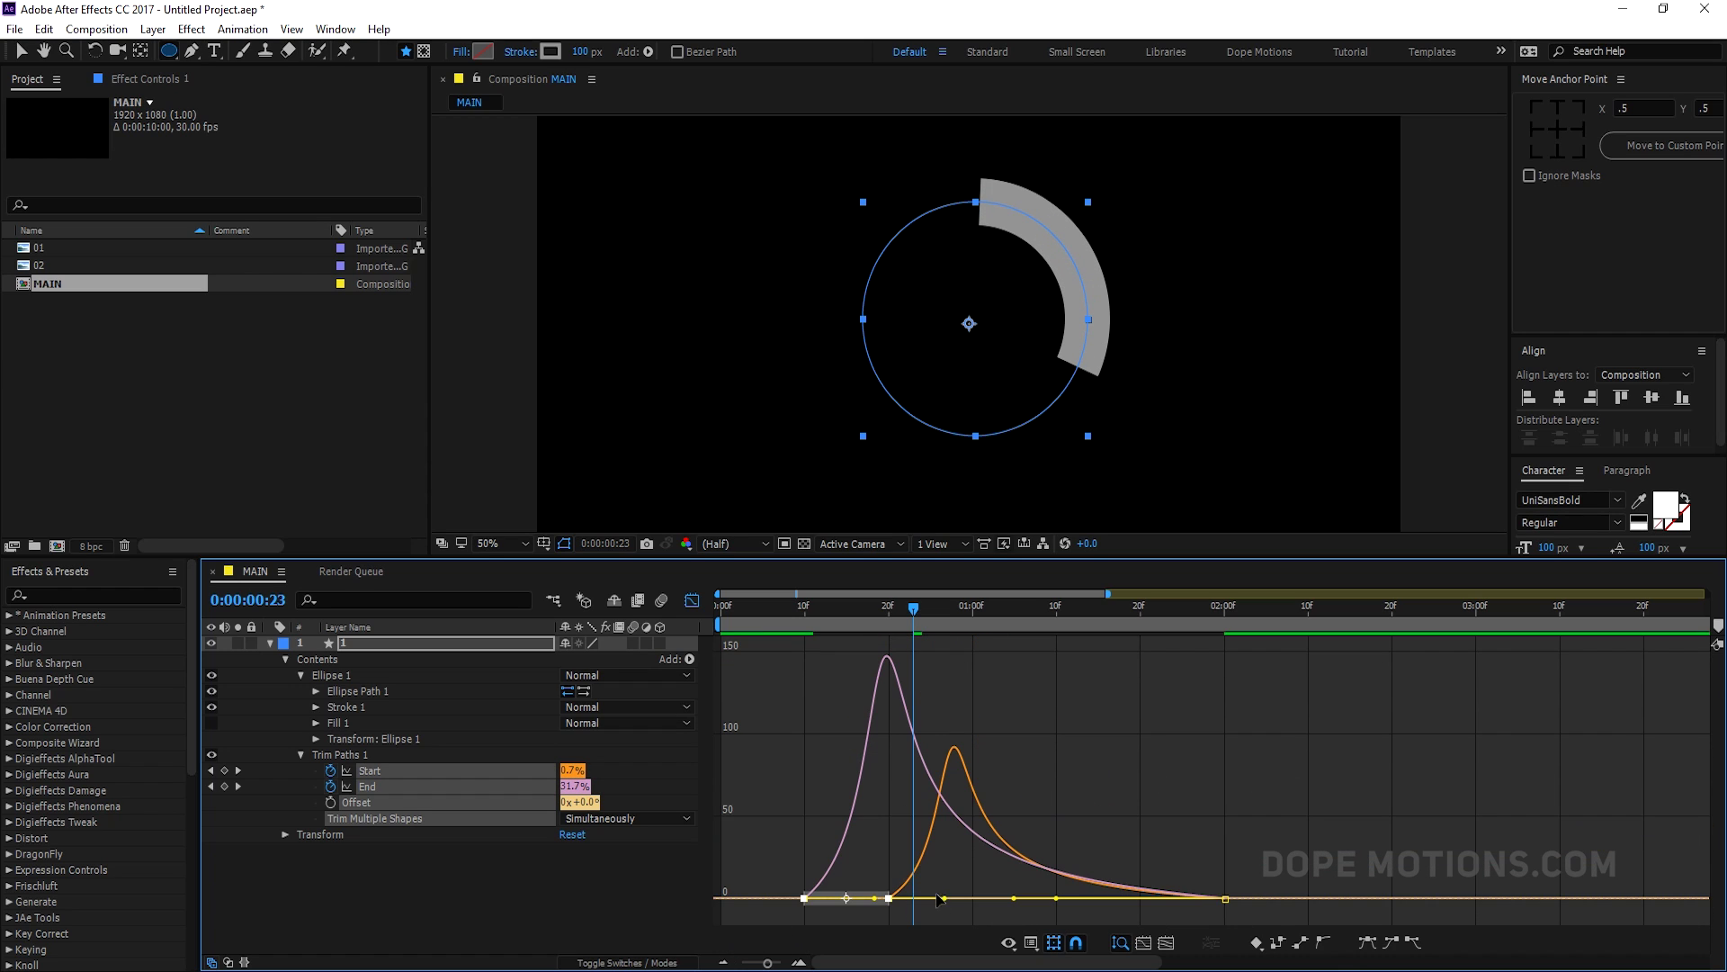
left_click_drag(942, 899, 929, 899)
left_click(797, 617)
key("space")
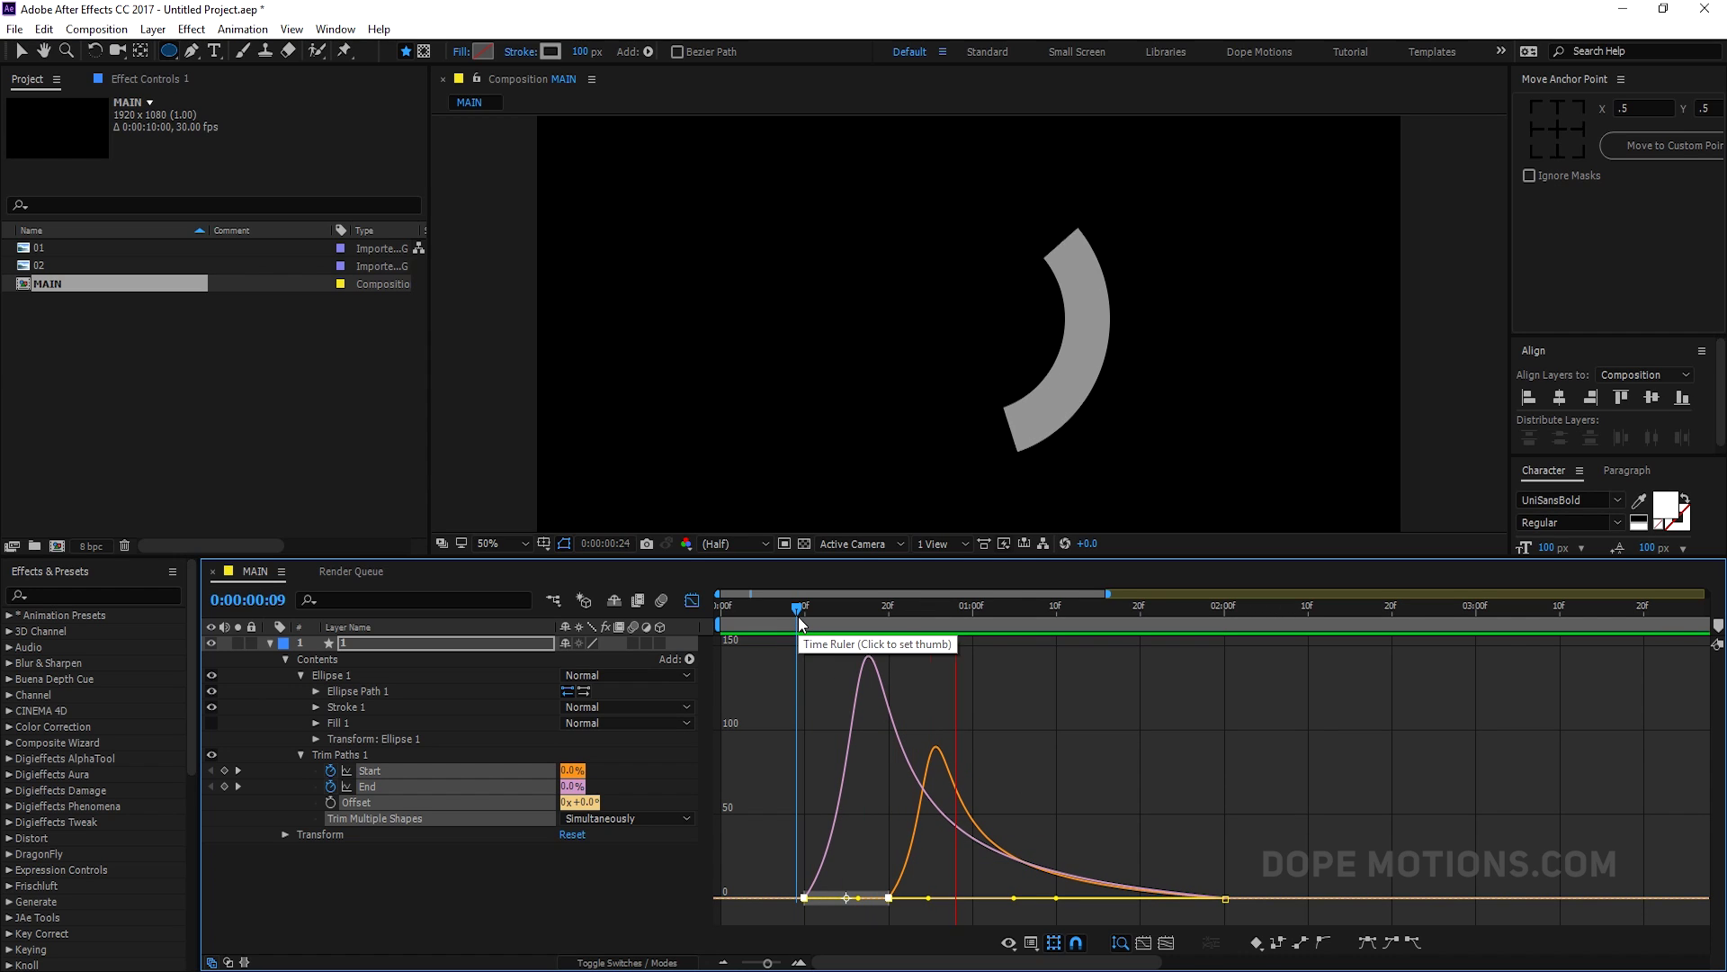
key("space")
key("space")
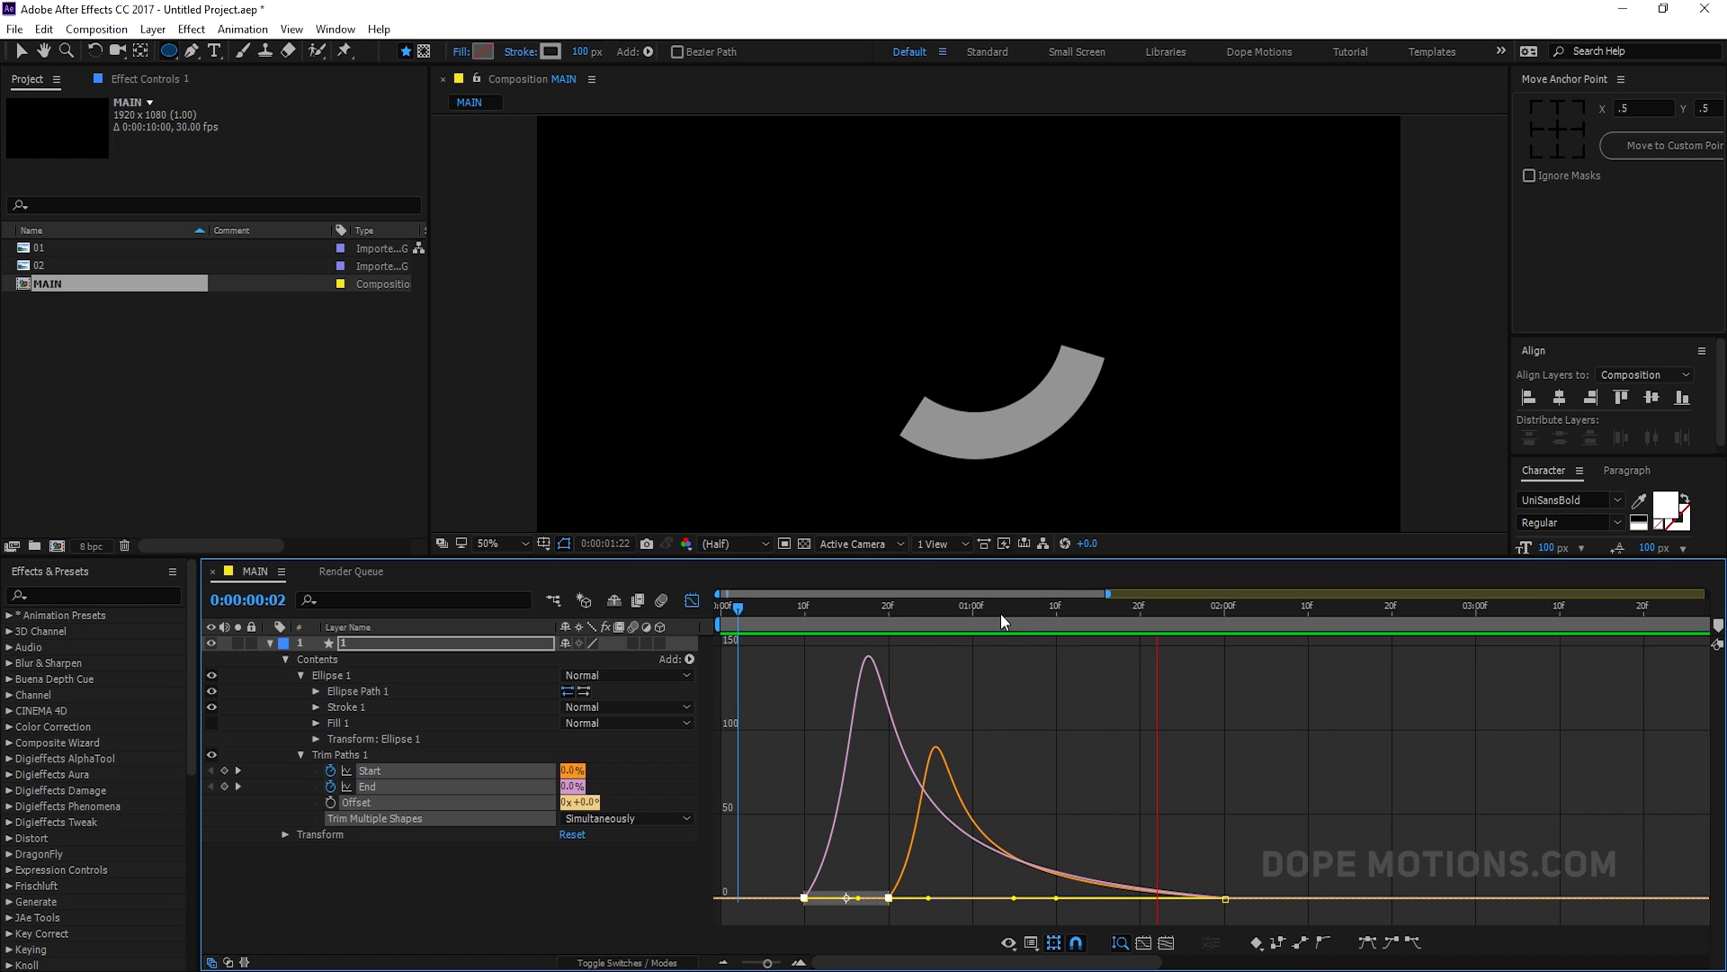
key("space")
key("shift+F3")
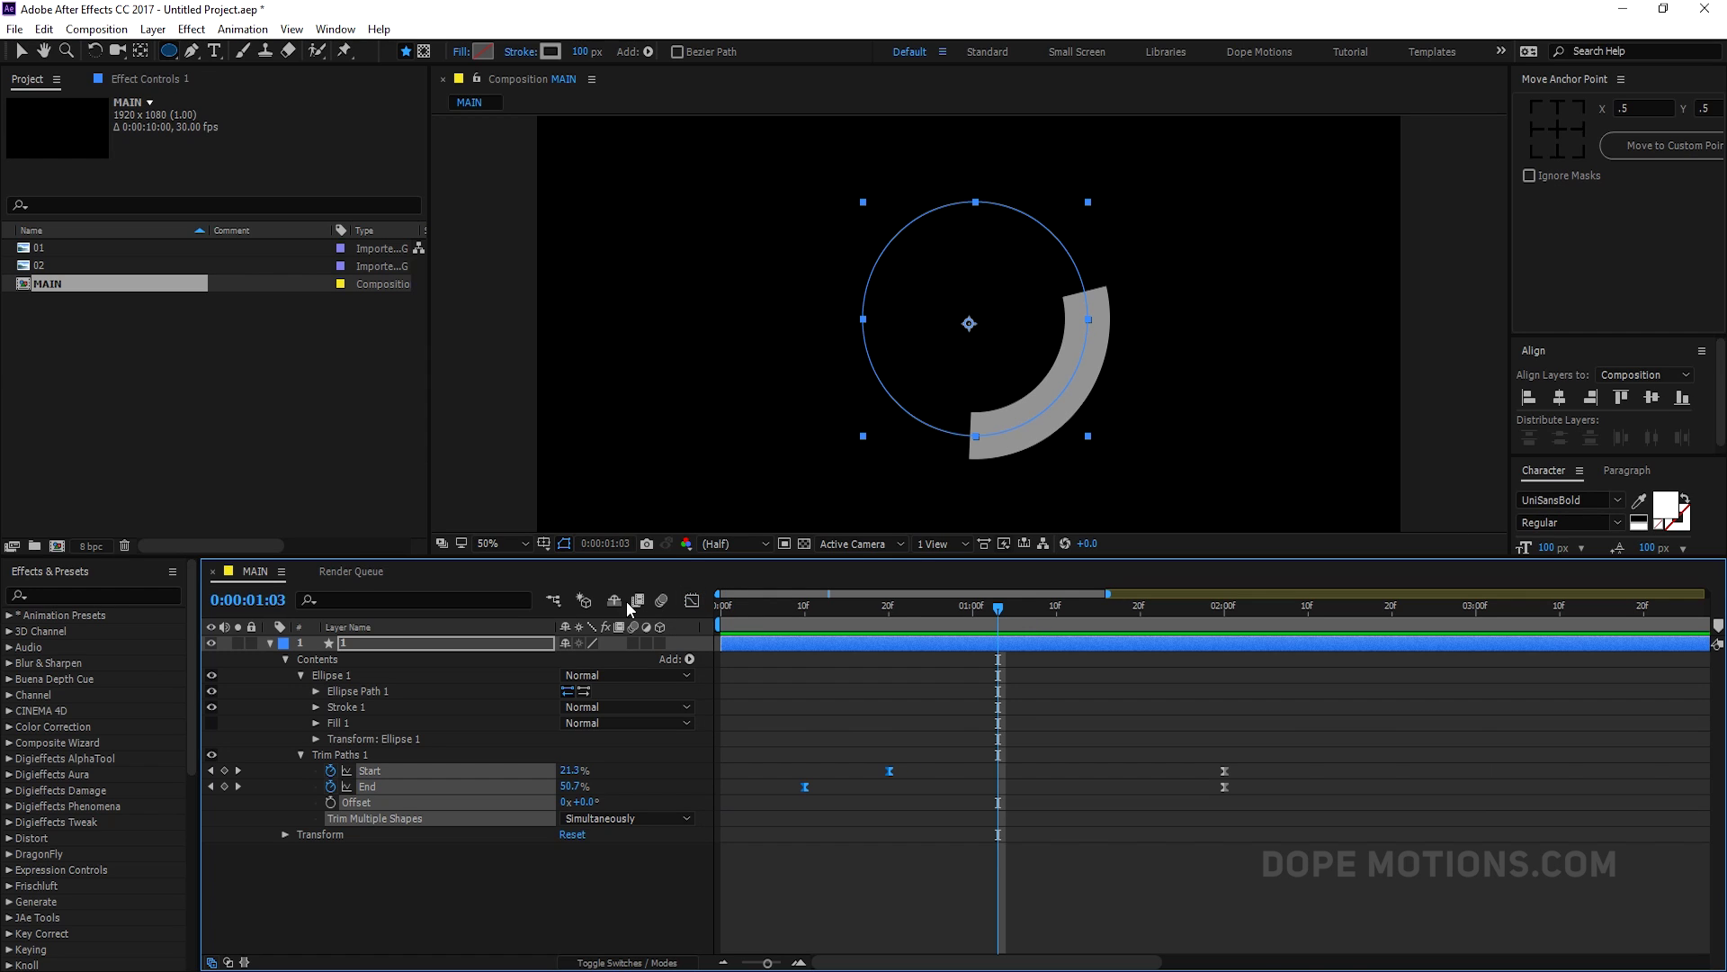
- Duplicate layer 1 and set the copy's rotation to -42°
left_click(300, 755)
left_click(269, 643)
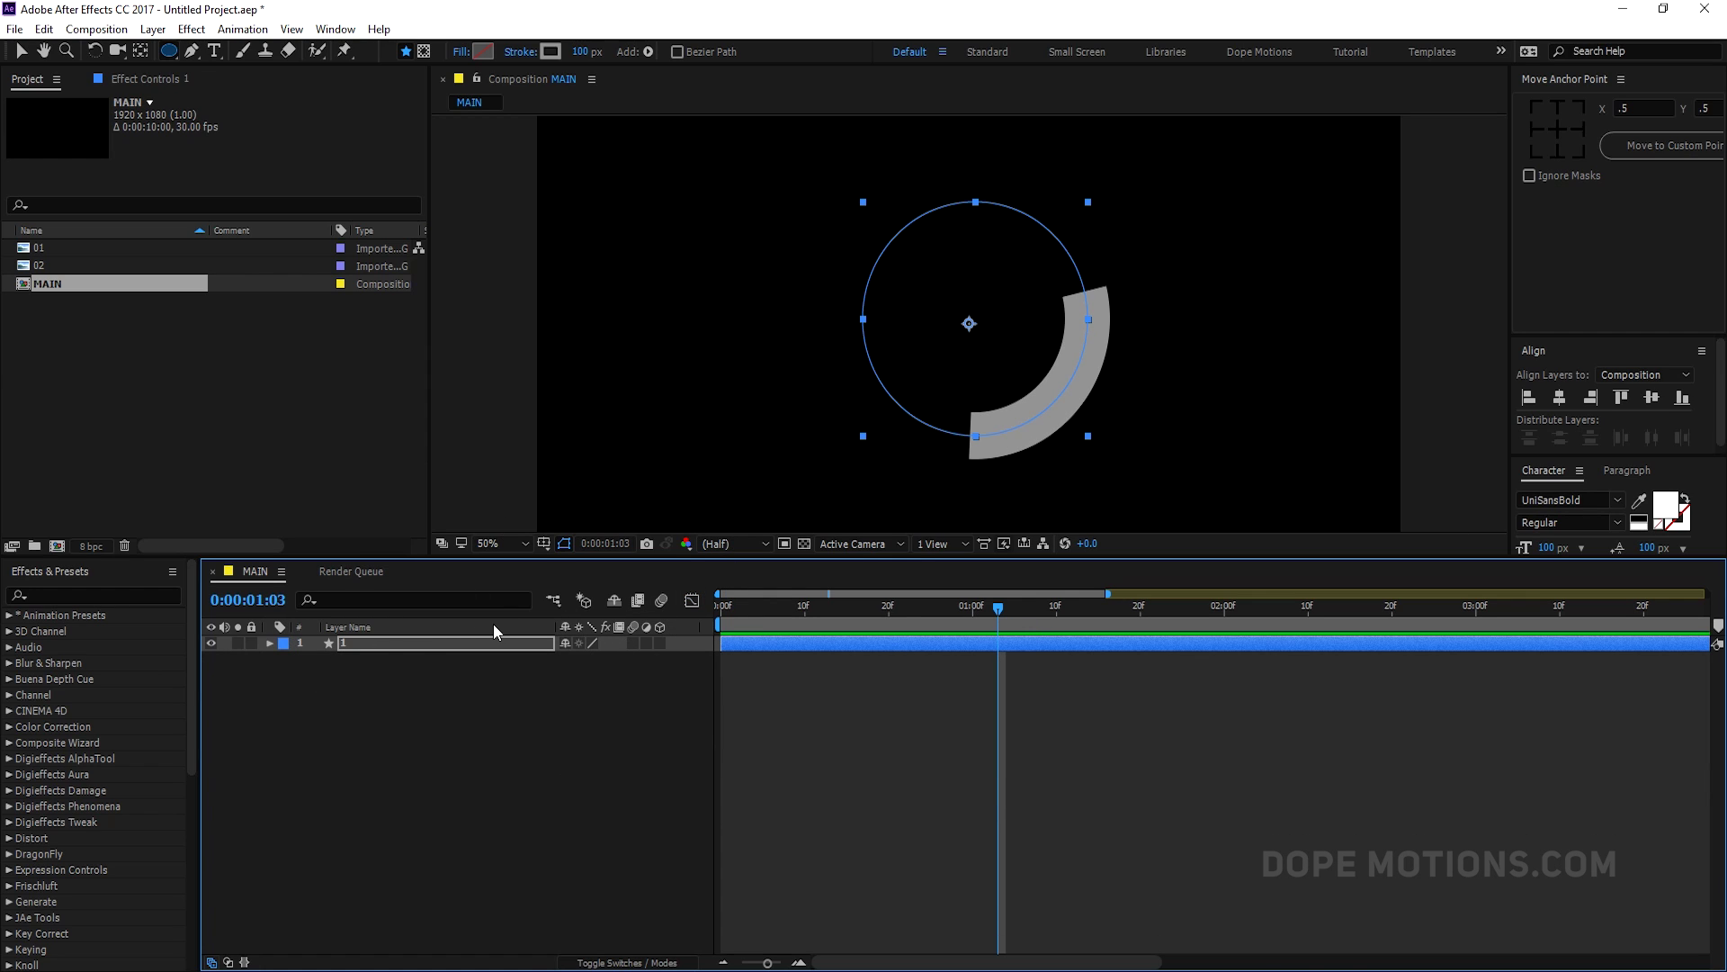
key("Return")
key("ctrl+d")
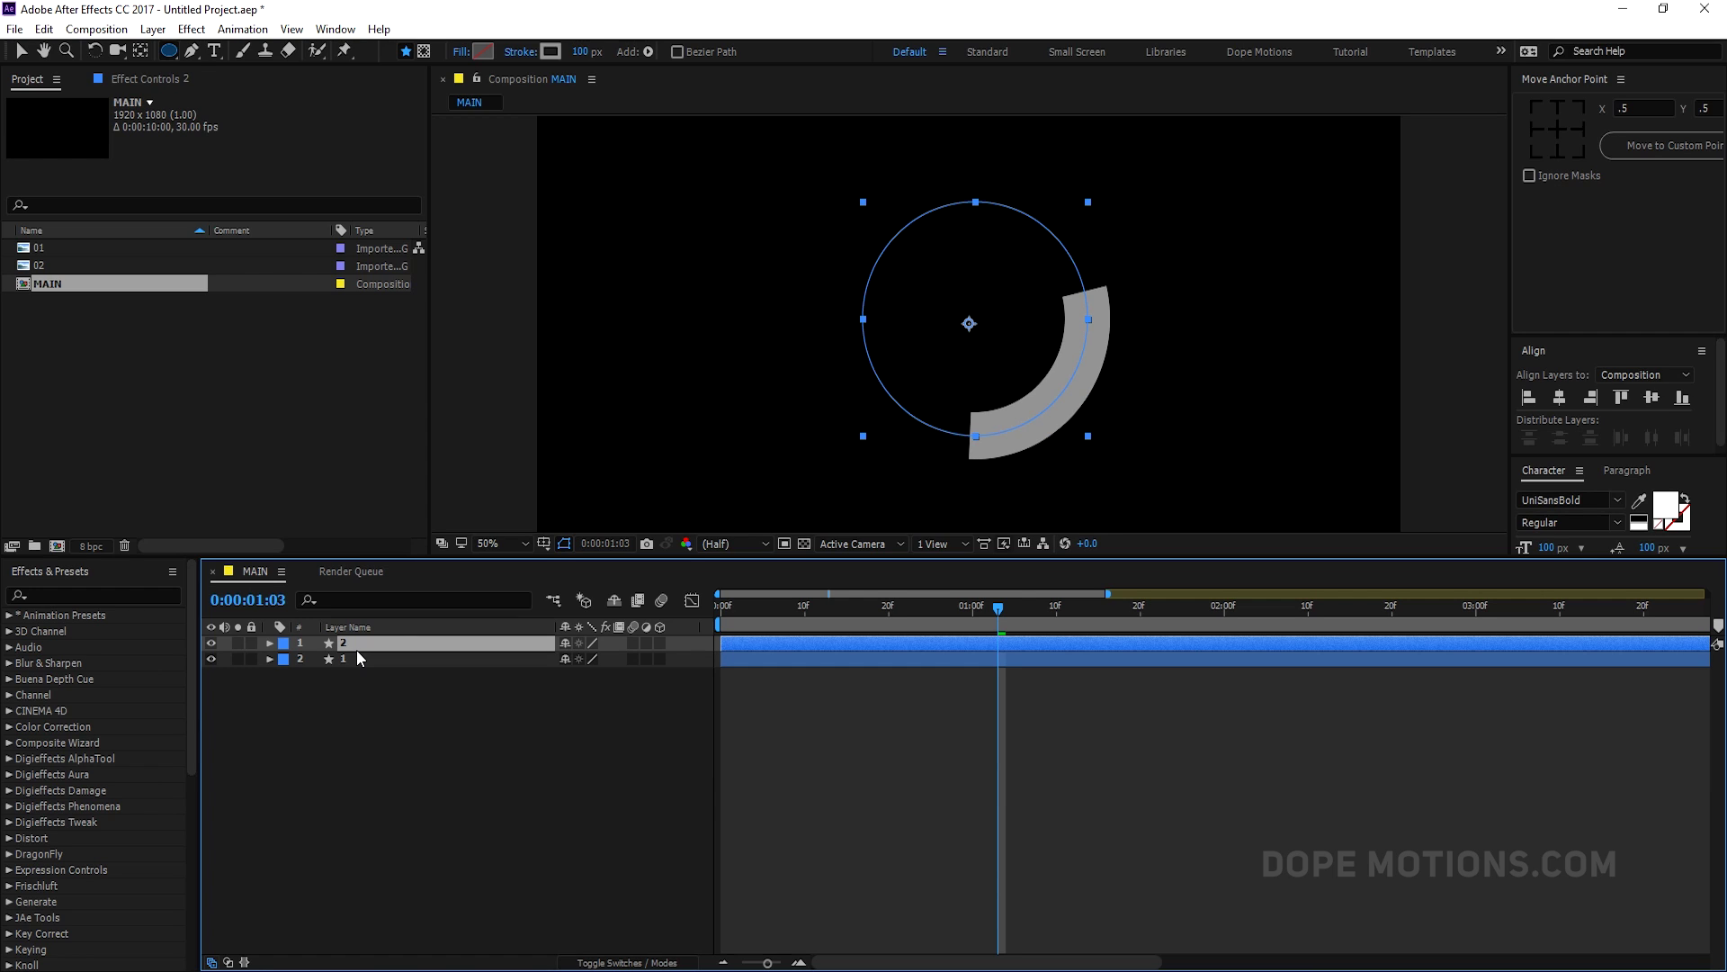
key("r")
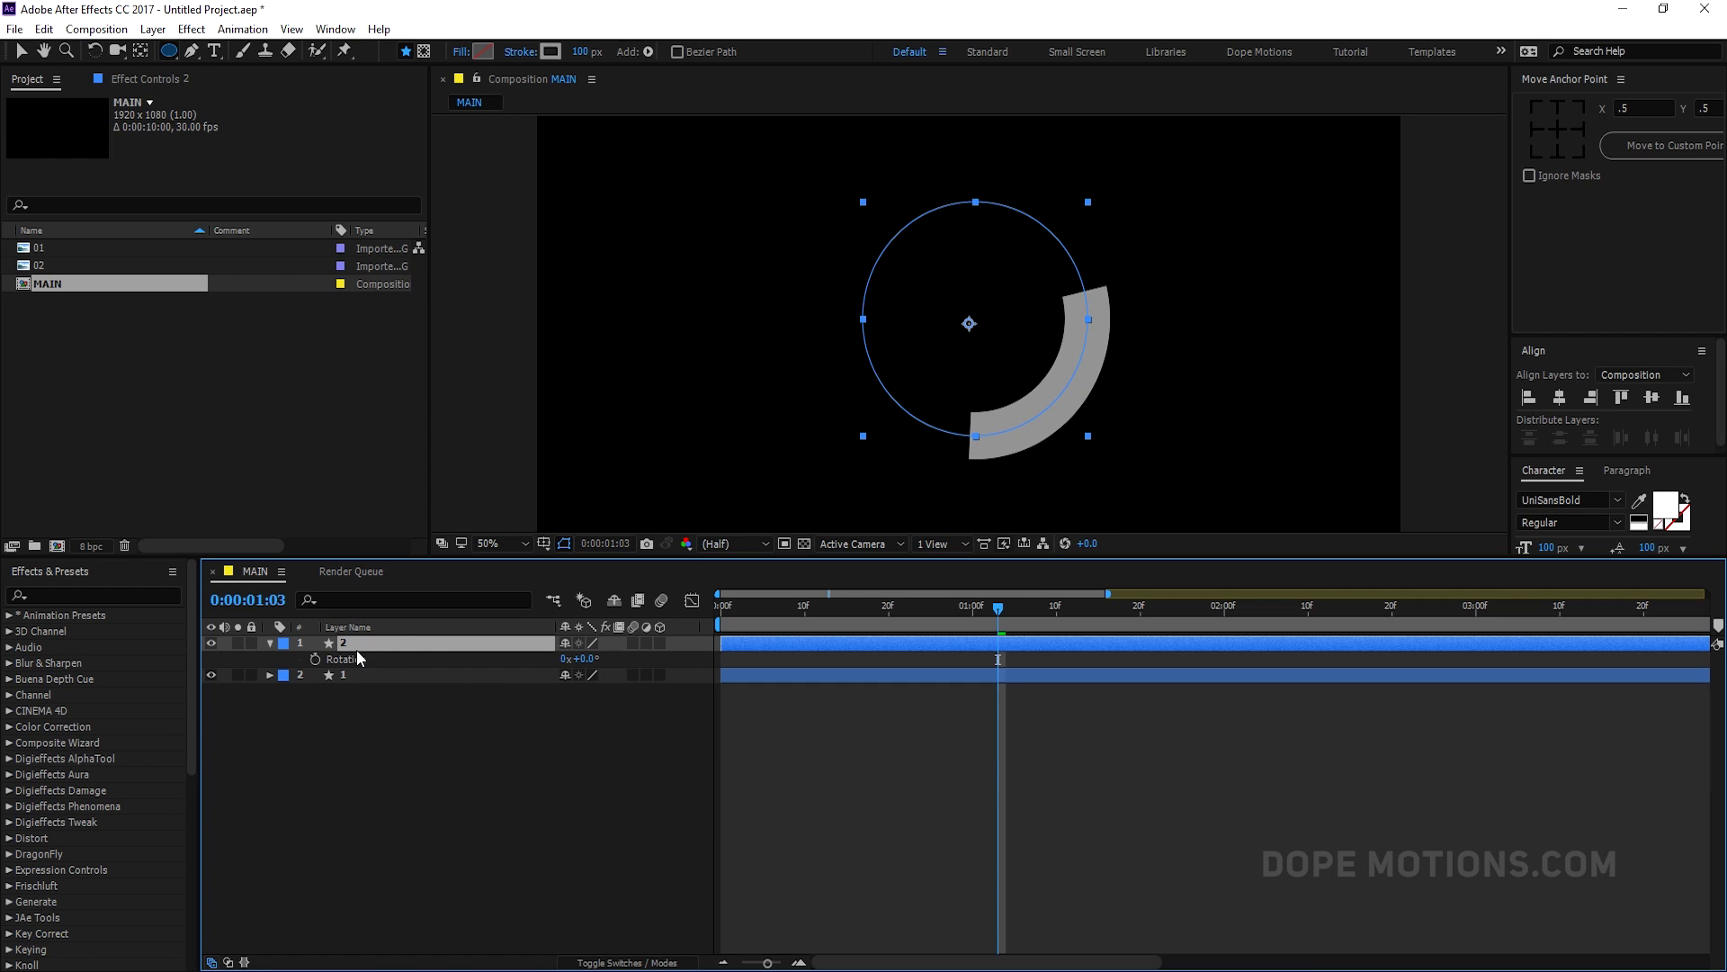
left_click_drag(580, 659, 602, 714)
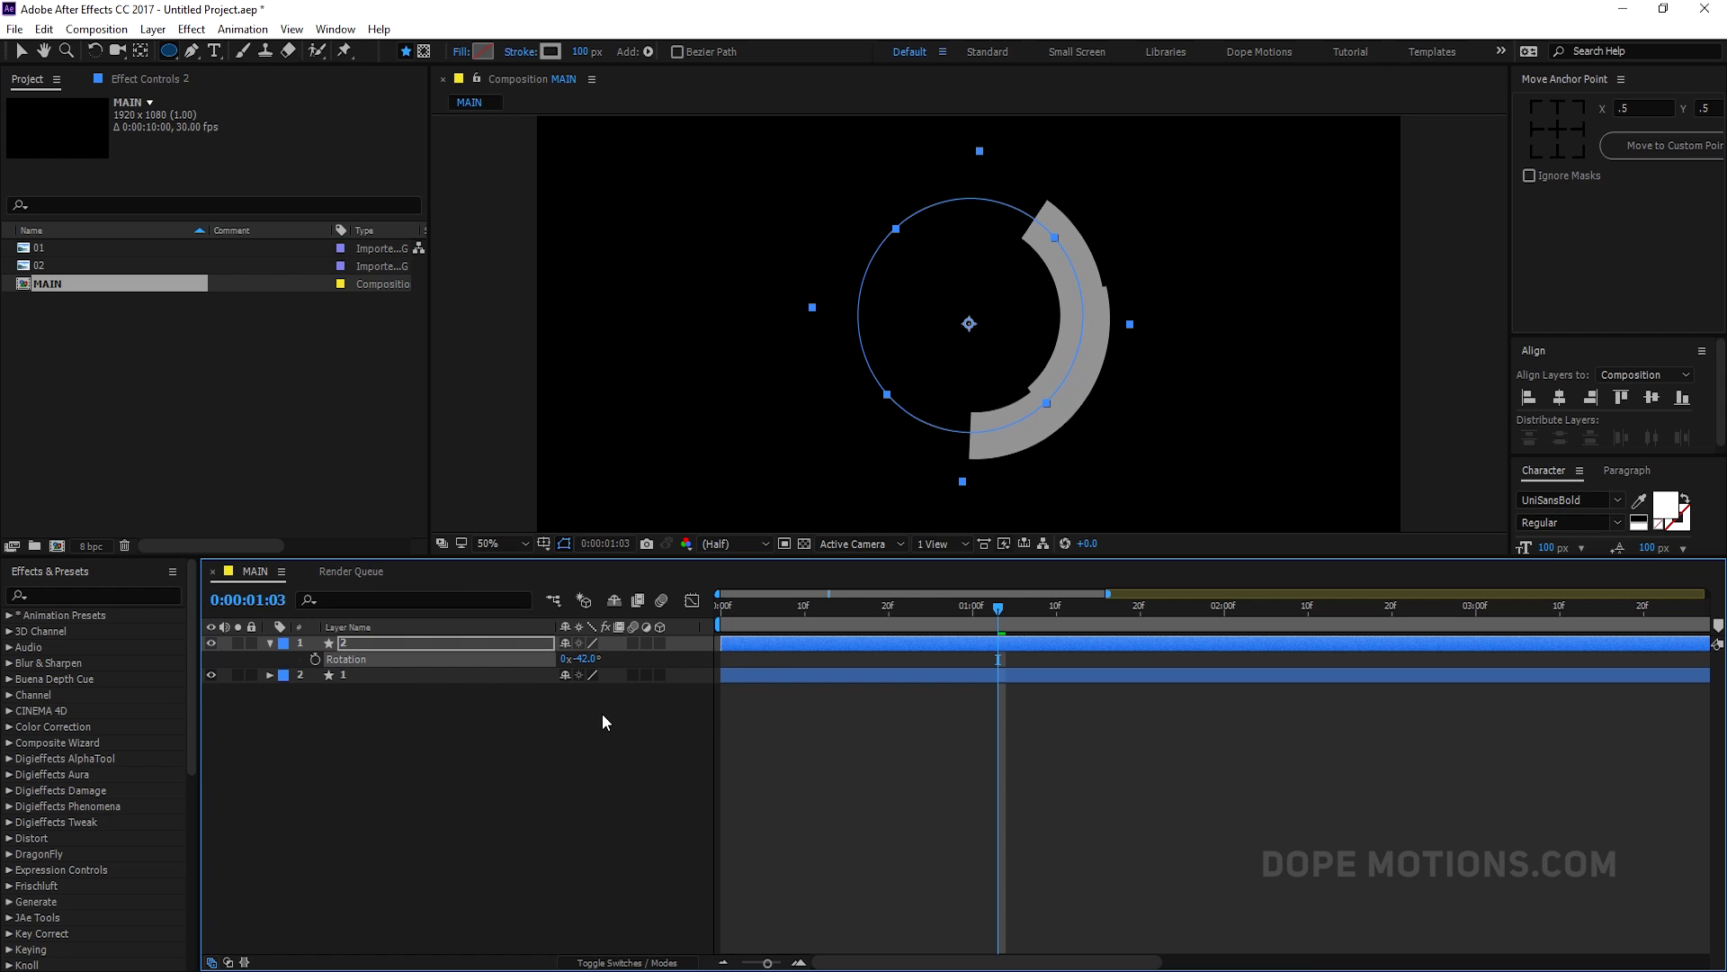
- Undo the rotation of layer 2 and centre the anchor points of layers 2 and 1
key("ctrl+z")
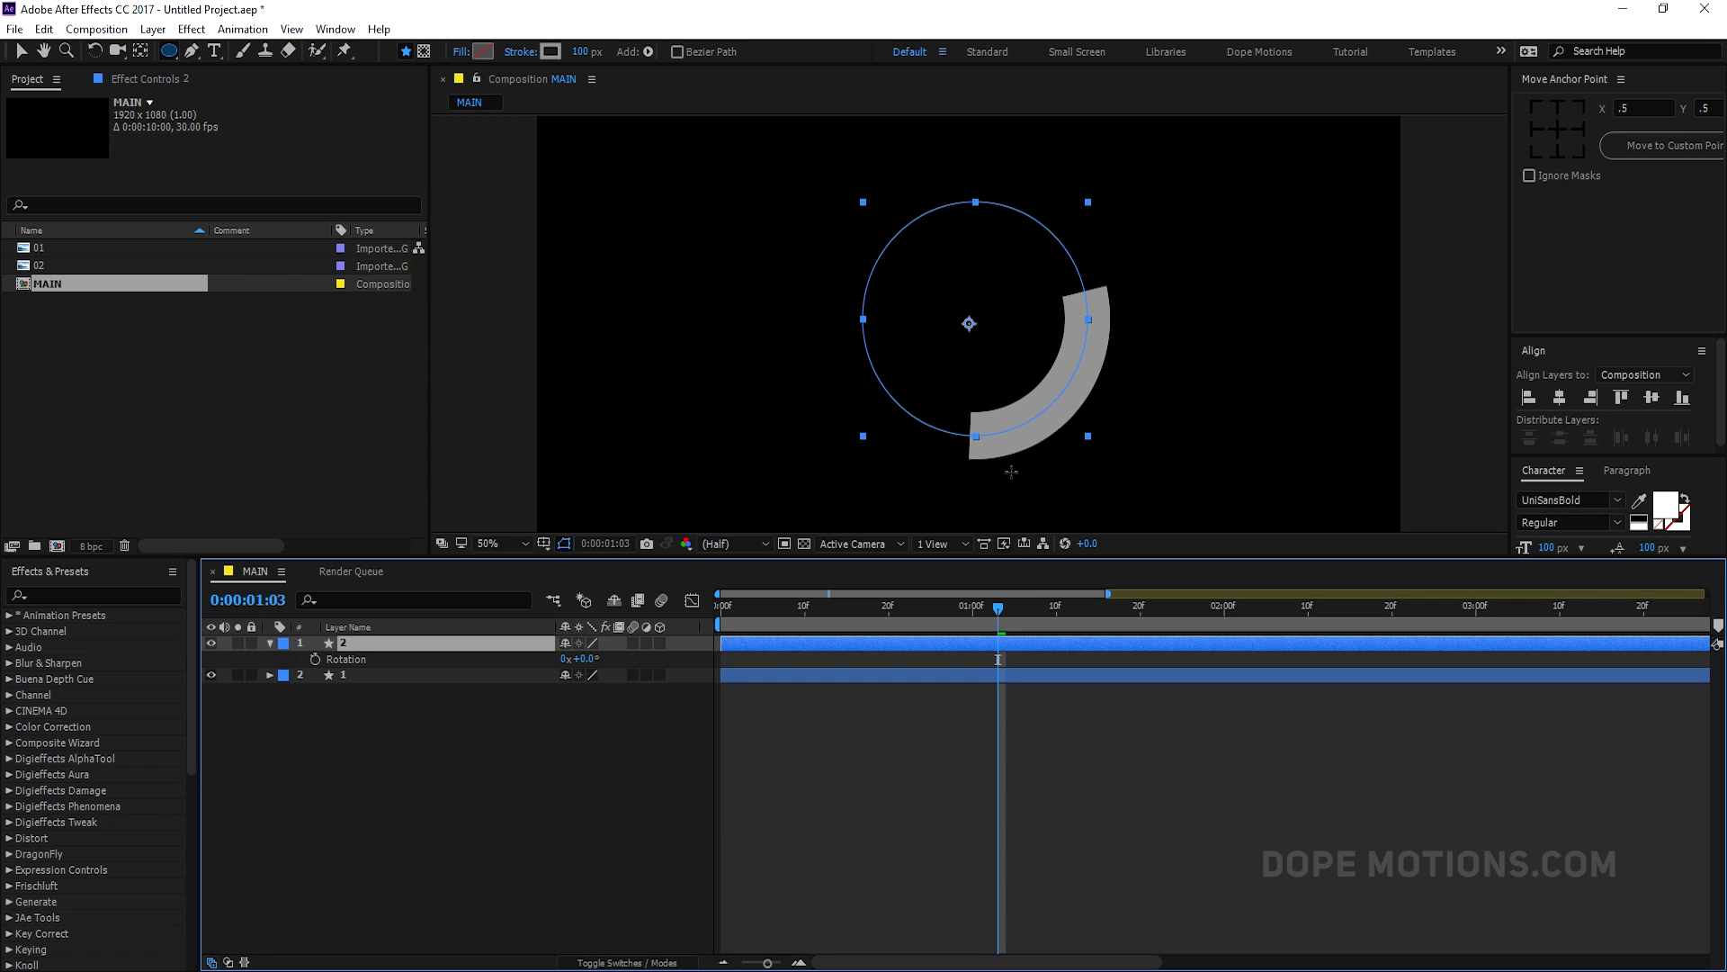
key("v")
left_click(351, 685)
left_click(349, 644)
left_click(1615, 140)
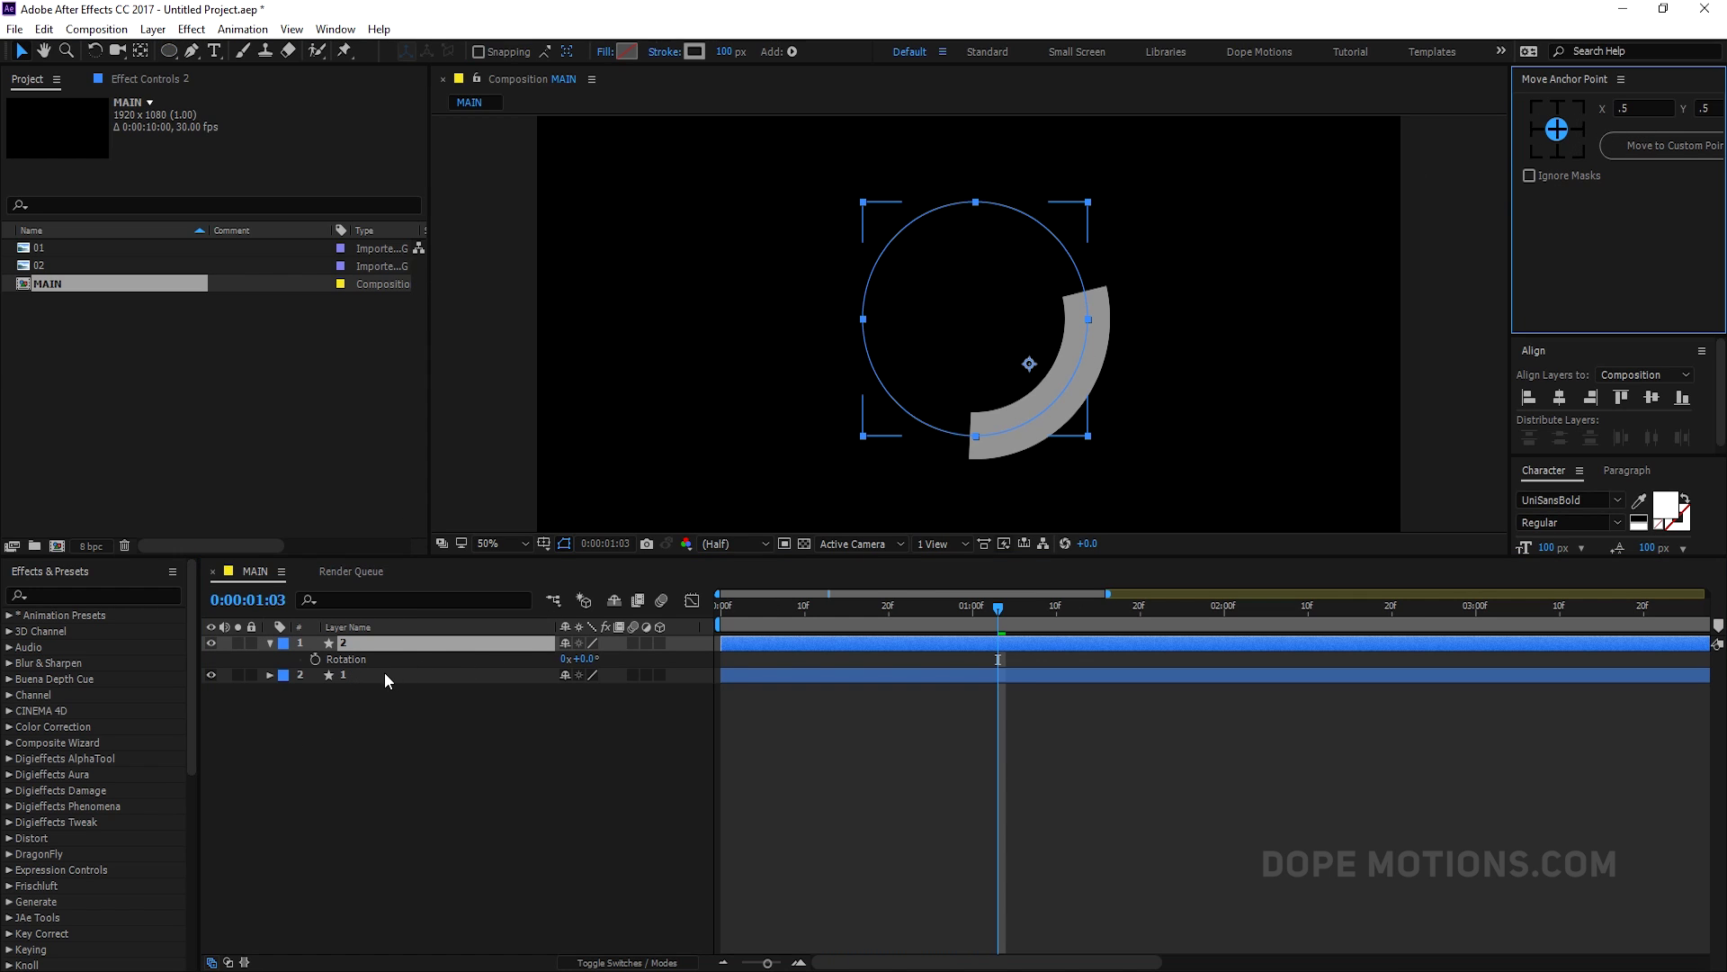
left_click(386, 675)
left_click(1552, 133)
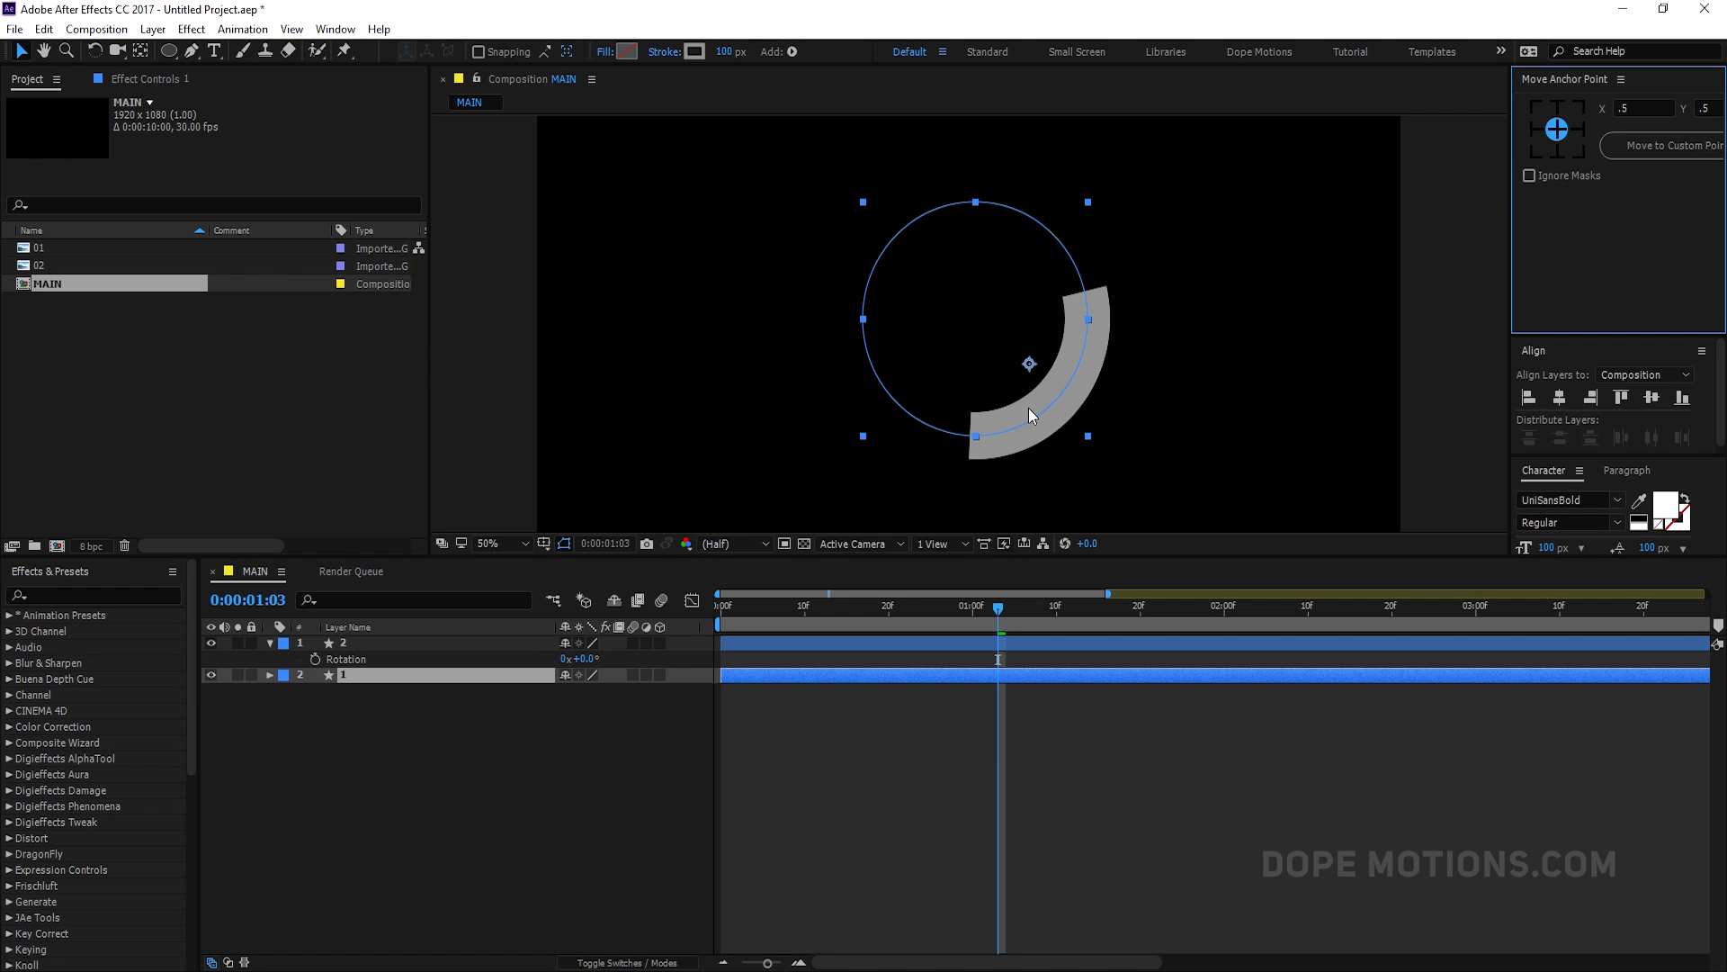
mouse_move(583, 659)
left_mouse_down()
mouse_move(661, 658)
mouse_move(583, 658)
left_mouse_up()
left_click(831, 674)
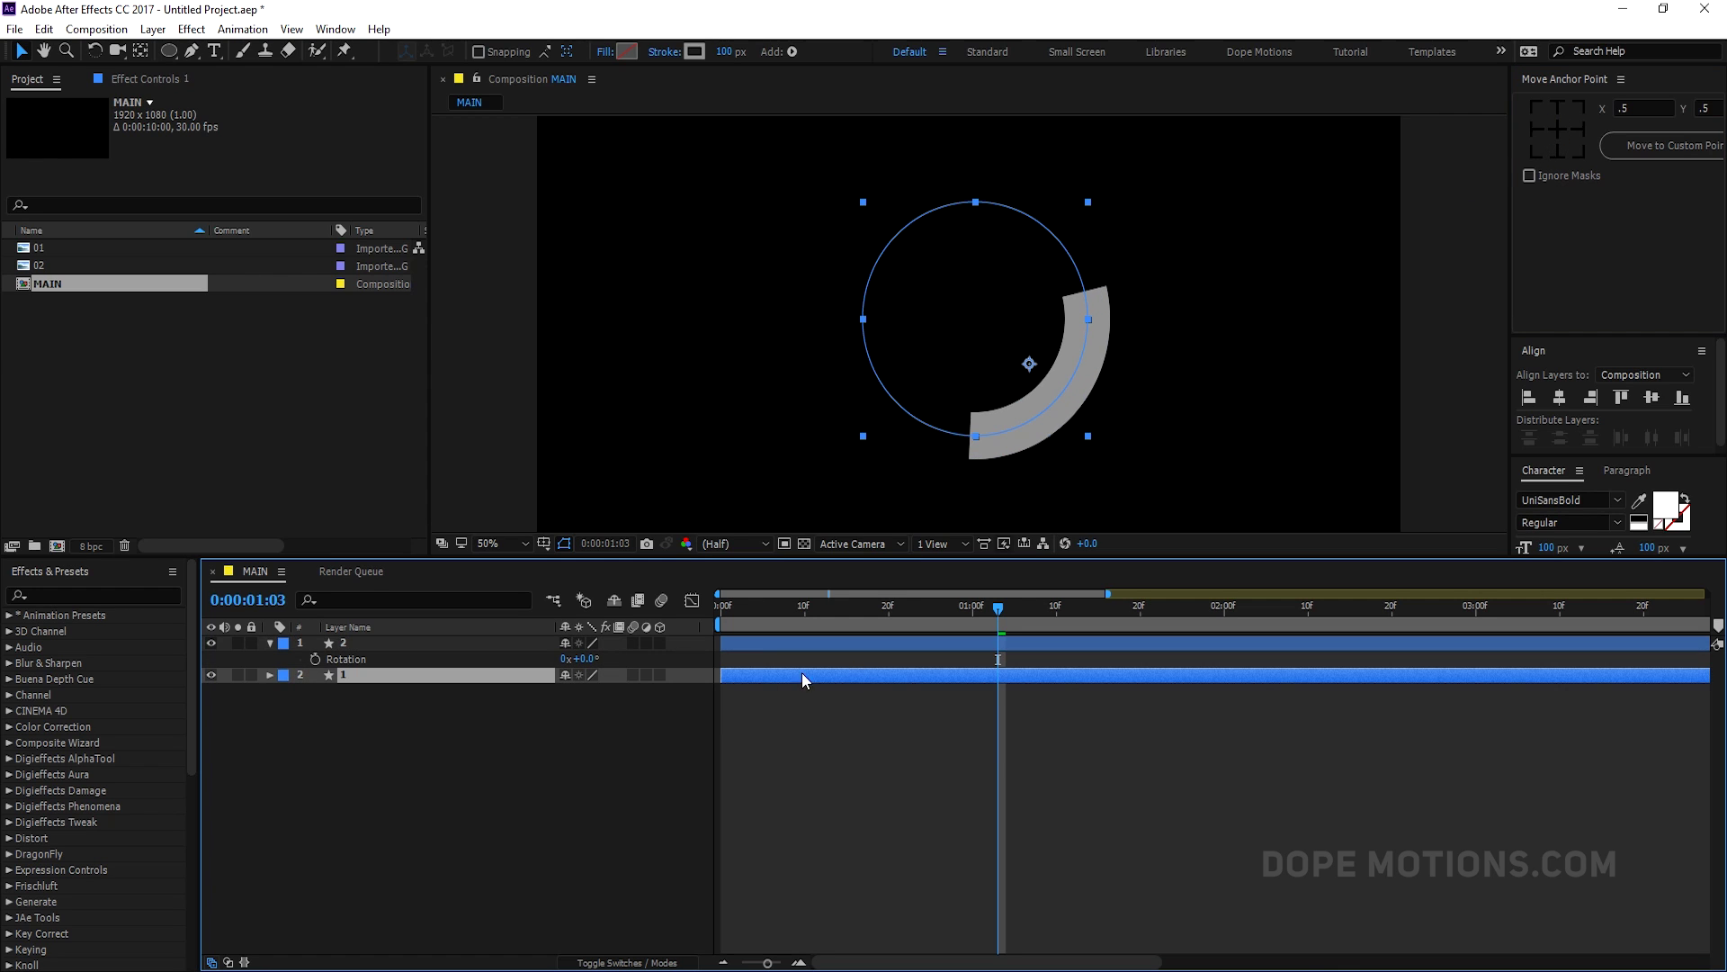
- Look through the Ellipse Path and Transform properties of Ellipse 1 in layer 2
left_click(272, 644)
left_click(272, 645)
left_click(286, 674)
left_click(286, 659)
left_click(302, 675)
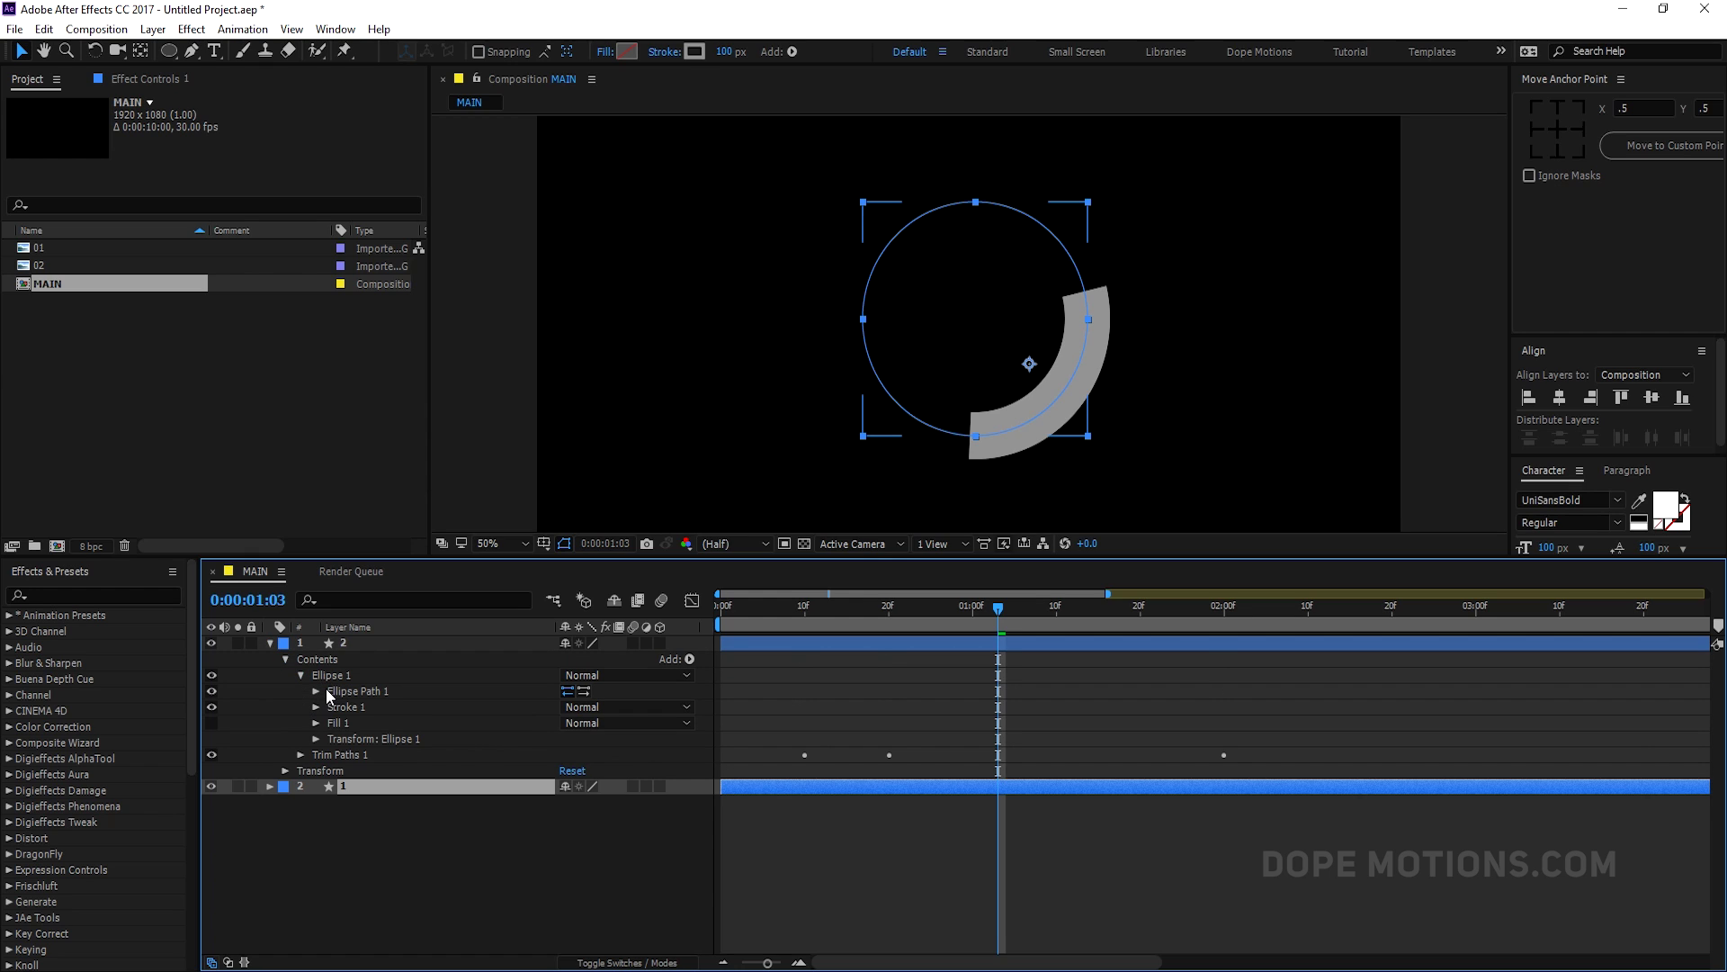
left_click(316, 690)
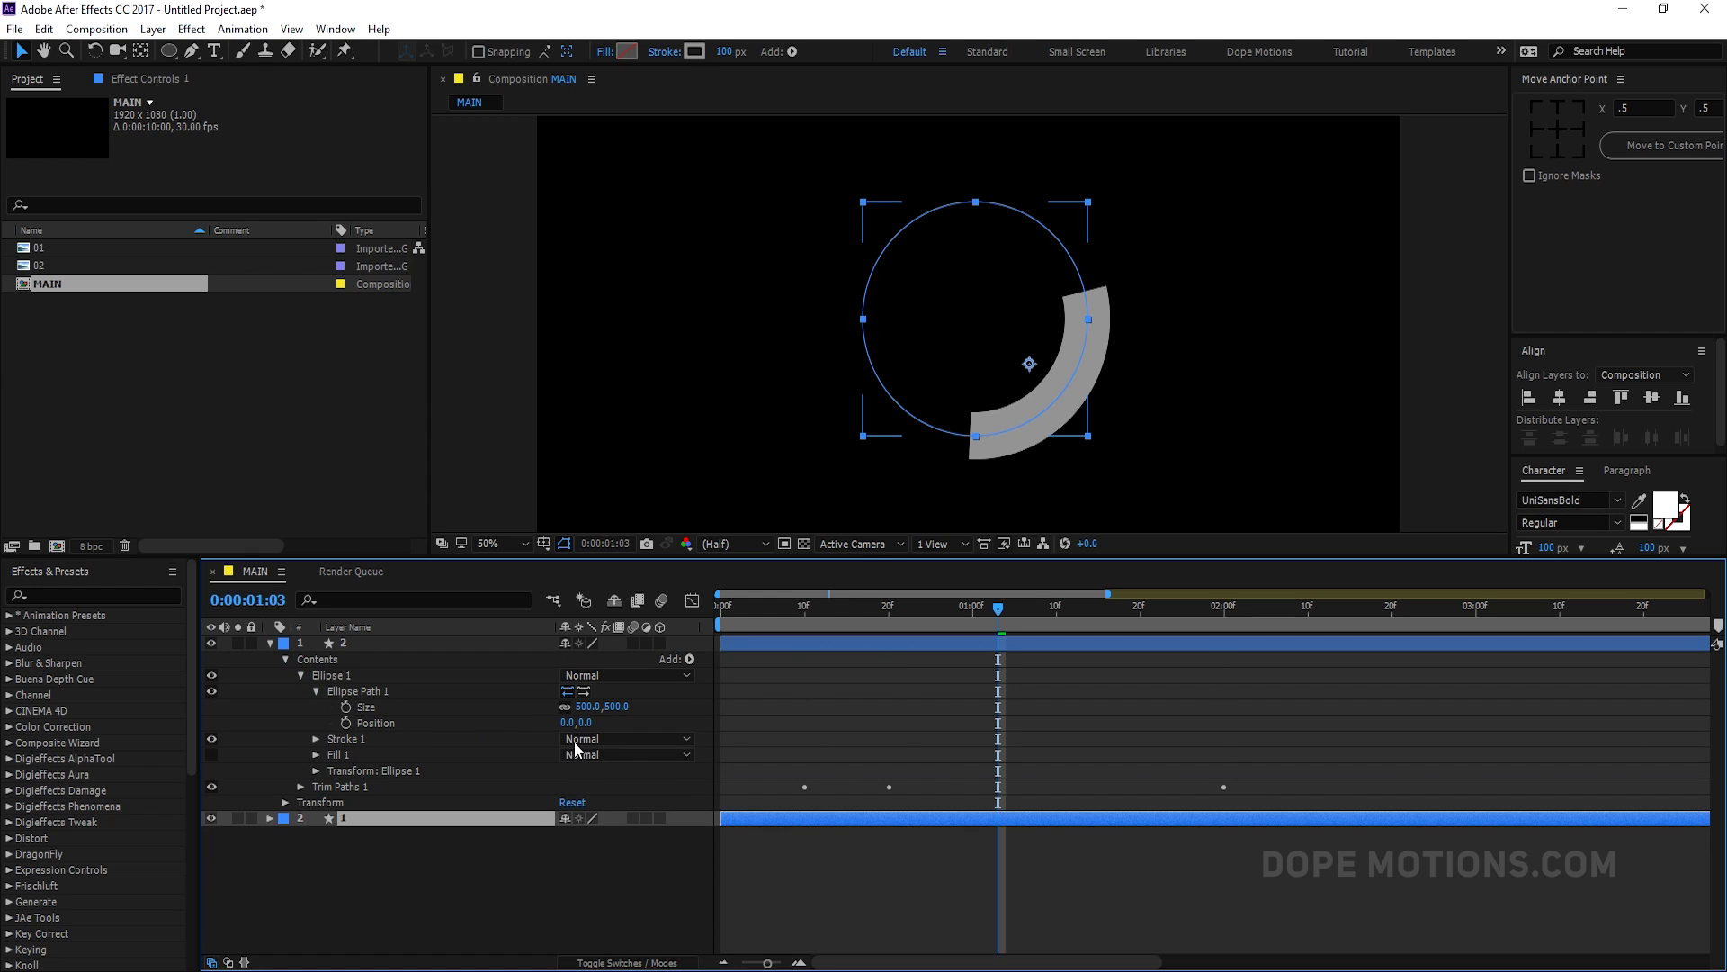
left_click(315, 771)
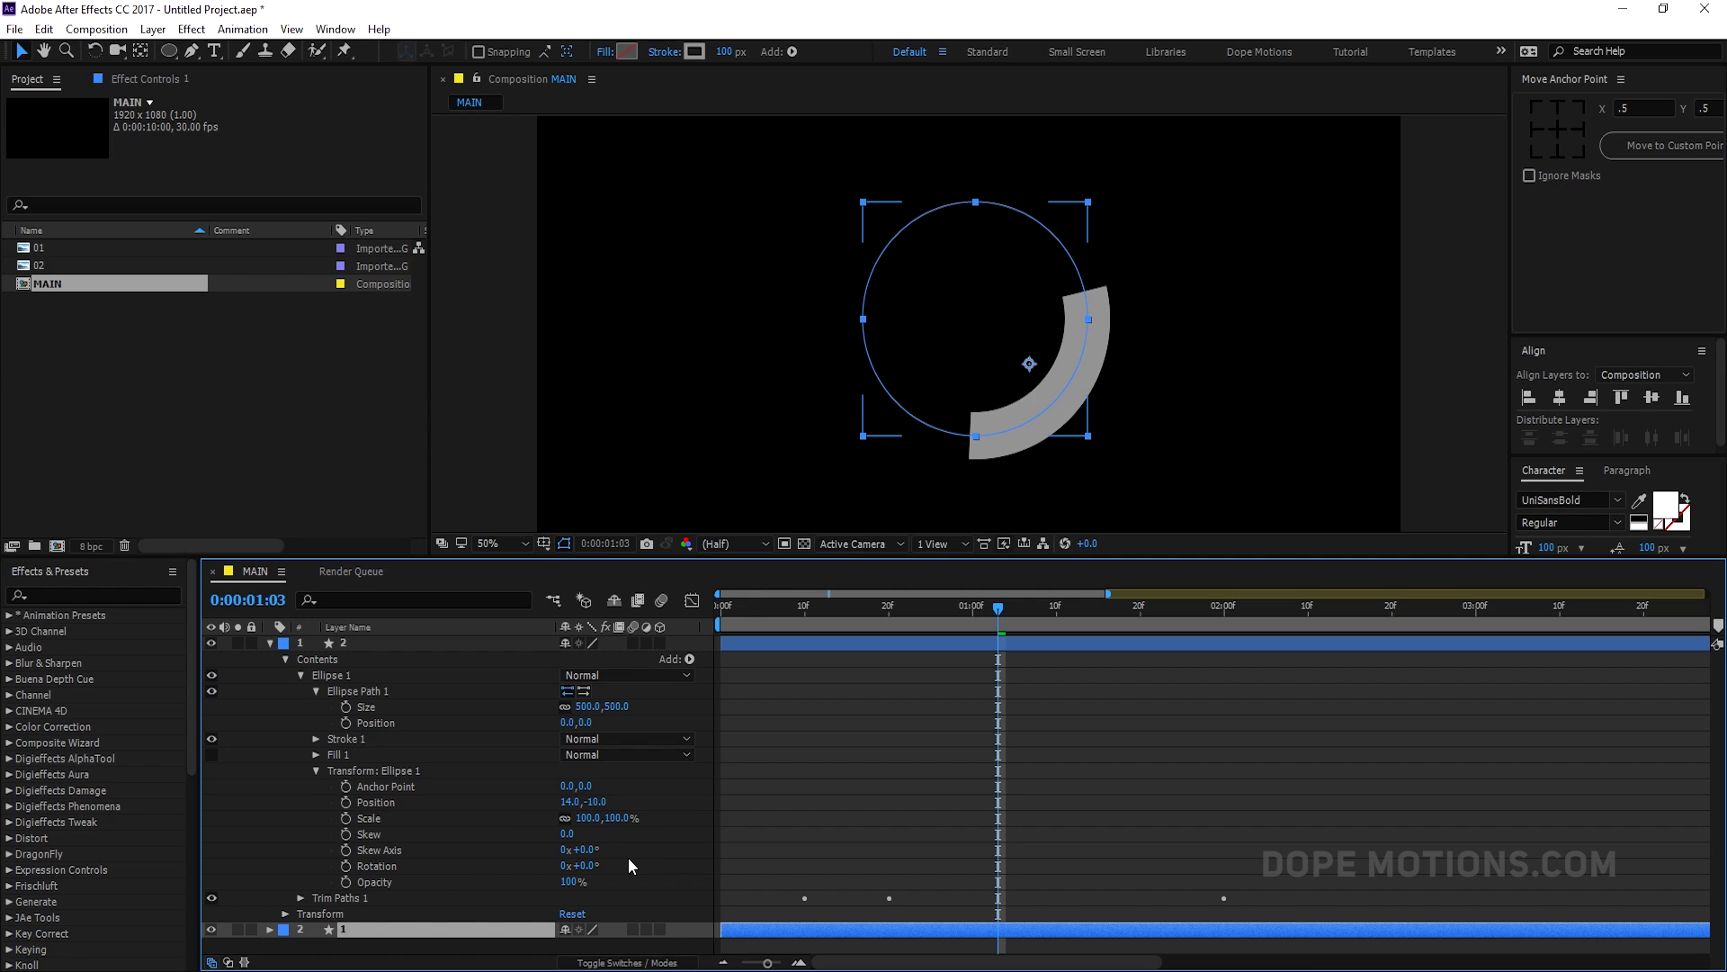
left_click(317, 691)
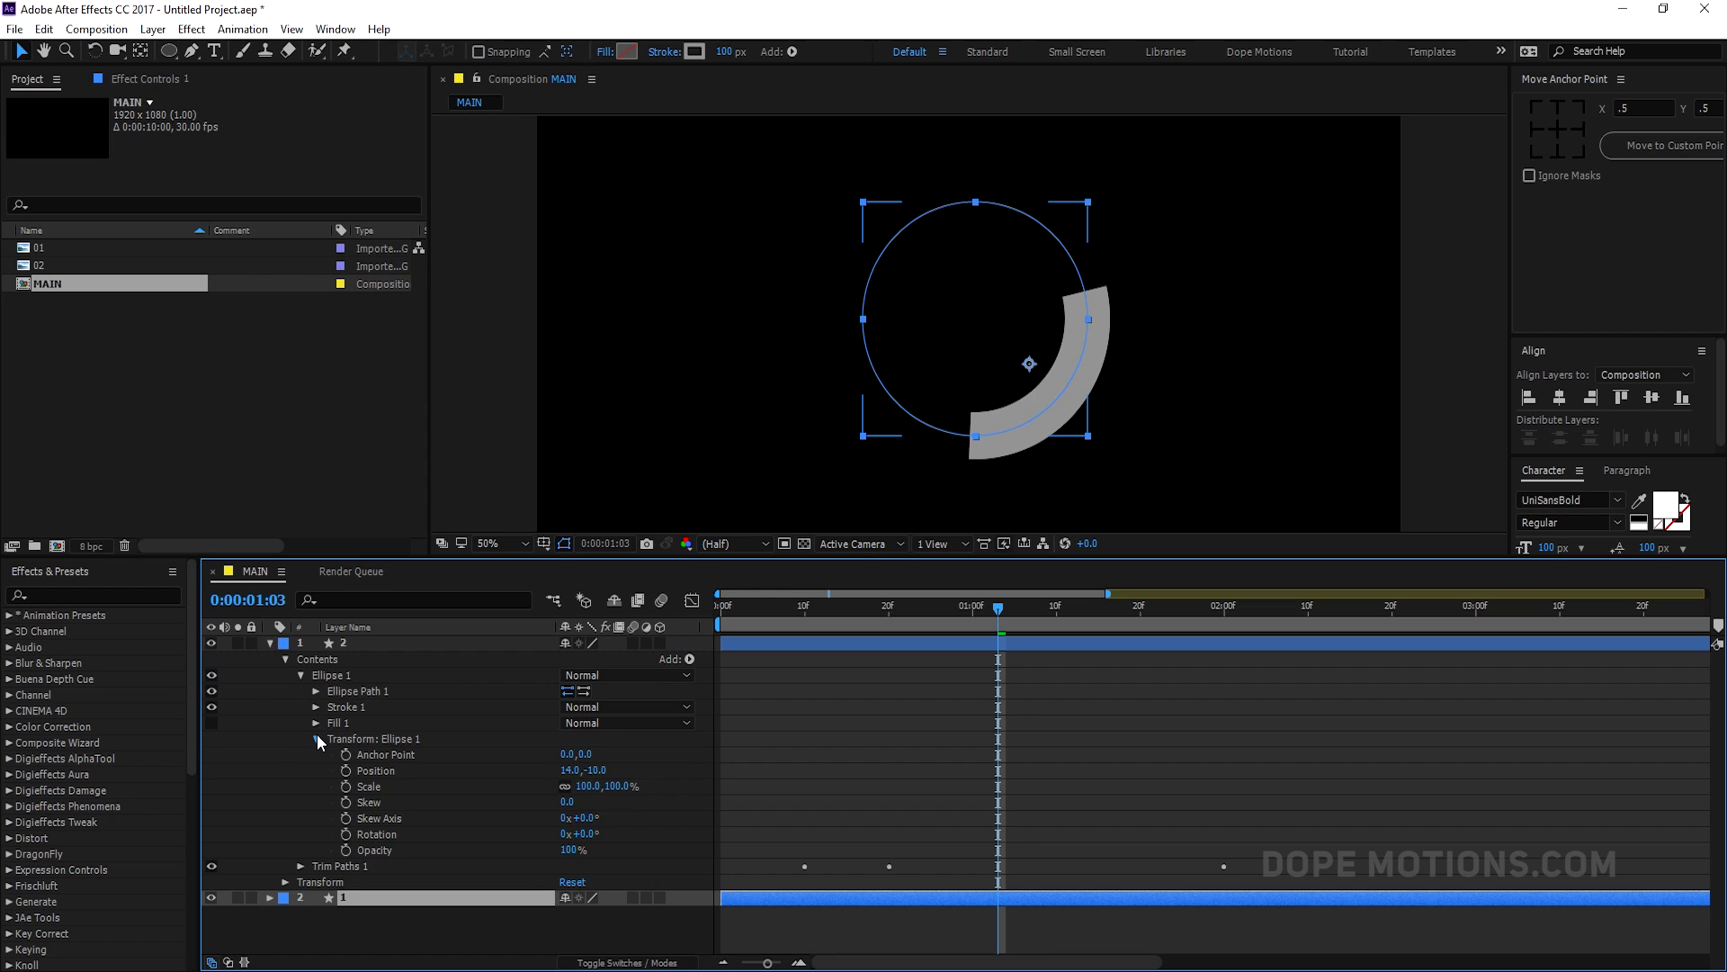
left_click(316, 737)
- Set the Trim Paths Offset of layer 2 to 180° and preview the motion
left_click(301, 756)
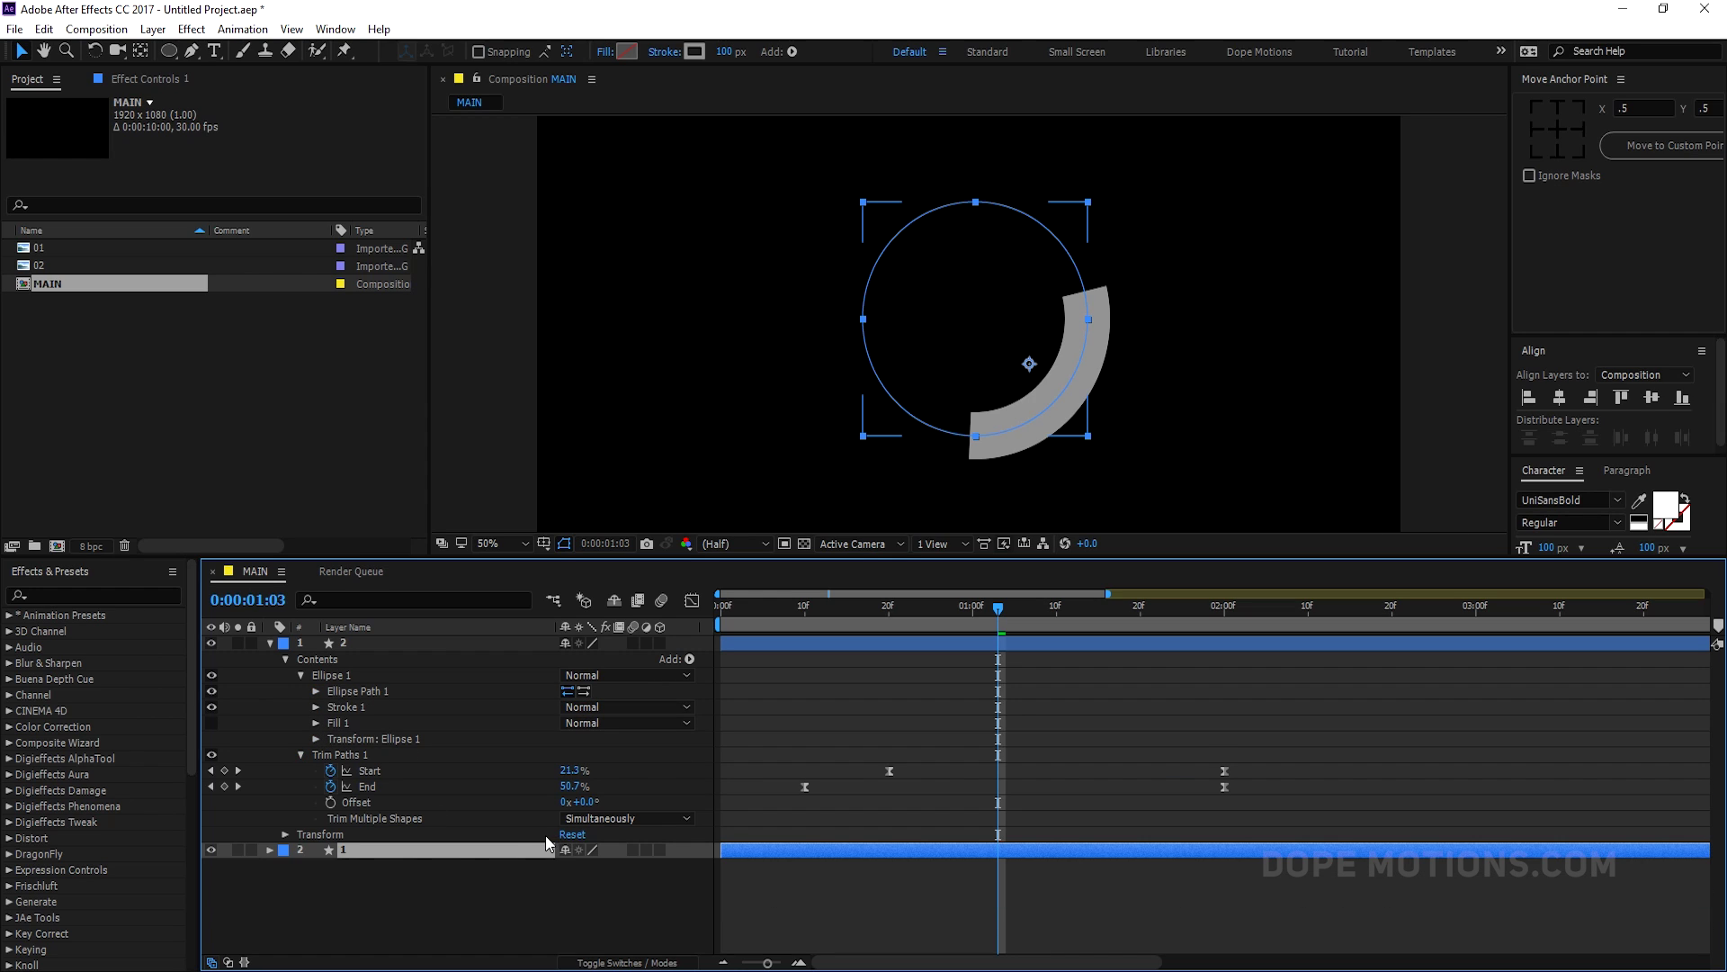
left_click_drag(581, 802, 670, 803)
left_click_drag(765, 803, 765, 802)
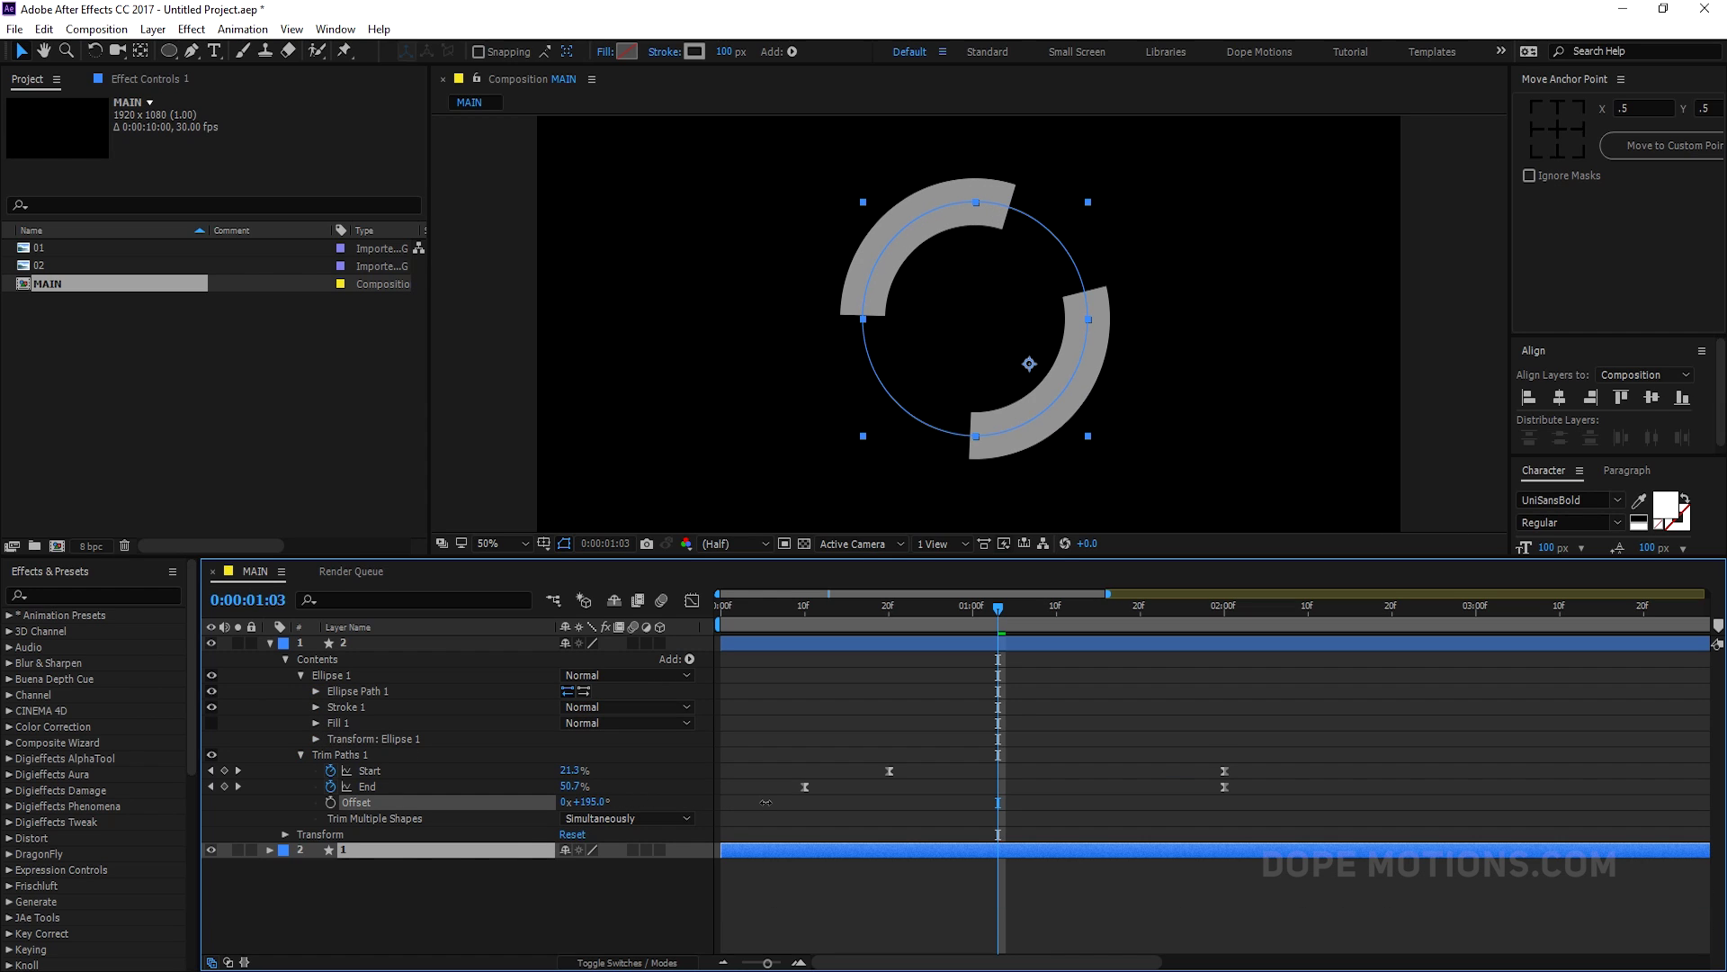
left_click(587, 800)
type("180")
left_click(662, 909)
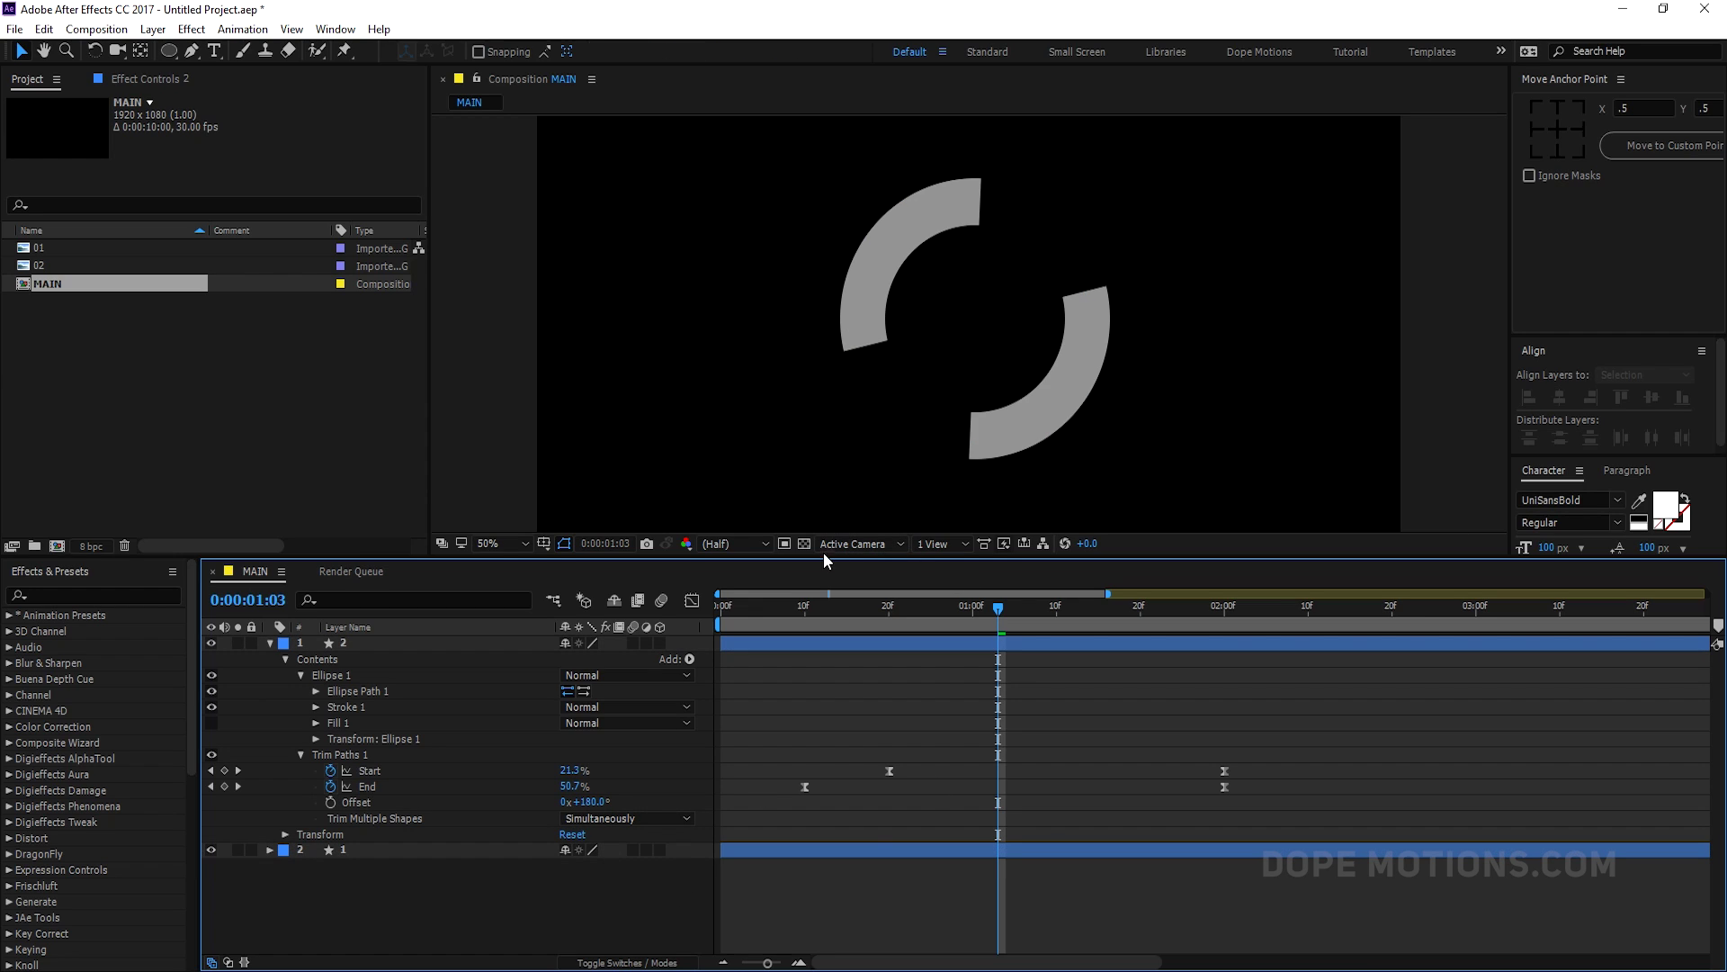
left_click_drag(779, 611, 1208, 679)
- Set the stroke width of layers 2 and 1 to 200 px and preview the motion
left_click(363, 681)
left_click(270, 643)
left_click(342, 642)
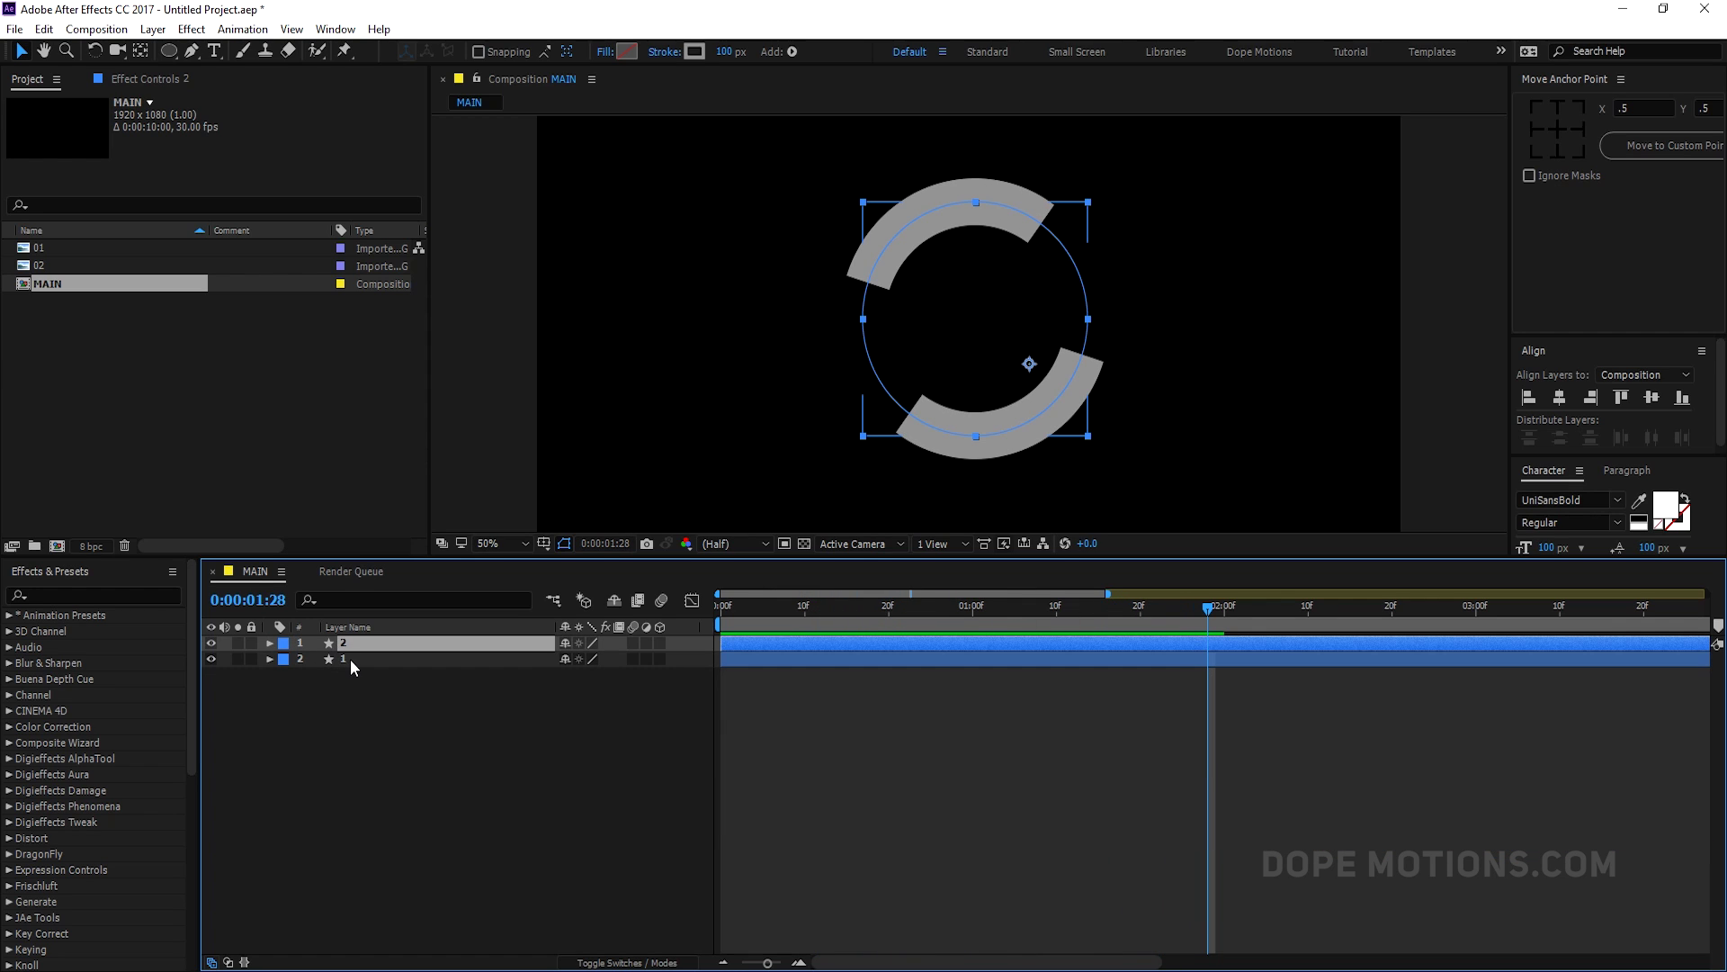
left_click(347, 659, "shift")
left_click(725, 51)
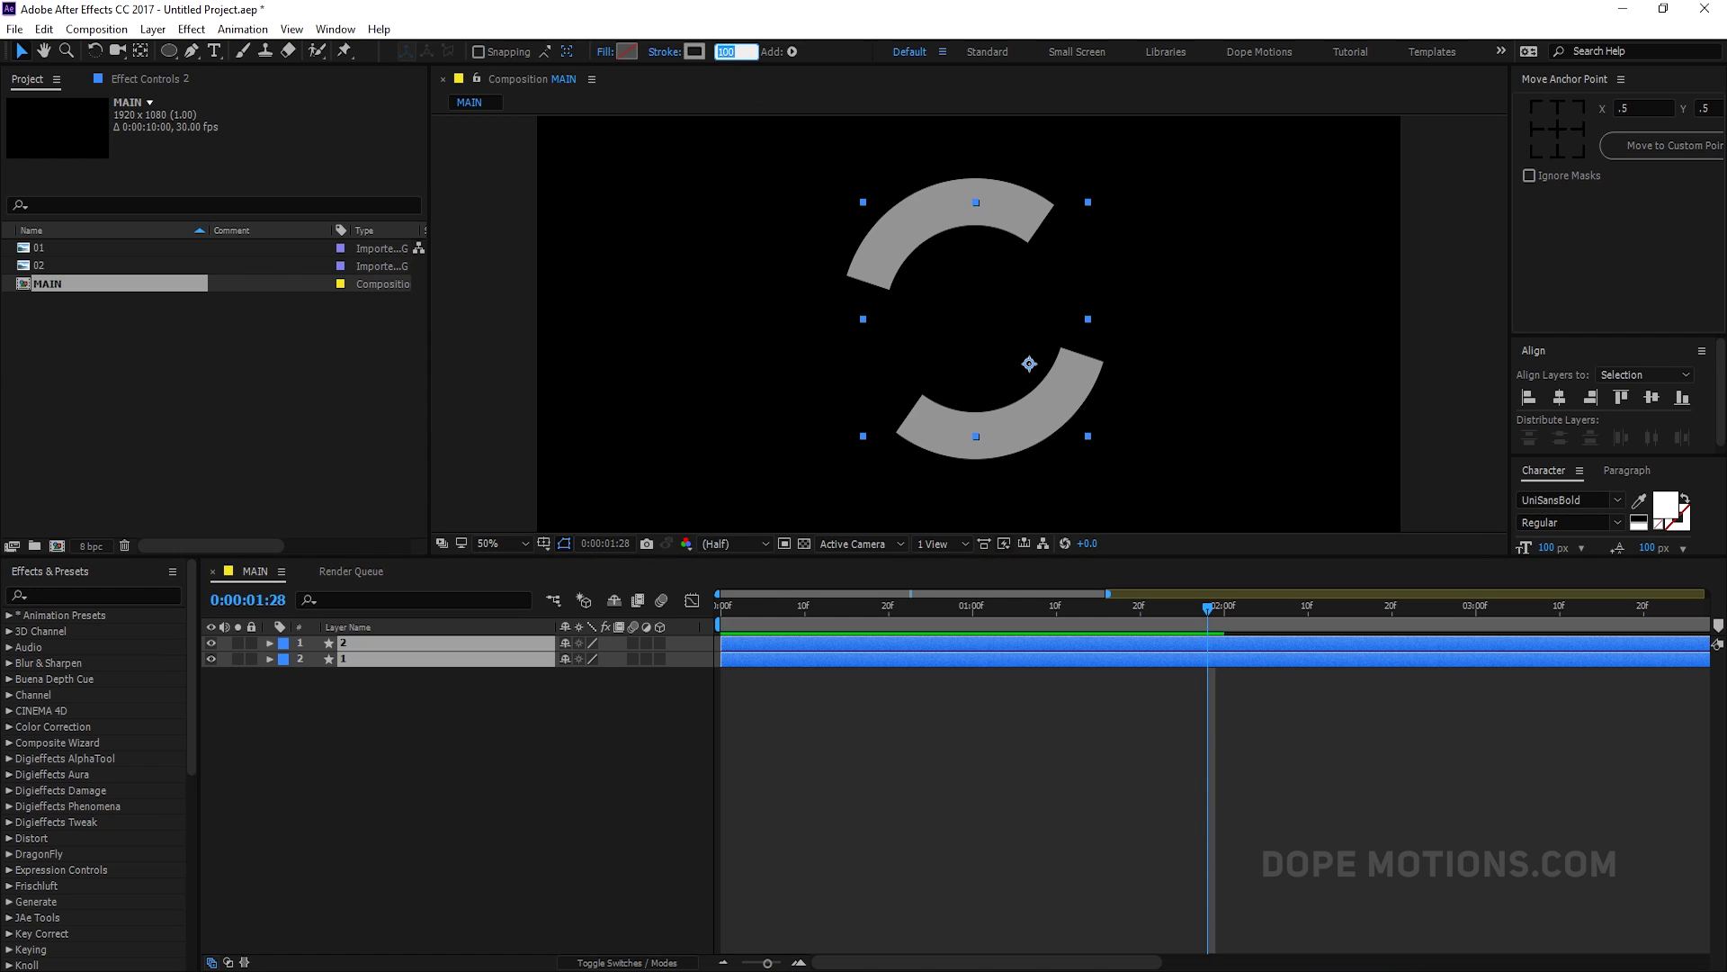
type("200")
left_click(606, 733)
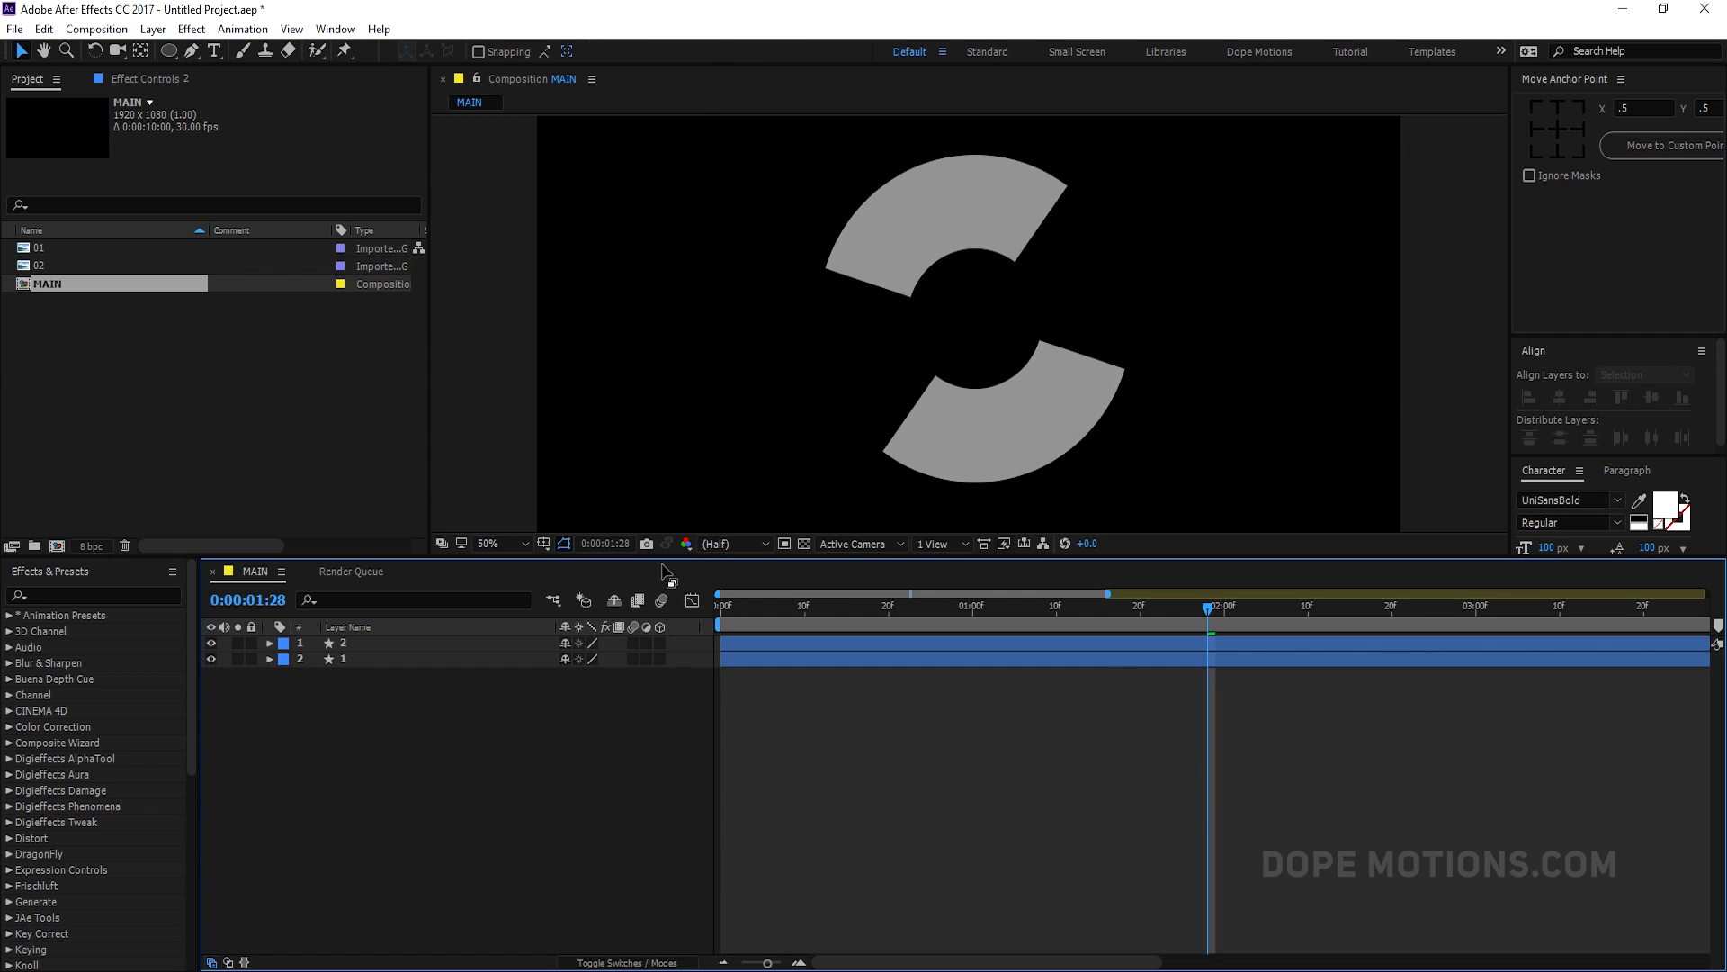
left_click_drag(660, 558, 668, 645)
left_click_drag(801, 693, 1146, 727)
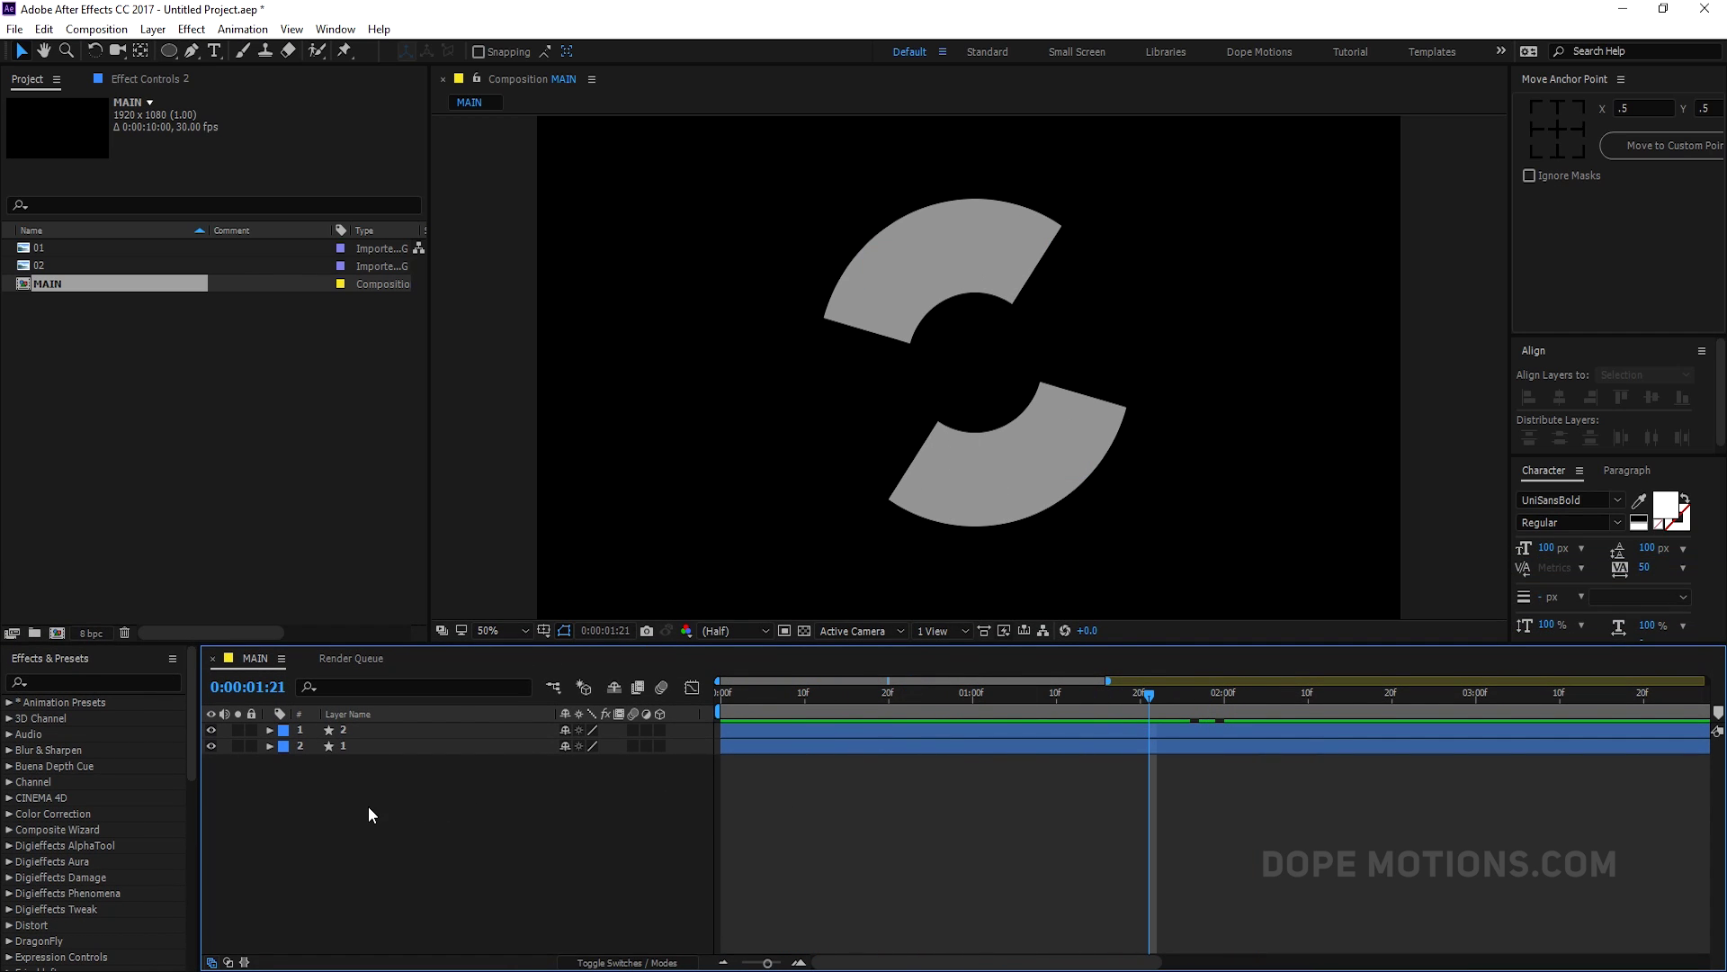
left_click_drag(319, 781, 385, 736)
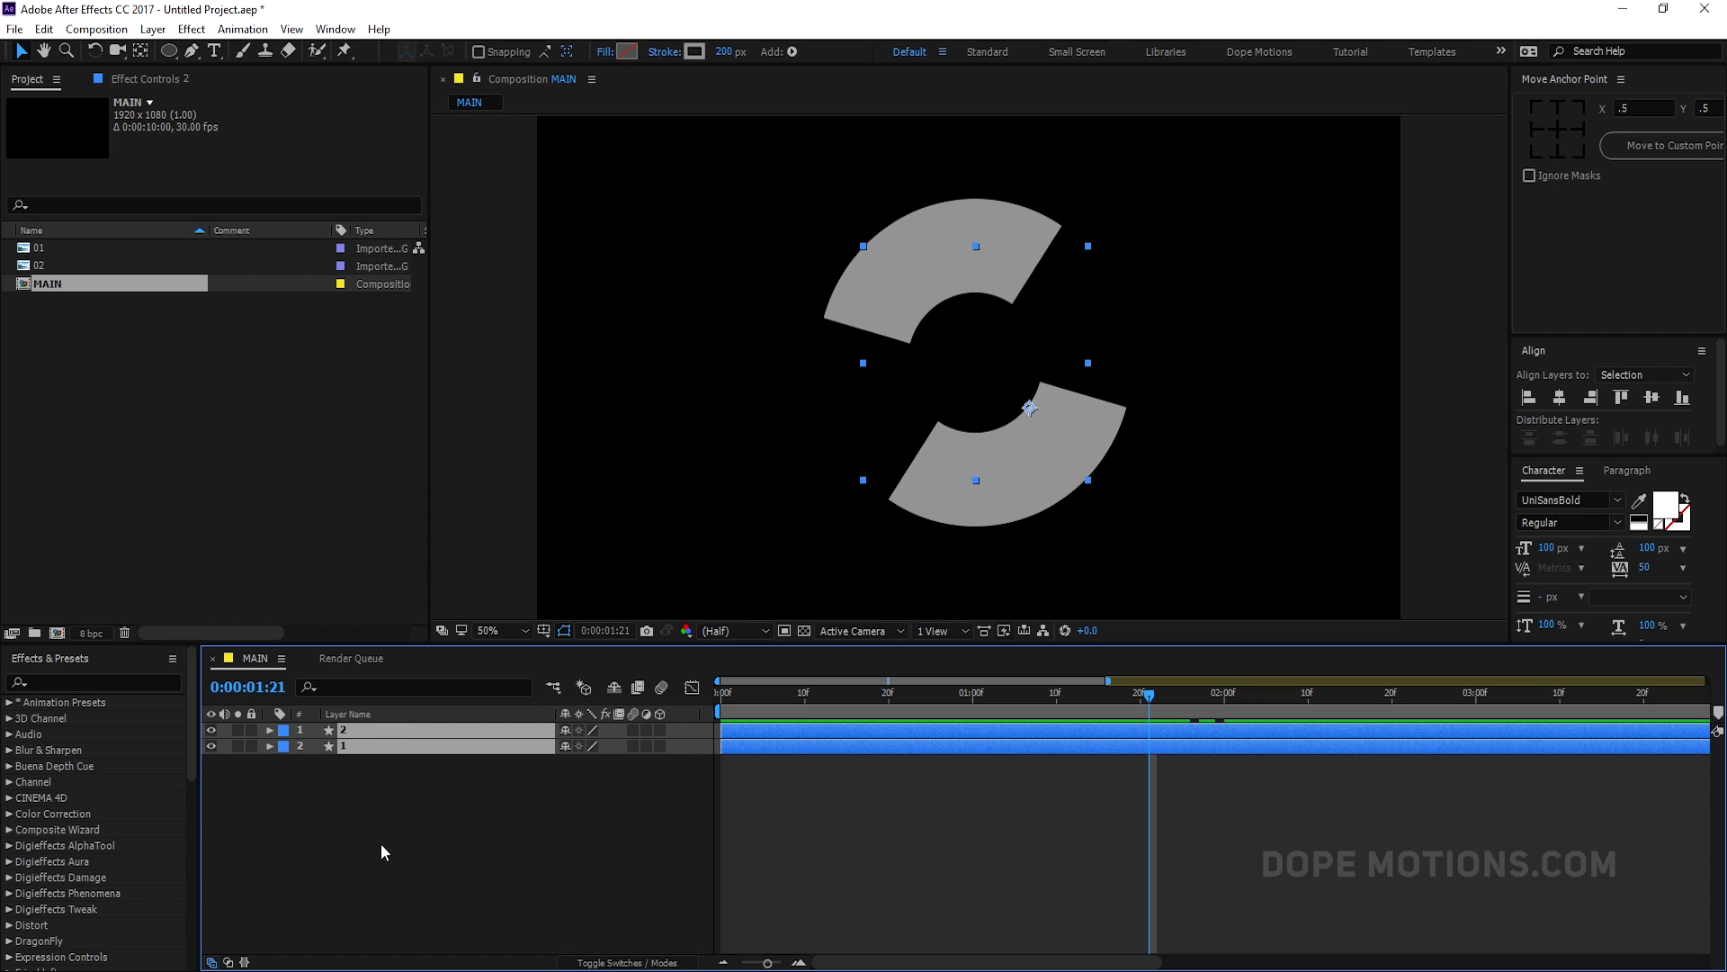
key("ctrl+d")
key("ctrl+z")
left_click(369, 804)
- Duplicate layer 1, give the copy a red label and move it to the end of the layer stack
left_click(349, 743)
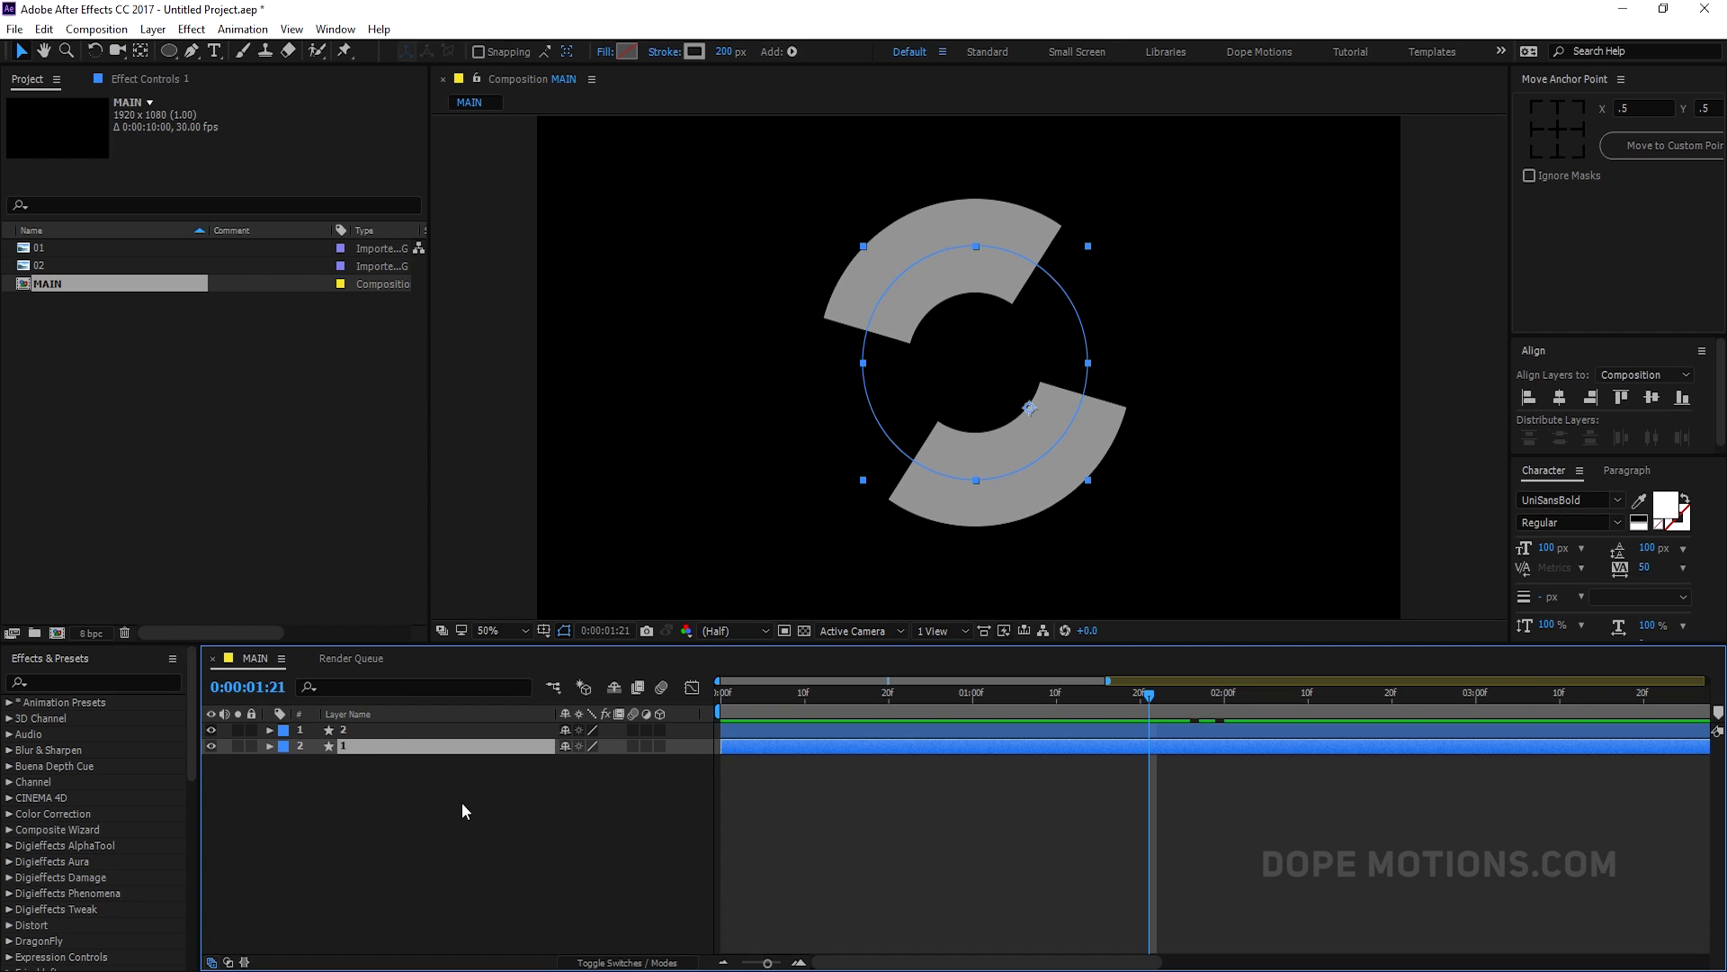
key("ctrl+d")
left_click(286, 749)
left_click(387, 435)
left_click_drag(359, 749, 327, 835)
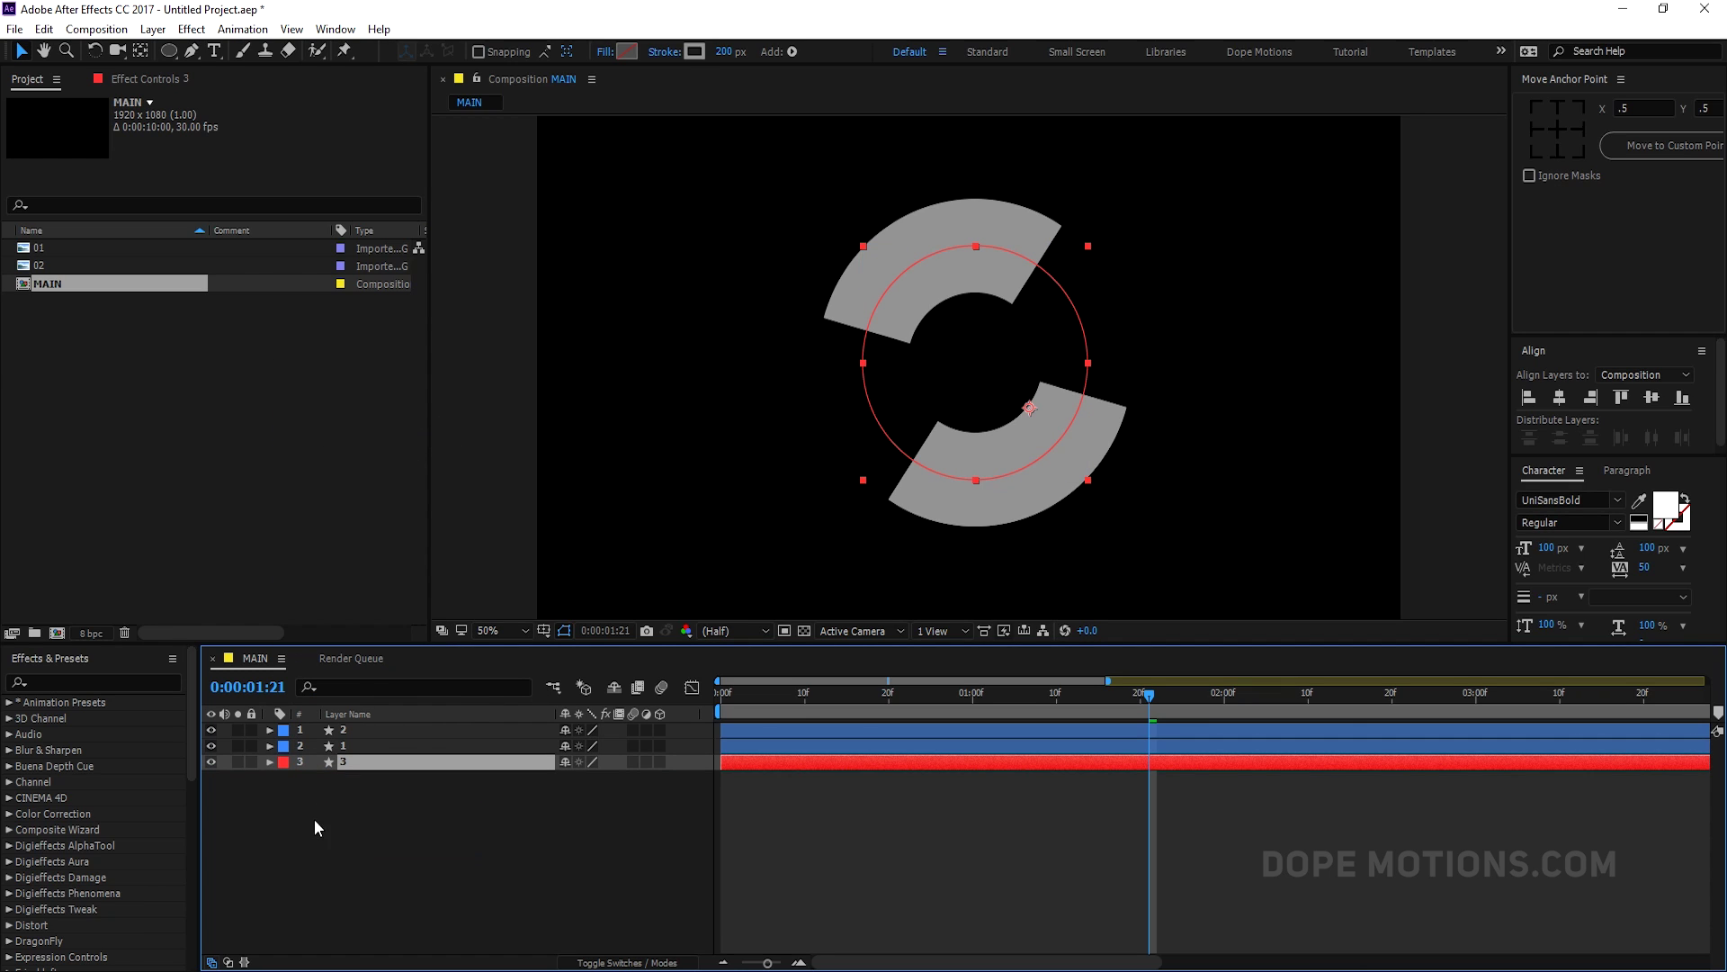
- Enlarge the Ellipse Path of layer 3 to 1111 × 1111 and set its stroke width to 150 px
left_click(271, 761)
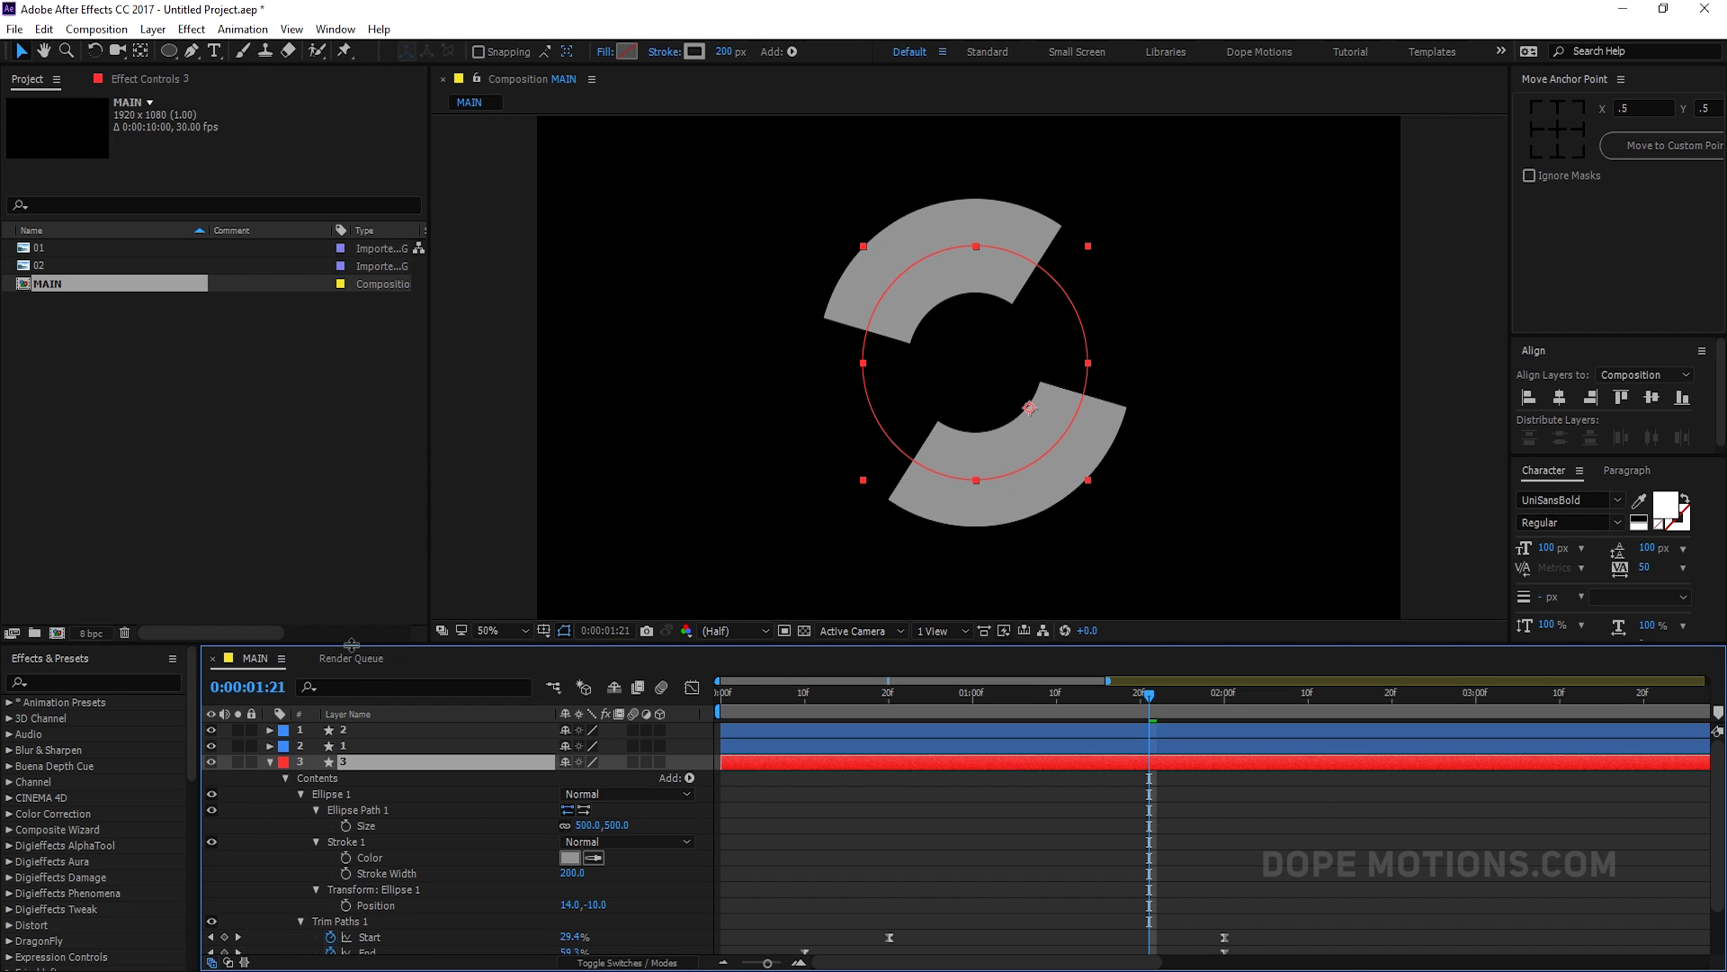
left_click_drag(353, 645, 353, 598)
left_click_drag(625, 776, 1152, 758)
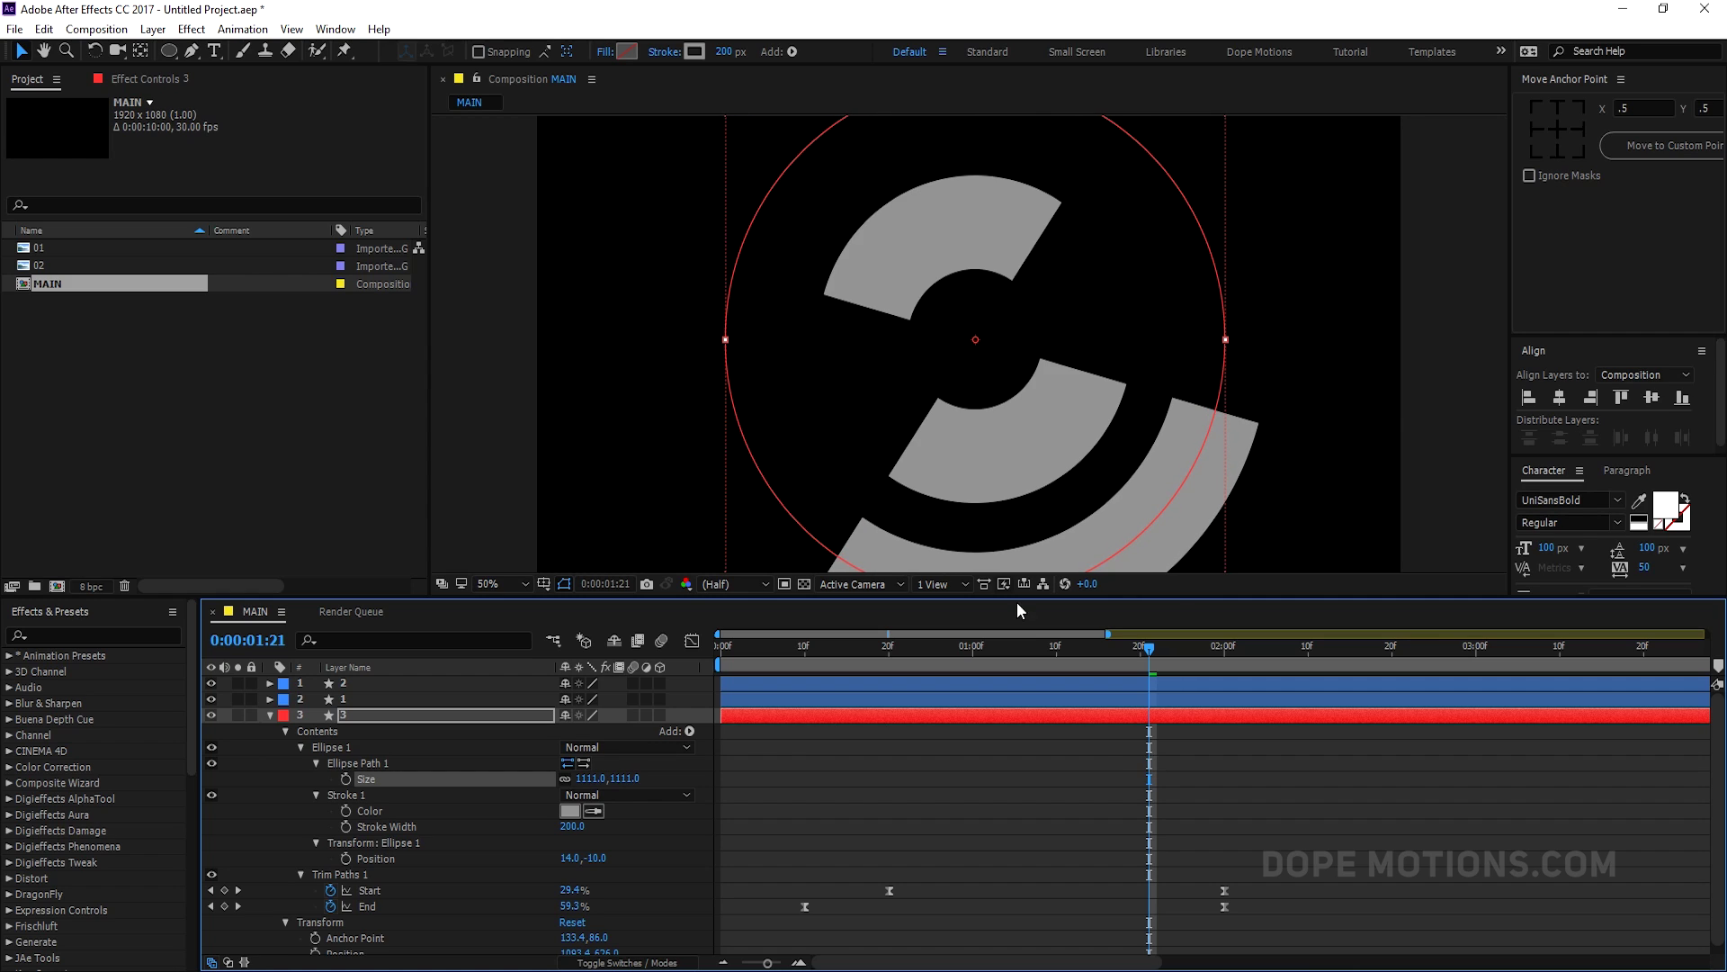
left_click(726, 52)
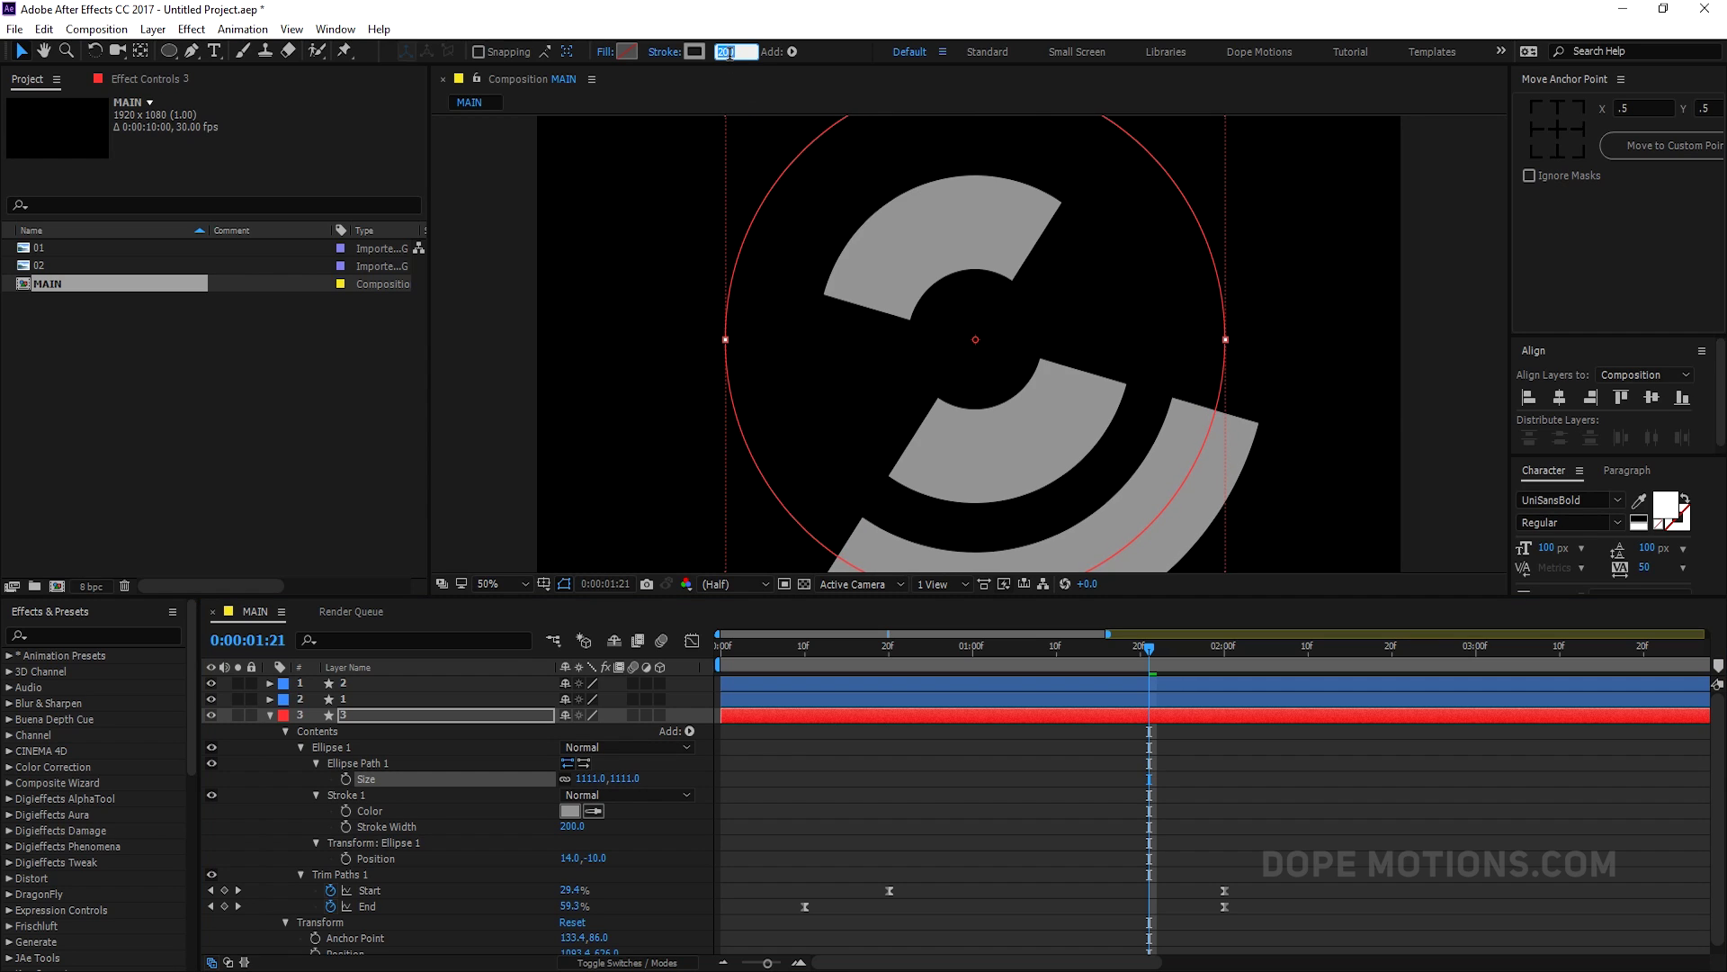
type("150")
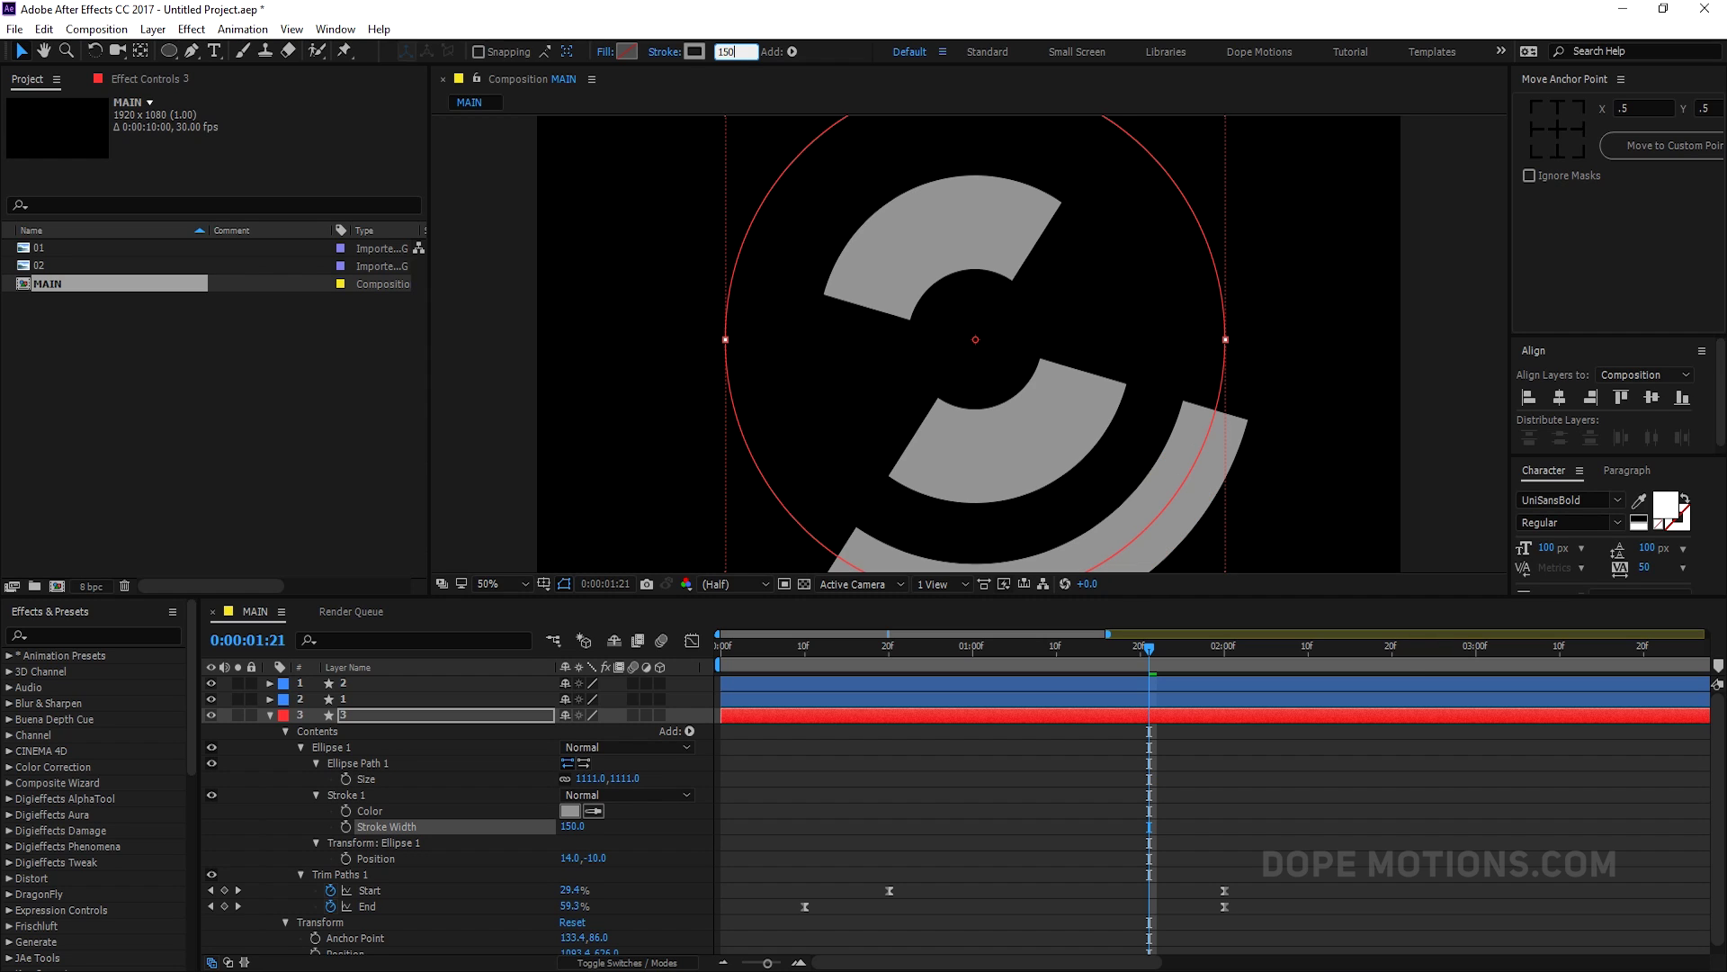
left_click(765, 814)
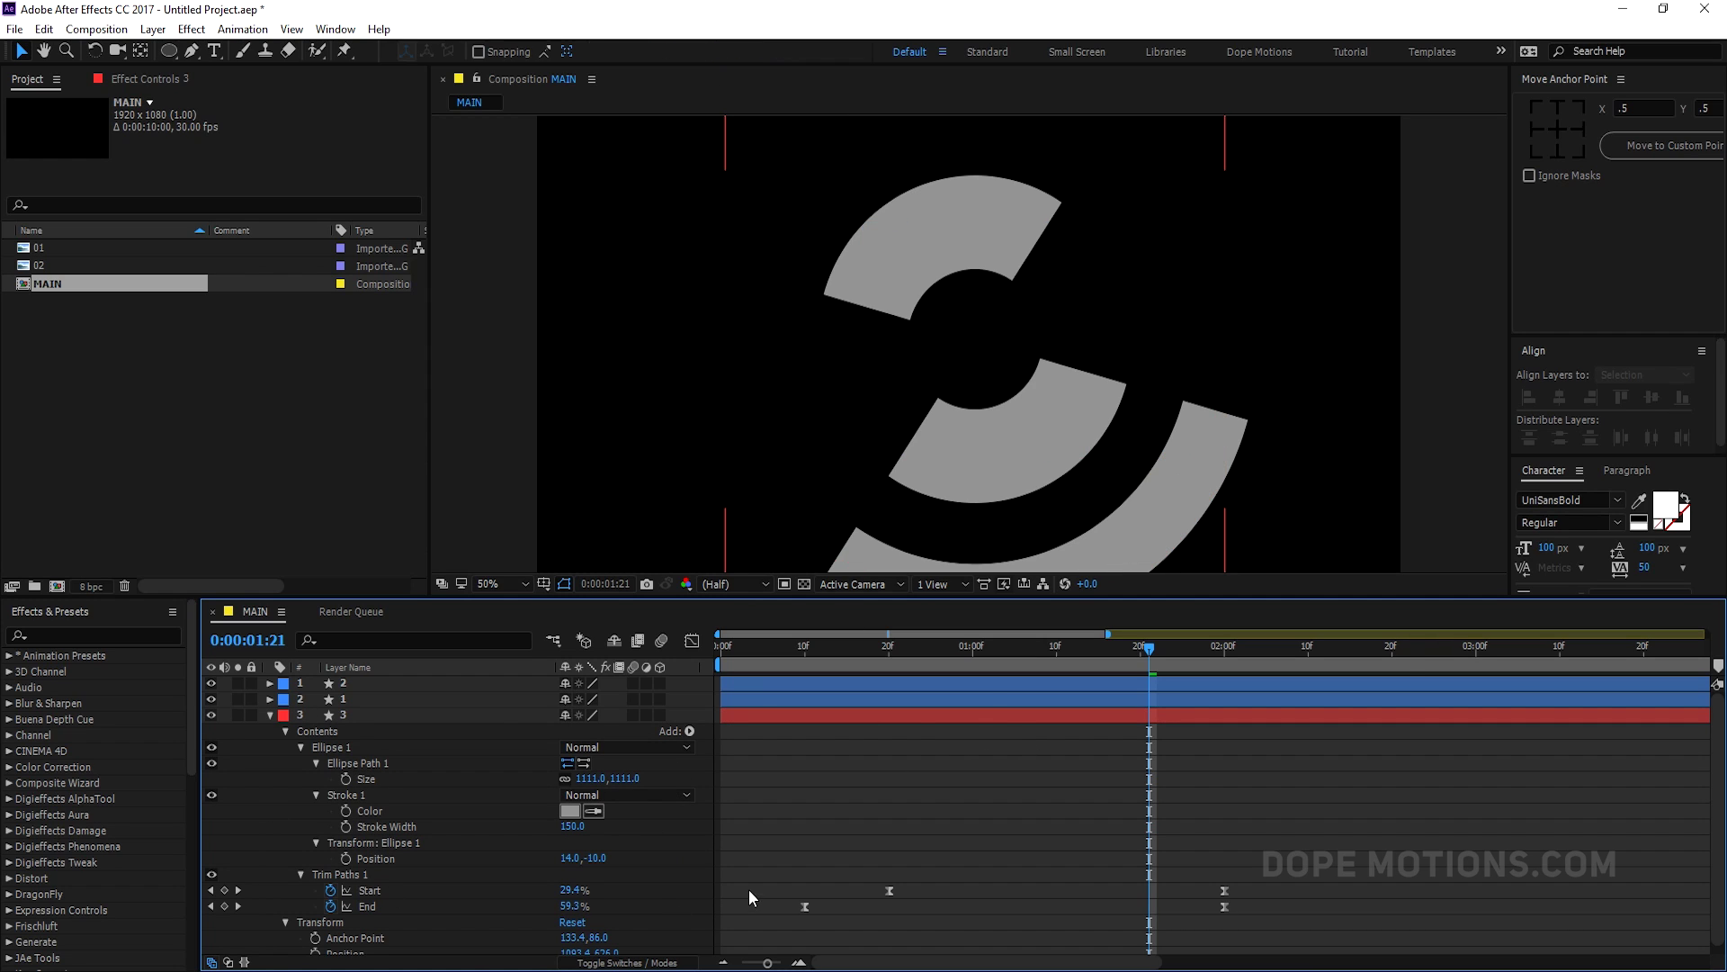
- Set the Trim Paths Offset of layer 3 to -73° and preview the motion
scroll(433, 876, "down", 1)
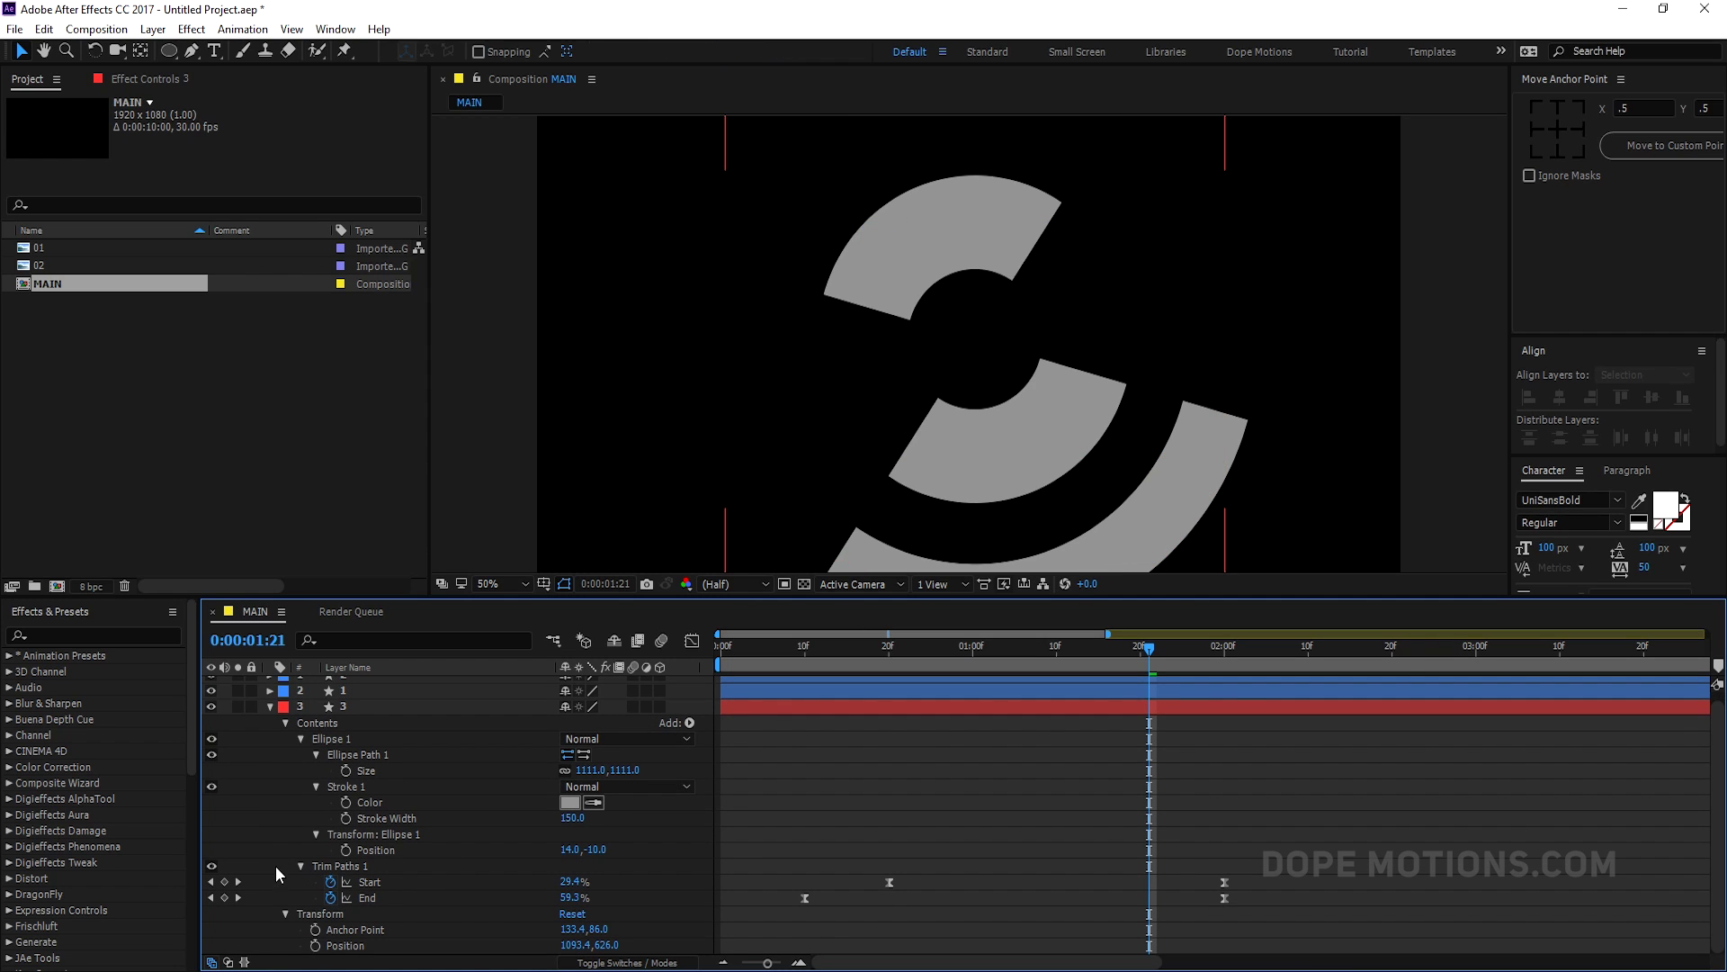
left_click(300, 866)
left_click_drag(583, 922, 521, 925)
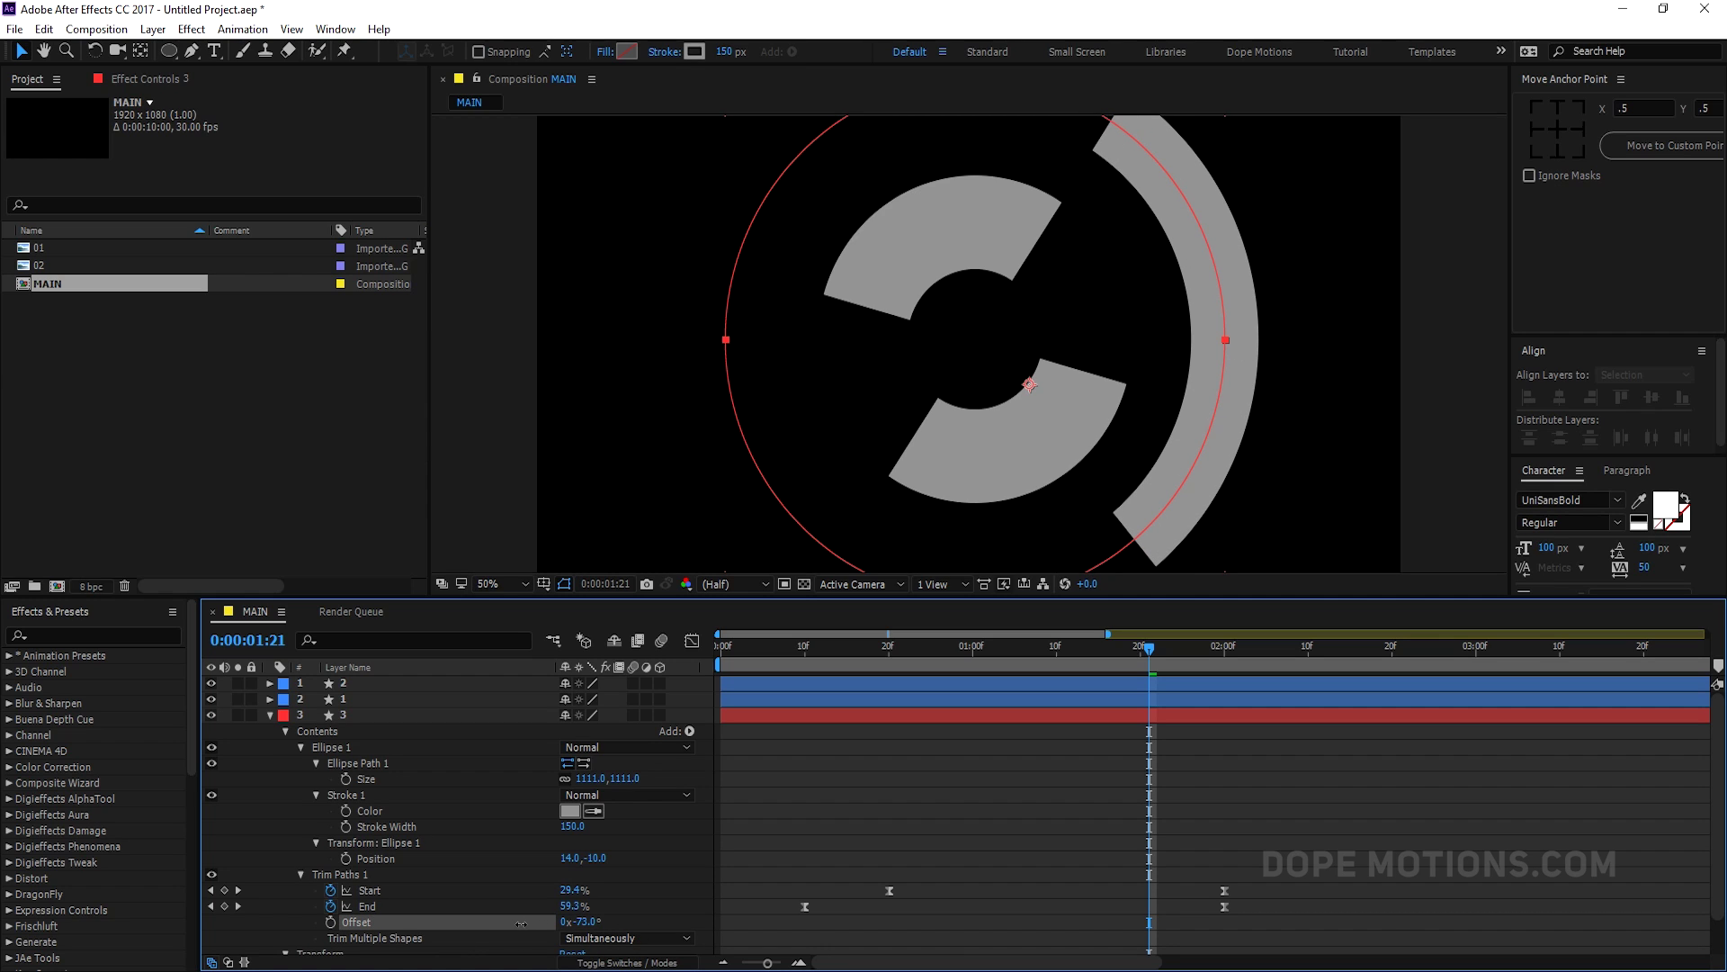
key("Return")
left_click(271, 716)
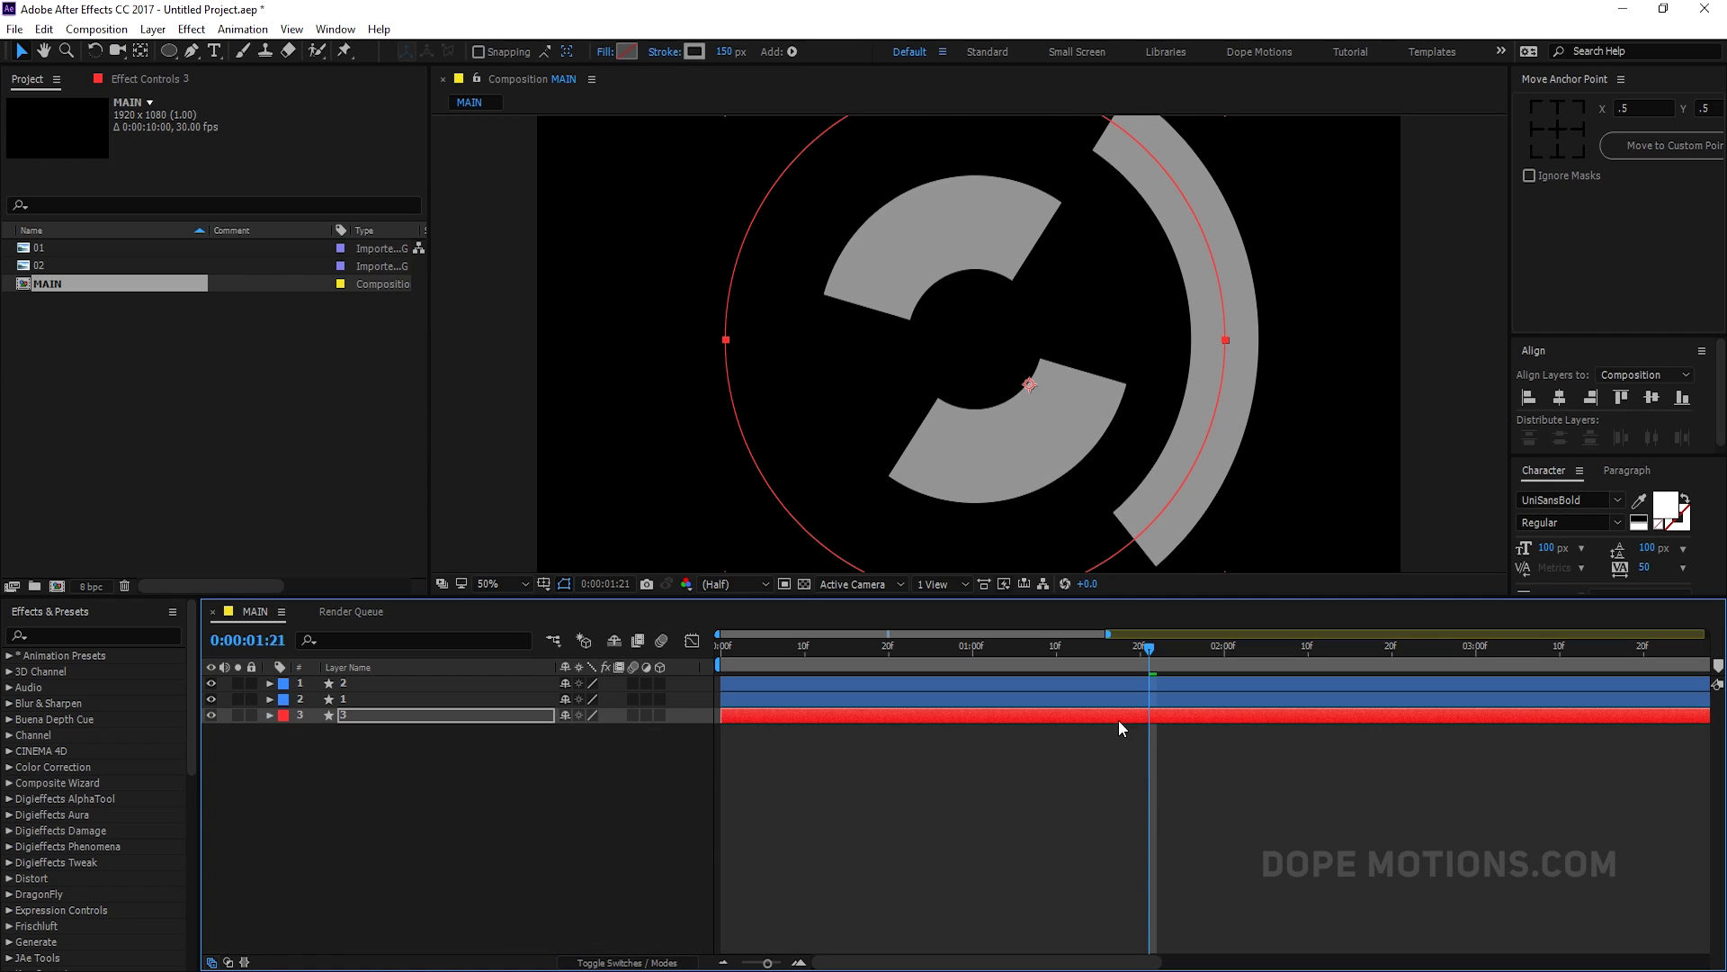
left_click_drag(837, 665, 1106, 656)
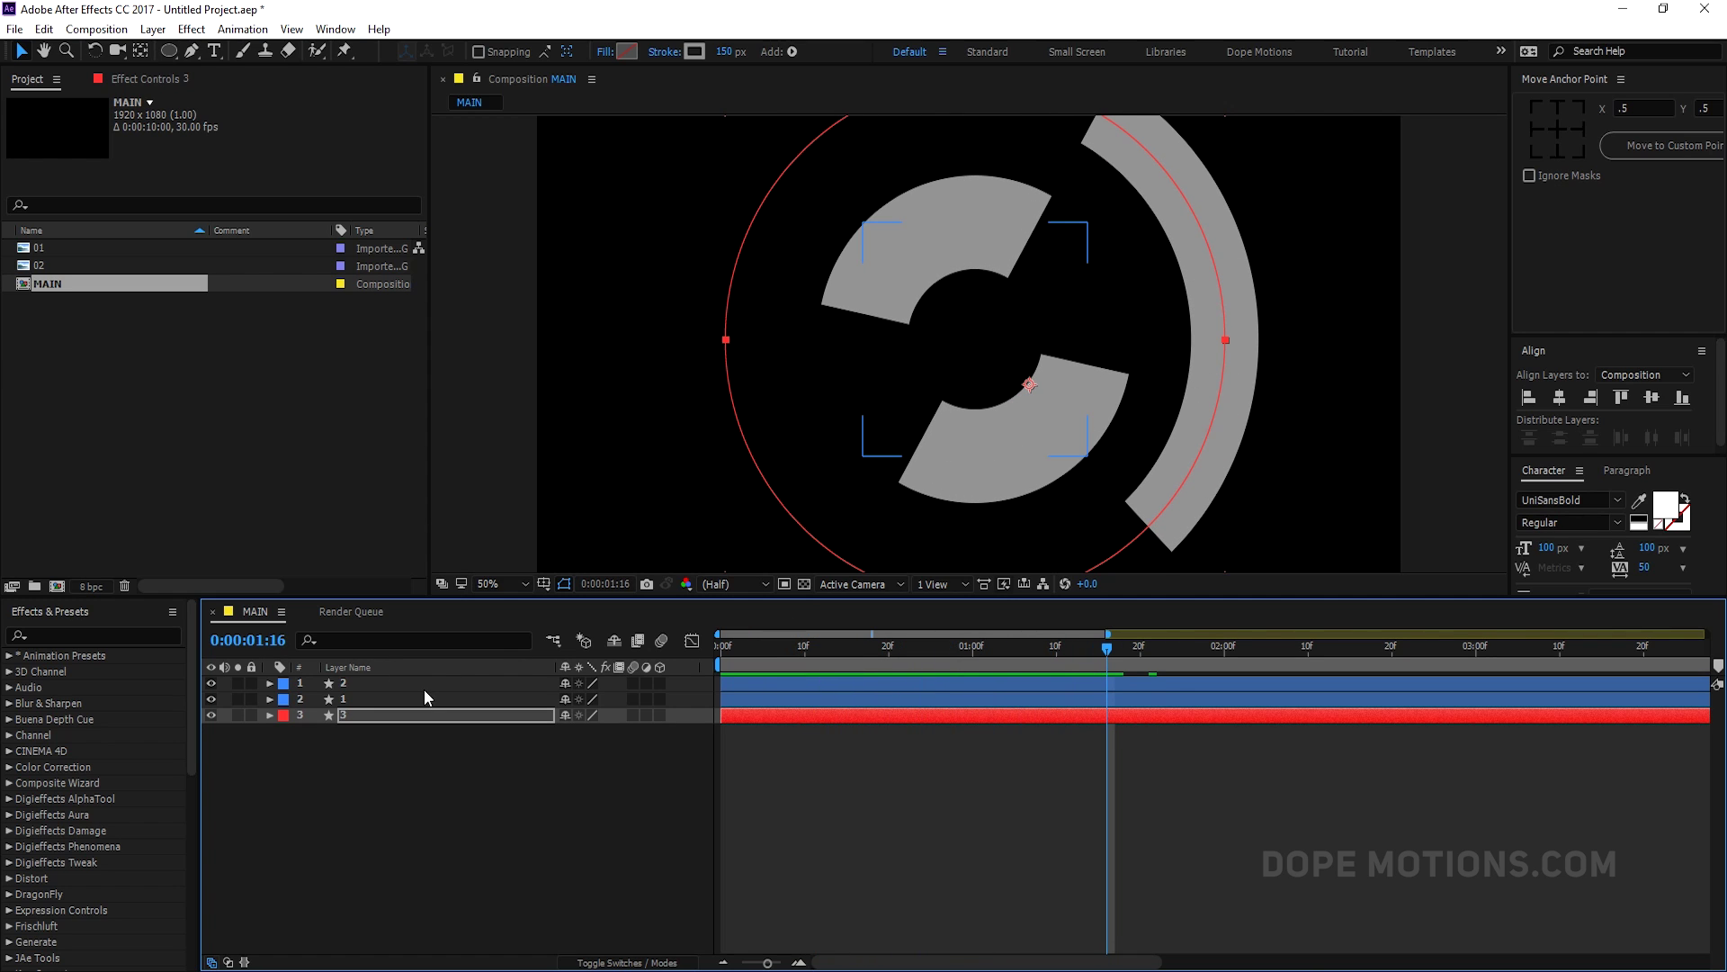
- Duplicate layer 3 and set the copy's Trim Paths Offset to -278°
left_click(364, 710)
key("ctrl+d")
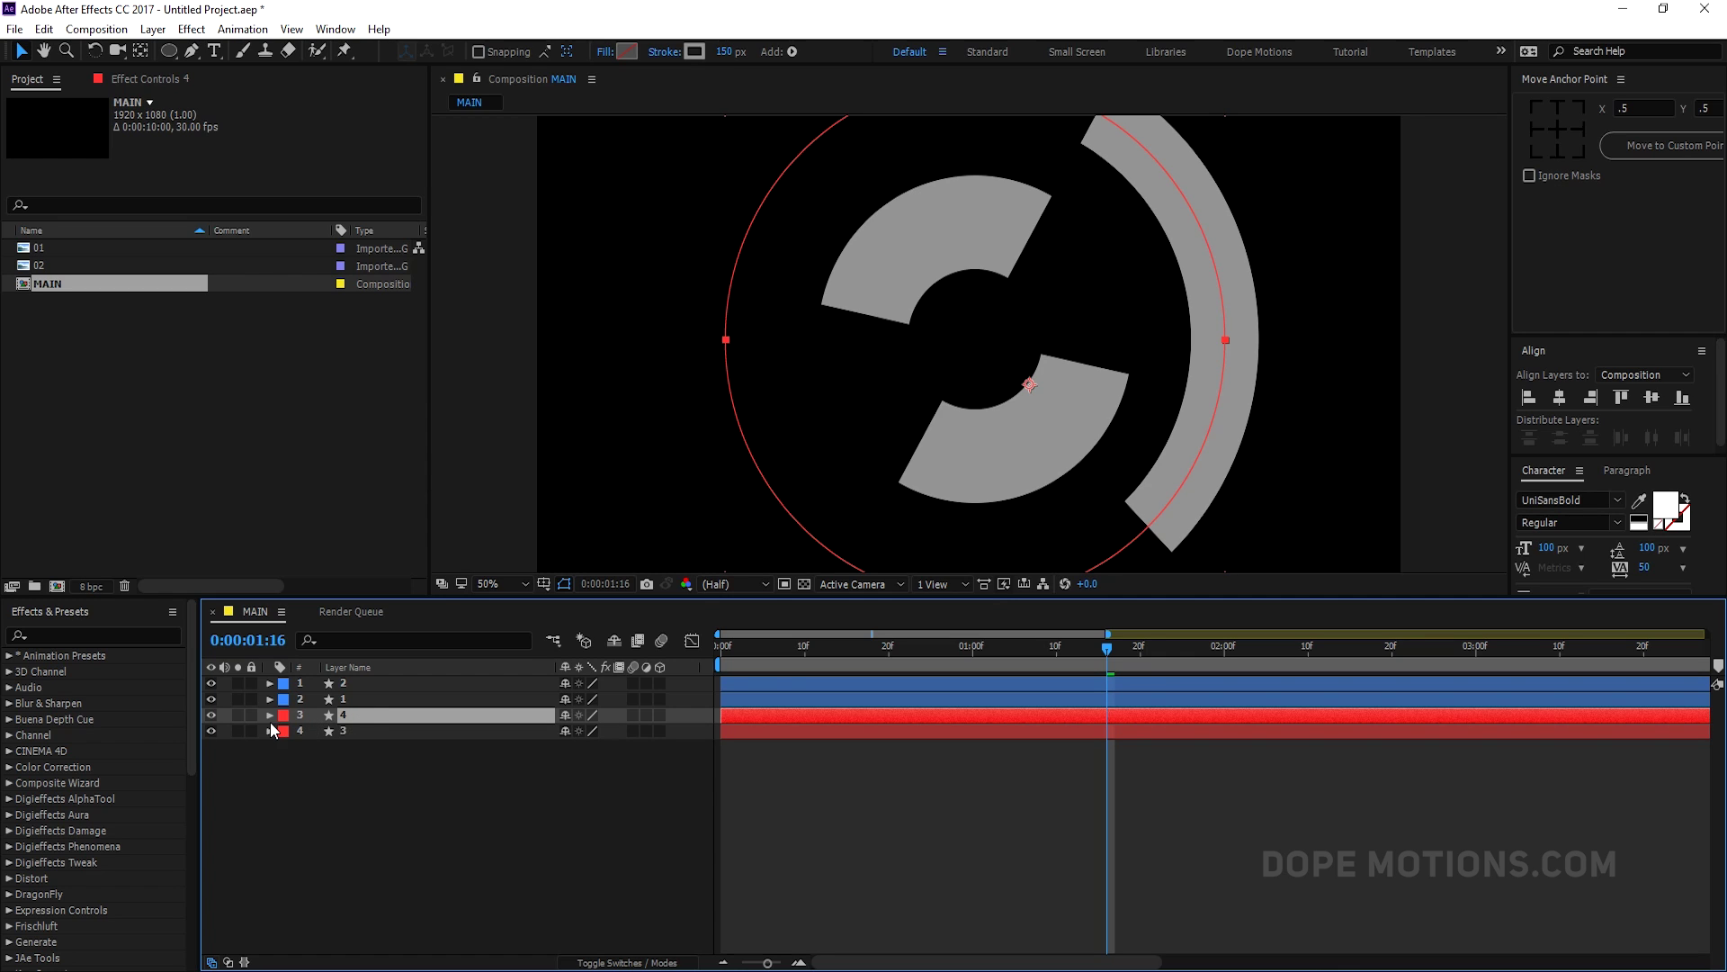
key("u")
key("u")
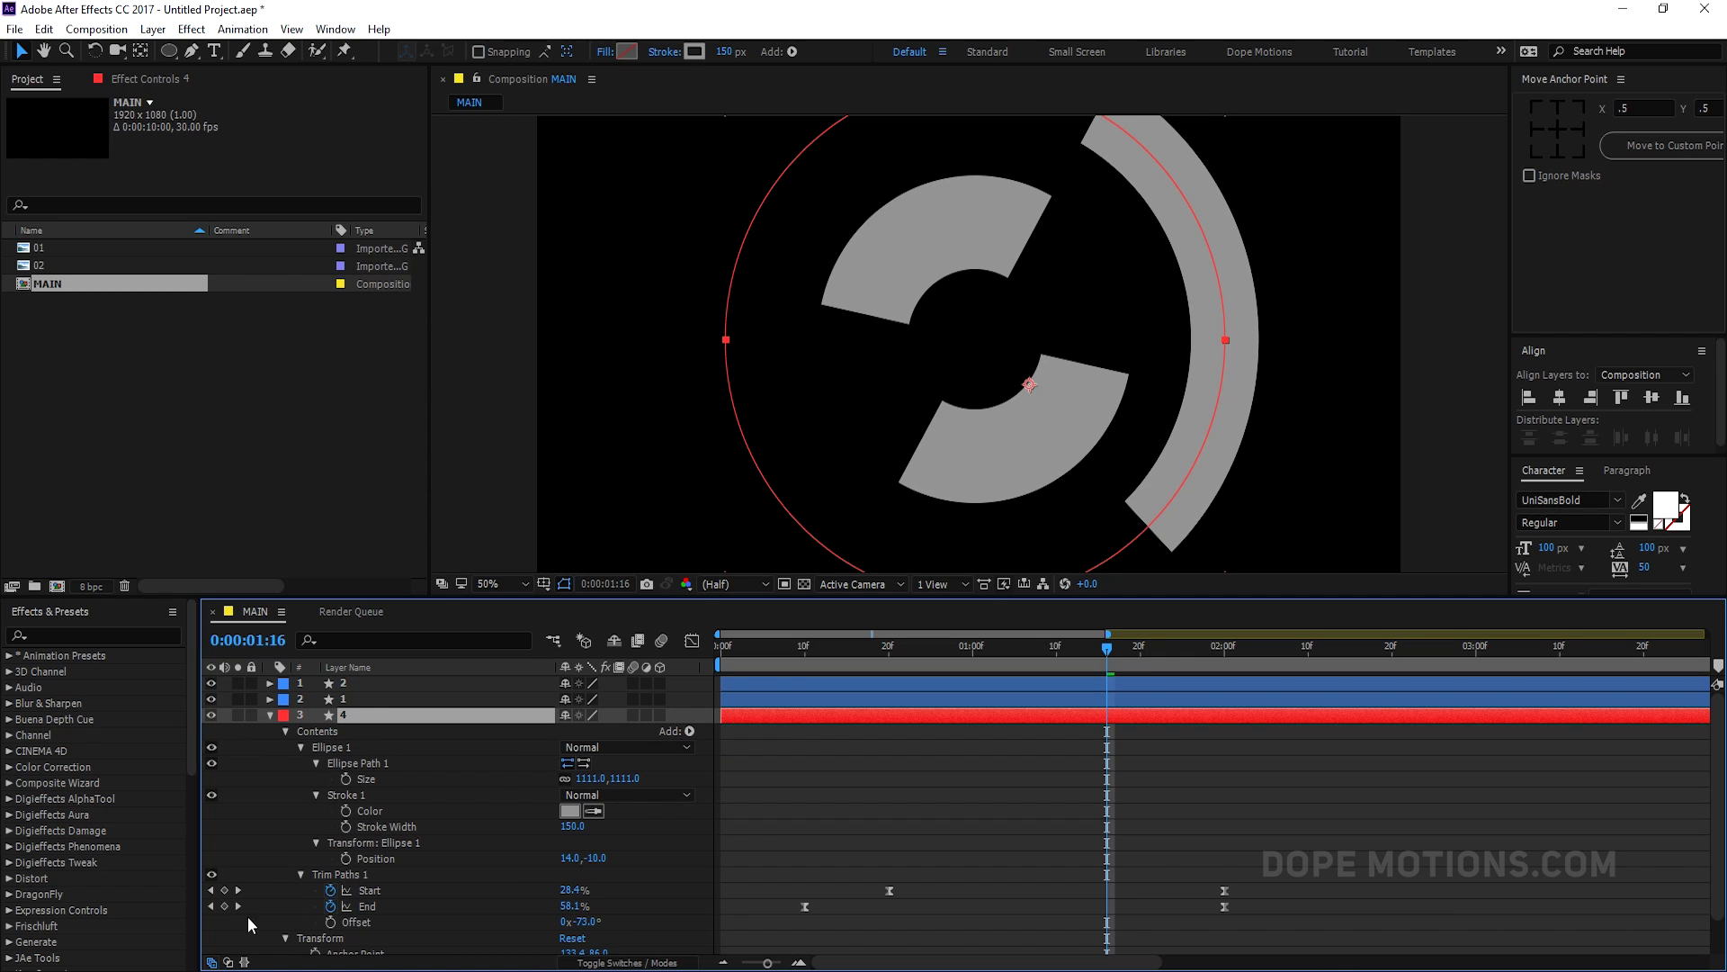
left_click_drag(587, 919, 414, 928)
key("Return")
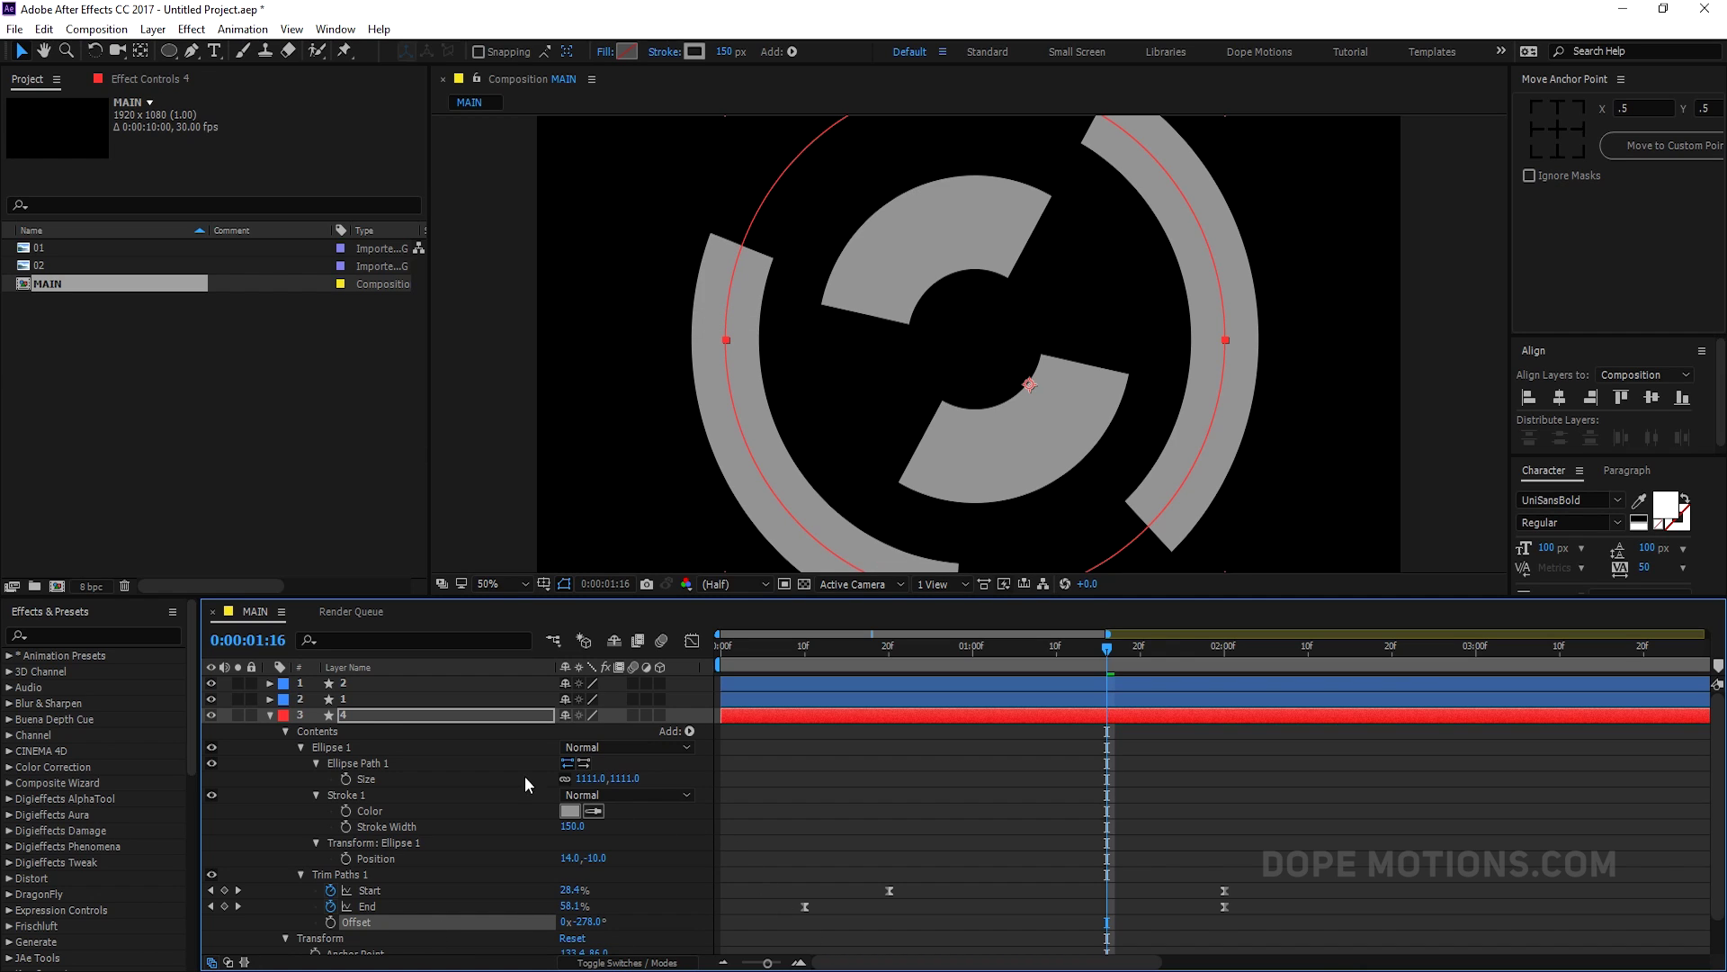
left_click(269, 715)
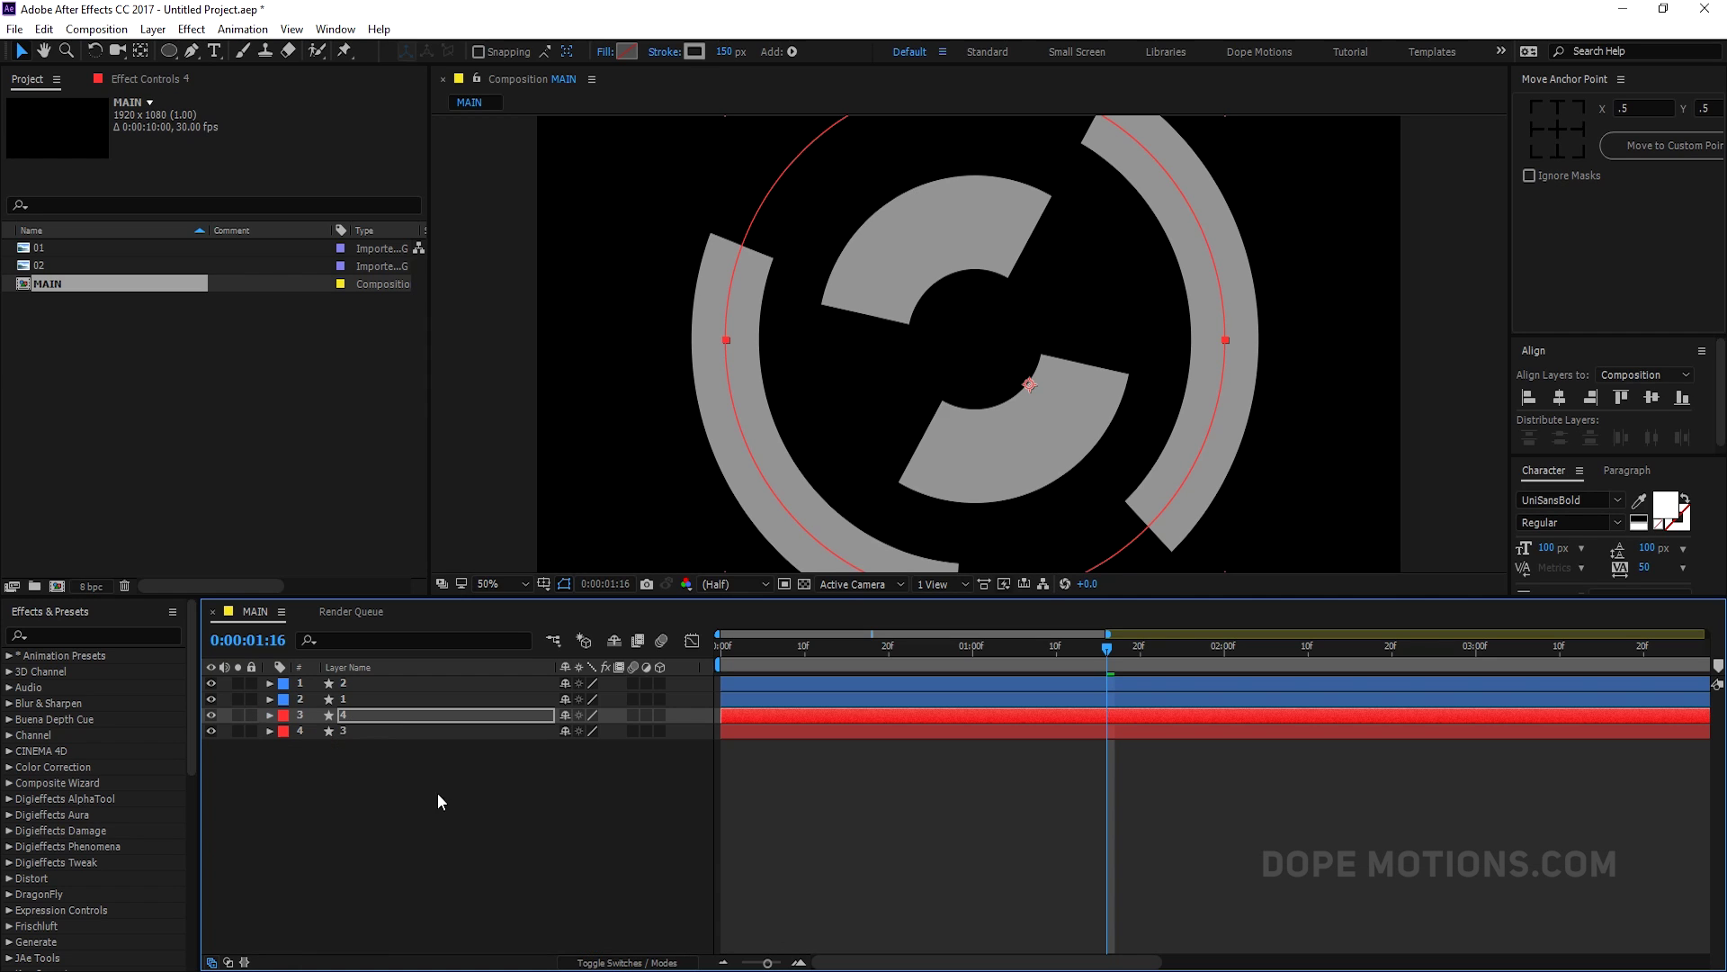
- Change the Trim Paths Offset of layer 3 to -95° and preview the motion of all the rings
left_click(369, 737)
key("u")
key("u")
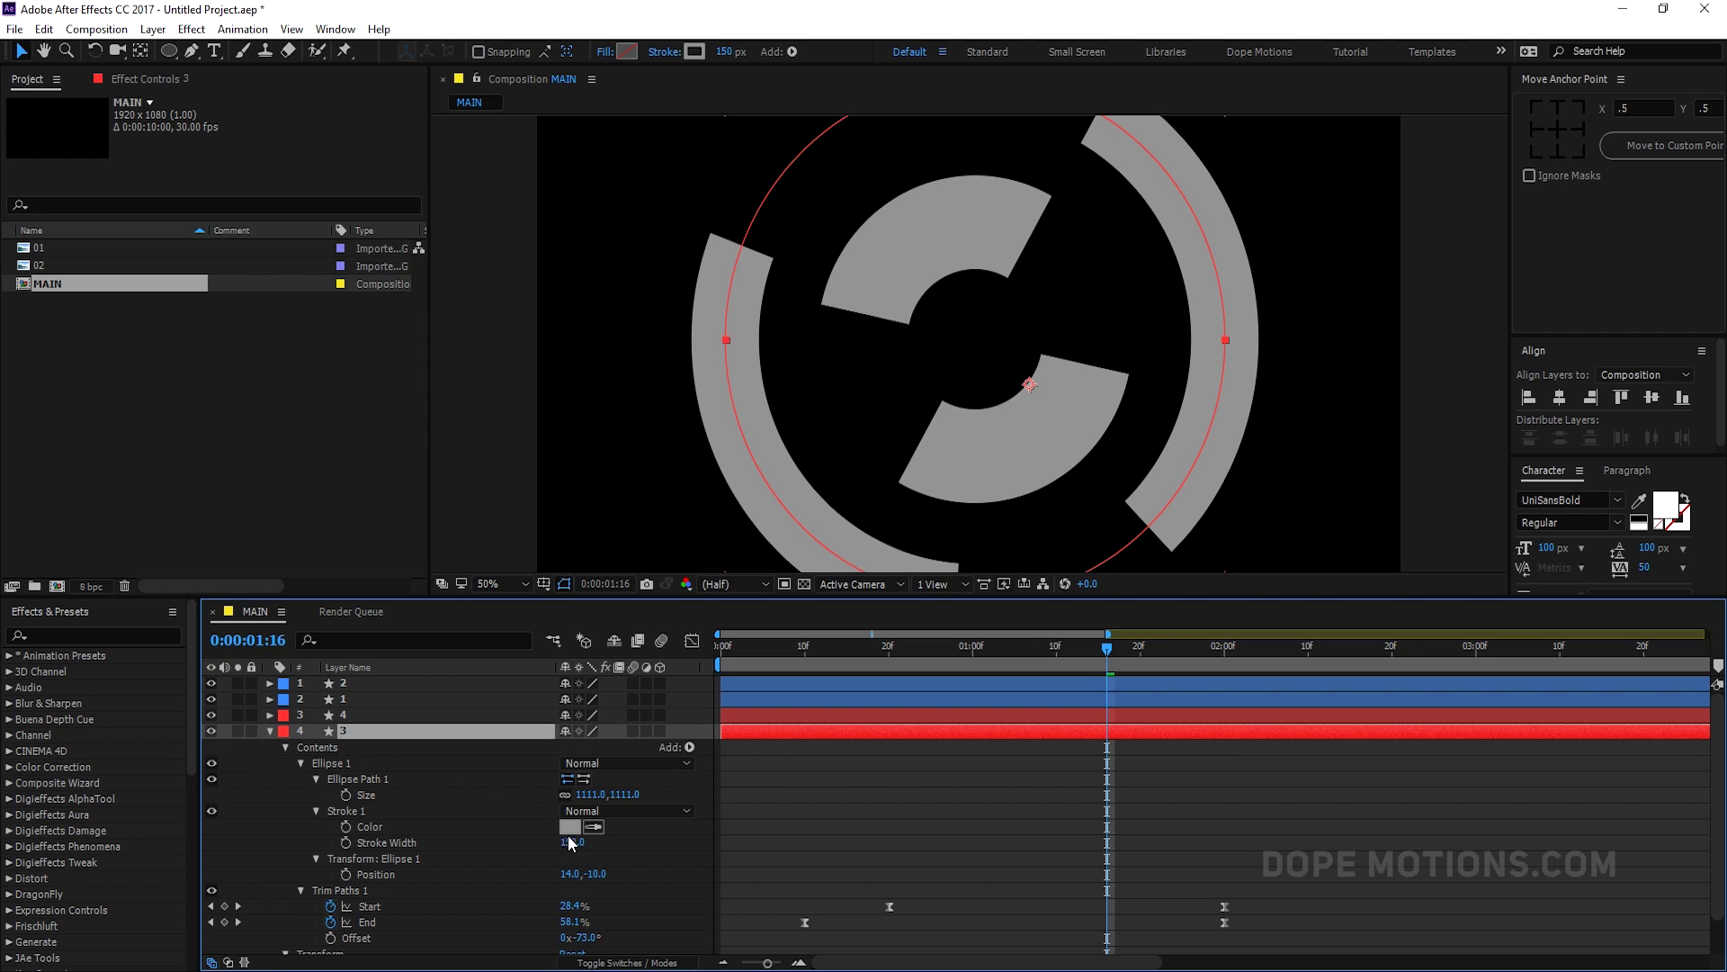
left_click_drag(581, 937, 564, 936)
scroll(959, 268, "down", 1)
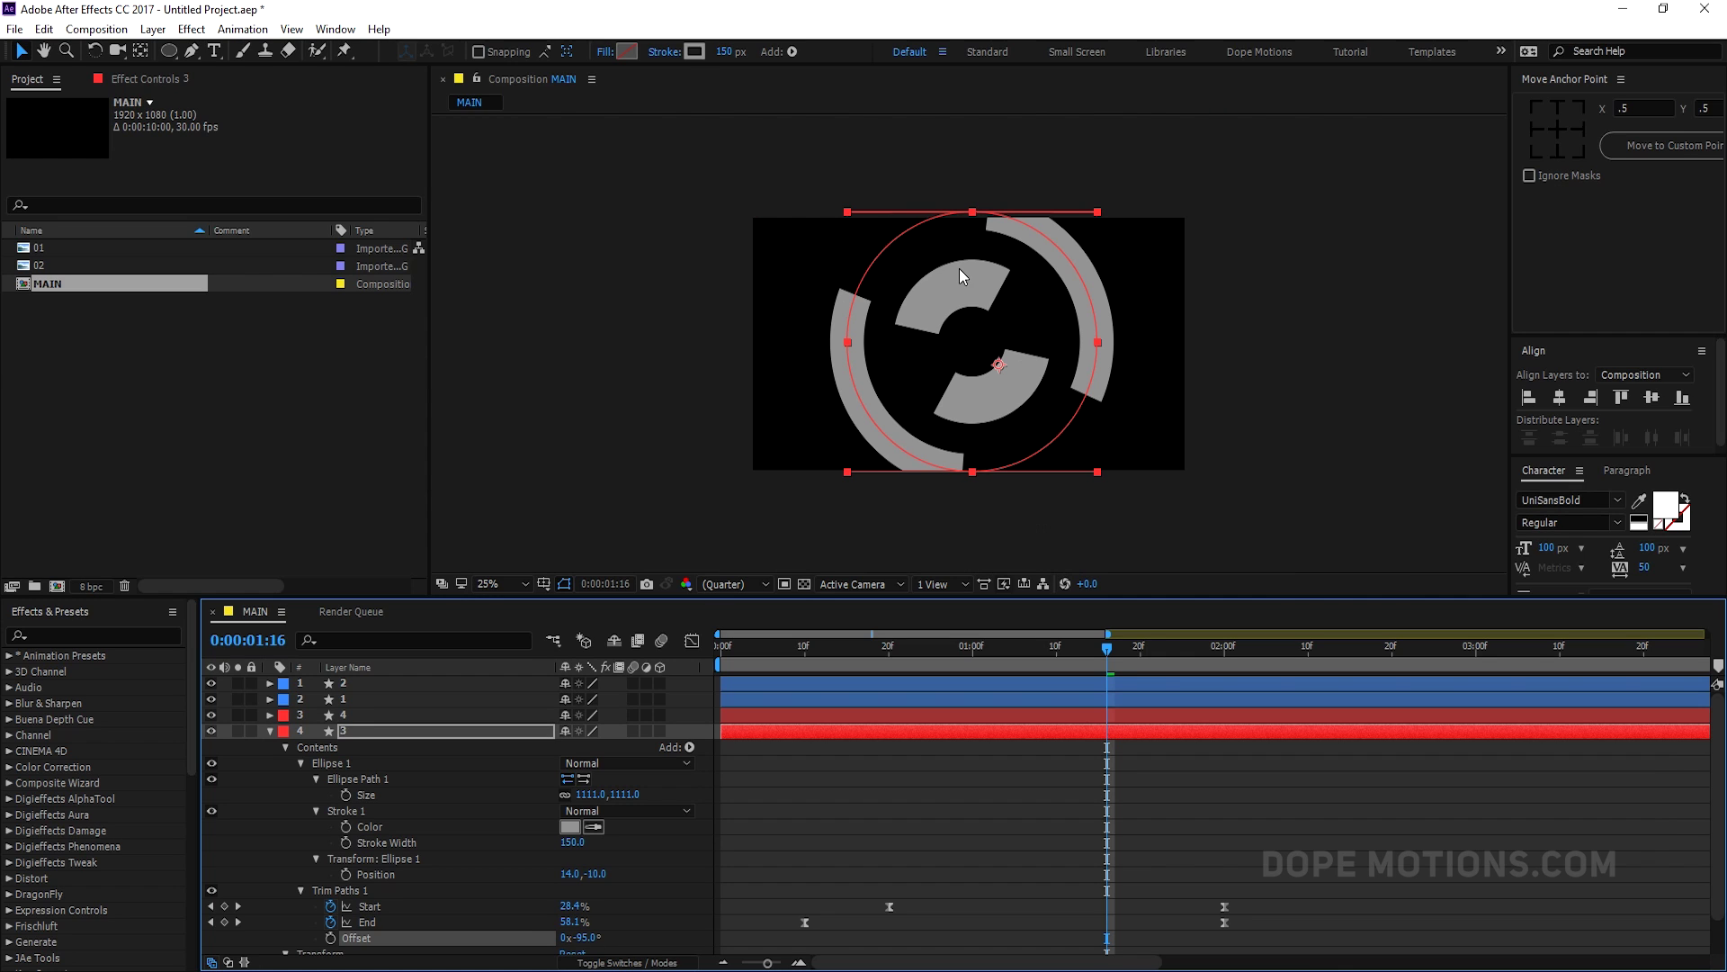
left_click(934, 741)
mouse_move(803, 632)
left_mouse_down()
mouse_move(1125, 680)
mouse_move(780, 674)
mouse_move(986, 699)
mouse_move(806, 688)
mouse_move(1115, 710)
left_mouse_up()
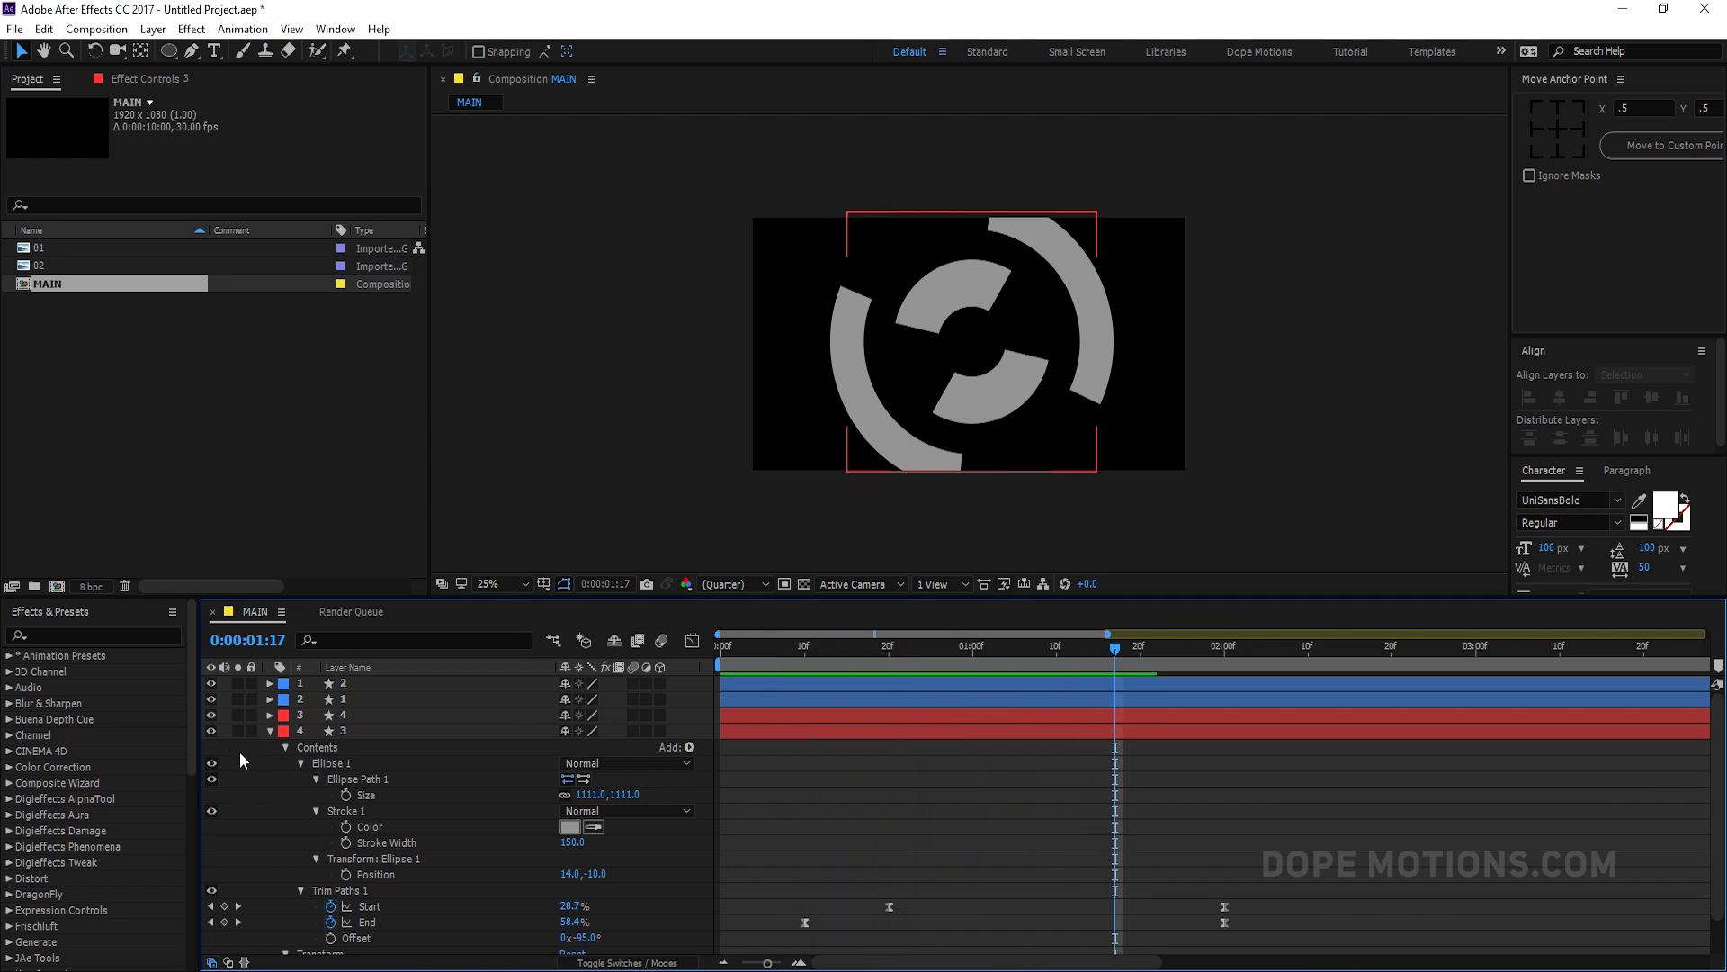
left_click(269, 731)
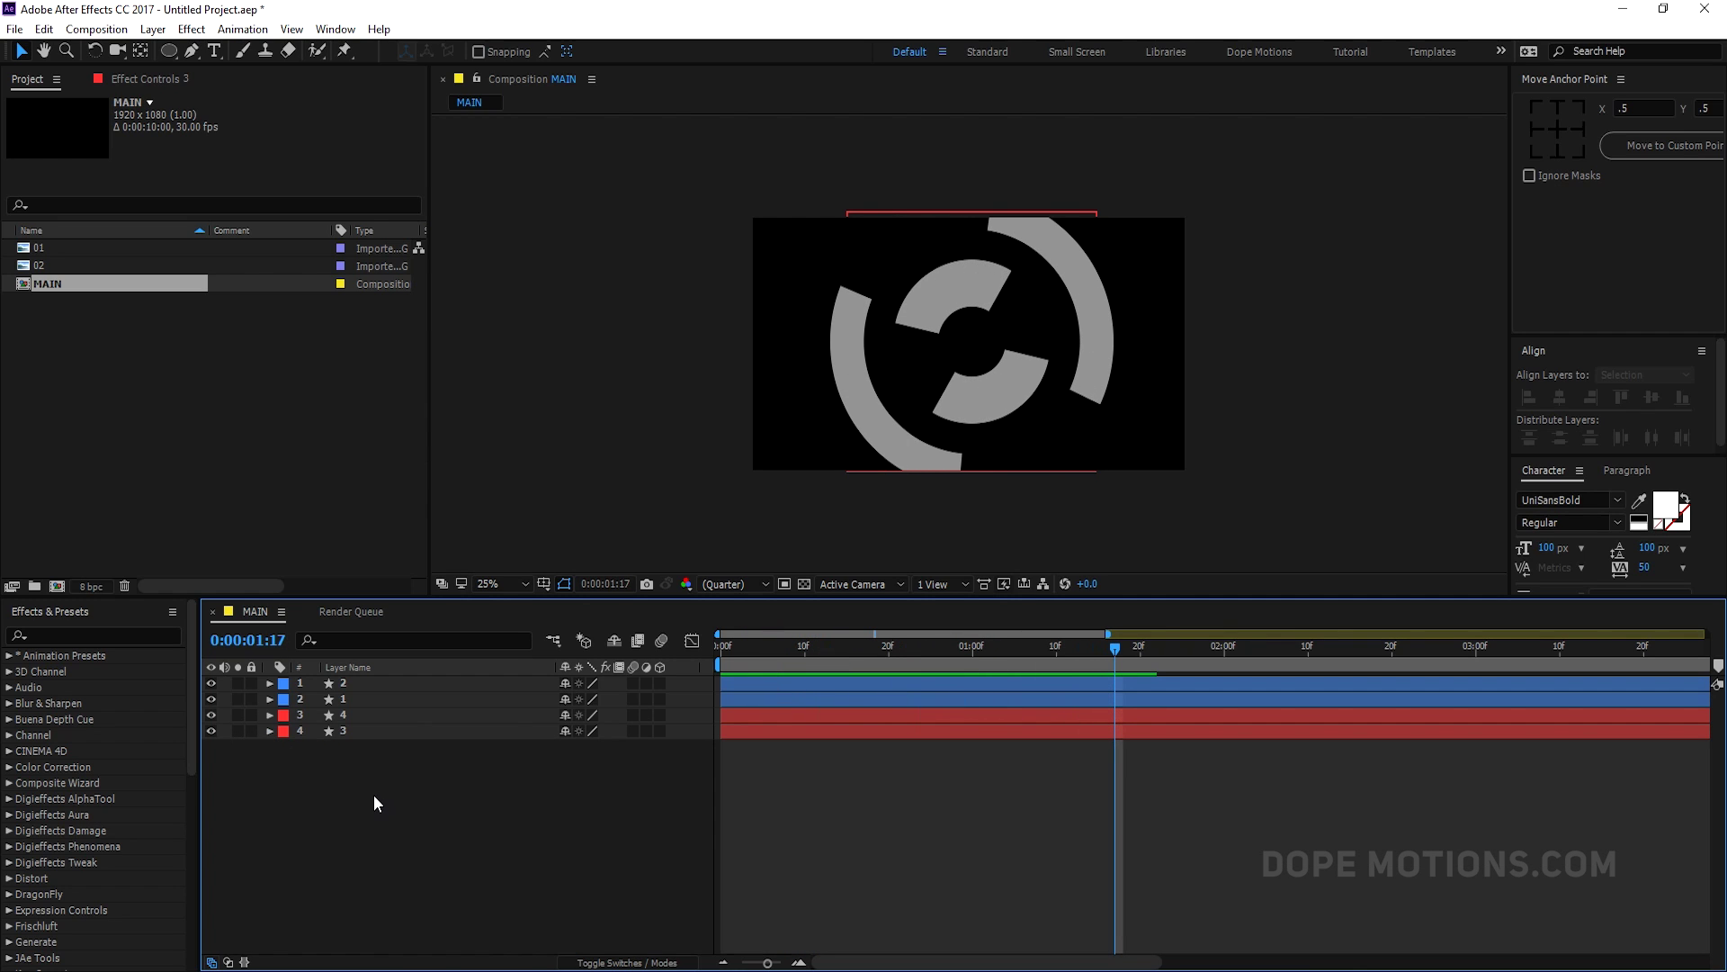
- Create a solid named BG in the MAIN composition and colour it white (FFFFFF)
key("ctrl+y")
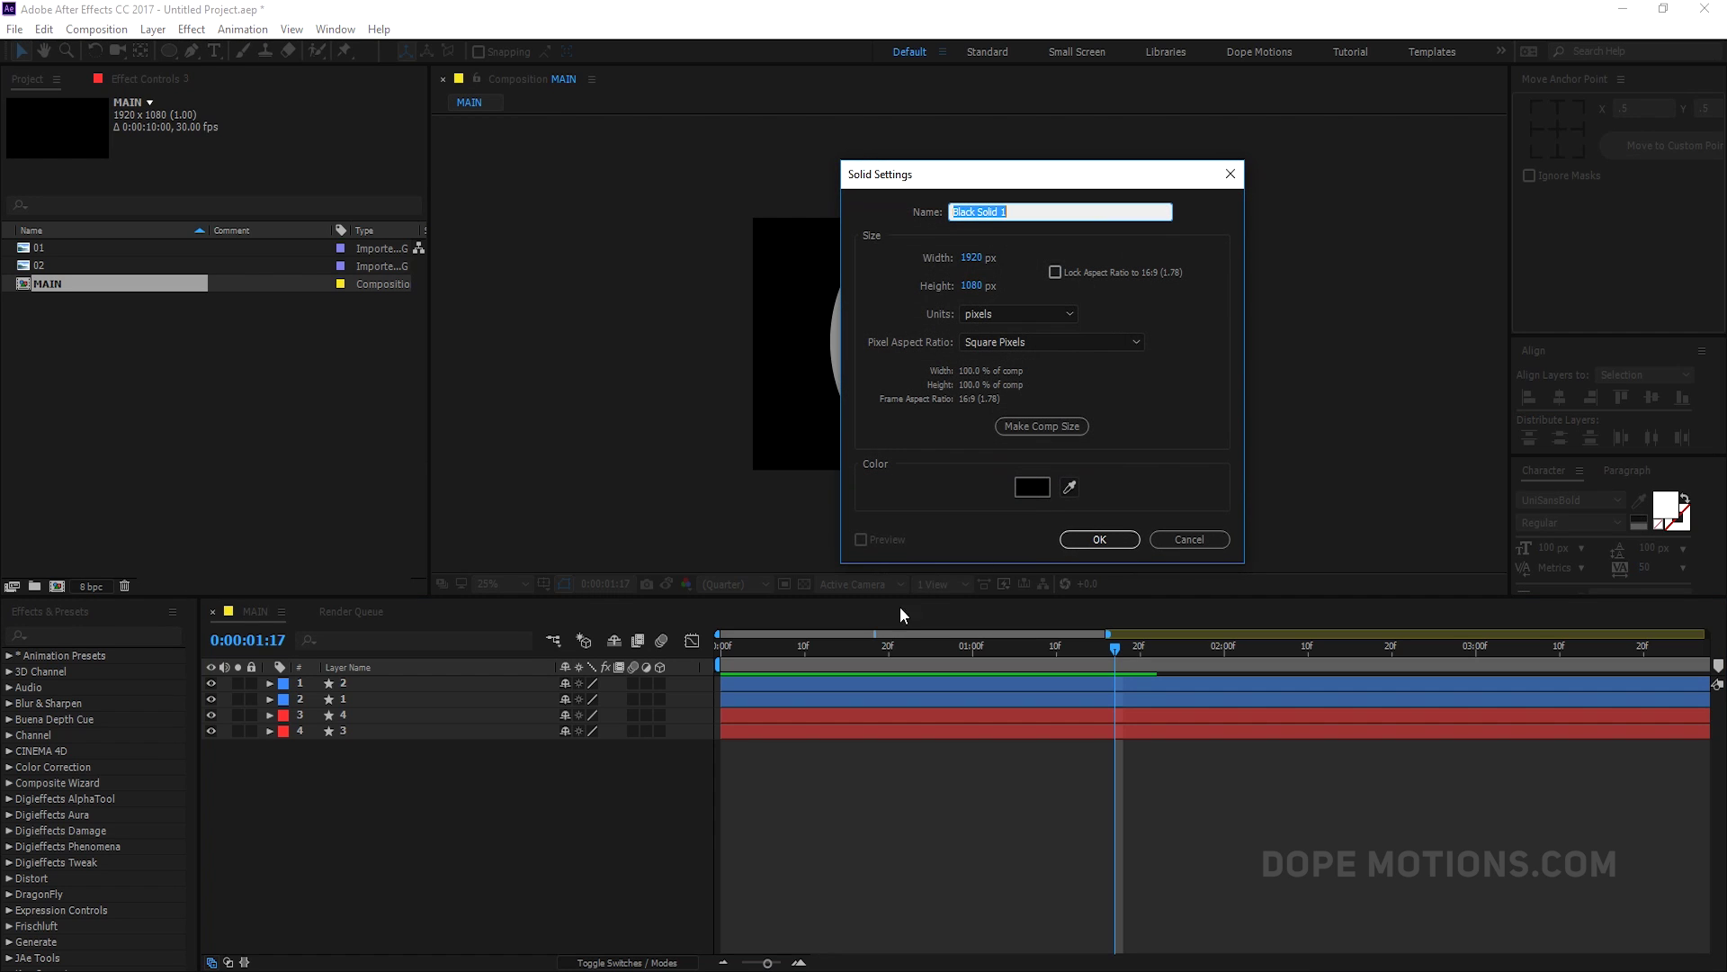
type("BG")
left_click(1159, 421)
left_click(1033, 487)
left_click_drag(773, 576, 693, 526)
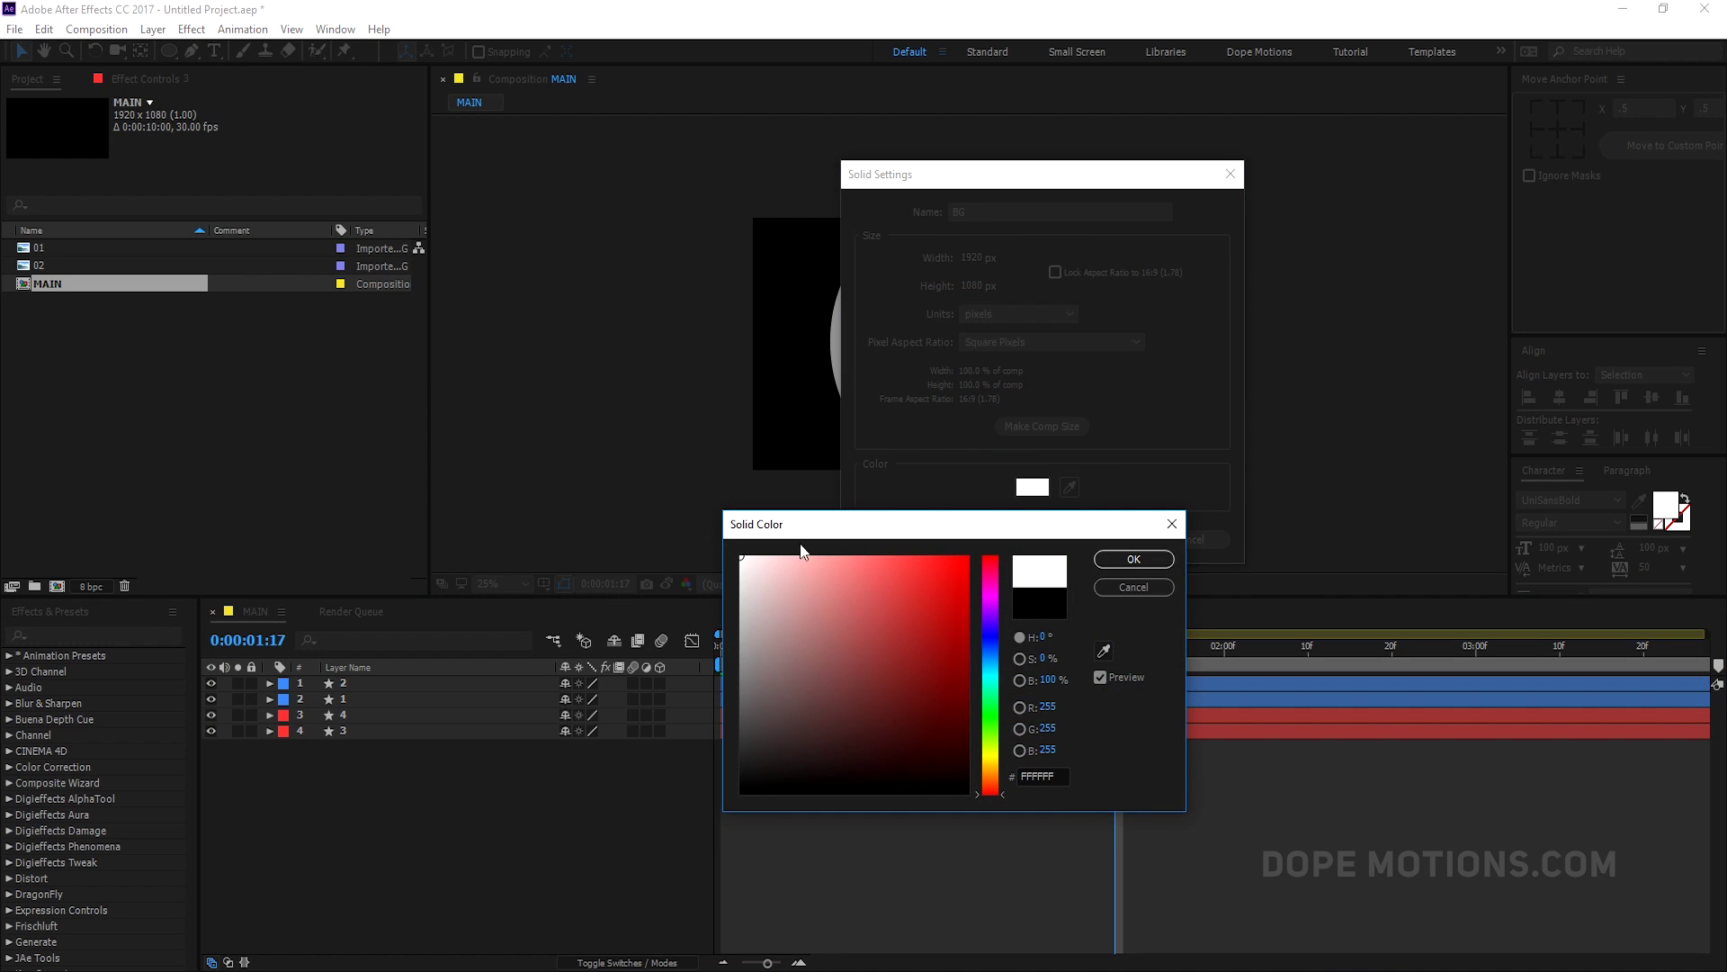
left_click(1146, 559)
left_click(1097, 540)
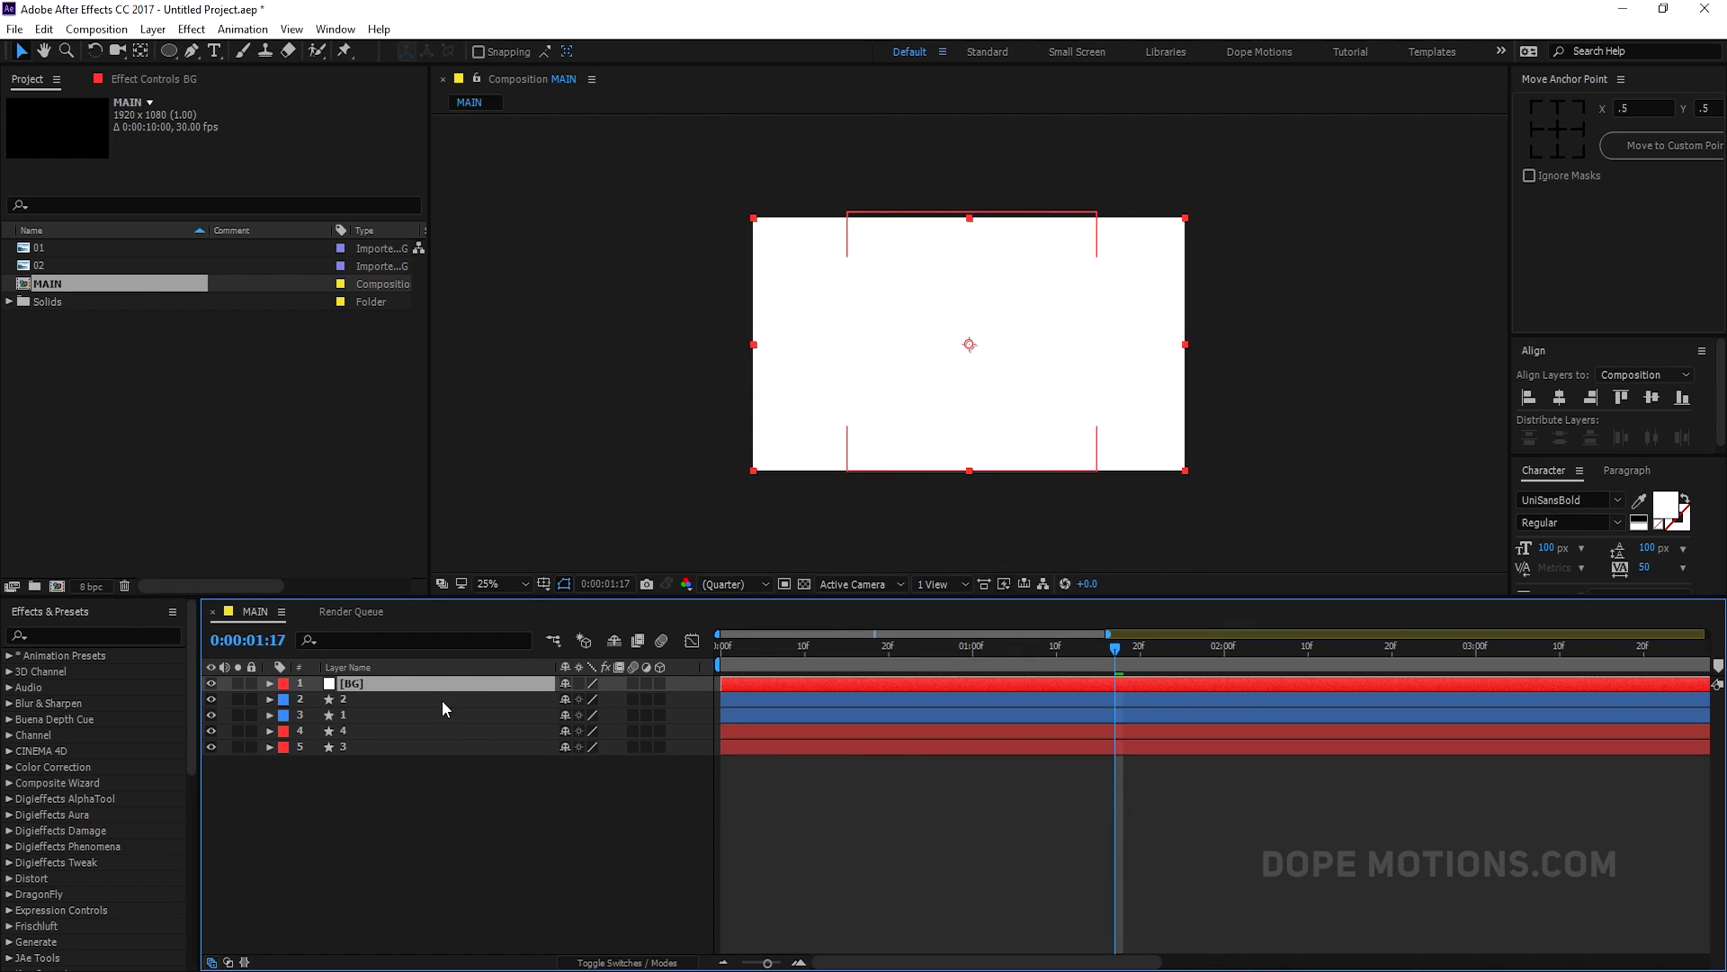
- Move the BG solid beneath all the ring layers and lock it
left_click_drag(354, 698, 332, 824)
left_click_drag(296, 742, 380, 842)
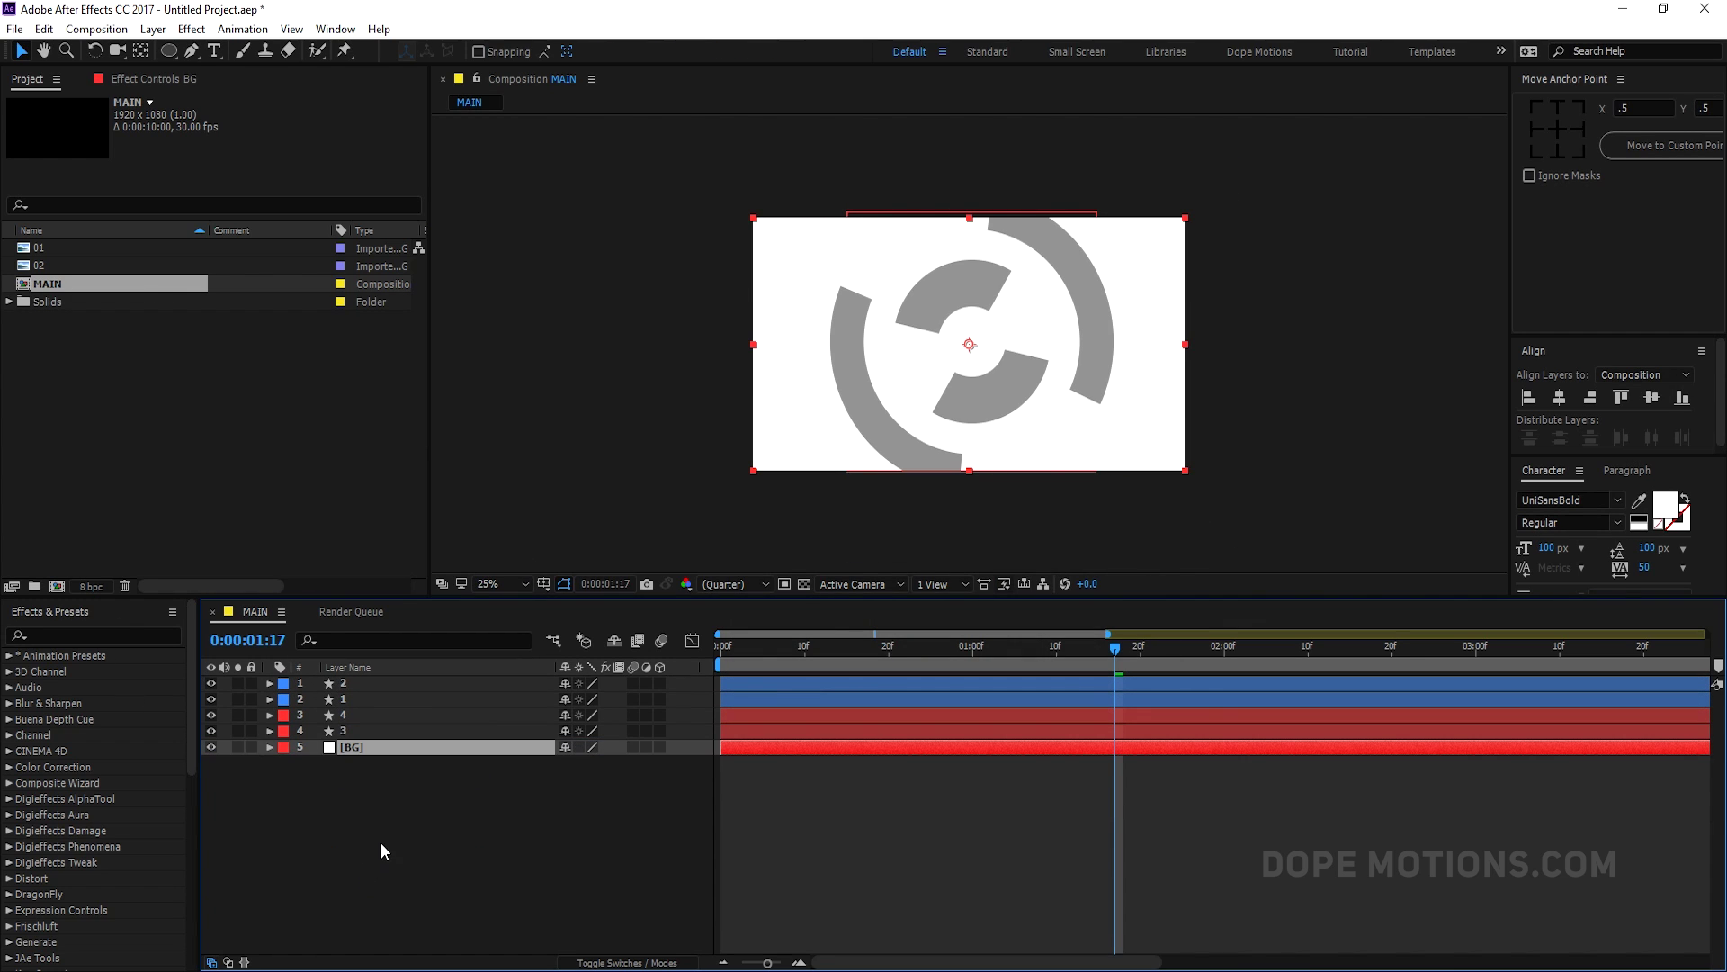
left_click(250, 748)
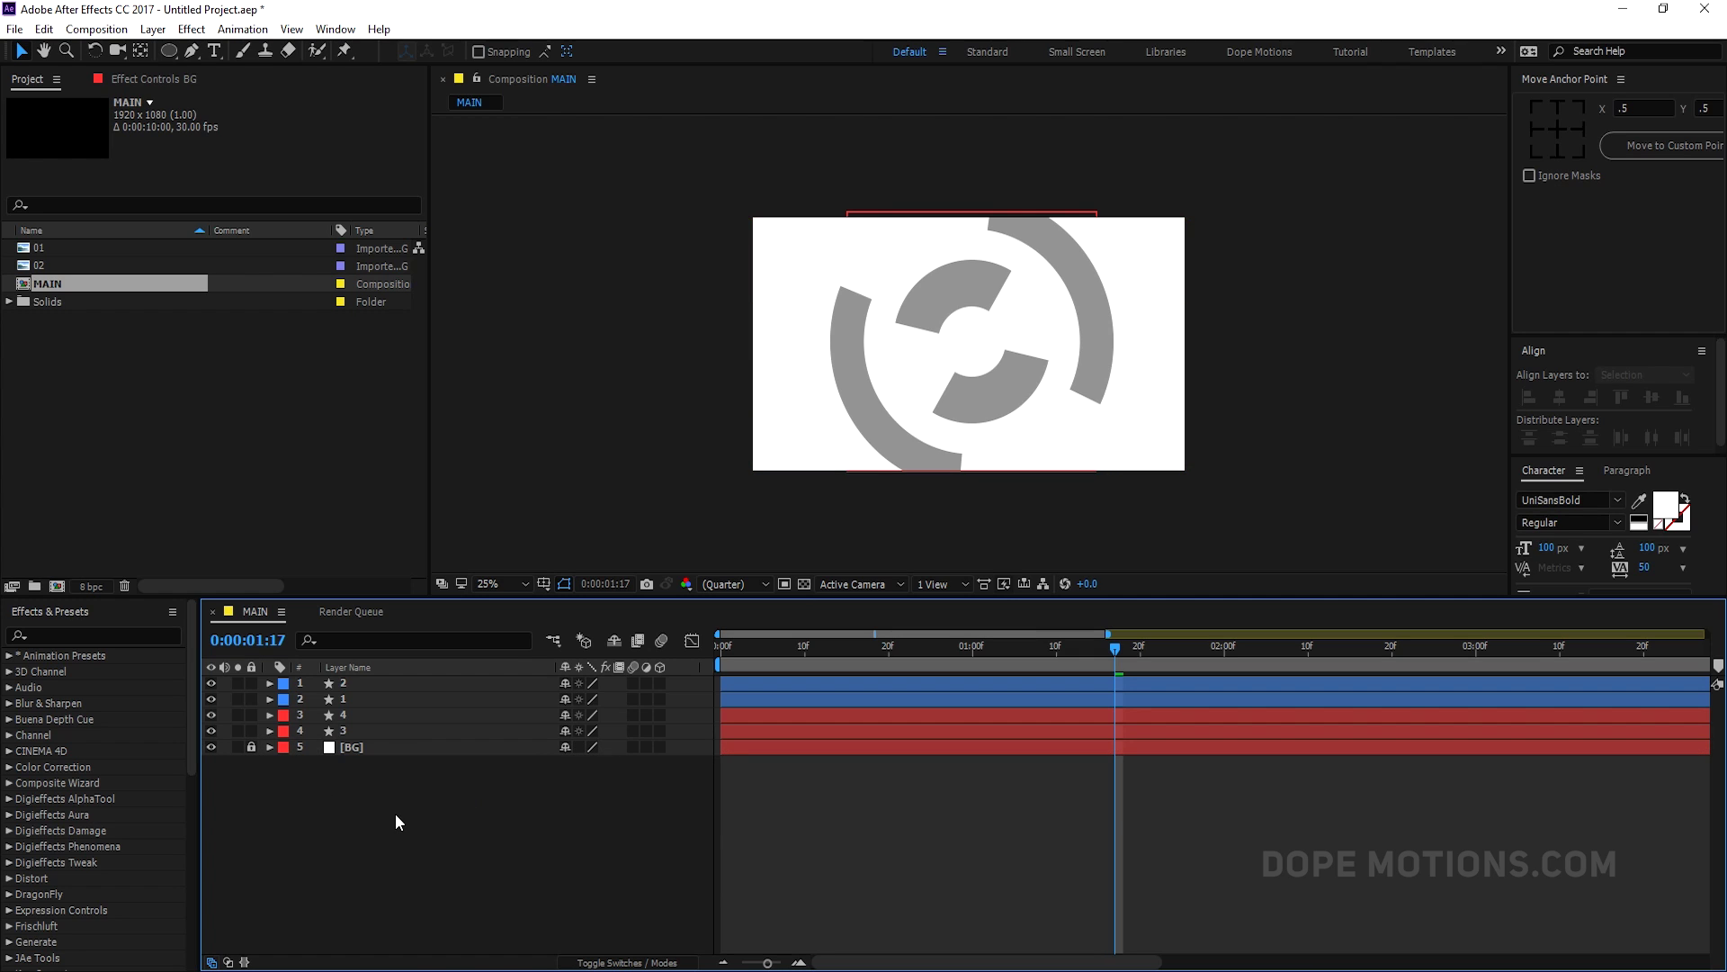
- Enlarge the composition view to 50% magnification and preview the ring animation over the background
left_click_drag(462, 596, 467, 719)
key("period")
key("period")
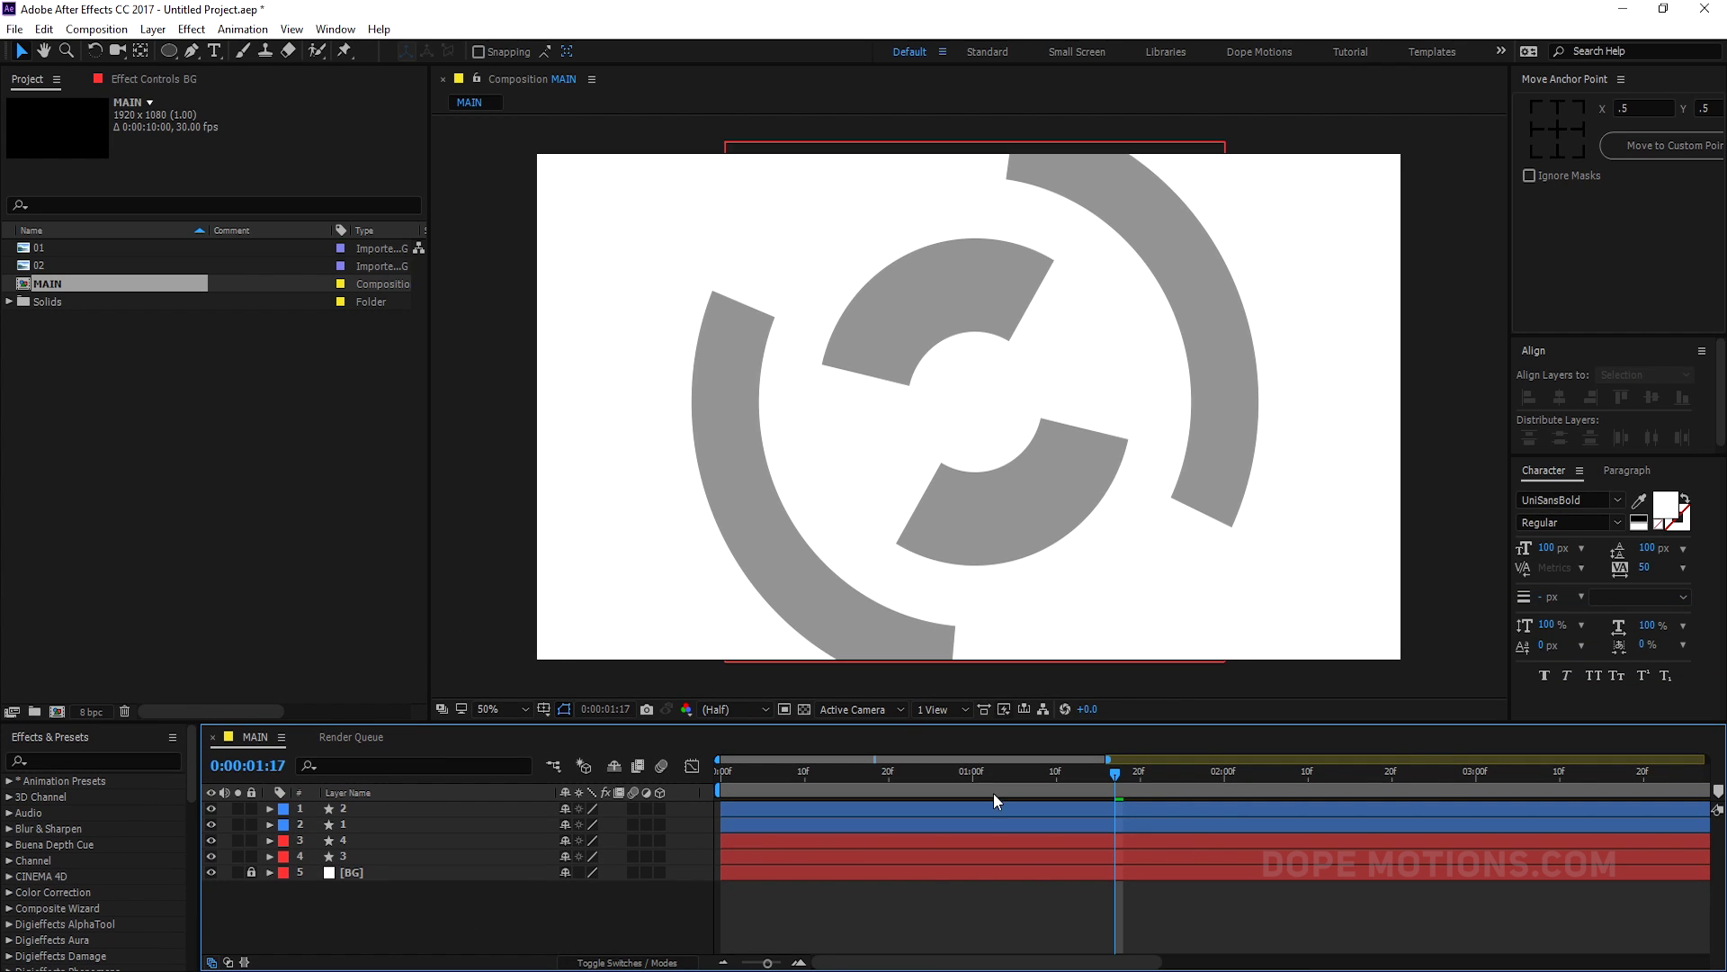
left_click_drag(747, 775, 1148, 800)
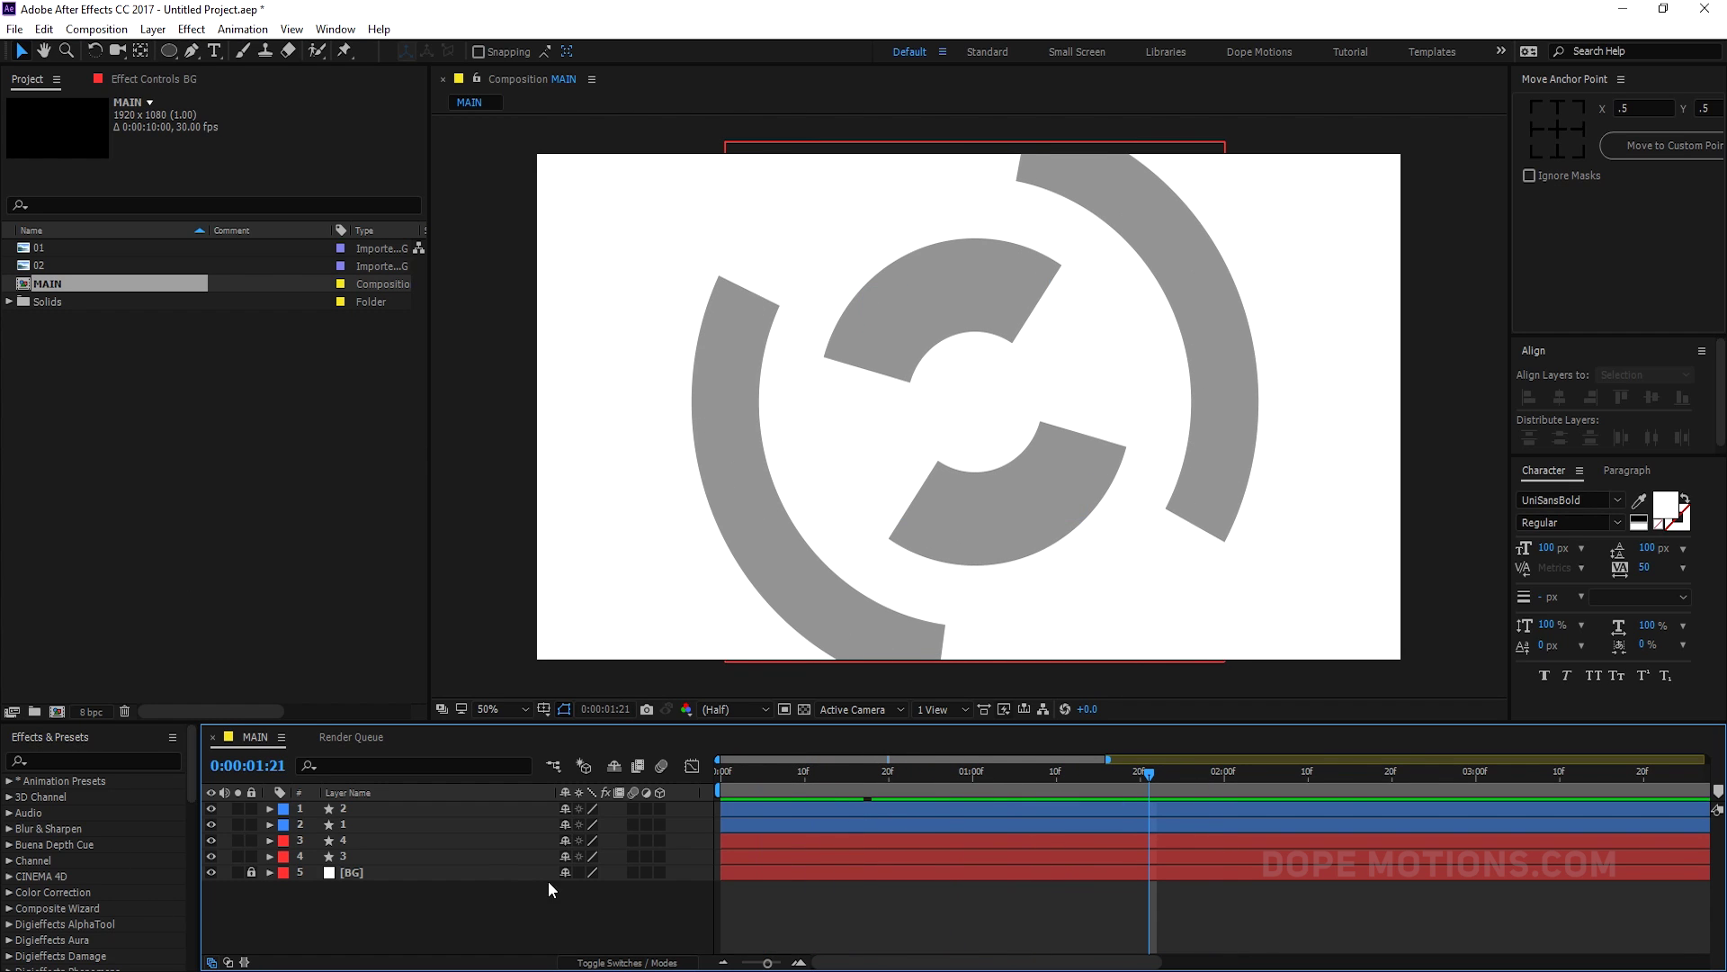
- Pre-compose layers 3 and 4 separately as 3 Comp 1 and 4 Comp 1, moving all attributes into them
left_click(353, 855)
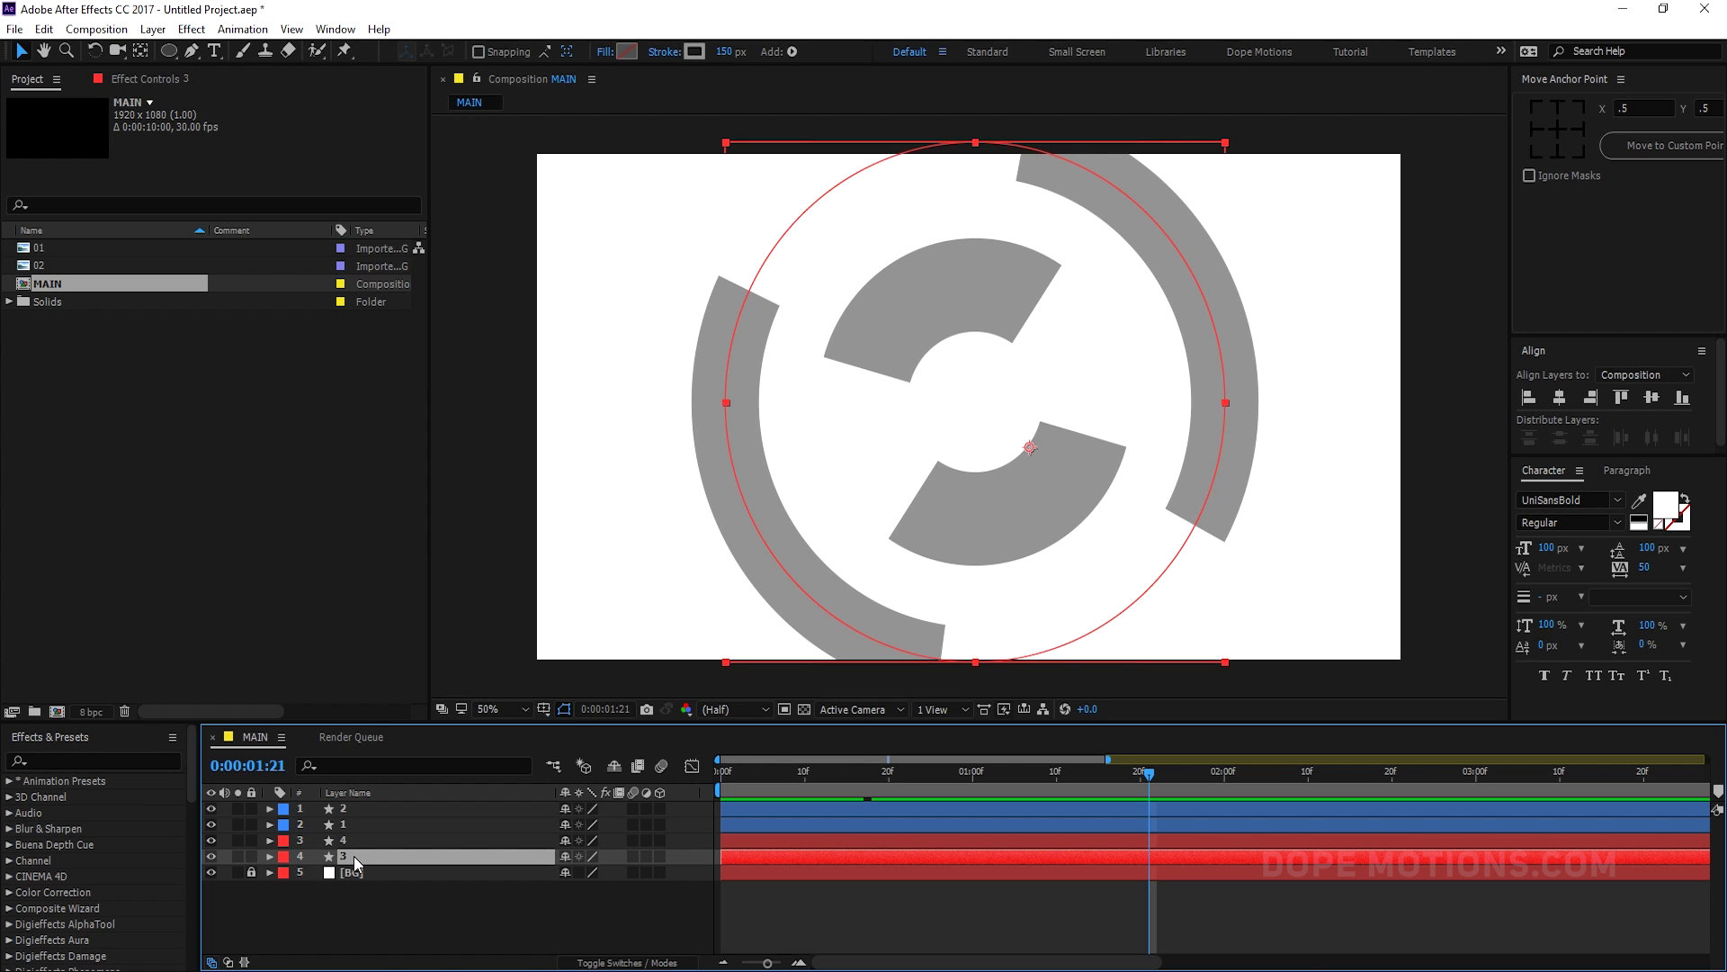
right_click(353, 856)
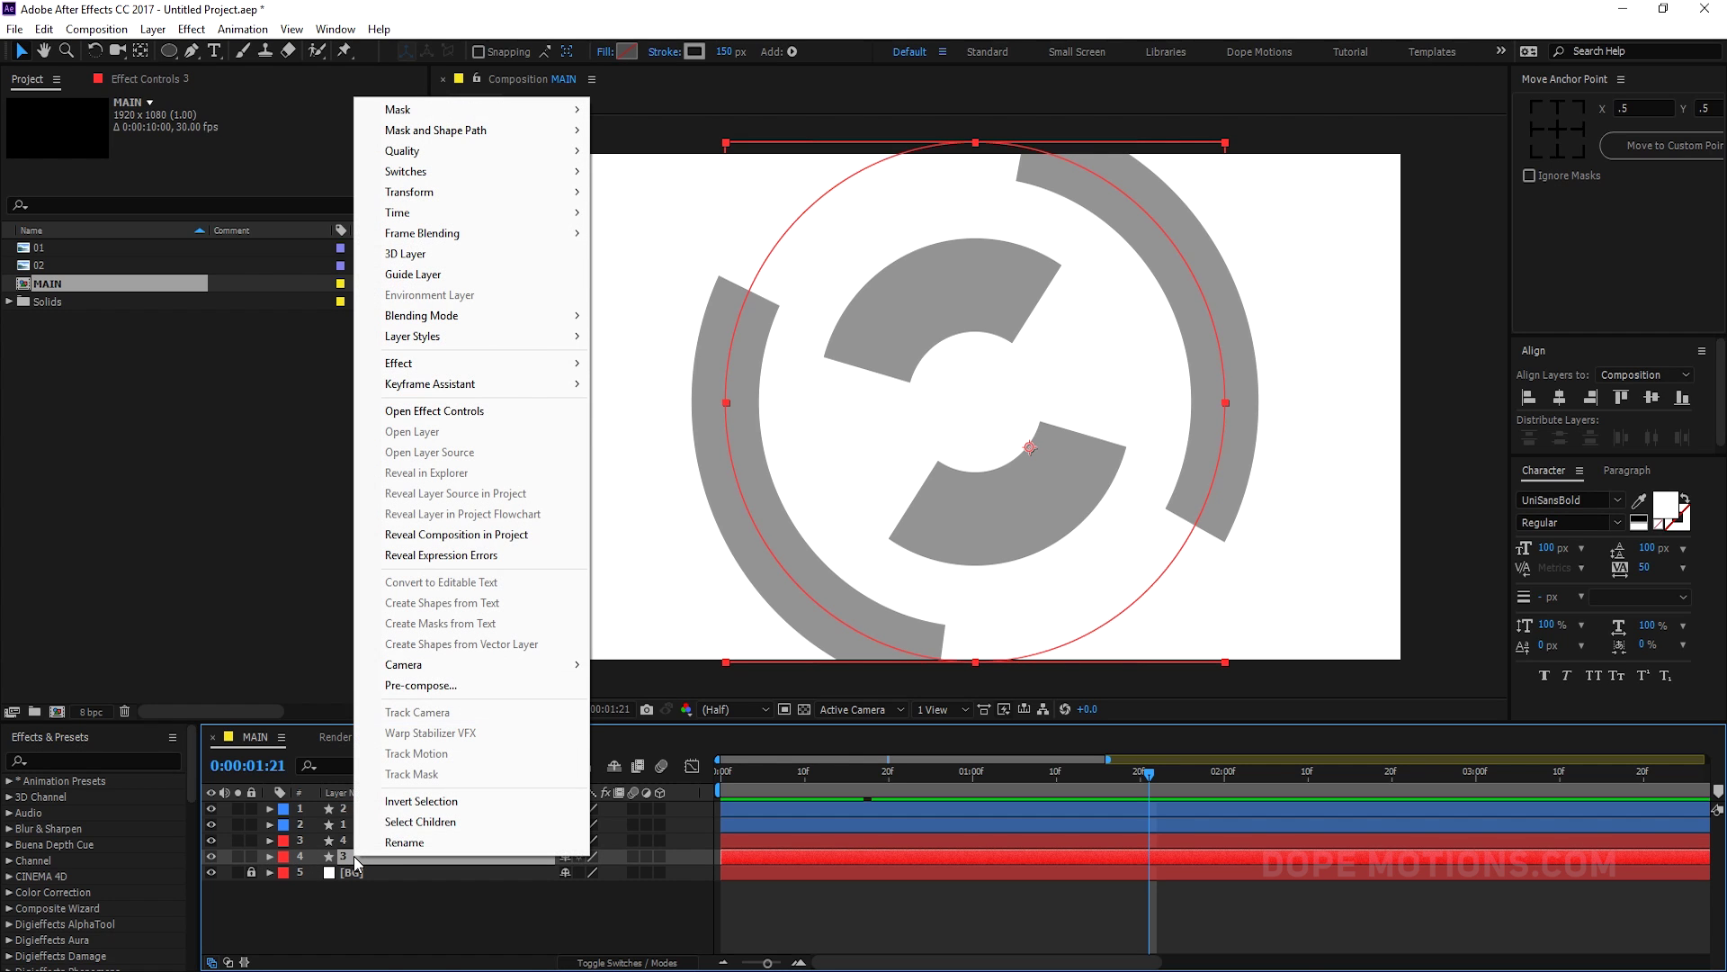
left_click(421, 686)
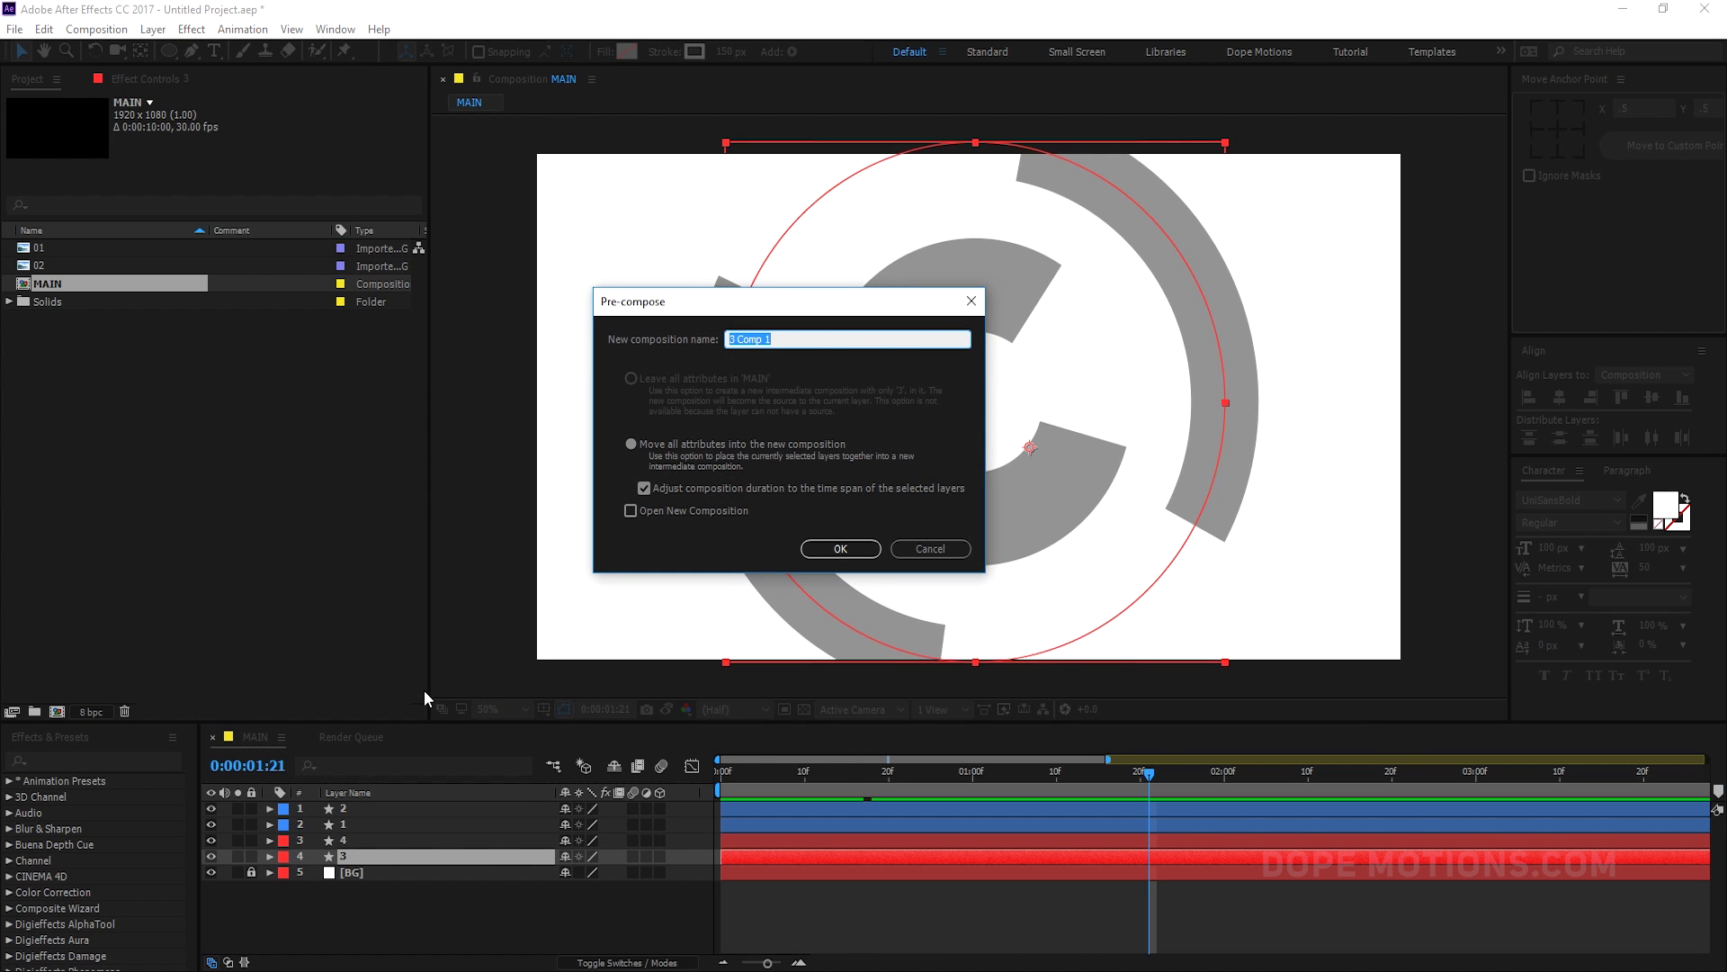
left_click(832, 551)
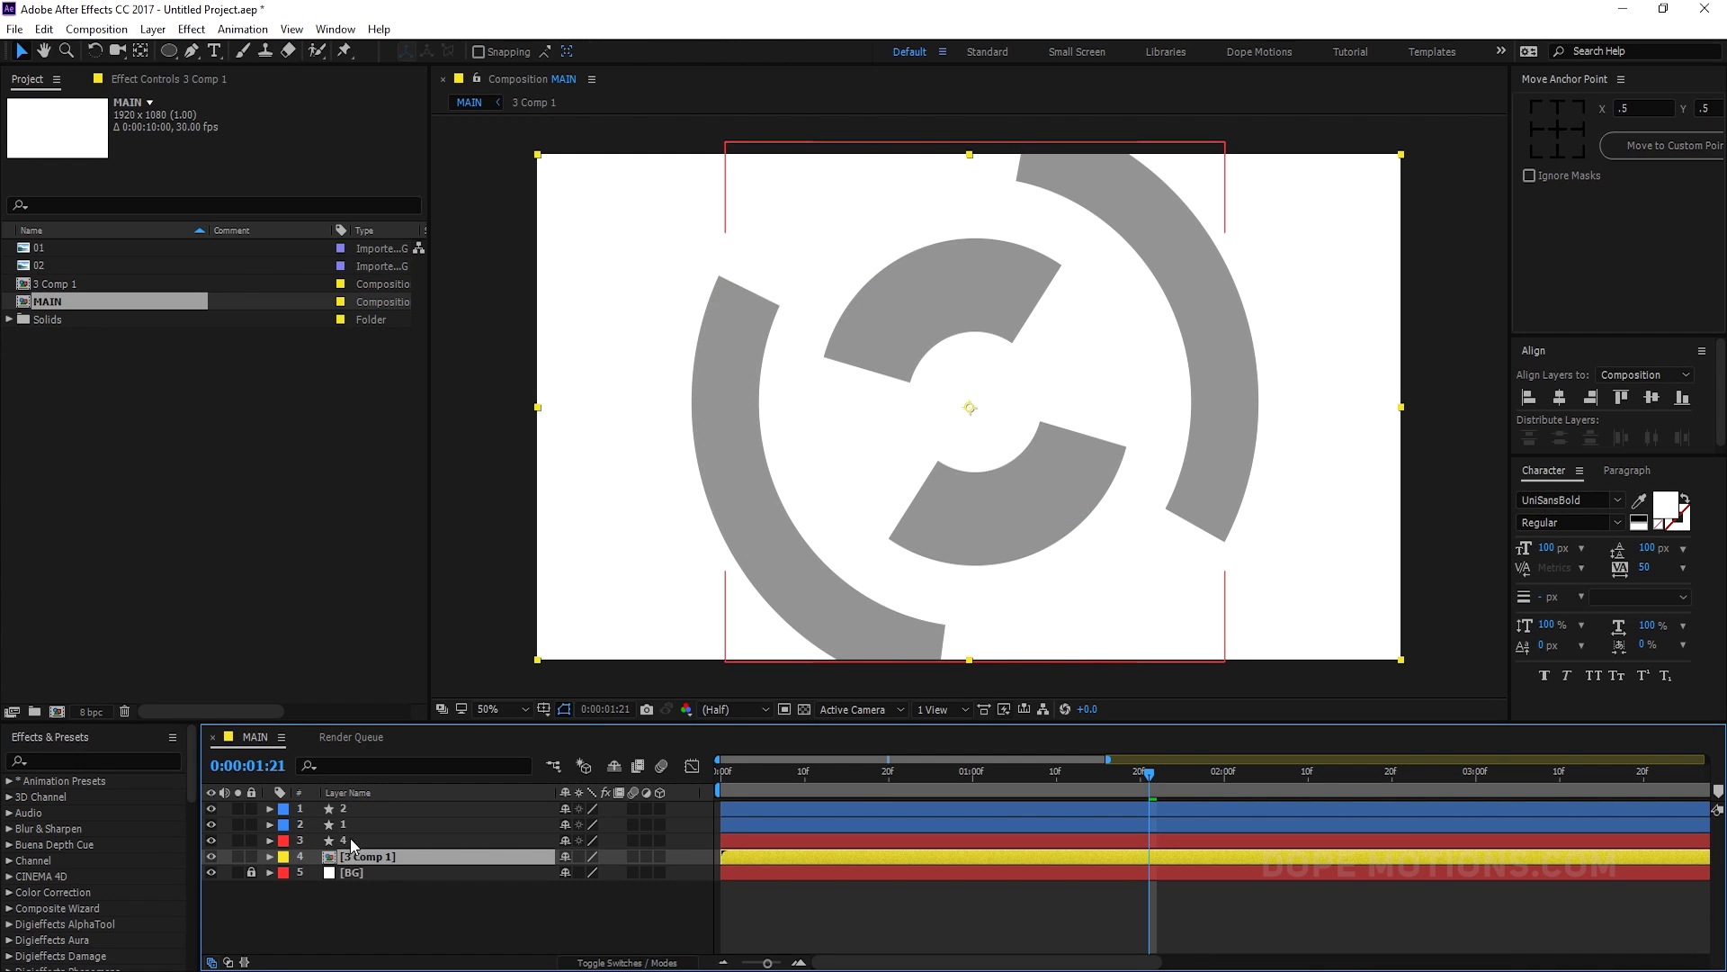
right_click(352, 840)
left_click(419, 668)
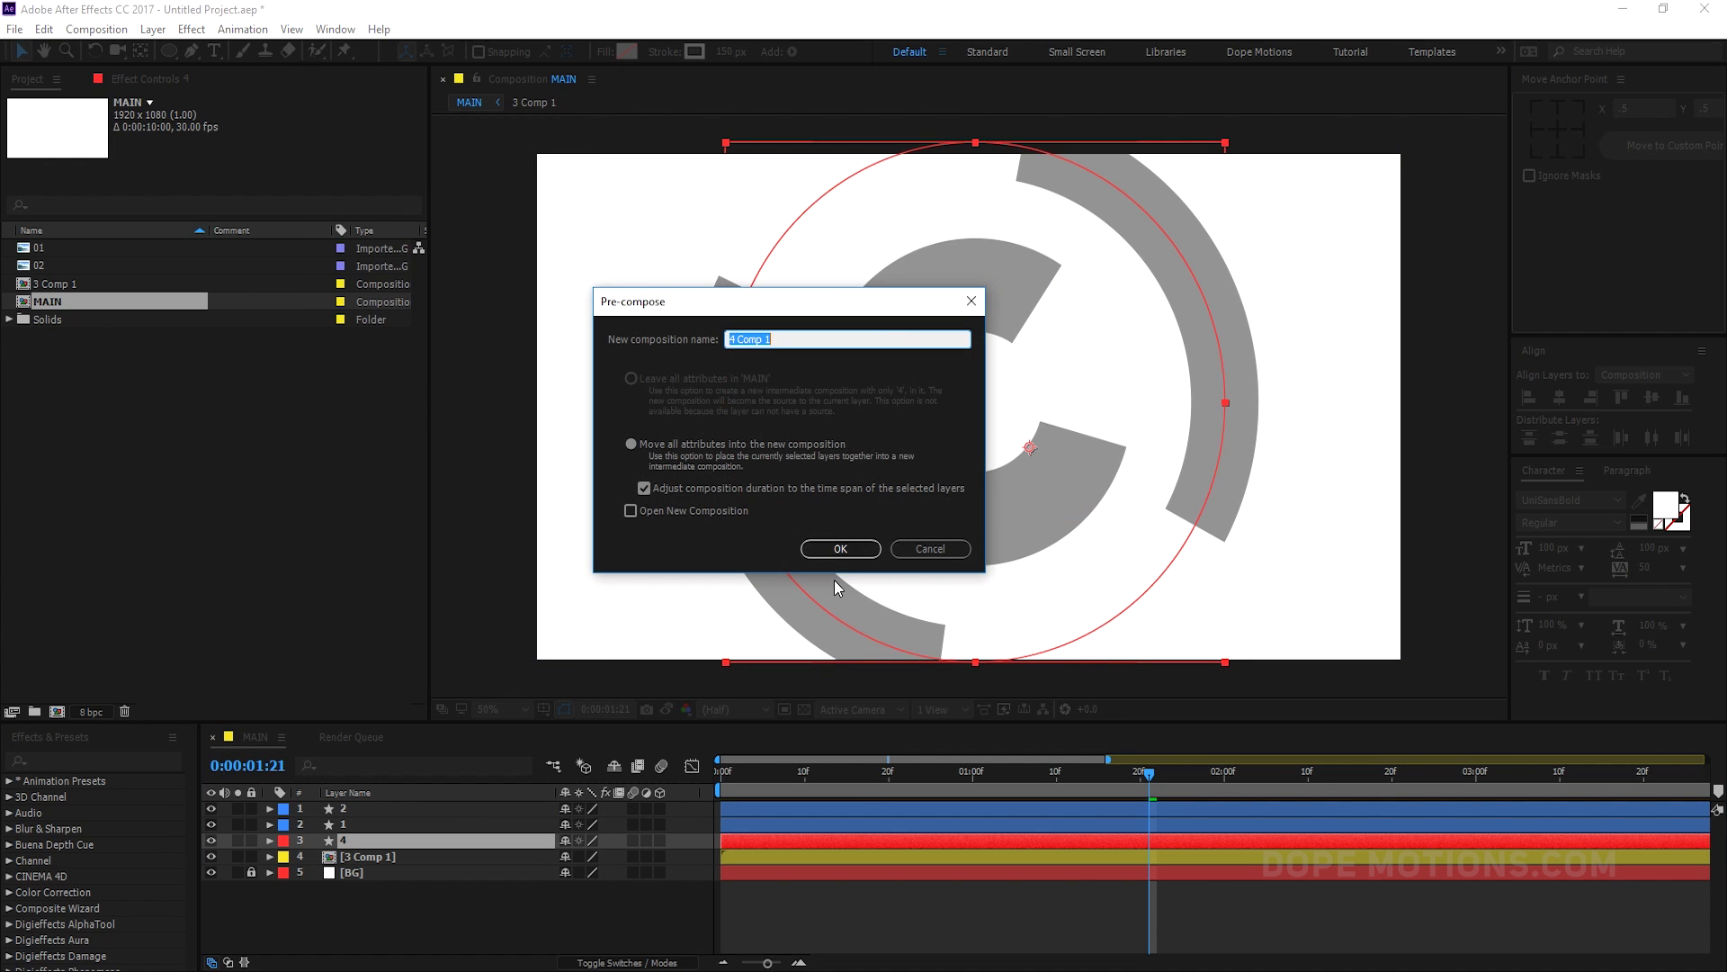
left_click(835, 545)
- Pre-compose layers 1 and 2 separately as 1 Comp 1 and 2 Comp 1, moving all attributes into them
left_click(351, 824)
right_click(351, 825)
left_click(493, 654)
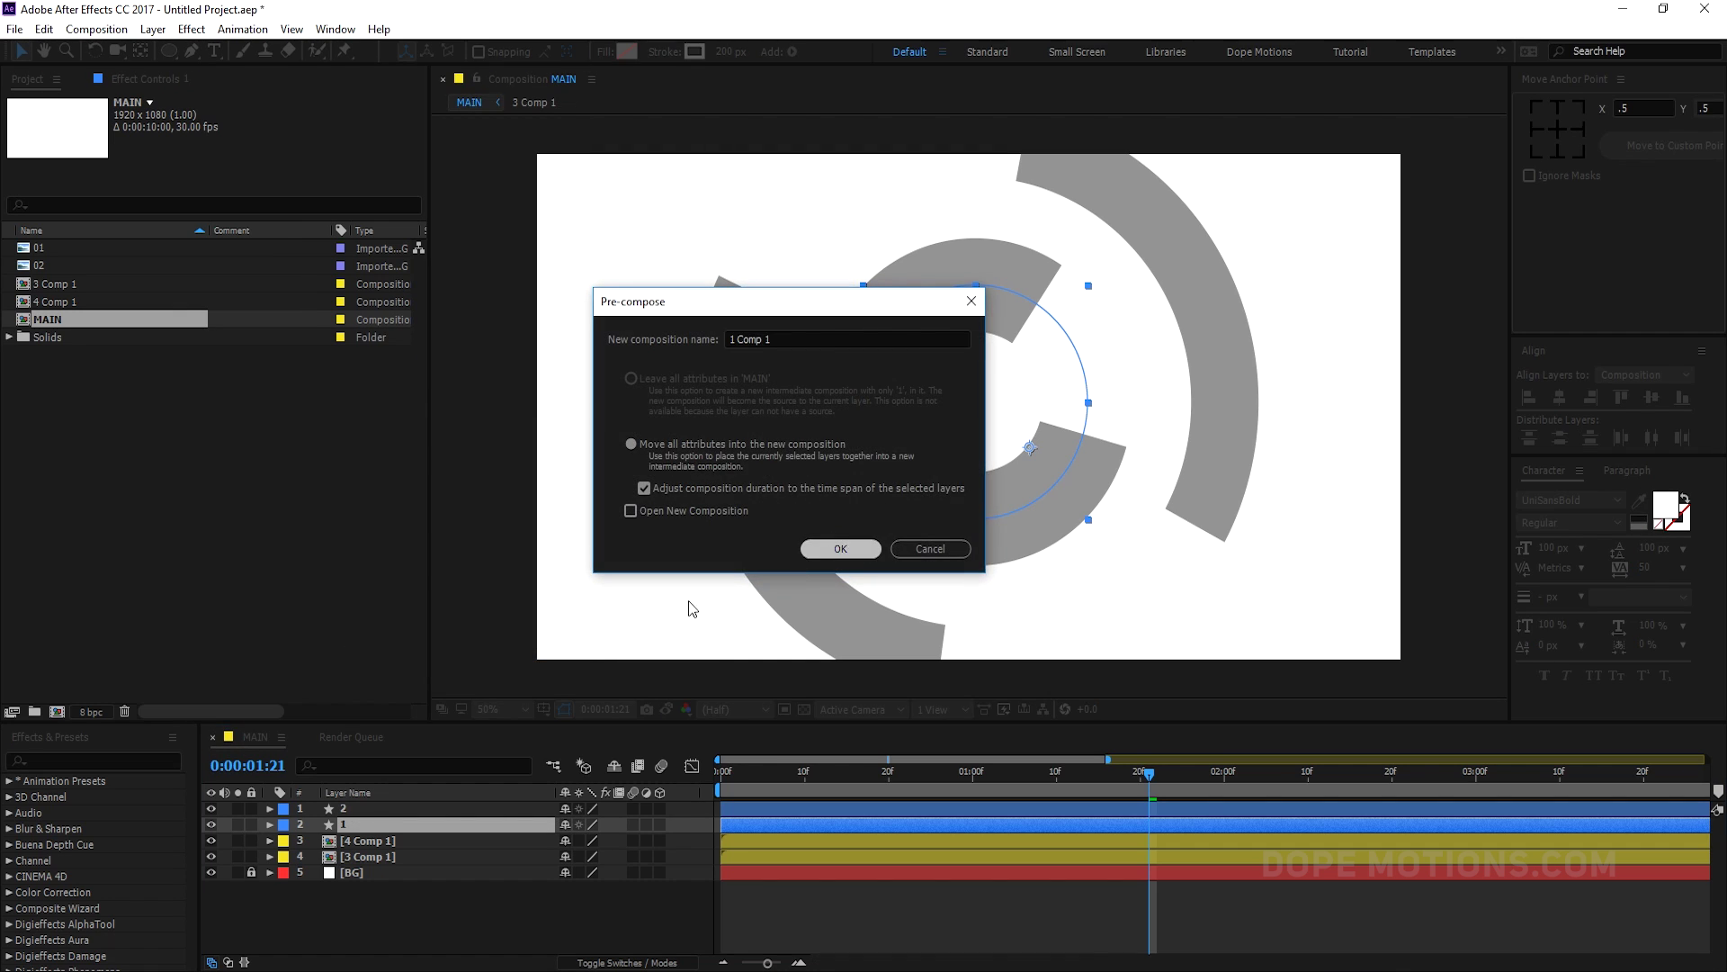
left_click(833, 545)
right_click(419, 809)
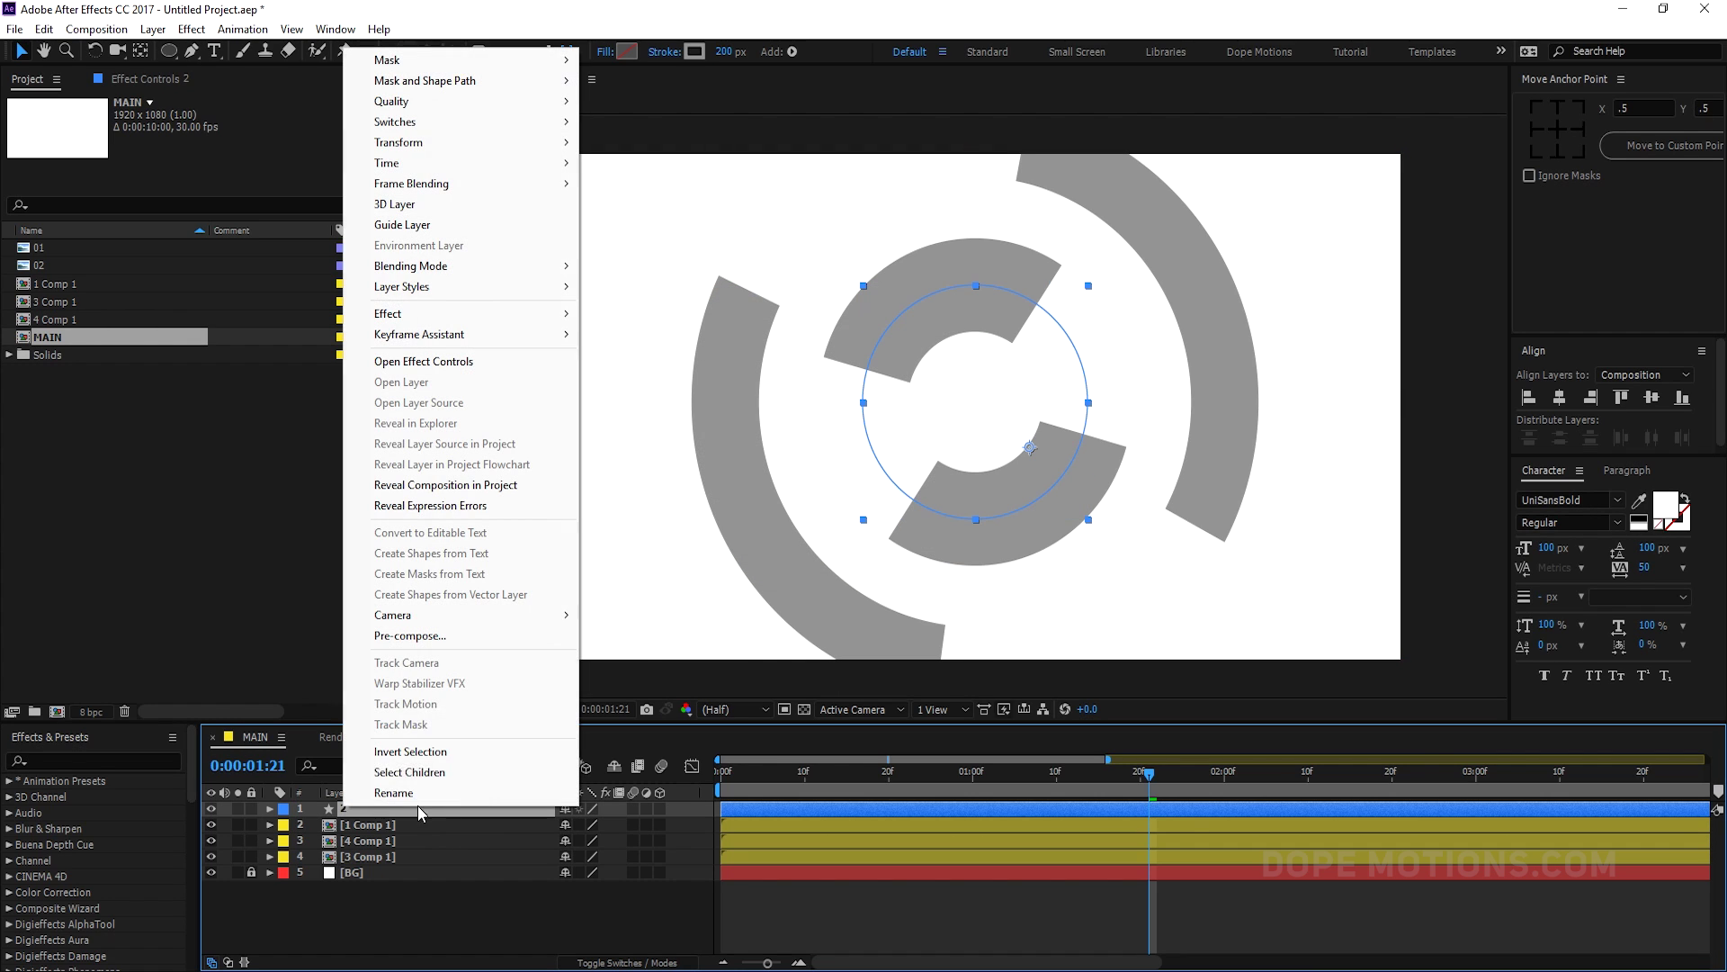
left_click(490, 636)
left_click(859, 549)
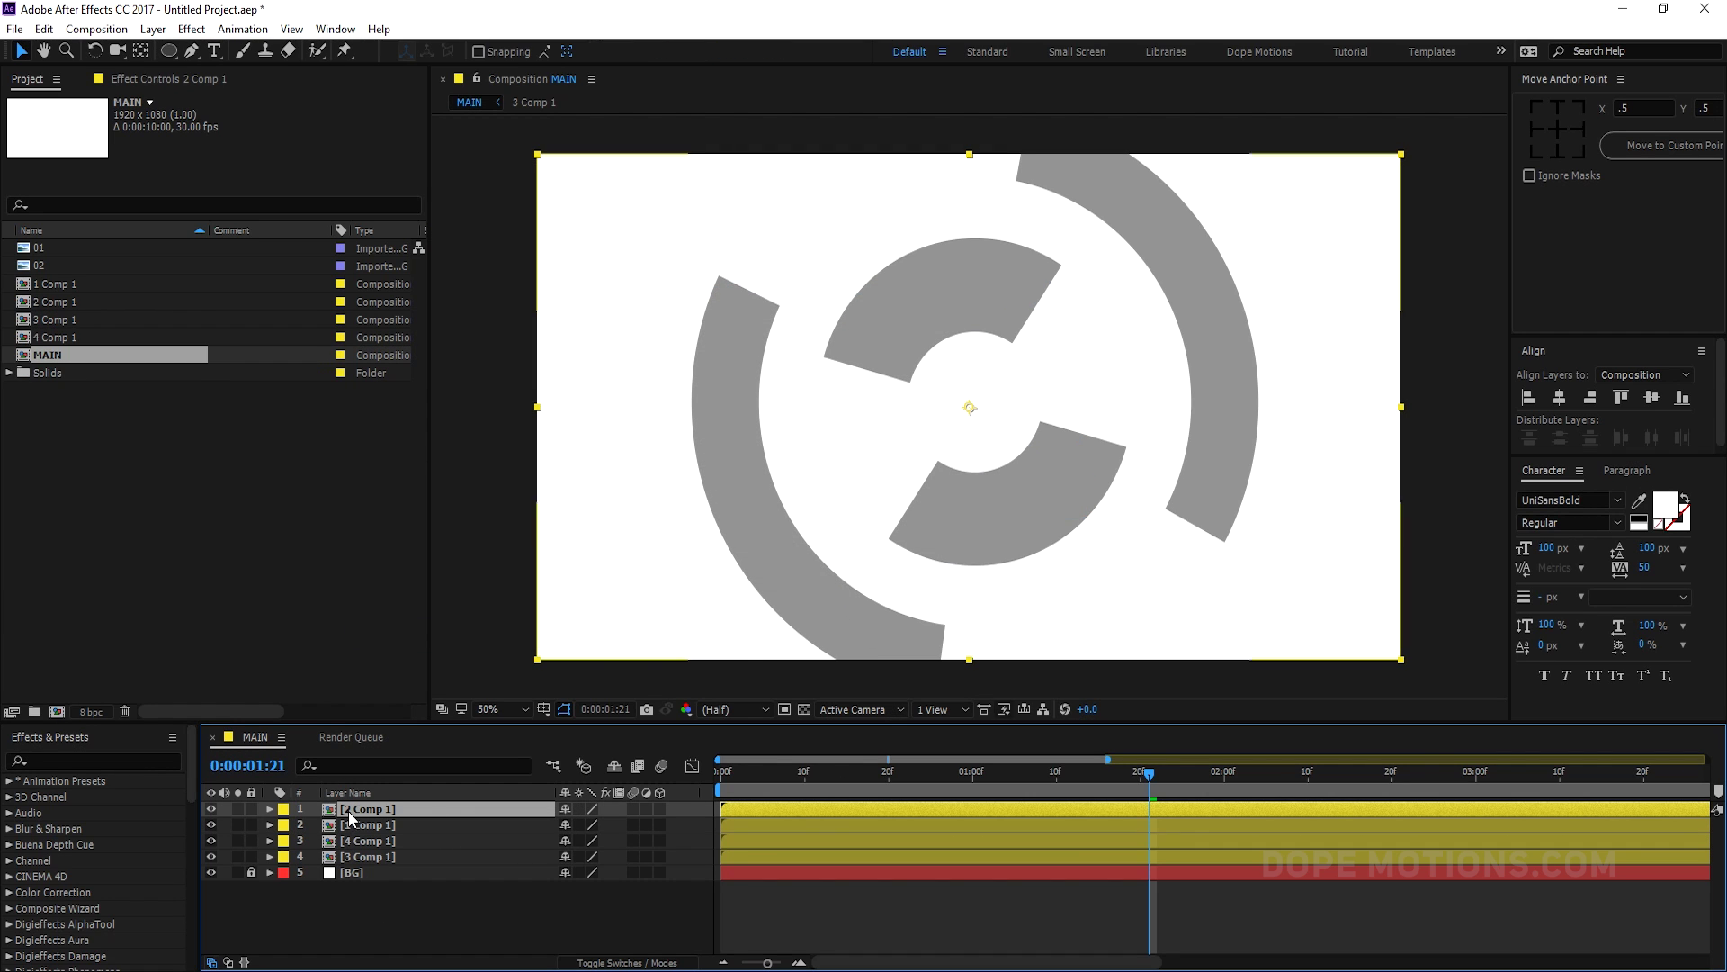
- Place image 01 beneath the shape in 2 Comp 1, set its track matte to Alpha Matte "2", and preview the result
double_click(355, 810)
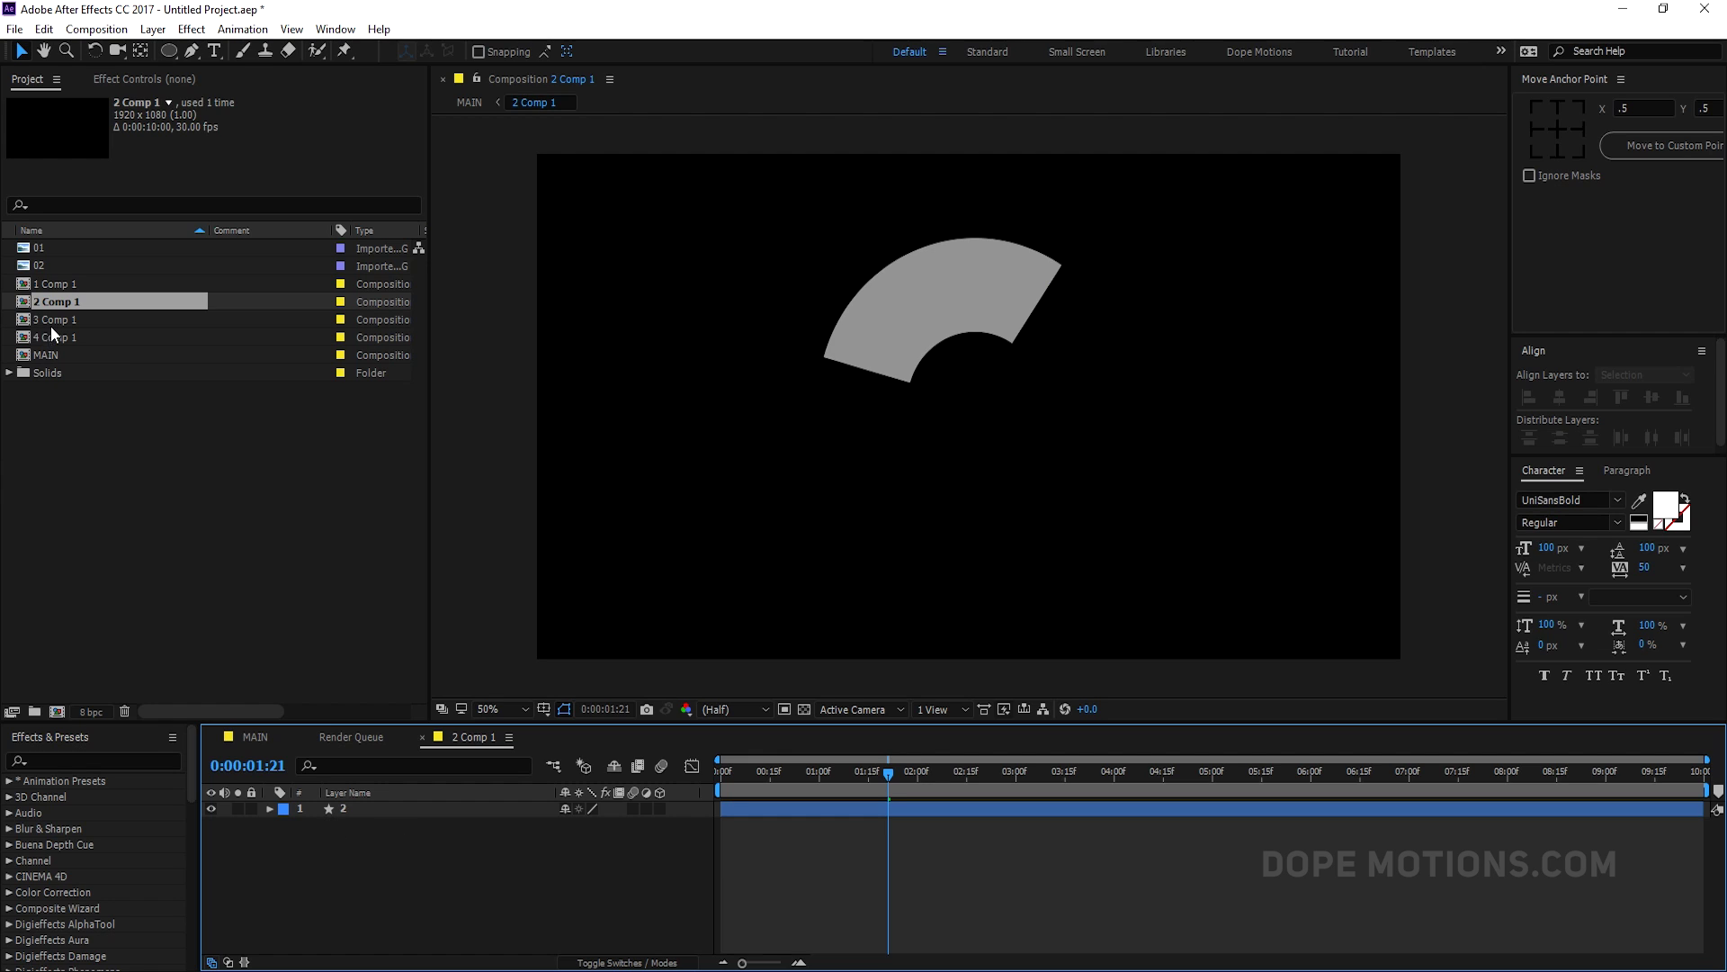
left_click_drag(44, 254, 316, 839)
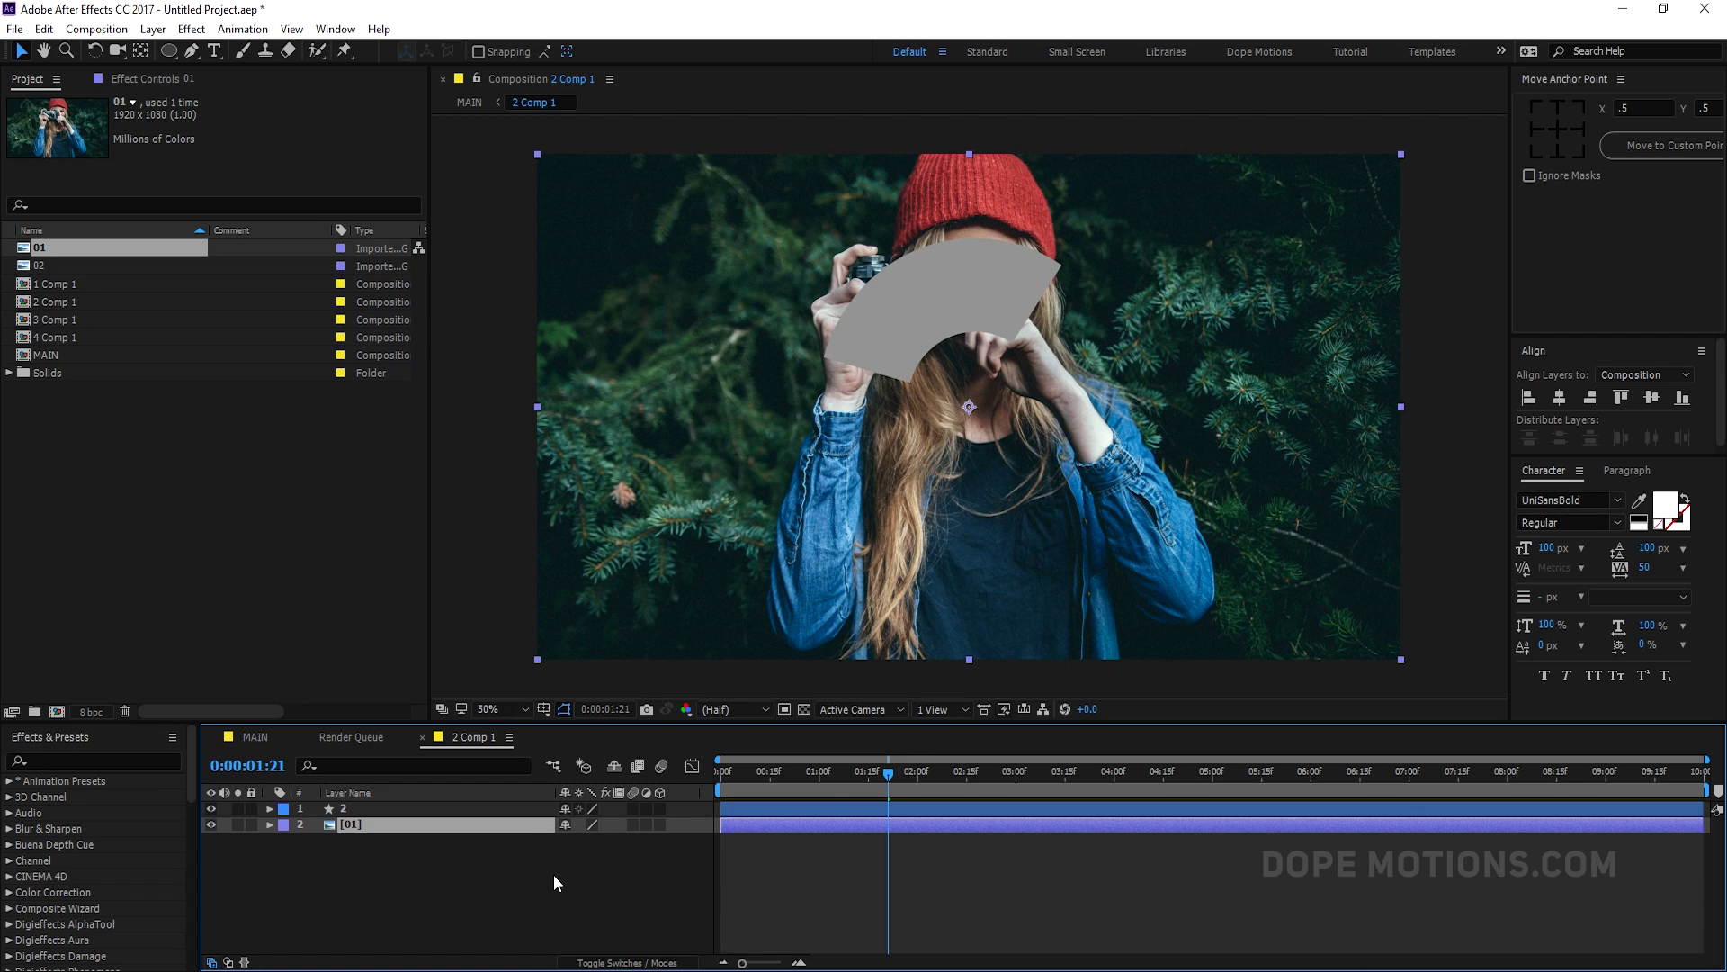
key("F4")
left_click(659, 824)
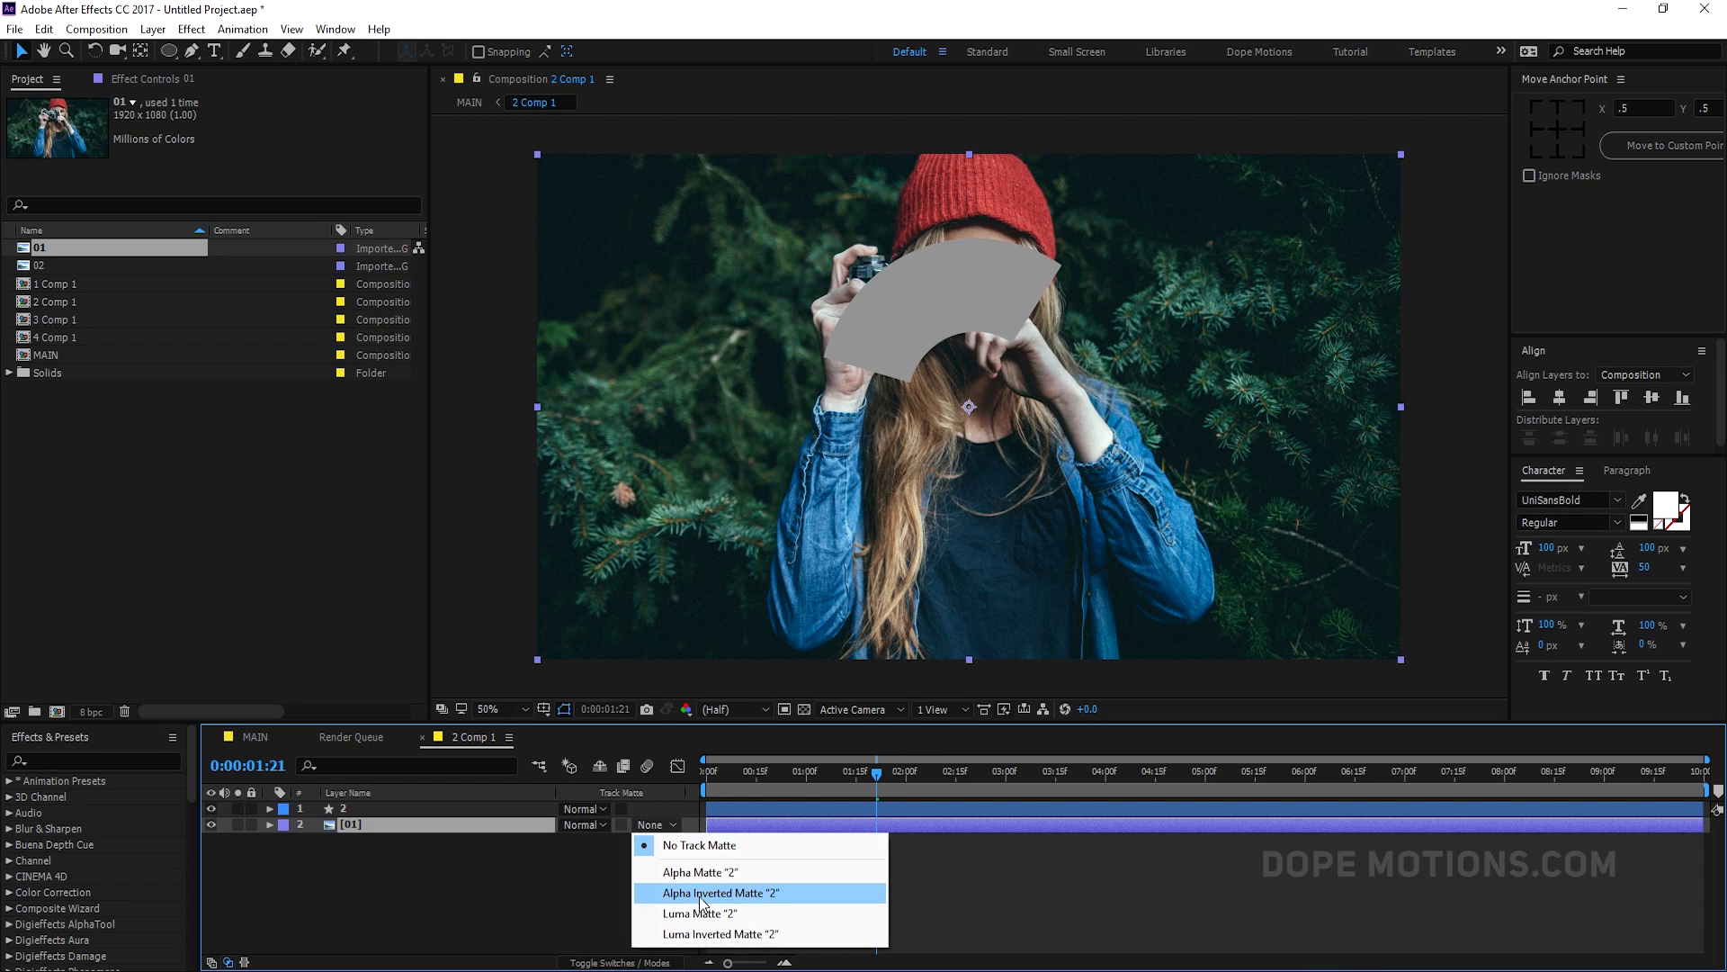
left_click(698, 871)
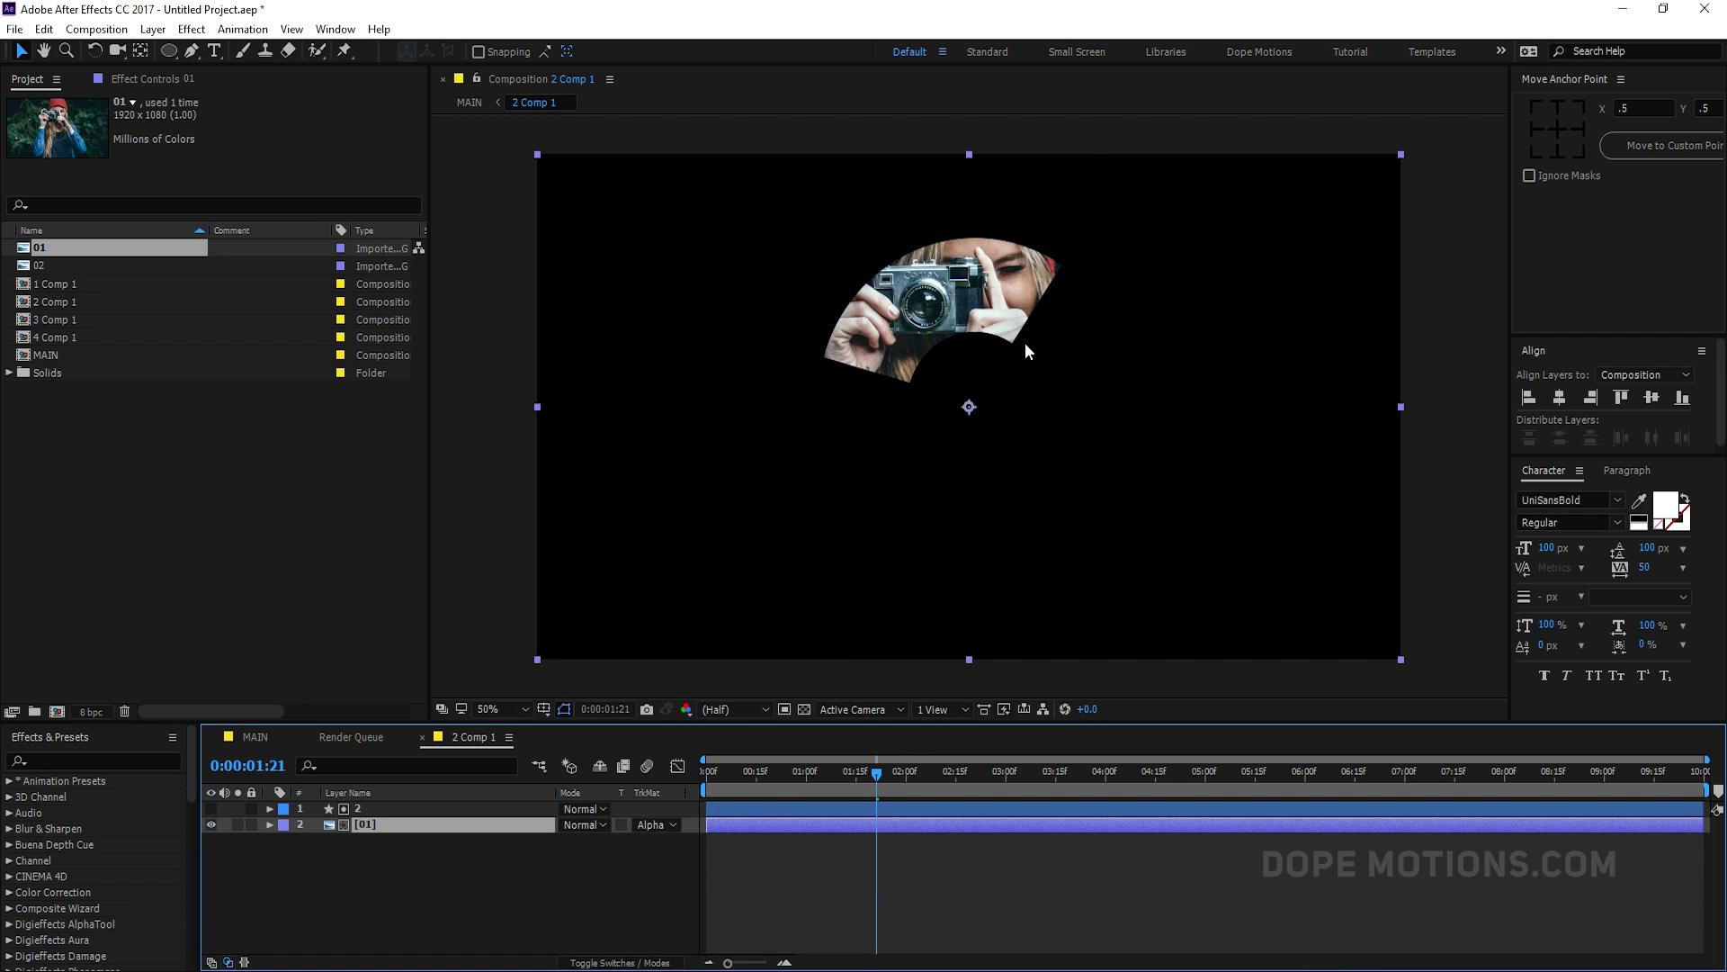
left_click_drag(823, 774, 968, 781)
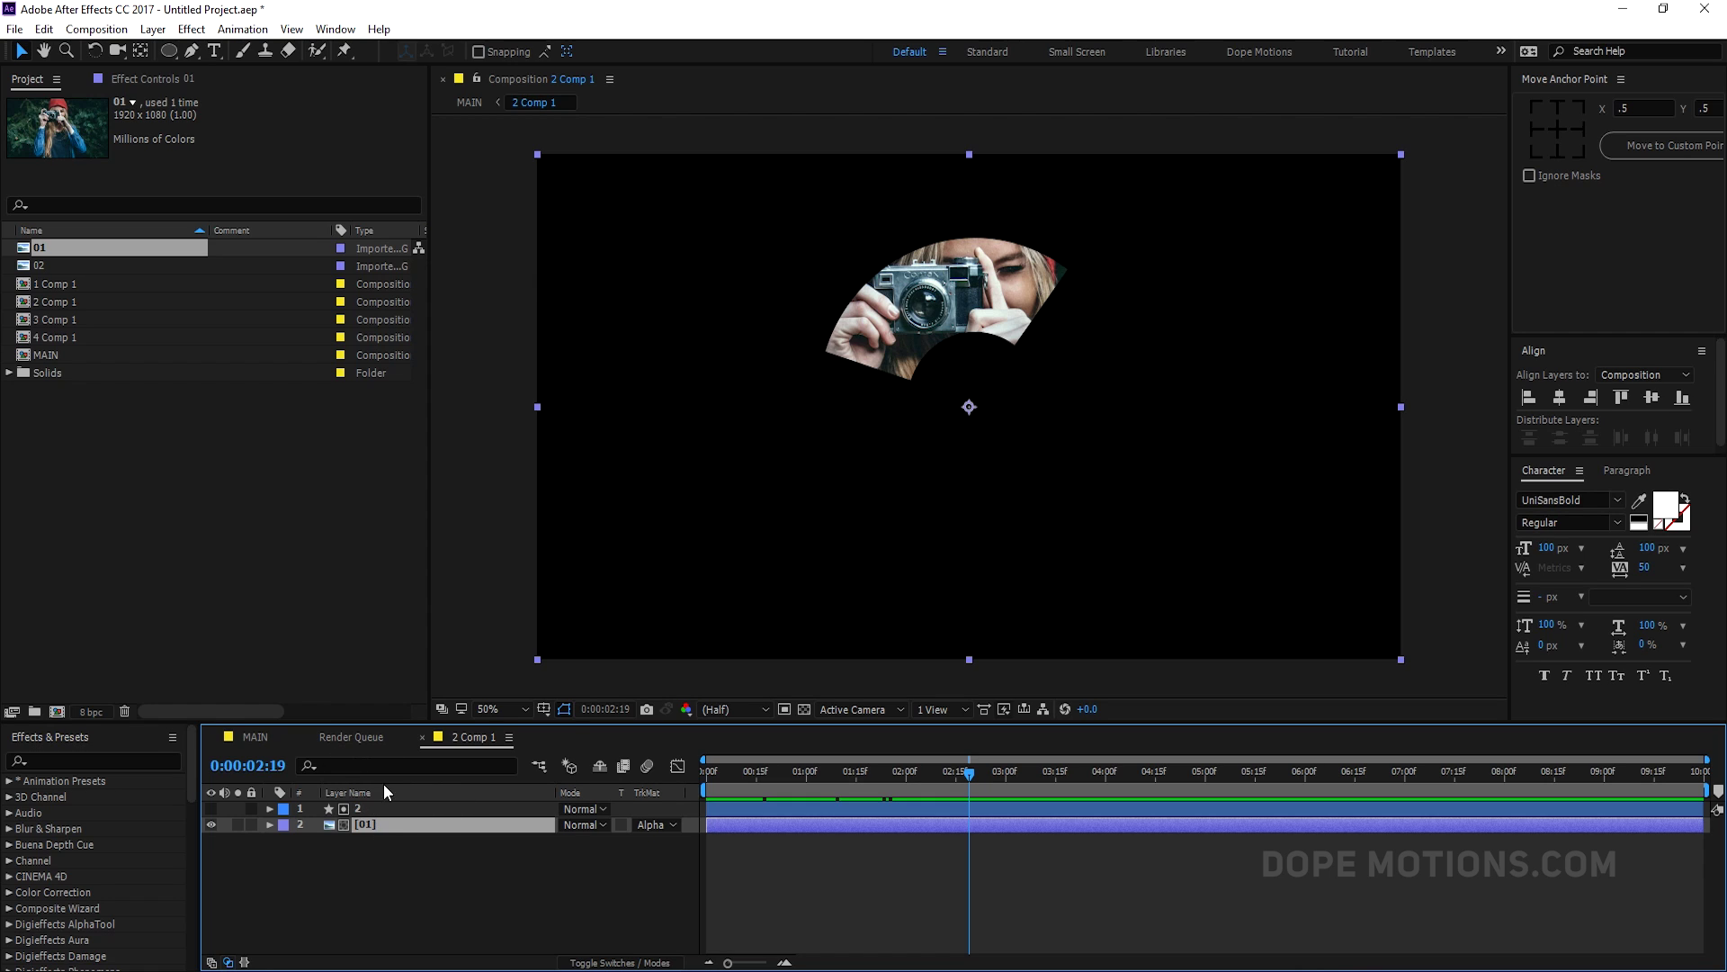
- Return to MAIN and toggle the visibility of the 1, 4 and 3 Comp 1 layers to identify their arcs
left_click(262, 737)
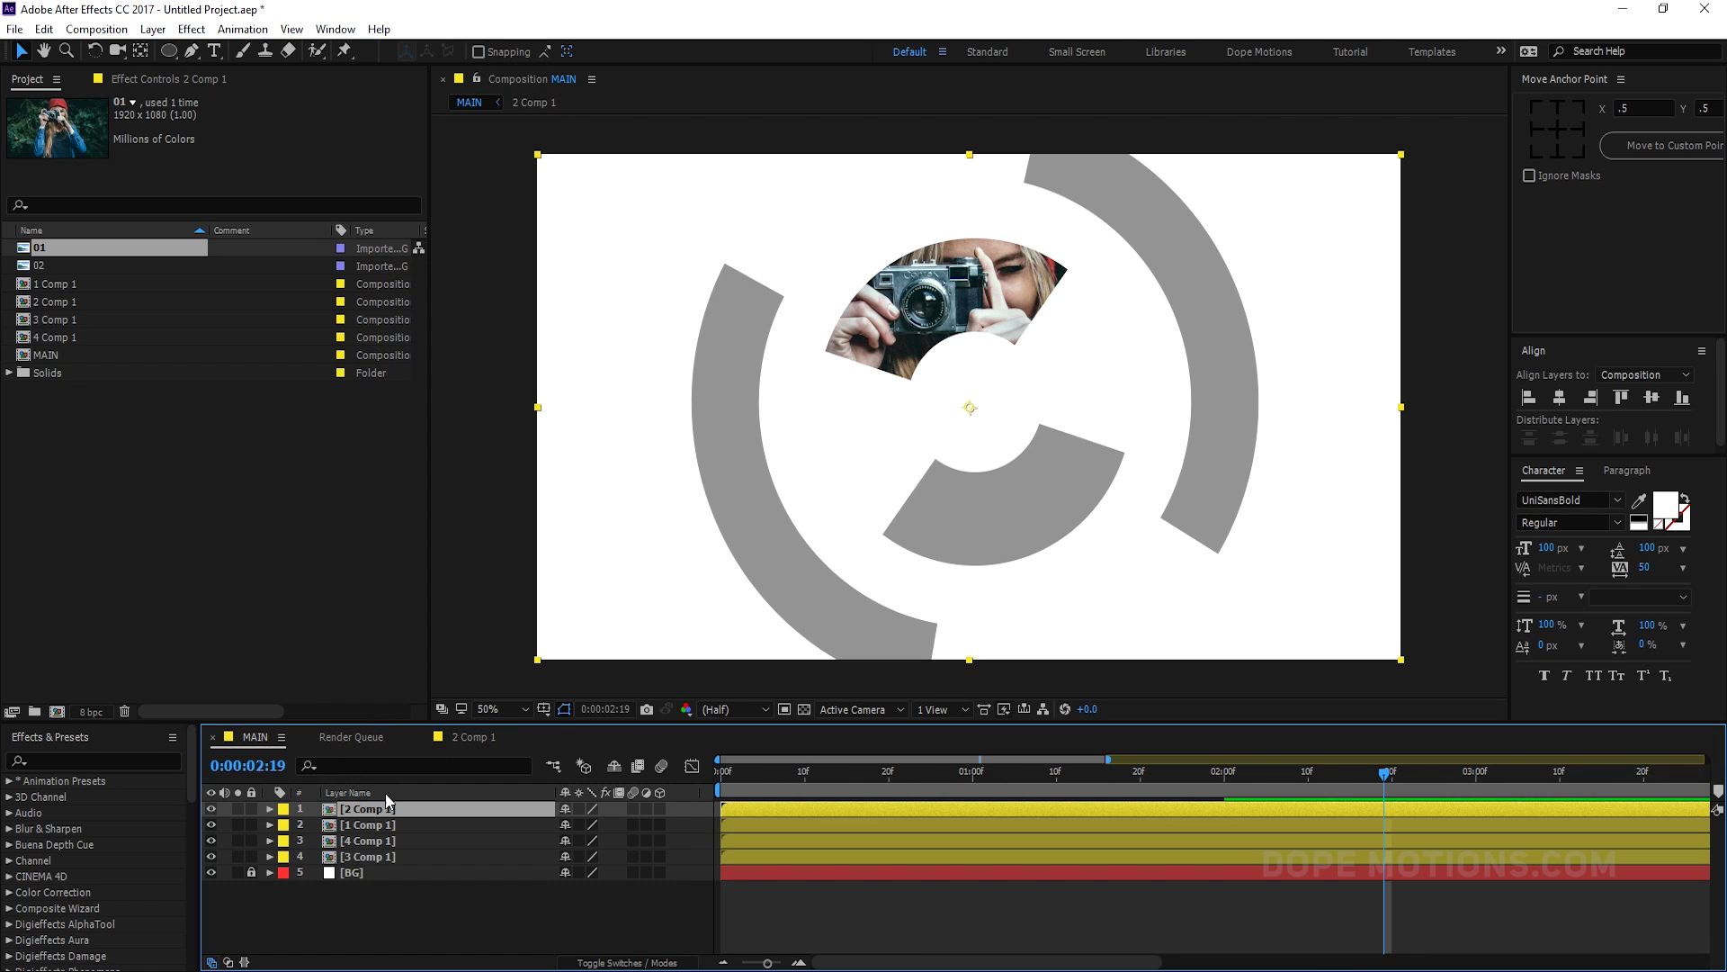
left_click(376, 828)
left_click(211, 825)
left_click(211, 825)
left_click(210, 841)
left_click(211, 841)
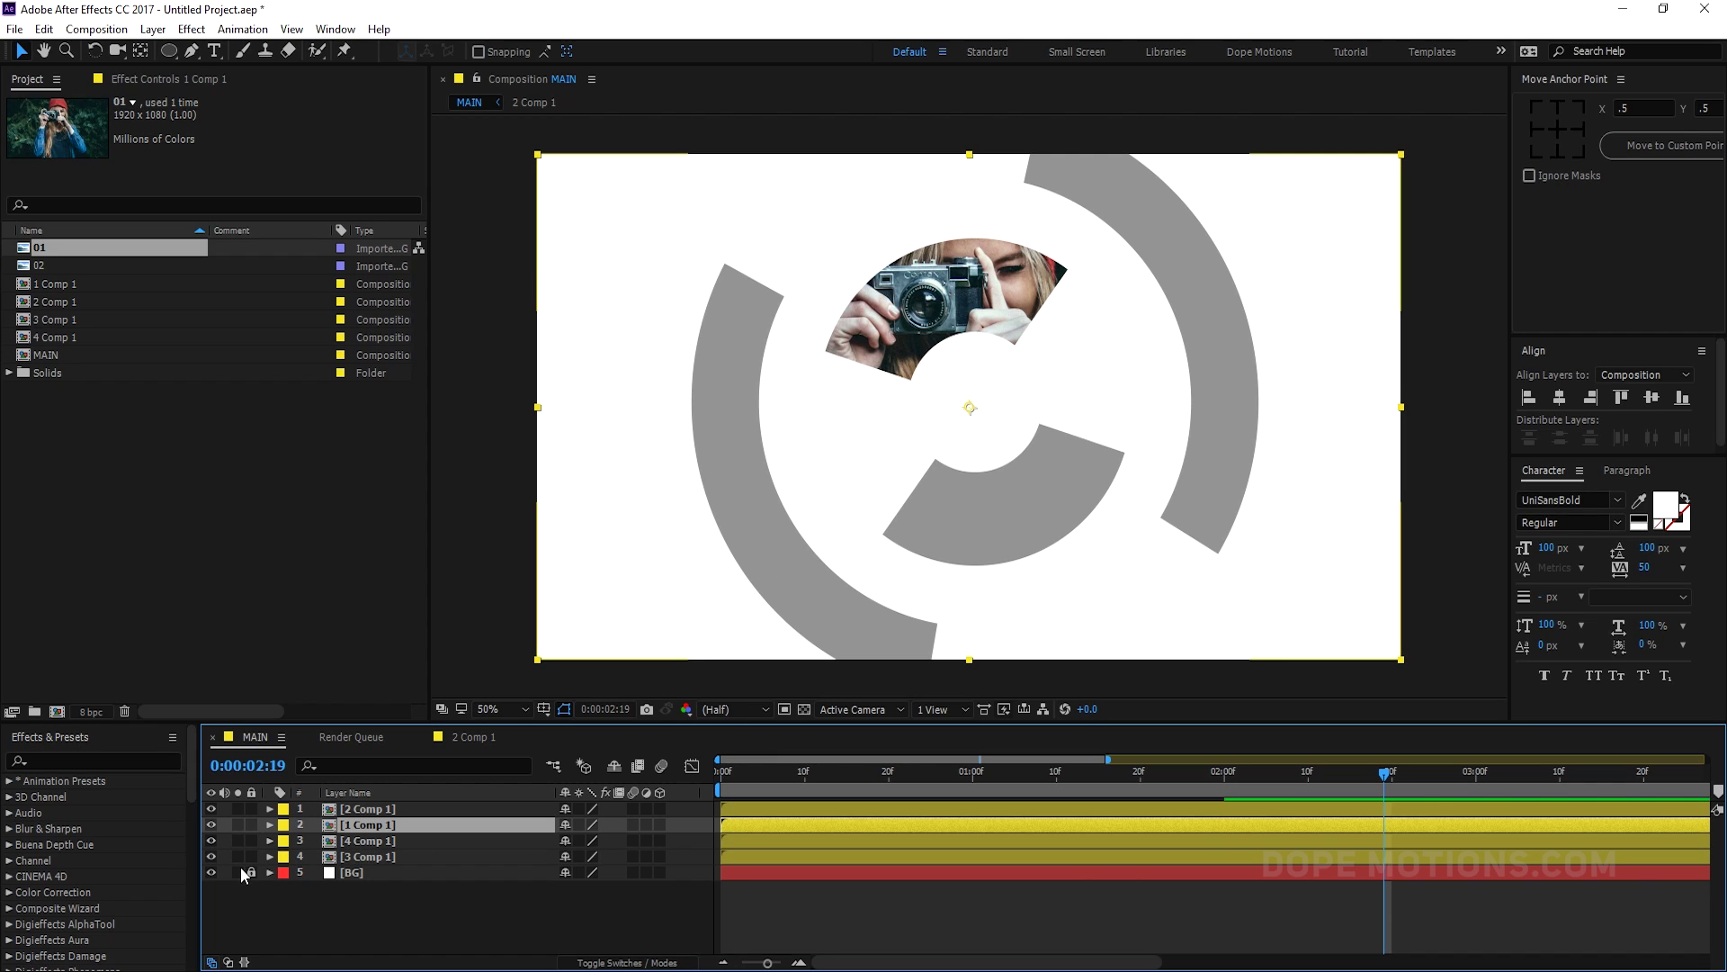
left_click(211, 857)
left_click(211, 856)
left_click(210, 842)
left_click(211, 841)
- Place image 01 beneath the arc in 4 Comp 1 with track matte Alpha Matte "4", and preview it in MAIN
double_click(387, 841)
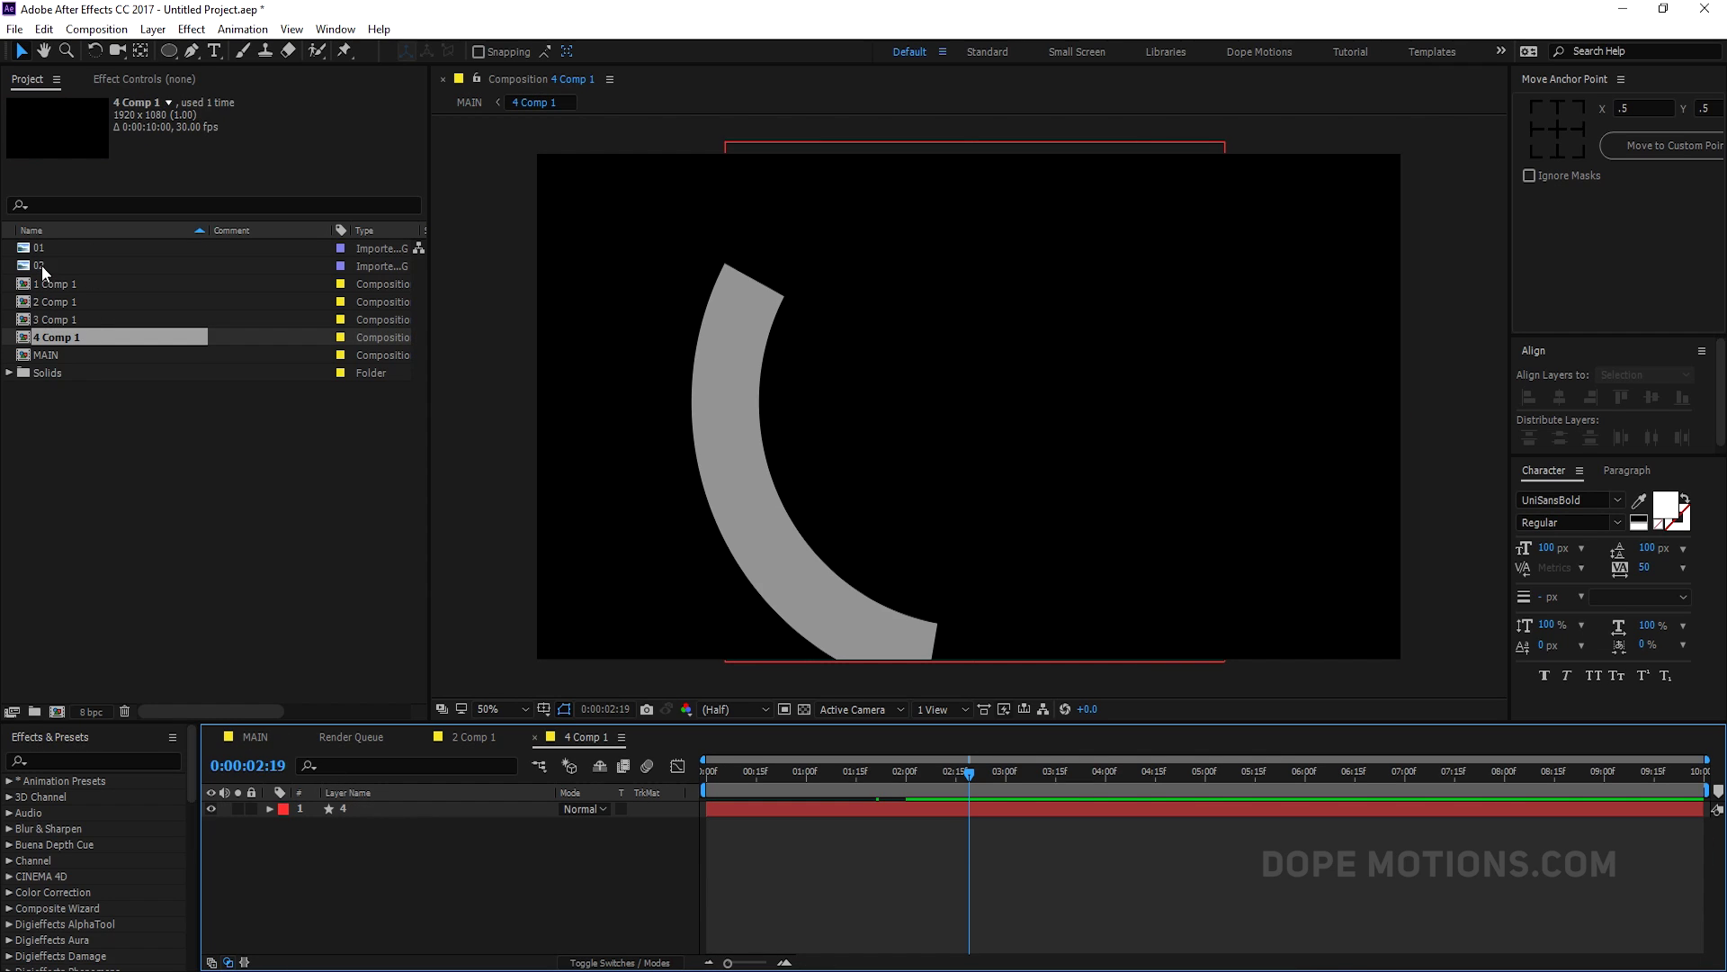
left_click(41, 266)
left_click(41, 247)
left_click_drag(42, 247, 423, 823)
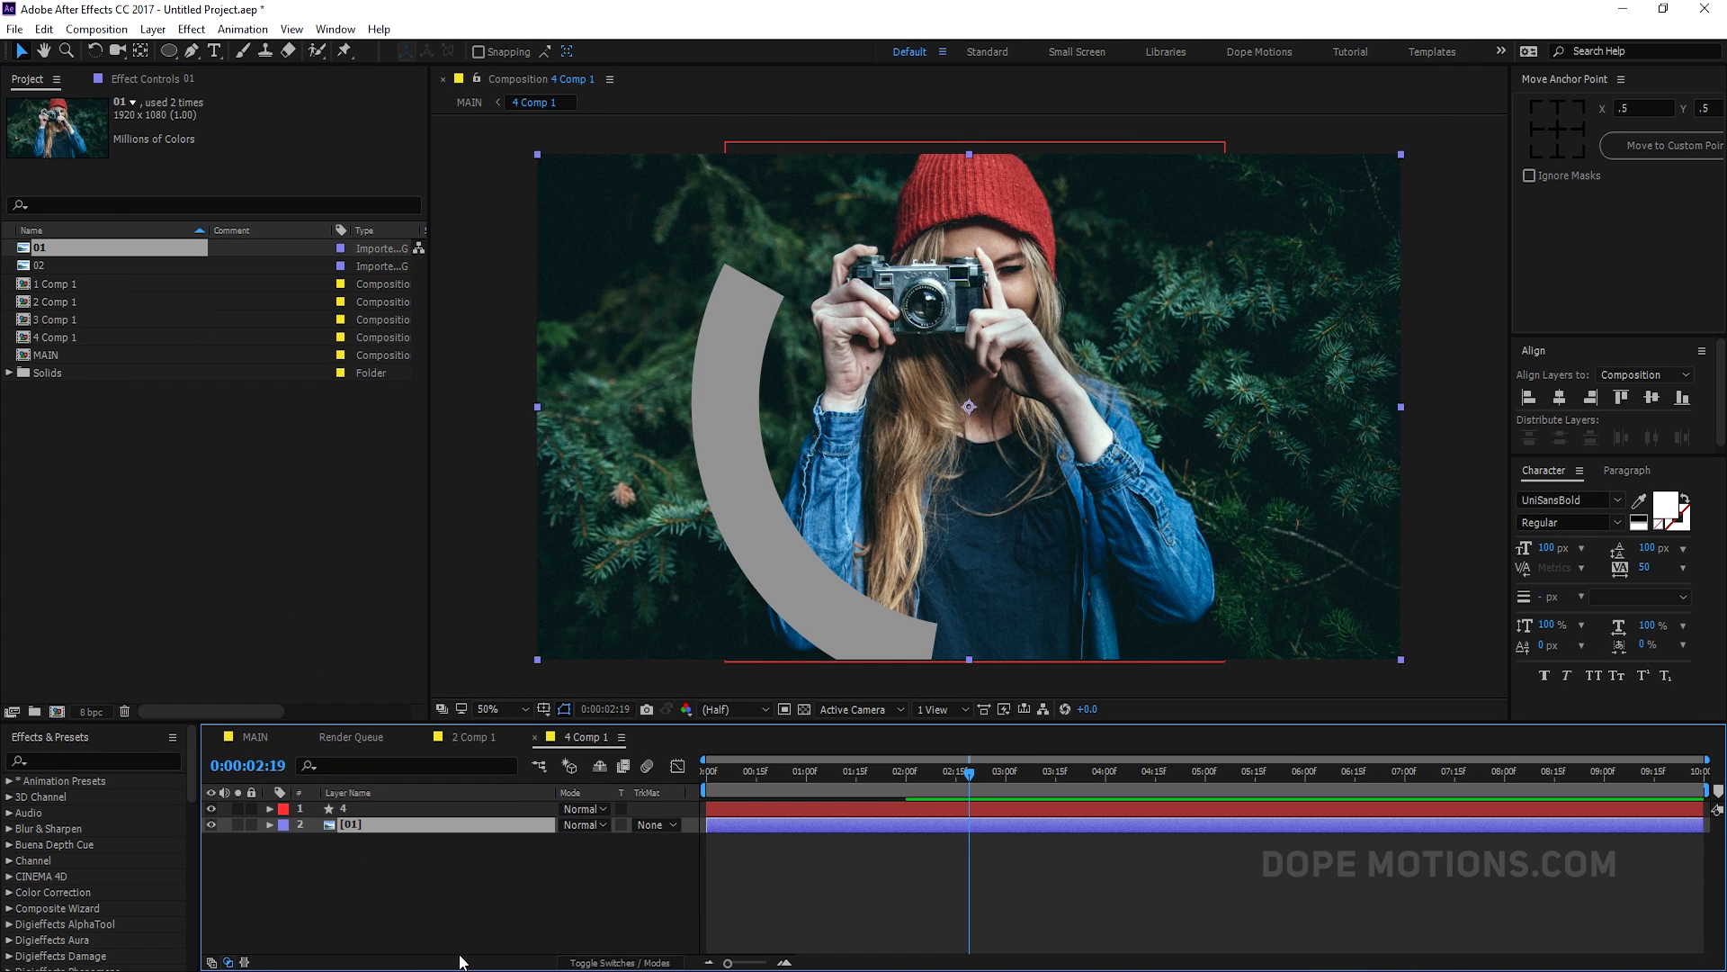
left_click(662, 822)
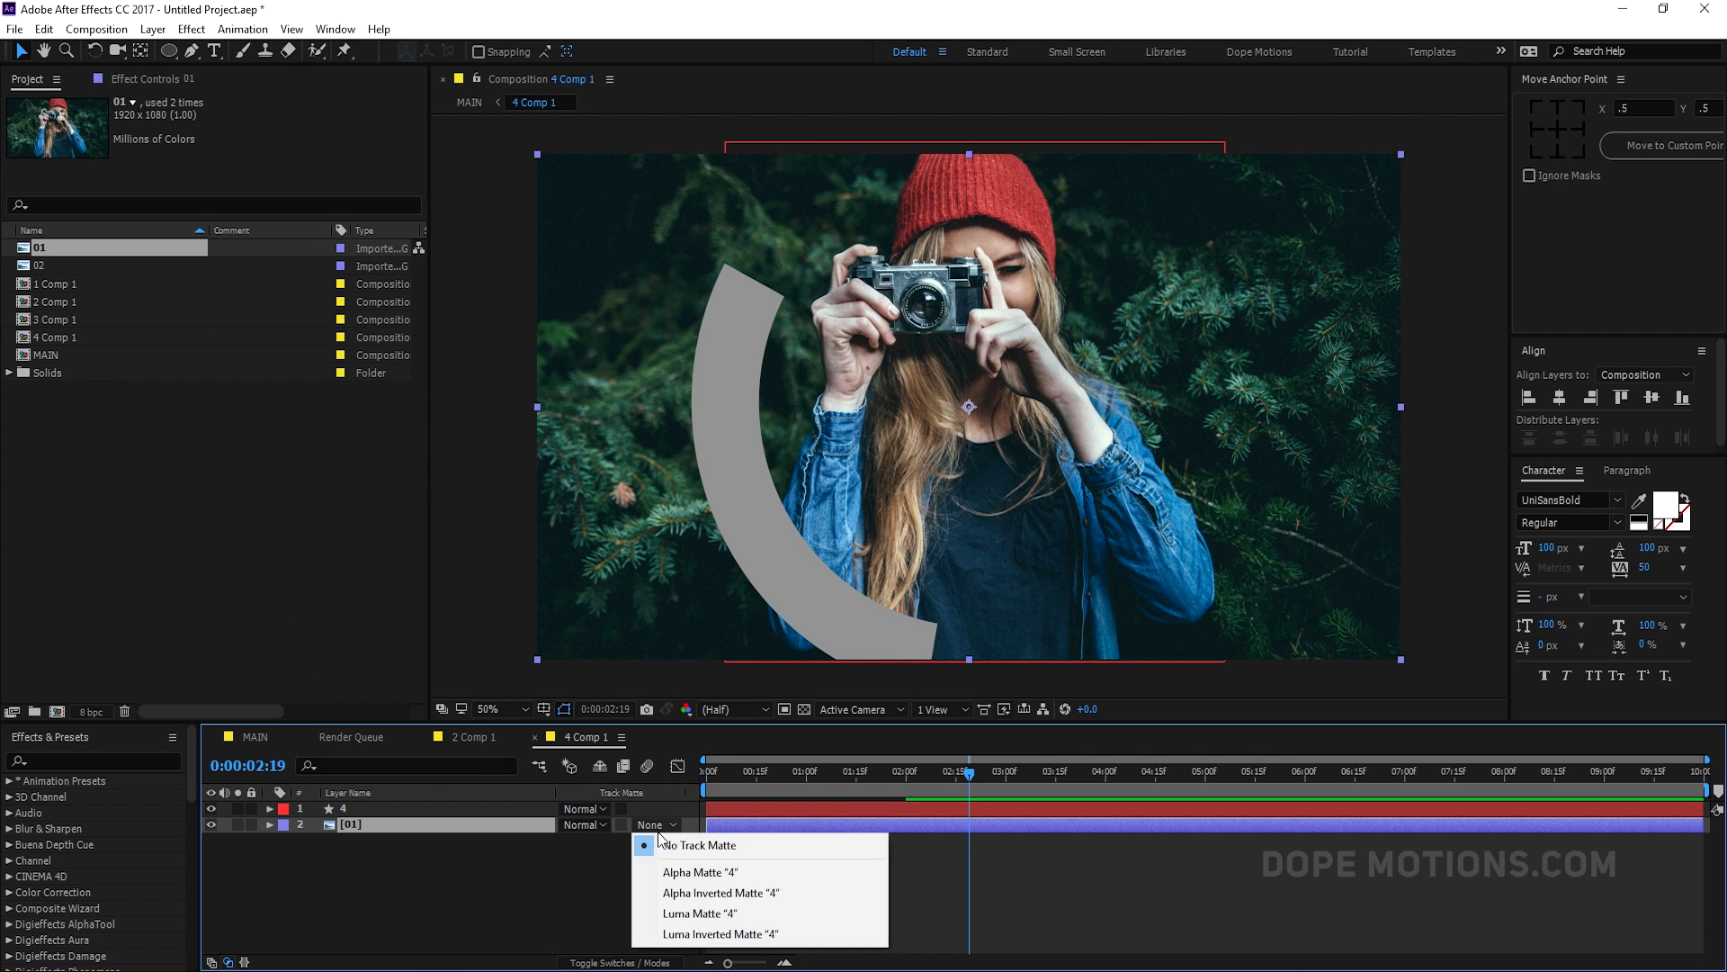
left_click(684, 873)
left_click(270, 736)
left_click_drag(789, 777, 1225, 788)
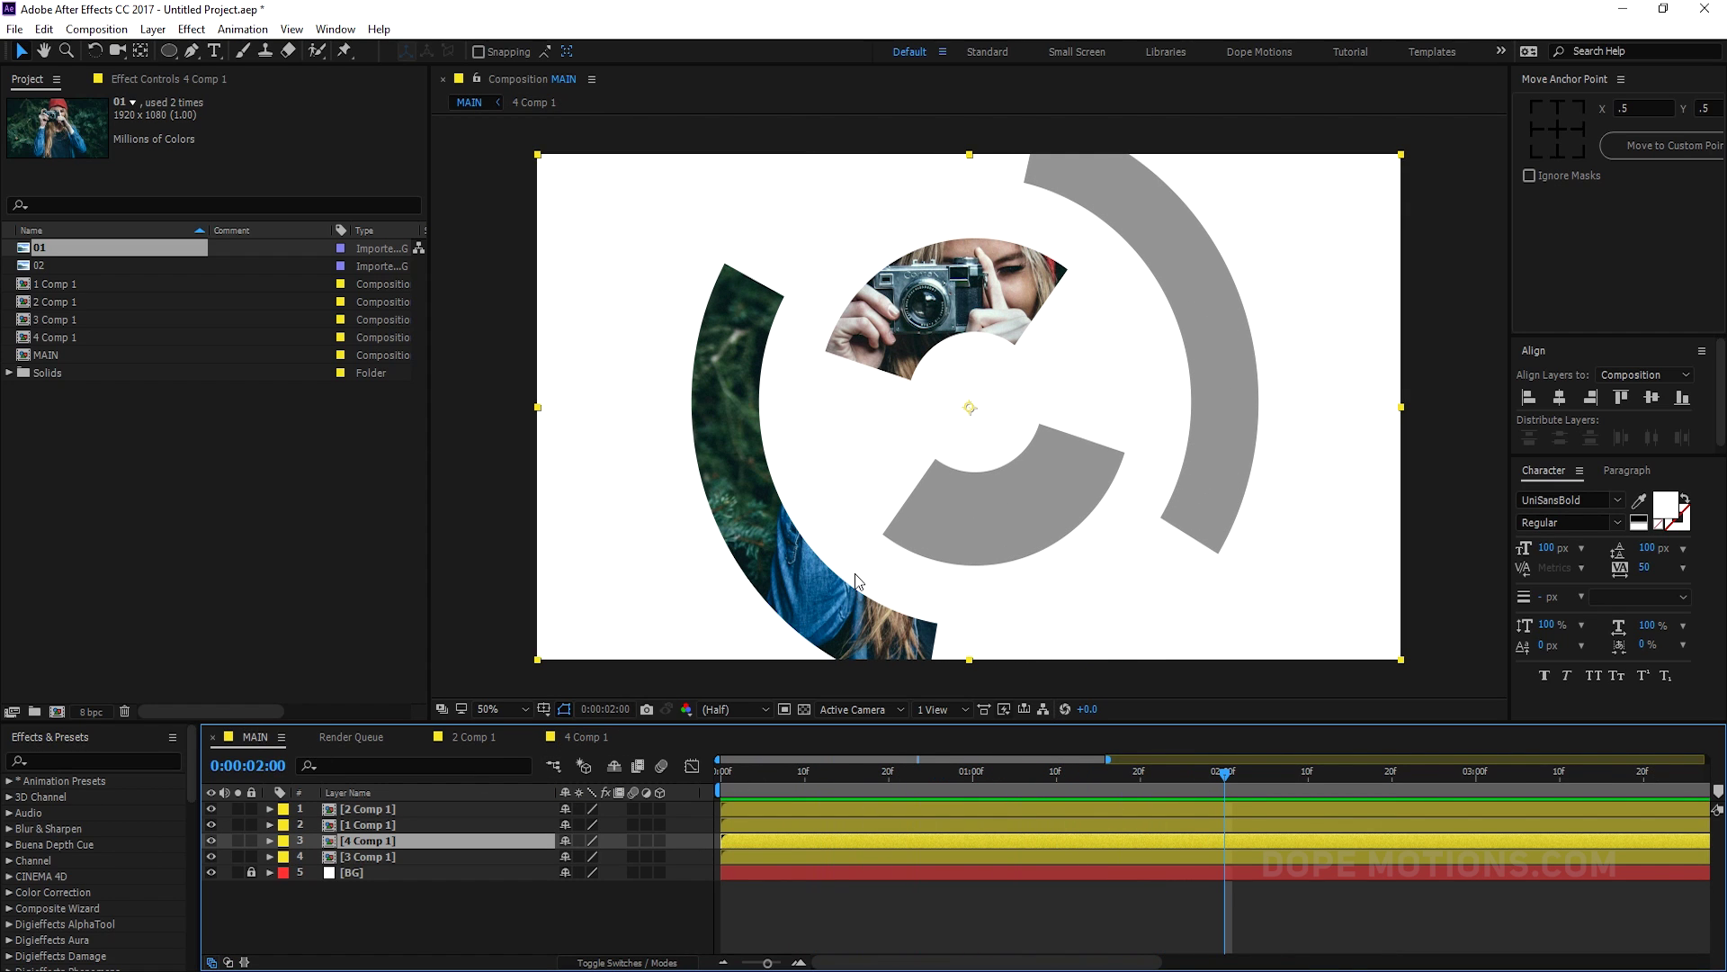
- Place image 02 beneath the shape in 1 Comp 1 with track matte Alpha Matte "1", and return to MAIN
double_click(360, 826)
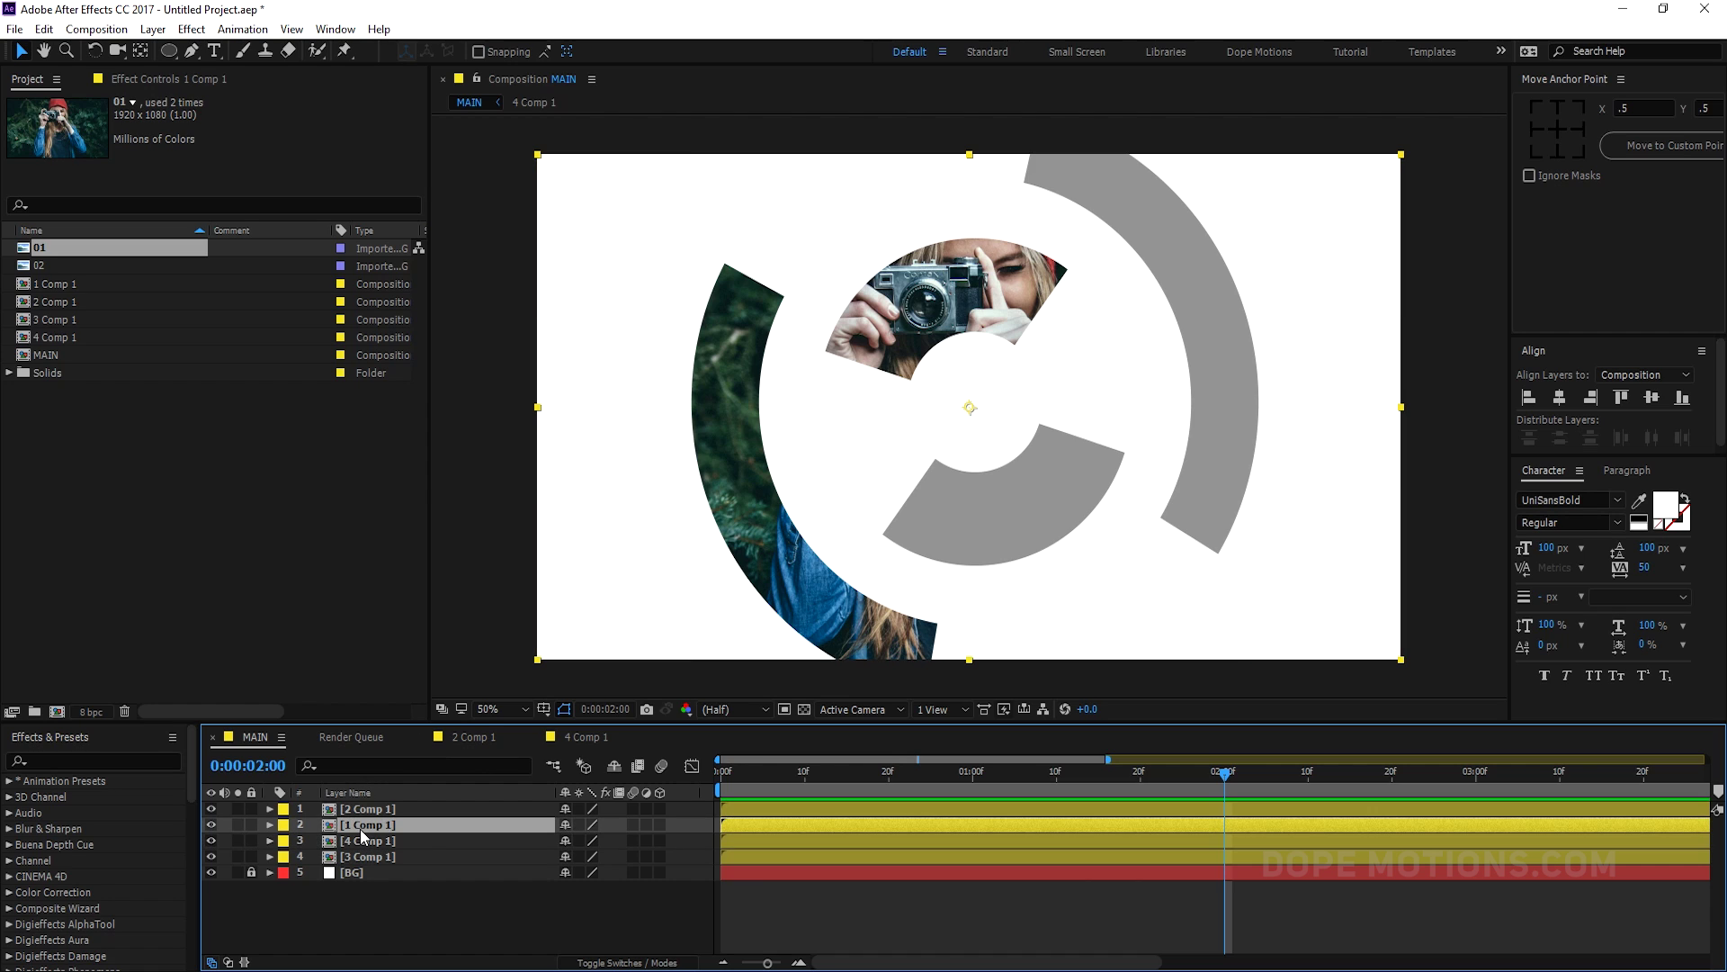
left_click_drag(84, 250, 359, 882)
left_click(651, 824)
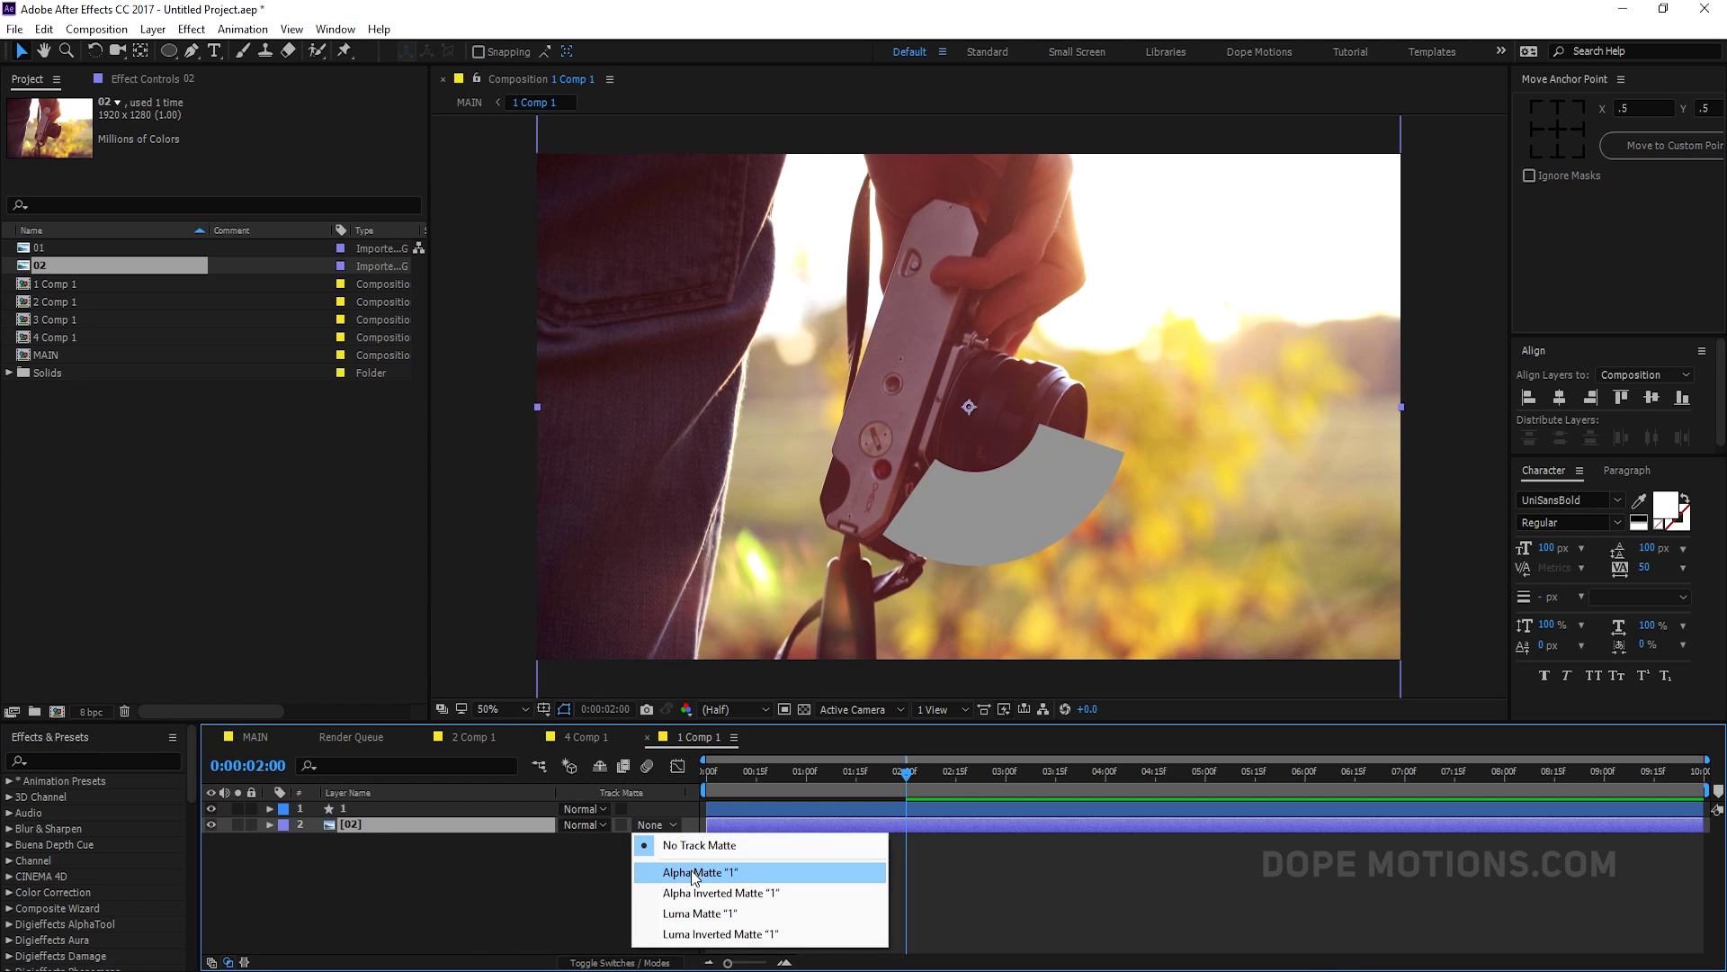
left_click(693, 867)
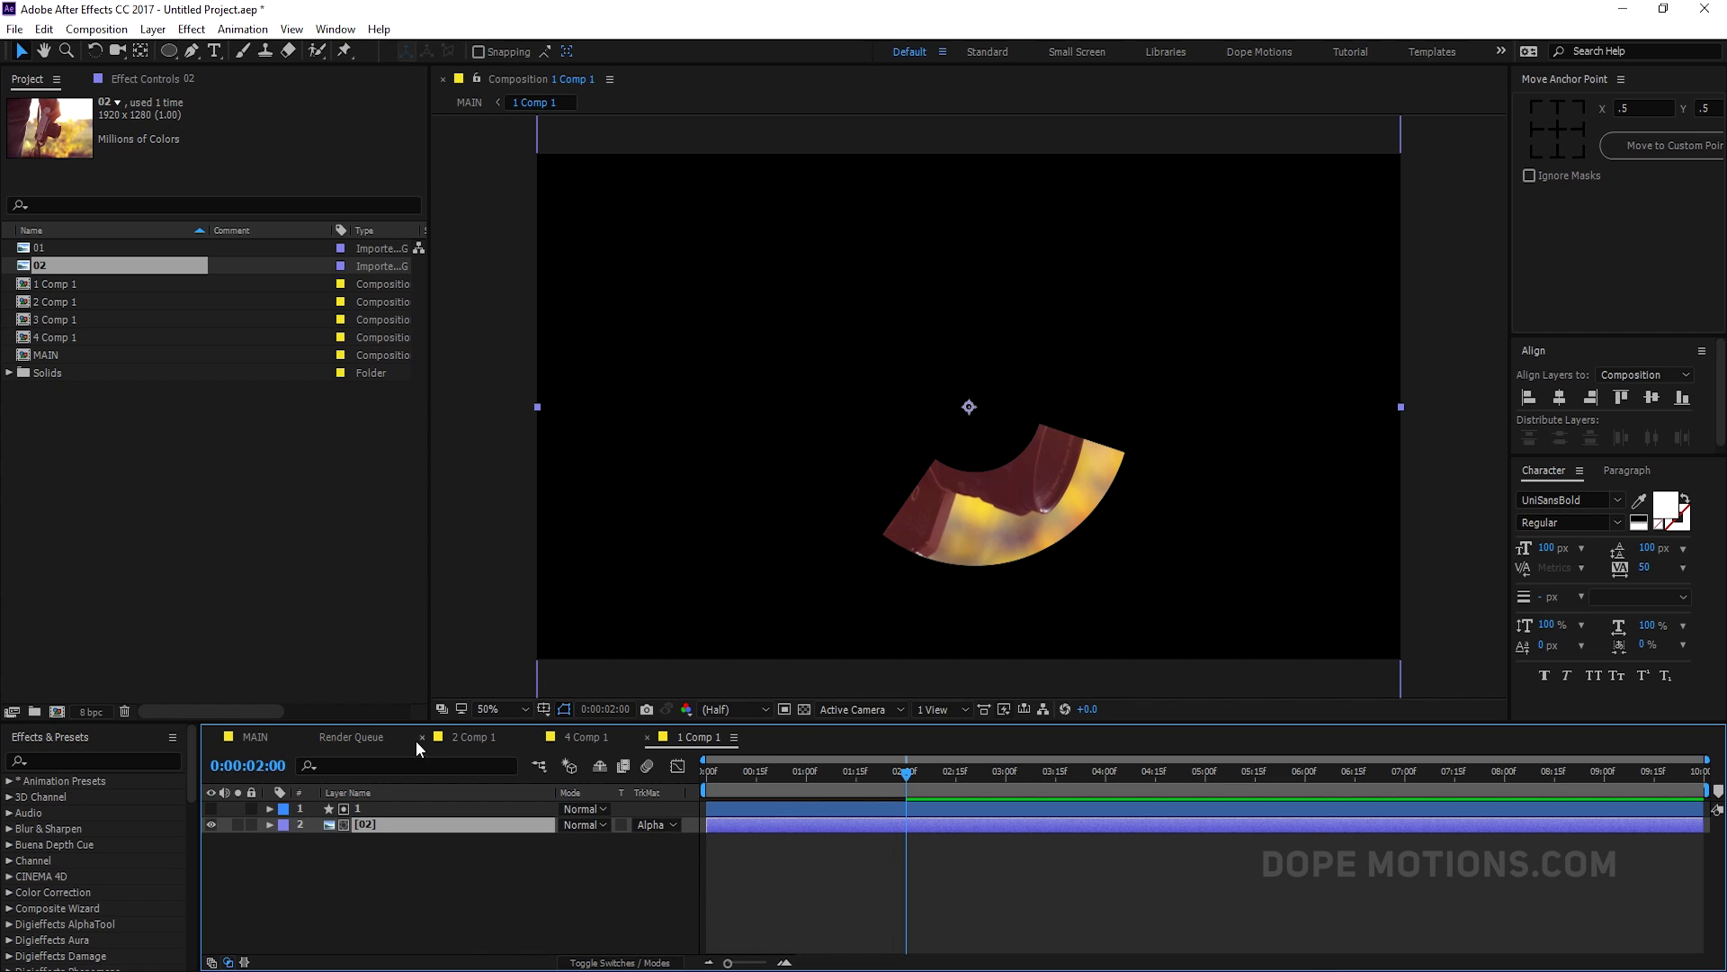
left_click(308, 737)
left_click(239, 735)
- Place image 02 beneath the arc in 3 Comp 1 with track matte Alpha Matte "3", and preview all the rings in MAIN
left_click(341, 857)
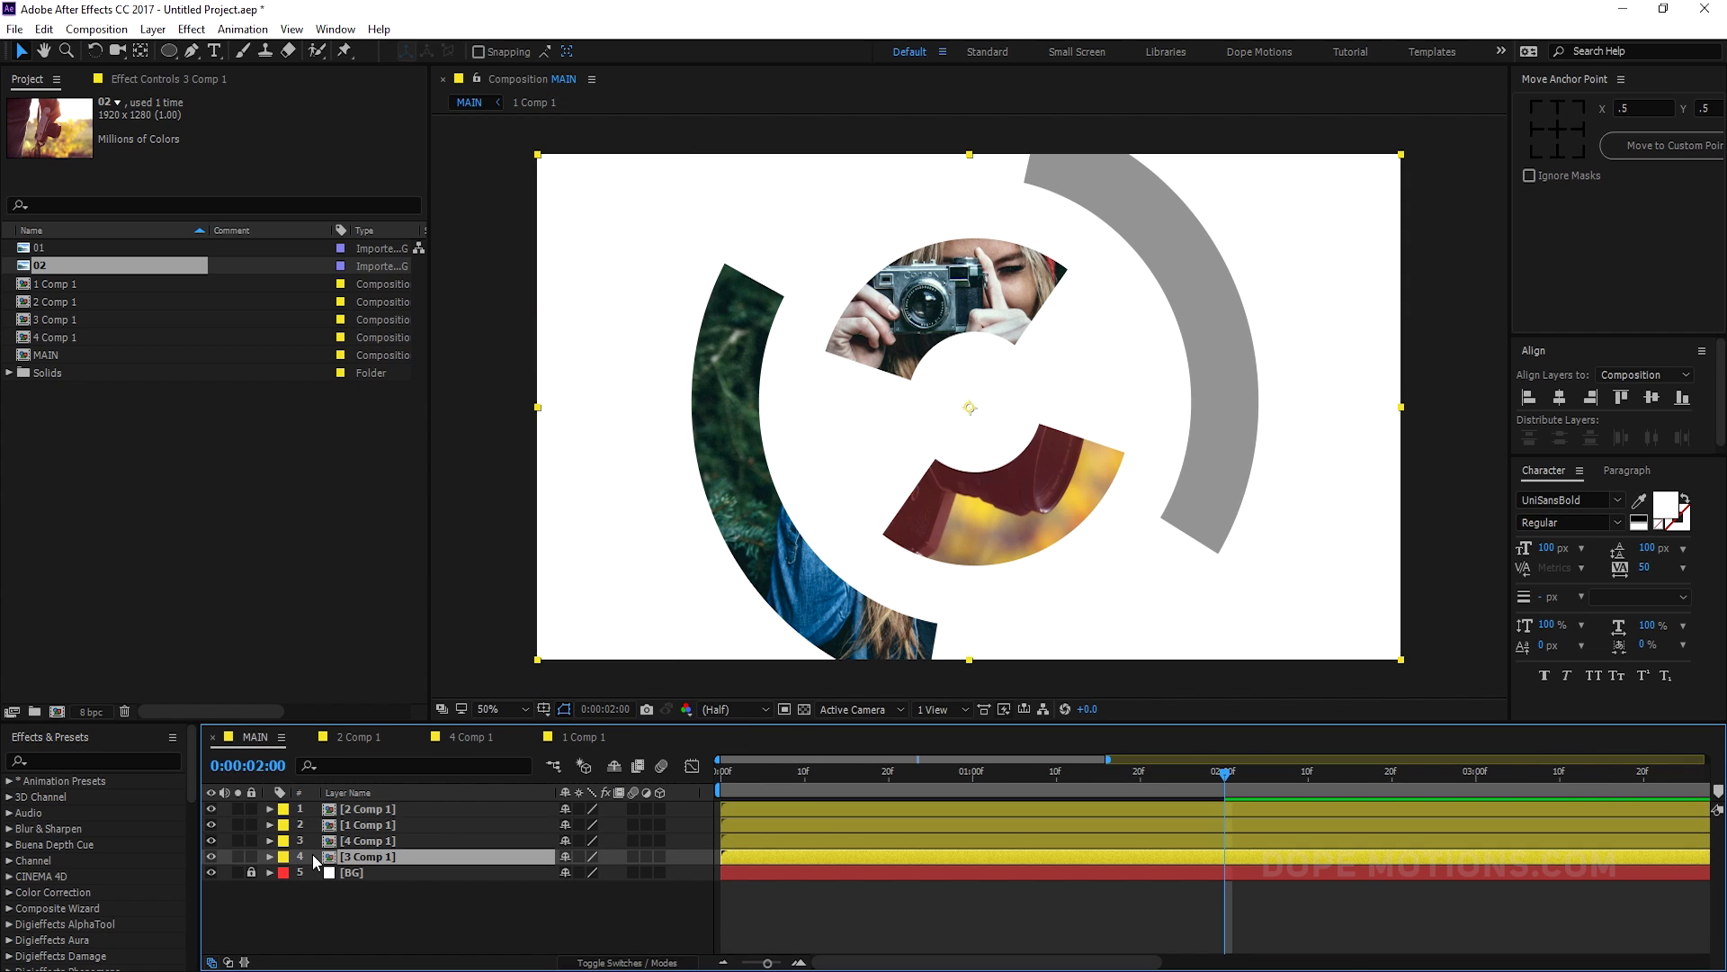
left_click(212, 857)
left_click(211, 856)
double_click(365, 860)
left_click_drag(38, 265, 324, 833)
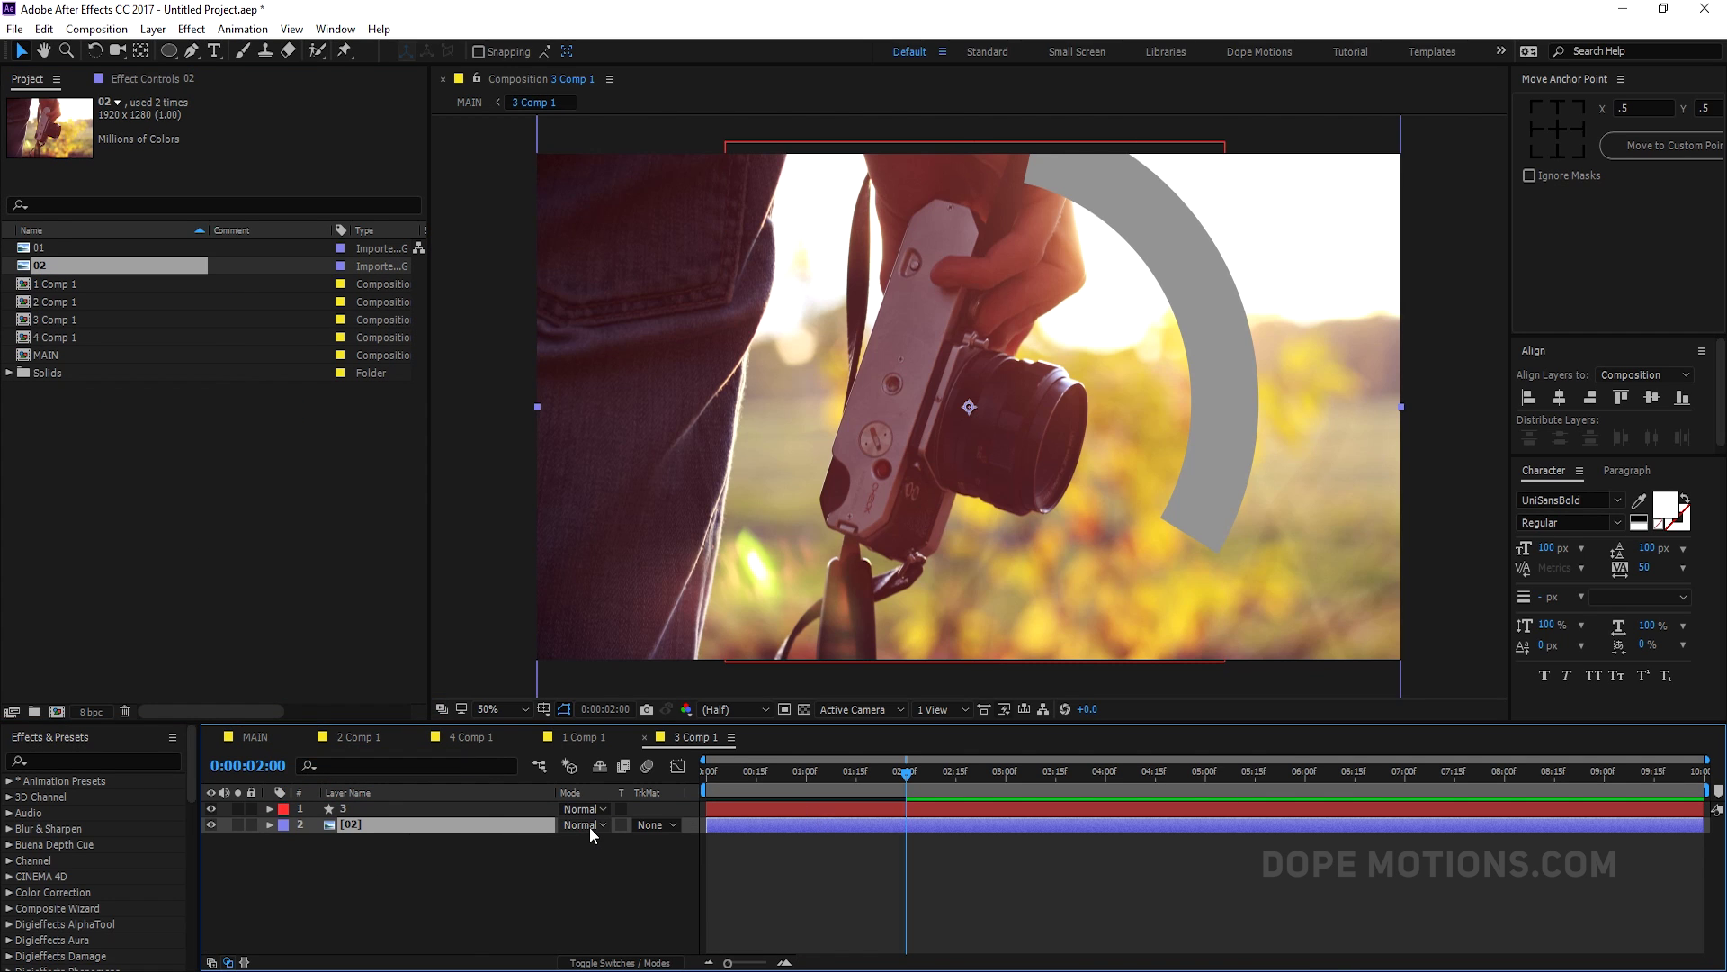
left_click(671, 833)
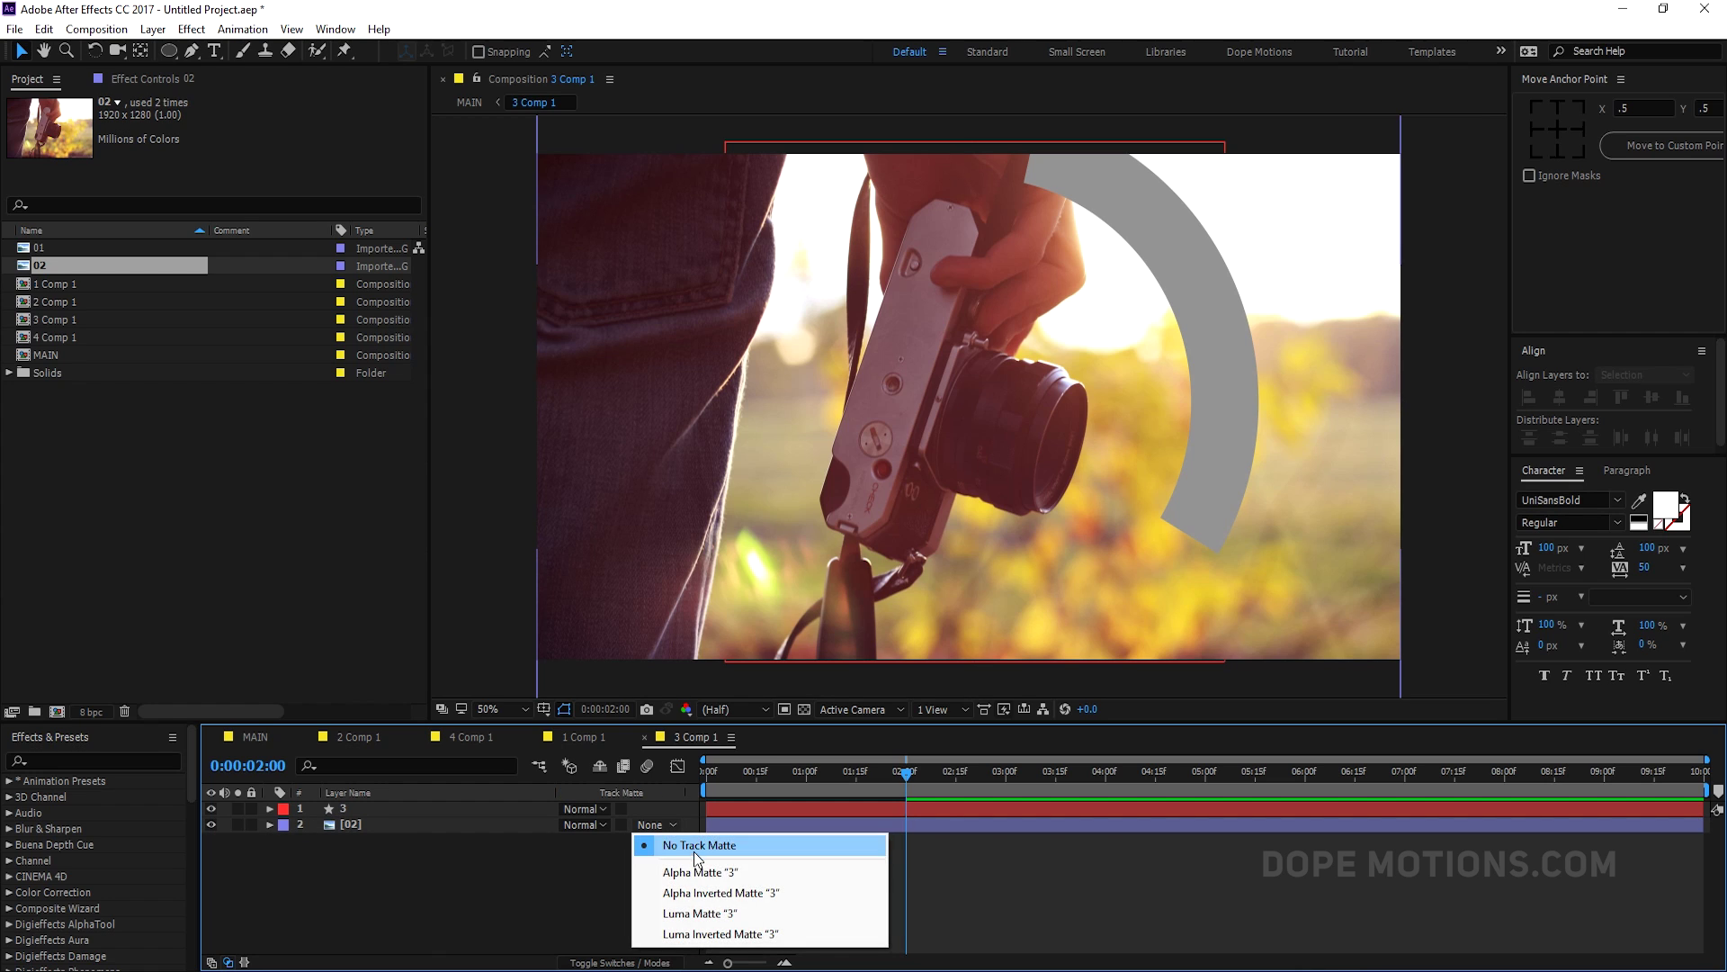
left_click(679, 871)
left_click(256, 737)
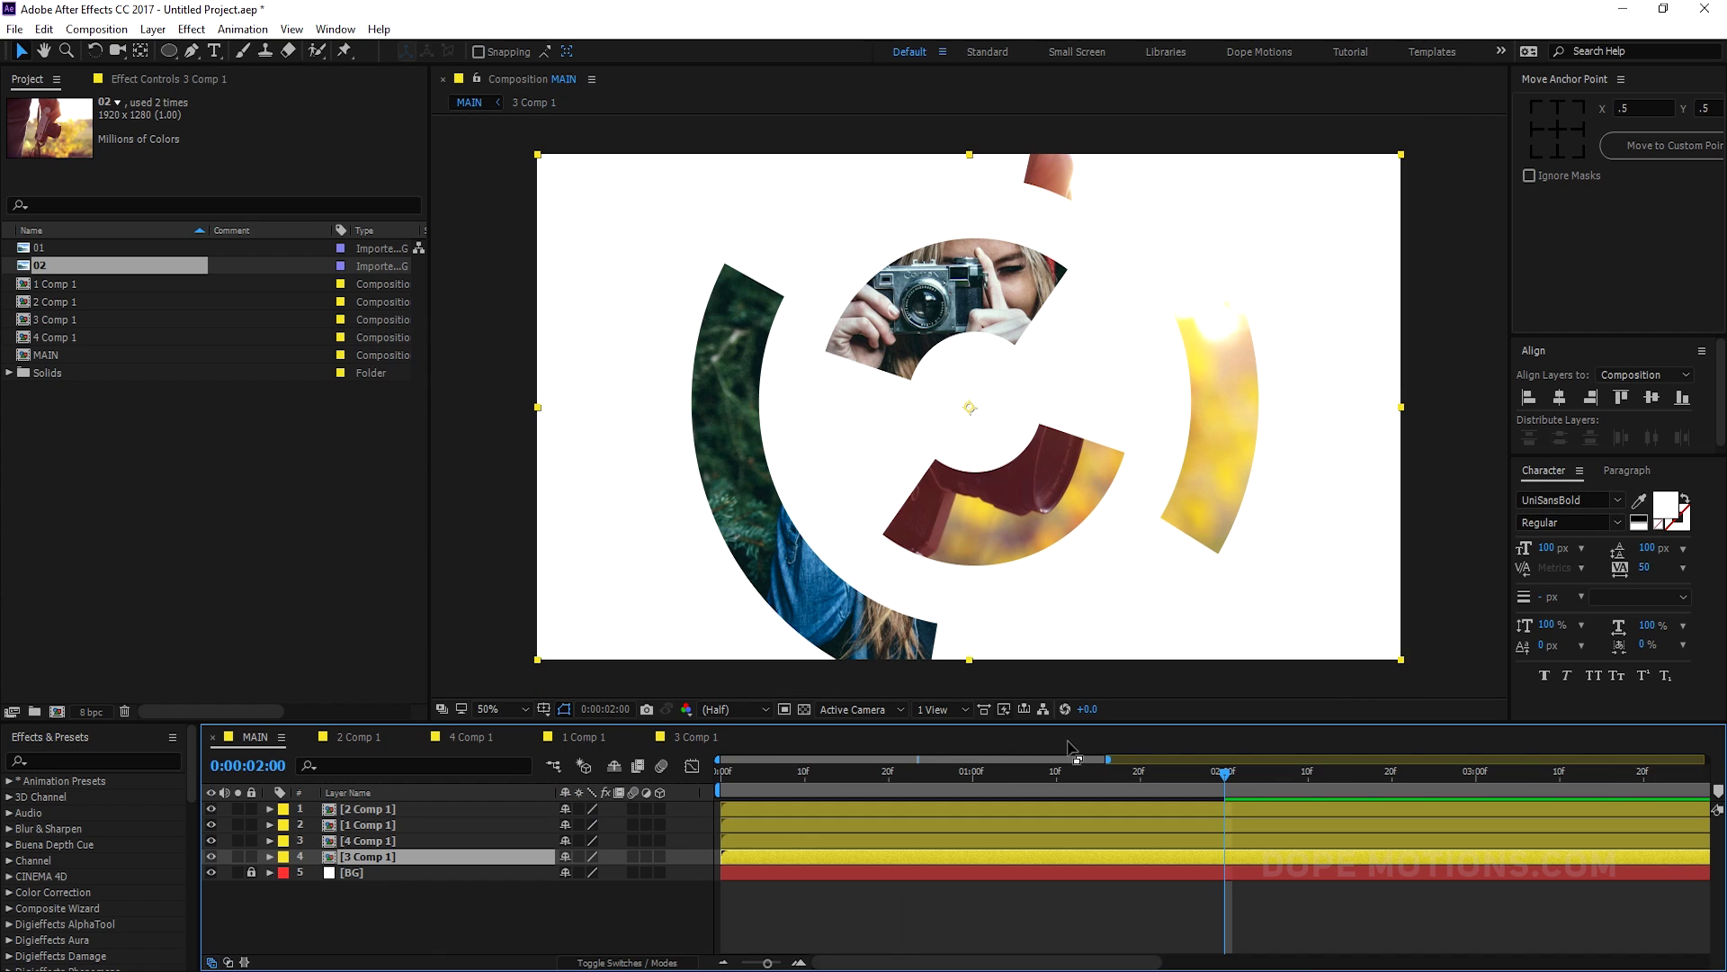
left_click_drag(749, 765, 1208, 801)
- Copy the shape layer 3 from 3 Comp 1 into MAIN and make it visible
left_click(386, 894)
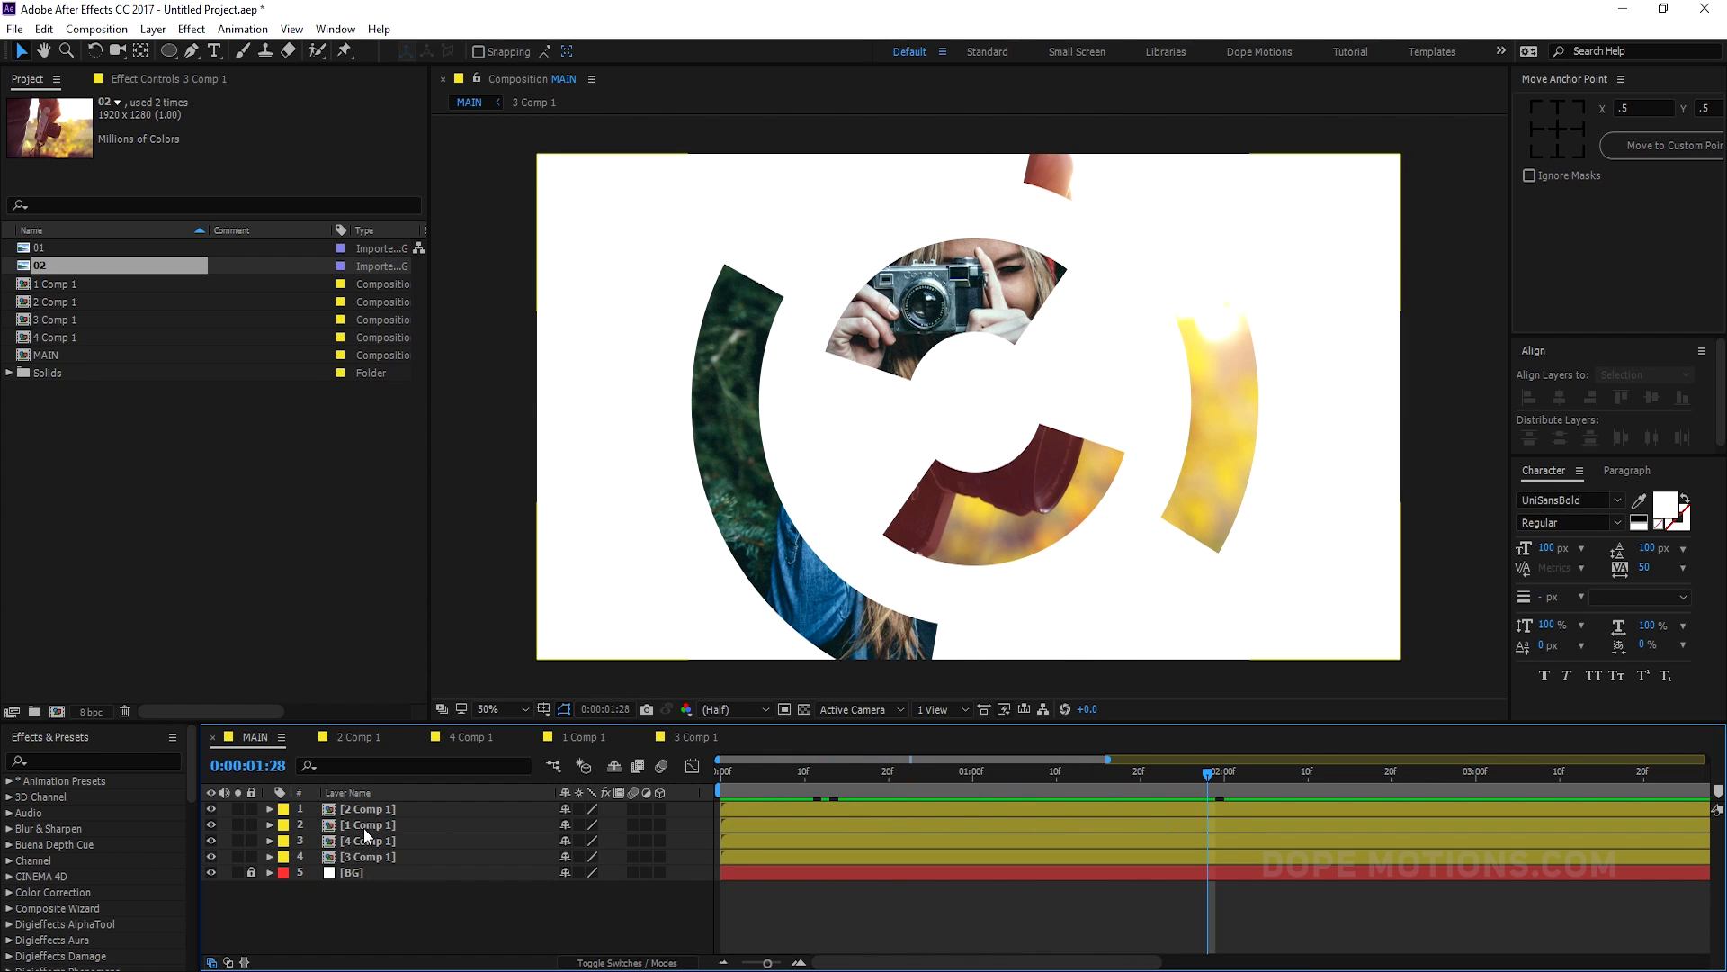
double_click(353, 857)
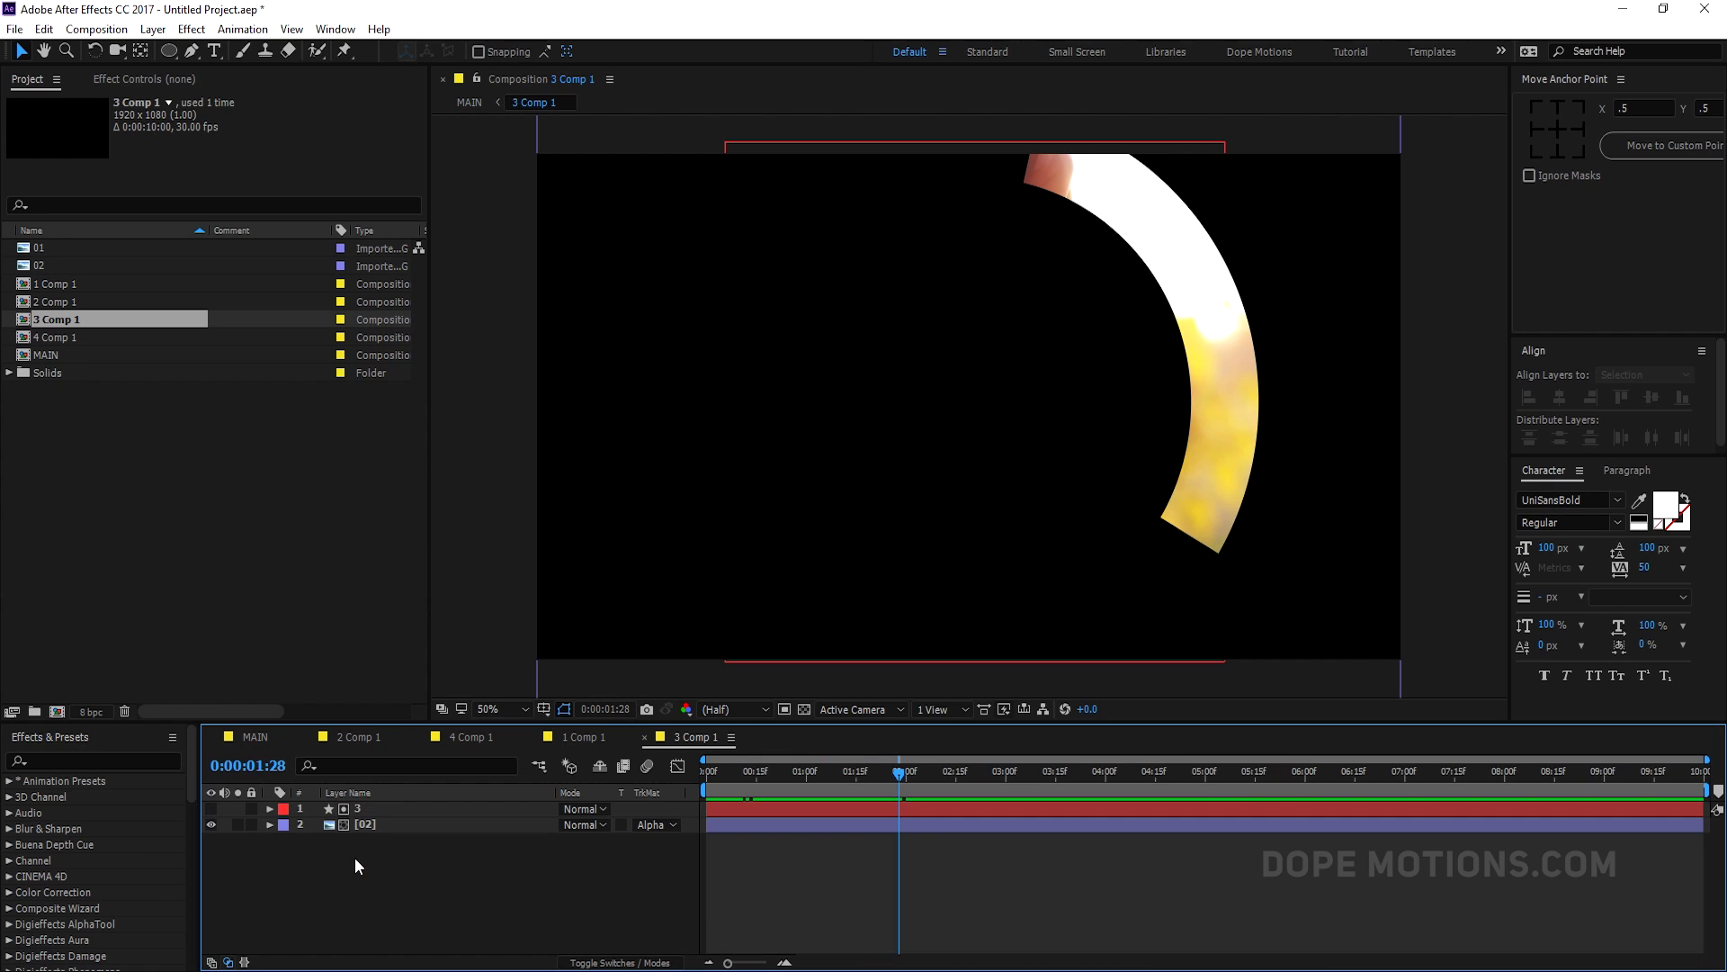
left_click(365, 809)
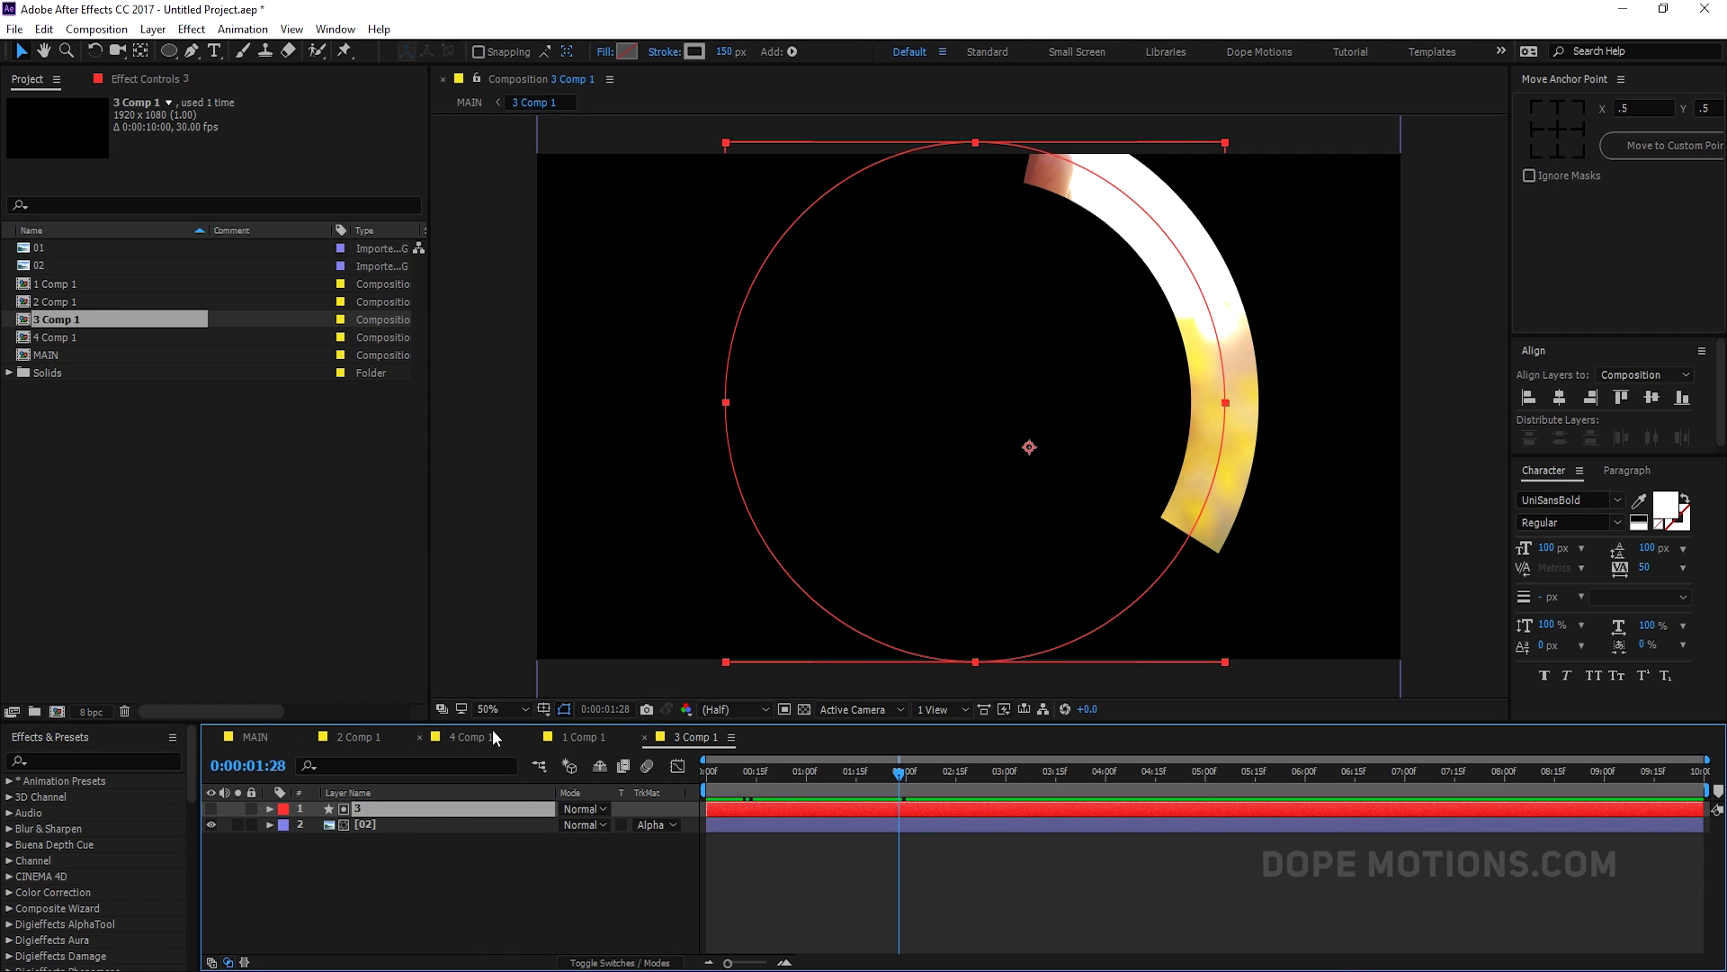
left_click(255, 737)
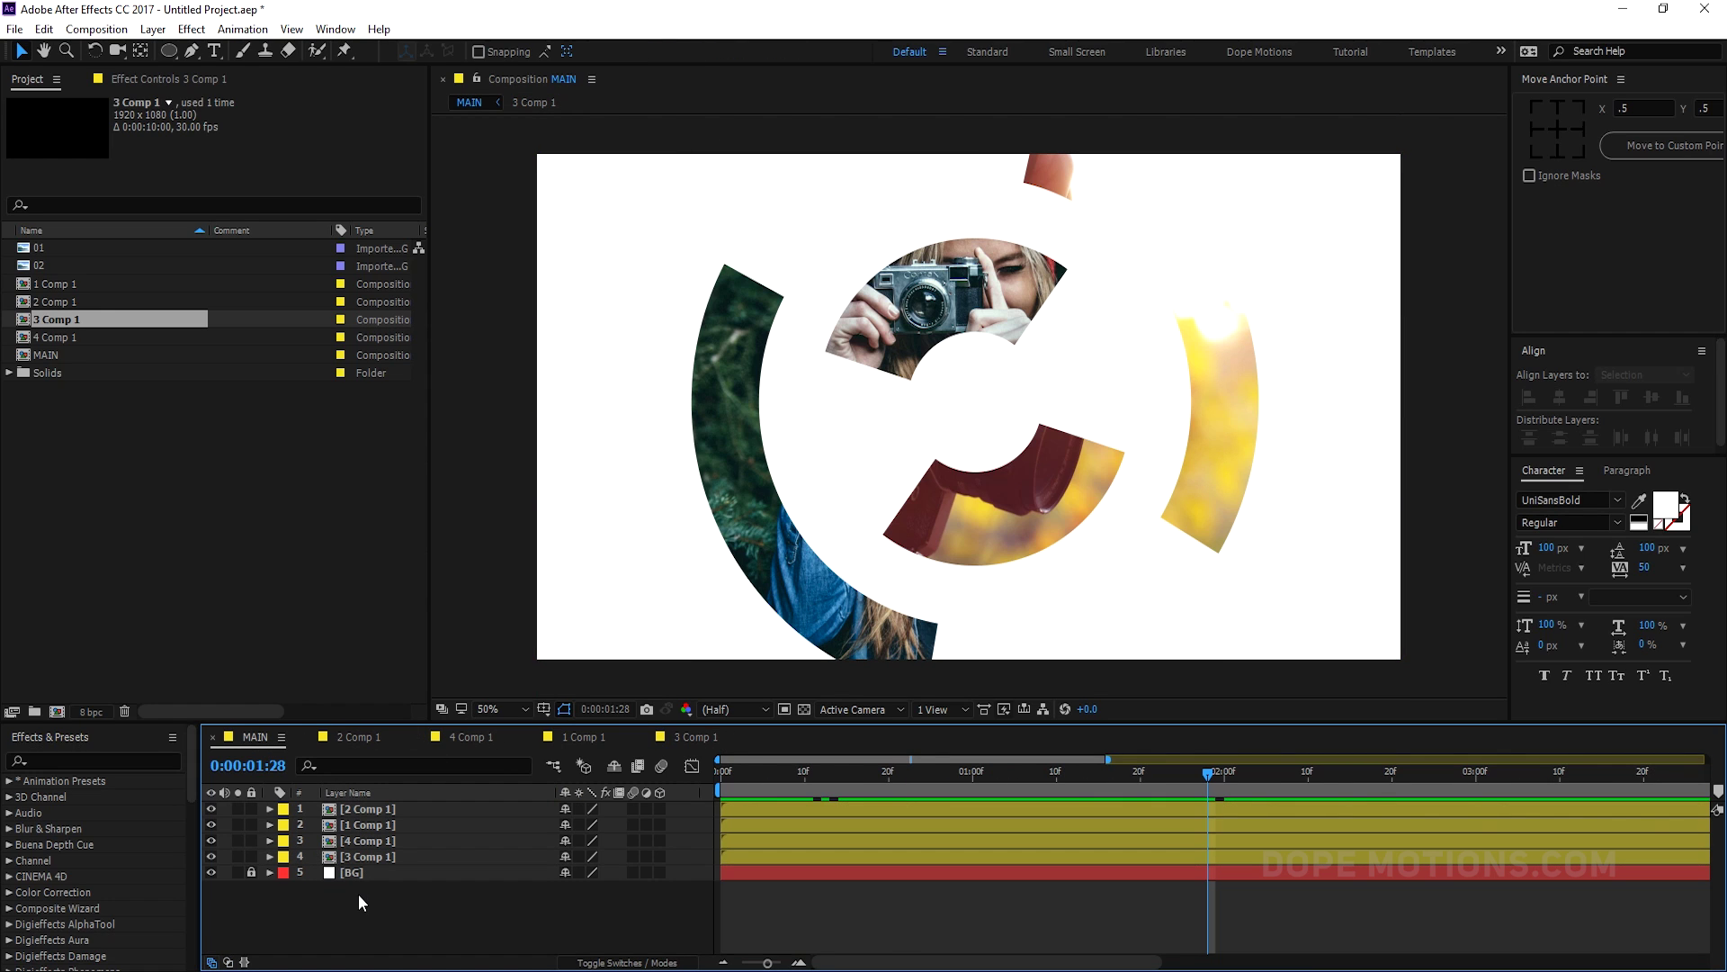
key("ctrl+v")
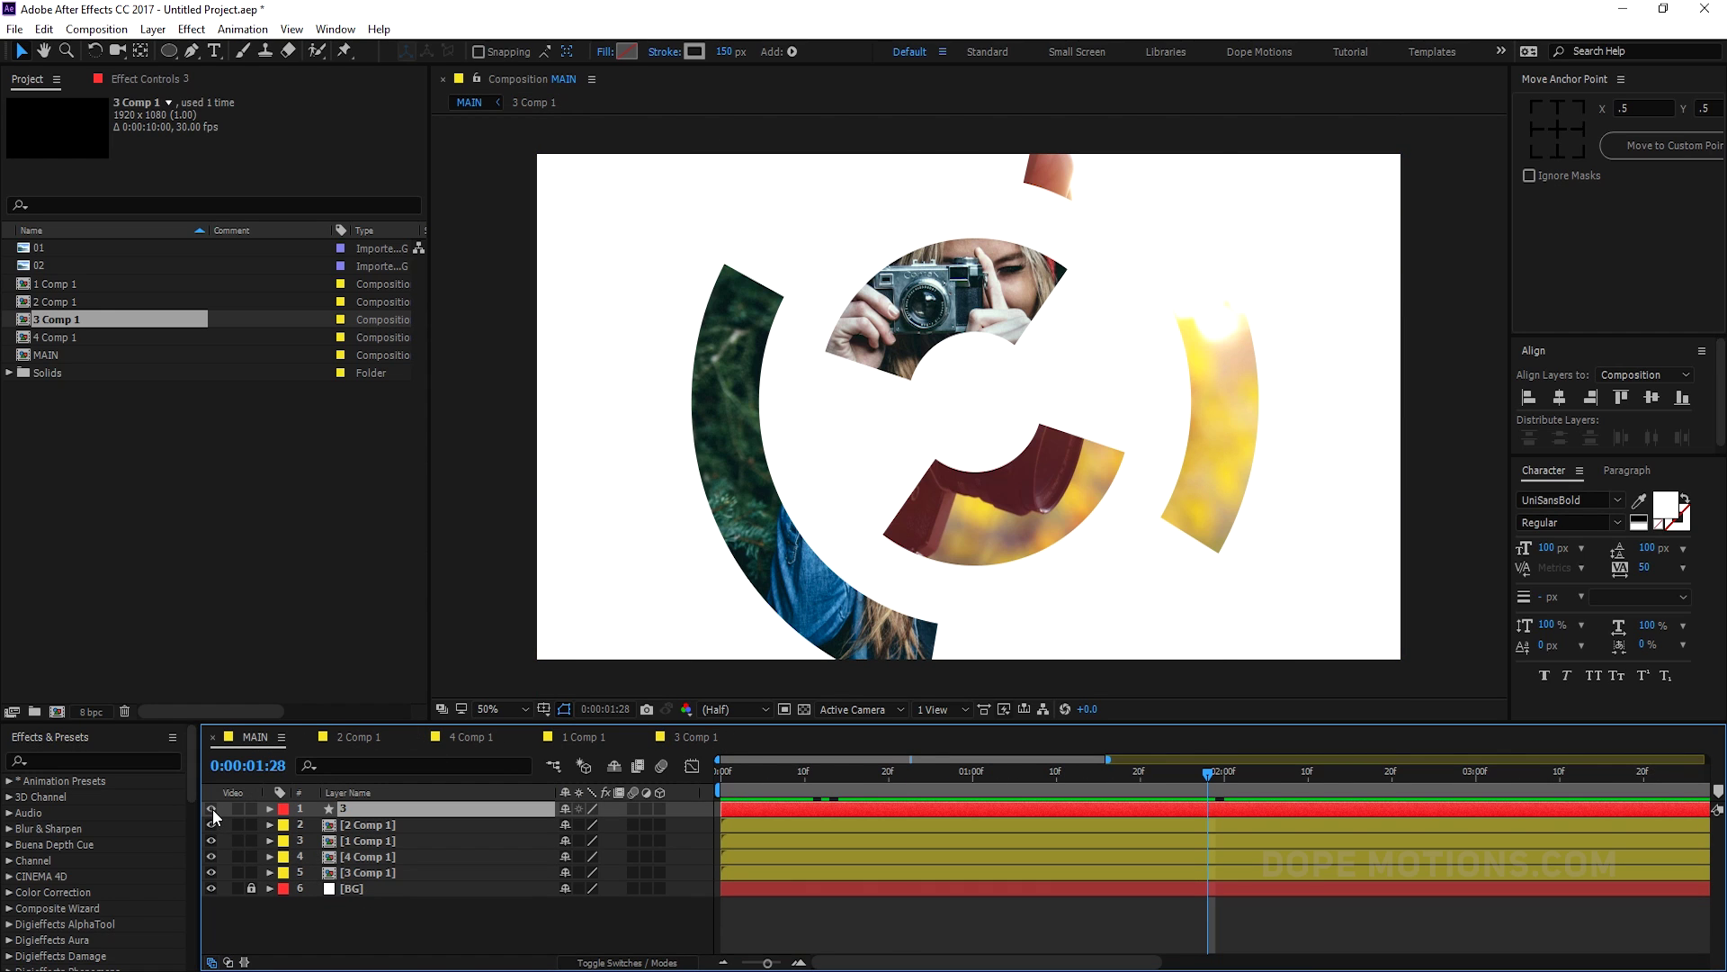
- Set the stroke width of shape layer 3 in MAIN to 2 px and enlarge its ellipse size to 1296
left_click(727, 51)
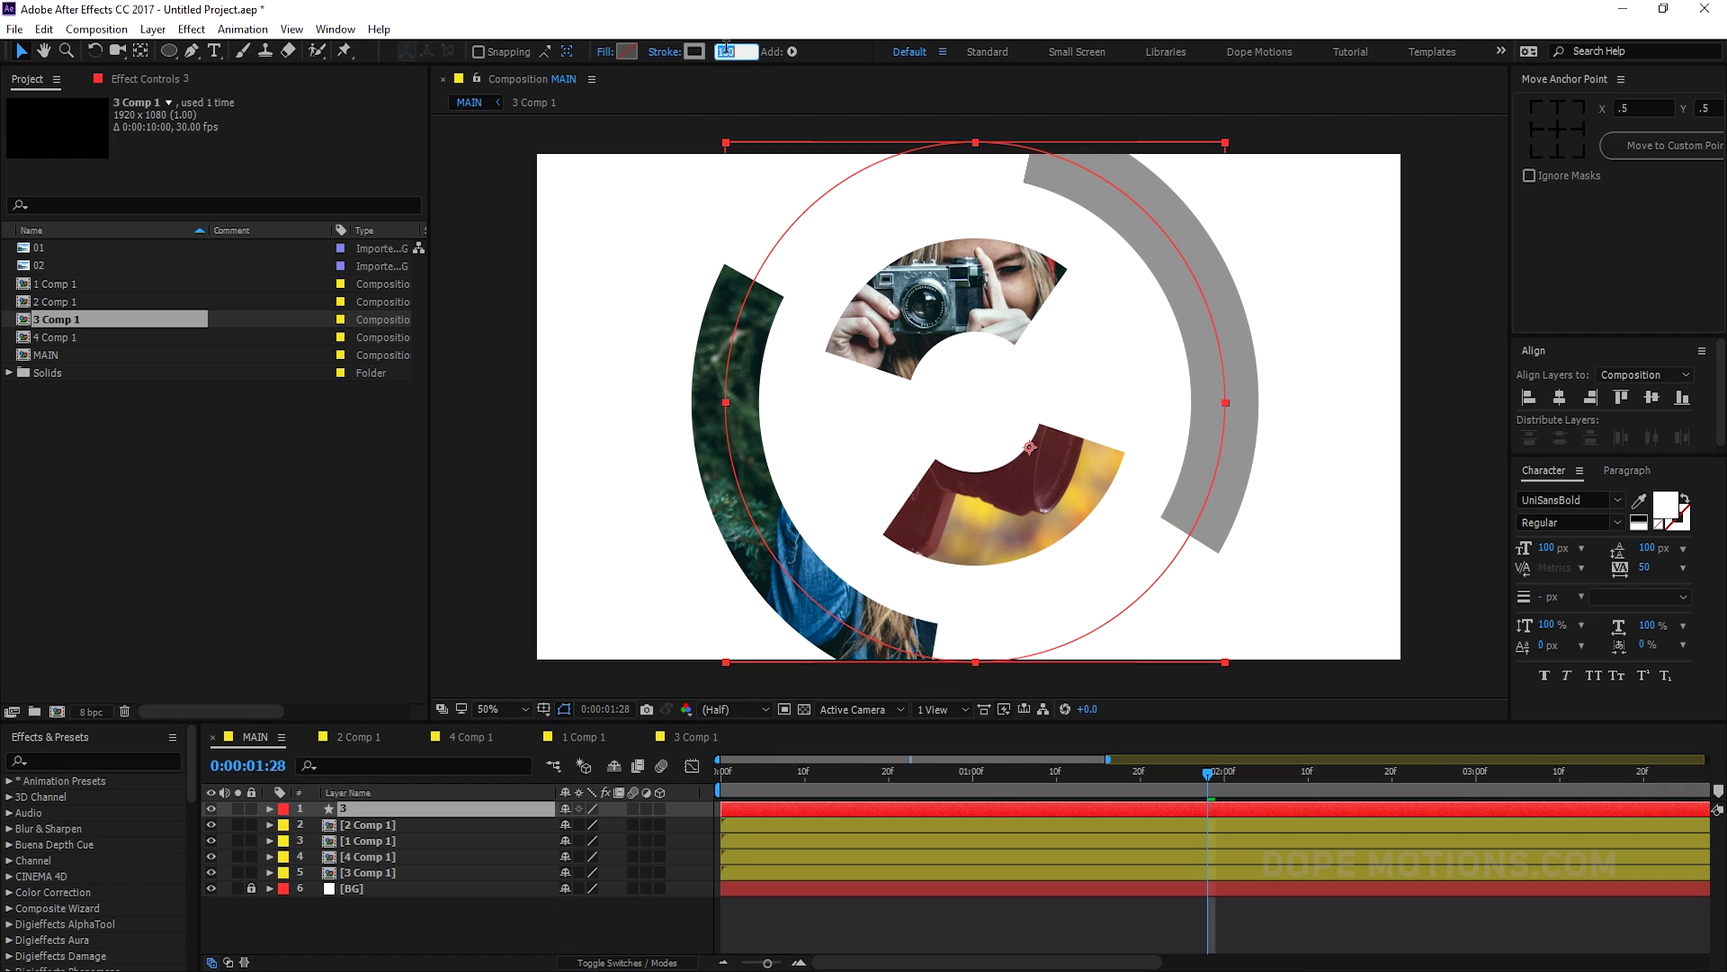
type("2")
key("Return")
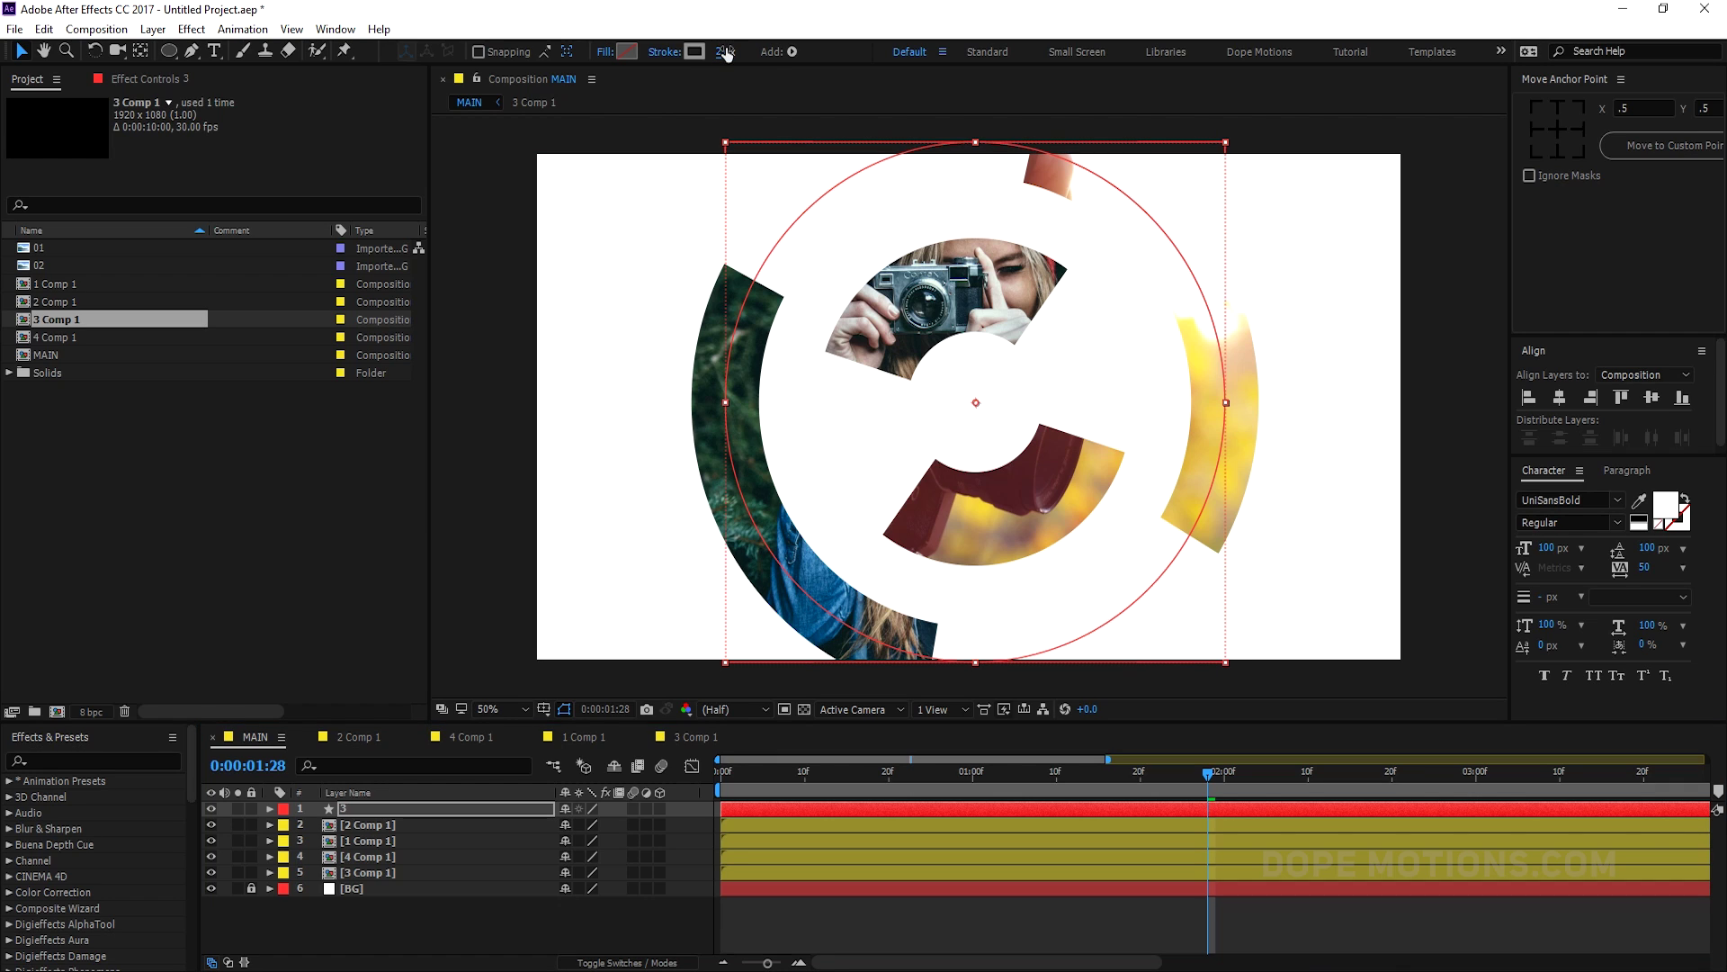
key("u")
key("u")
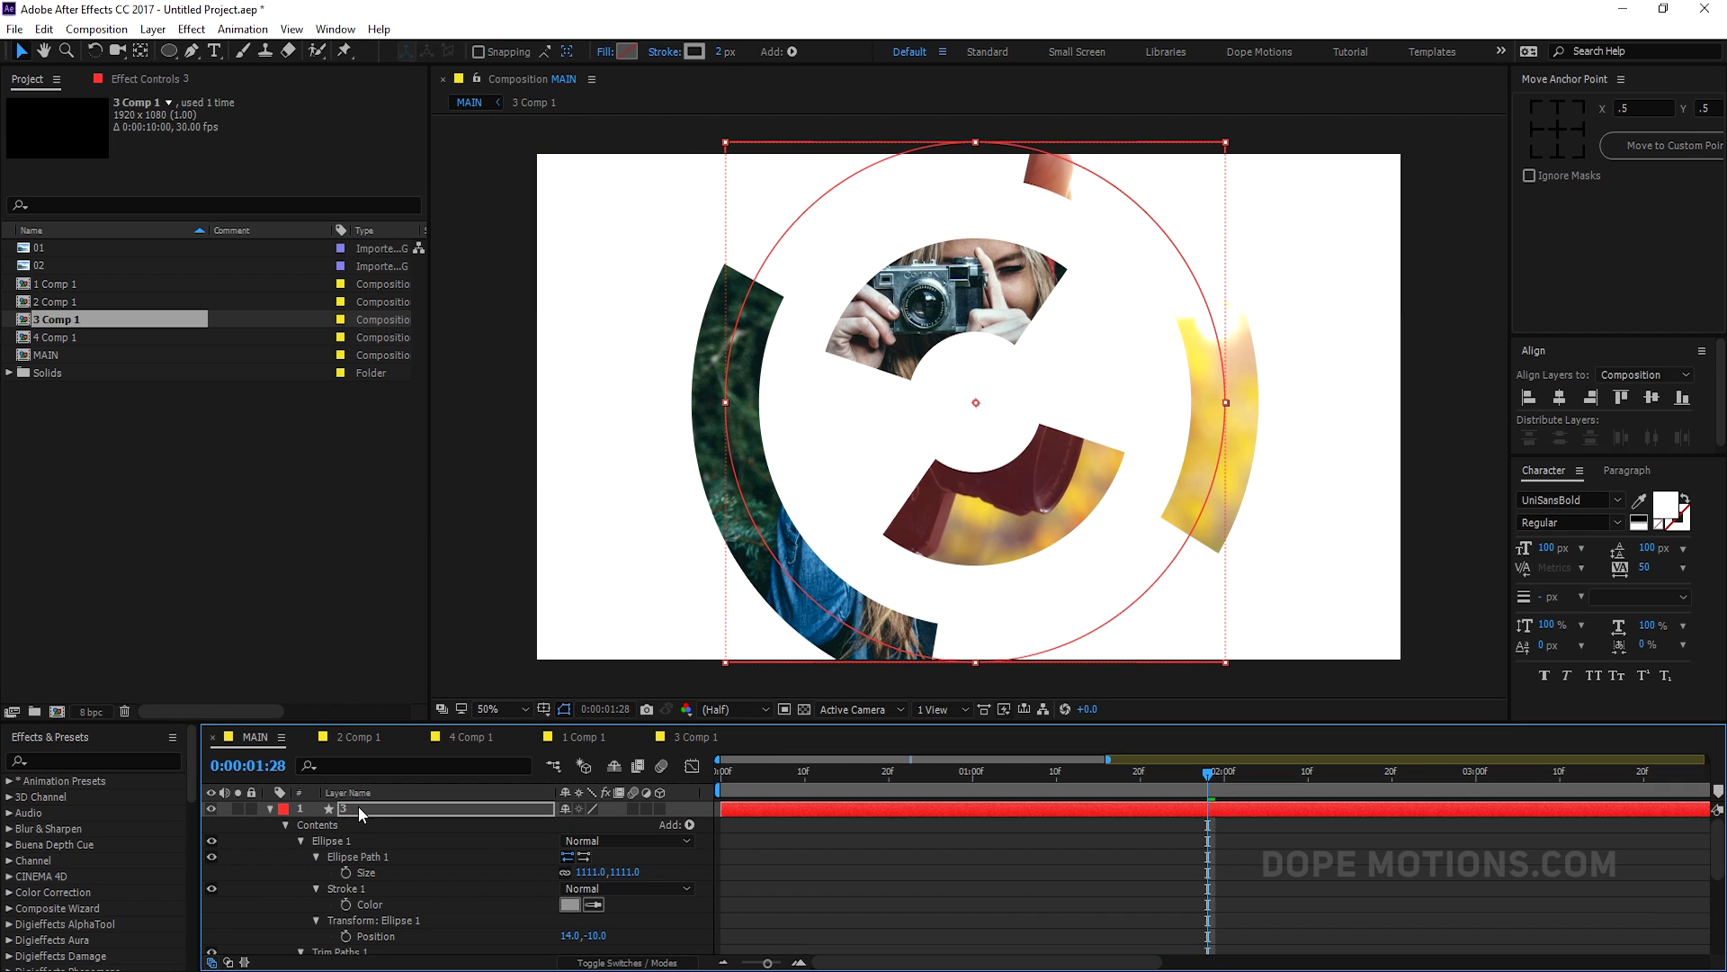
left_click_drag(607, 871, 786, 877)
left_click(786, 877)
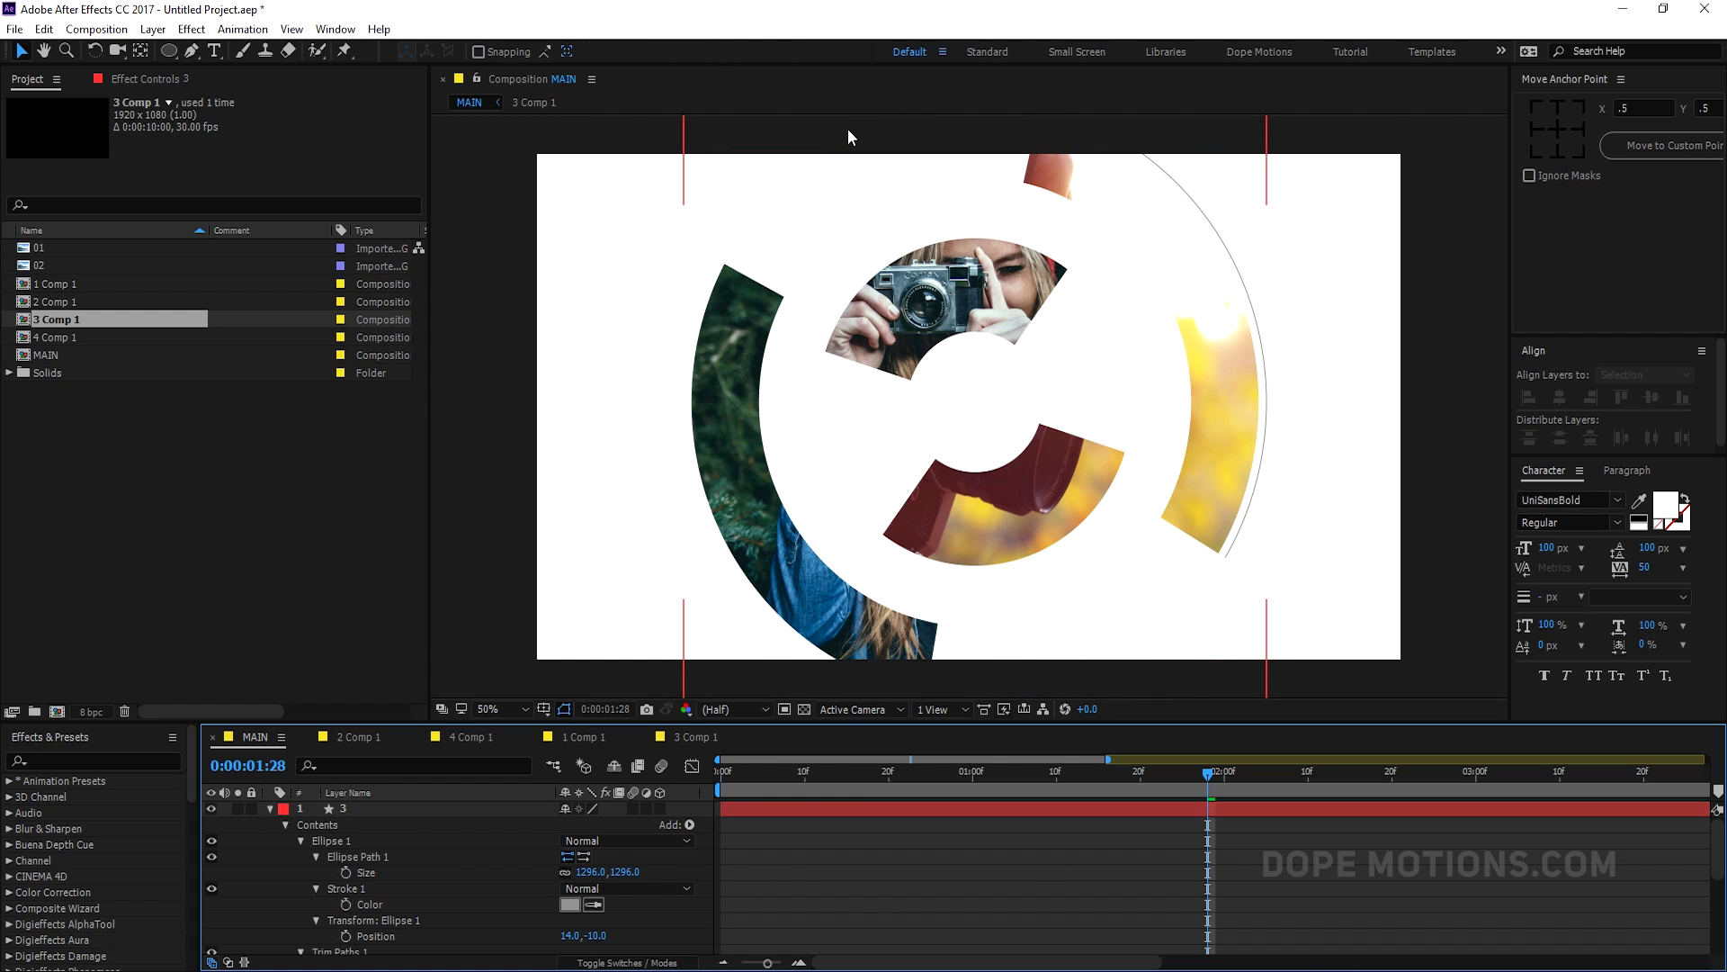
- Set the stroke width of shape layer 3 to 3 px and the preview resolution to Full
left_click(358, 810)
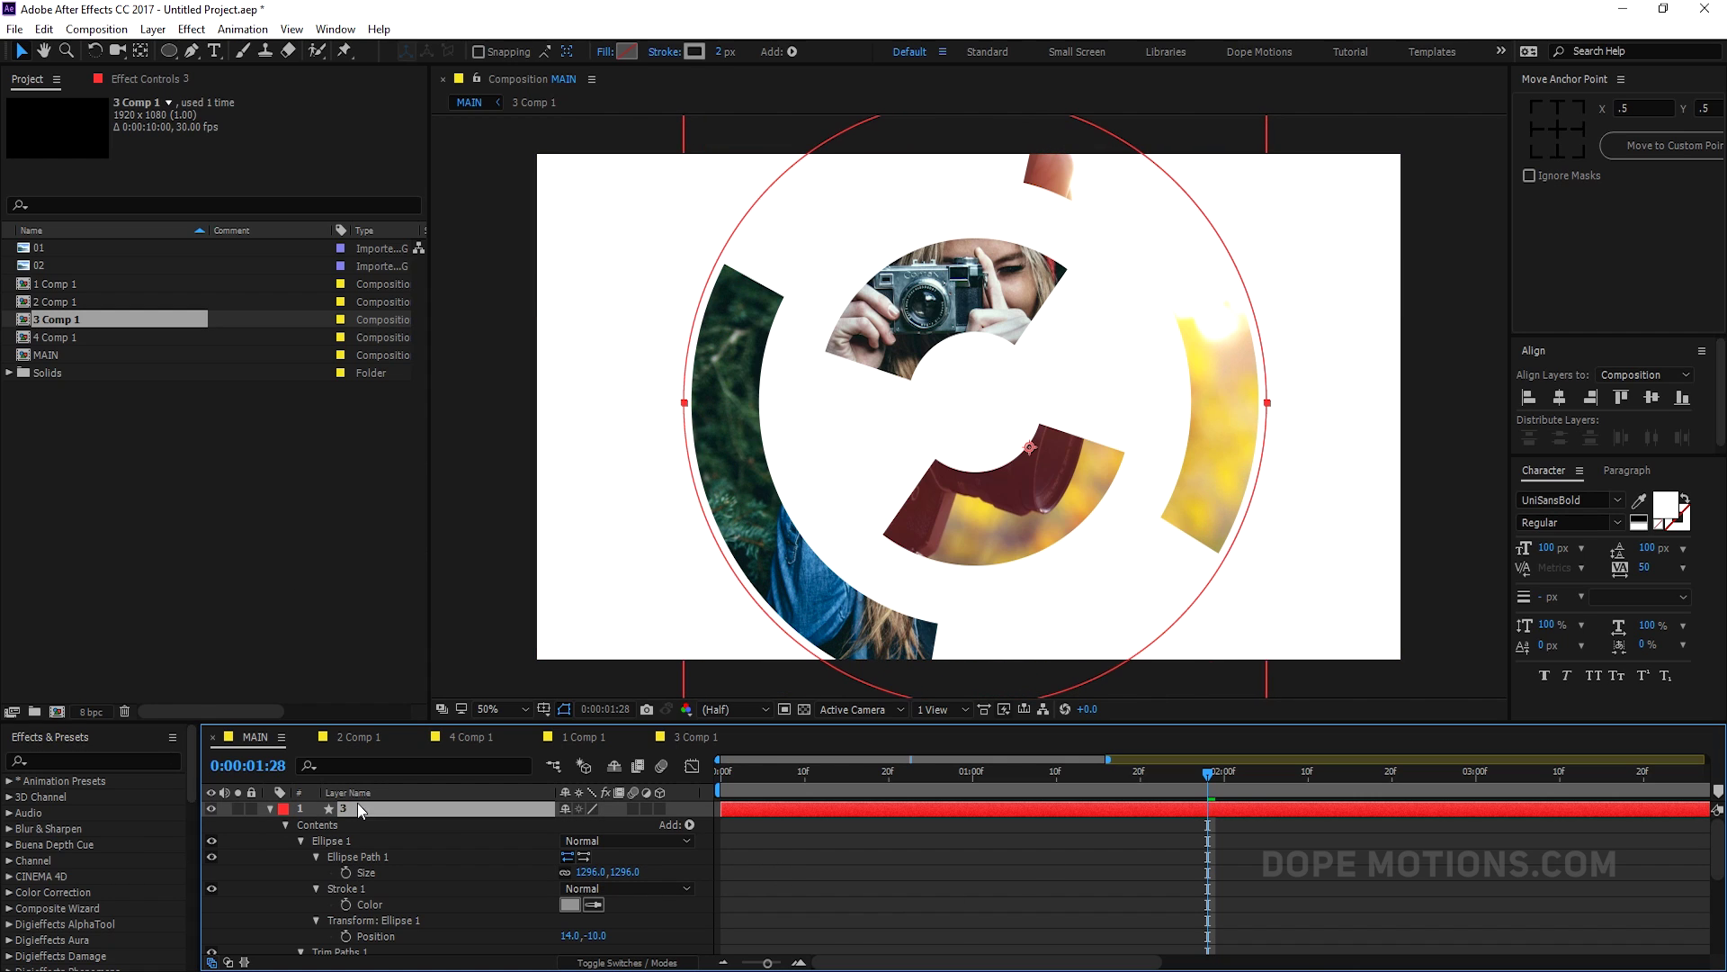
left_click(723, 51)
type("3")
key("Return")
left_click(730, 710)
left_click(736, 758)
left_click(900, 881)
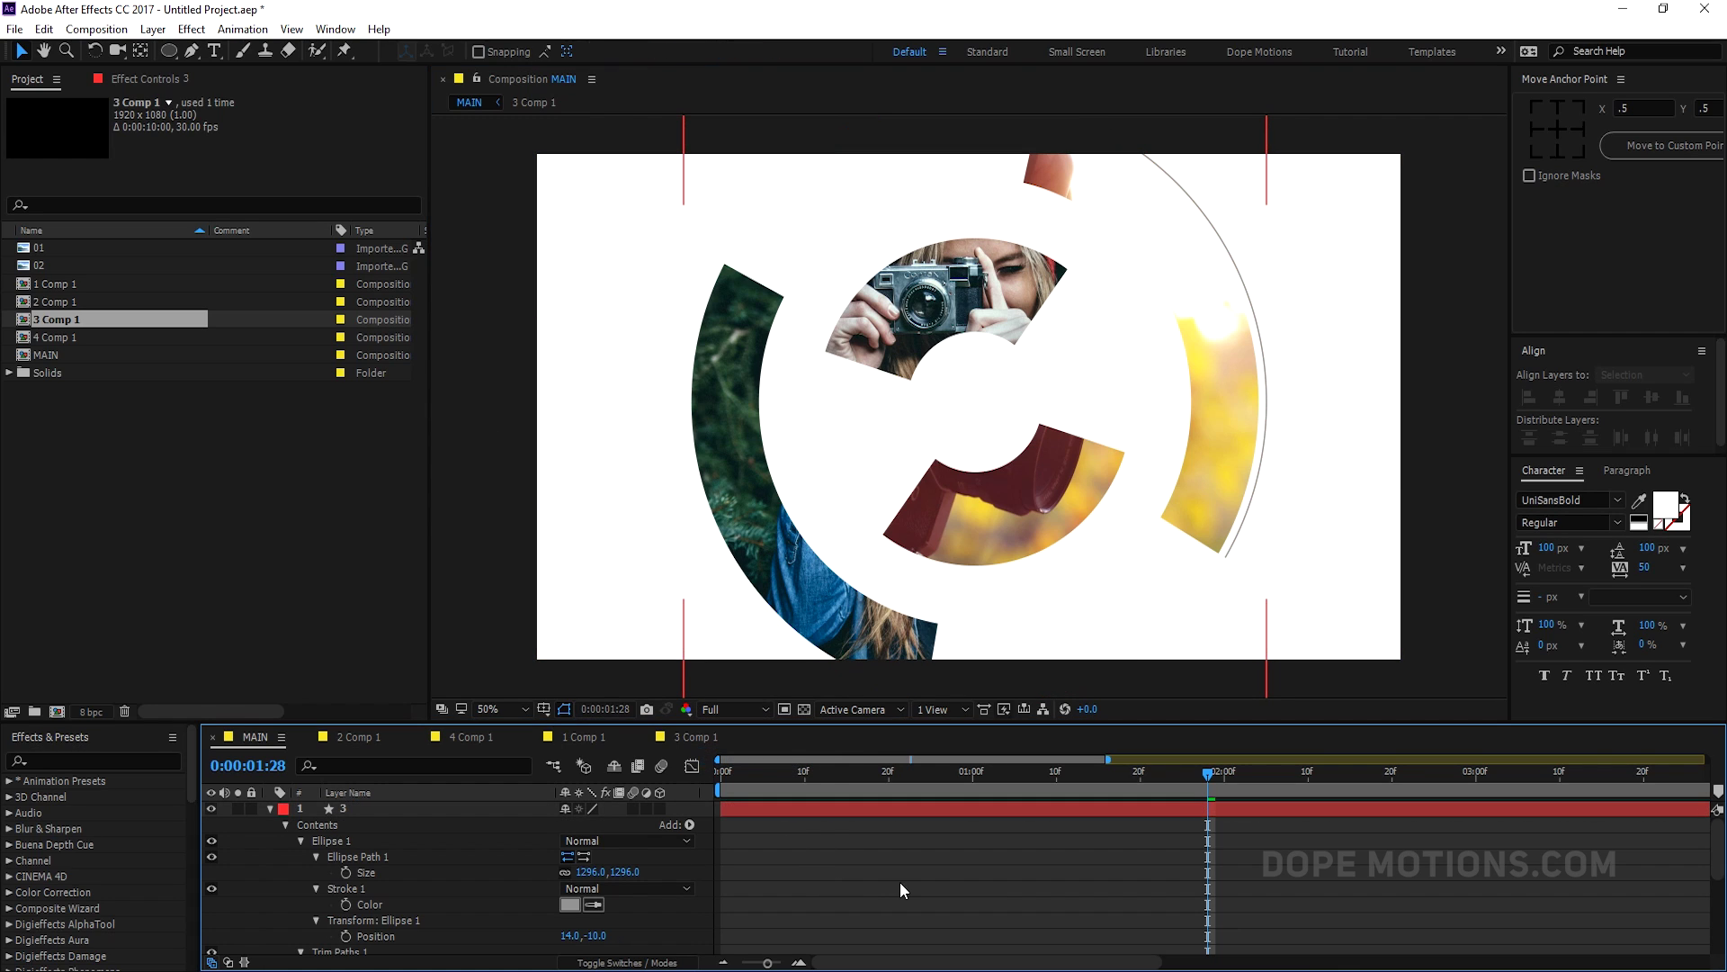
- Try rotating shape layer 3 and undo the rotation
left_click(349, 806)
key("r")
left_click_drag(583, 824, 637, 824)
key("ctrl+z")
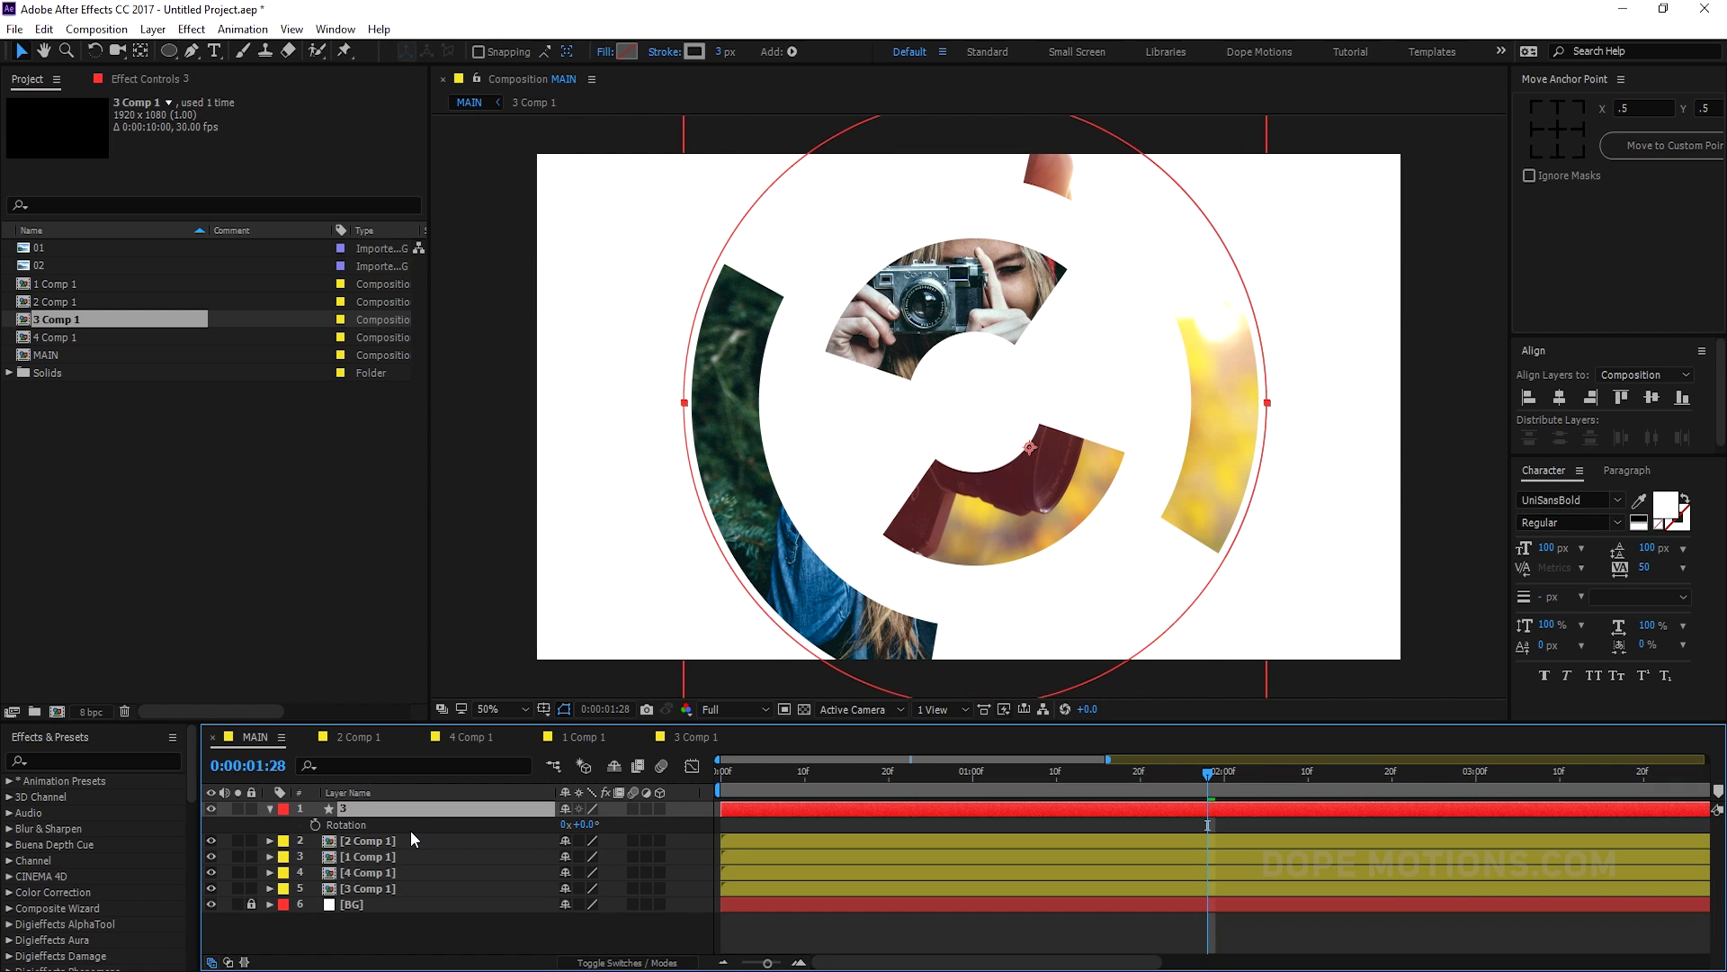
- Center the anchor point of shape layer 3 and set its Trim Paths offset to -53°
left_click(1559, 130)
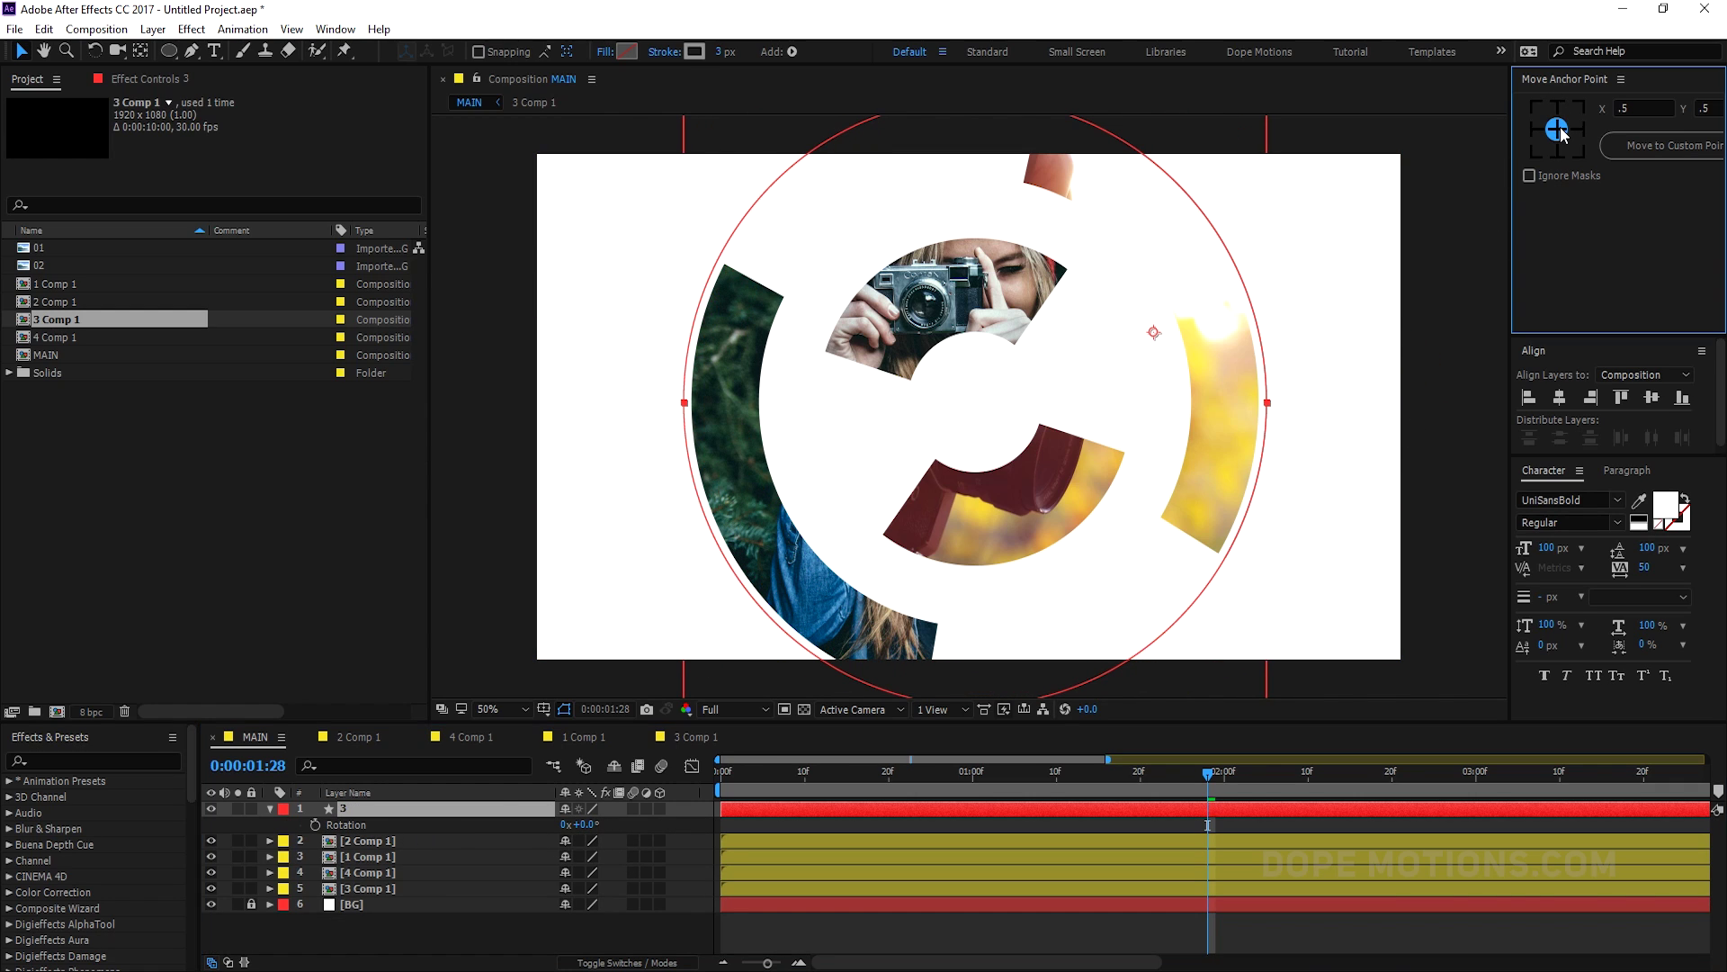
left_click(376, 806)
key("u")
key("u")
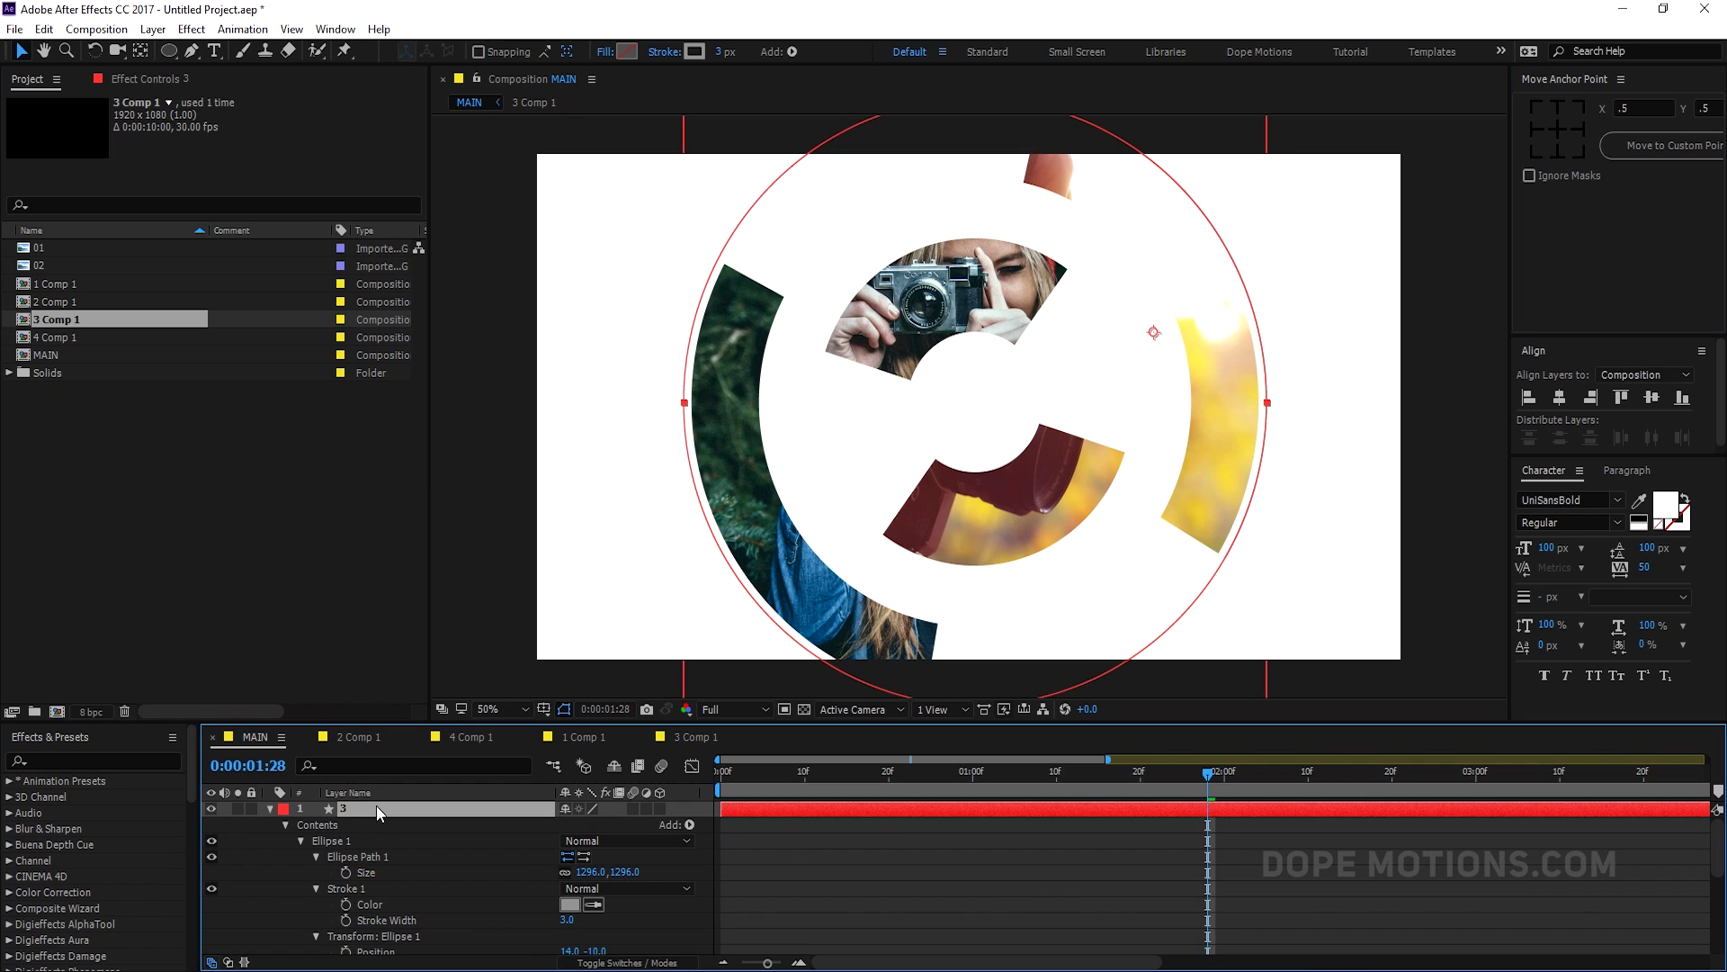
scroll(385, 893, "down", 5)
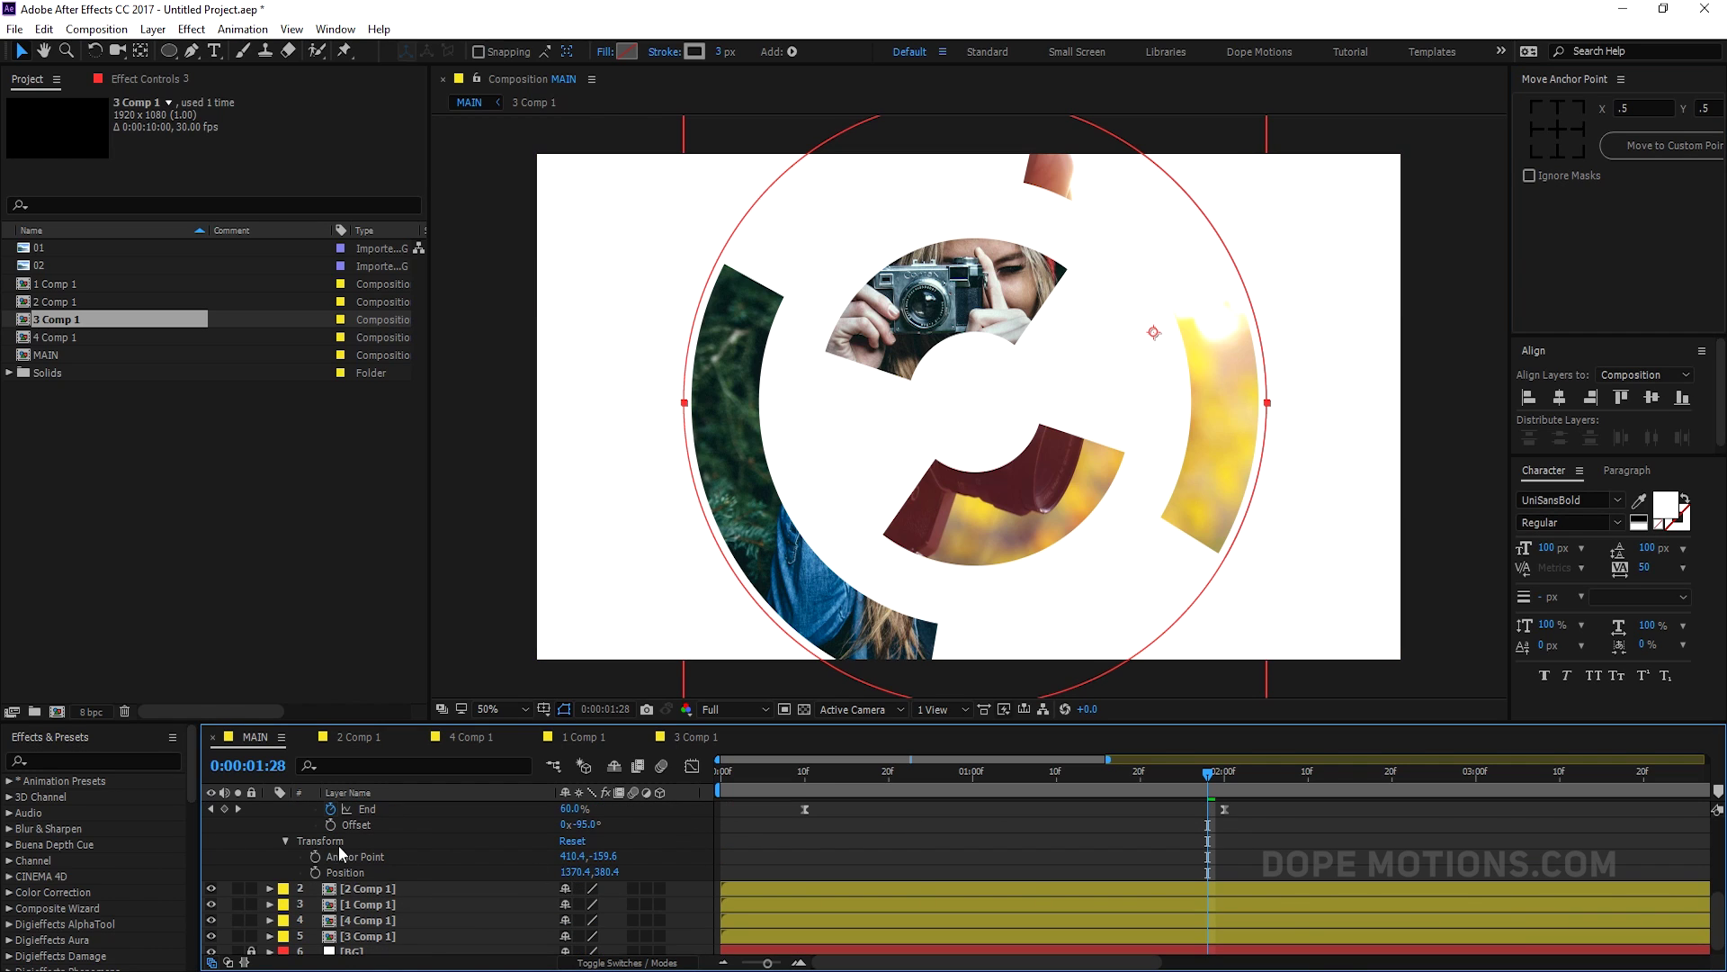
mouse_move(581, 824)
left_mouse_down()
mouse_move(641, 824)
mouse_move(616, 861)
mouse_move(549, 824)
mouse_move(565, 824)
left_mouse_up()
key("ctrl+z")
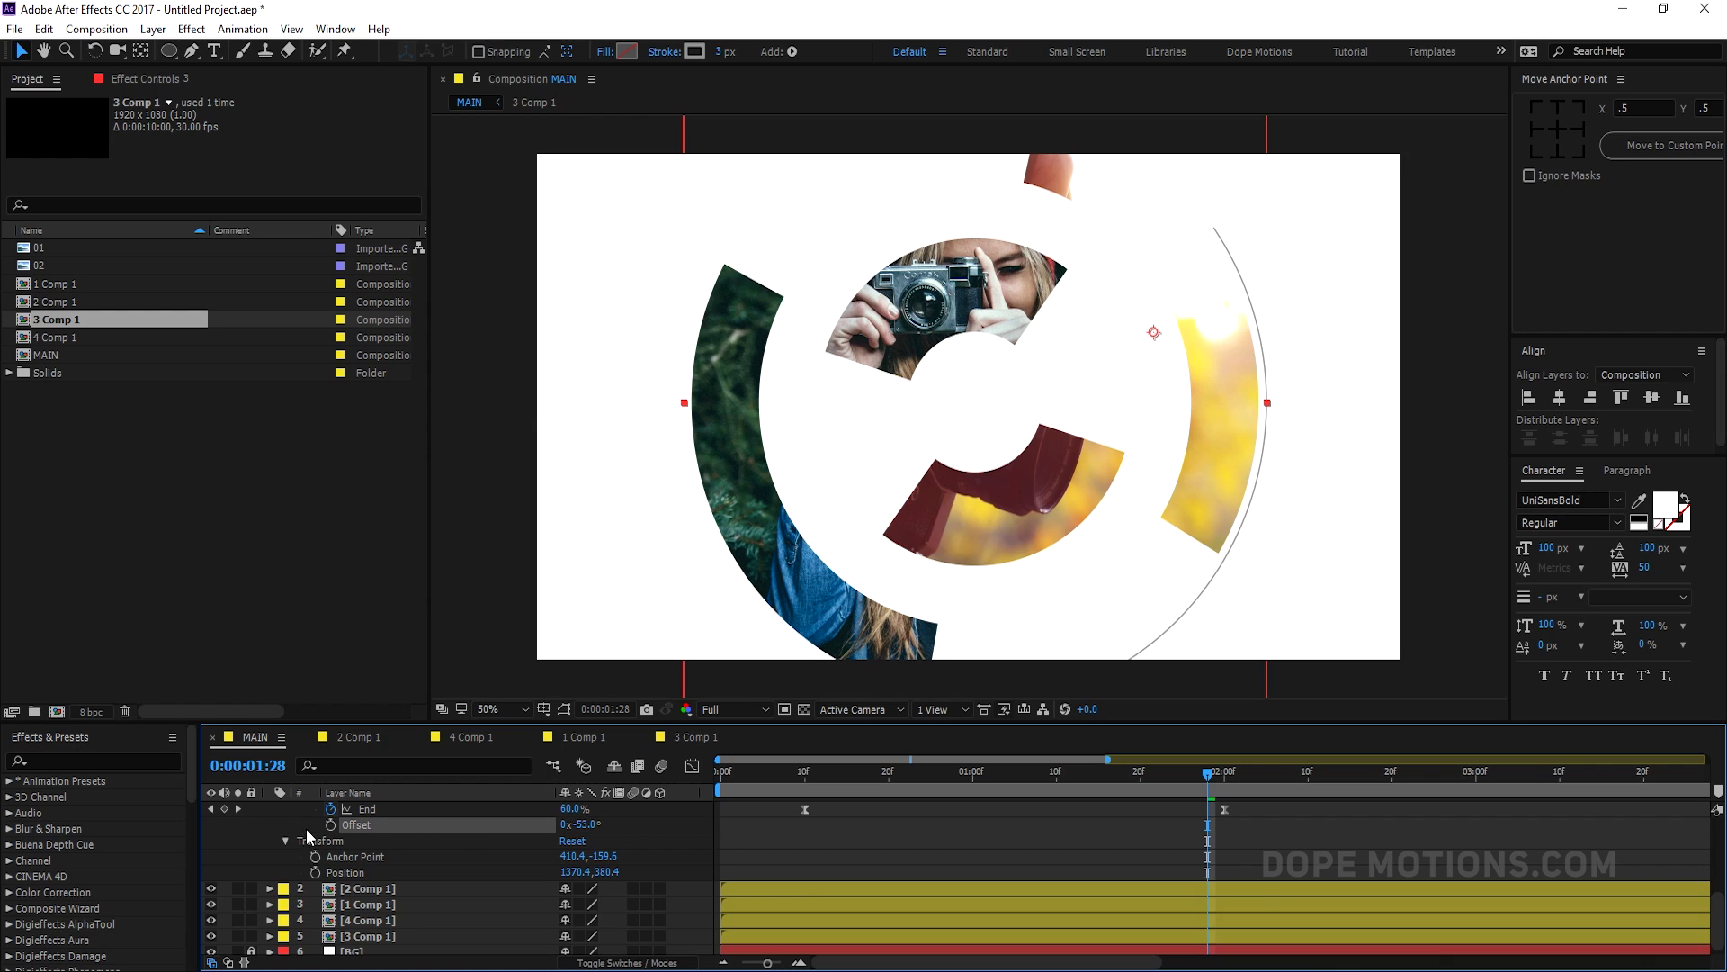
- Duplicate shape layer 3 and set the copy's Trim Paths offset to -257° for an opposite outline arc
left_click(286, 838)
key("Return")
key("ctrl+d")
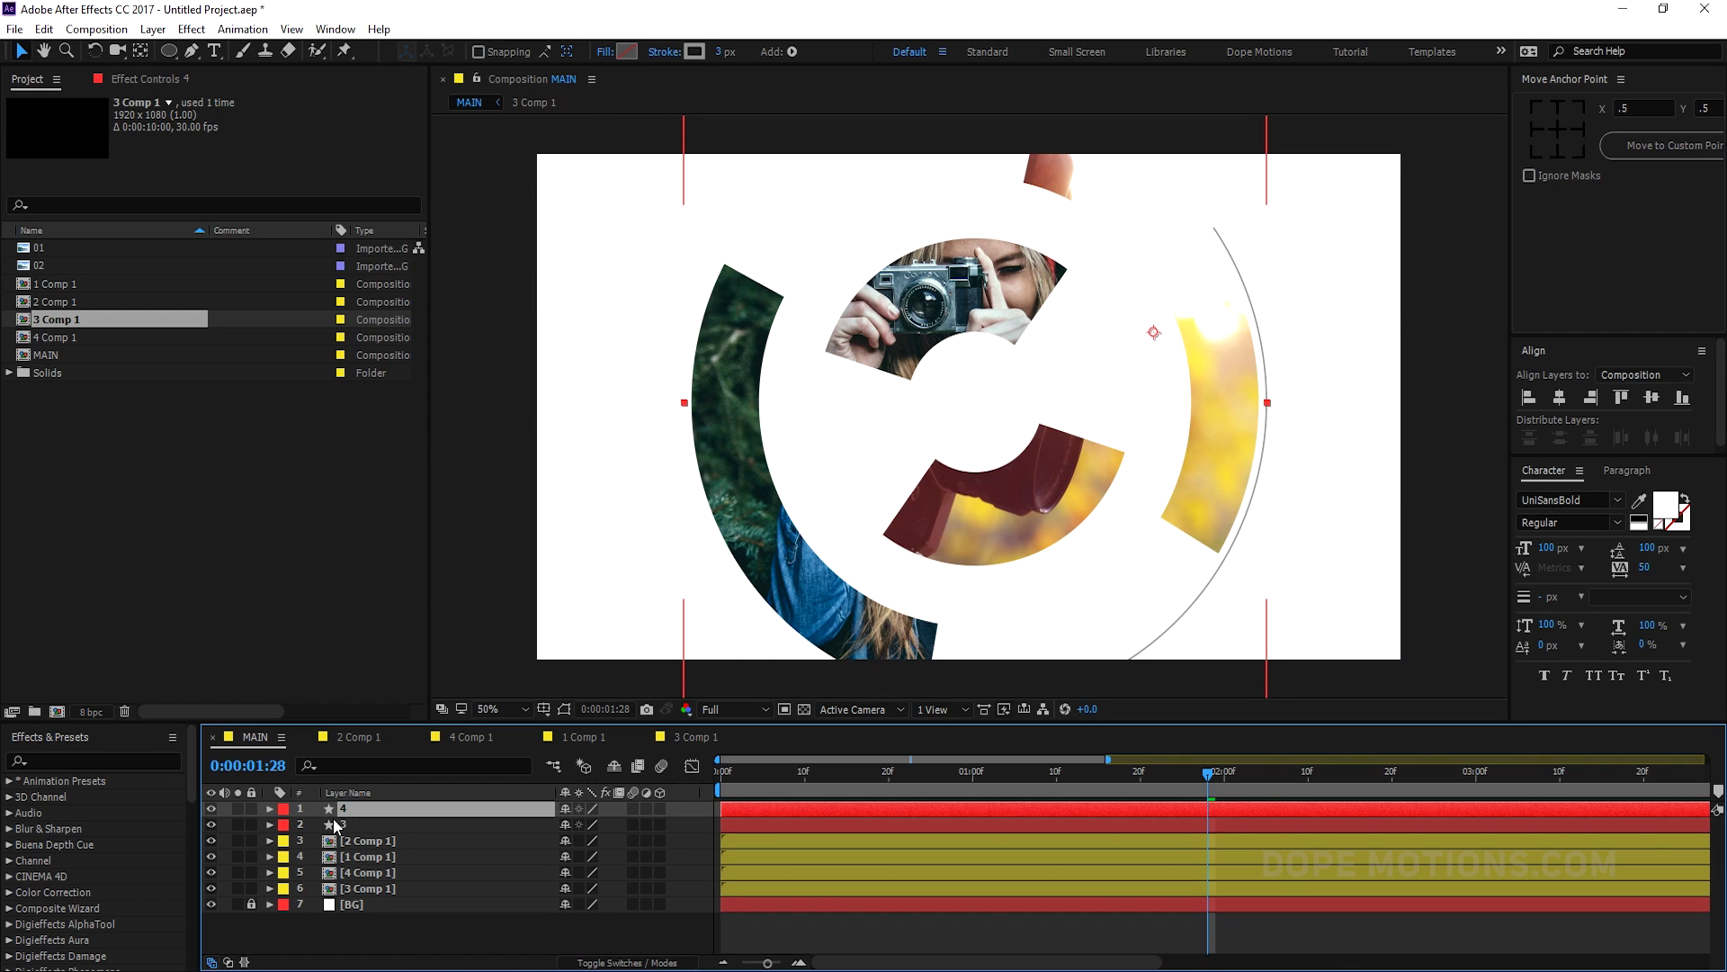
key("u")
key("u")
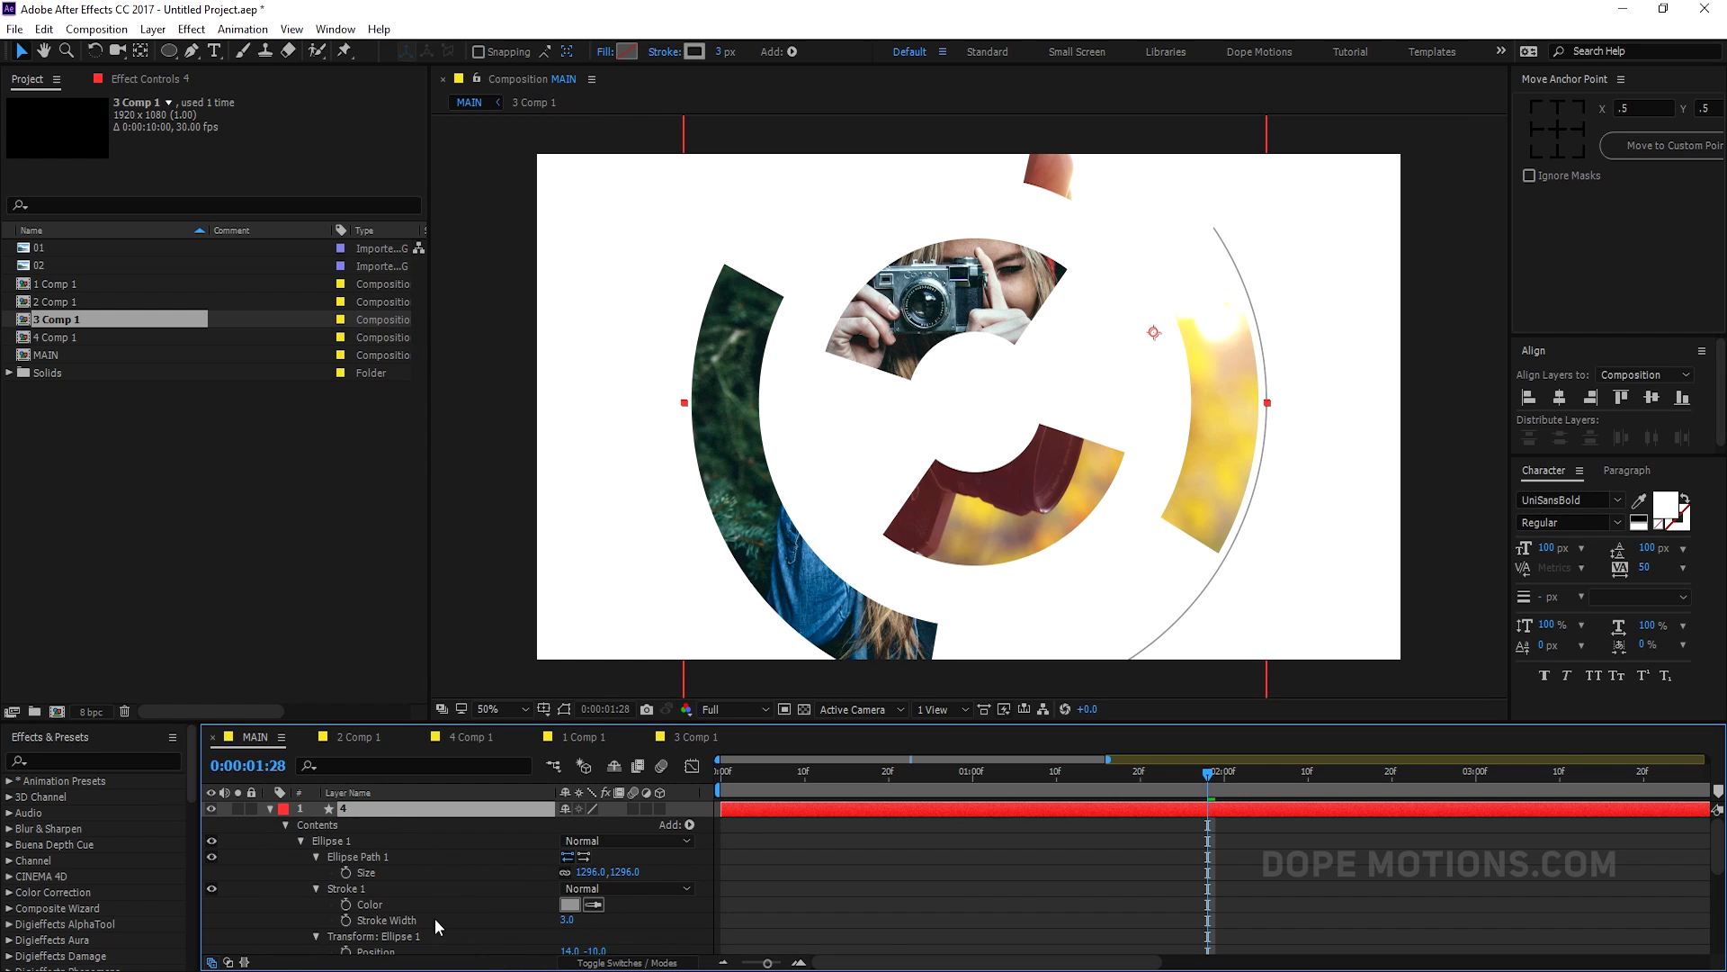
scroll(441, 909, "down", 2)
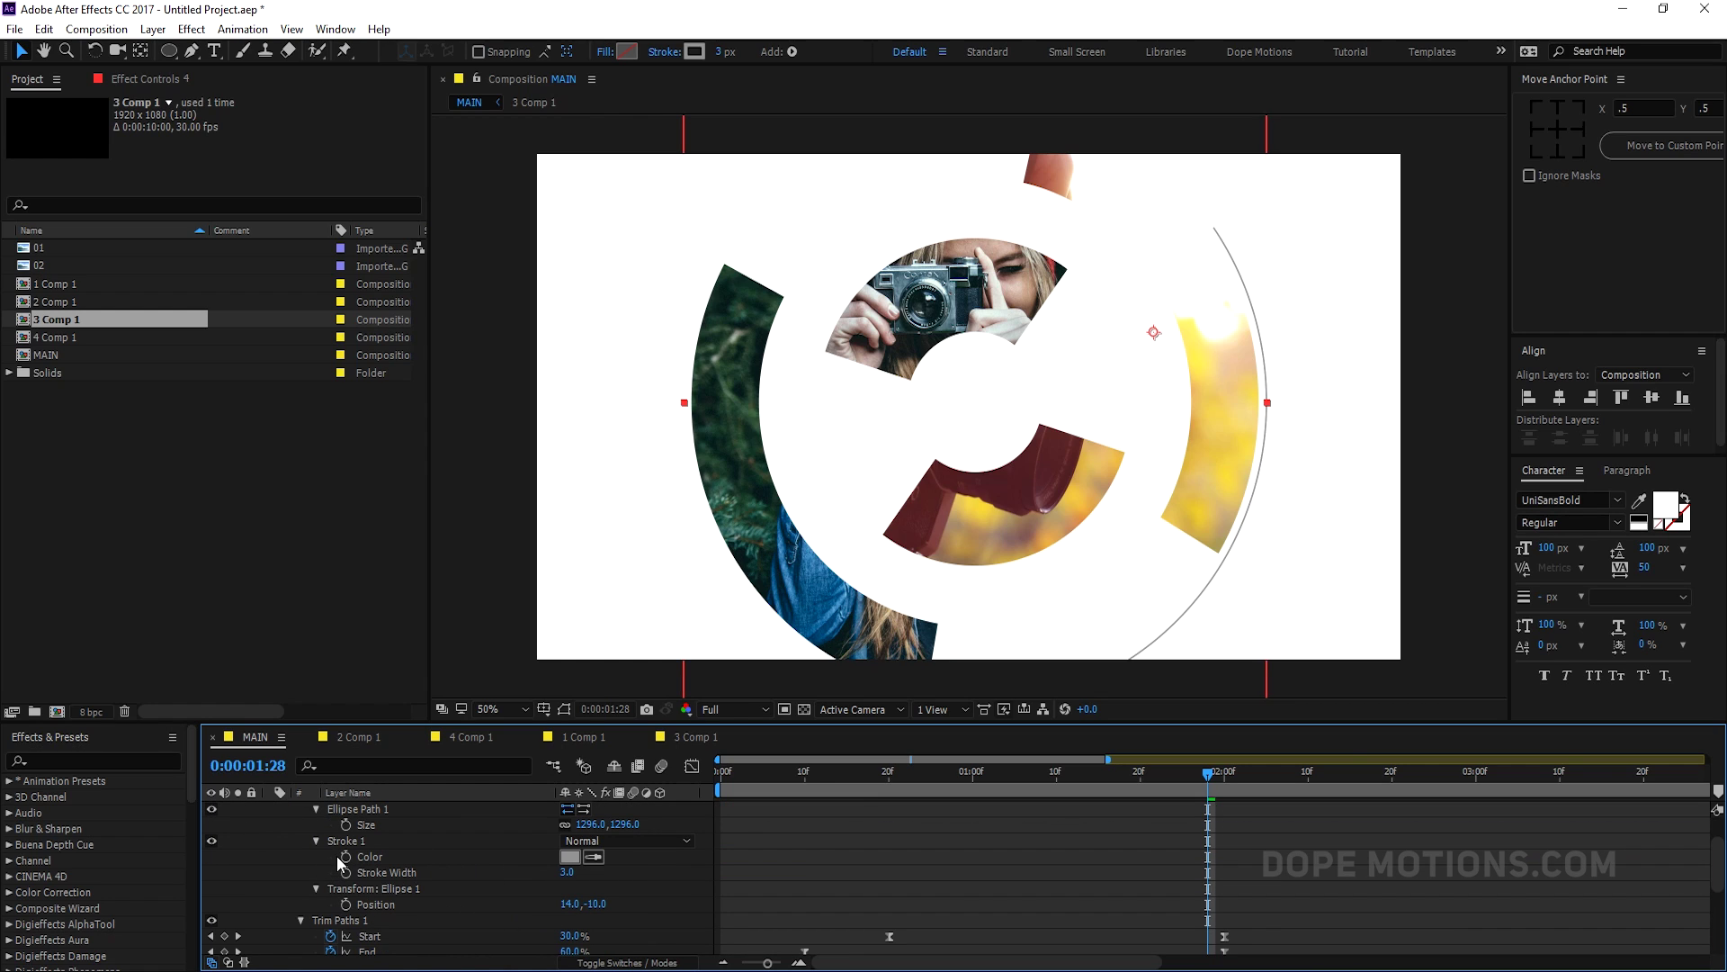
scroll(311, 886, "down", 3)
left_click_drag(584, 872, 415, 879)
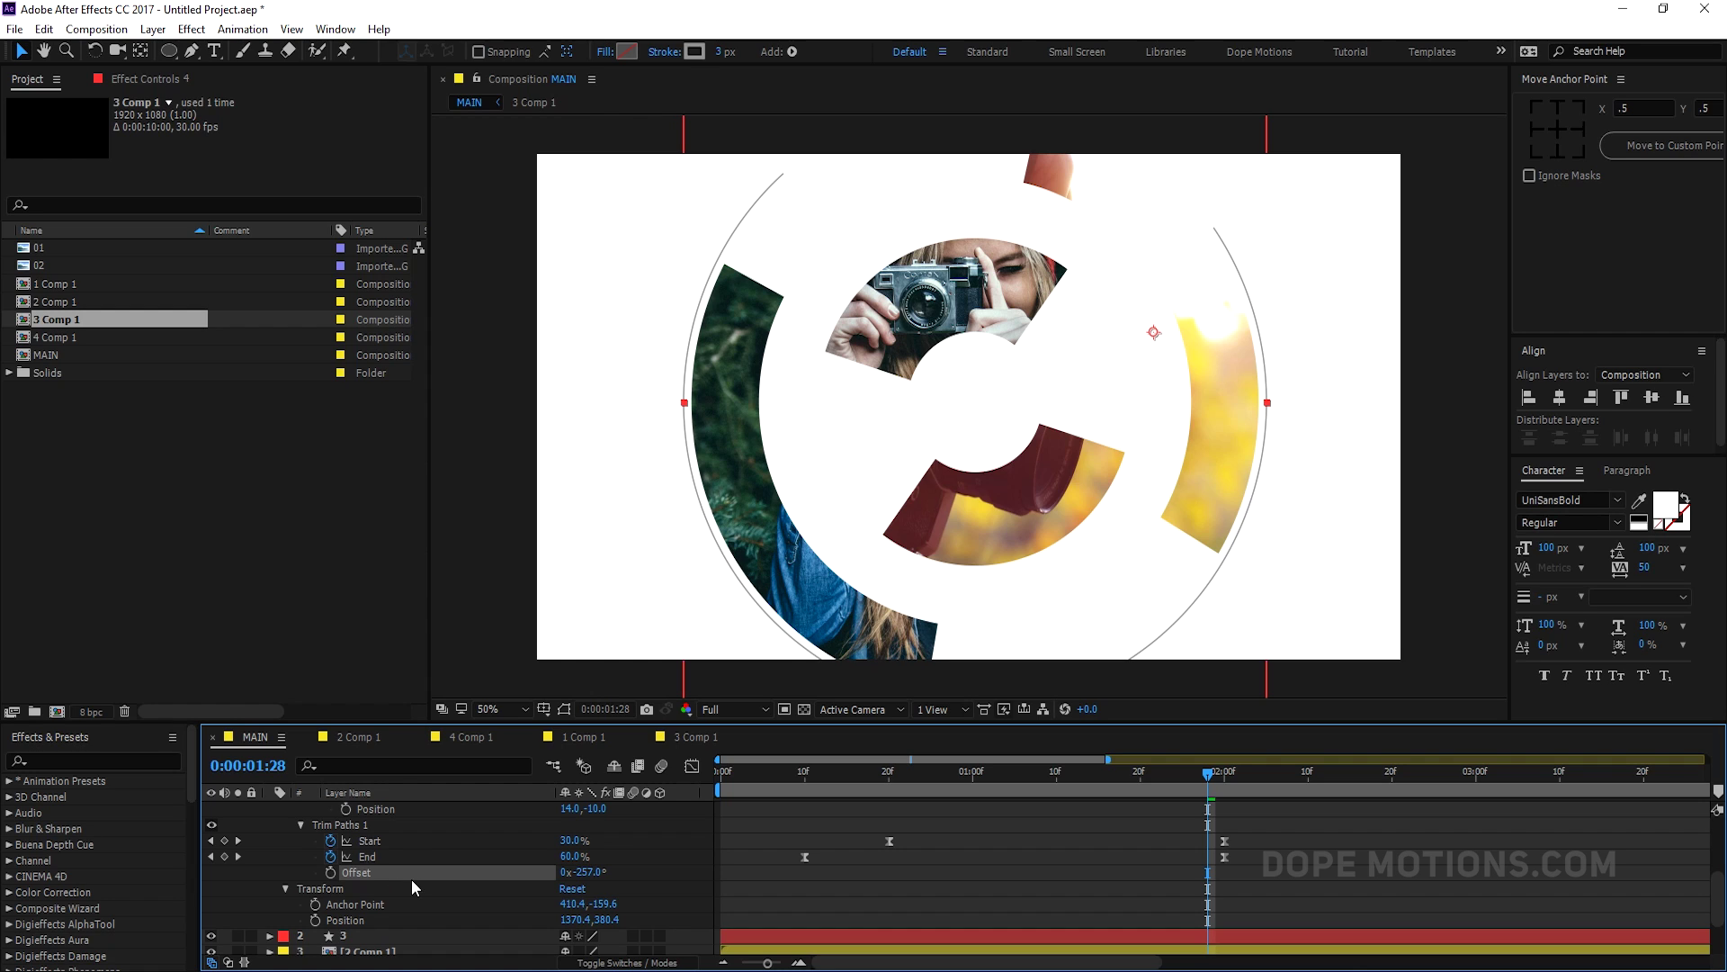
scroll(261, 820, "up", 5)
left_click(266, 817)
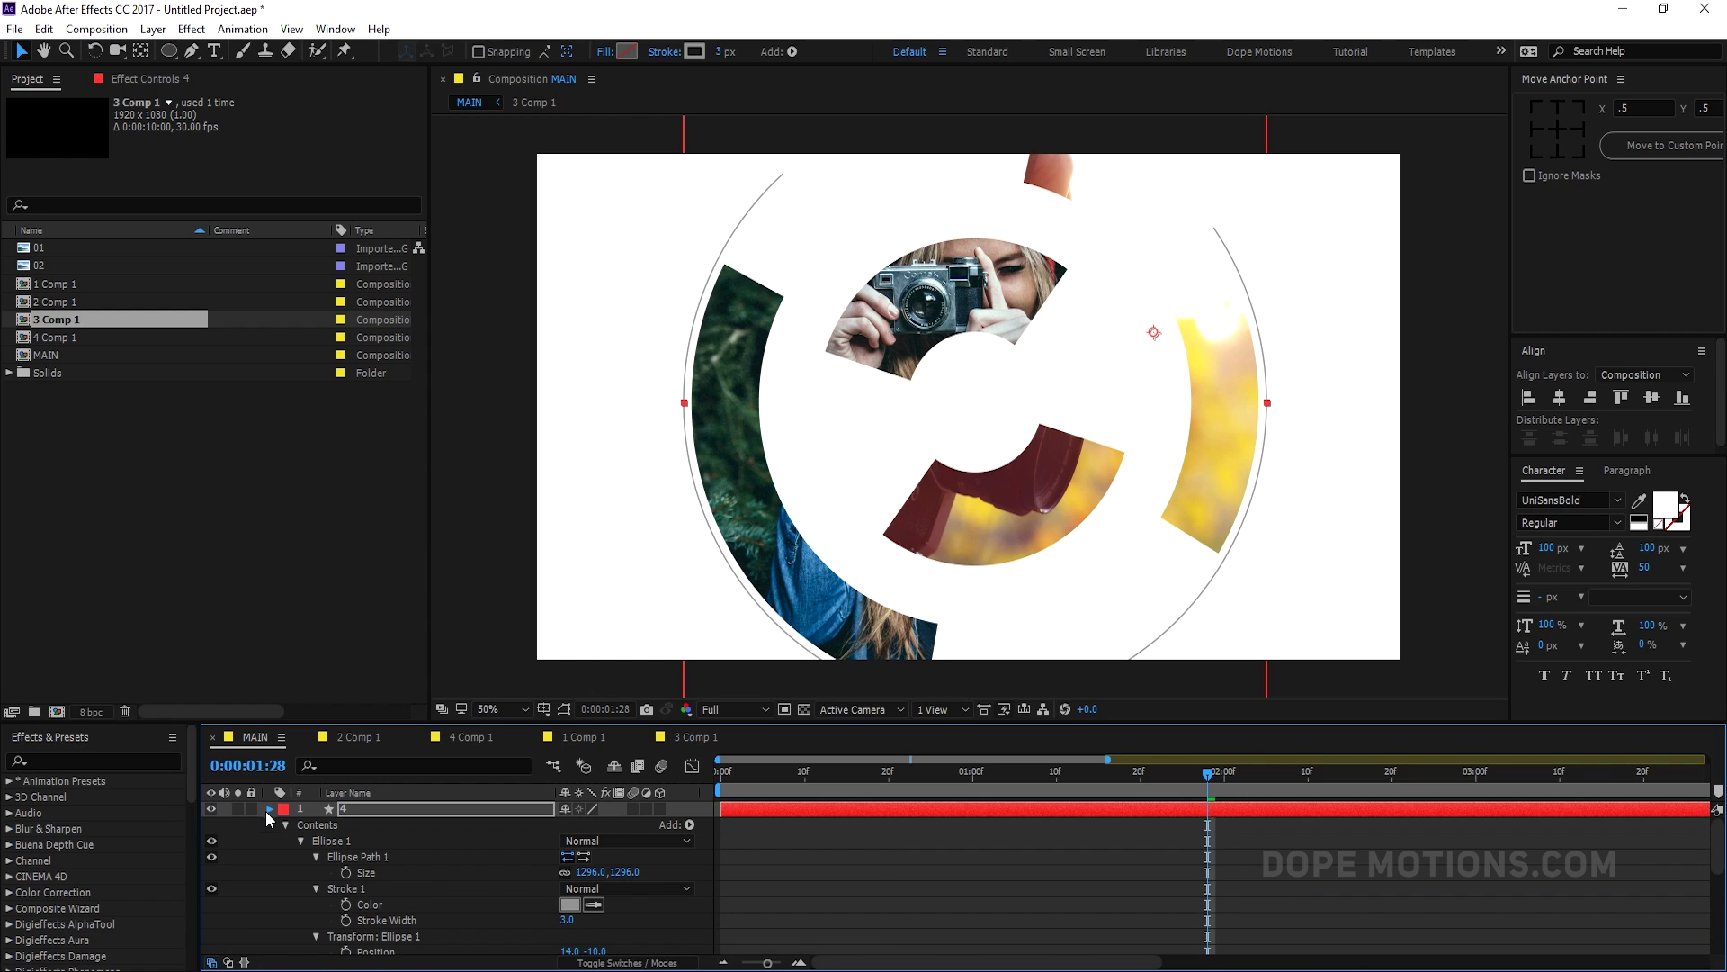
left_click(265, 812)
- Copy the shape layer 1 from 1 Comp 1 into MAIN and make it visible
double_click(374, 872)
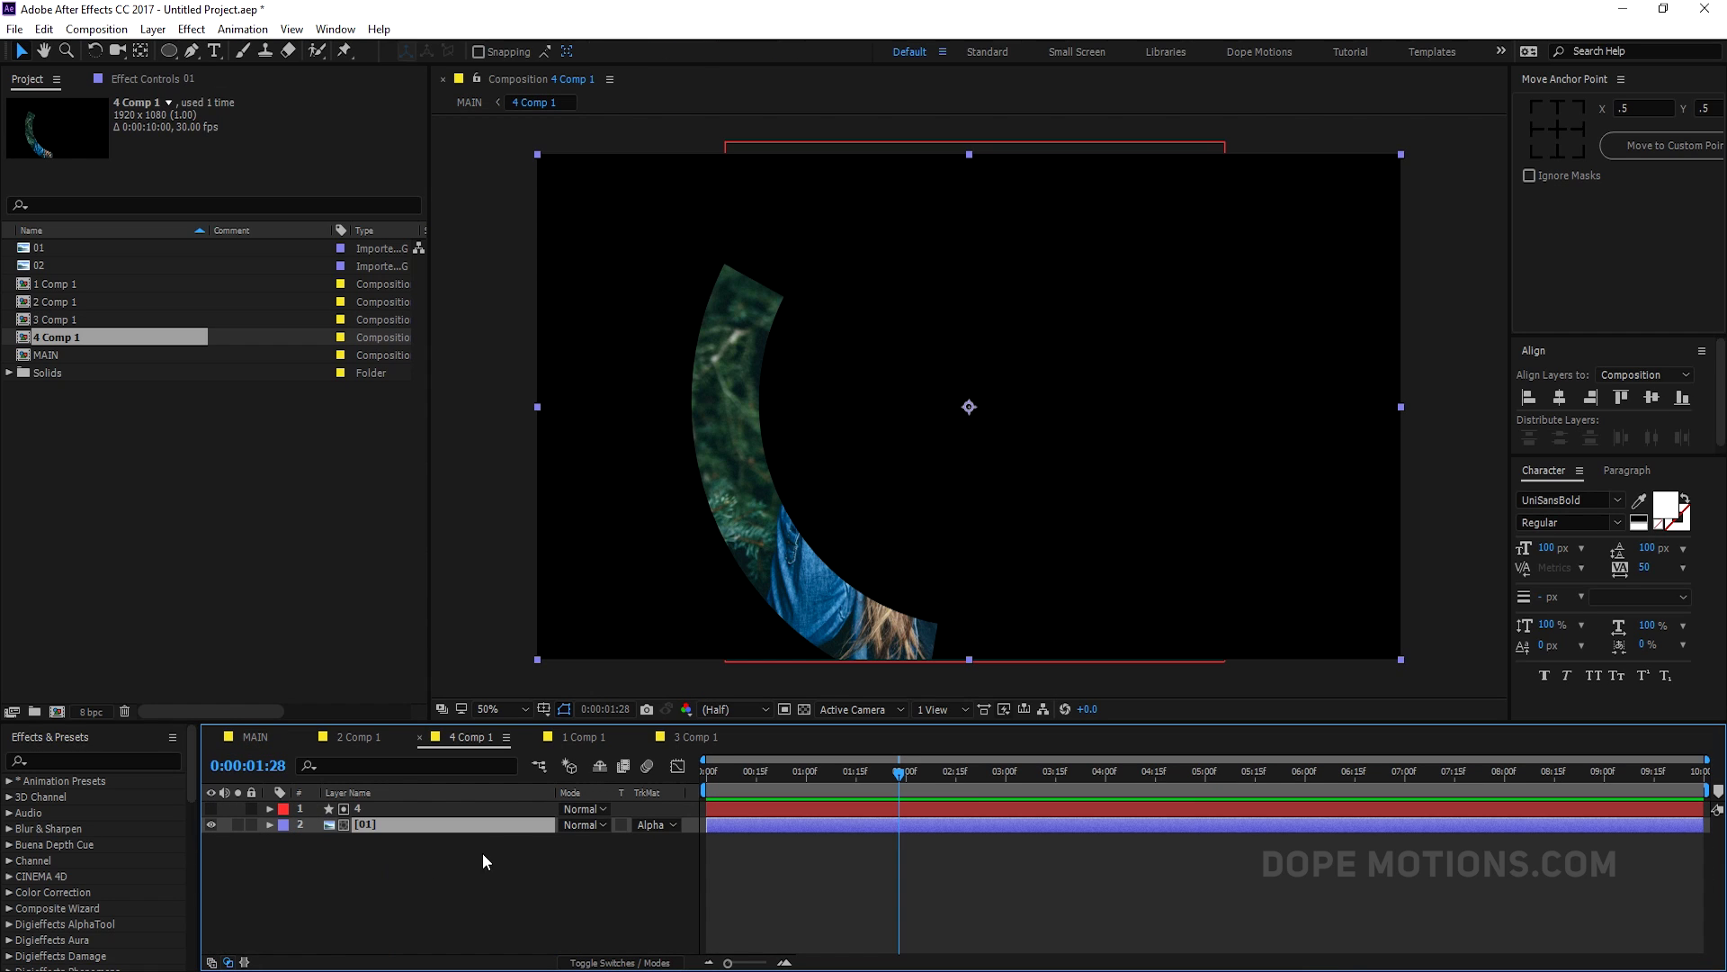
left_click(583, 736)
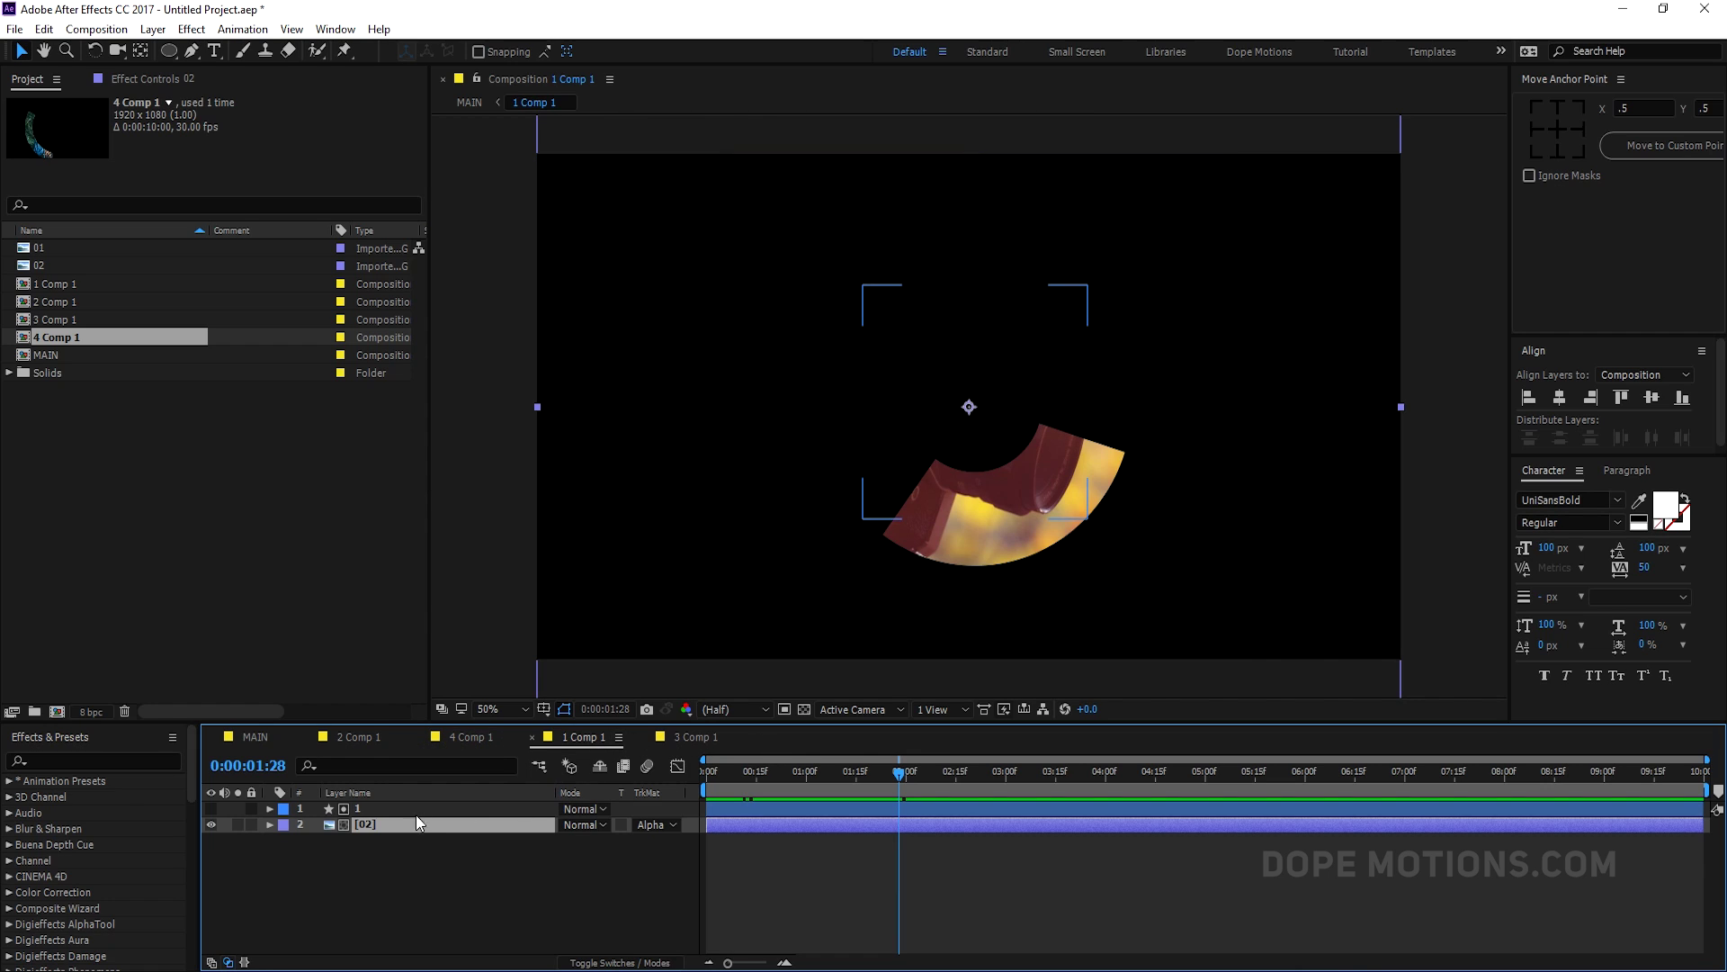
left_click(370, 811)
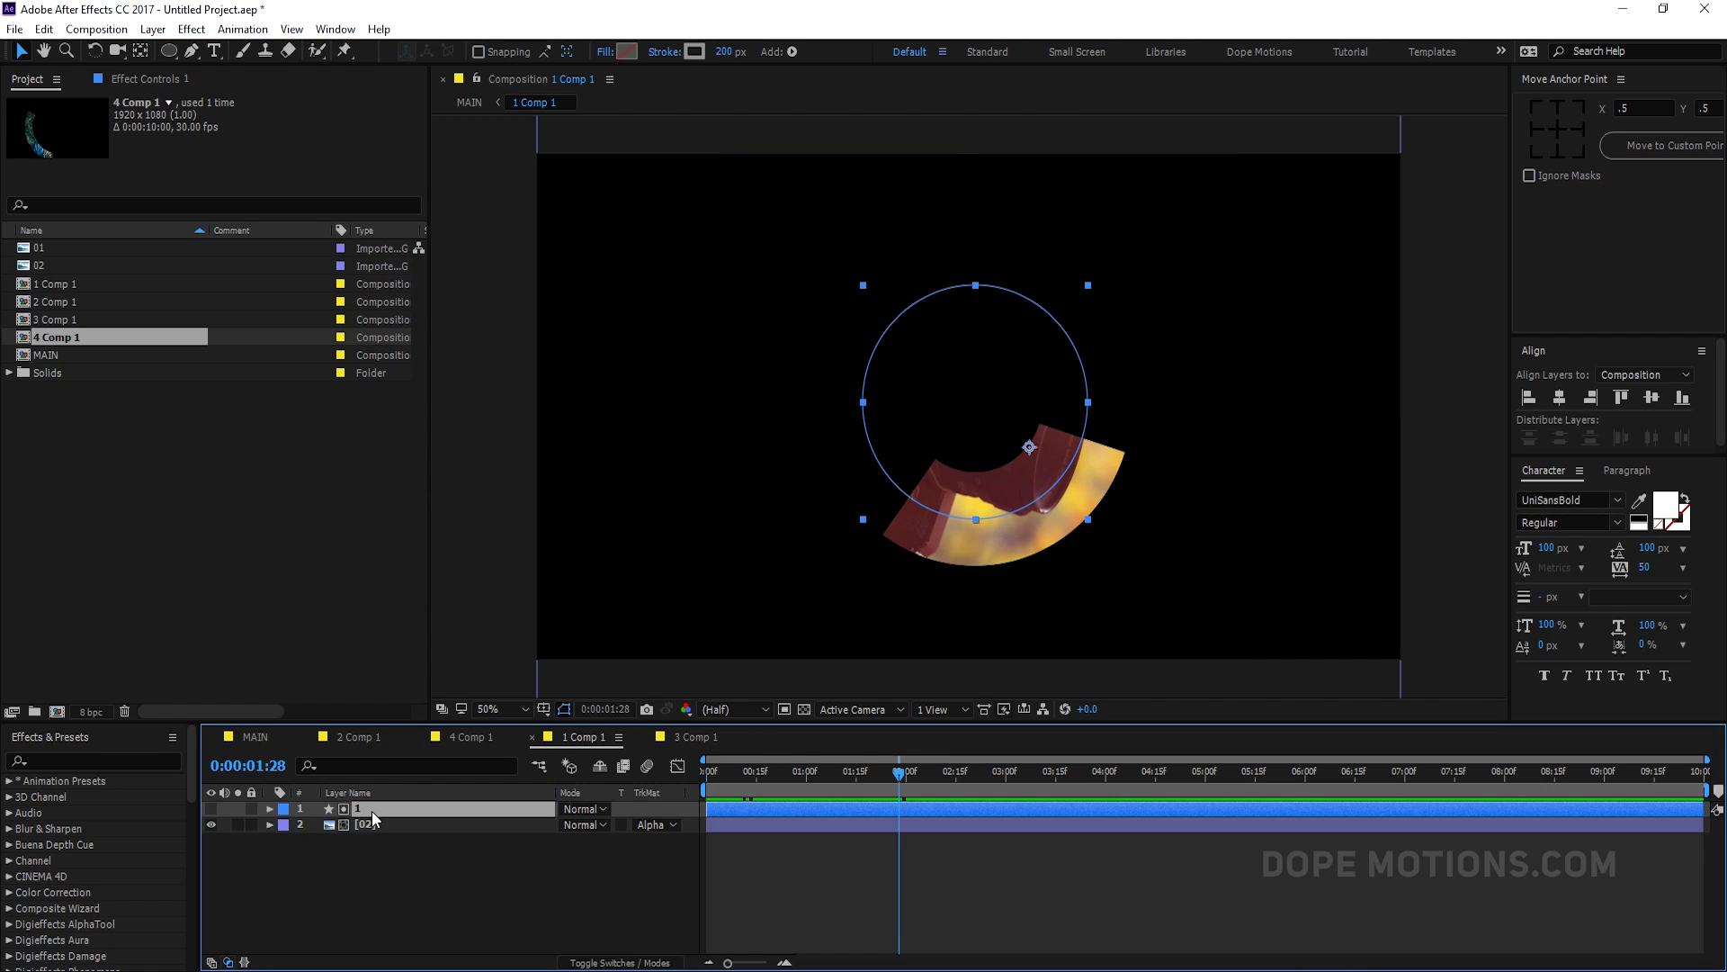
left_click(260, 738)
key("ctrl+v")
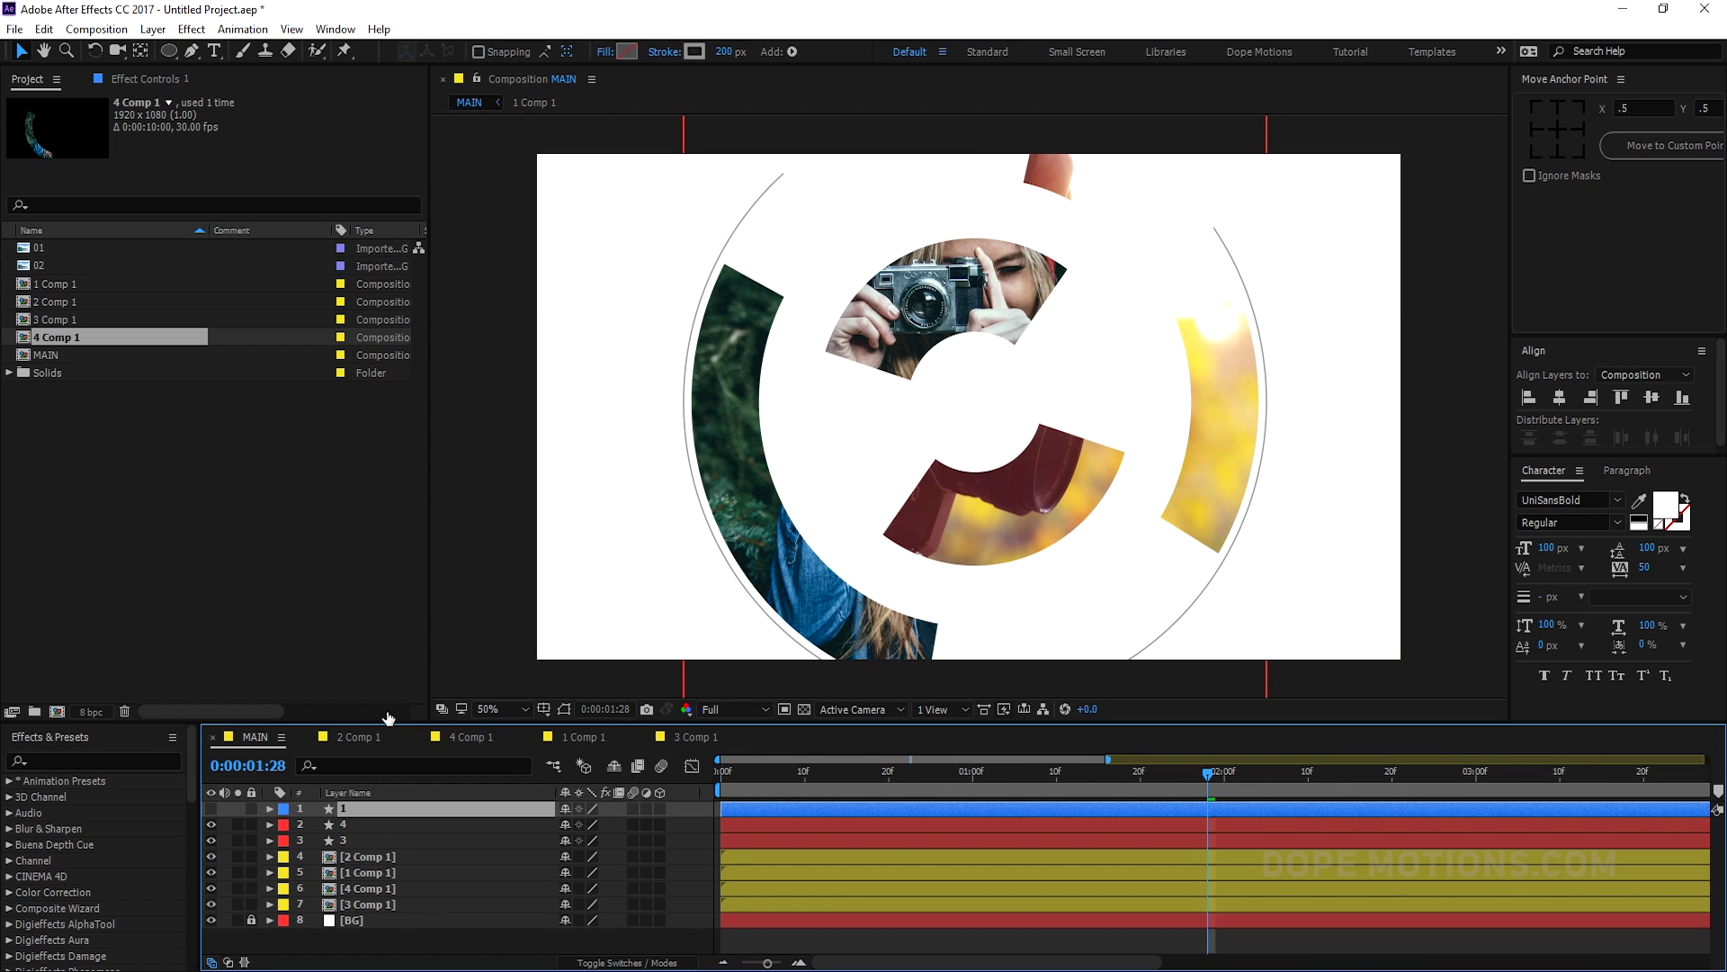
left_click(211, 808)
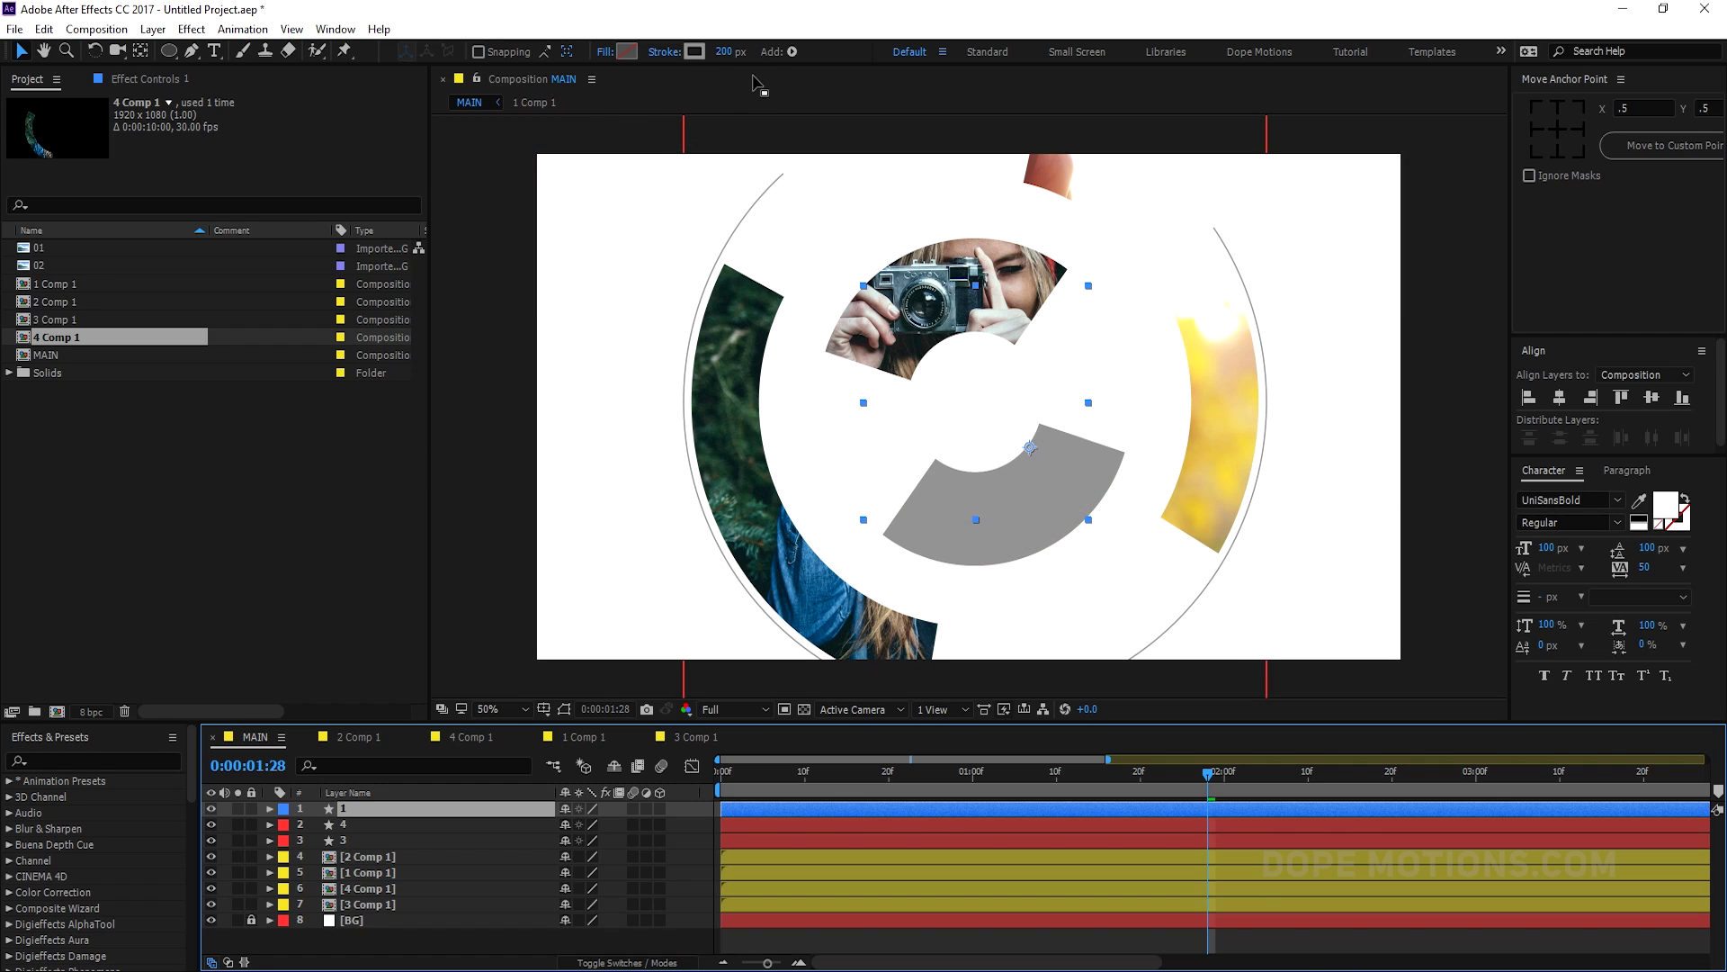
- Set the stroke width of shape layer 1 in MAIN to 3 px
left_click(727, 54)
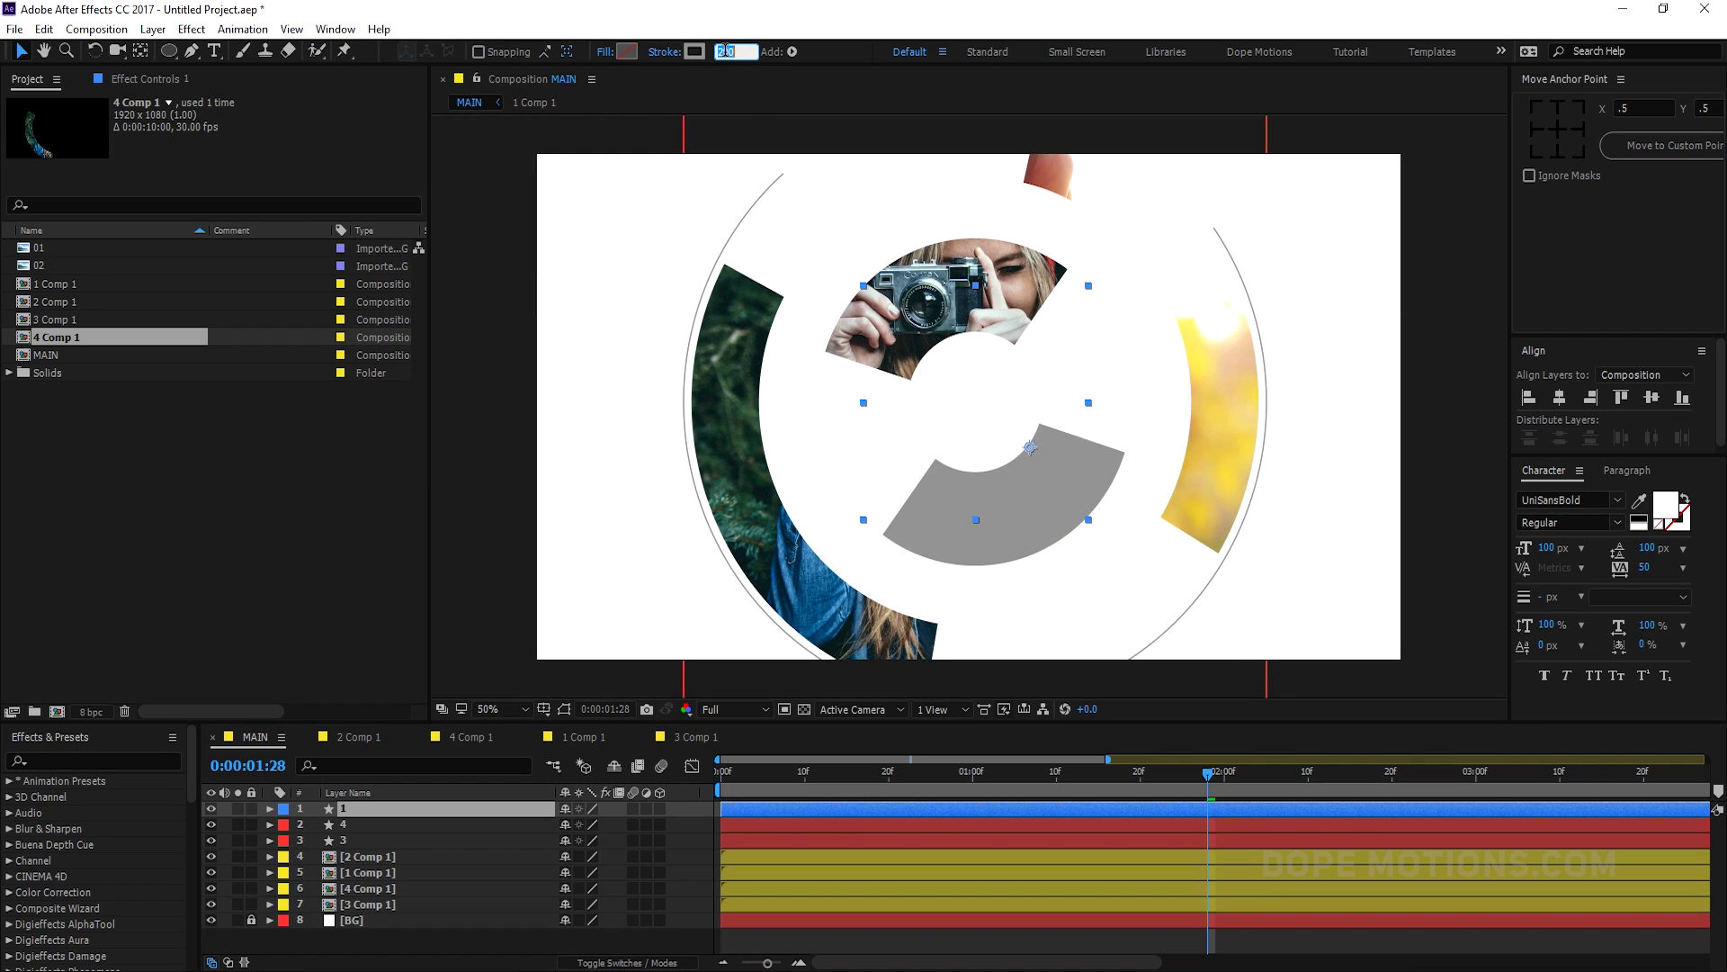
type("3")
key("Return")
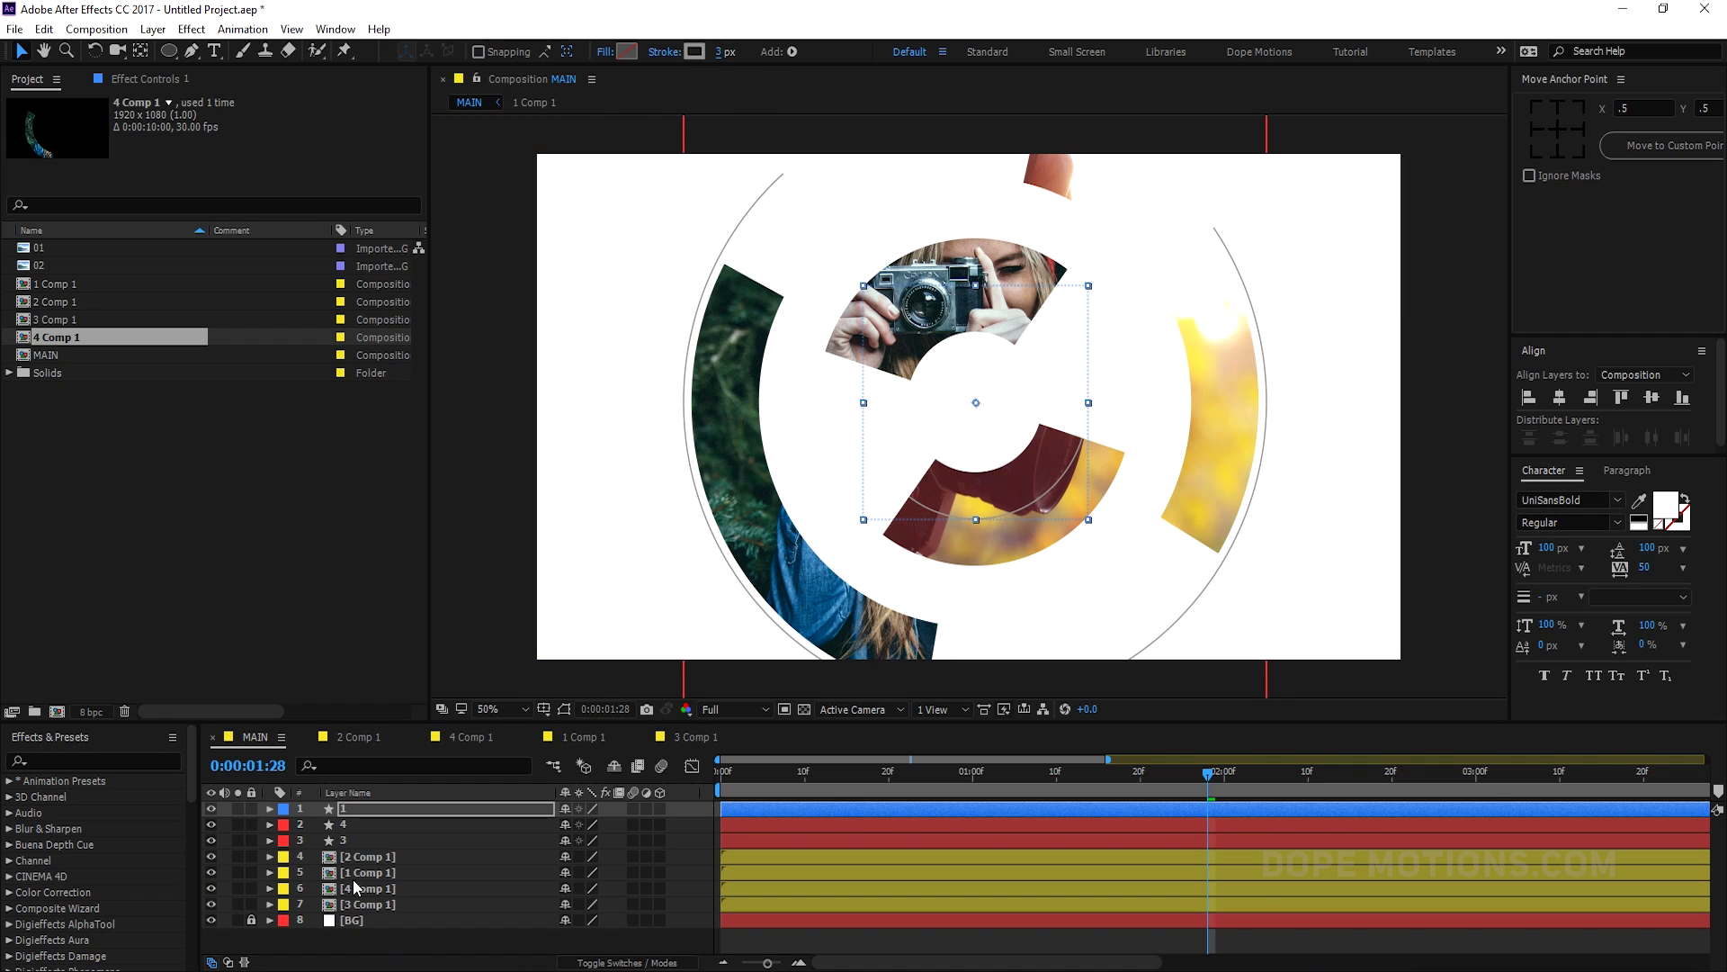
- Set the Trim Paths offset of shape layer 1 to 54°
left_click(362, 807)
key("u")
key("u")
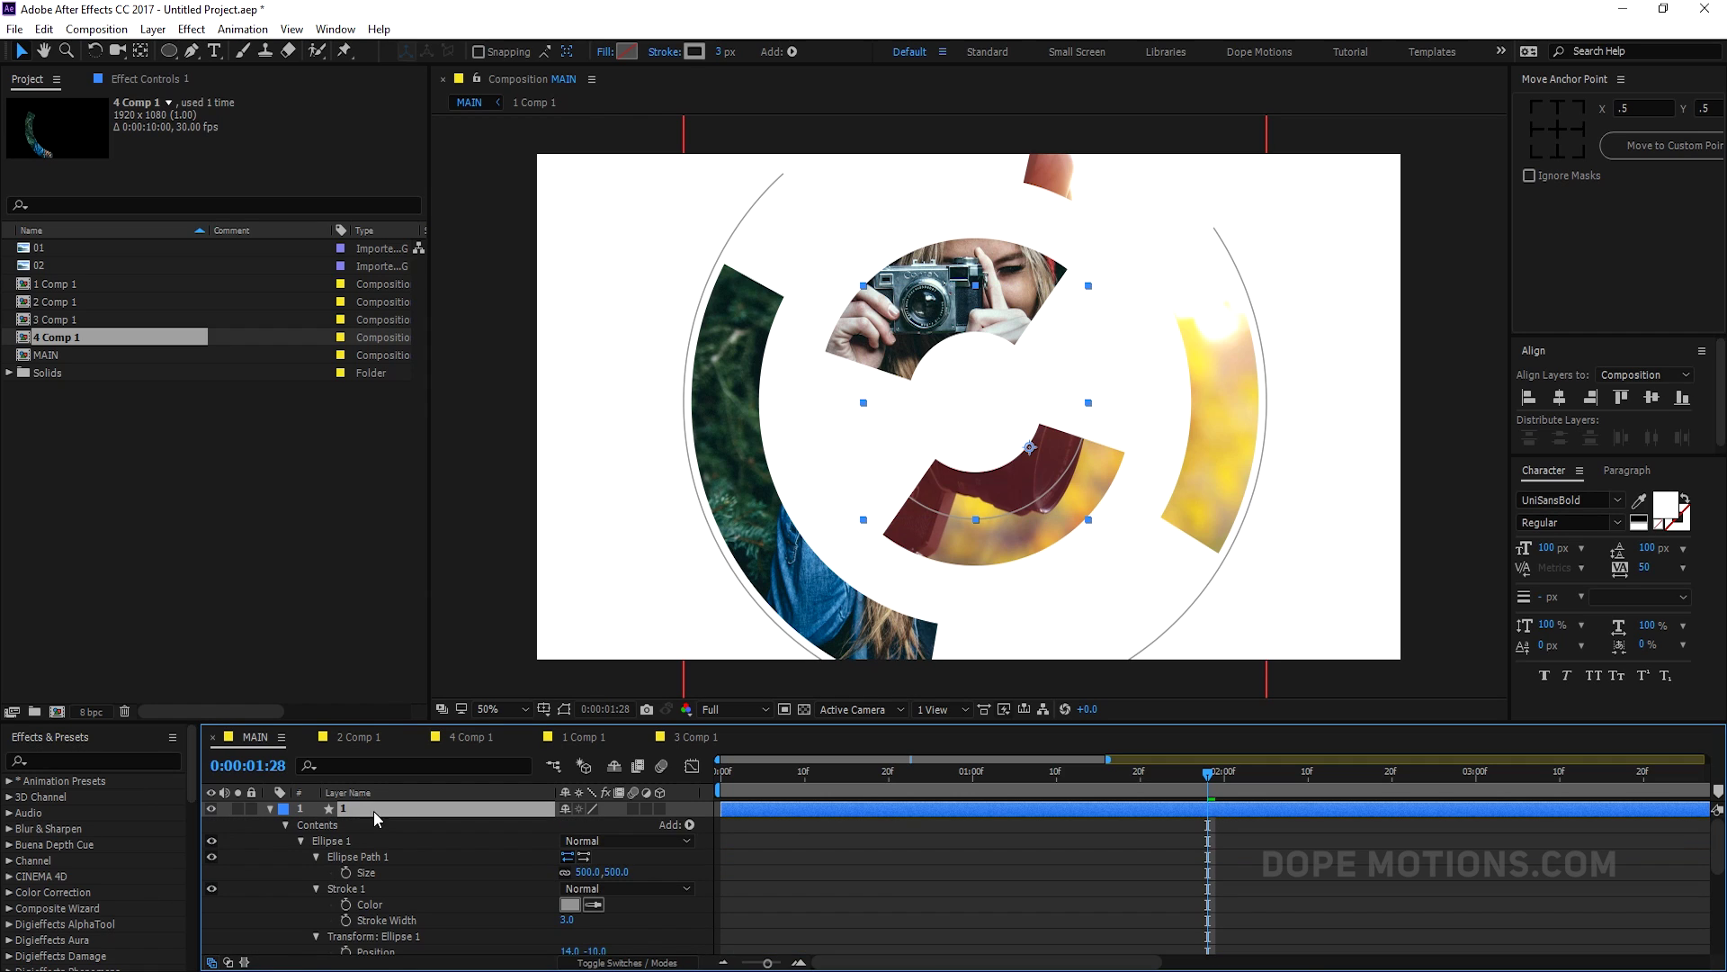
scroll(612, 926, "down", 1)
scroll(441, 907, "down", 1)
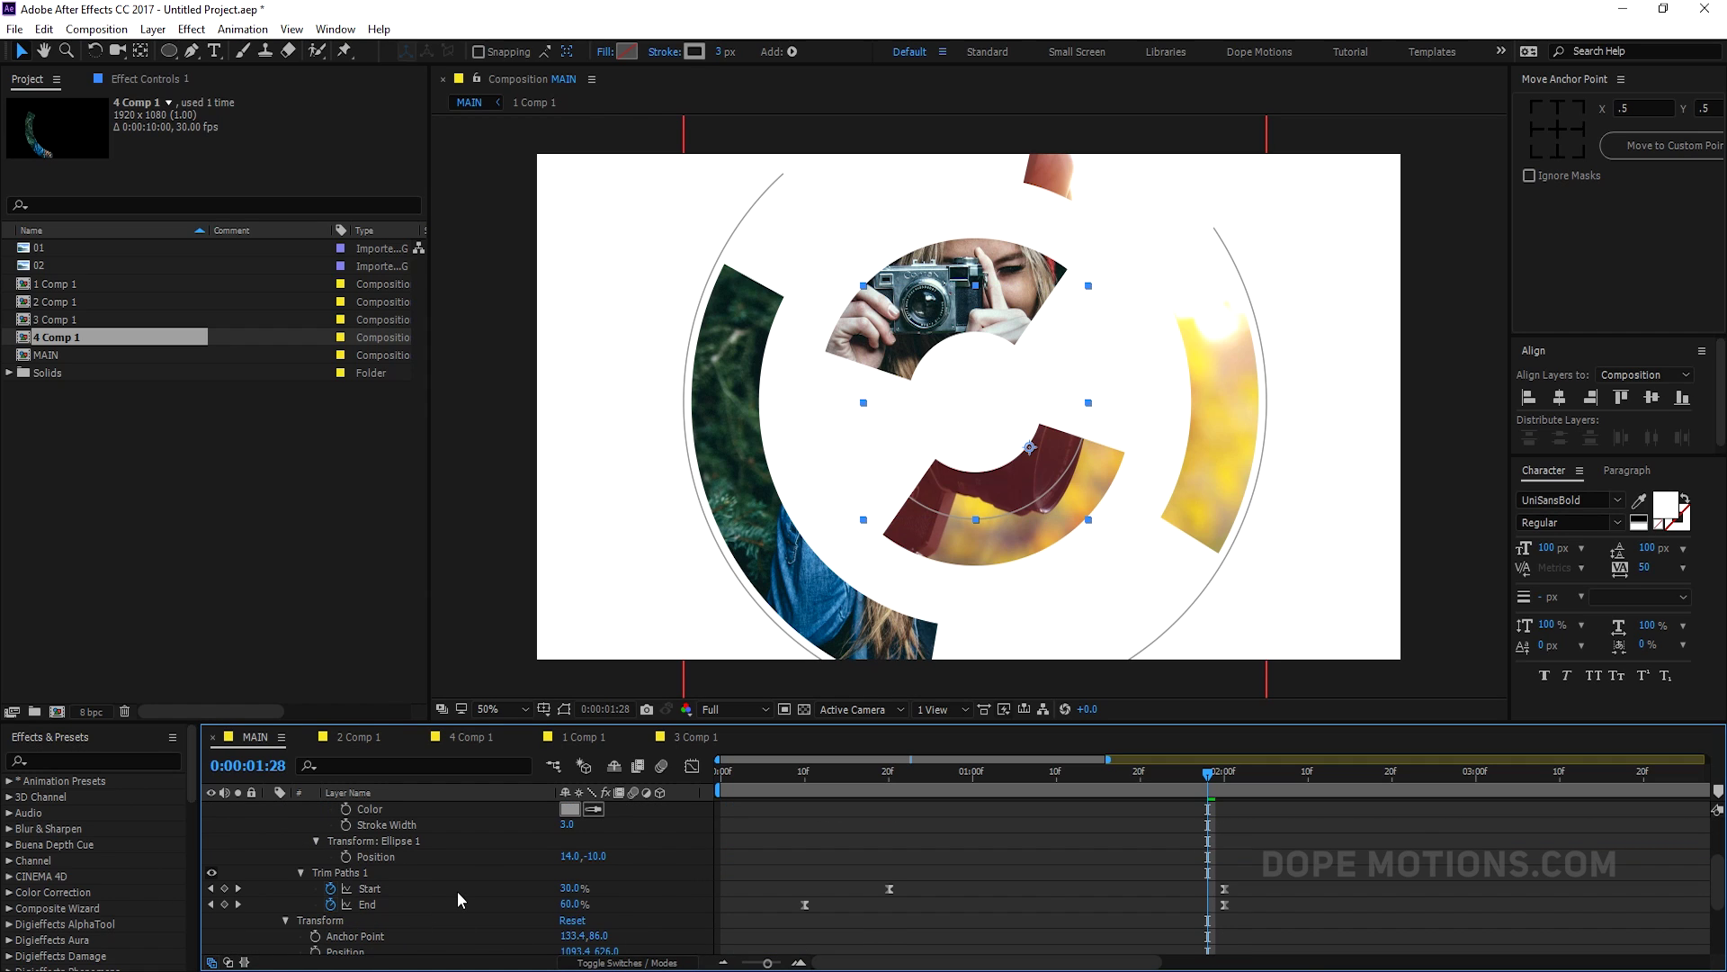
scroll(433, 889, "down", 1)
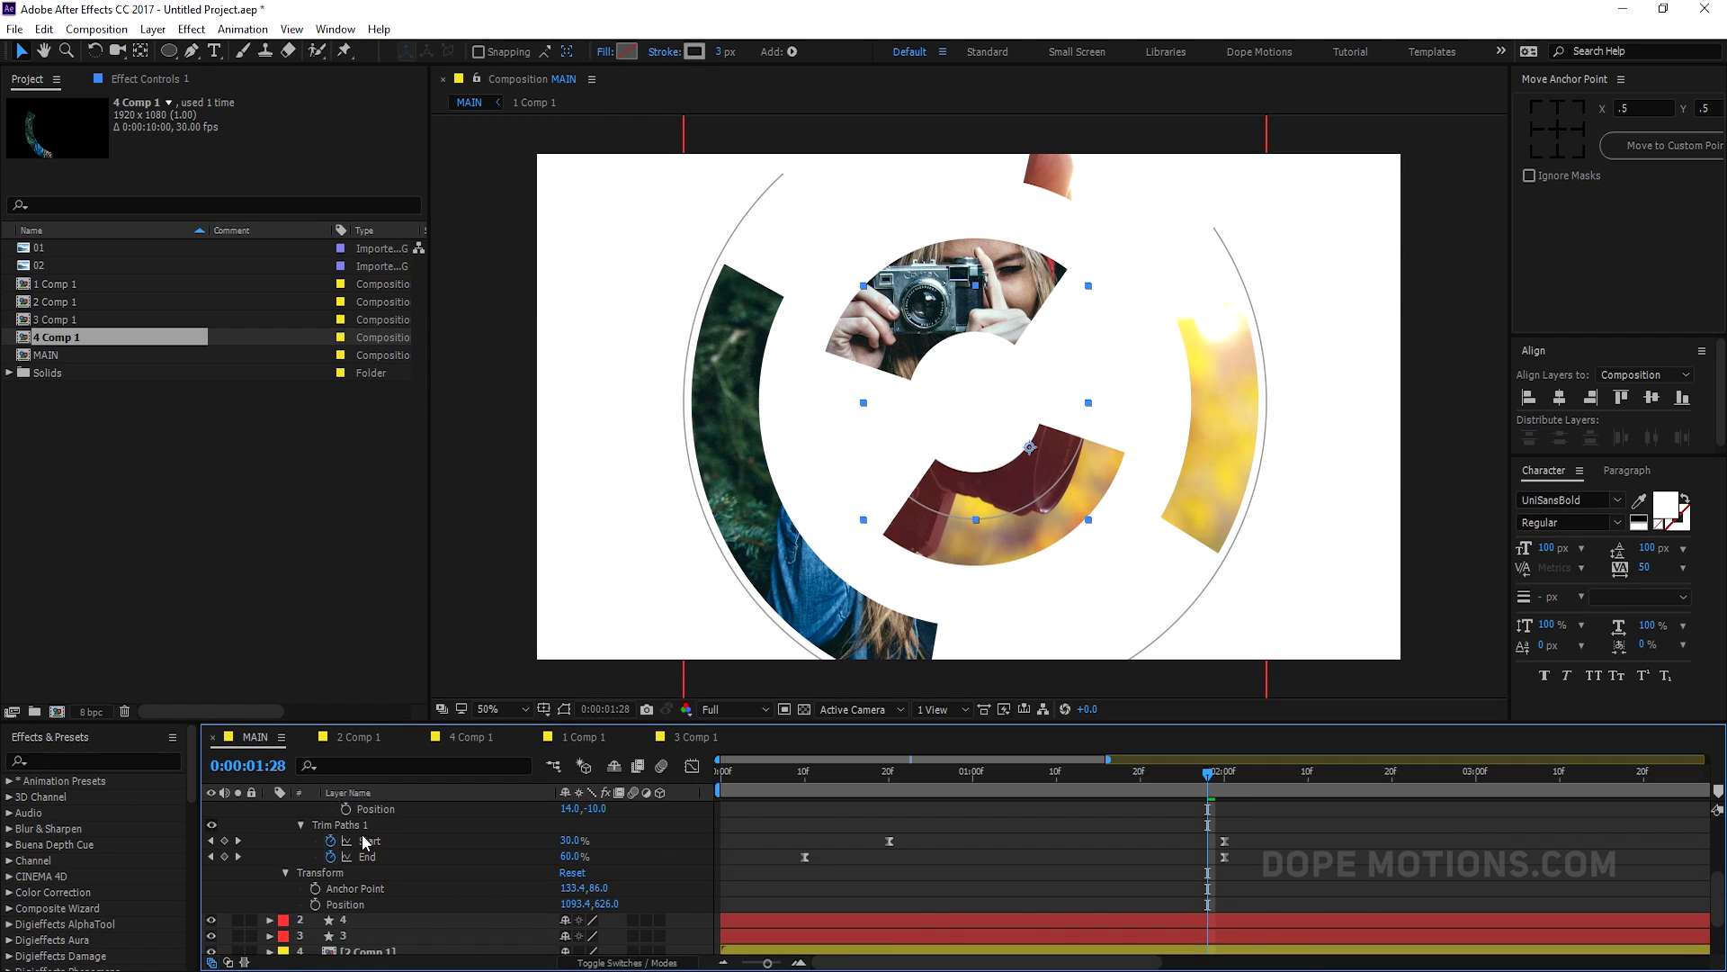
left_click(300, 824)
left_click(301, 824)
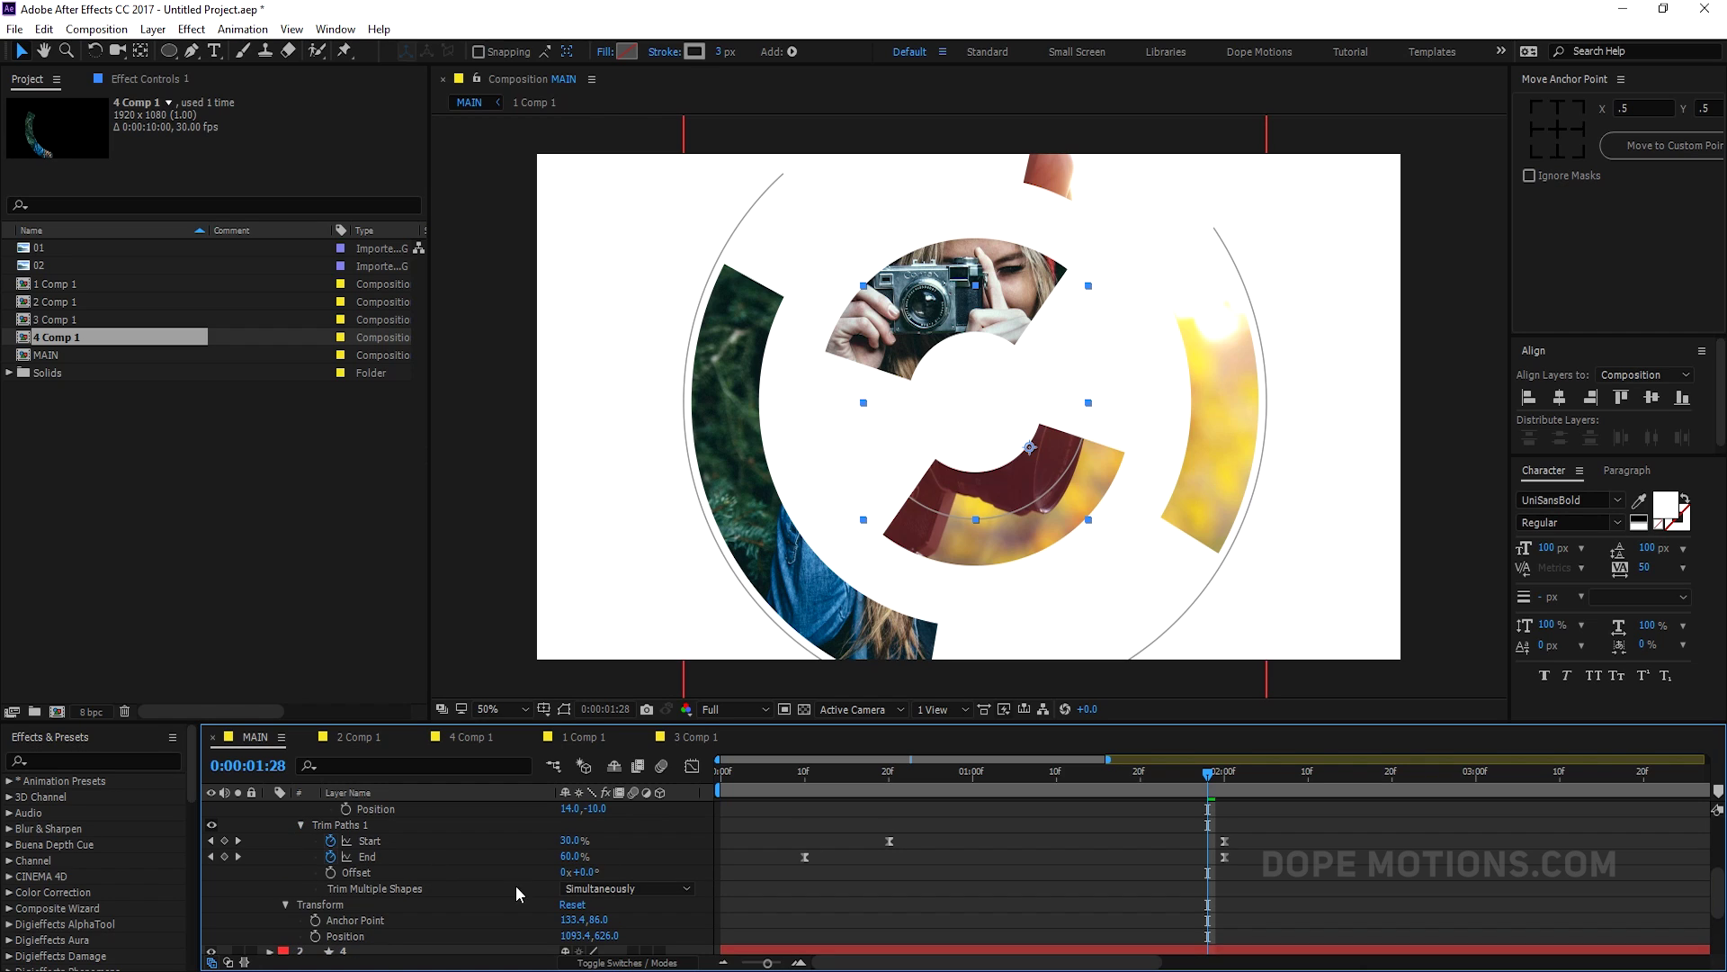
left_click_drag(607, 871, 637, 864)
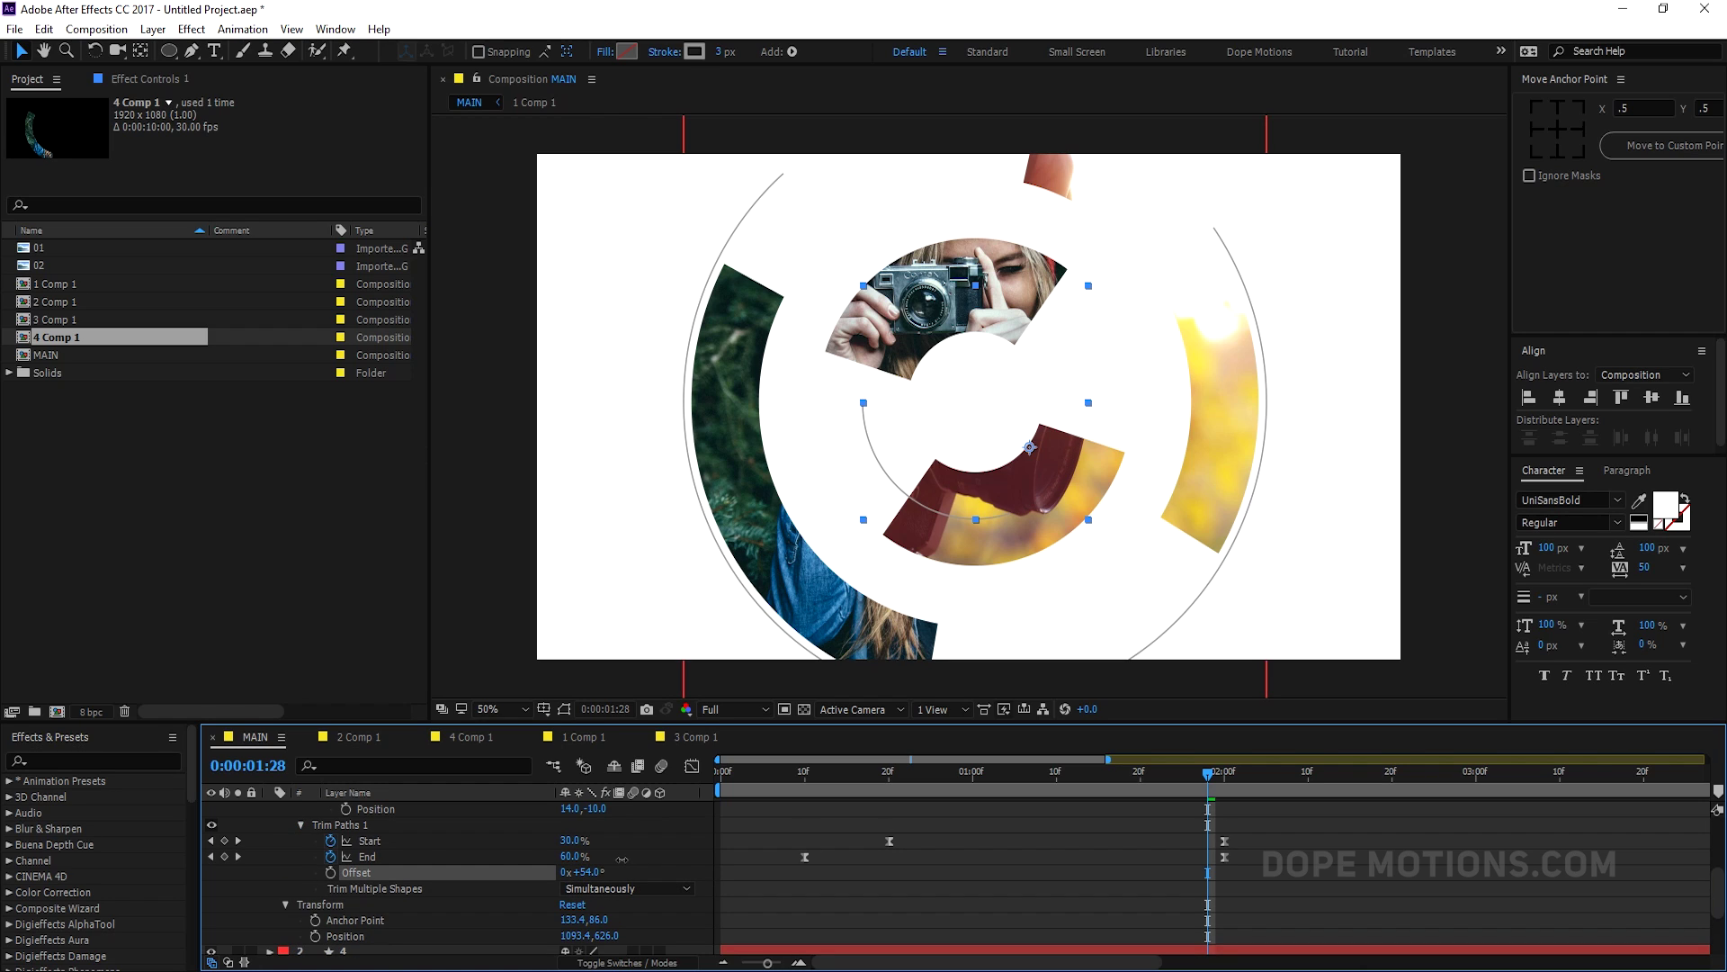
- Enlarge the ellipse of shape layer 1 to a size of 728
scroll(531, 867, "up", 2)
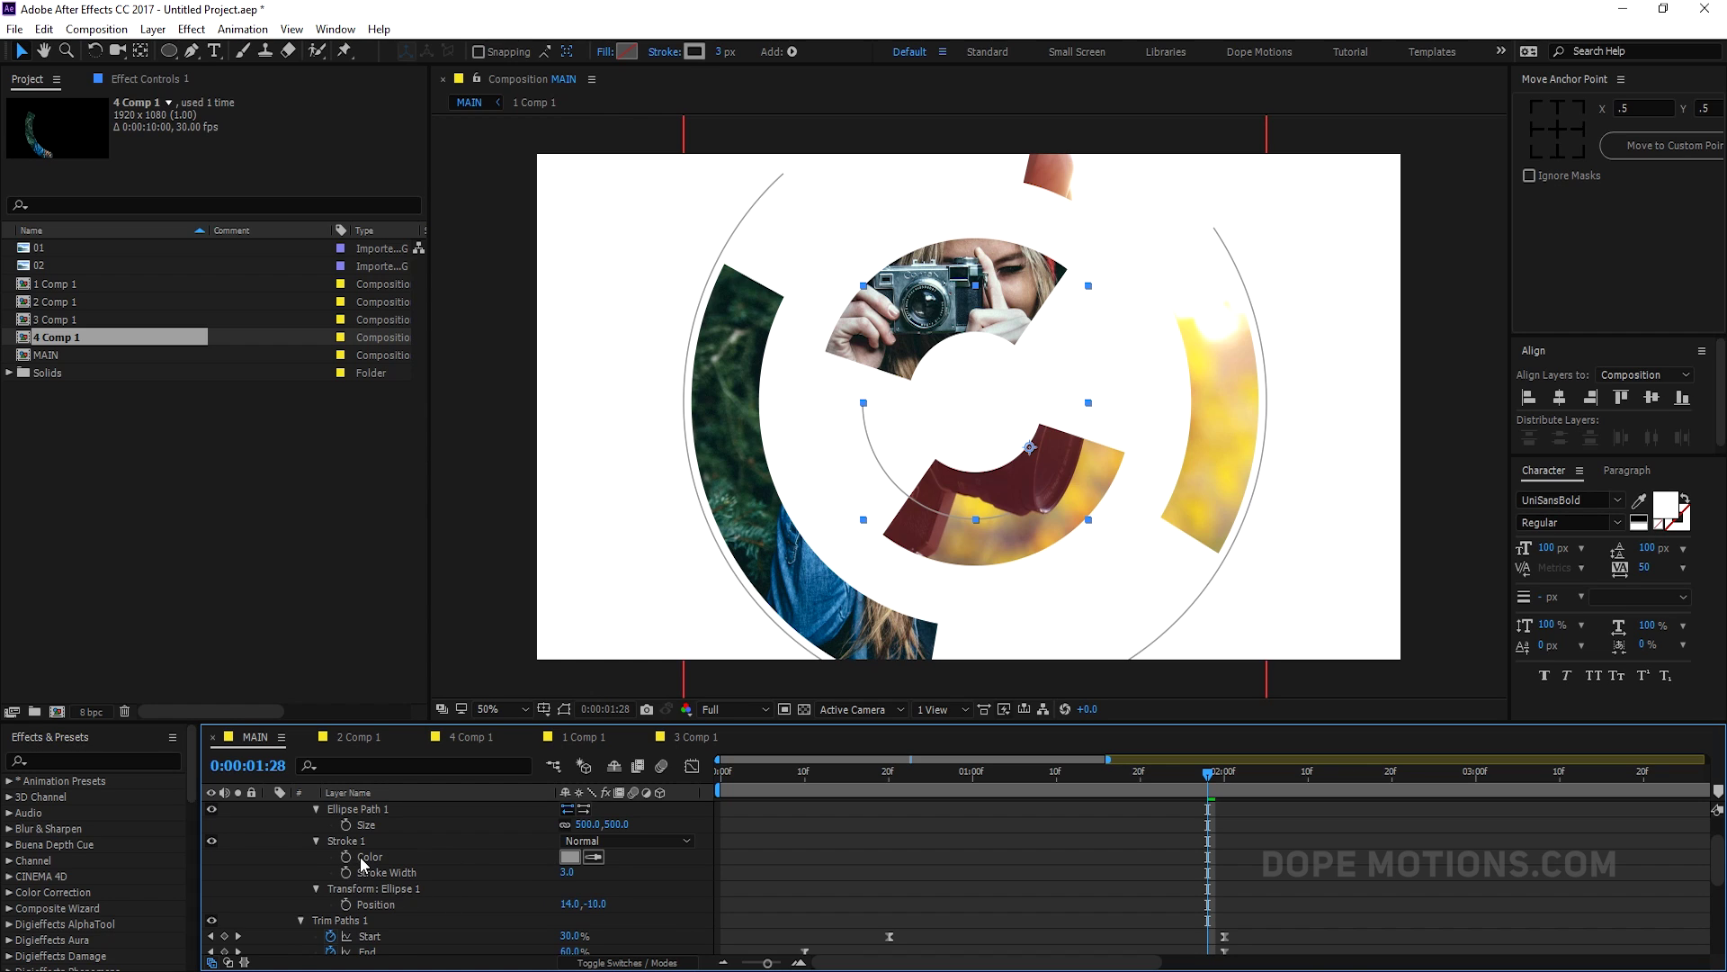
scroll(359, 856, "up", 1)
left_click_drag(620, 872, 807, 851)
left_click(853, 902)
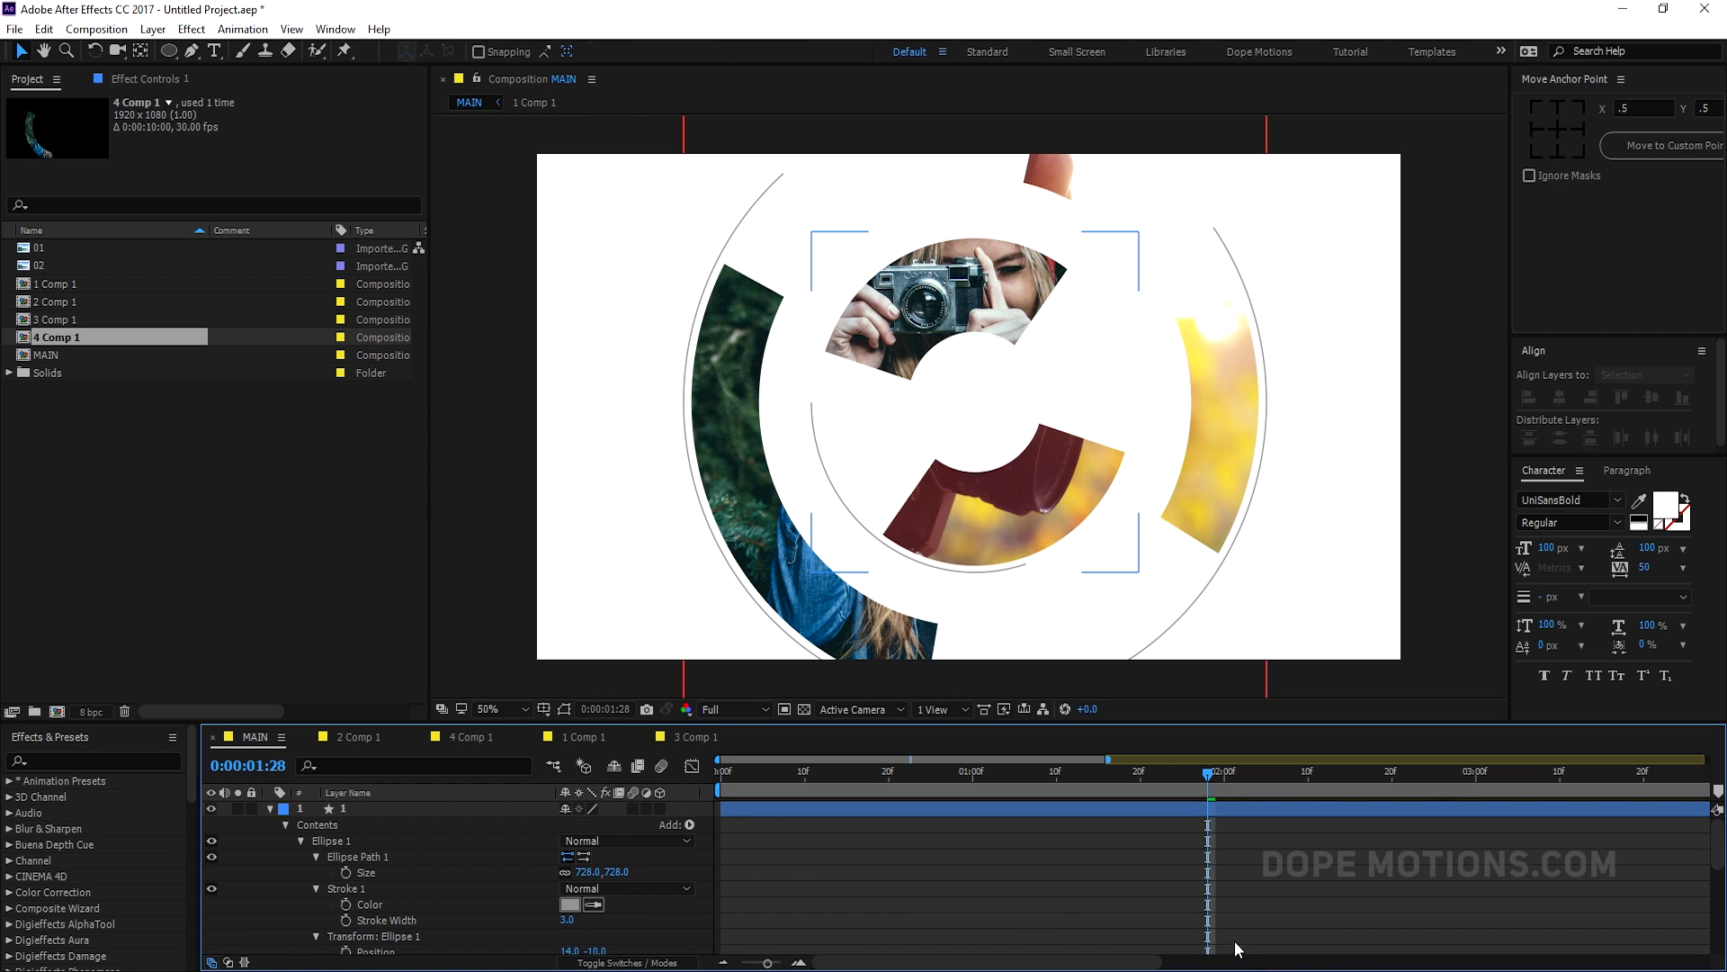
- Duplicate shape layer 1 in MAIN and enlarge the copy's ellipse to a size of 763
left_click(270, 808)
left_click(348, 813)
key("ctrl+d")
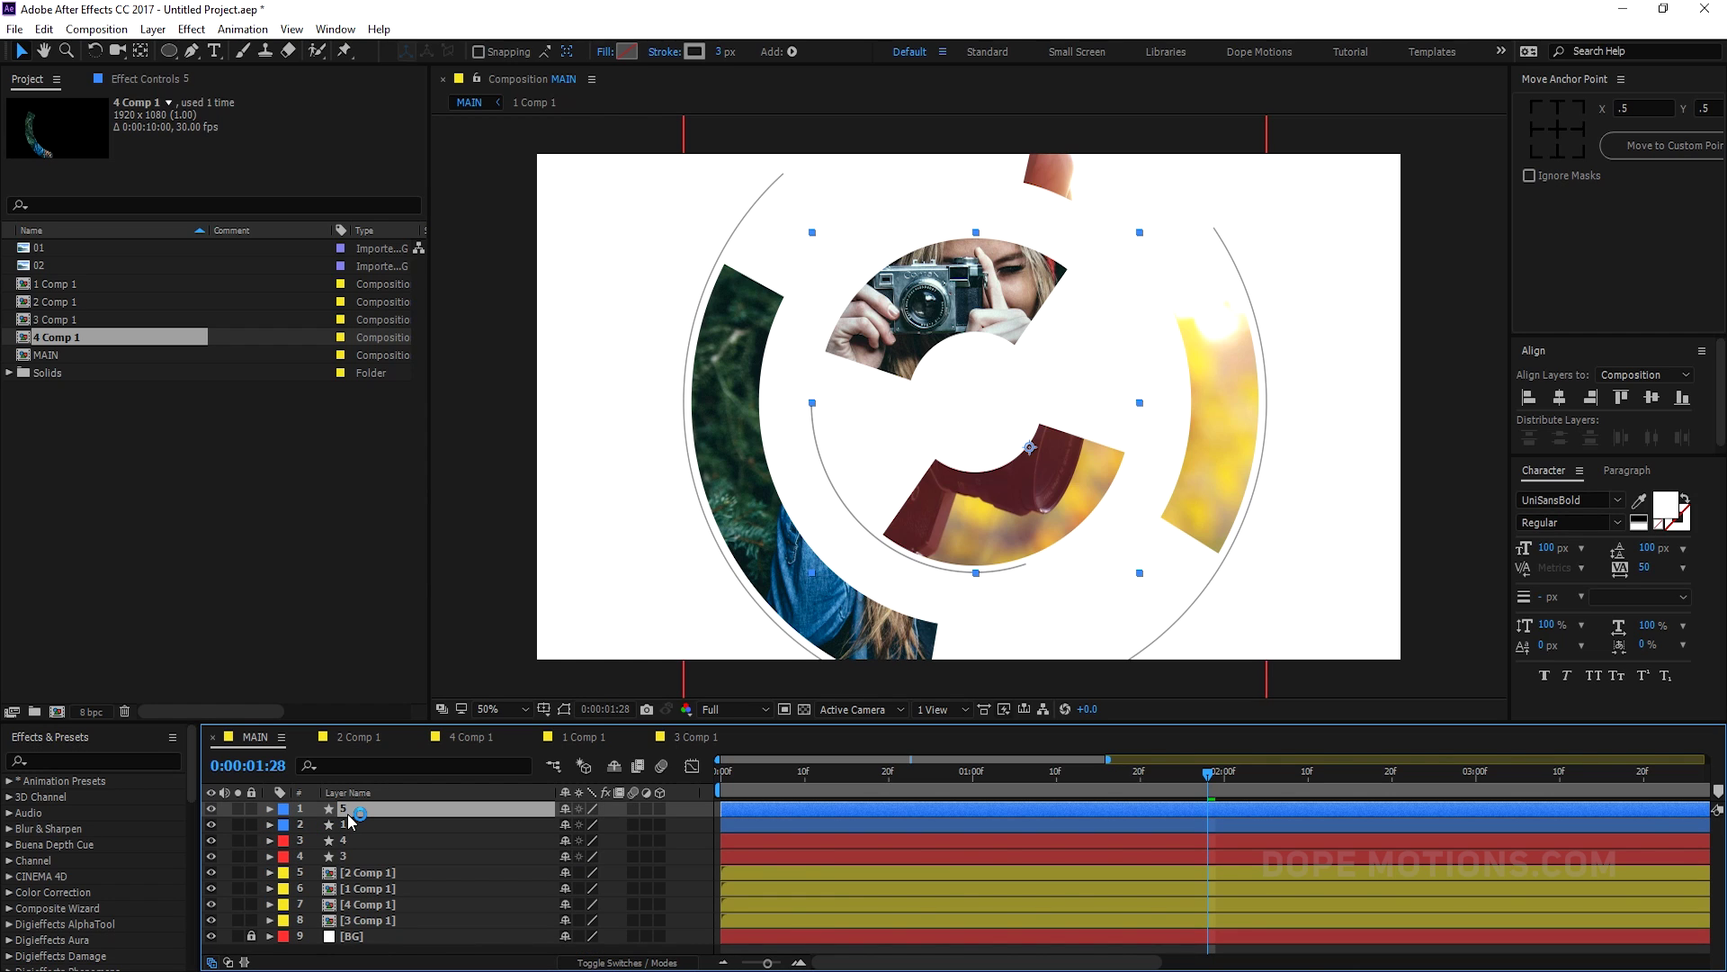
key("u")
key("u")
scroll(639, 914, "down", 3)
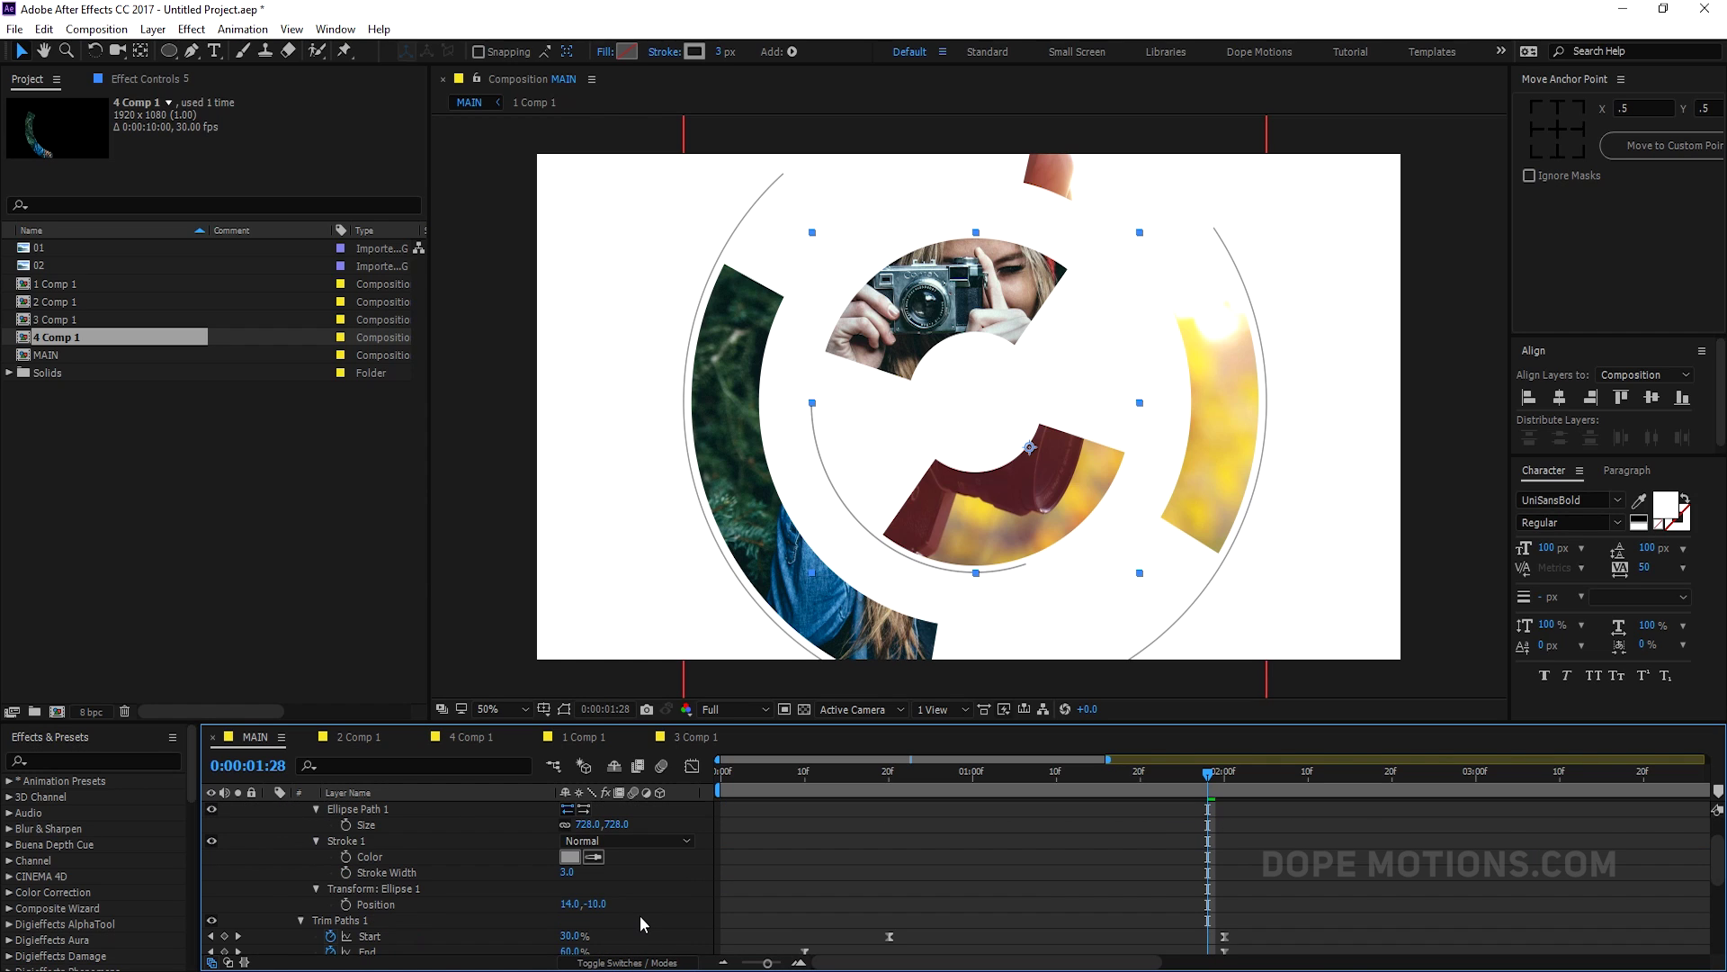
left_click_drag(619, 824, 647, 820)
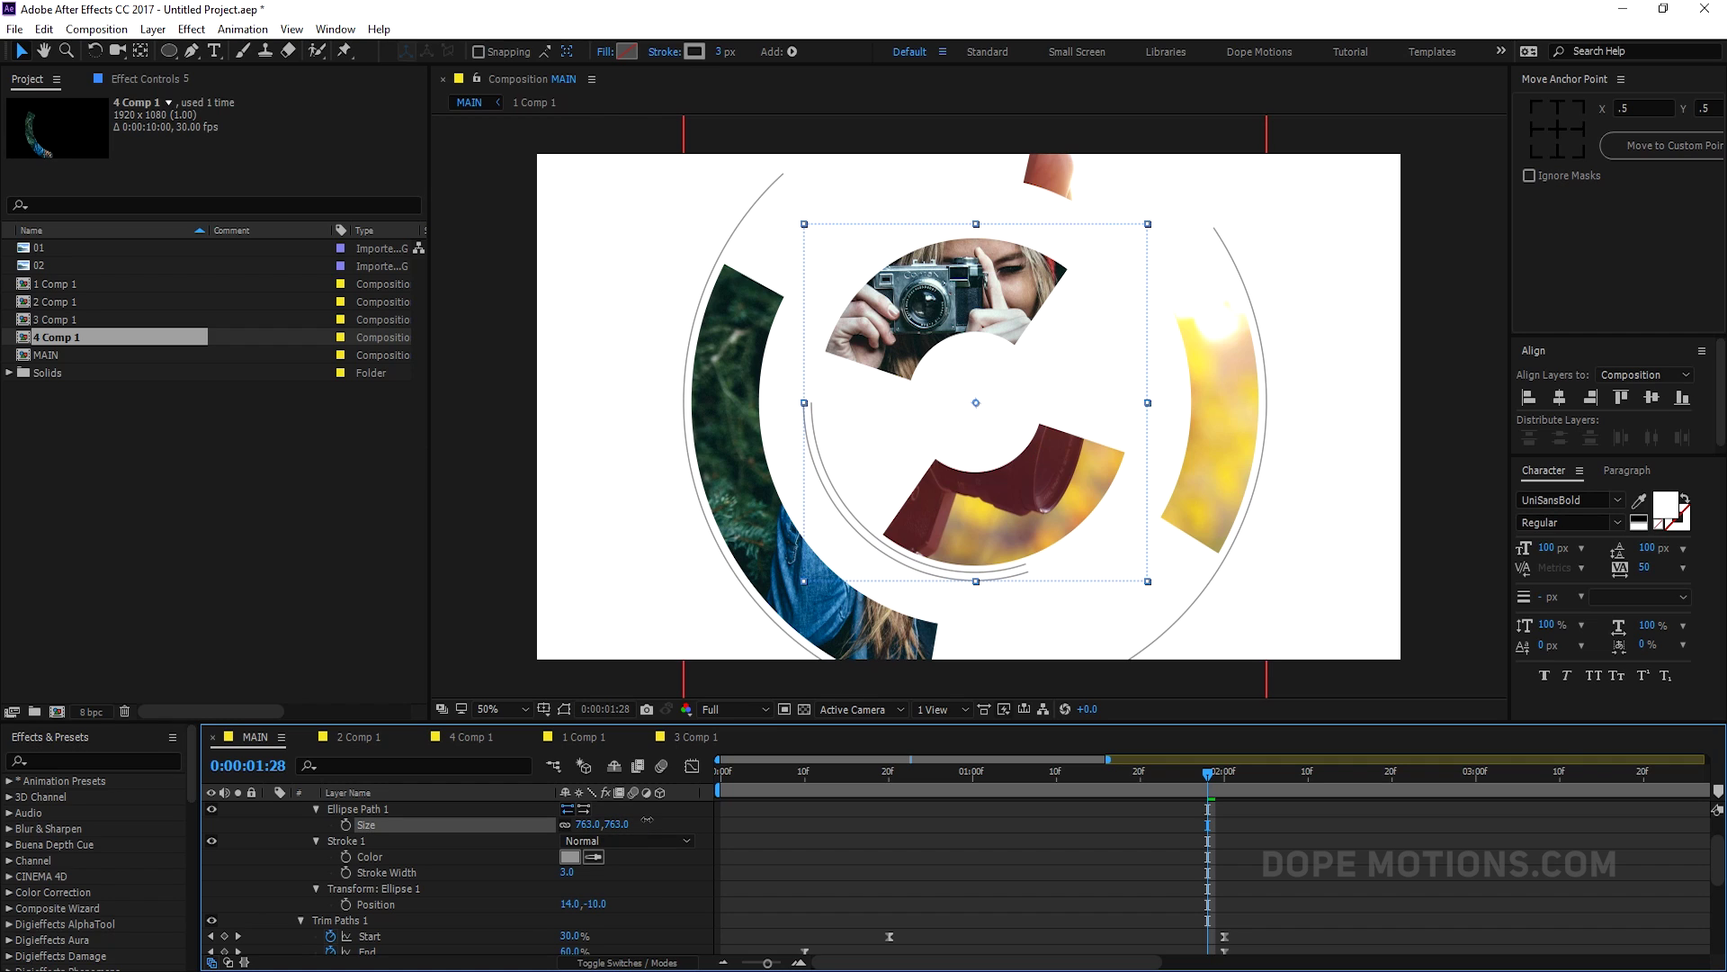
- Set the Trim Paths offset of the duplicated inner arc, shape layer 5, to about 224°
scroll(679, 923, "down", 1)
left_click_drag(584, 919, 739, 924)
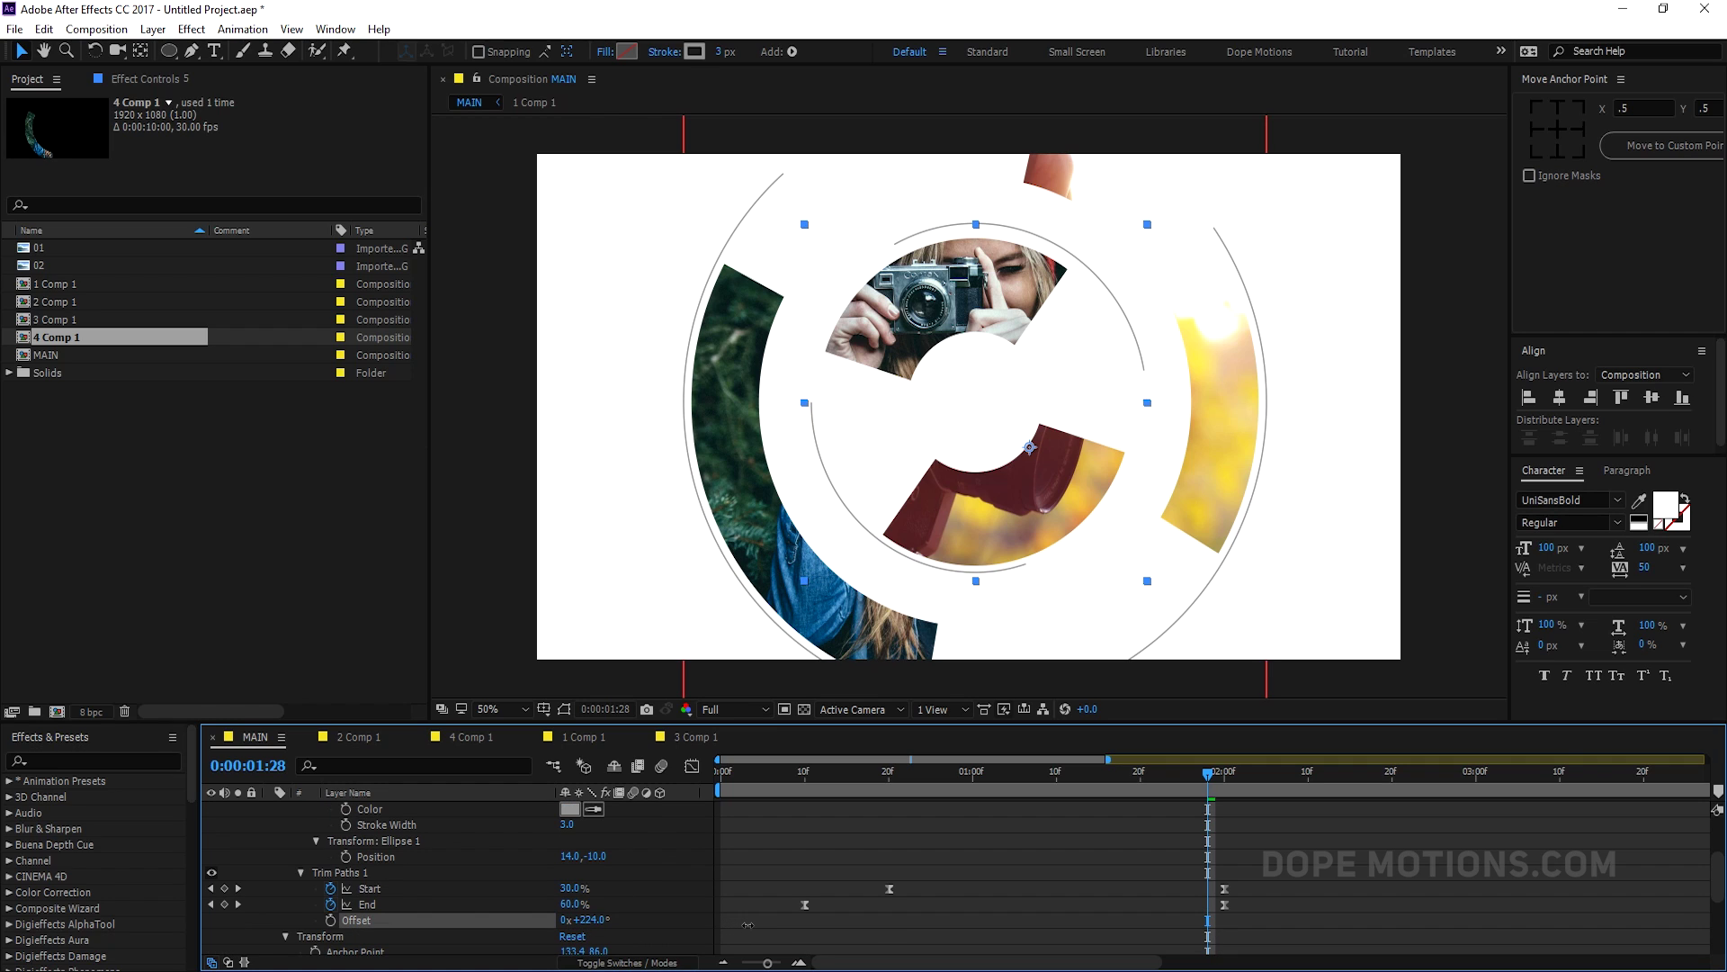
scroll(238, 816, "up", 5)
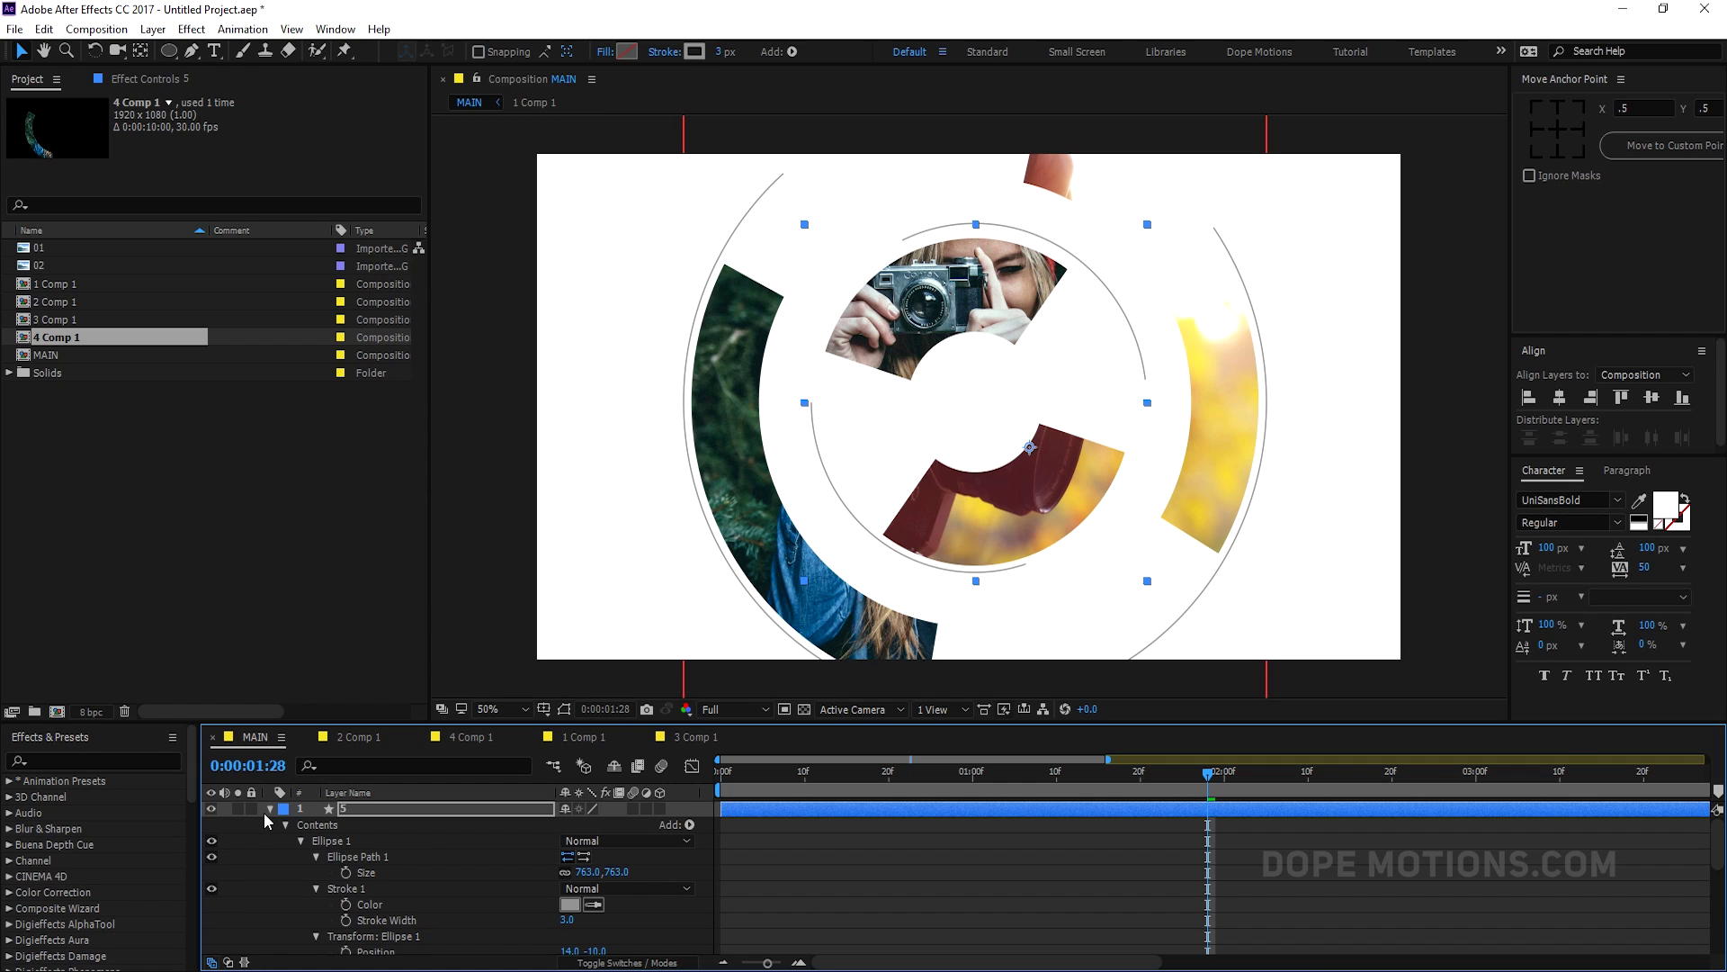
left_click(268, 809)
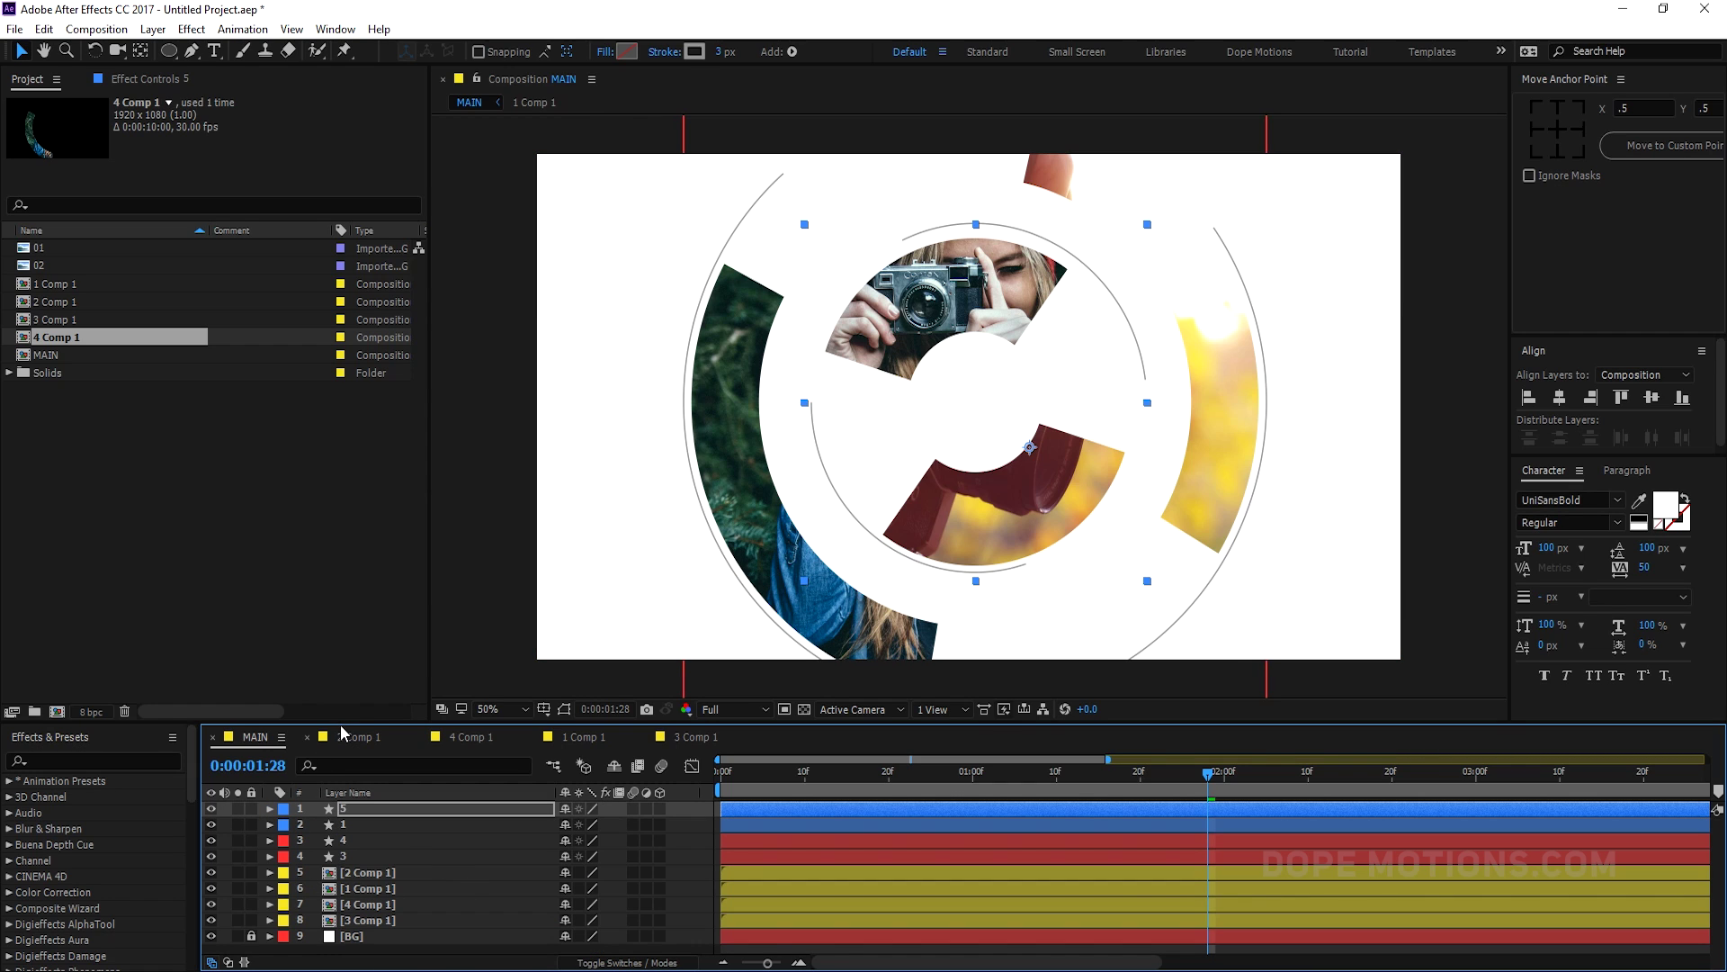
- Duplicate shape layer 3 in MAIN and enlarge the copy's ellipse to a size of 1349
left_click_drag(341, 726, 342, 650)
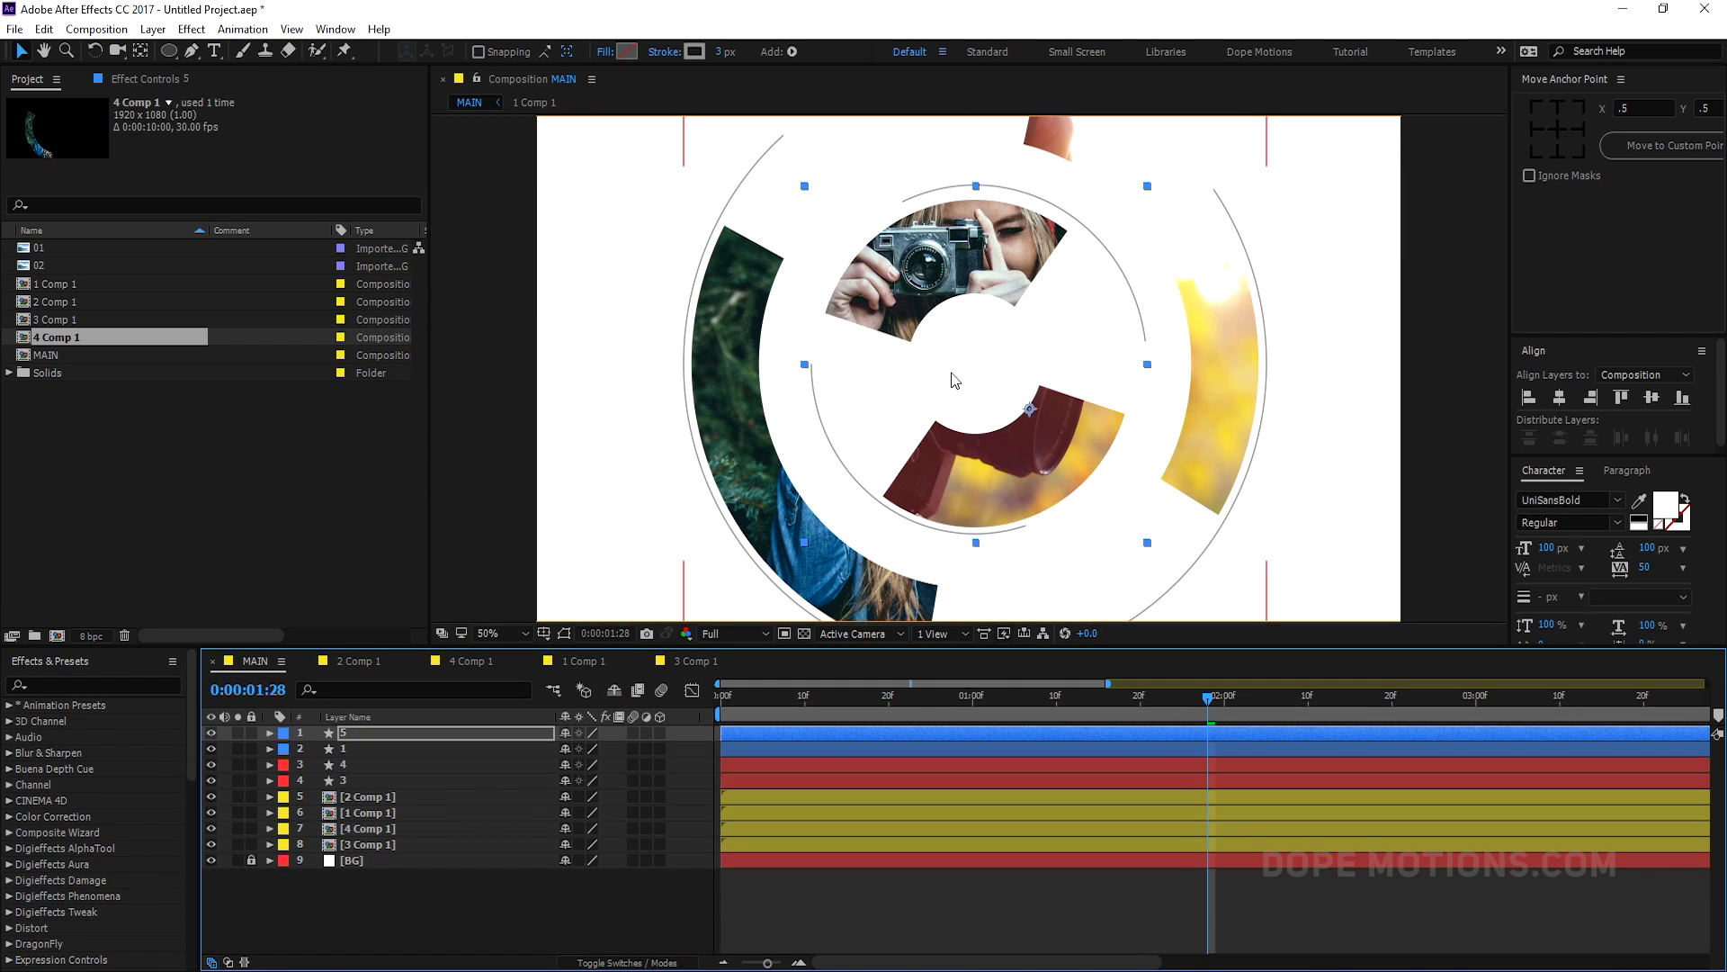
left_click(497, 906)
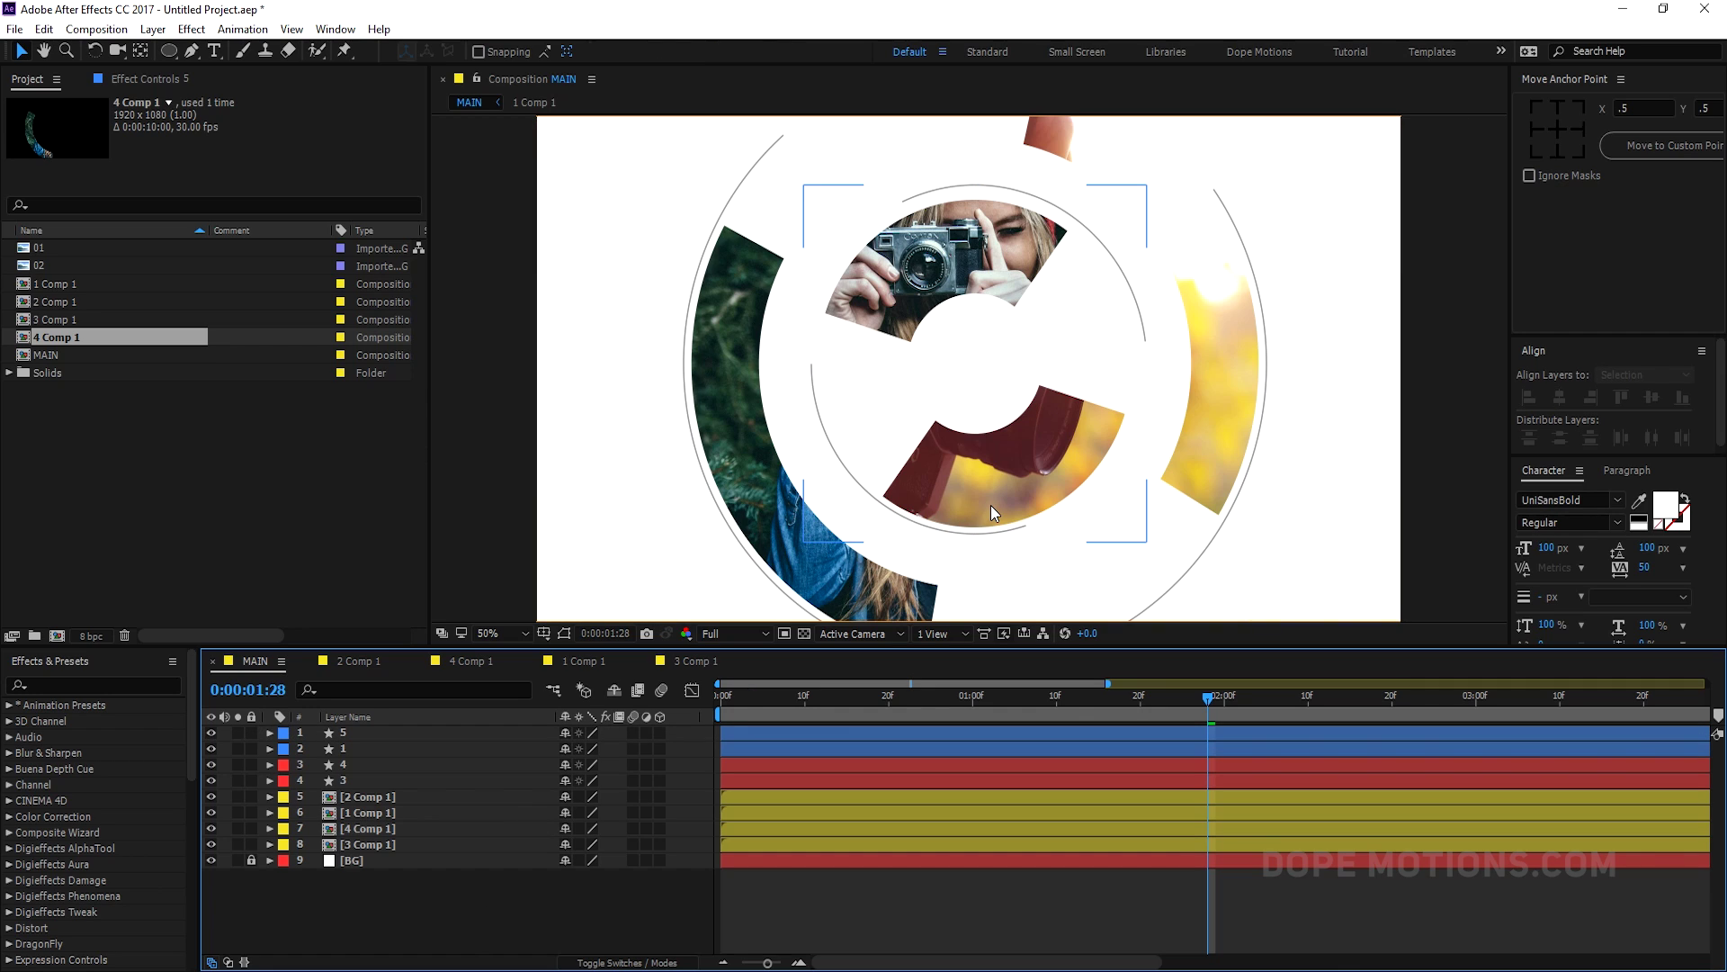
left_click(358, 779)
key("ctrl+d")
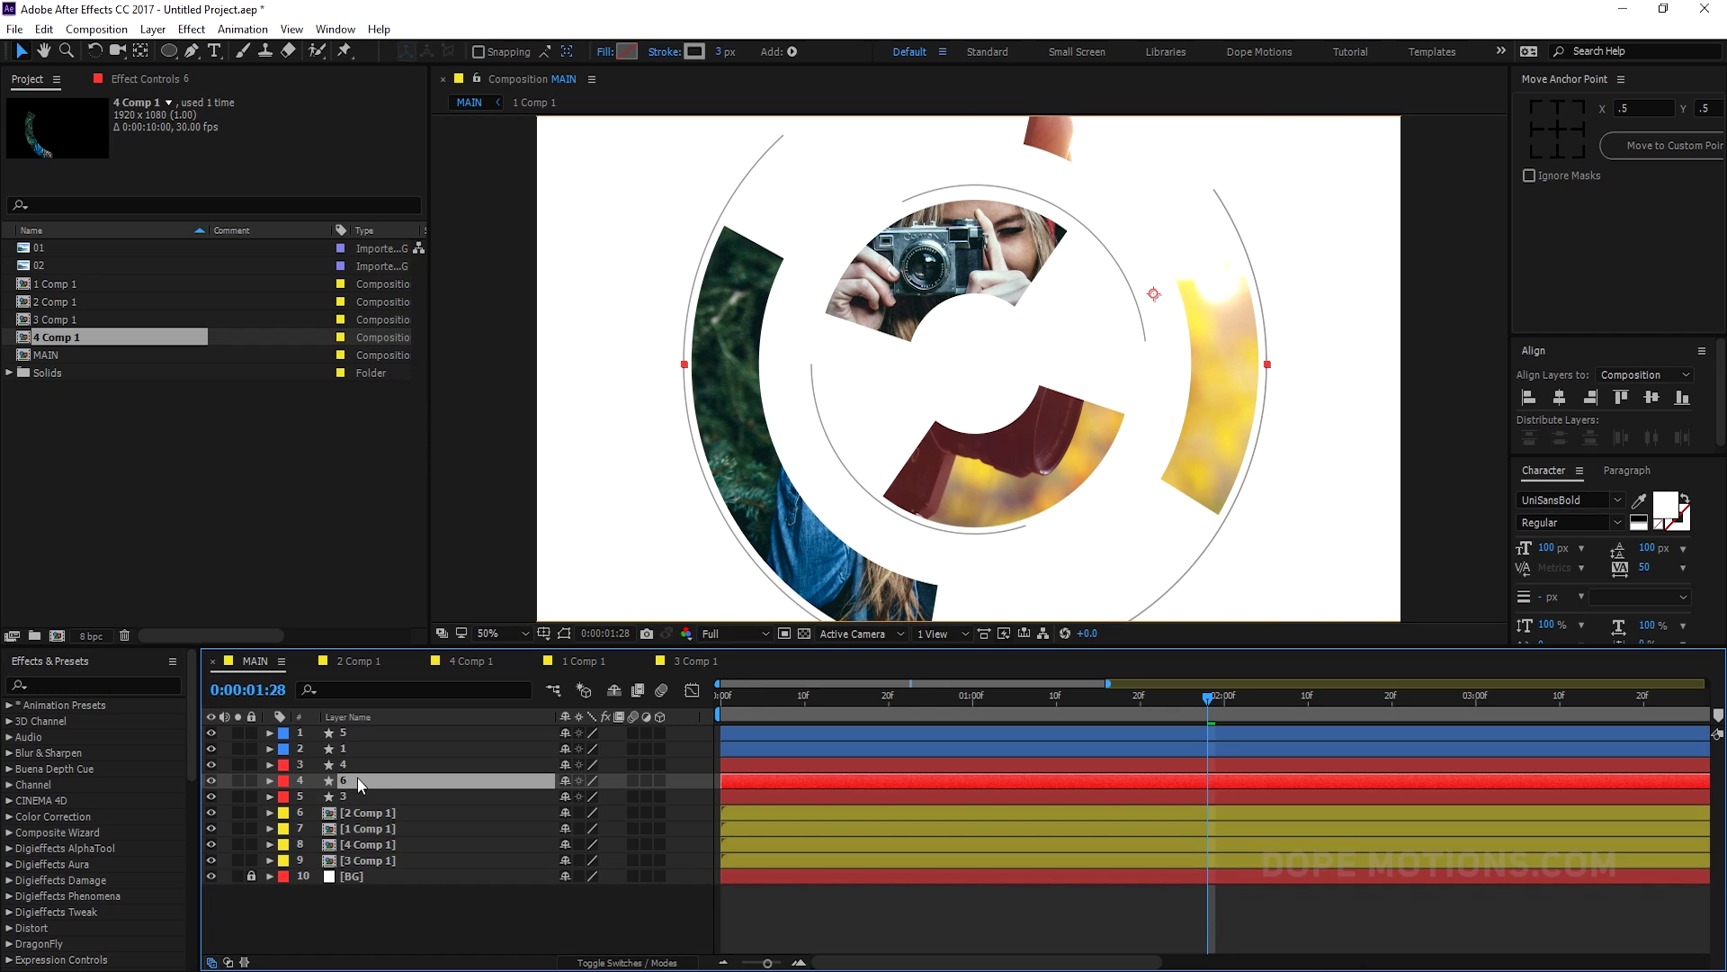
key("u")
key("u")
left_click(642, 841)
left_click_drag(642, 841, 677, 841)
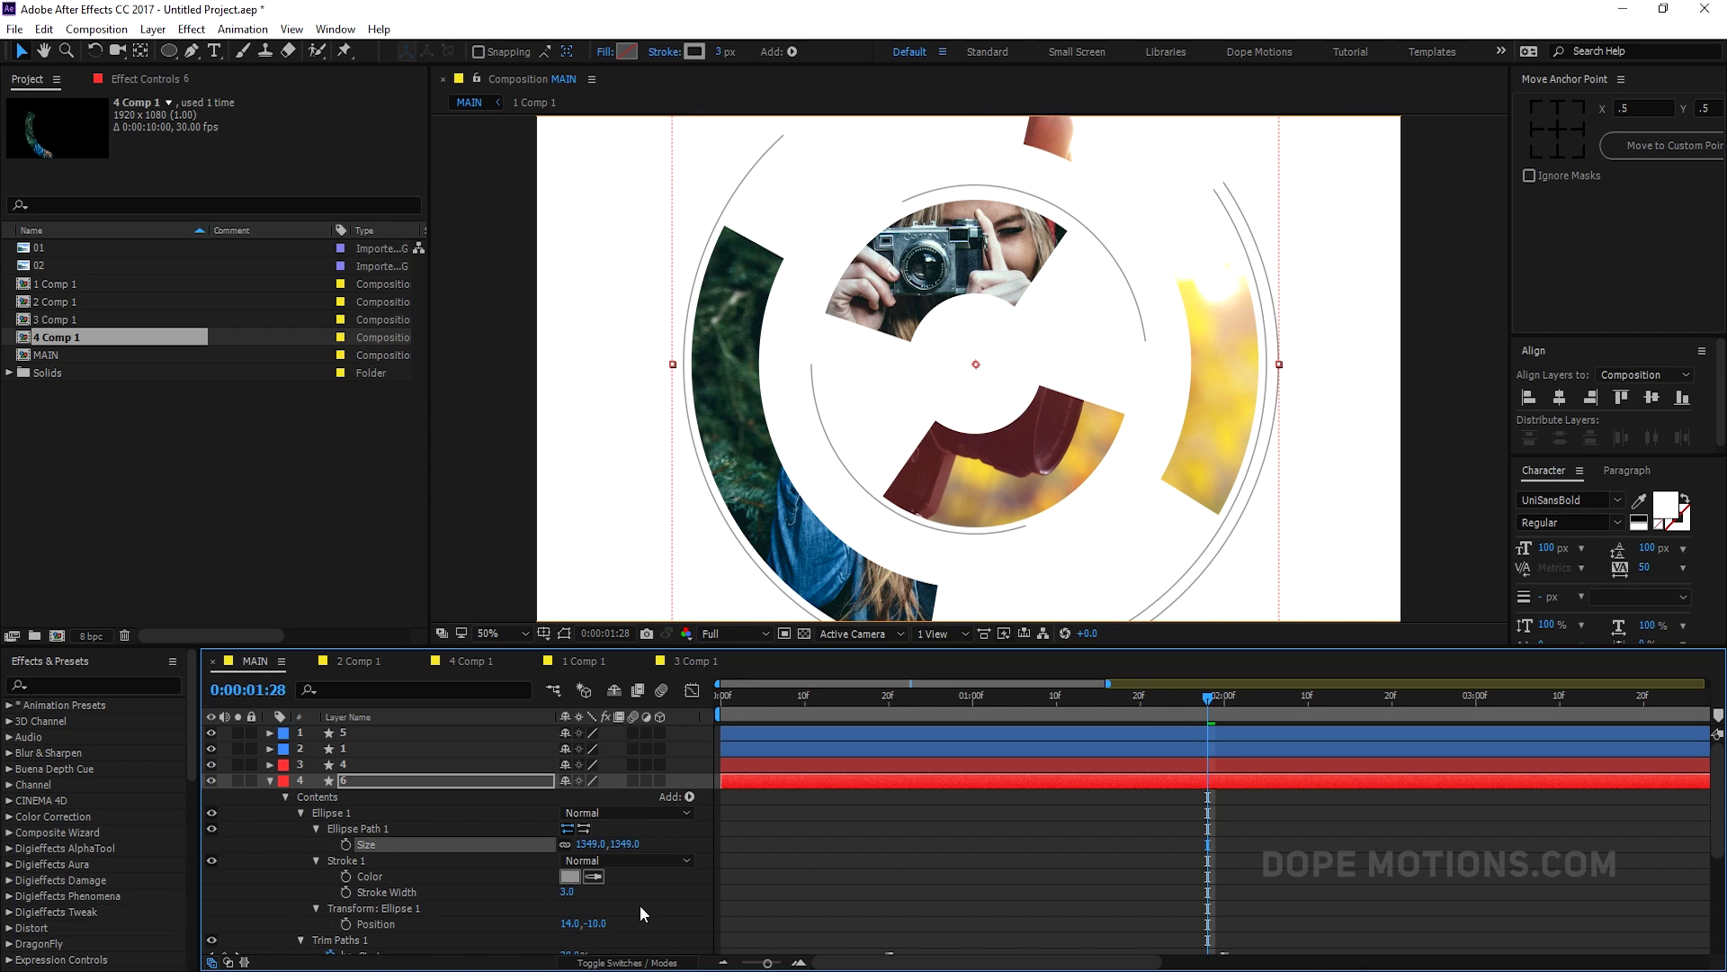
- Set the Trim Paths offset of shape layer 6 to -111° and reduce its ellipse size to 1064
scroll(640, 905, "down", 2)
left_click_drag(591, 899, 541, 891)
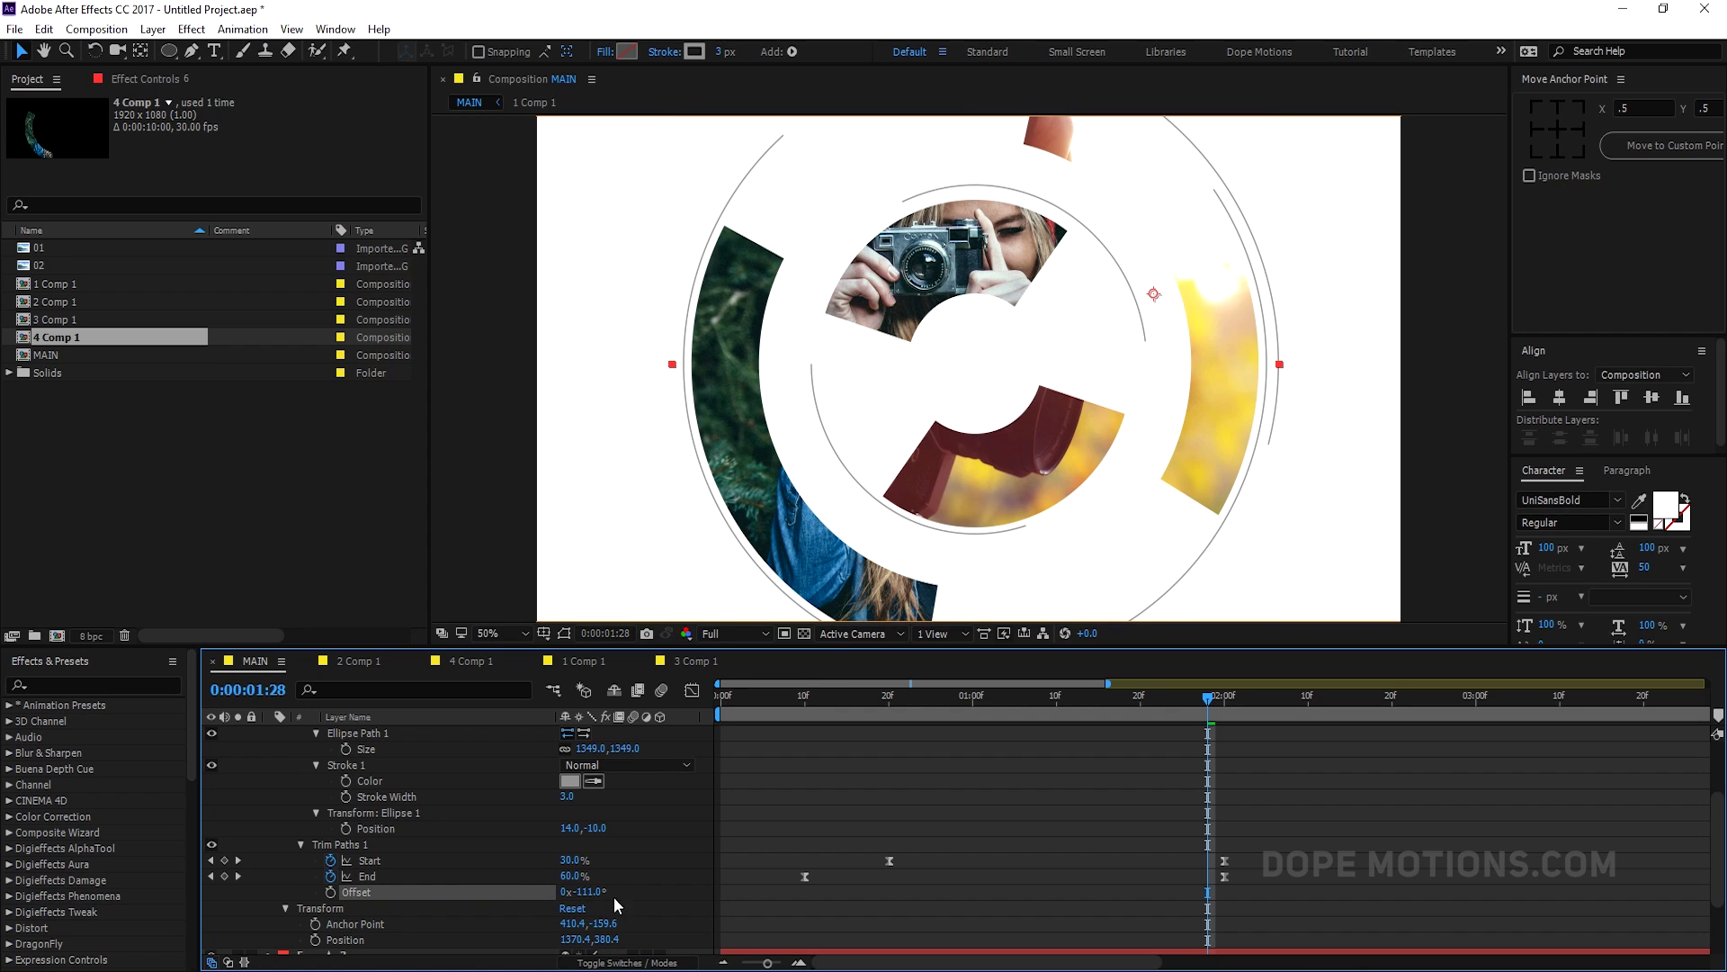
left_click_drag(624, 748, 409, 794)
scroll(252, 783, "up", 5)
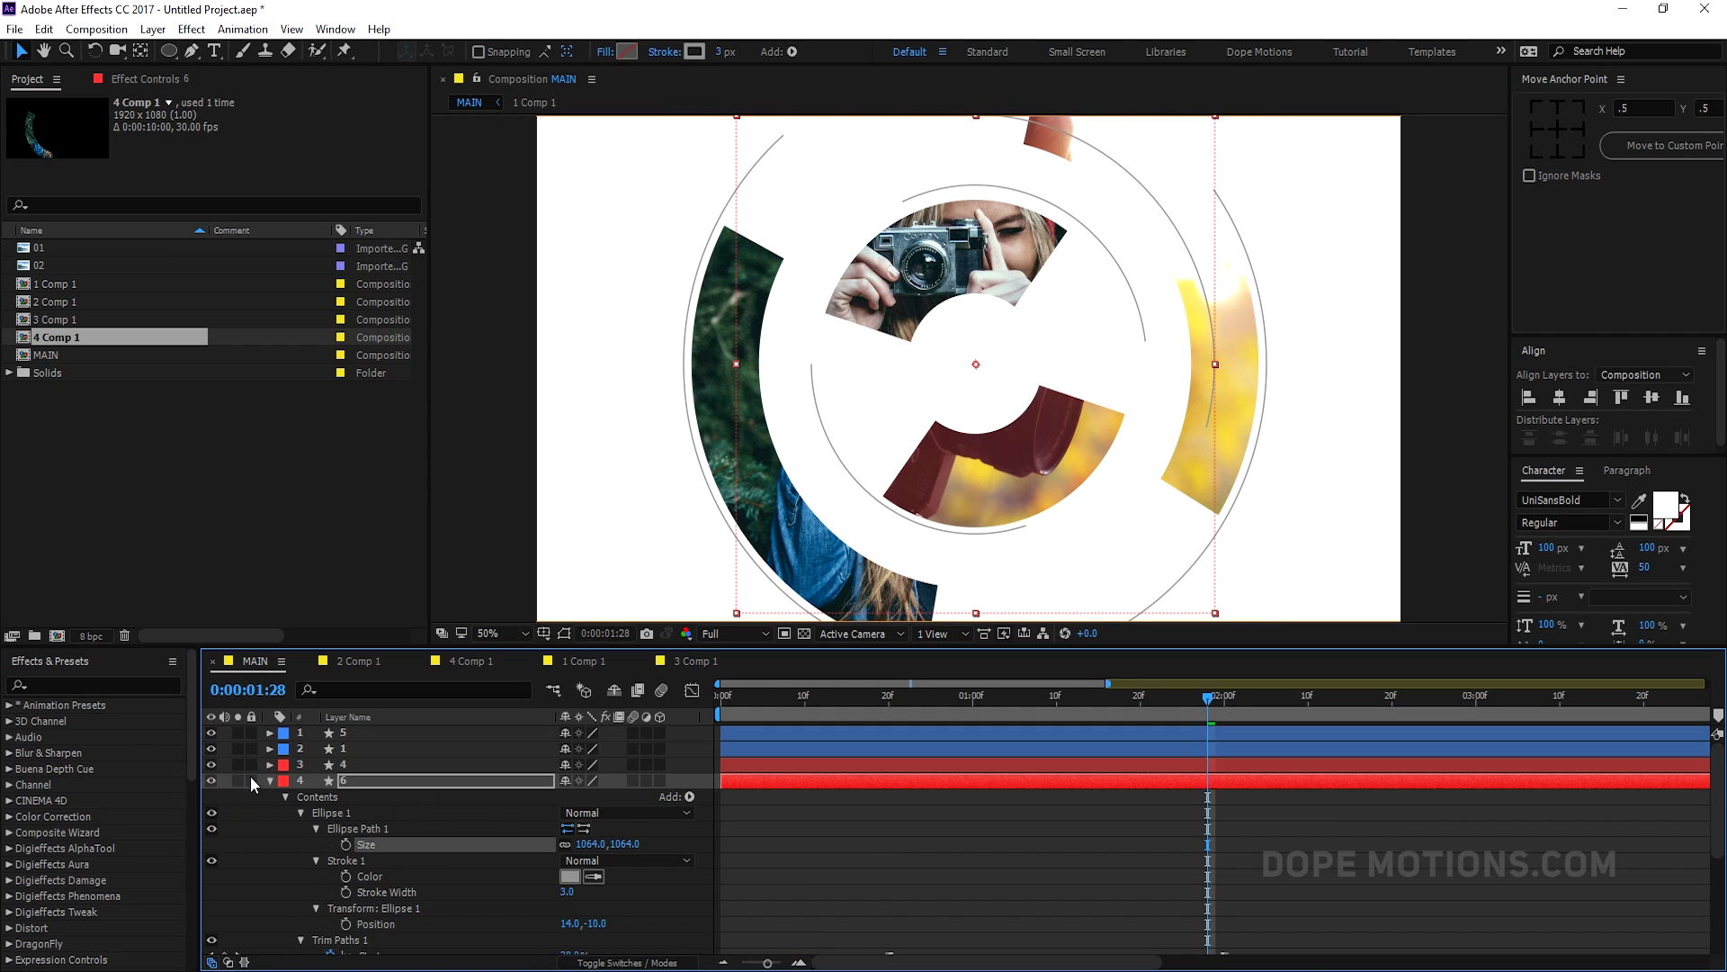
left_click(270, 780)
- Move the five shape layers below the precomps, directly above BG, and scrub the animation to 0:00:02:07
left_click(345, 734)
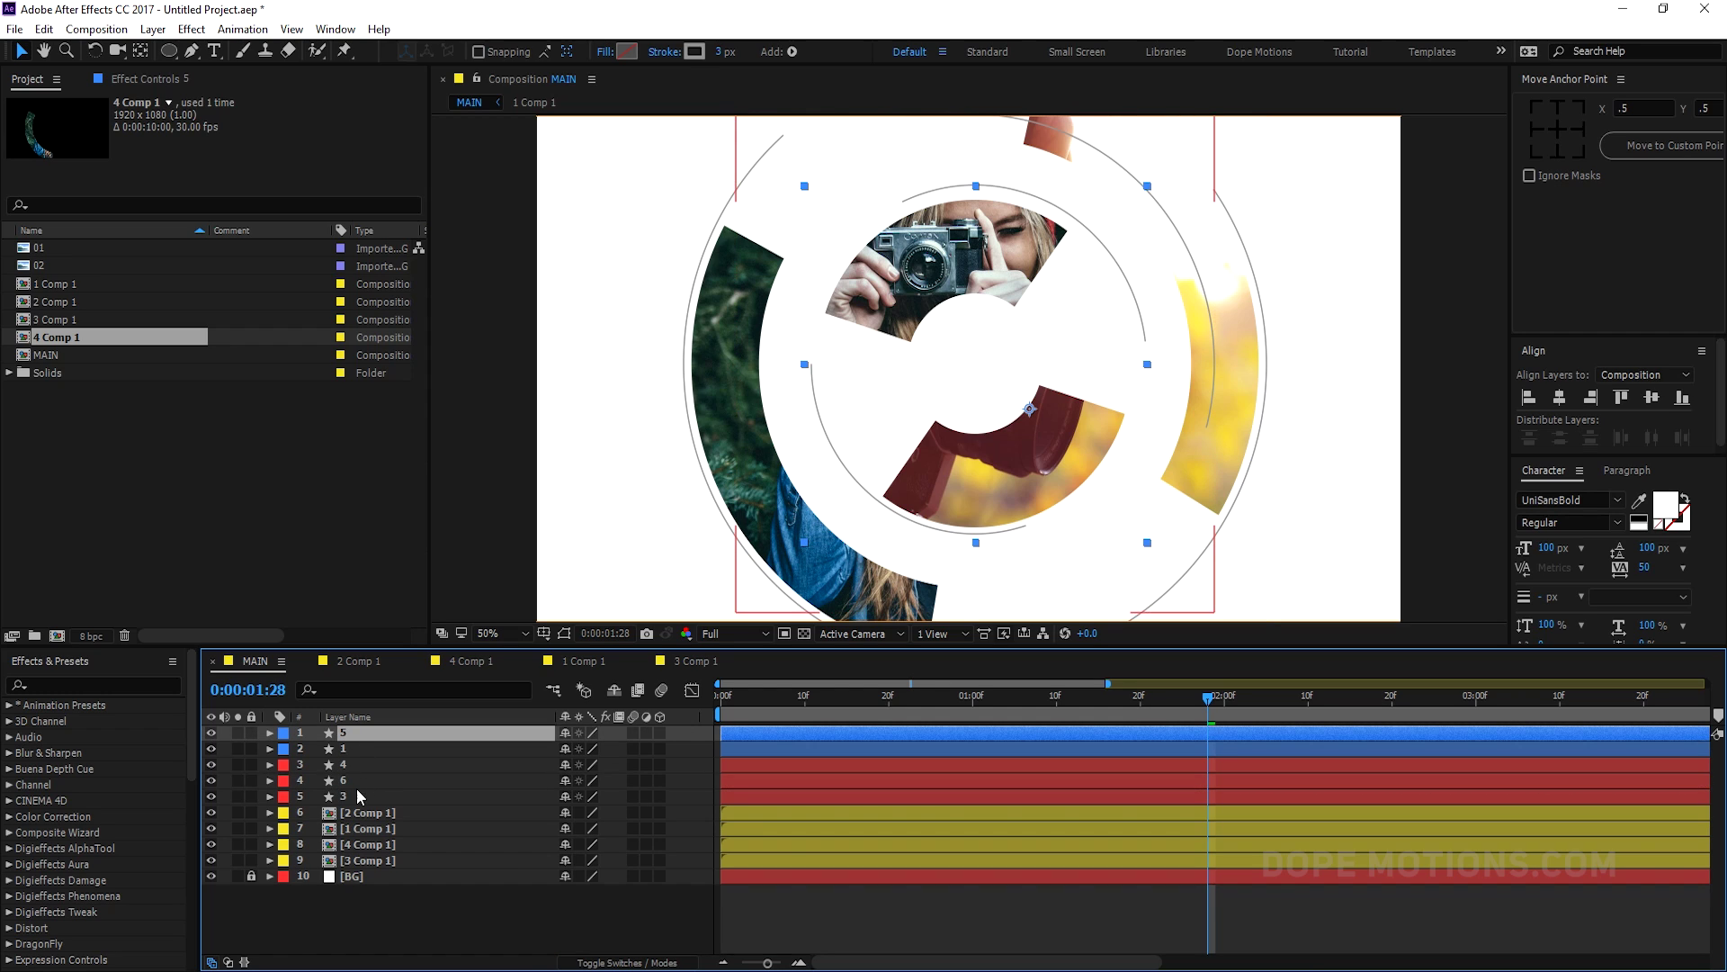
left_click(354, 794, "shift")
mouse_move(359, 749)
left_mouse_down()
mouse_move(367, 897)
mouse_move(373, 884)
left_mouse_up()
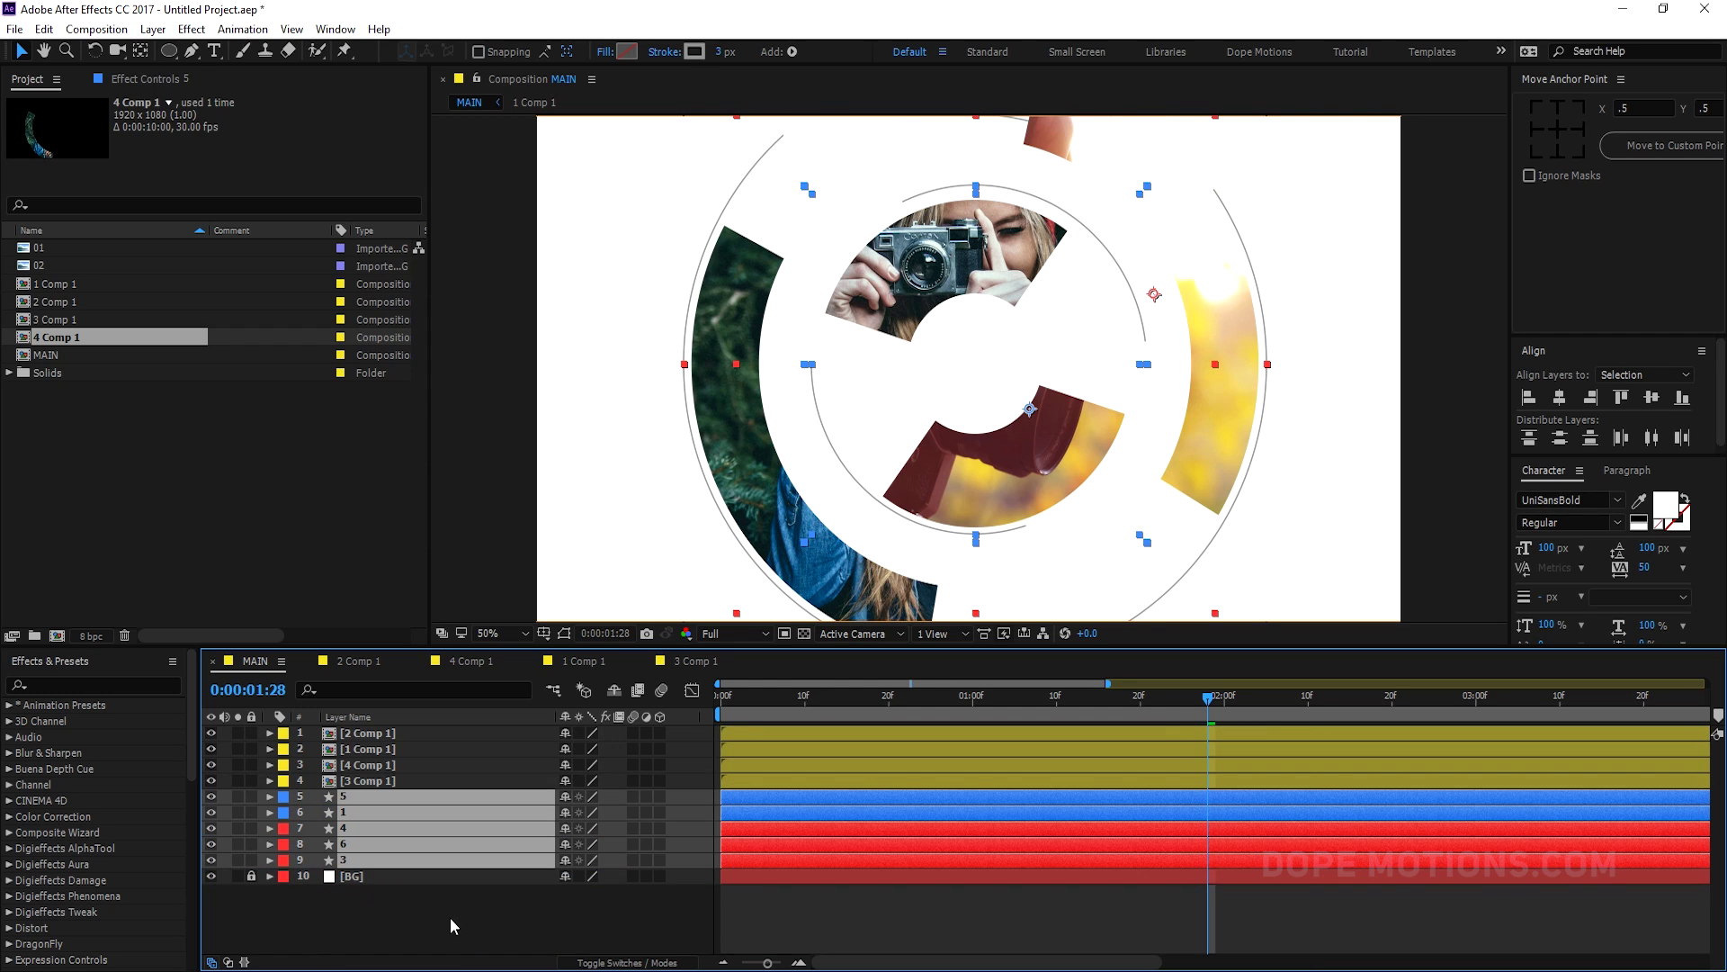
left_click(456, 924)
left_click_drag(751, 696, 1285, 748)
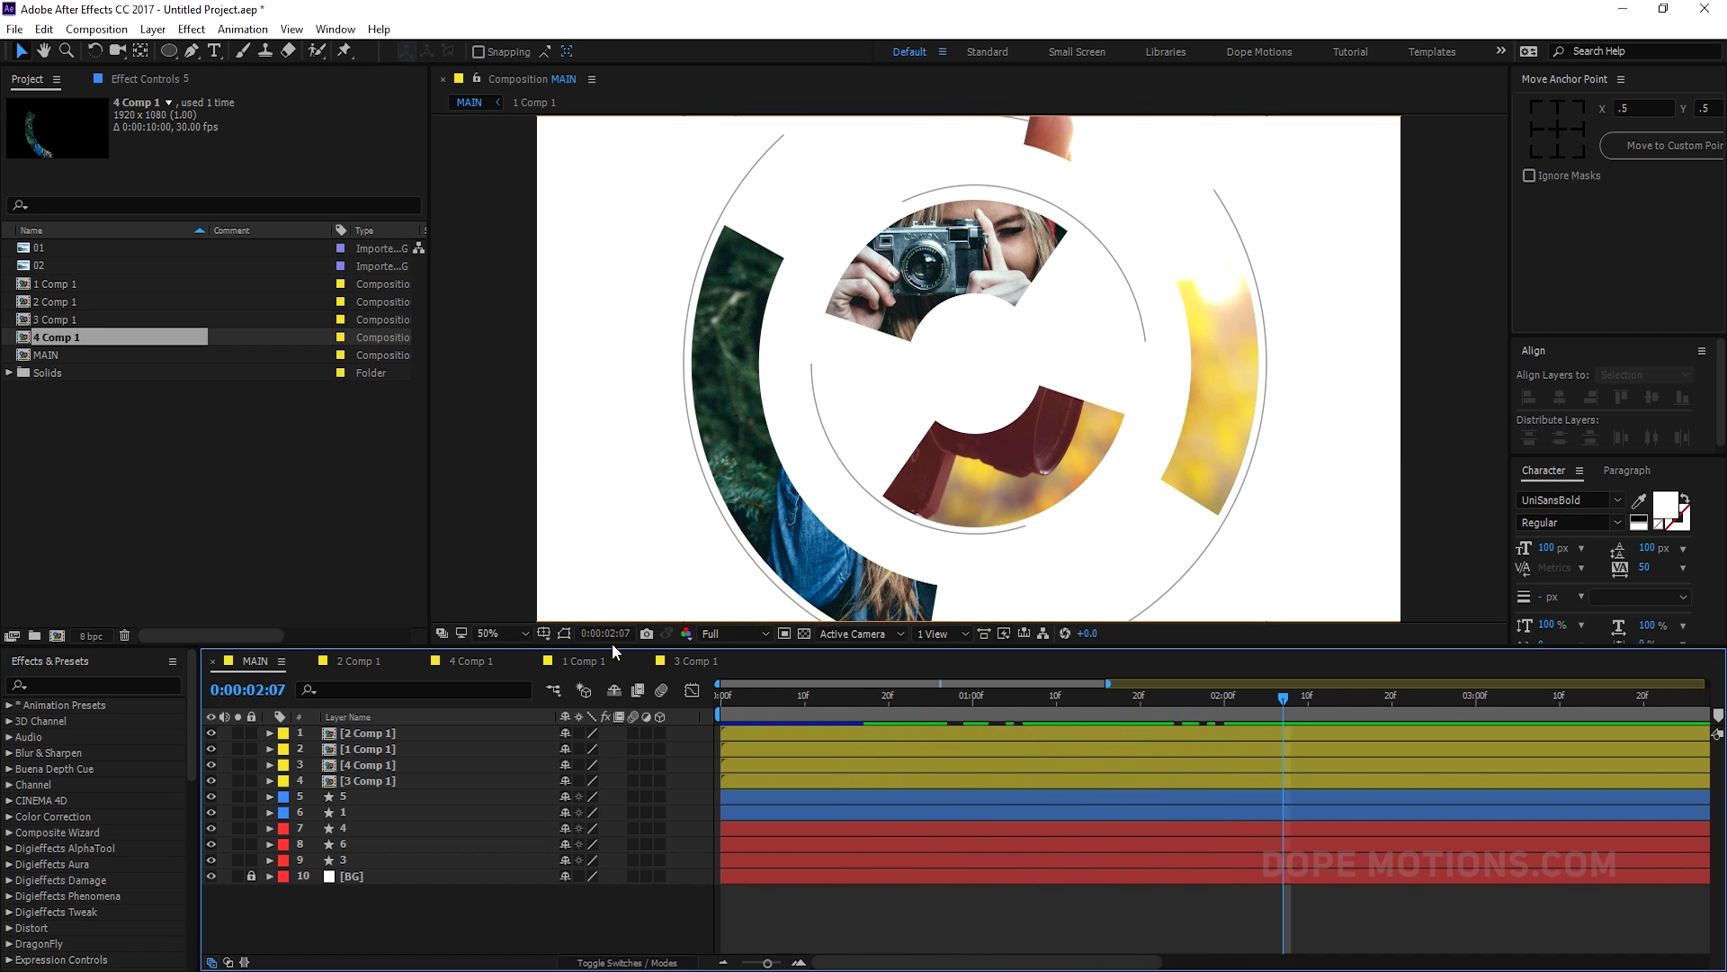
- Add a 28mm two-node camera to MAIN and make every layer except BG 3D
right_click(412, 919)
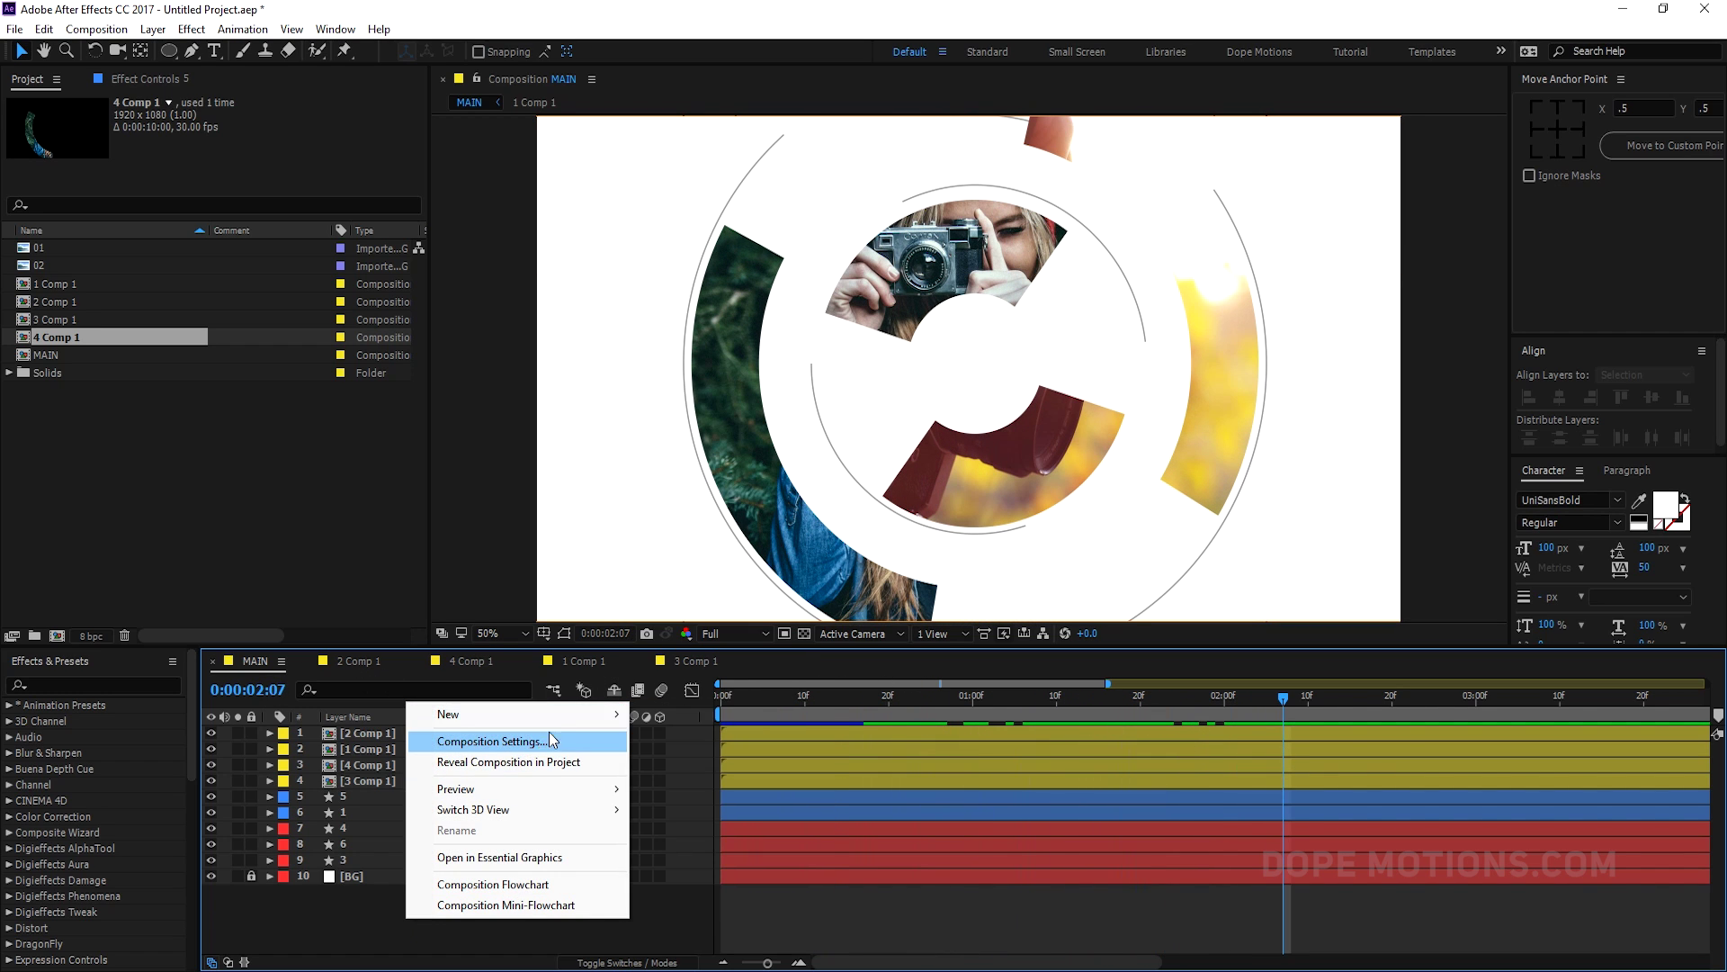
mouse_move(540, 714)
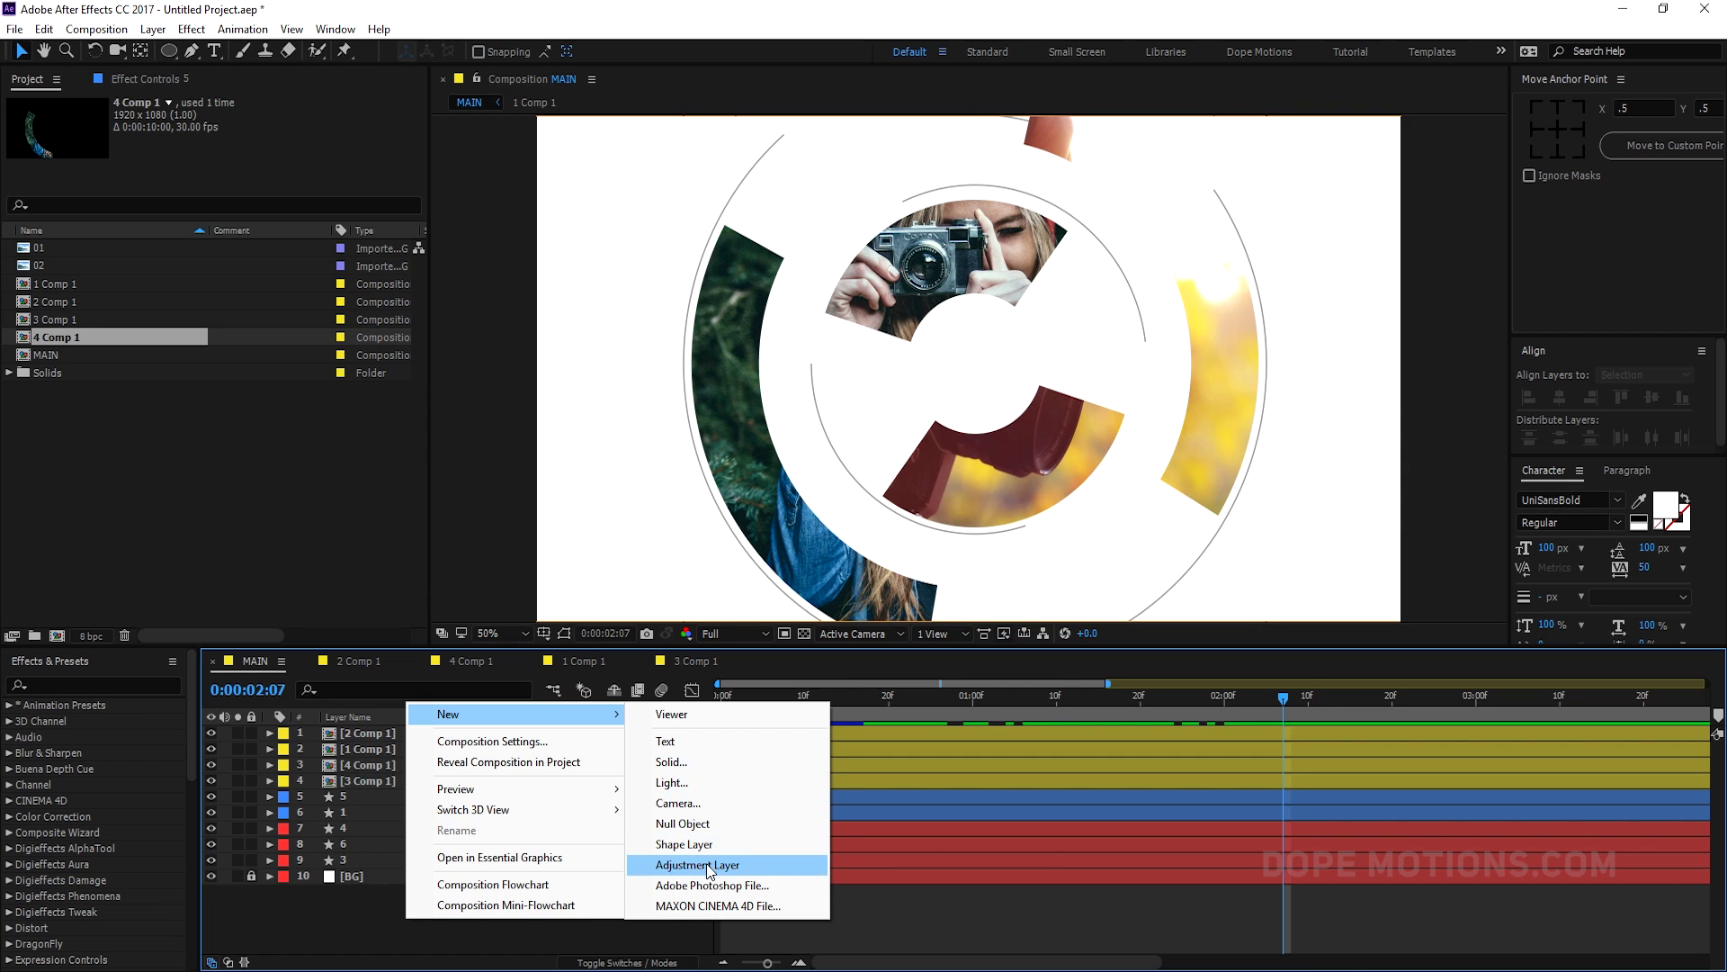
left_click(693, 808)
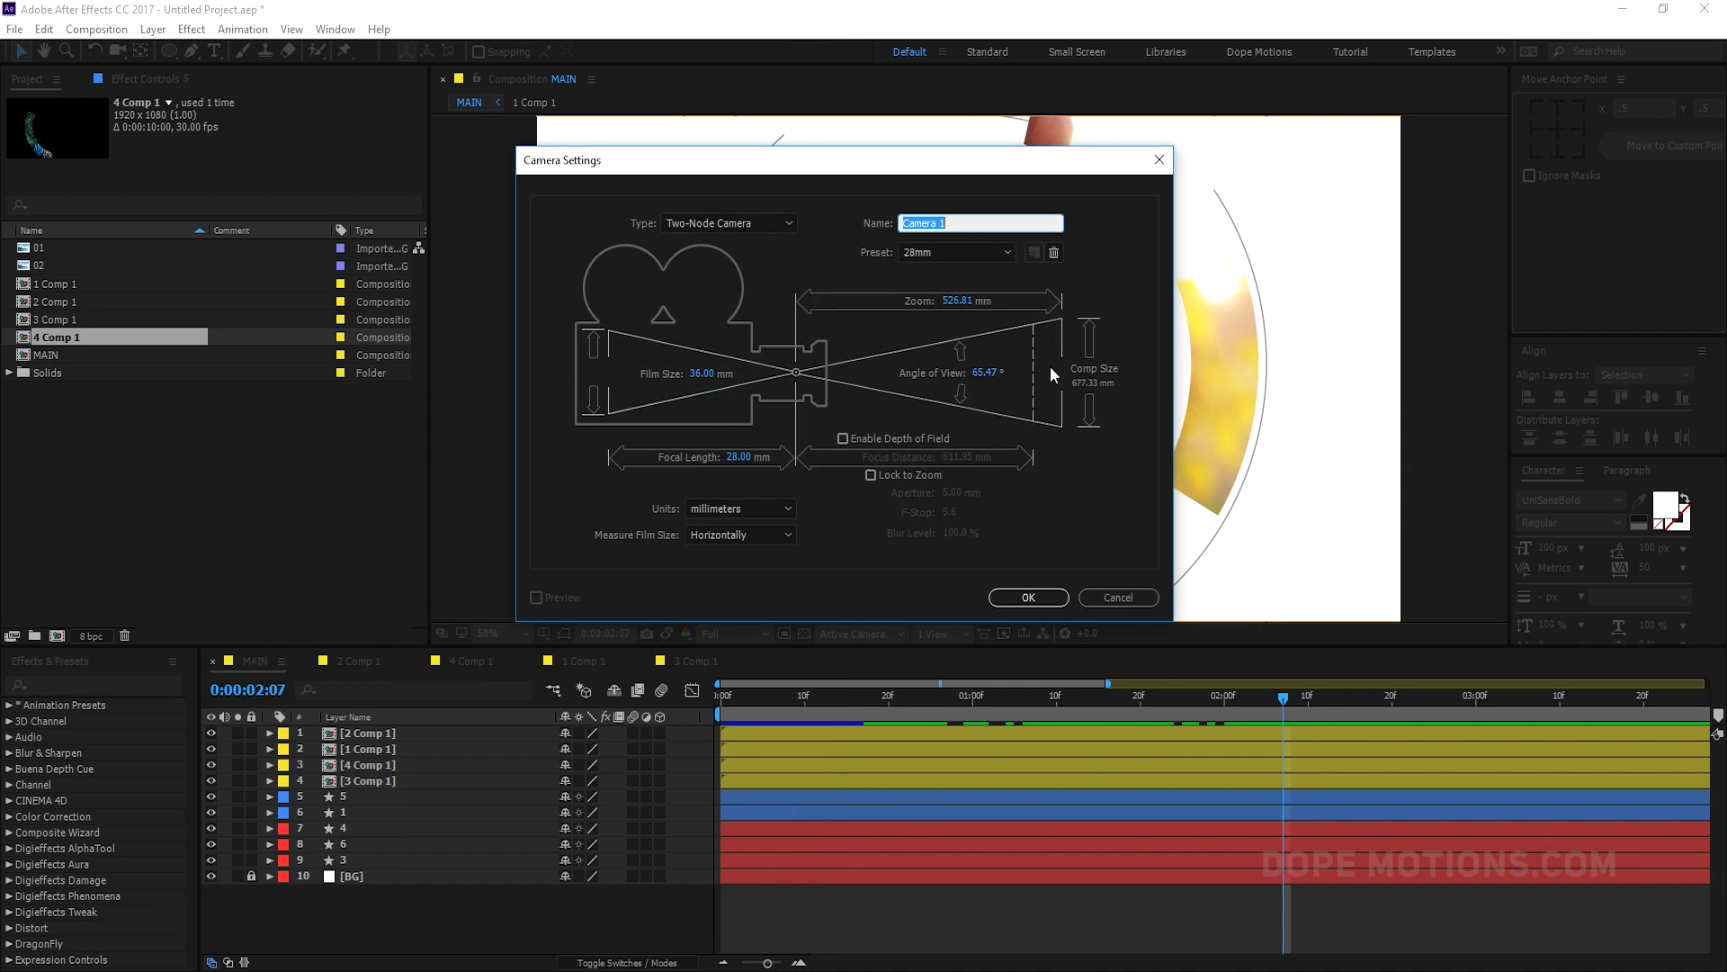
left_click(953, 251)
left_click(957, 364)
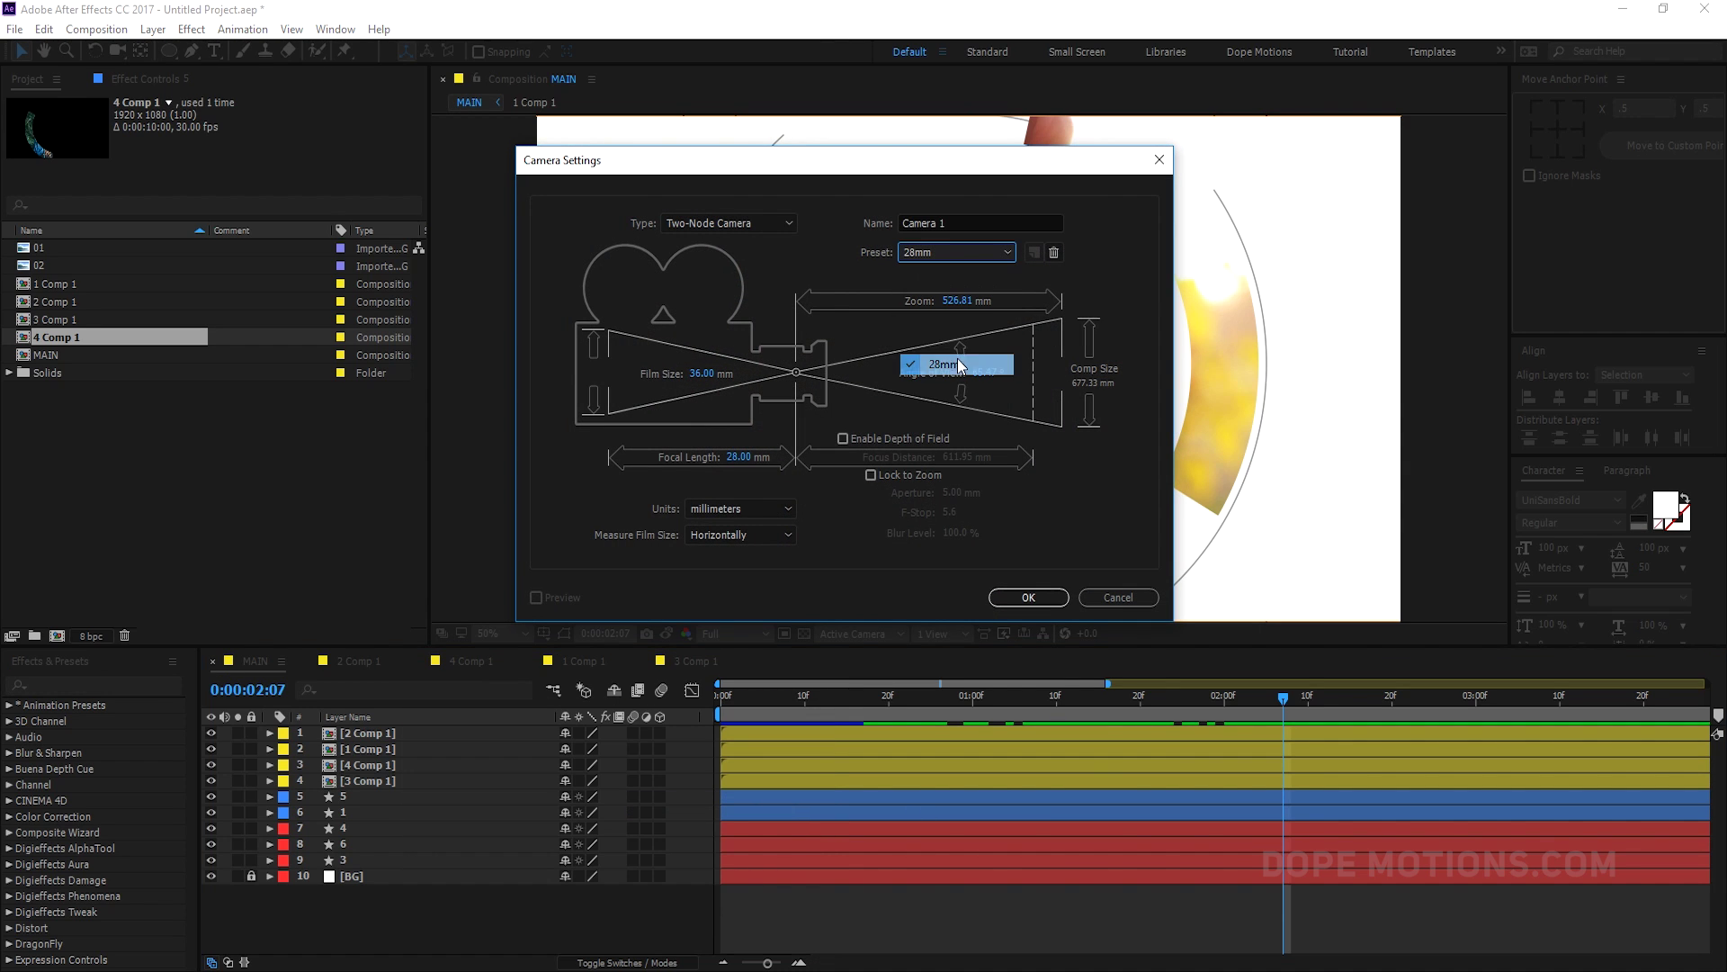
left_click(1029, 597)
left_click(927, 506)
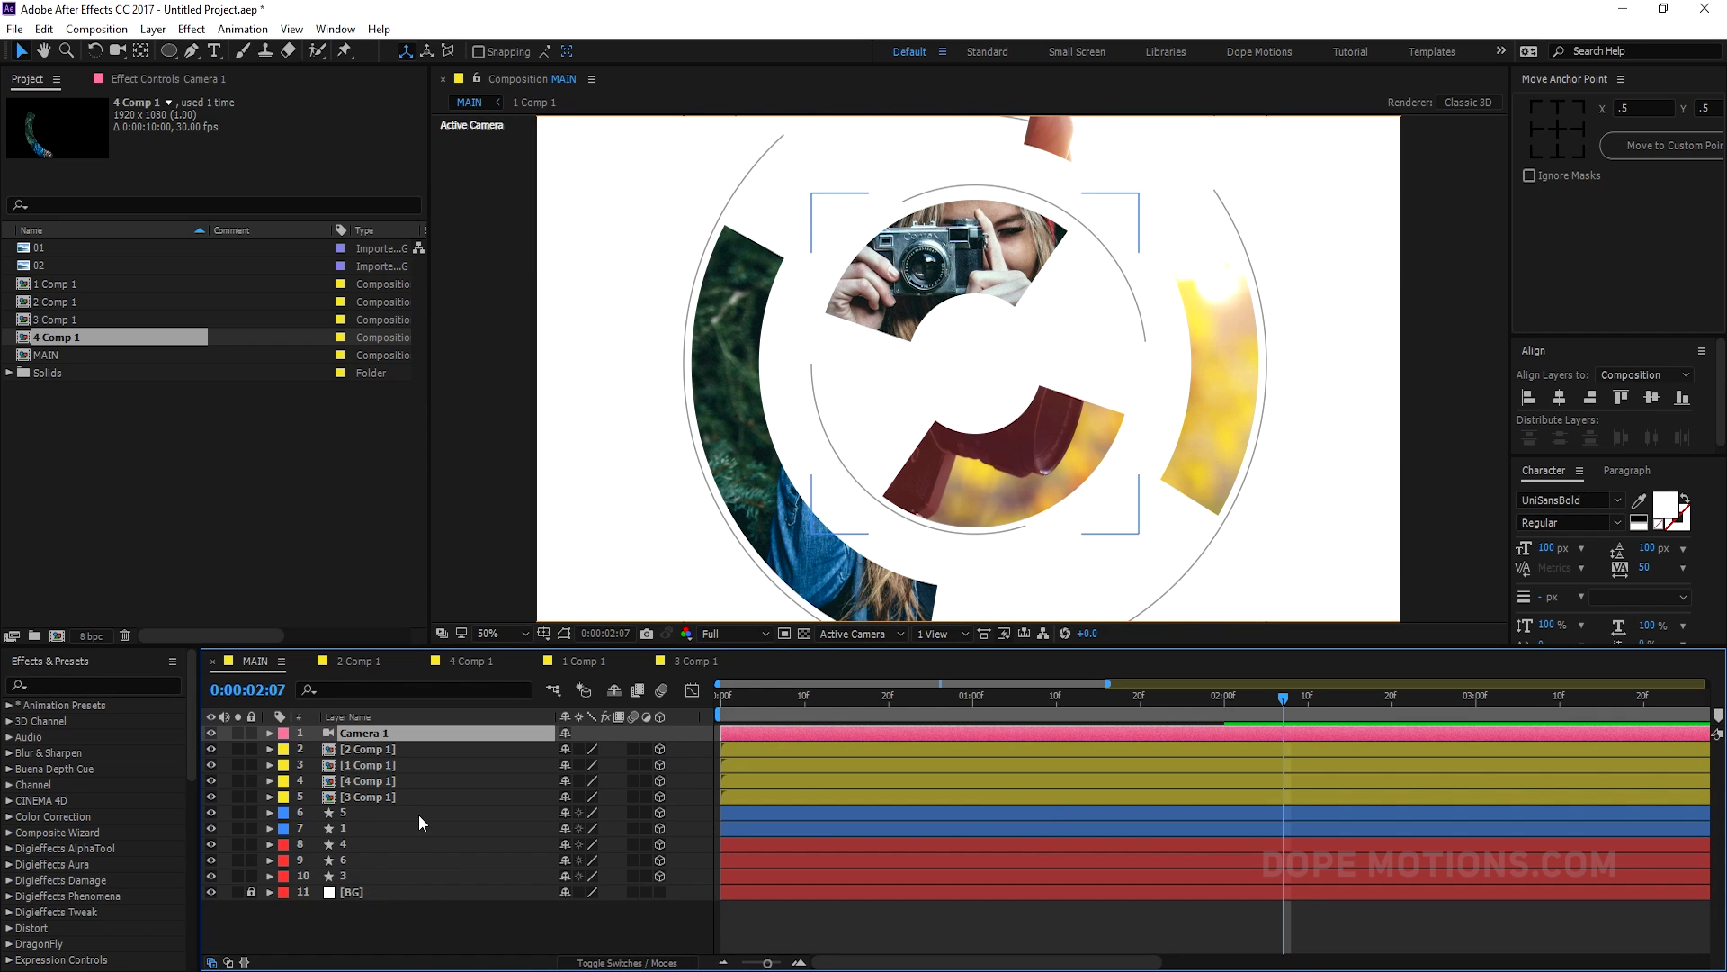
- Add a null object to MAIN and parent Camera 1 to it, showing the Parent column
right_click(392, 930)
mouse_move(512, 719)
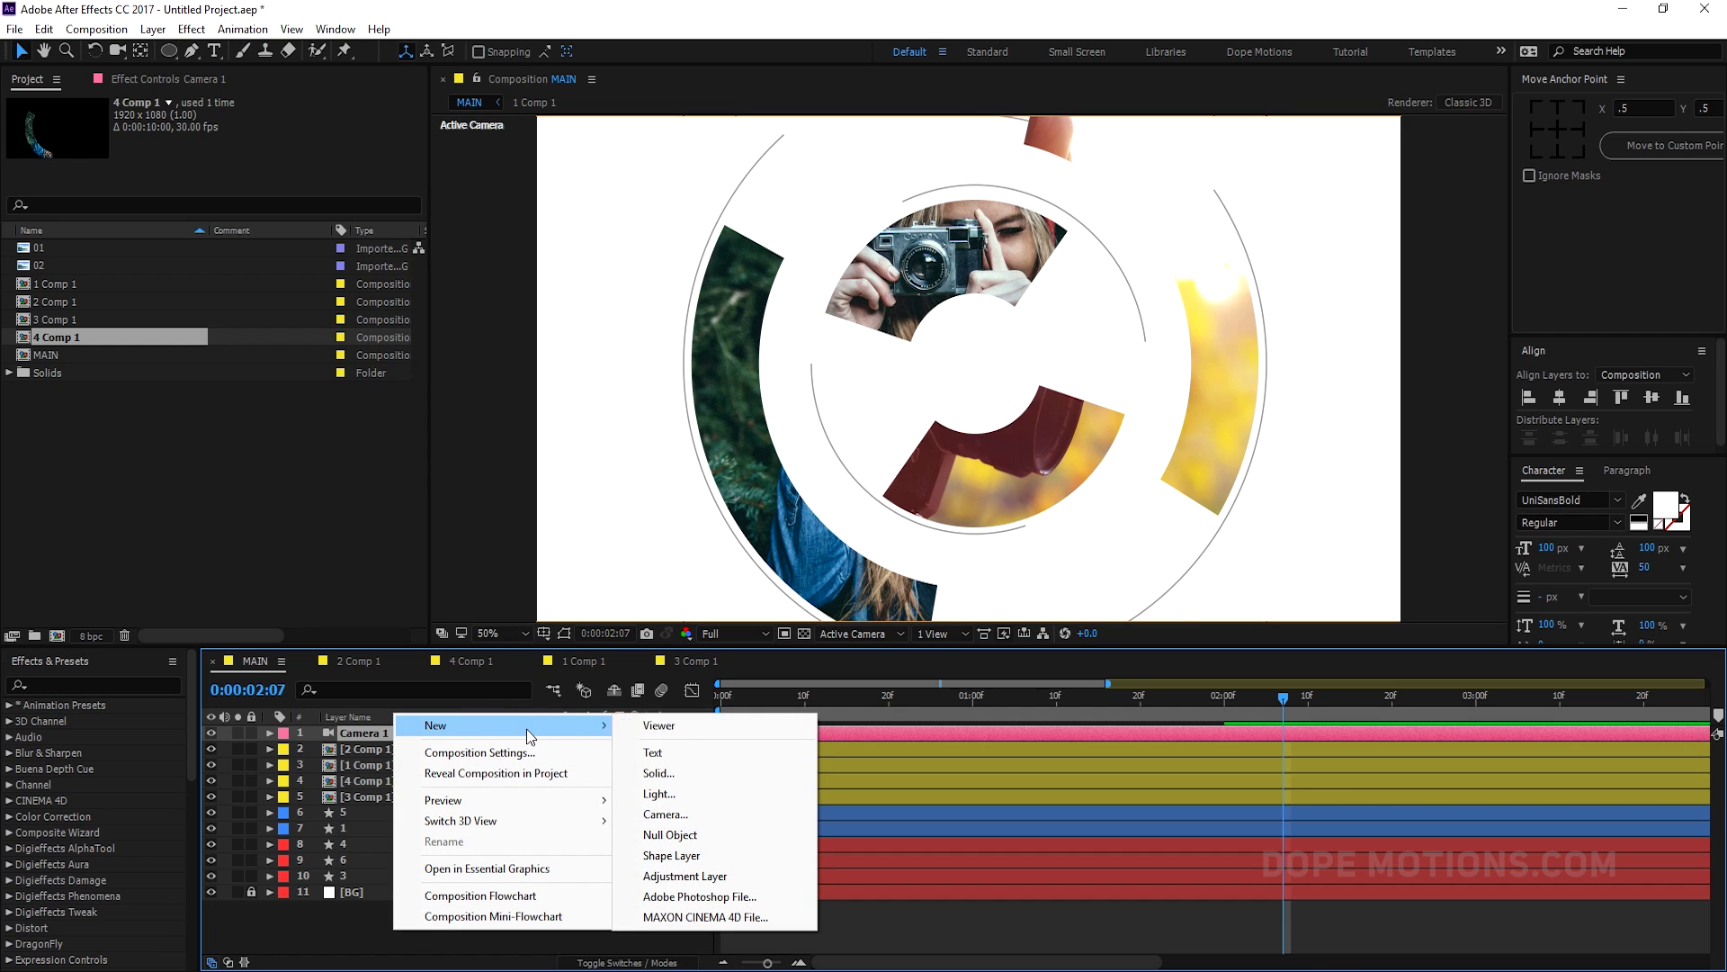
left_click(670, 835)
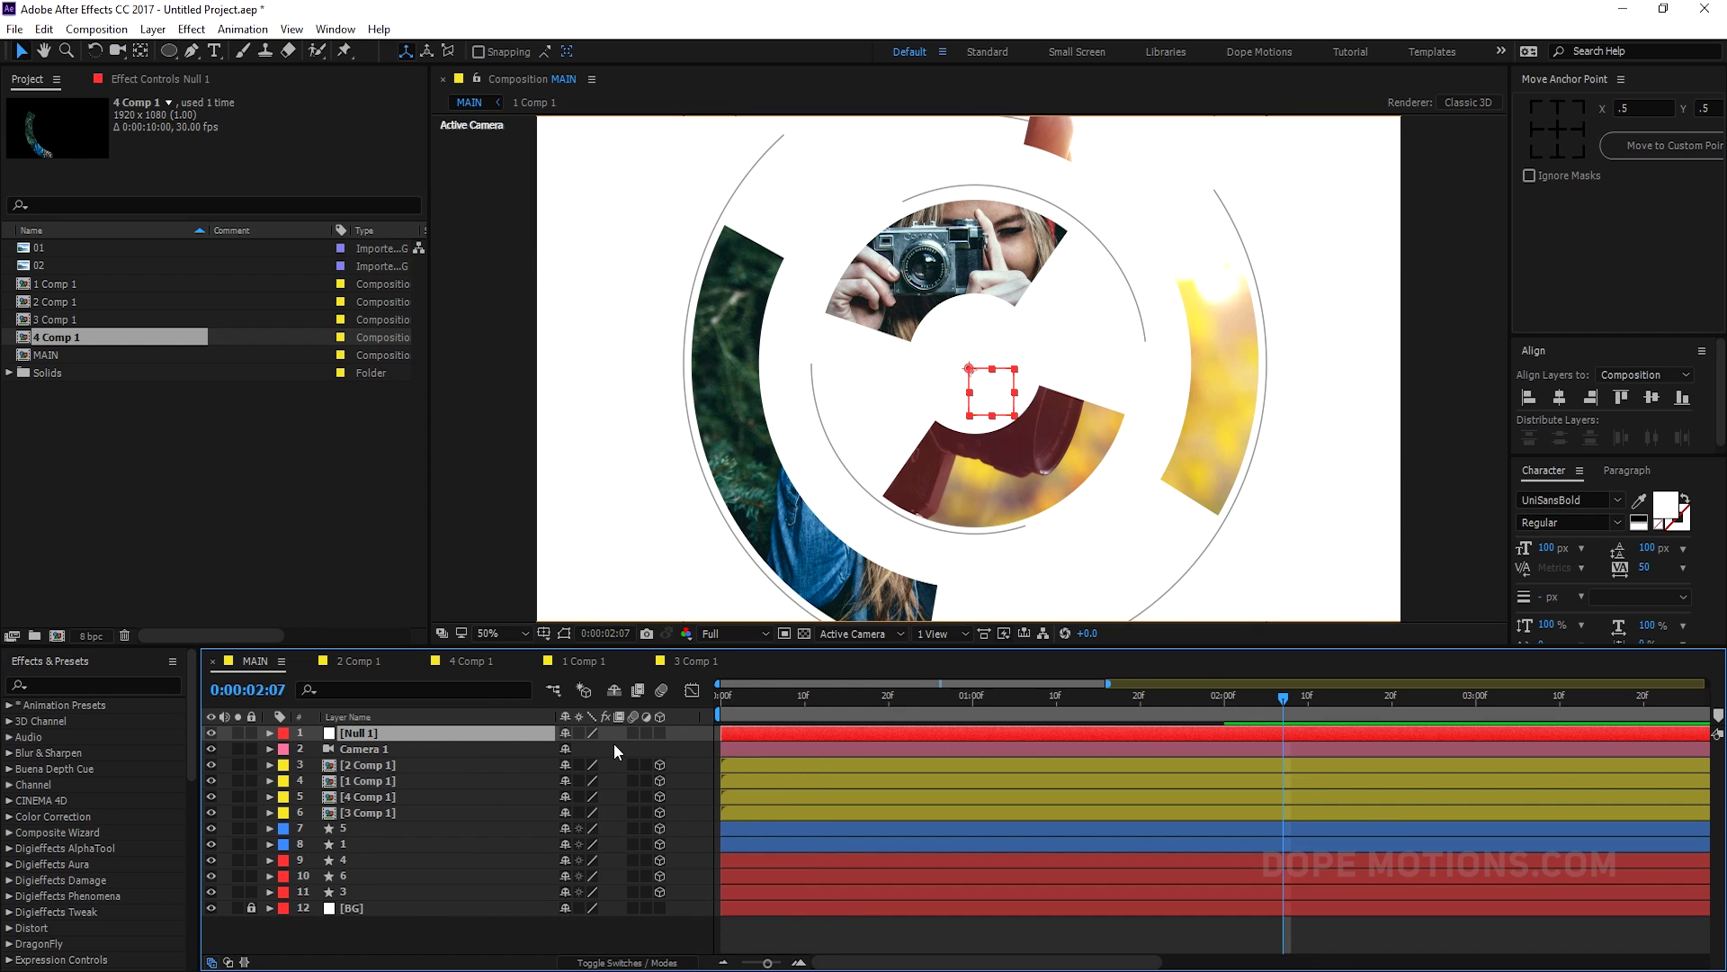
right_click(706, 714)
mouse_move(783, 773)
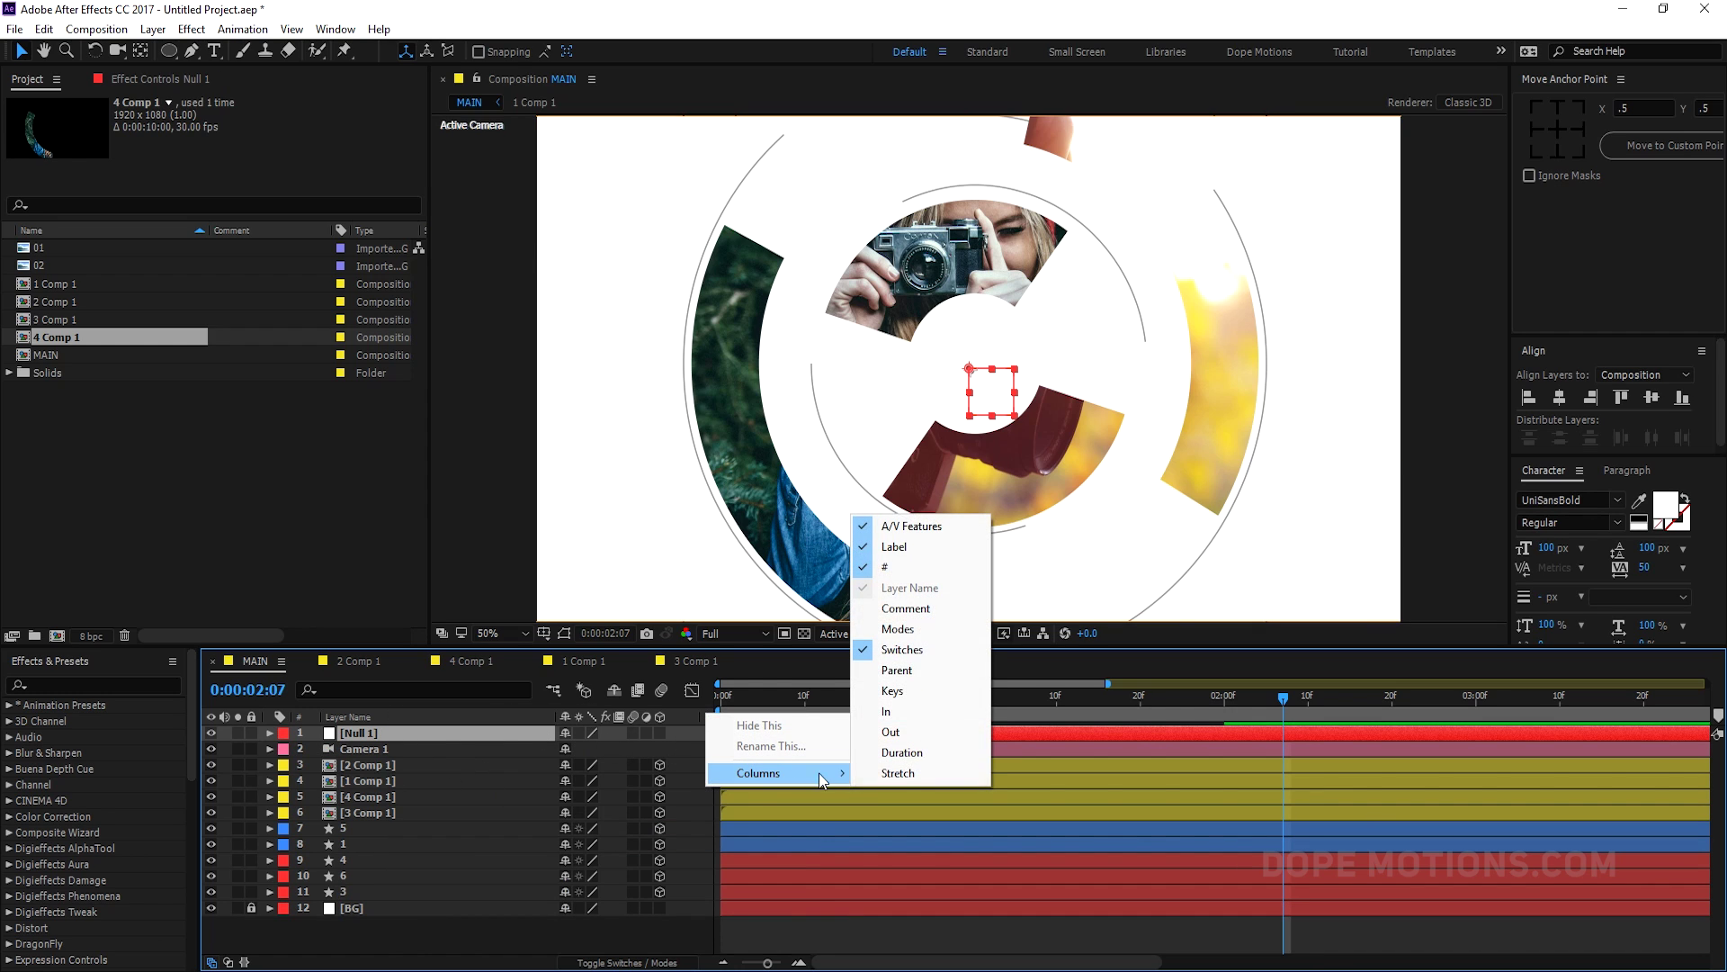
left_click(912, 670)
left_click_drag(709, 748, 382, 727)
- Rename the null object as Control
key("Return")
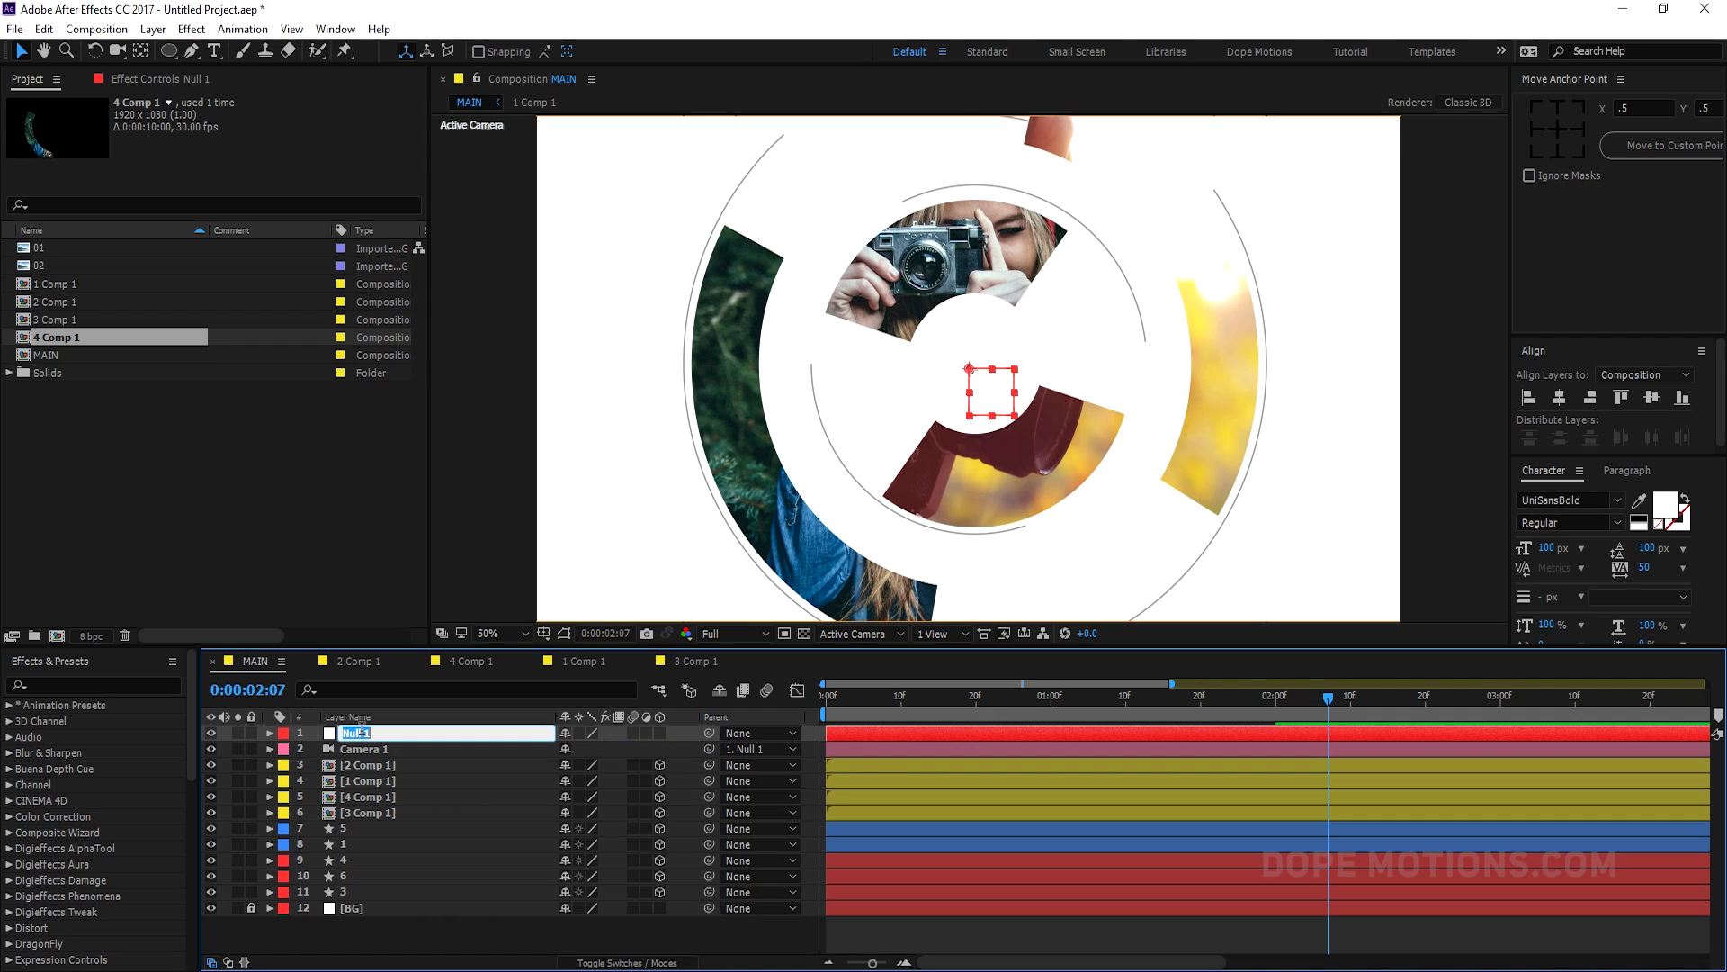
type("Control")
key("Return")
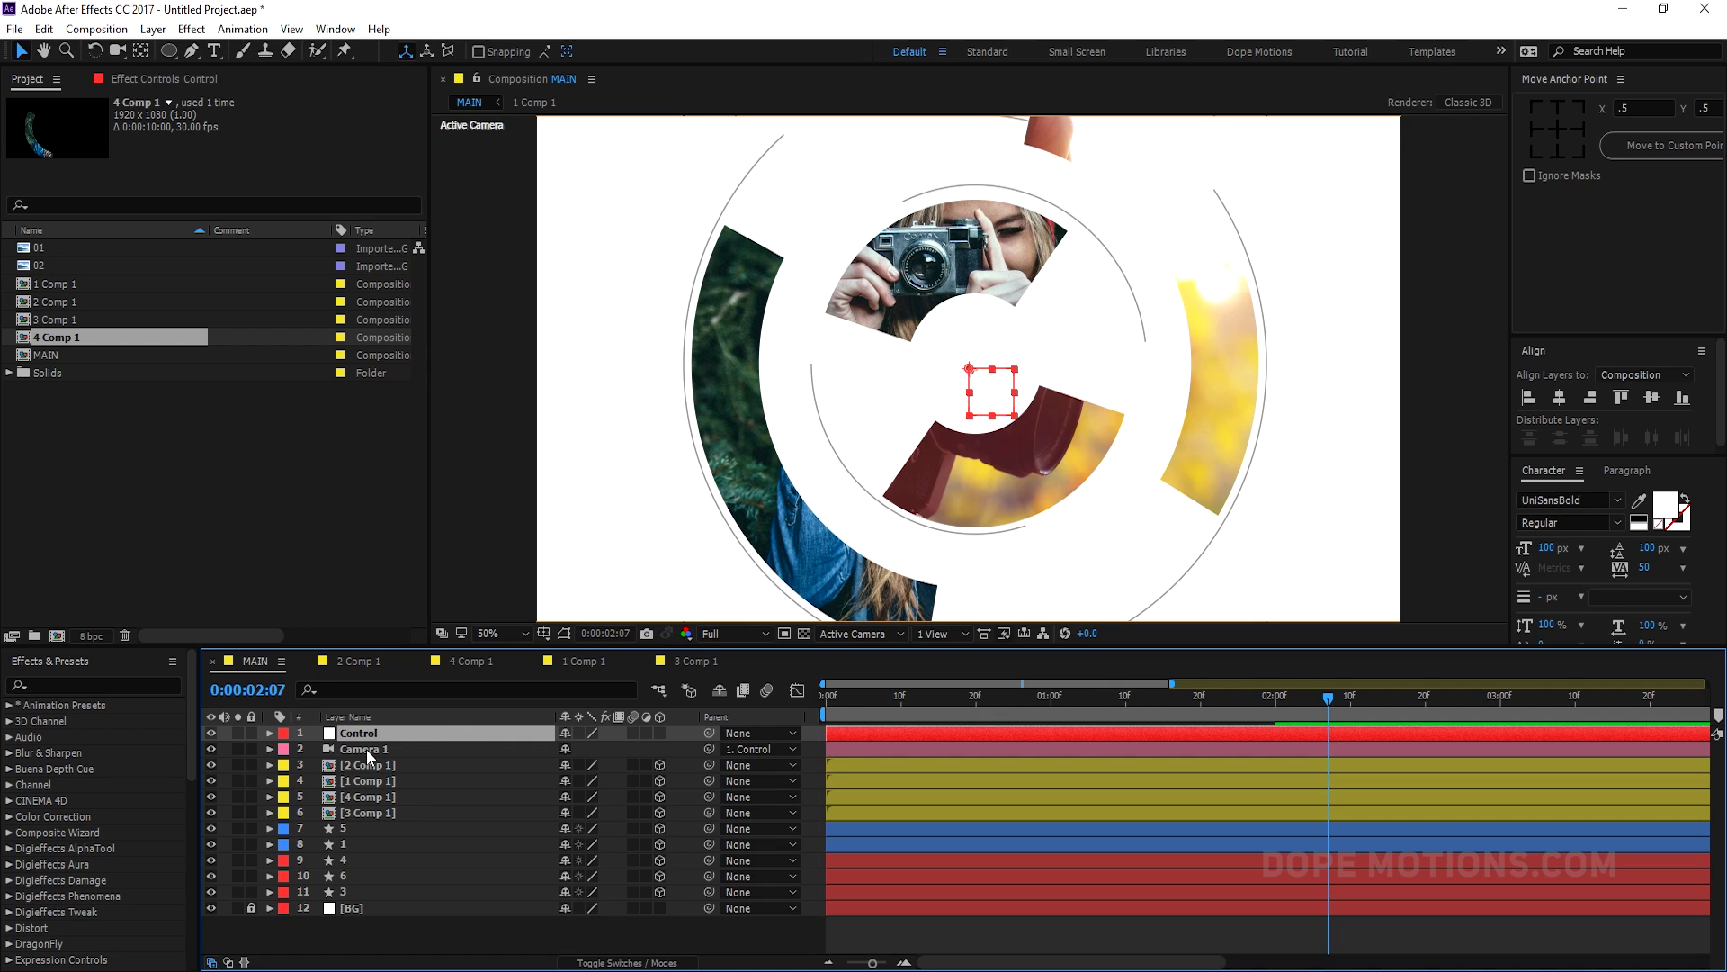
- Make the Control null a 3D layer and push it deeper along Z so the camera moves closer to the rings
key("p")
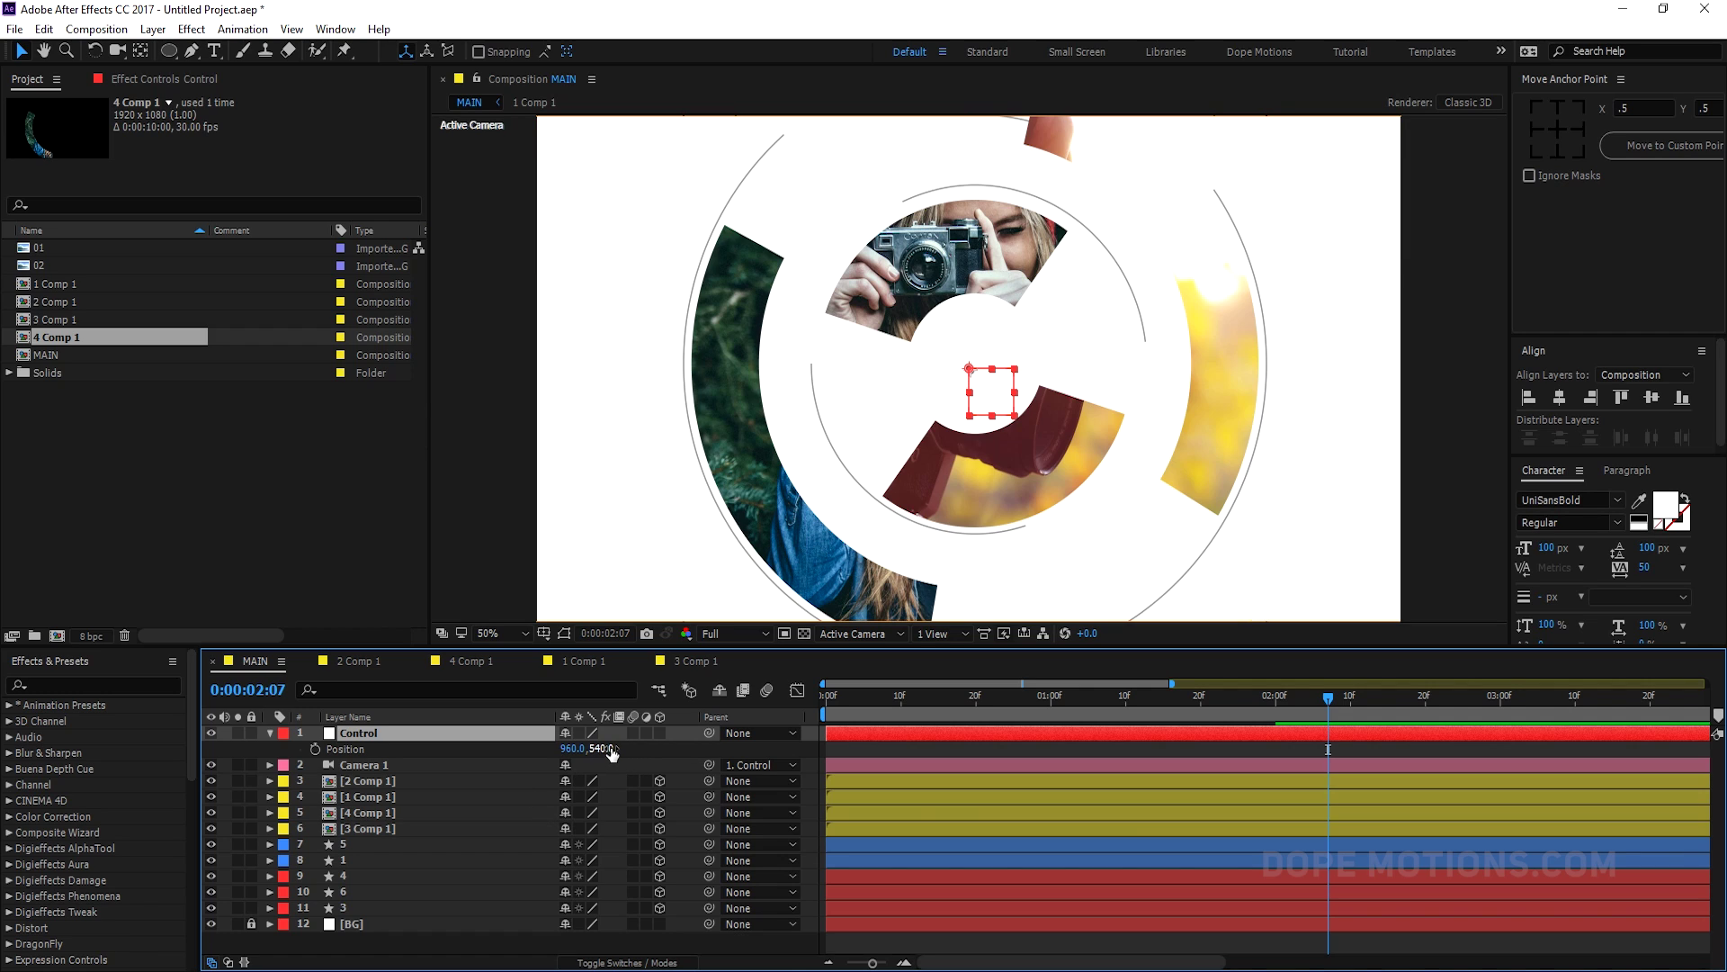
key("F2")
left_click(660, 732)
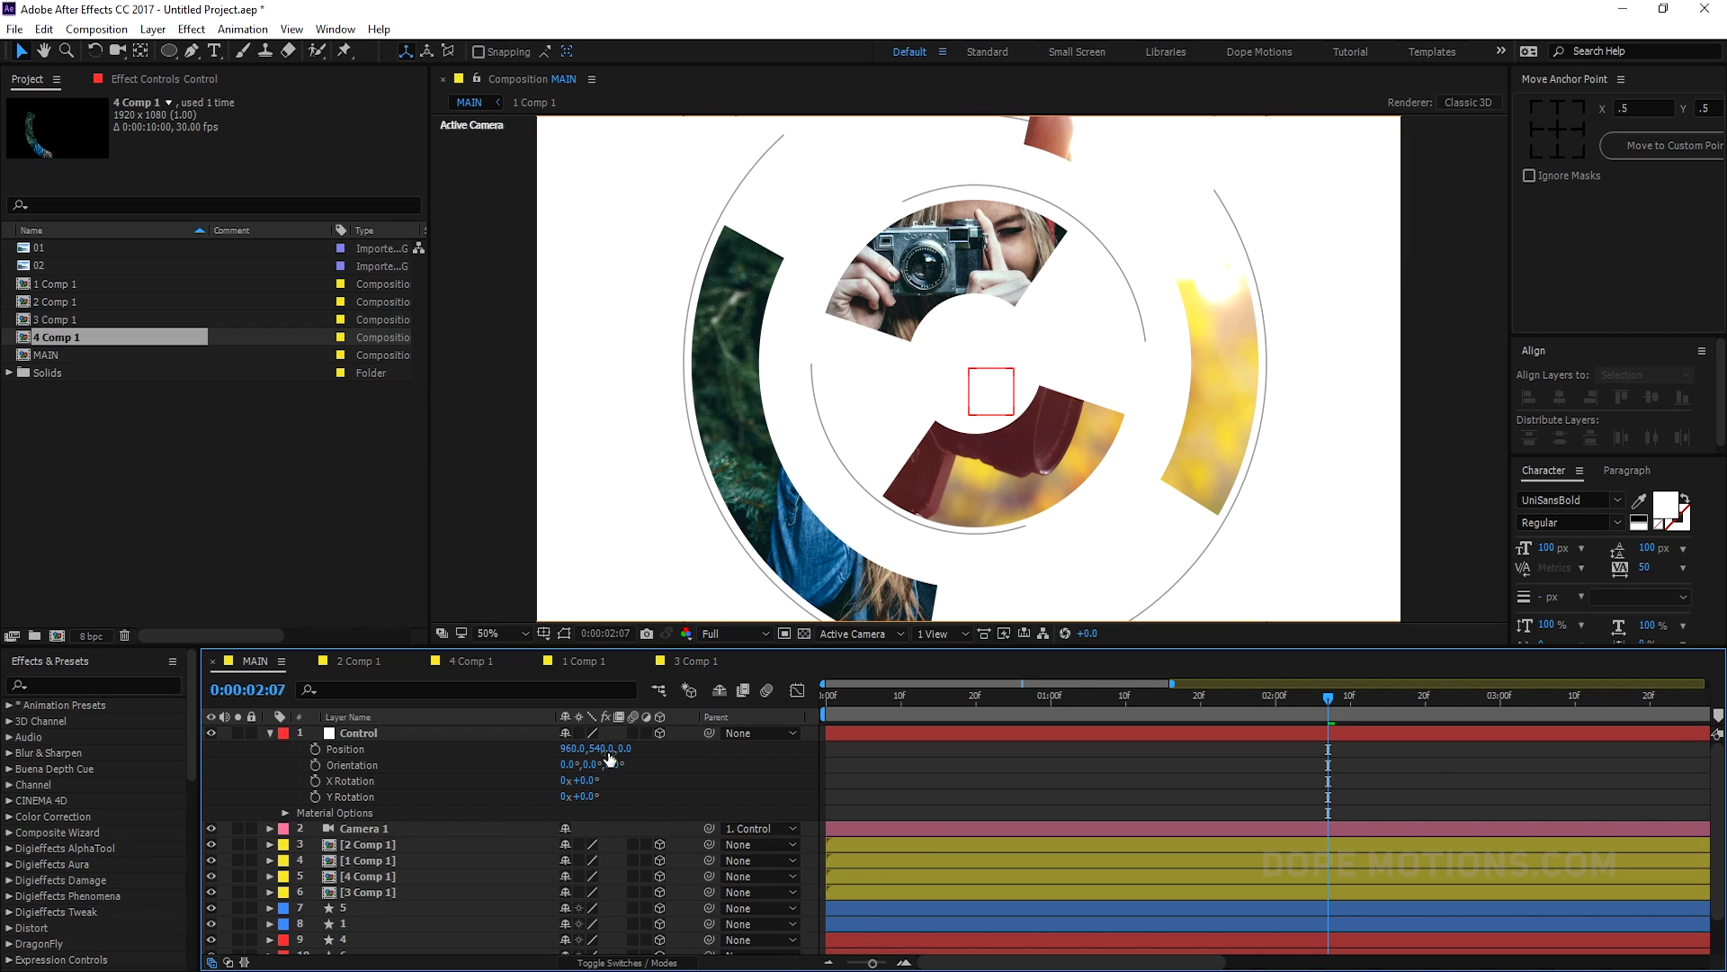
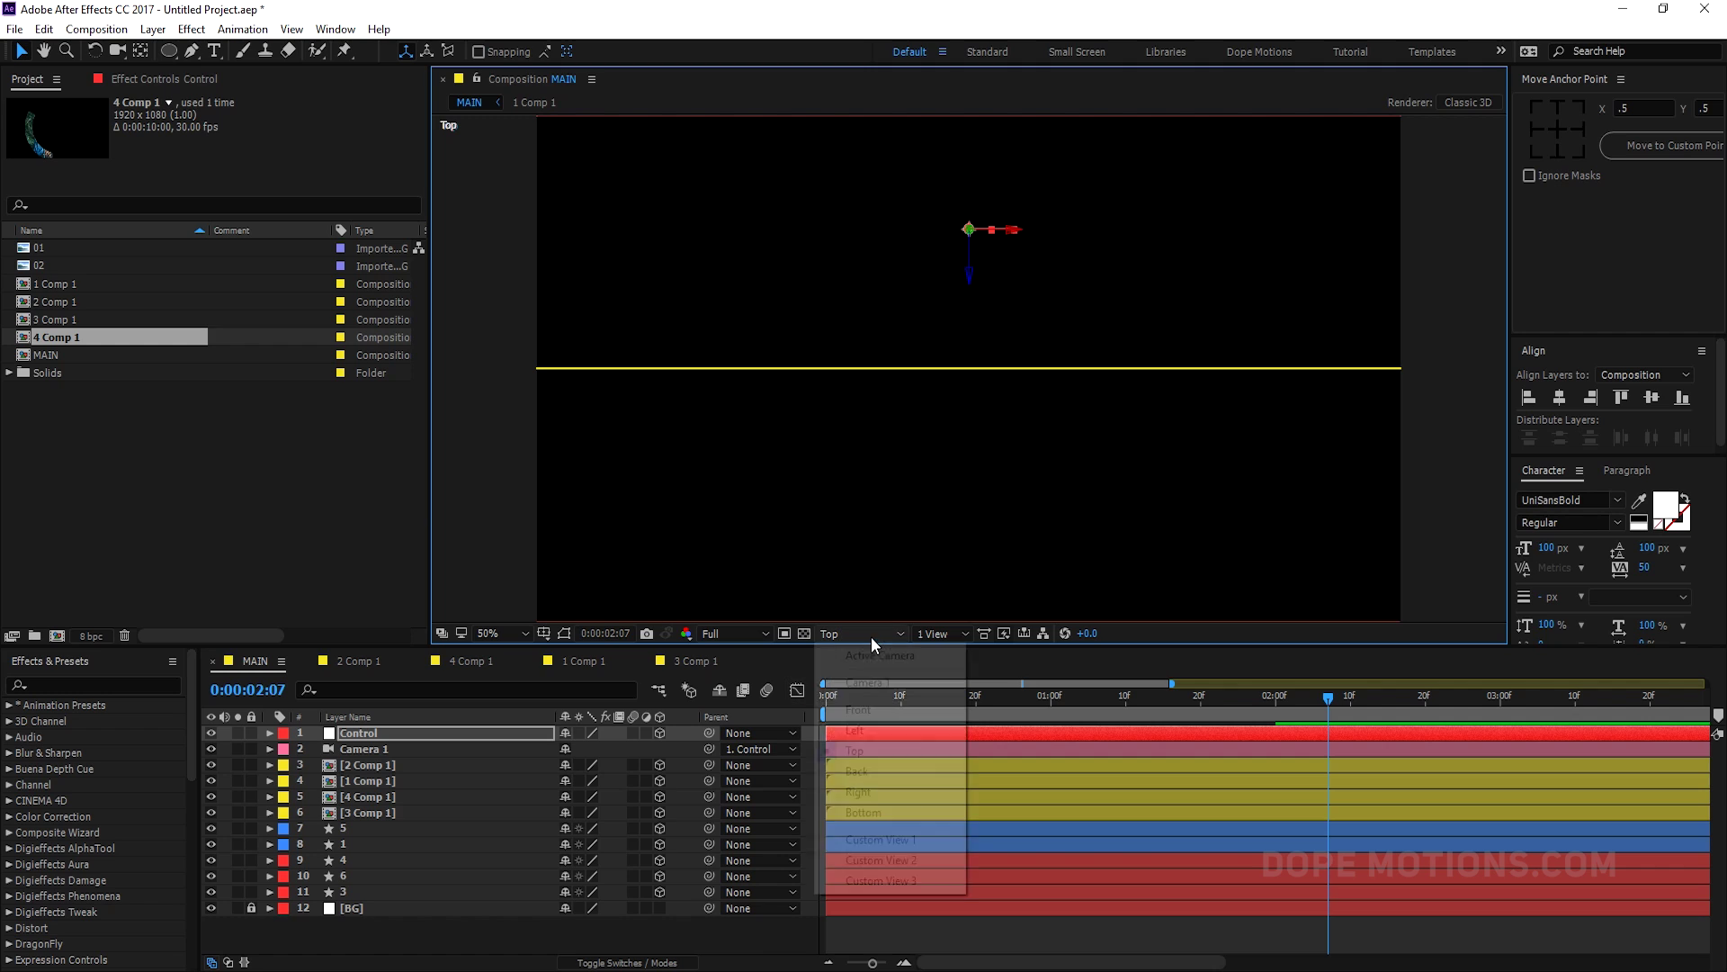
left_click(877, 763)
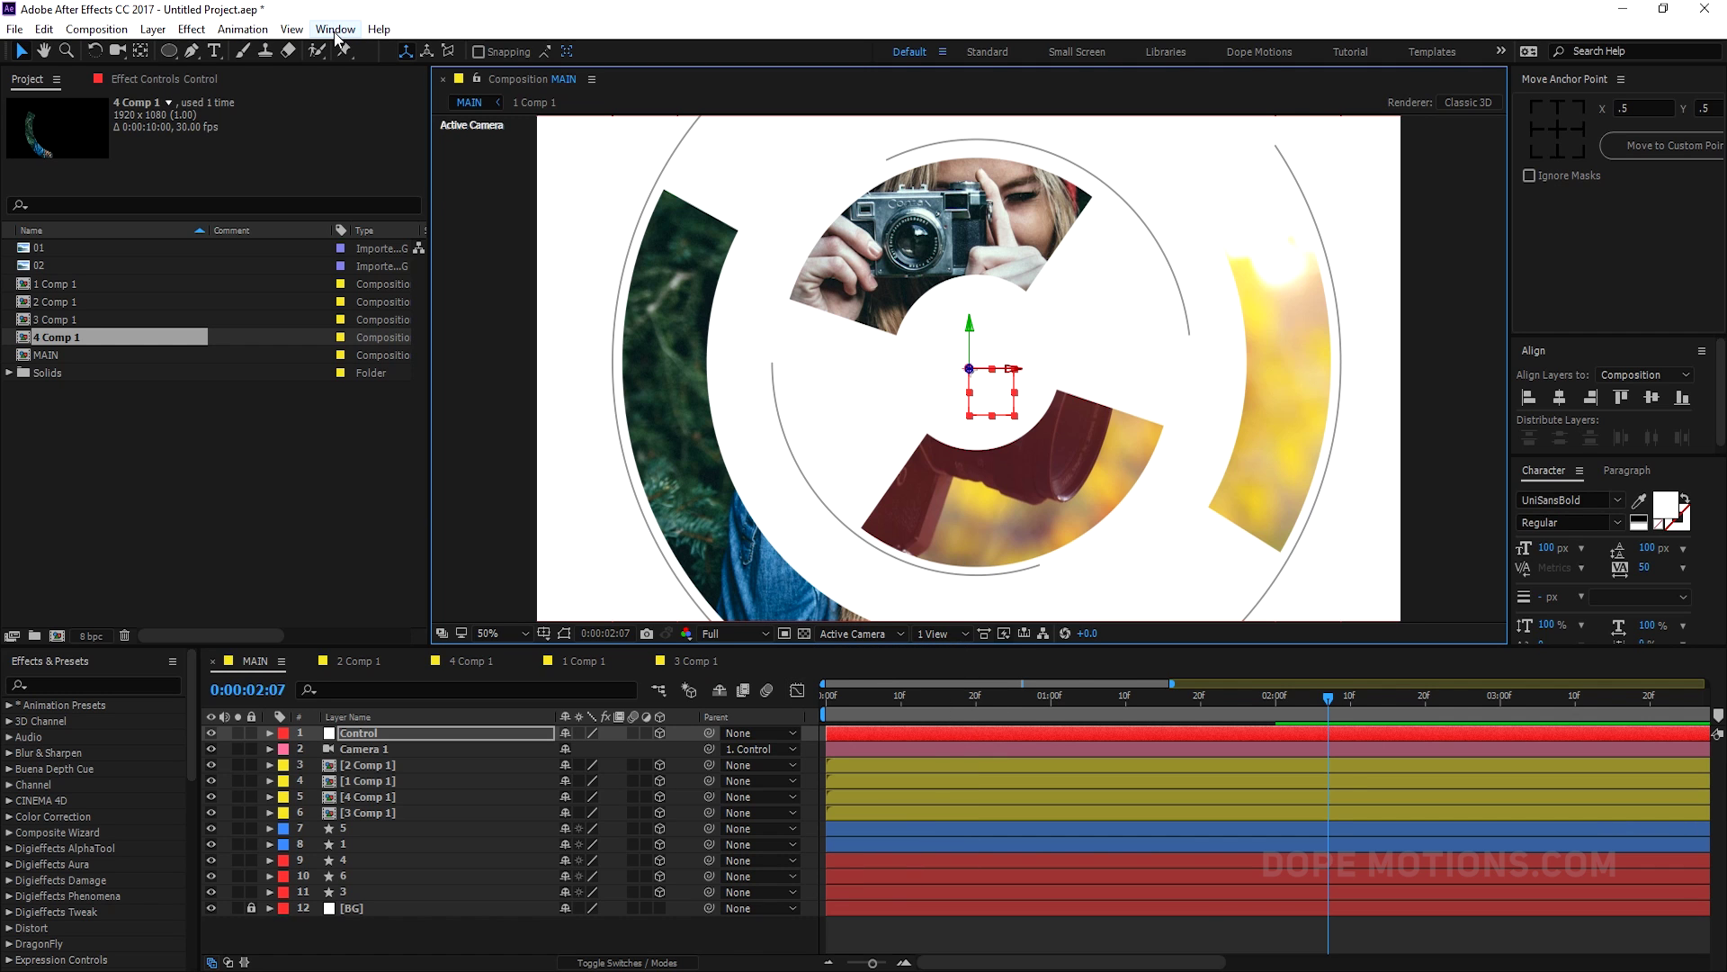
- Open a second composition viewer and set it to the Top view at 25% magnification
left_click(291, 29)
left_click(309, 56)
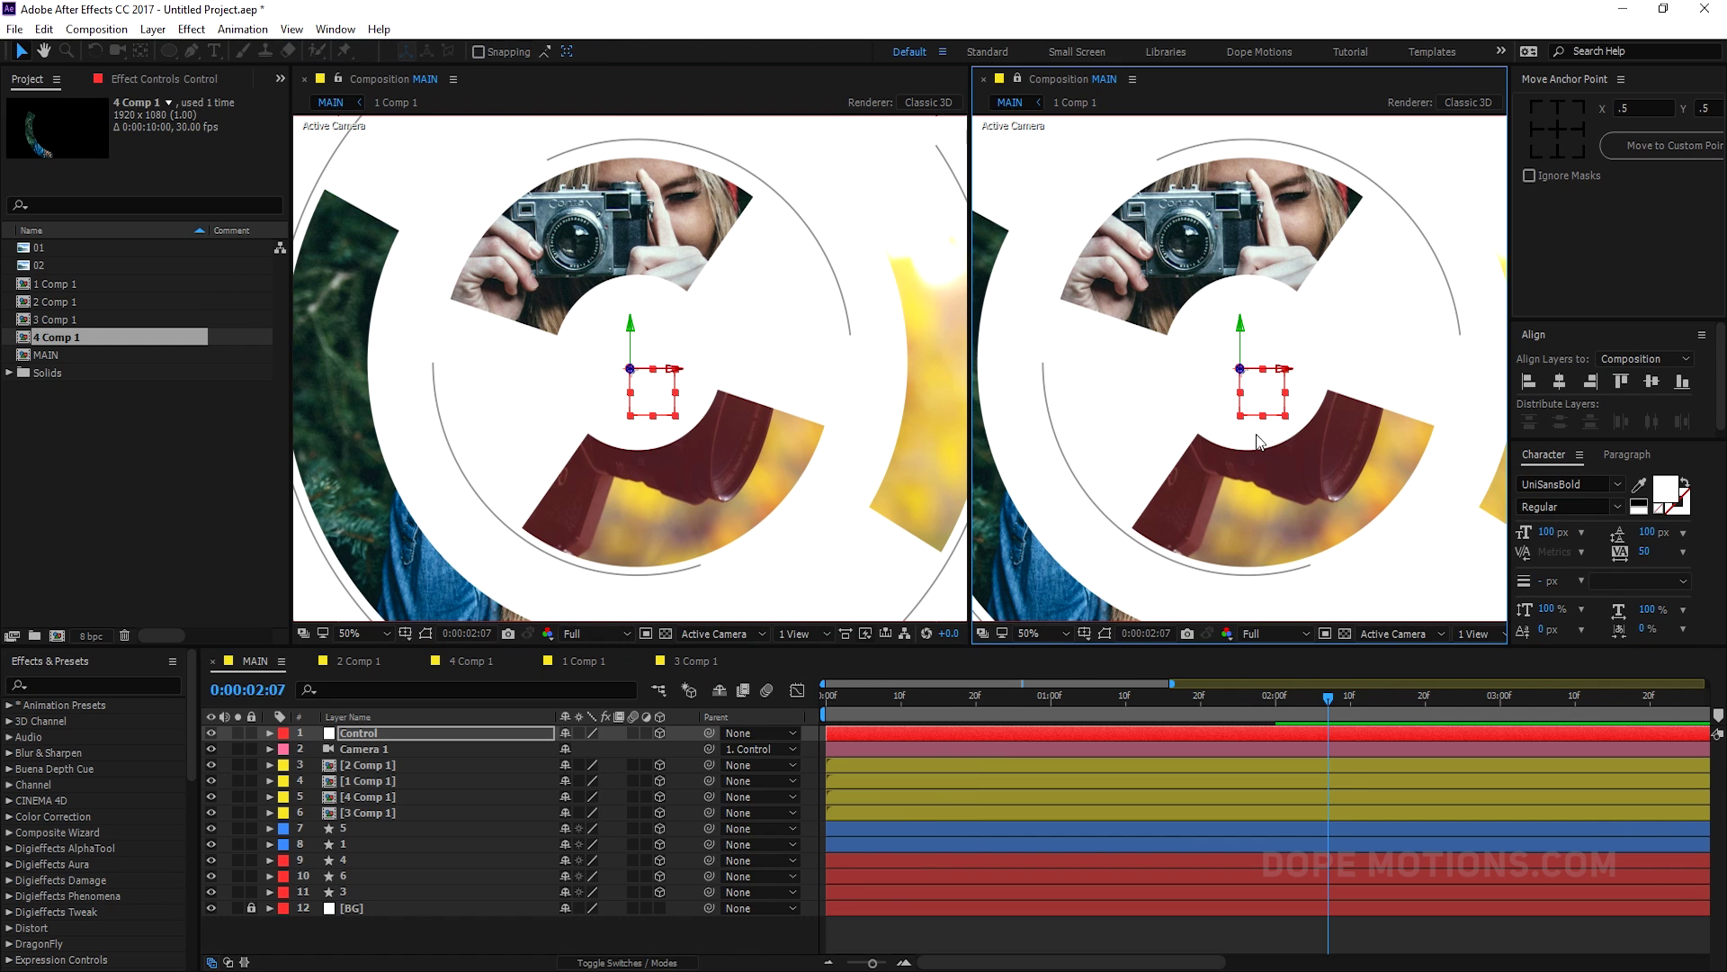
left_click(1400, 633)
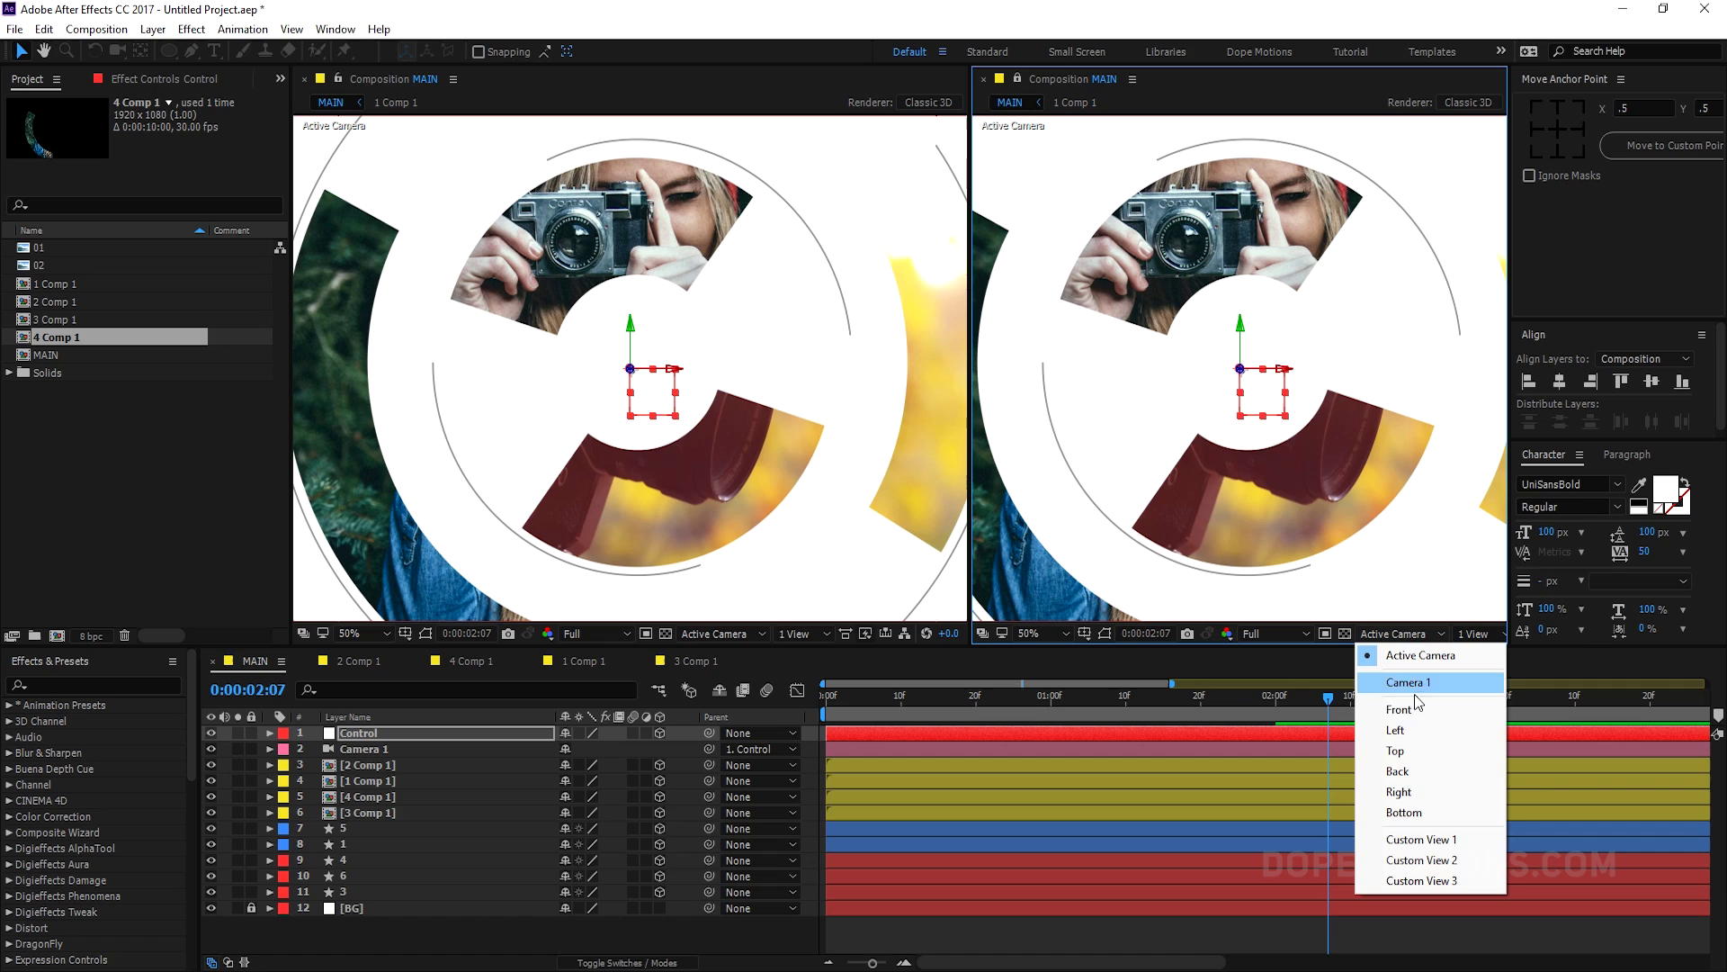
left_click(1398, 750)
key("comma")
key("comma")
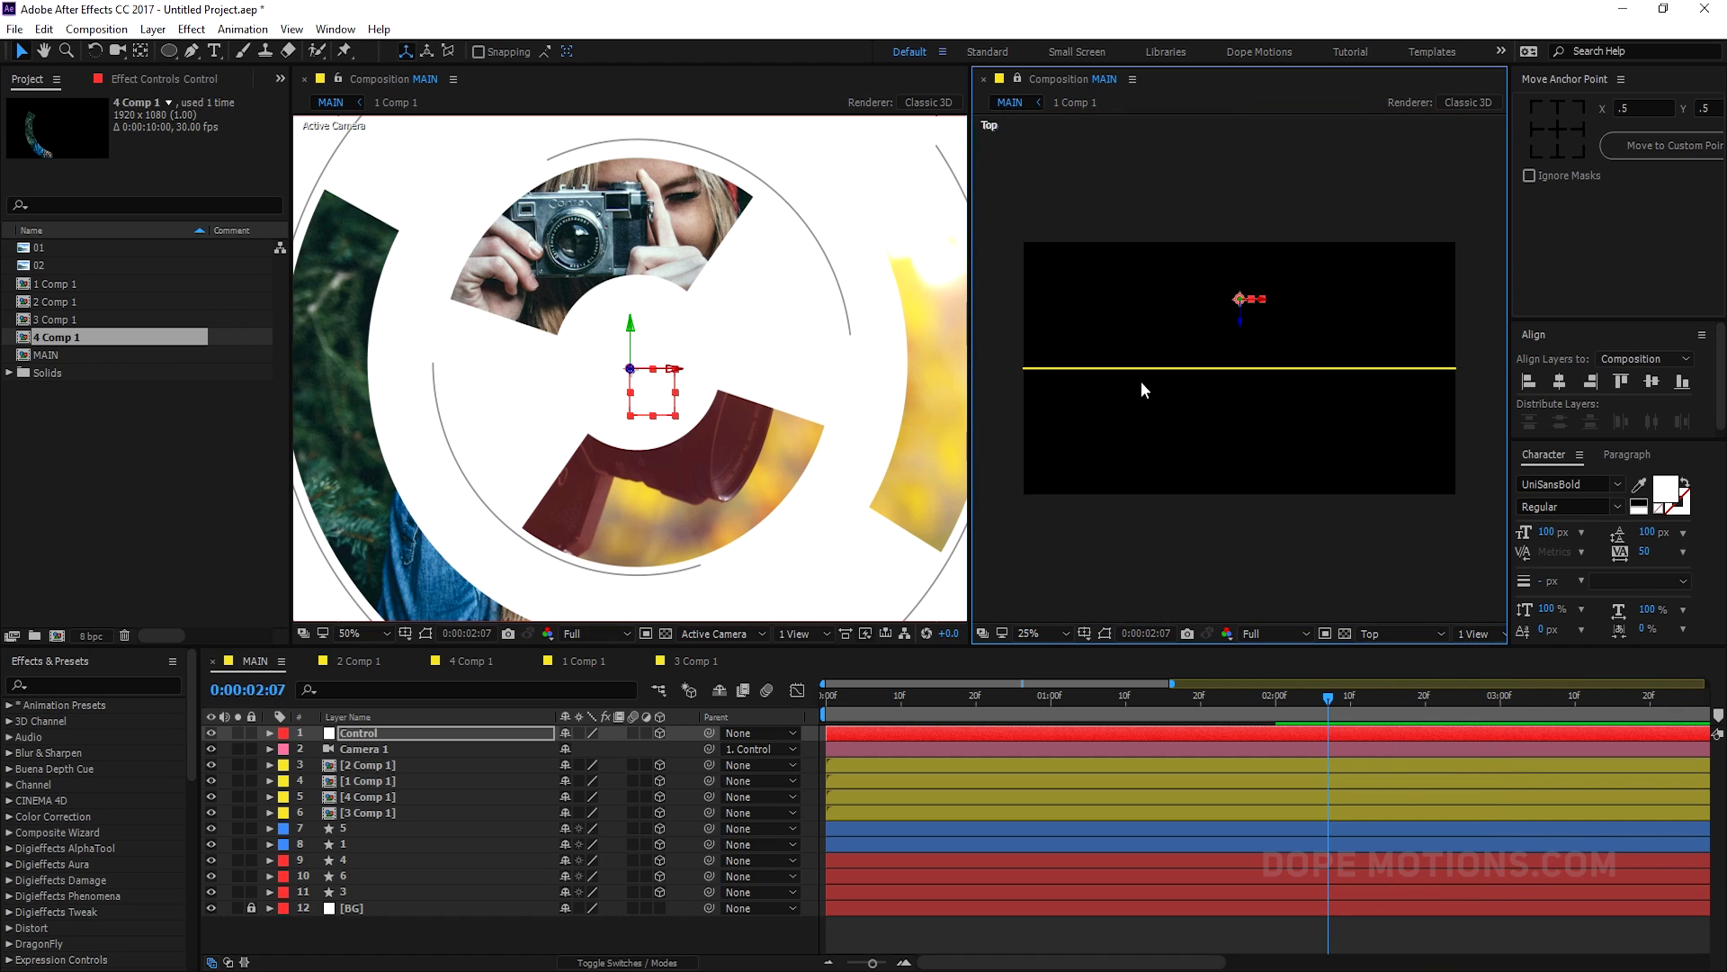
- Spread the 2 Comp 1, 1 Comp 1, 4 Comp 1 and 3 Comp 1 layers to different Z depths using the Top view
left_click(382, 766)
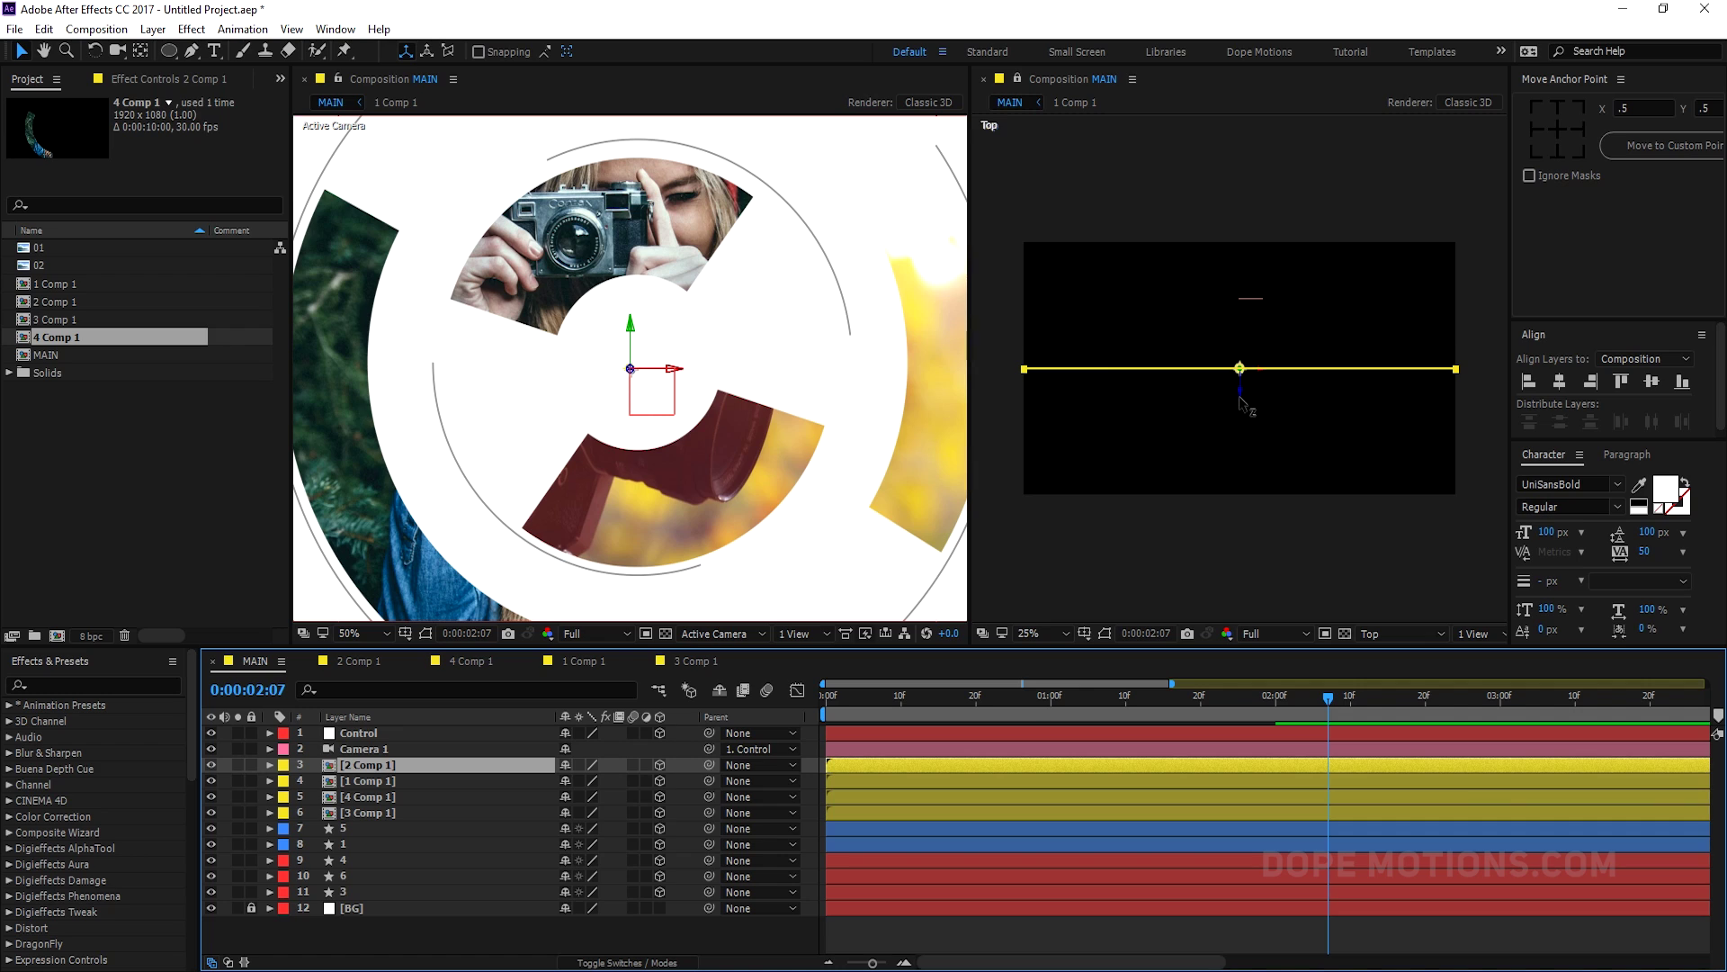
mouse_move(1237, 388)
left_mouse_down()
mouse_move(1233, 347)
mouse_move(1239, 419)
left_mouse_up()
left_click(368, 781)
left_click(381, 797)
left_click(365, 813)
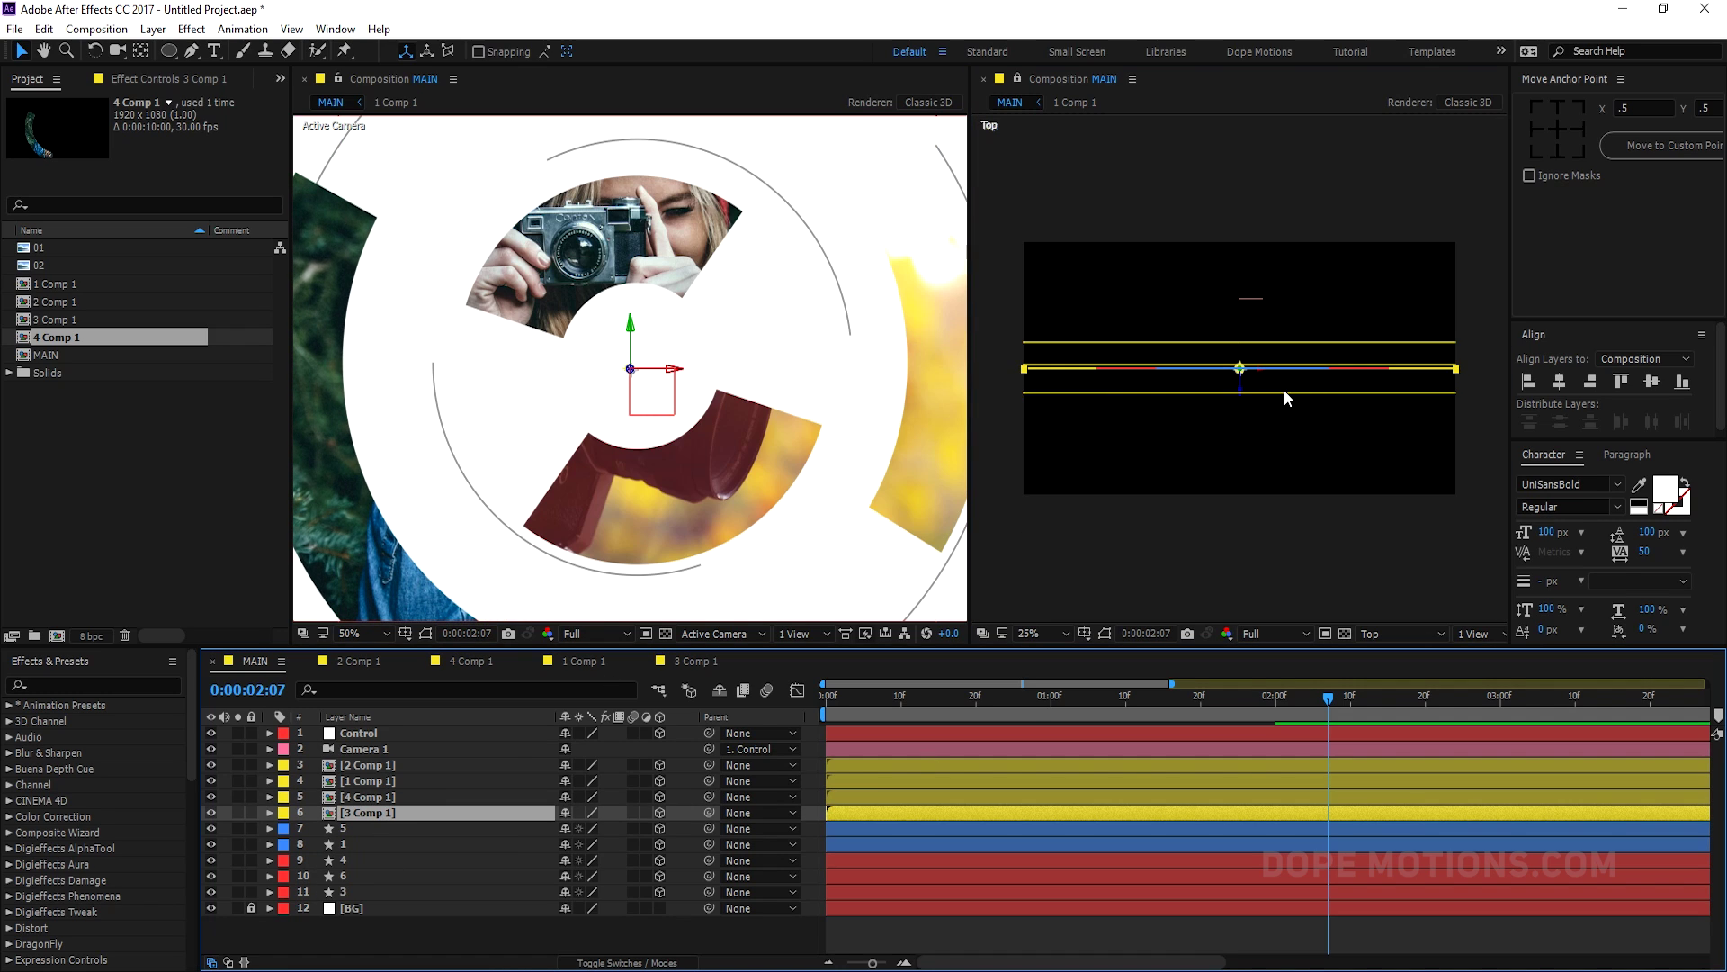
left_click(1243, 385)
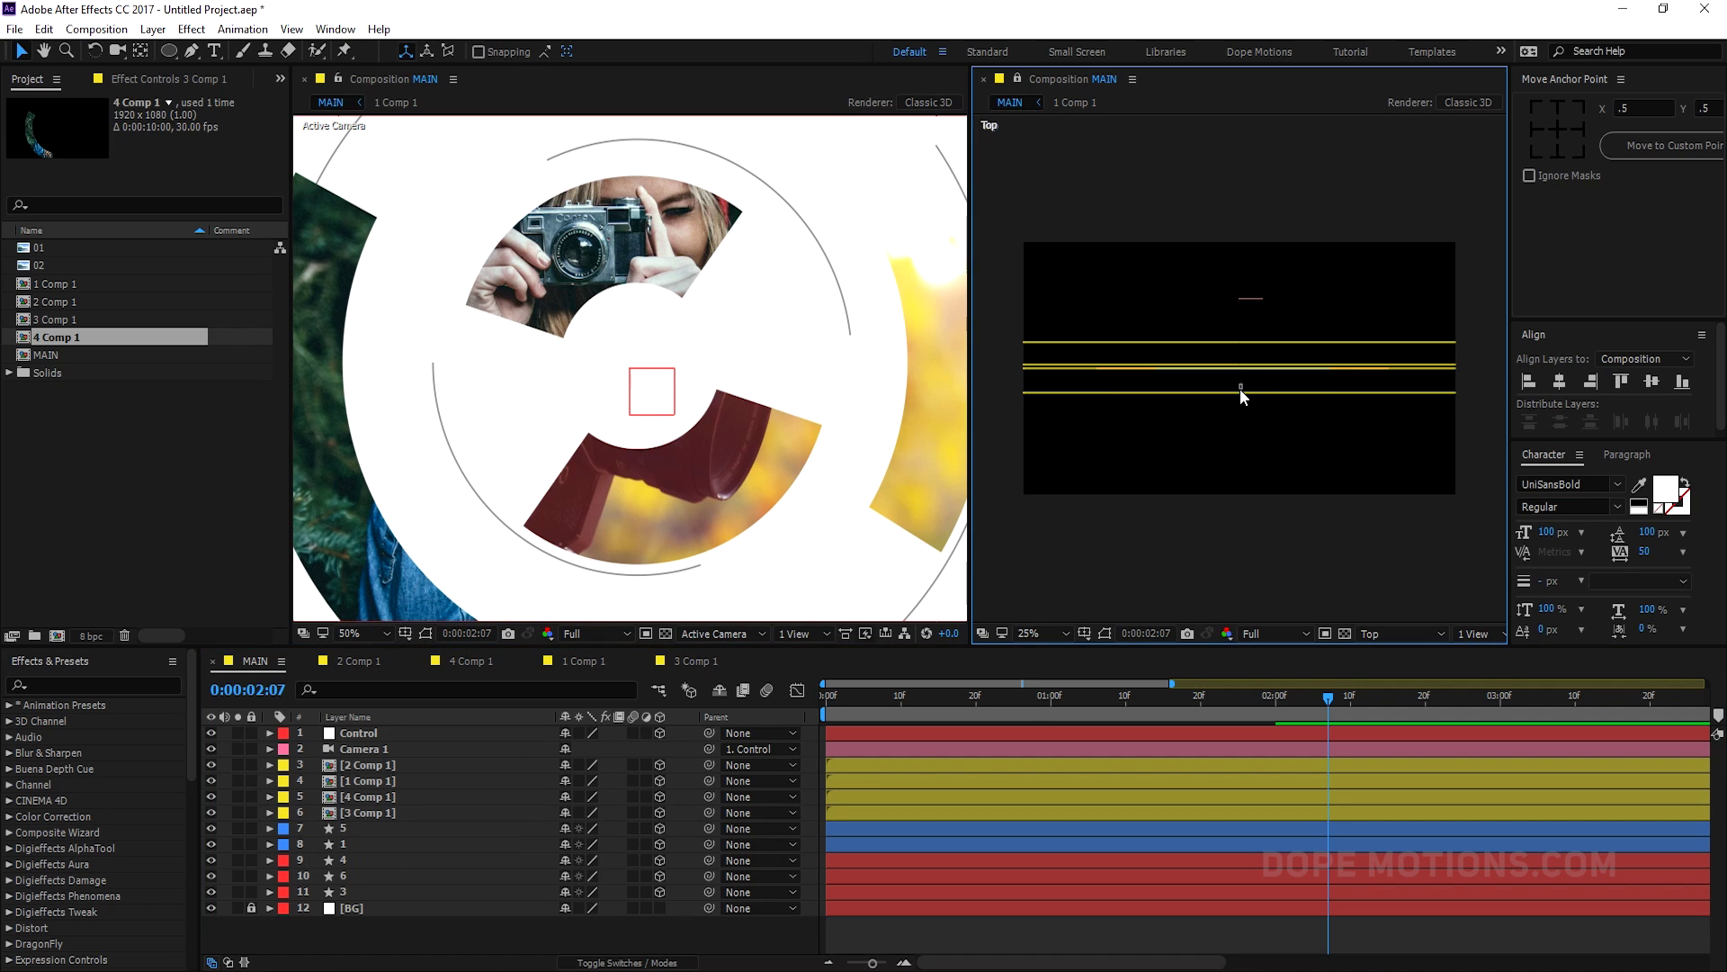
left_click(404, 812)
left_click_drag(1243, 396, 1244, 440)
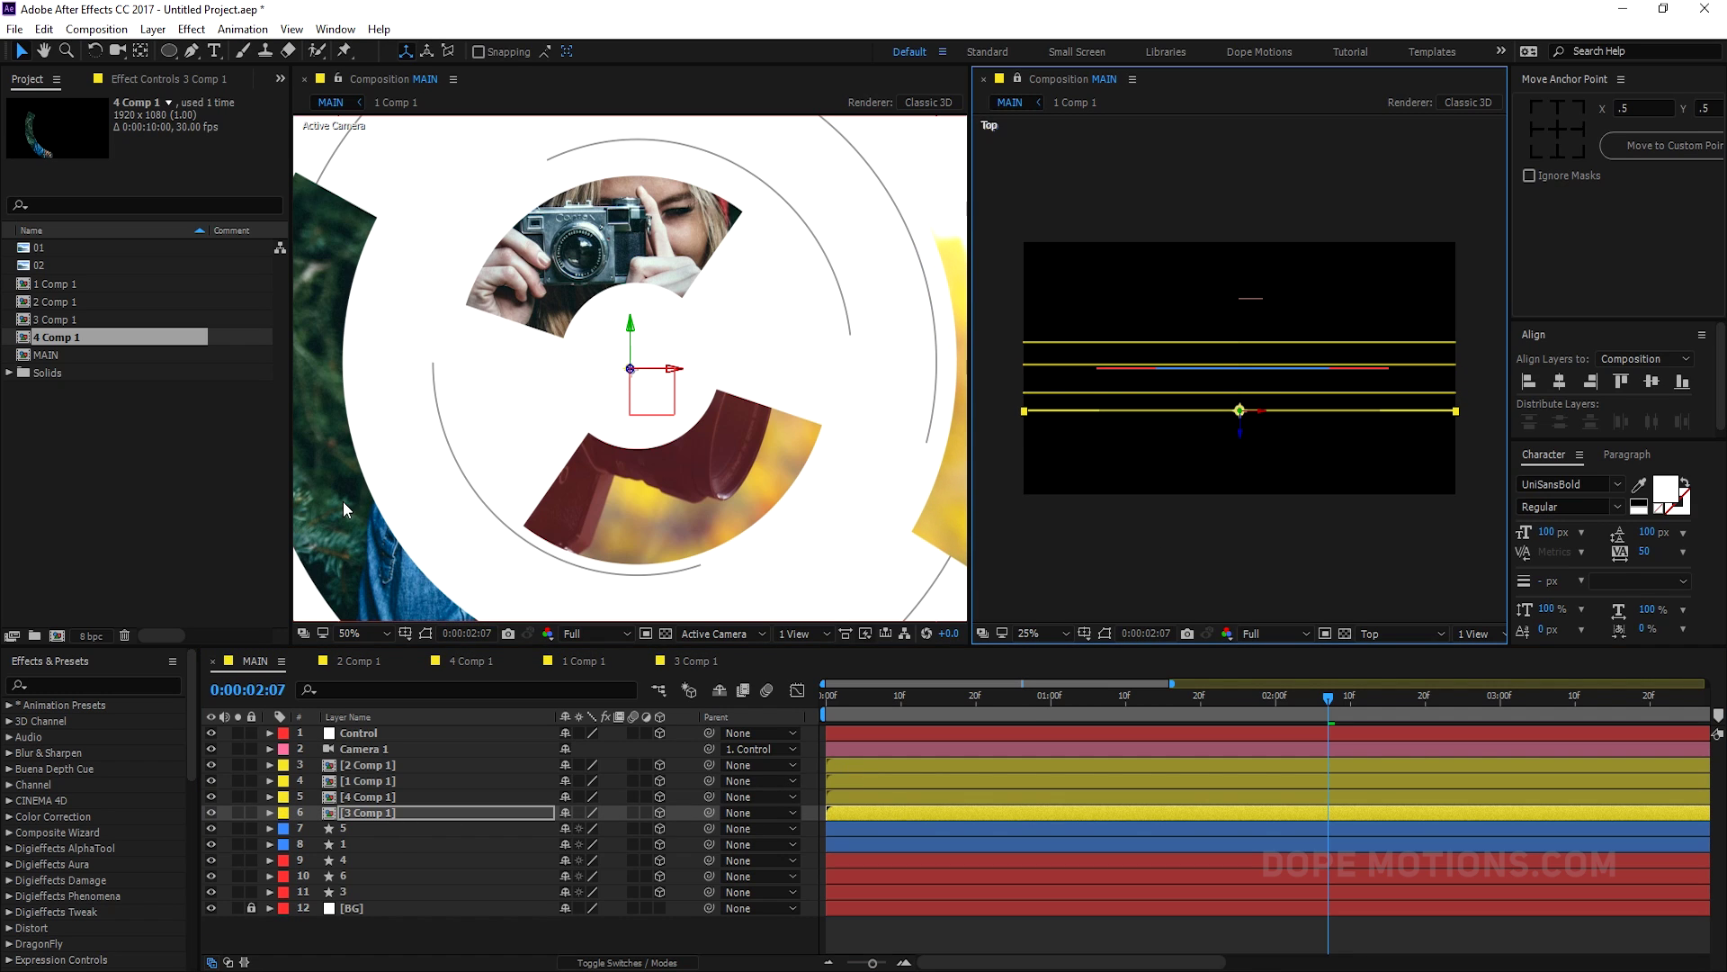
key("comma")
key("comma")
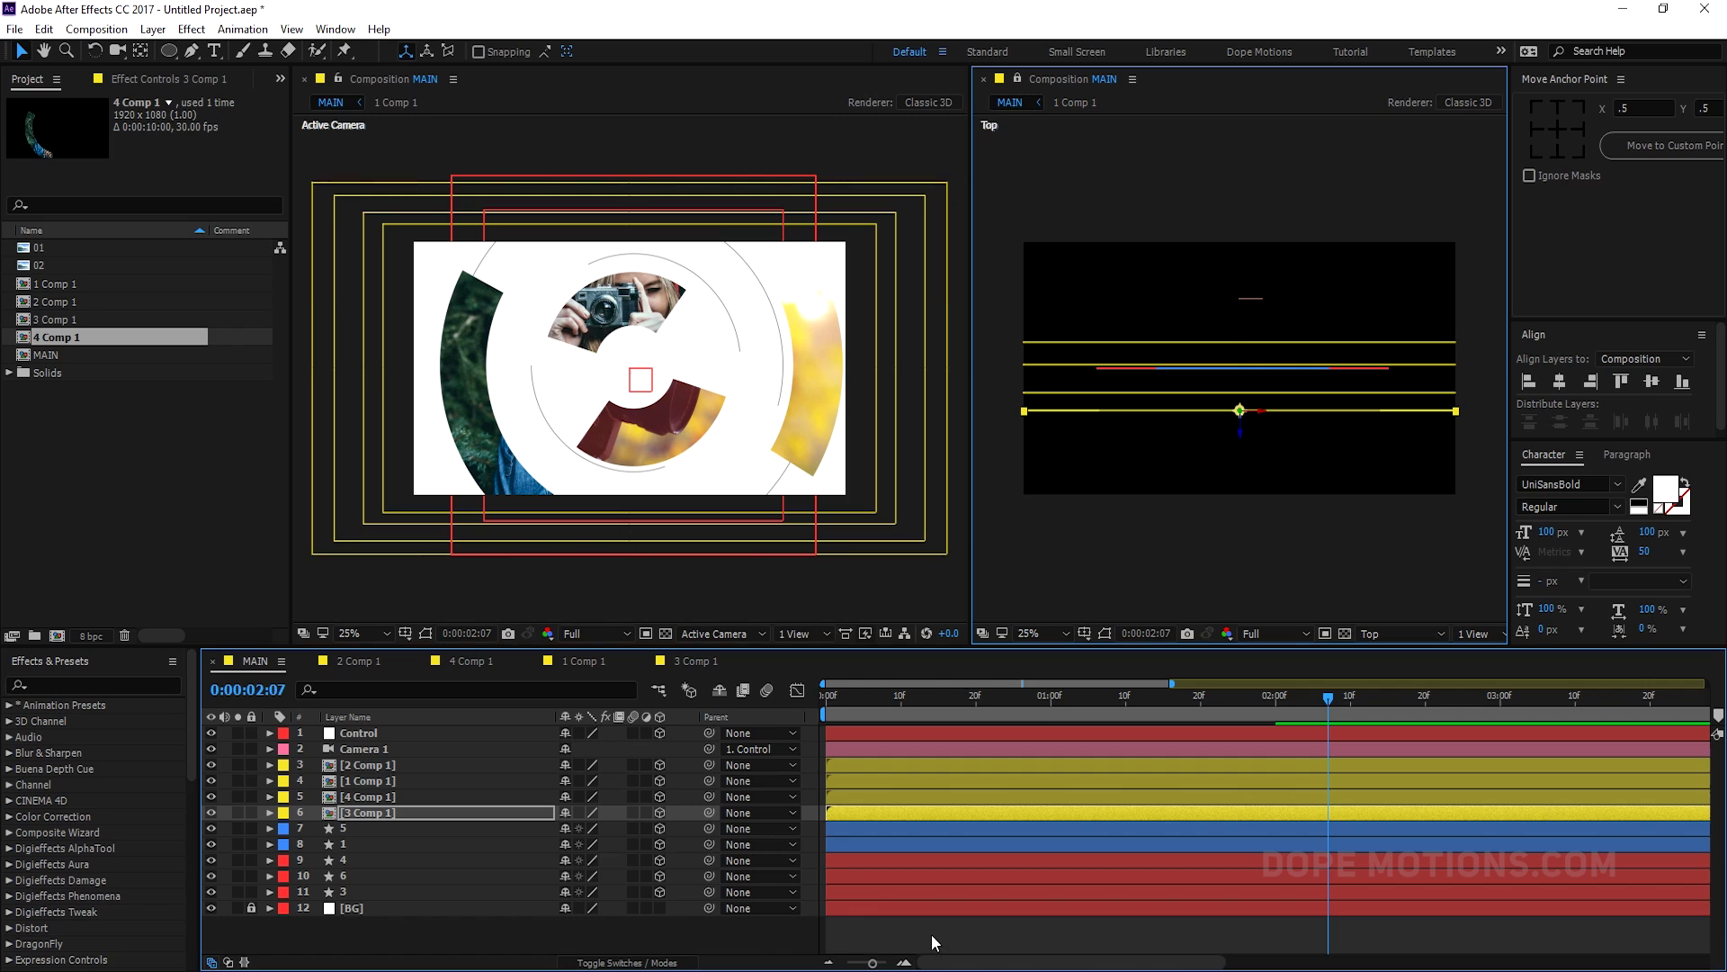
- Set the Control null's Z position to 1426 and start a Position keyframe at 0:00:00:10
left_click(931, 934)
left_click_drag(877, 691, 1088, 700)
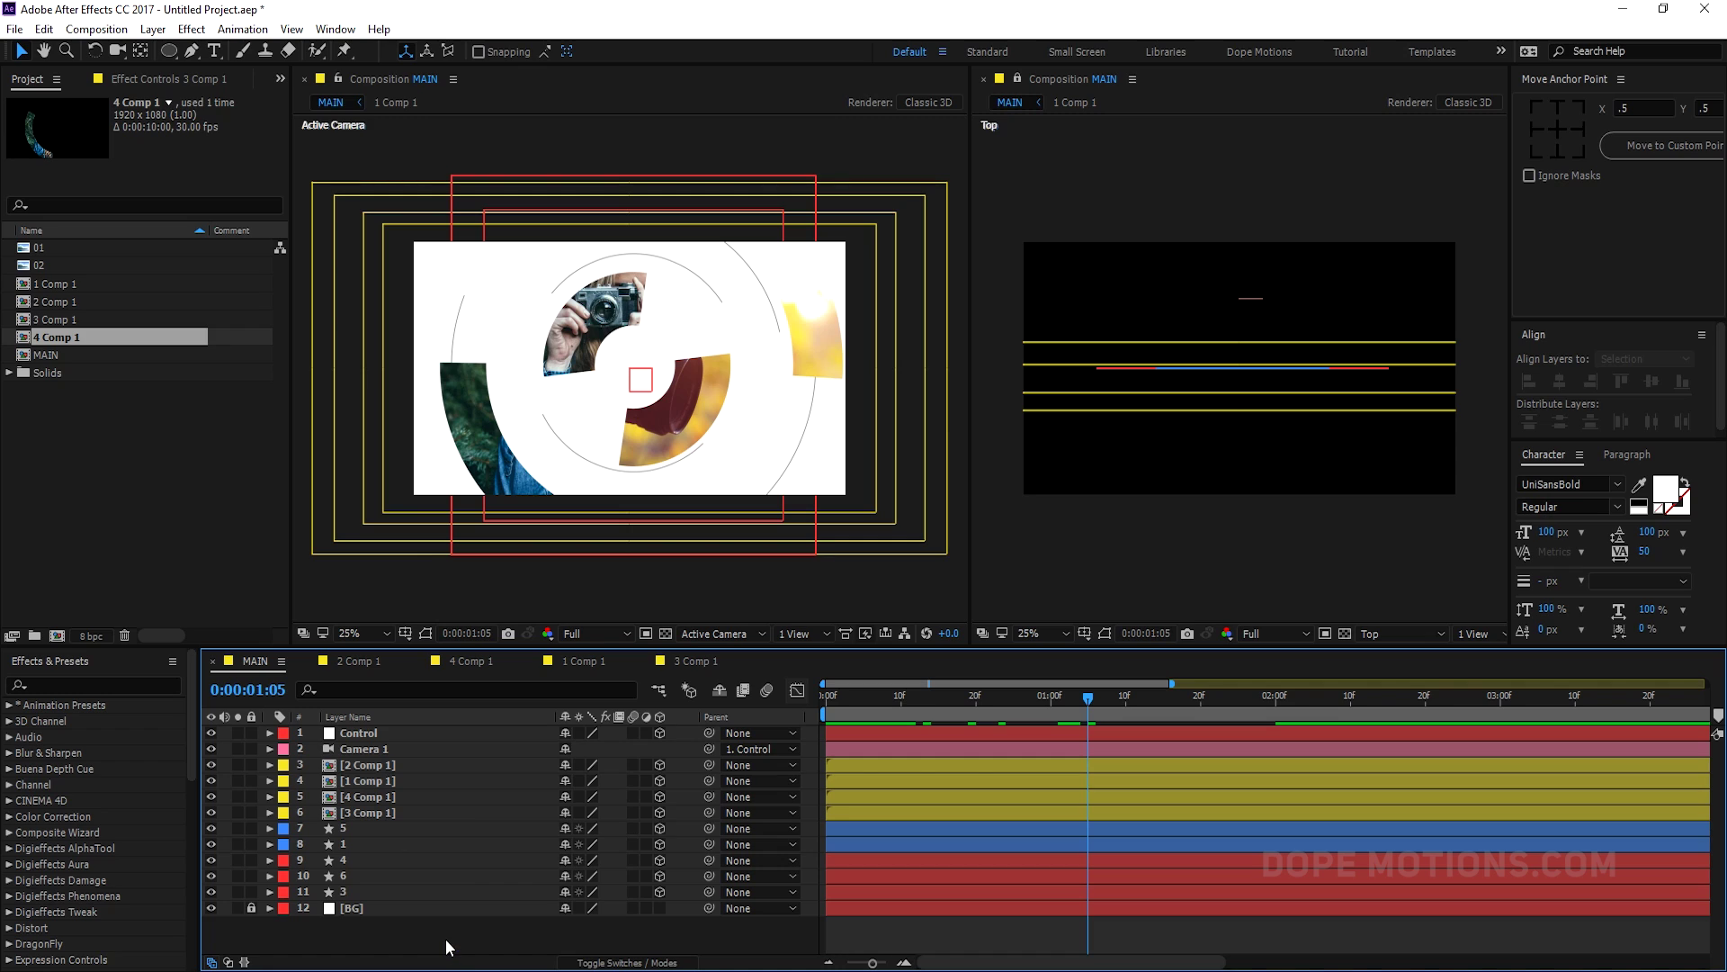
left_click(364, 734)
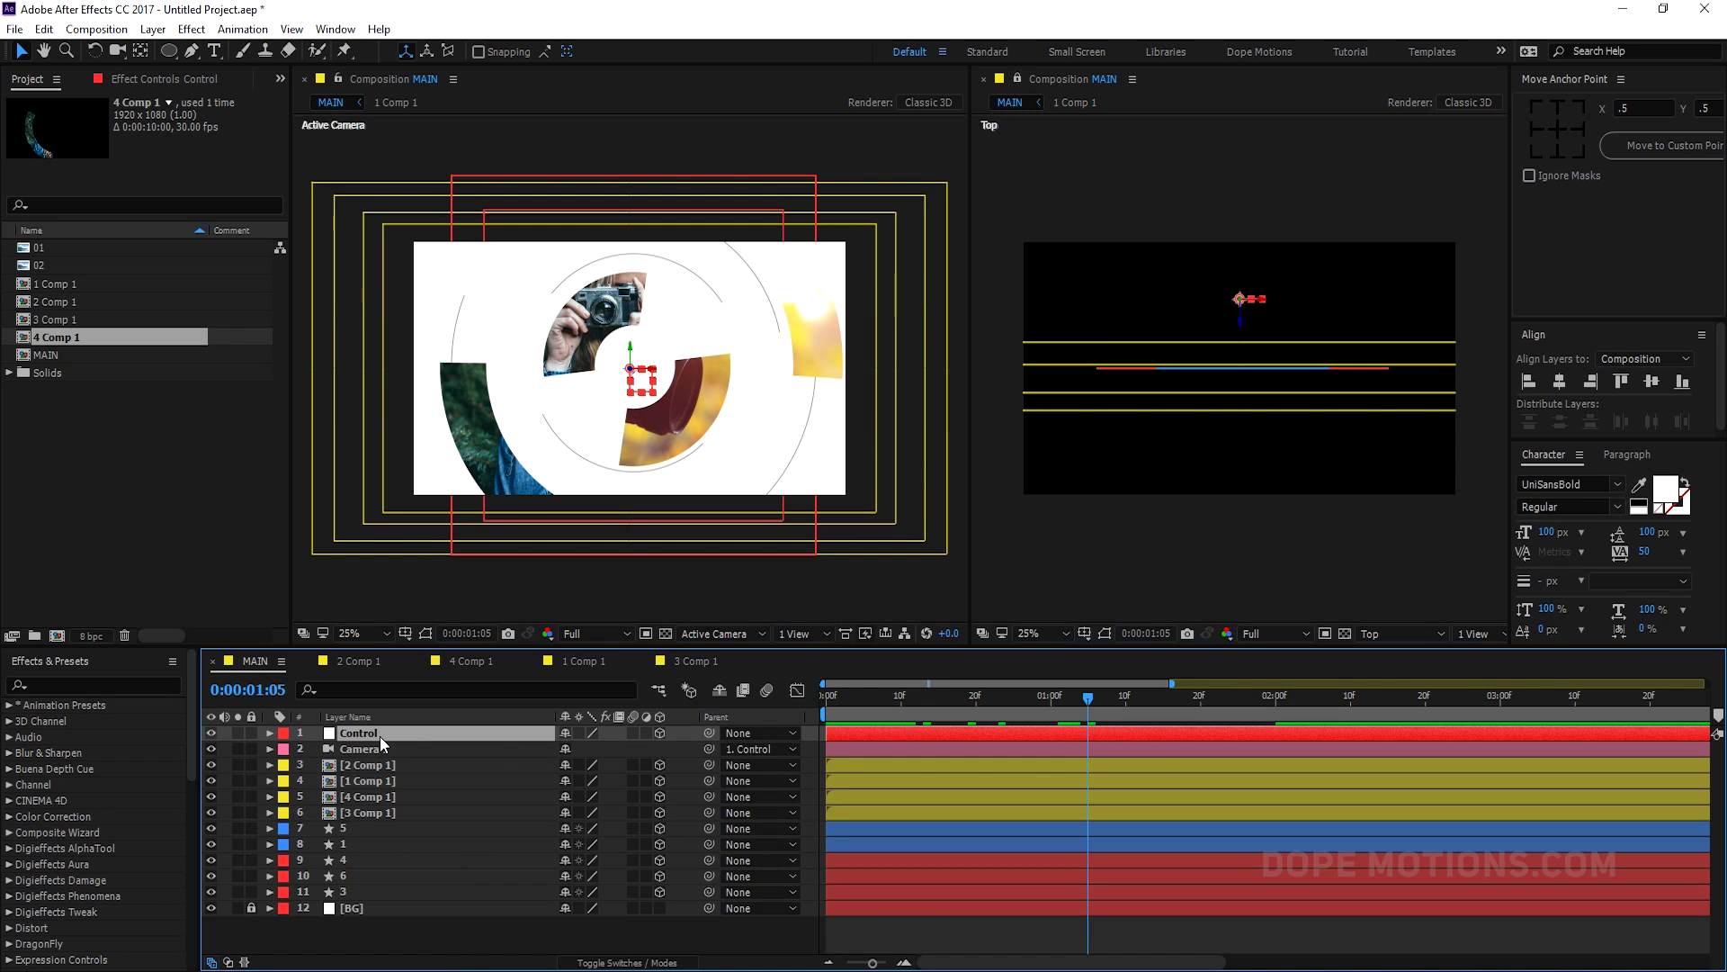
key("r")
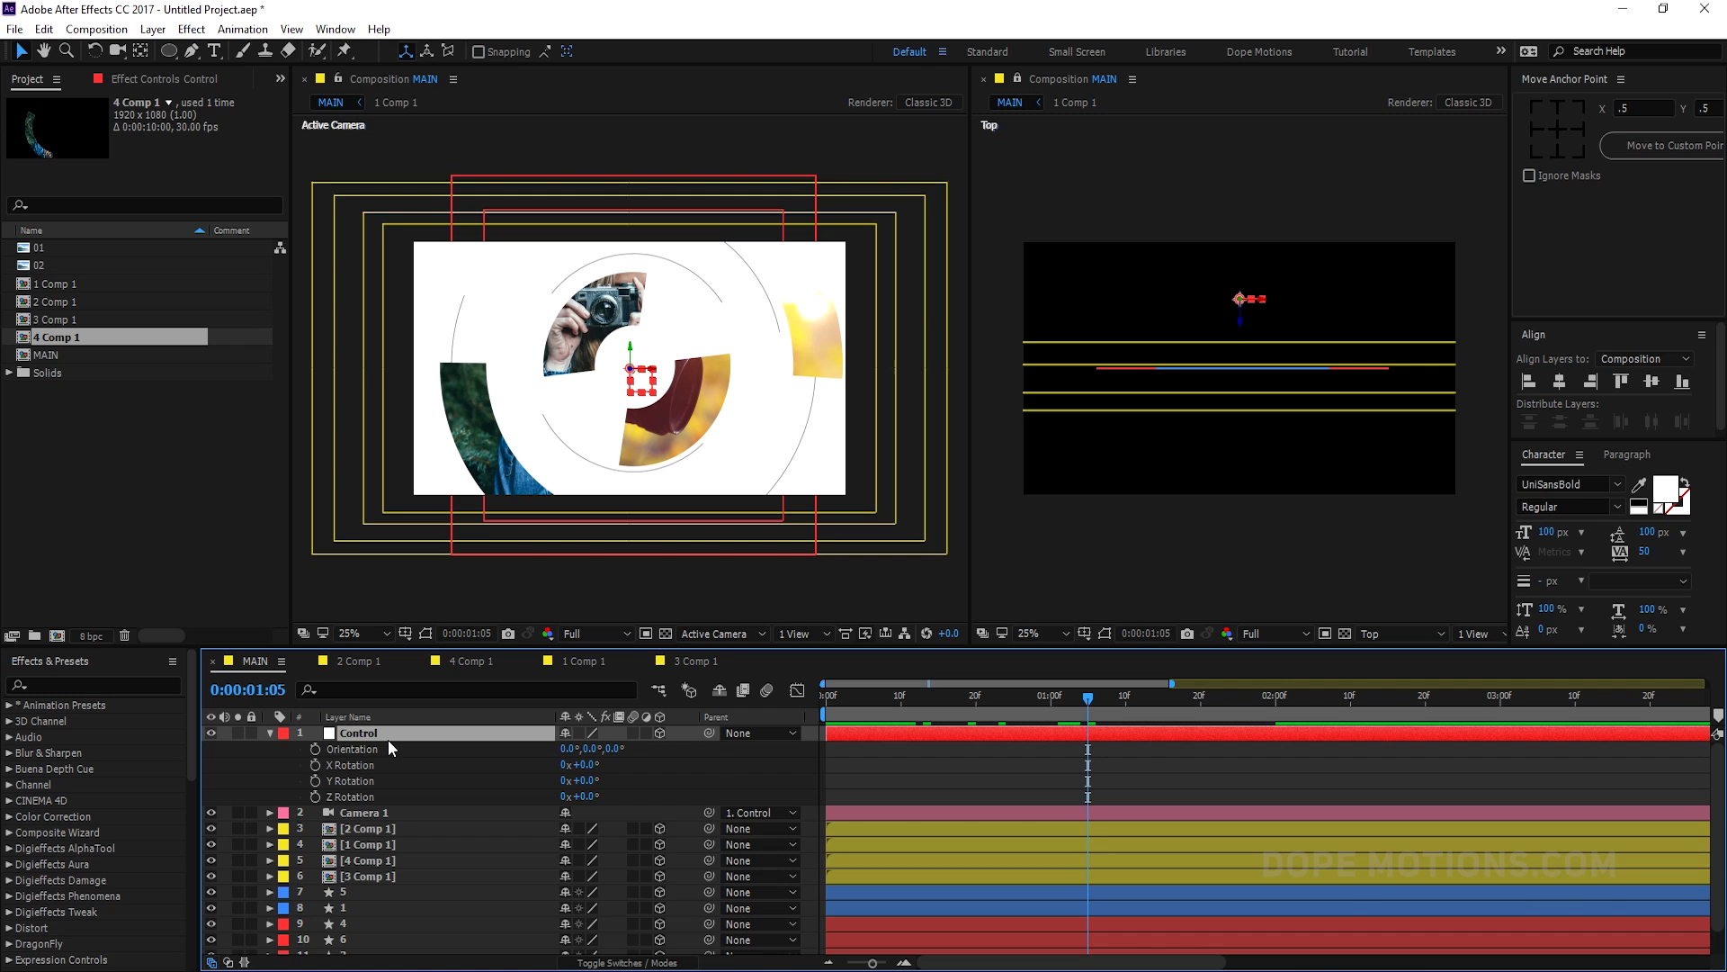
key("p")
left_click_drag(630, 748, 1588, 689)
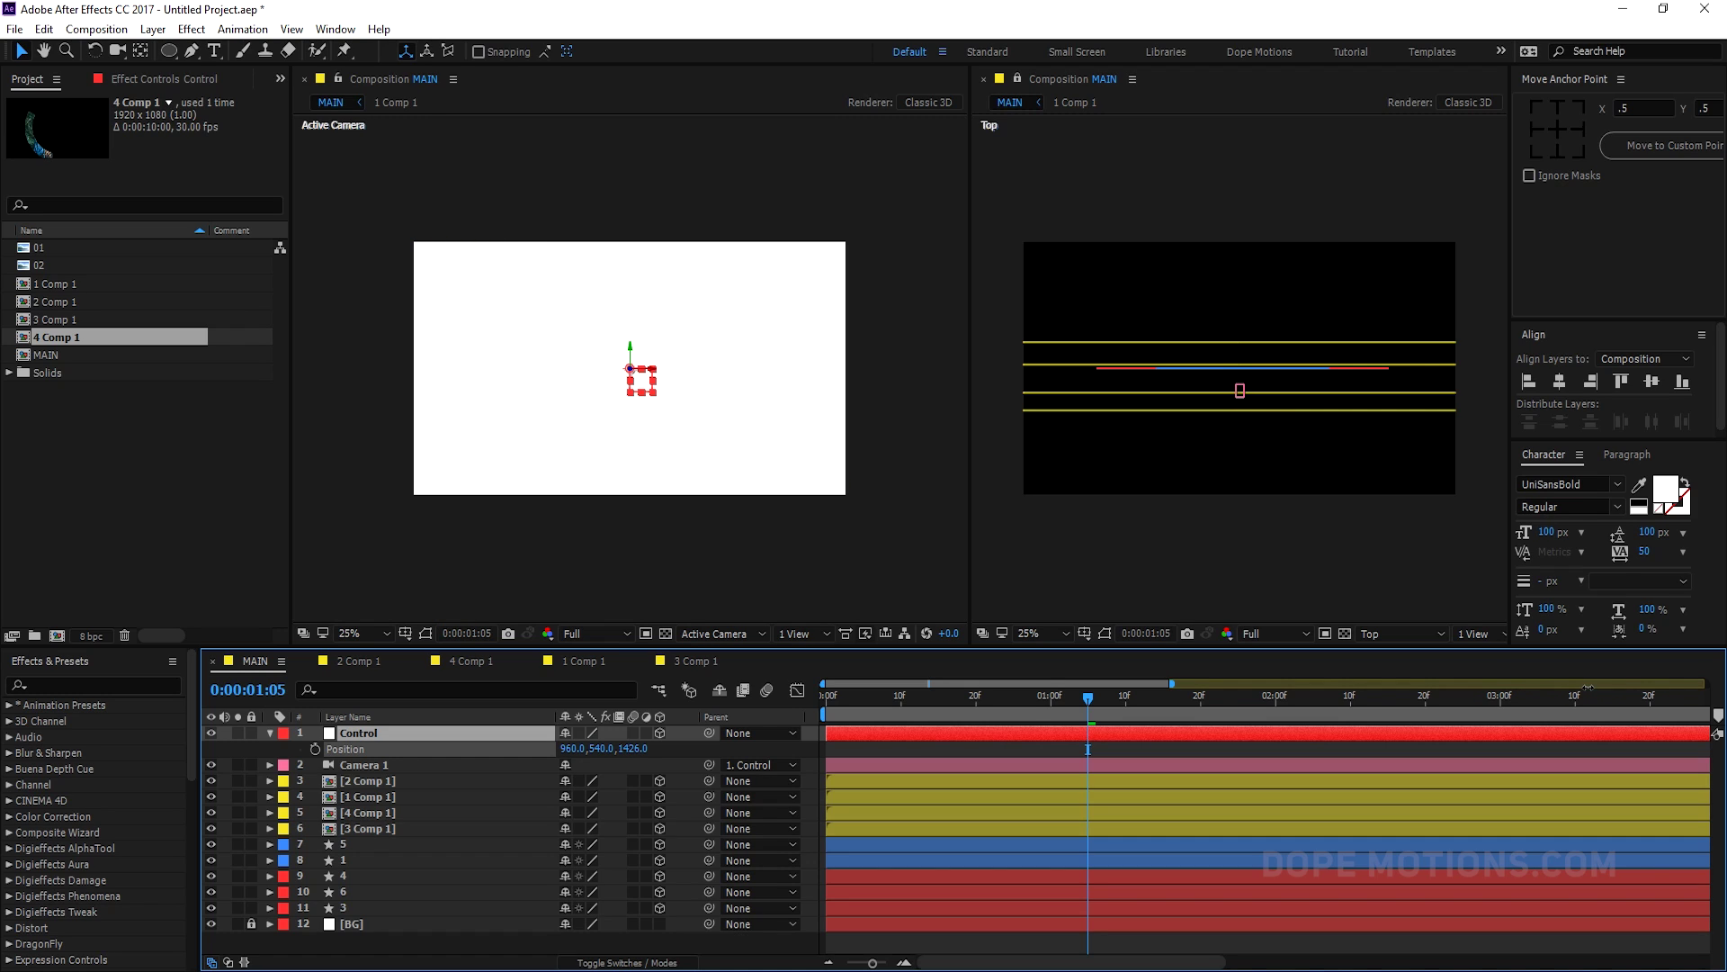
left_click_drag(973, 698, 900, 704)
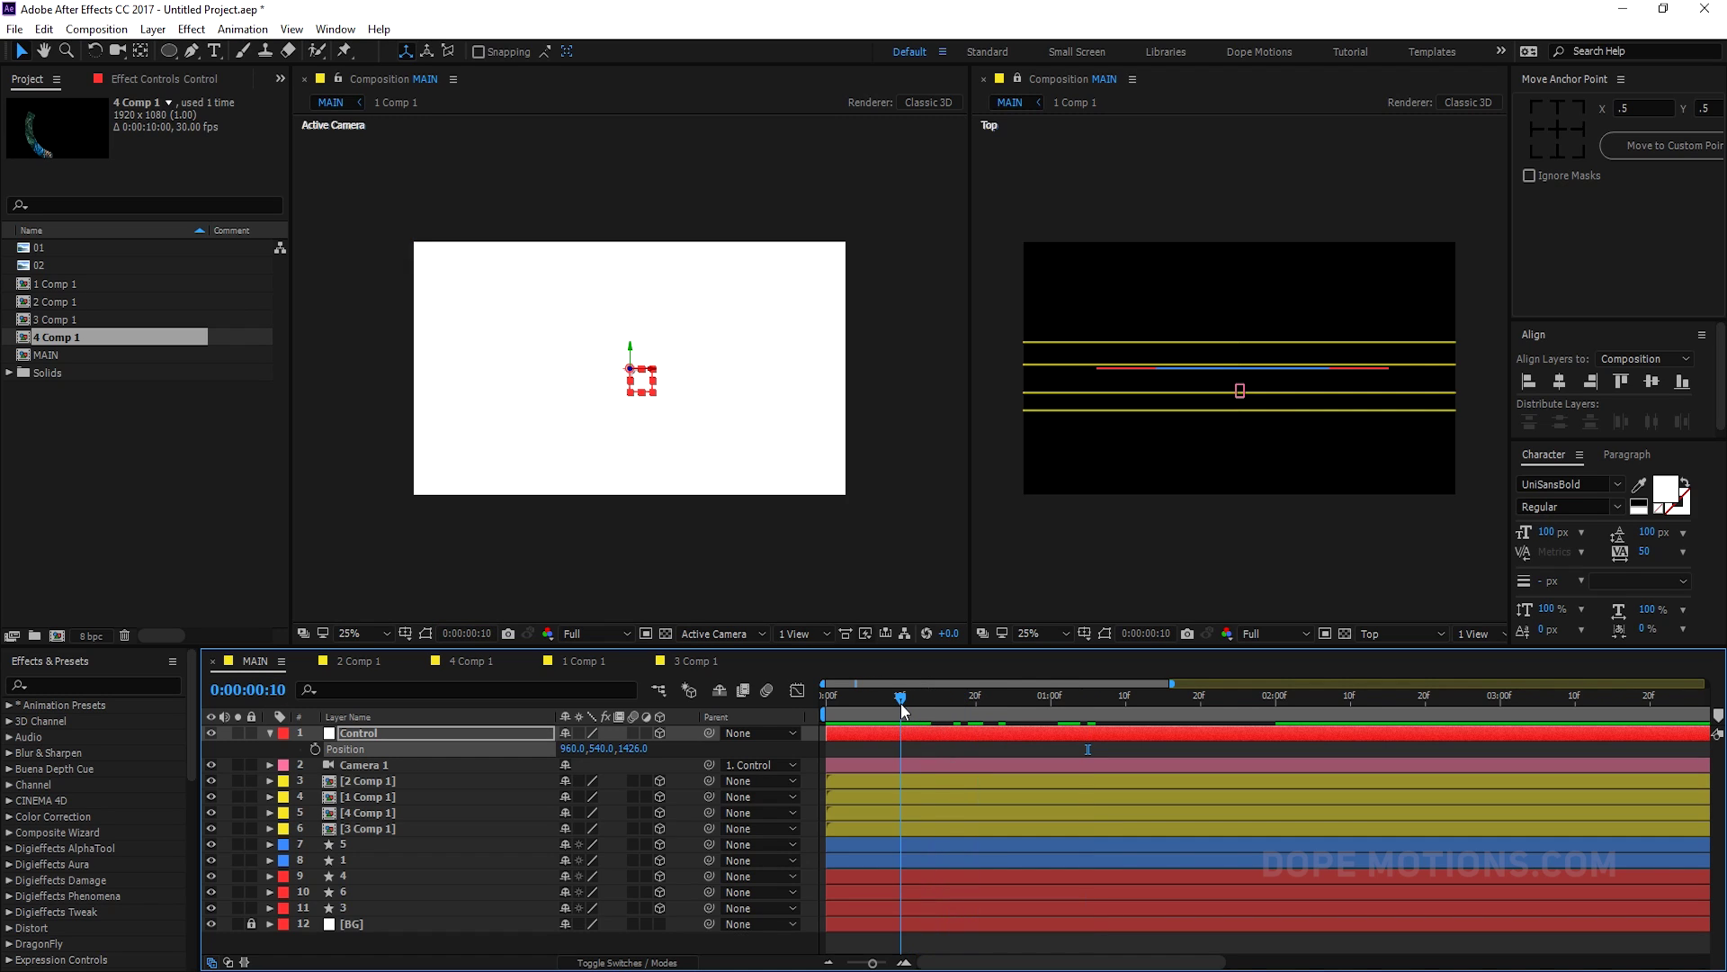
left_click(315, 749)
- At 0:00:02:00, keyframe the Control null's Z position at 0
left_click_drag(1199, 697, 1276, 705)
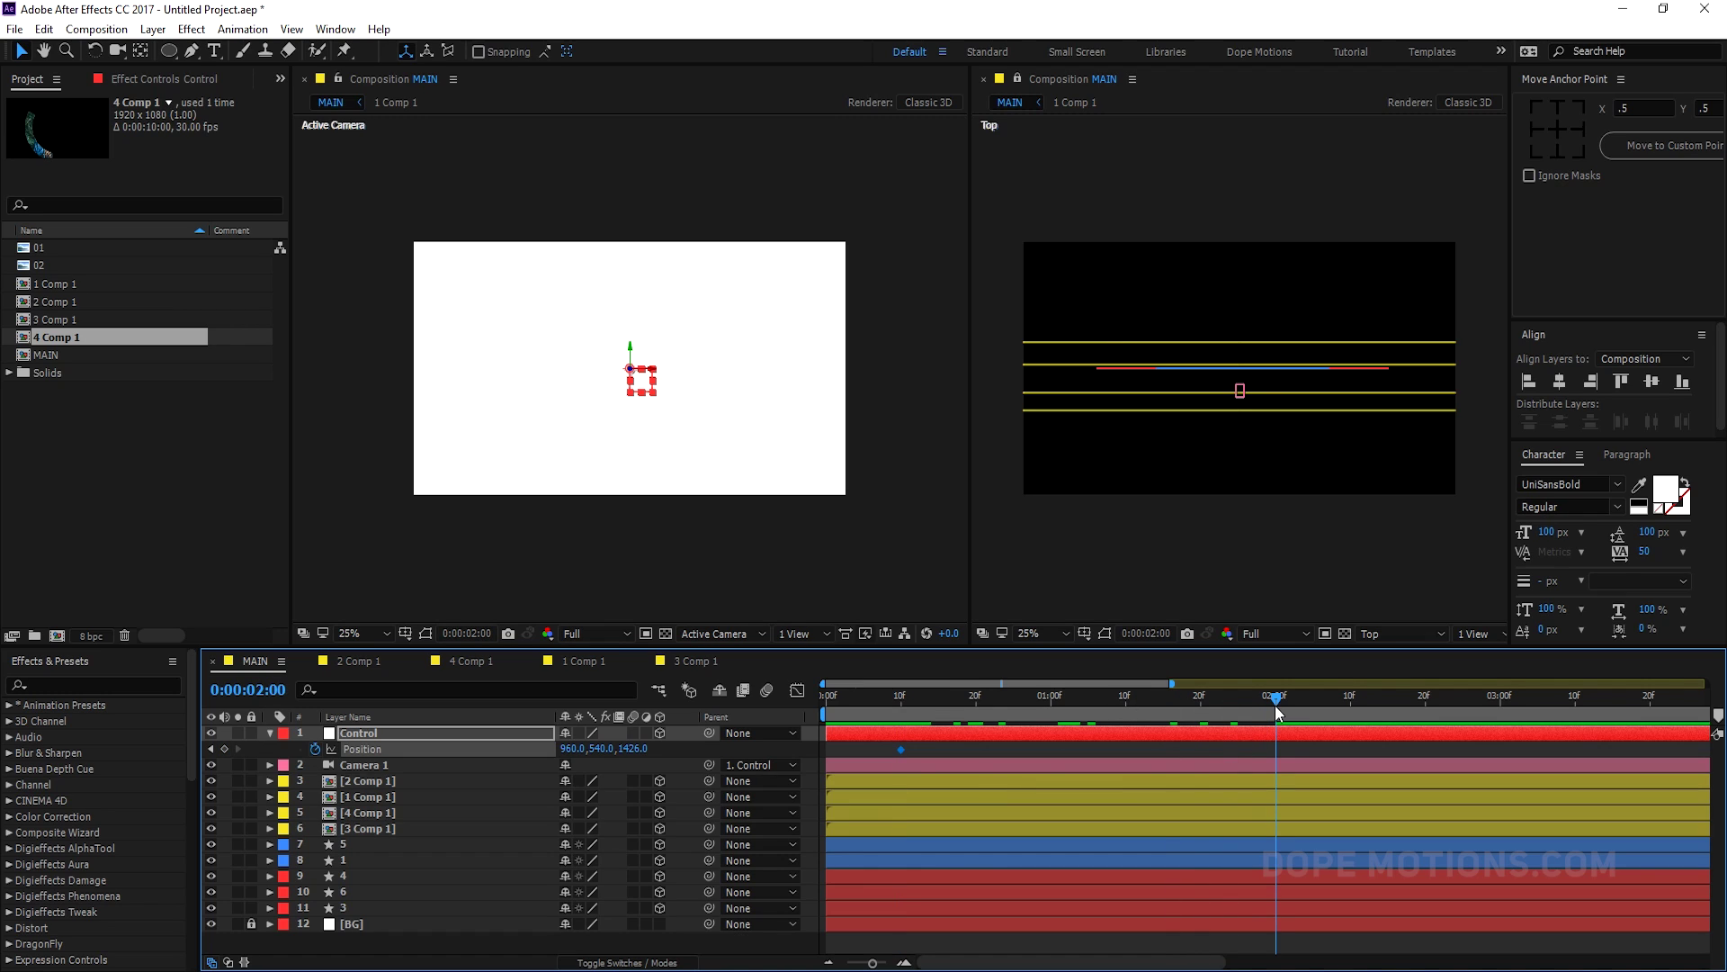
left_click_drag(629, 748, 558, 750)
left_click(634, 749)
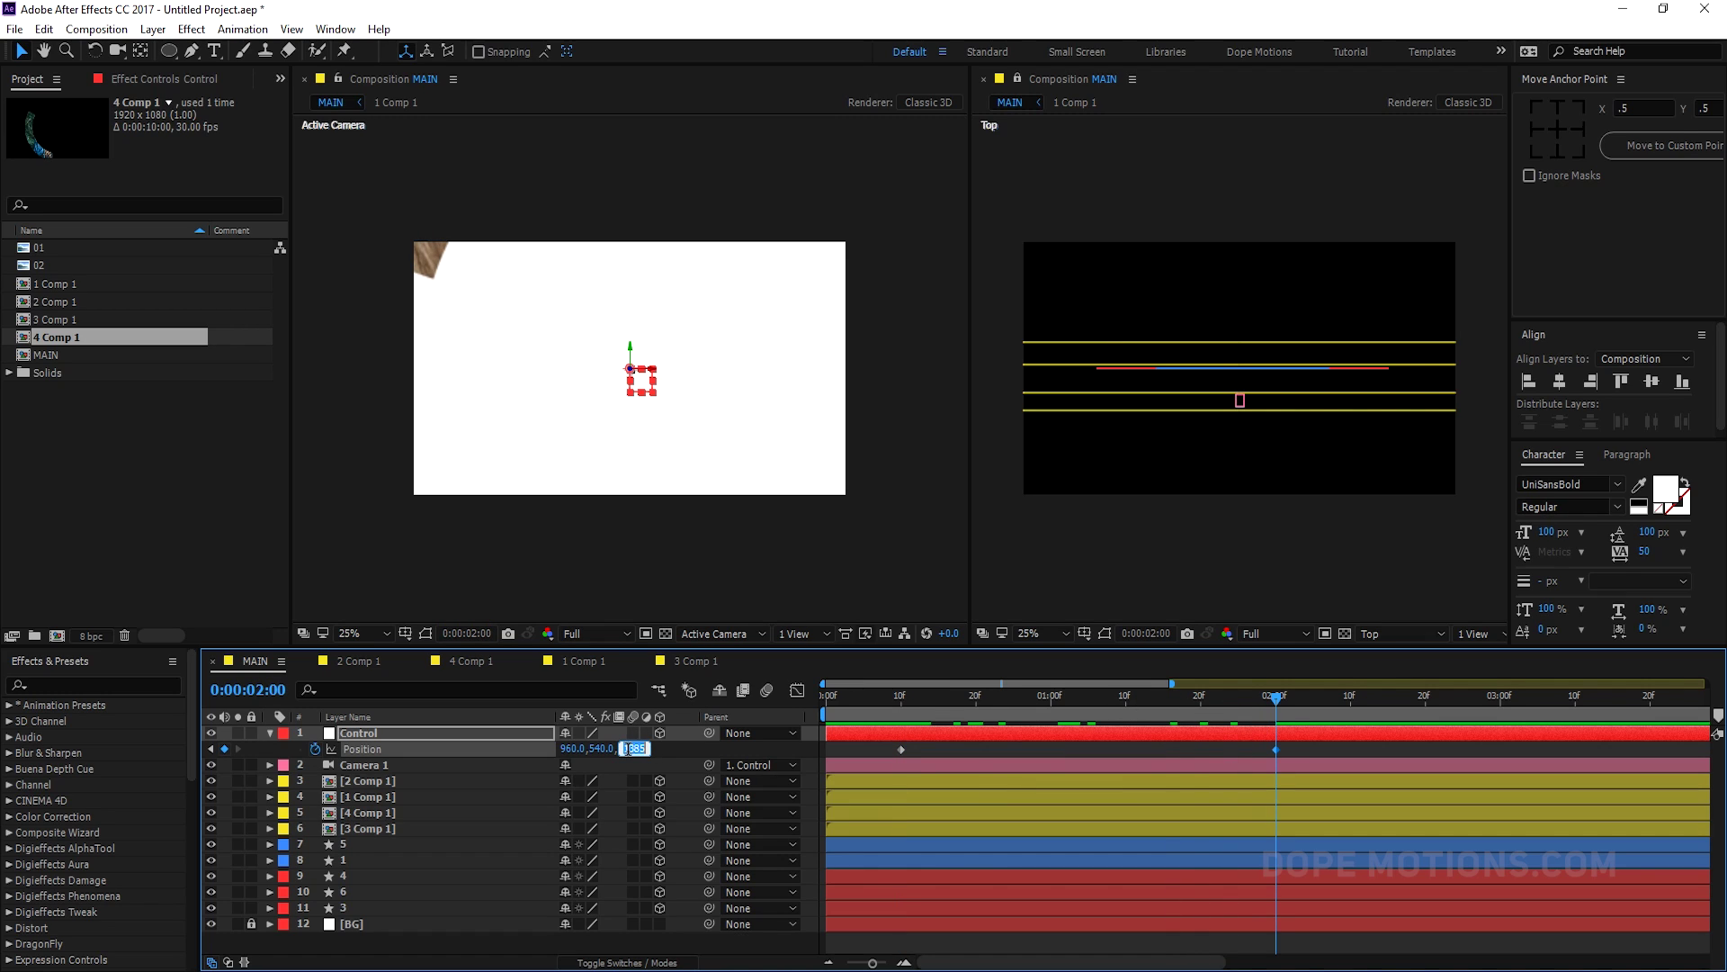
type("0")
key("Return")
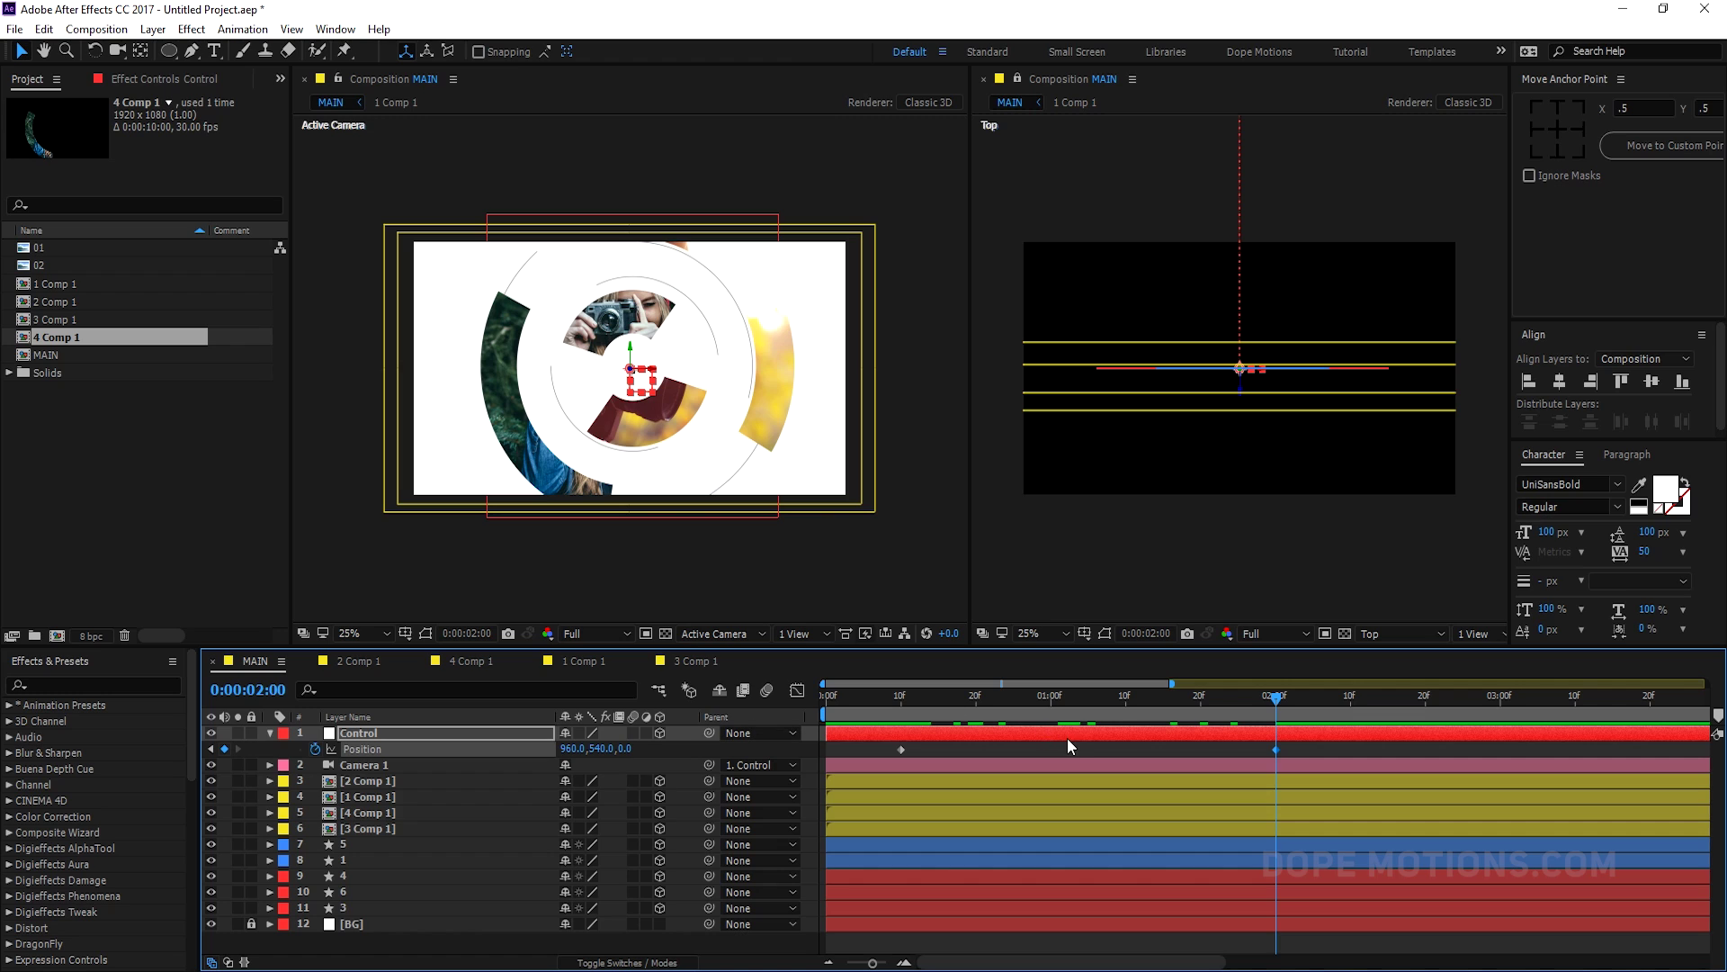
- Easy-ease both Control Position keyframes, reshape the speed curve for a long slow-down into the last one, and preview the move
left_click(988, 741)
left_click_drag(900, 702, 894, 753)
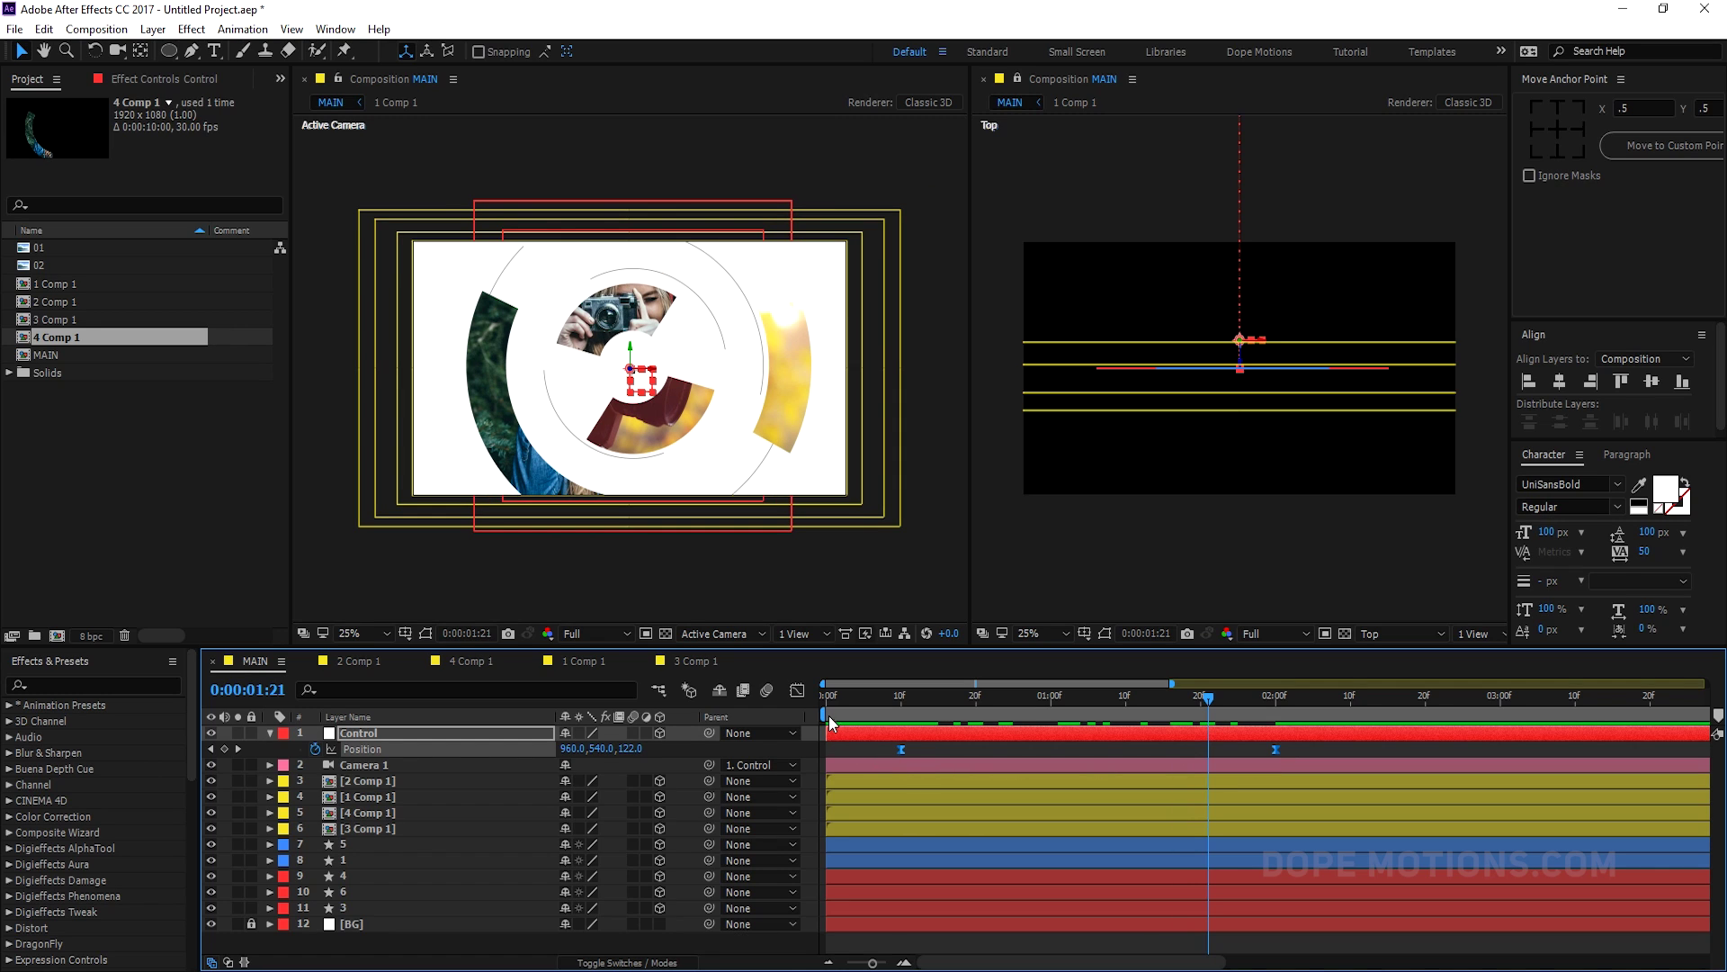
left_click(797, 690)
left_click_drag(1282, 882, 931, 910)
key("shift+F3")
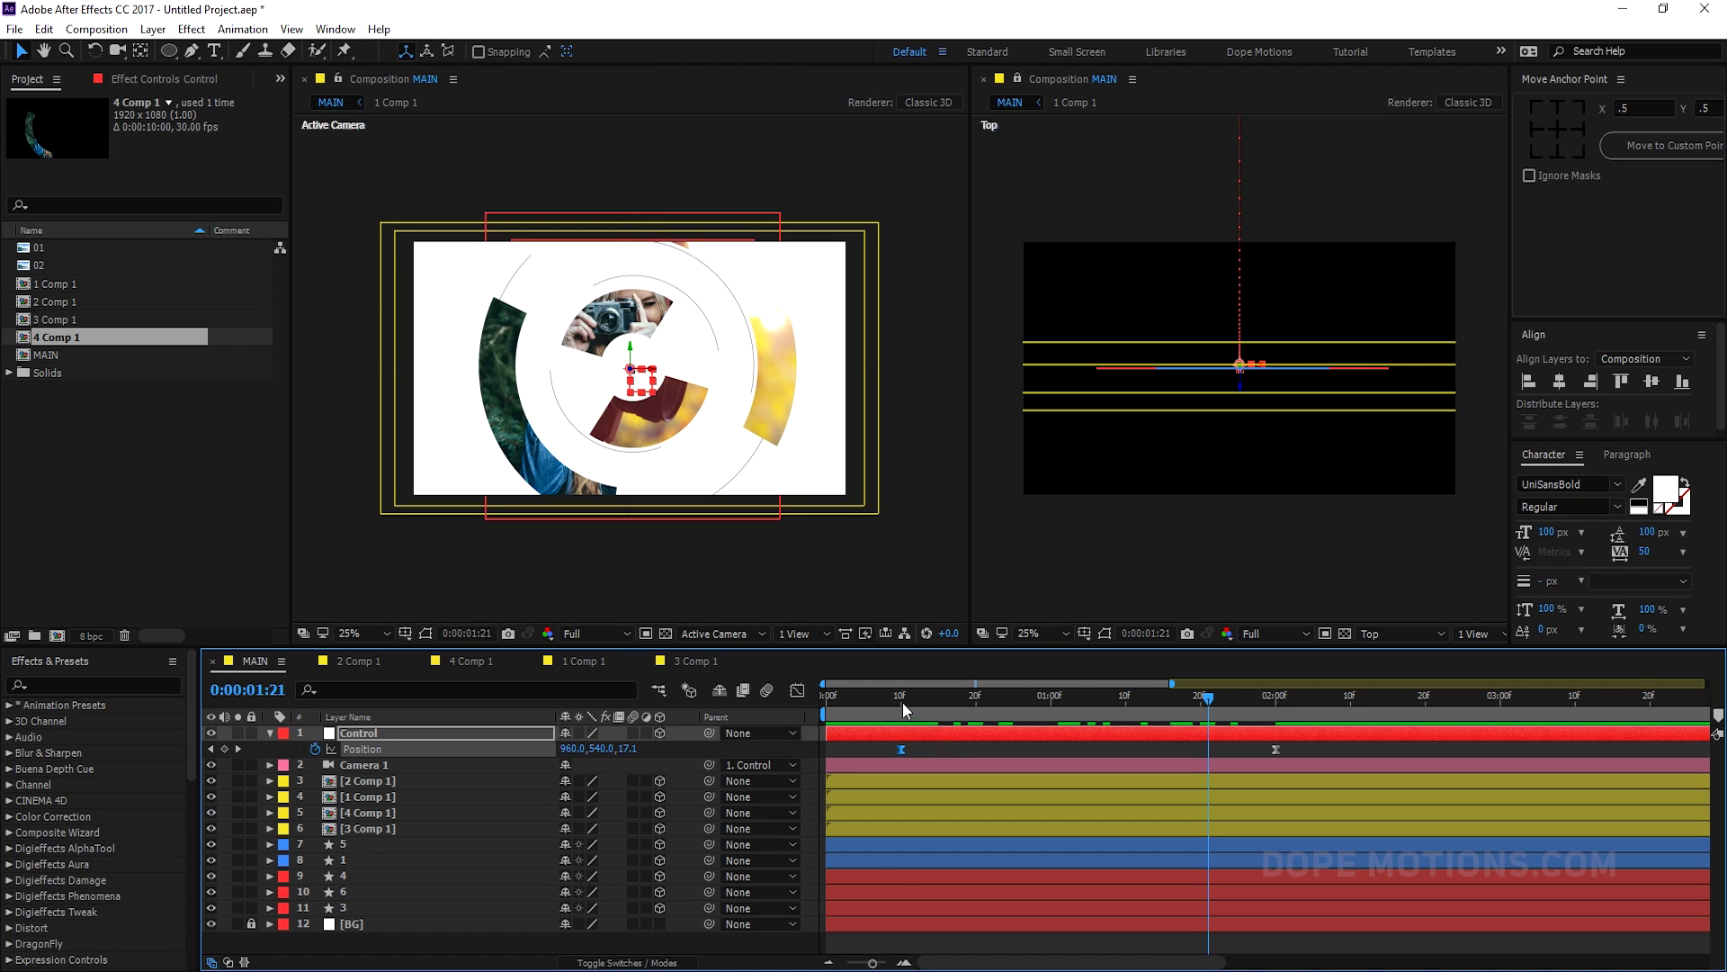
left_click(875, 703)
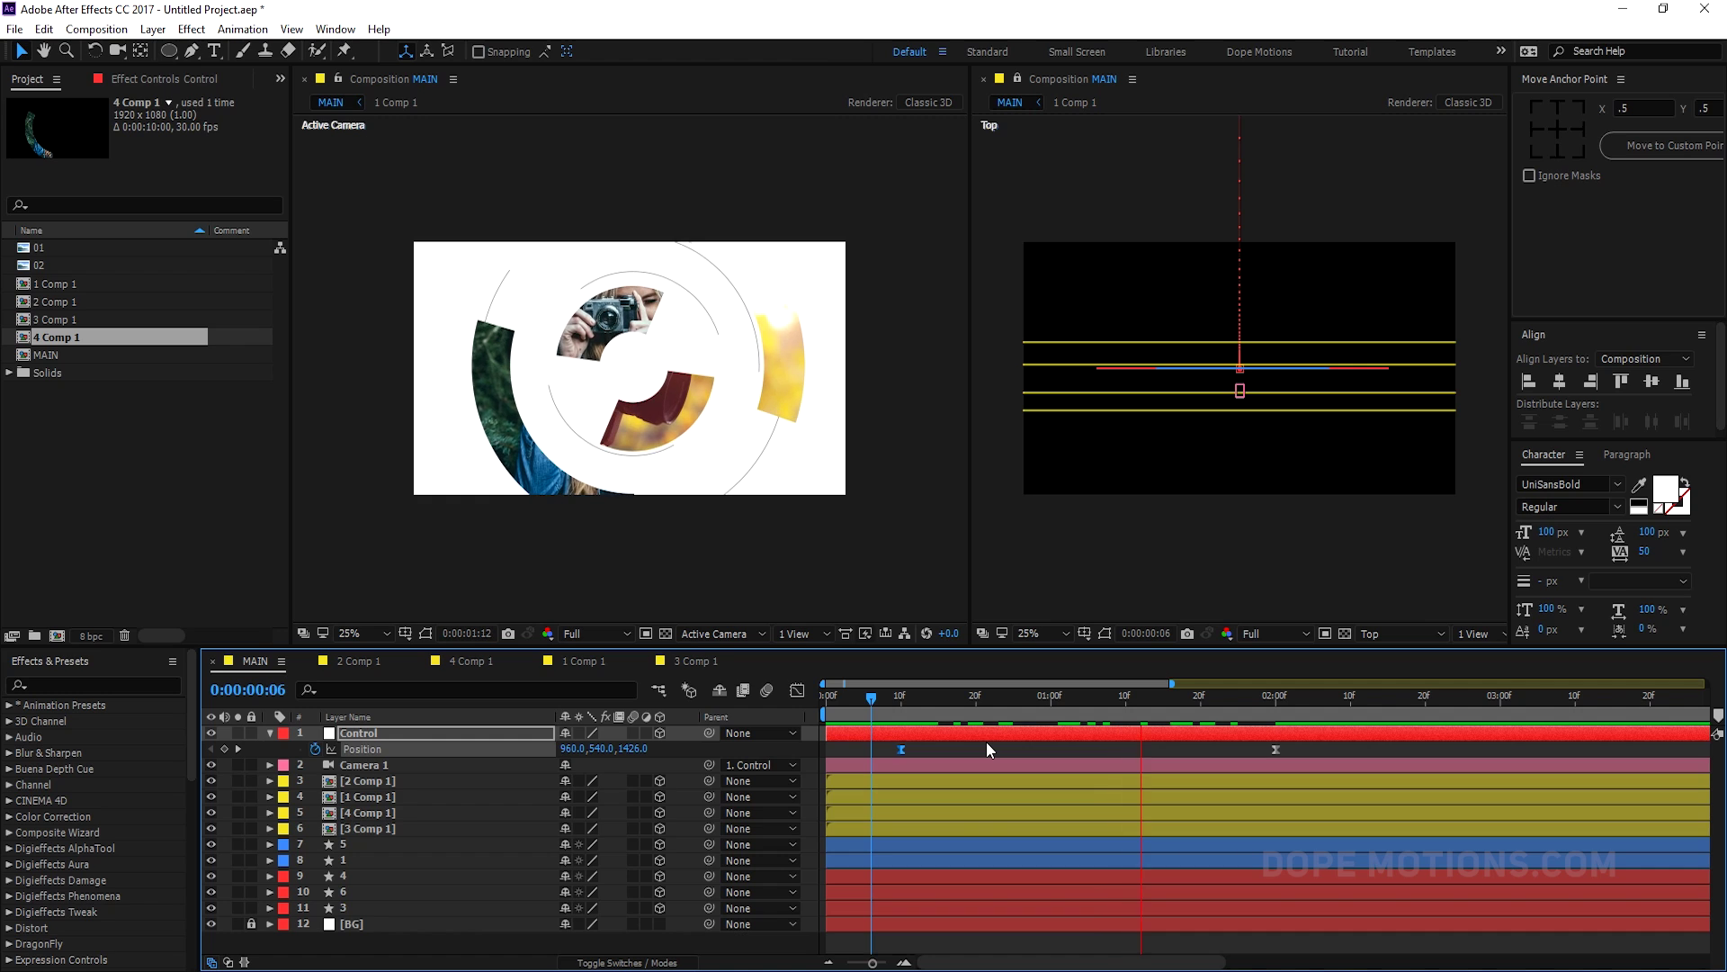
left_click_drag(835, 704, 987, 720)
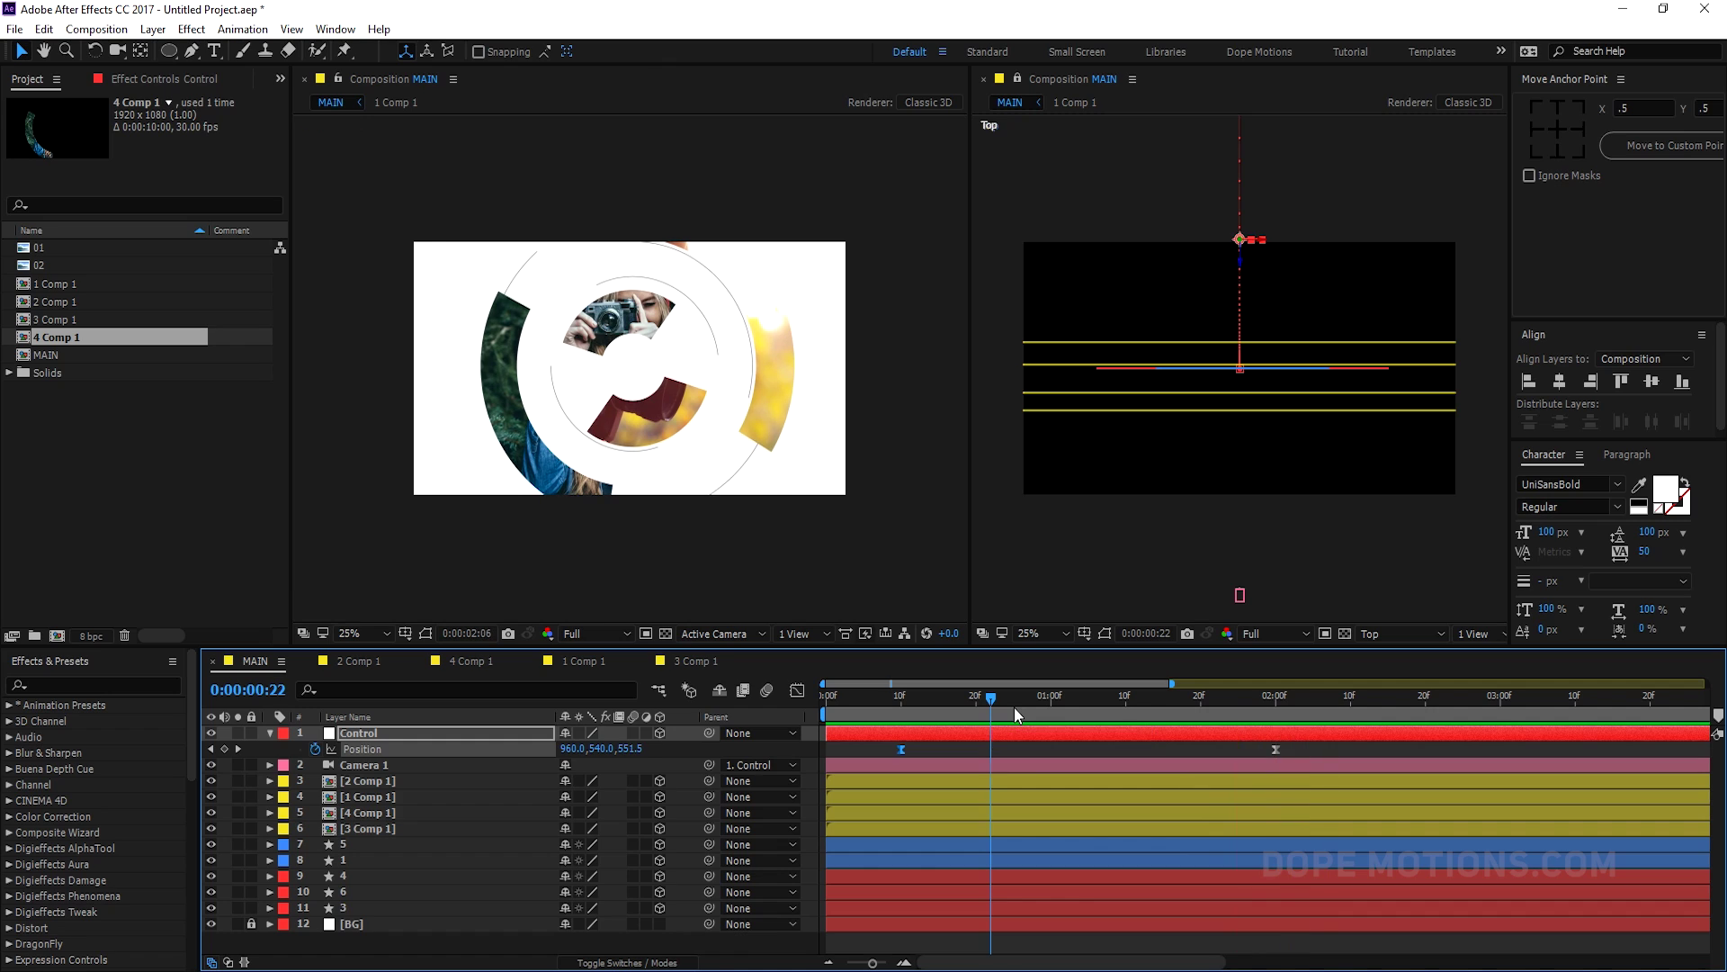
left_click(1013, 707)
- Close the Top view viewer, widen the remaining MAIN viewer at 50% magnification and hide the layer controls
left_click(270, 734)
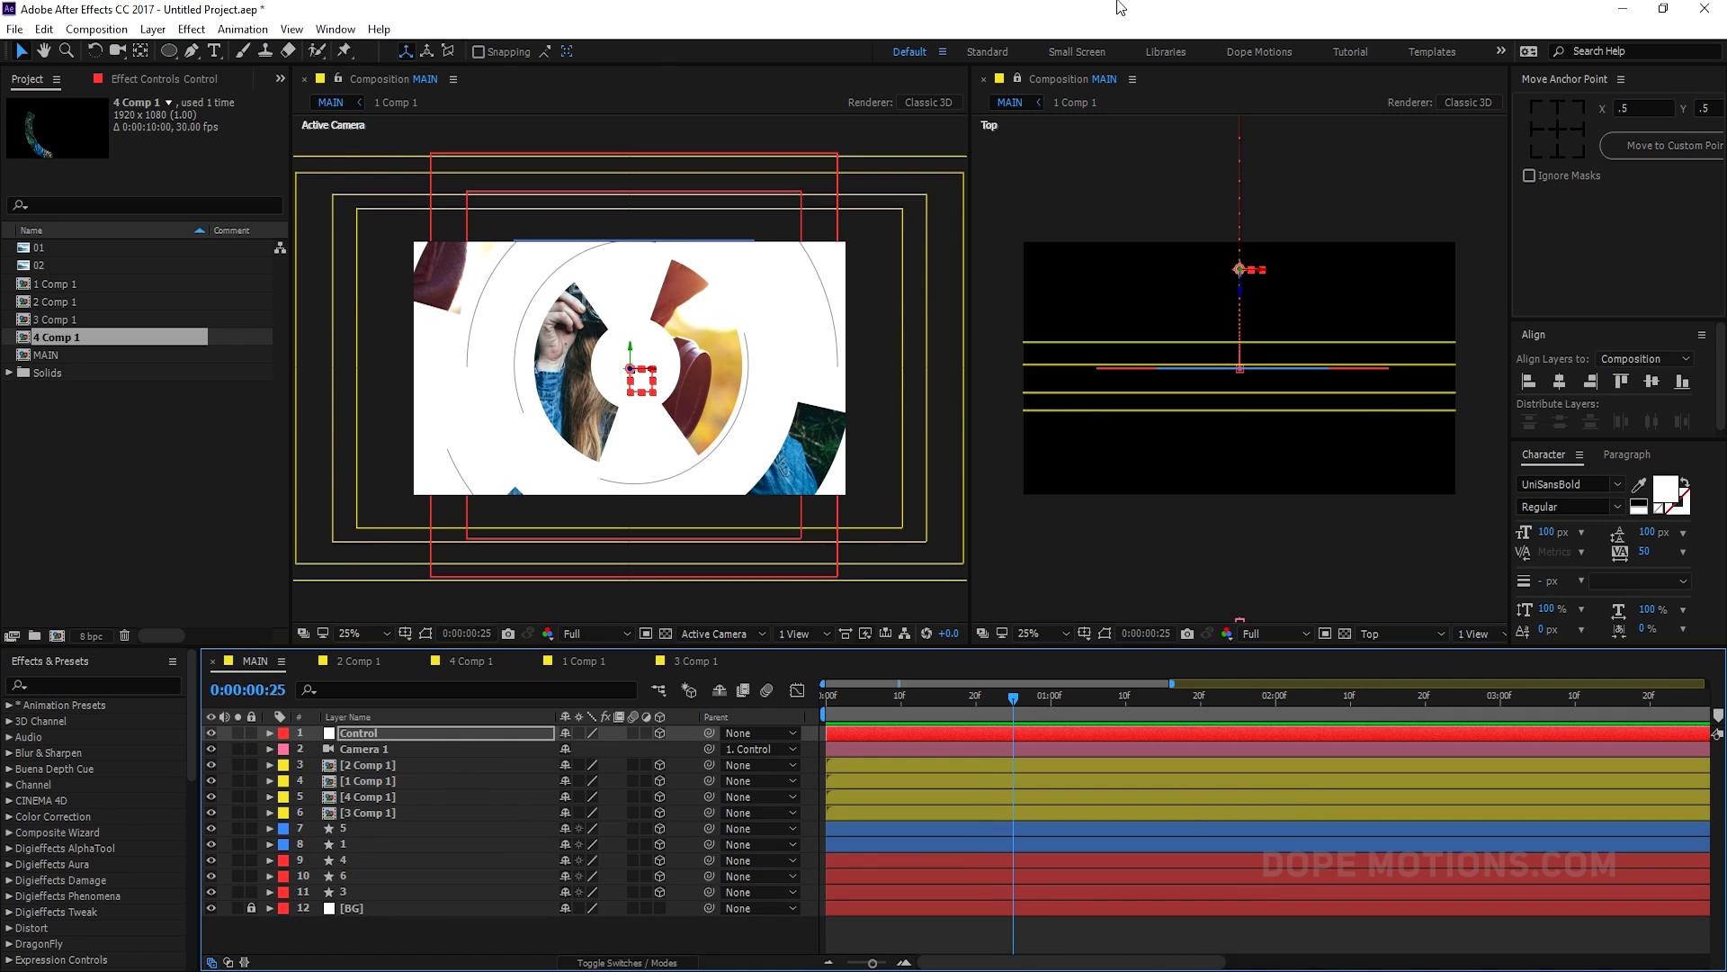
left_click(984, 79)
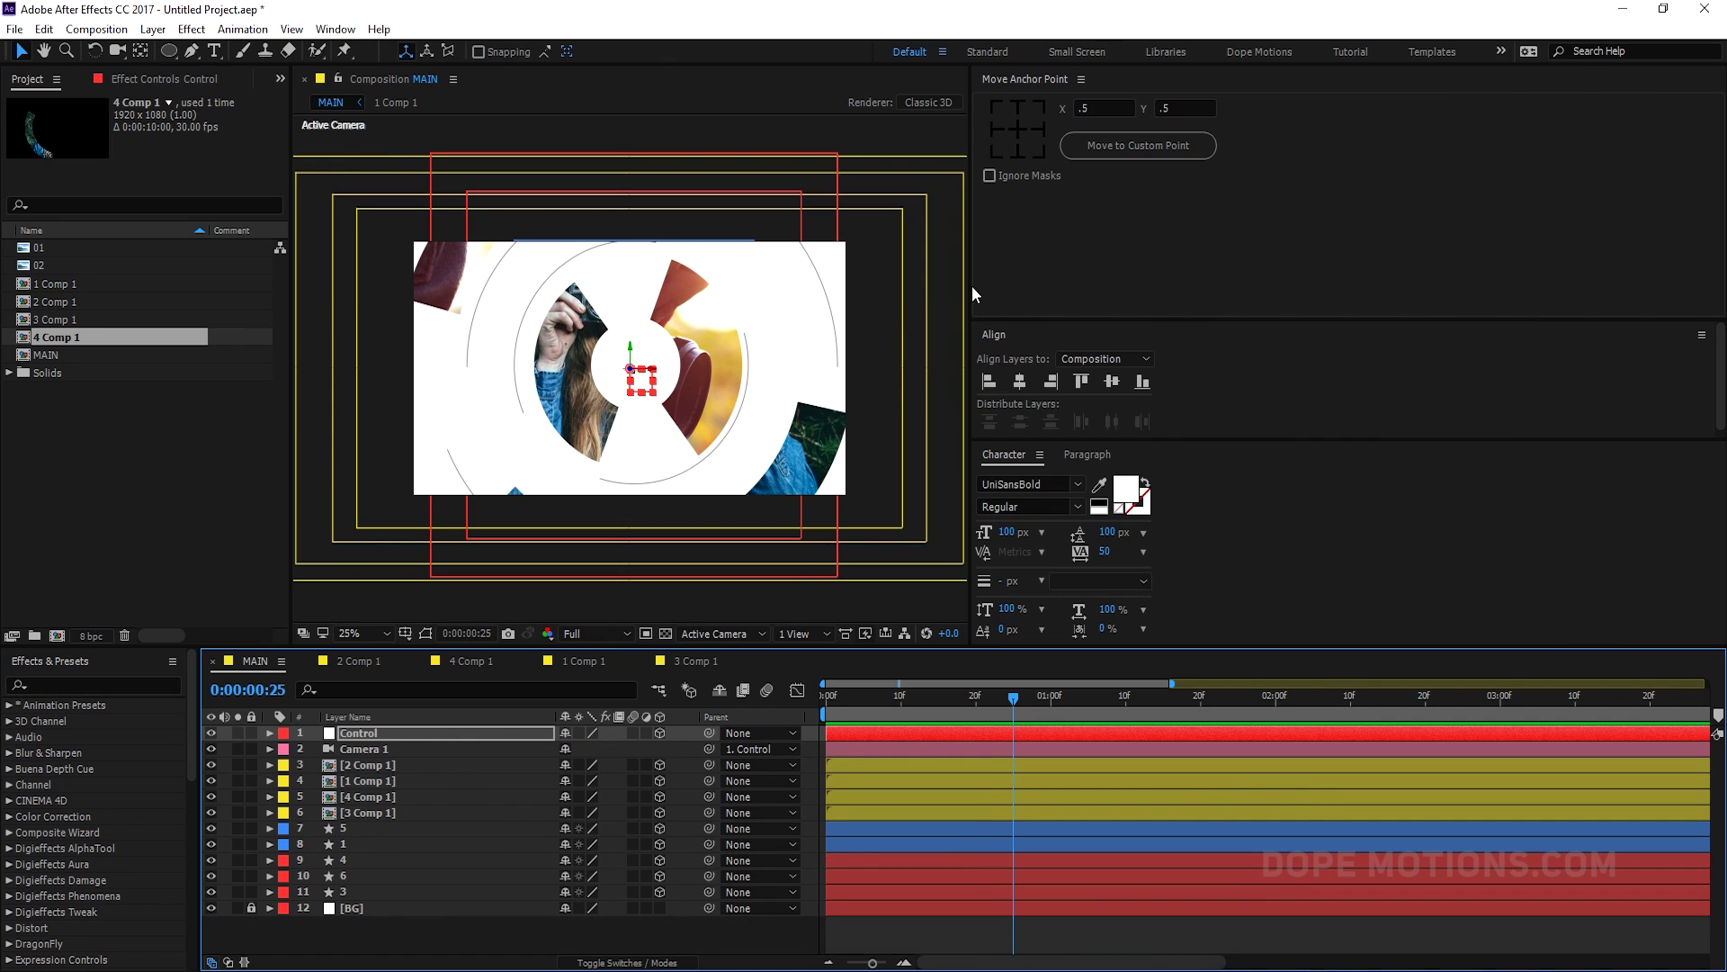
left_click_drag(970, 283, 1537, 284)
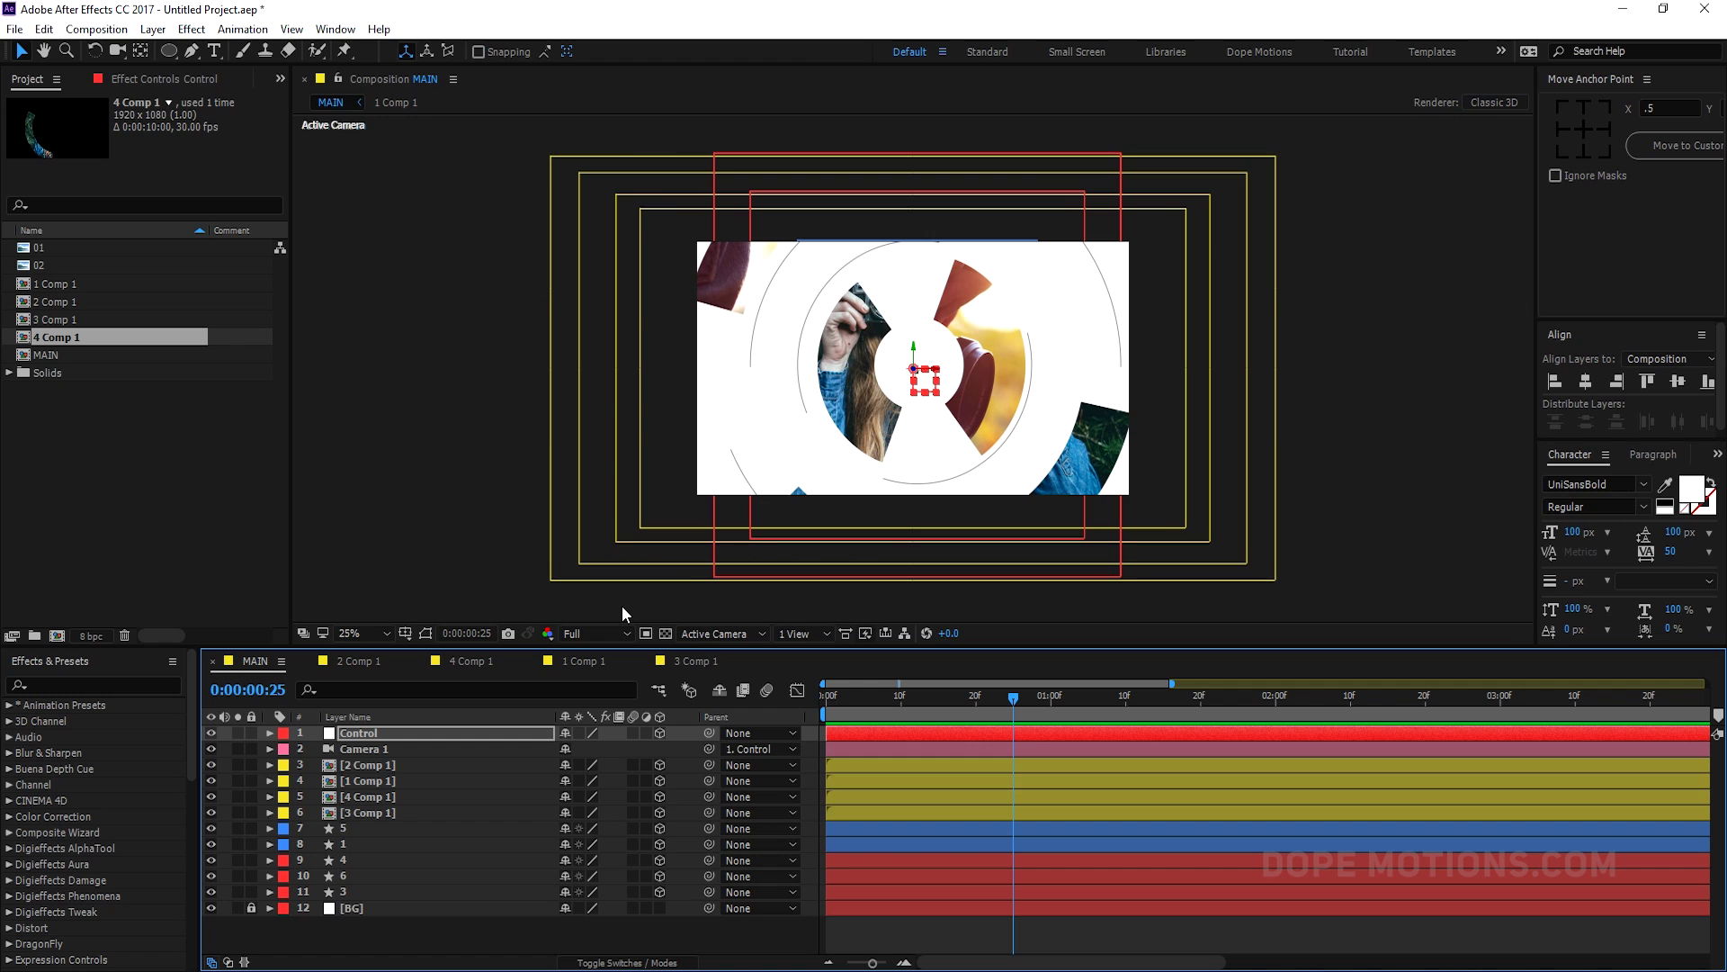
key("ctrl+shift+h")
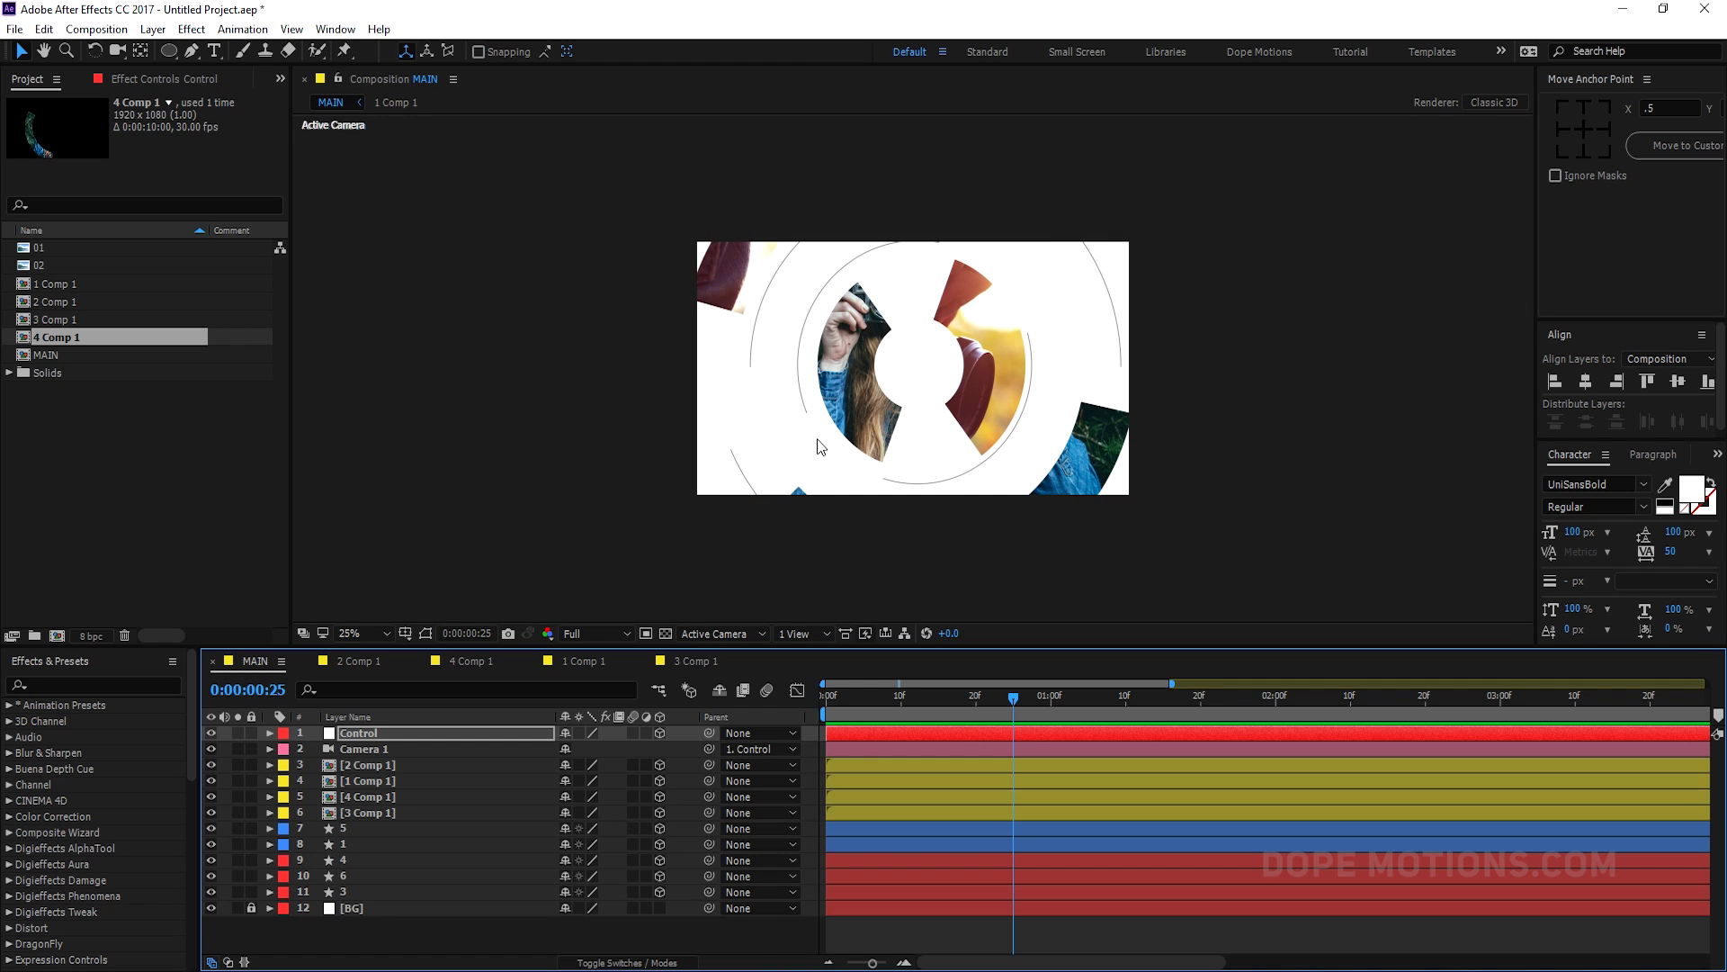
key("period")
- Enable motion blur on the Control, ring and arc layers and for the MAIN composition, and check it at several frames
left_click_drag(848, 692, 992, 682)
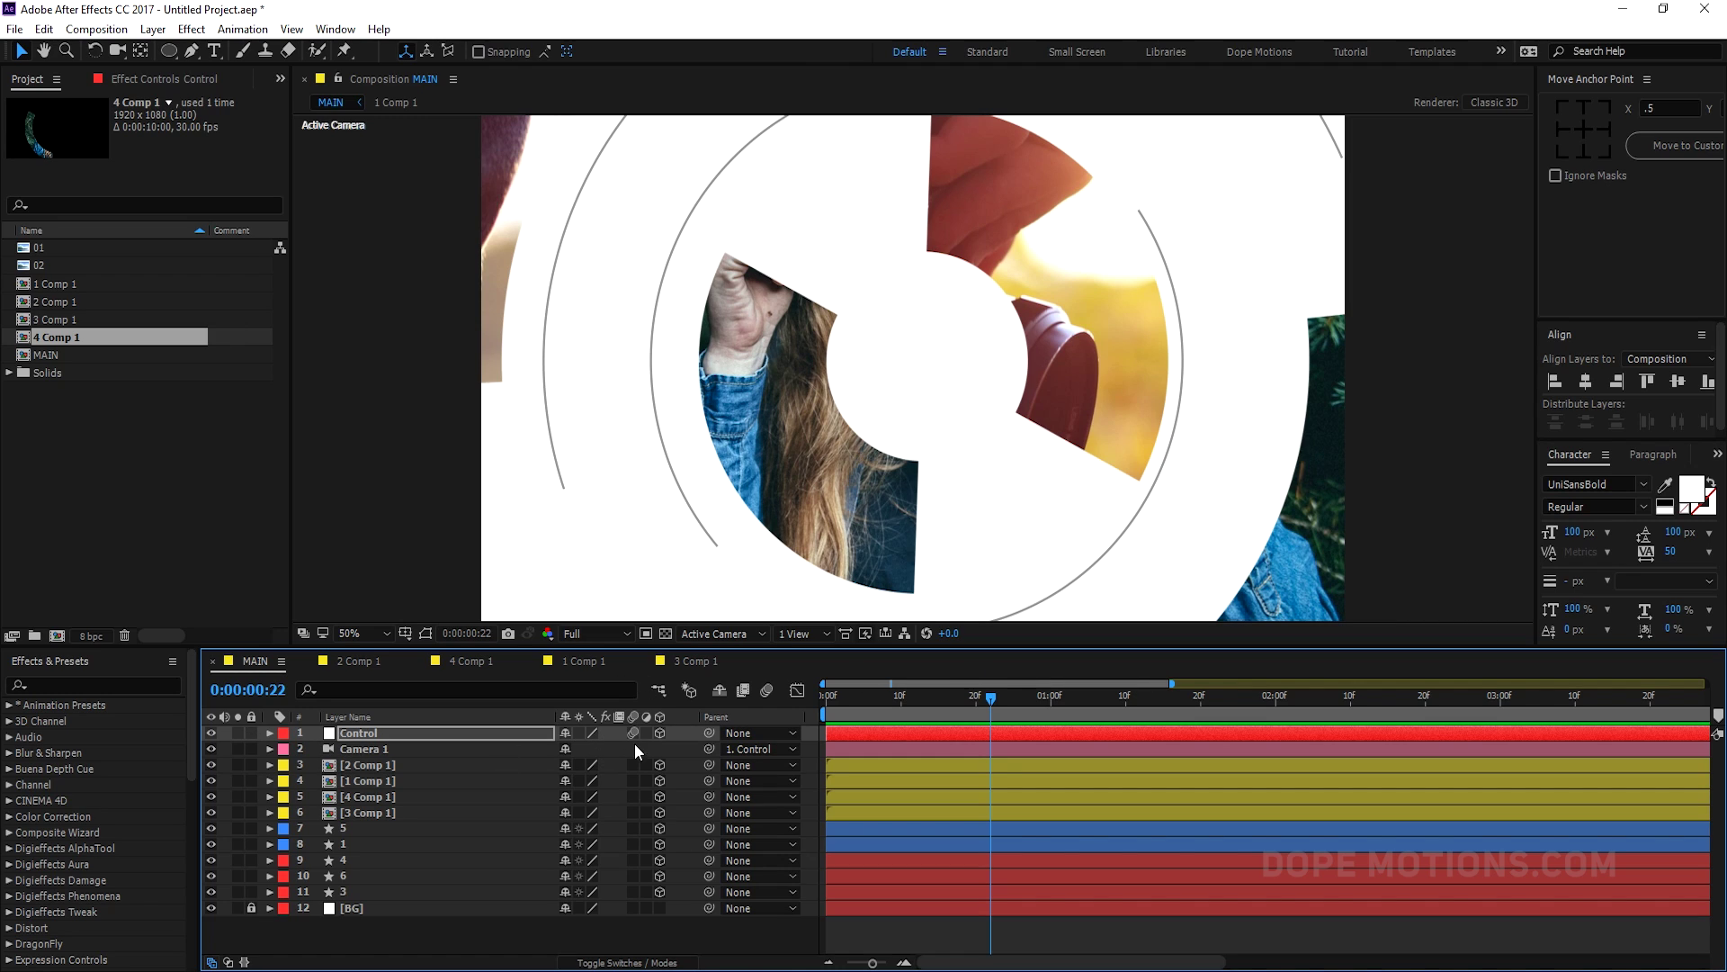
left_click(635, 891)
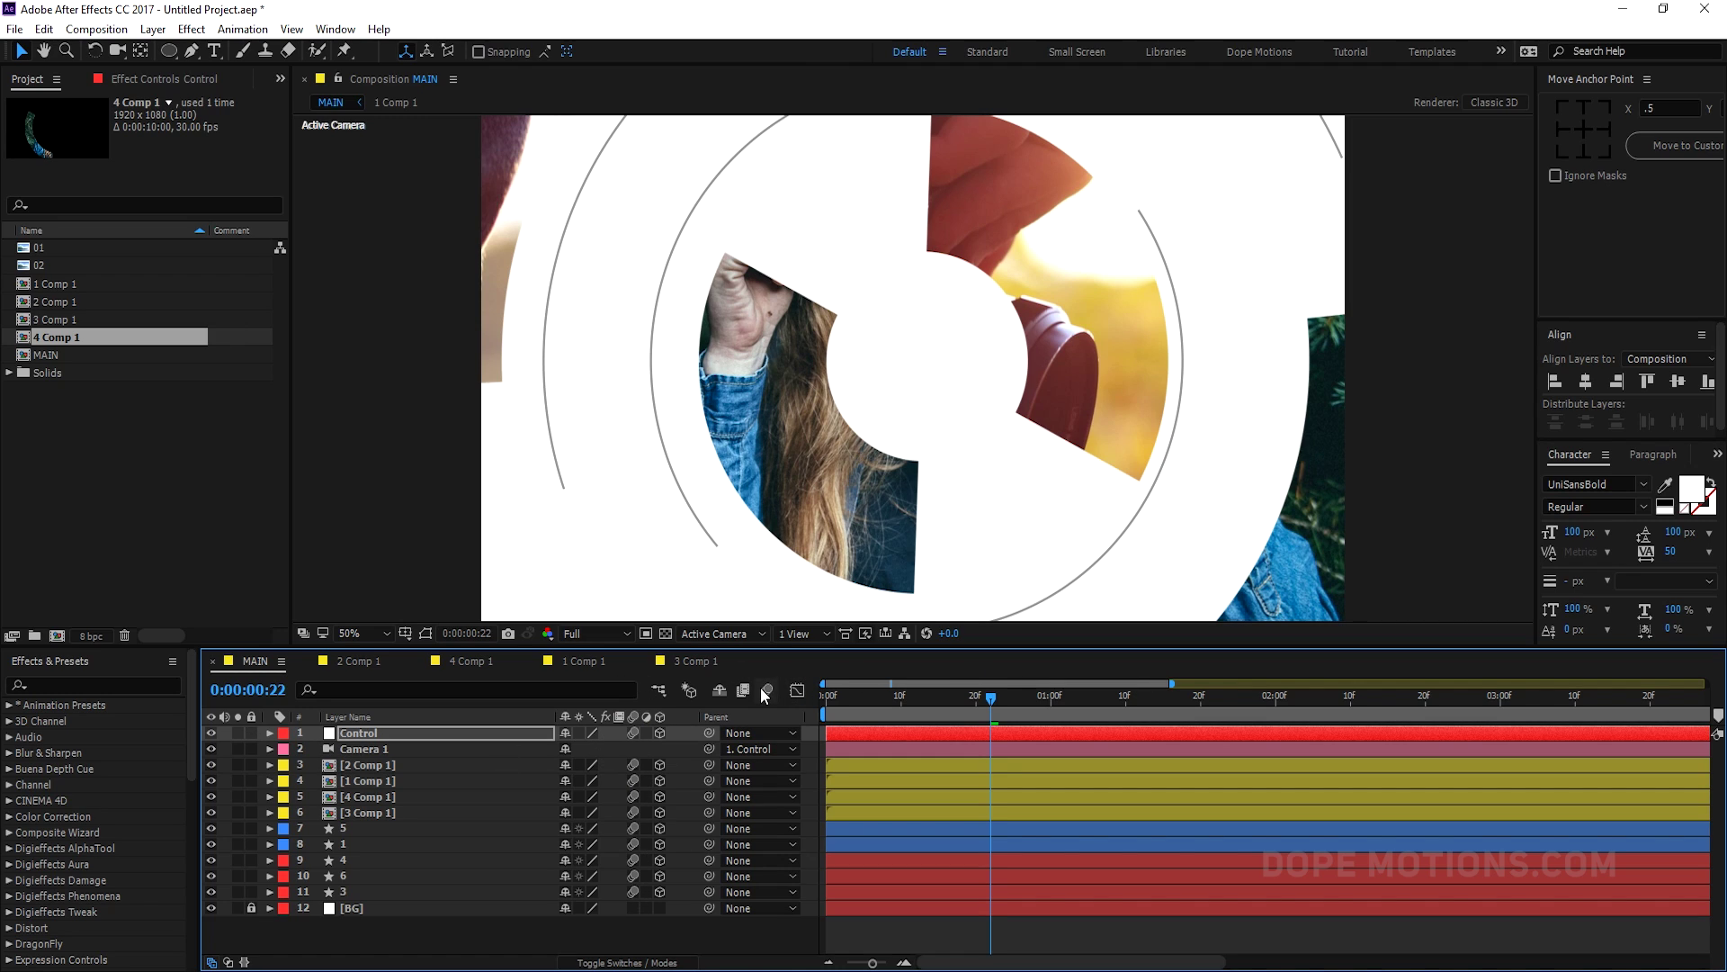
left_click(766, 691)
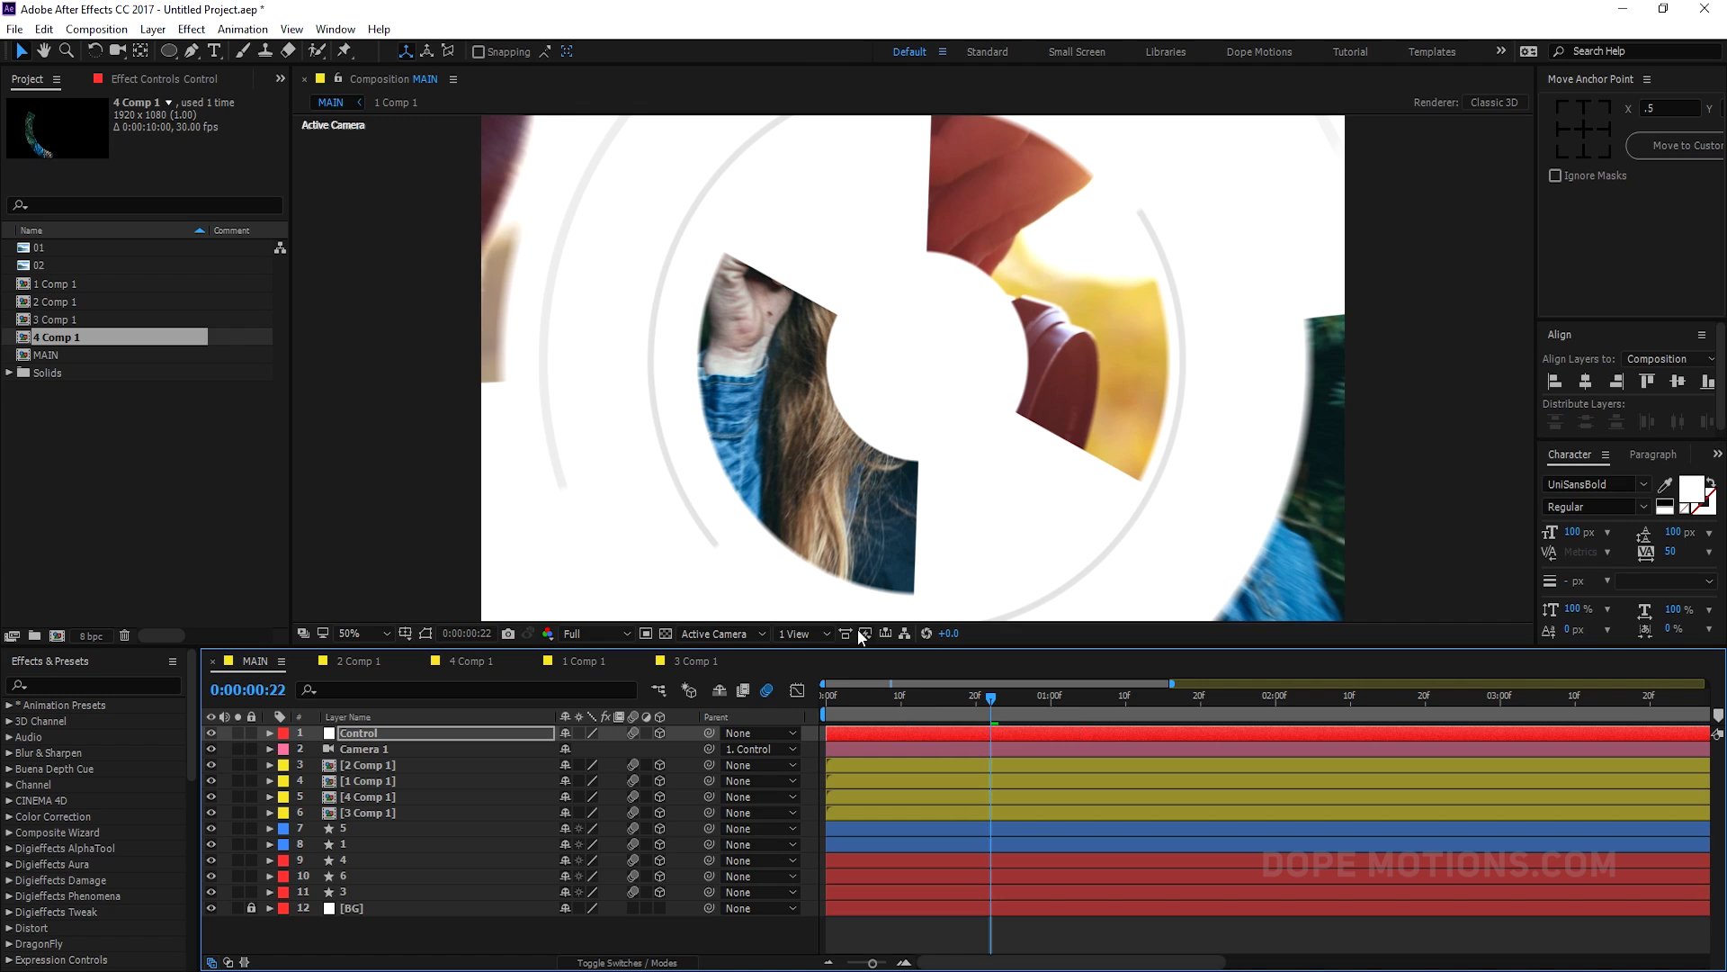
left_click_drag(909, 702, 954, 694)
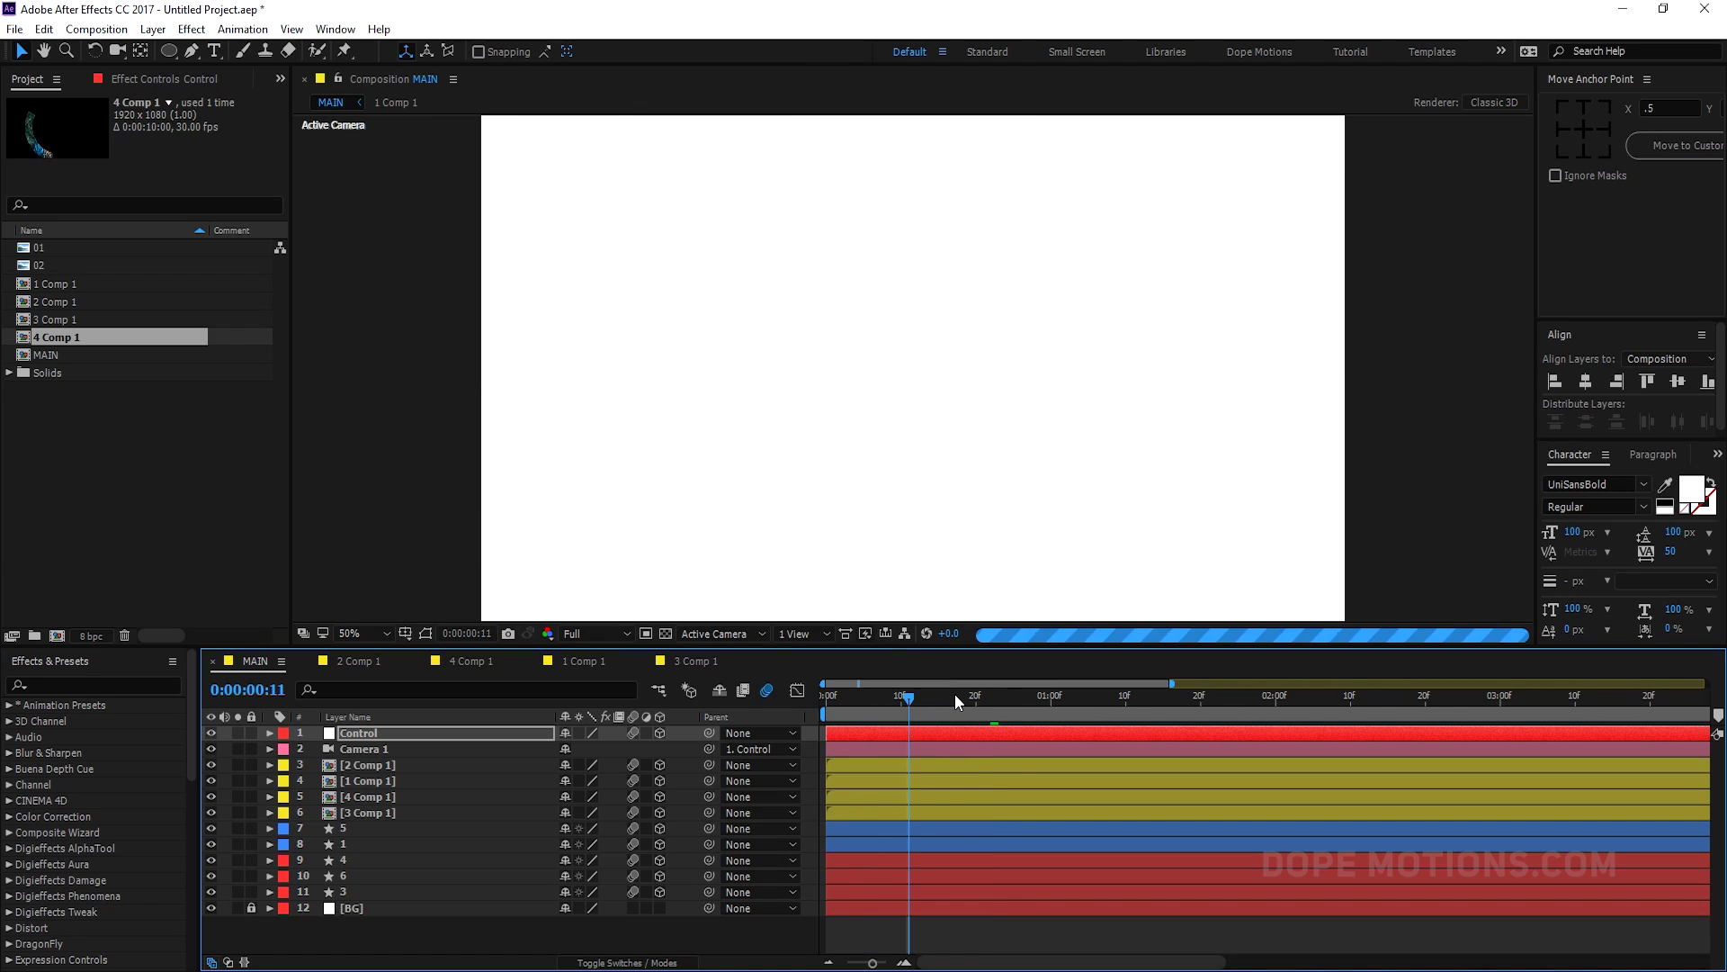
left_click(1005, 703)
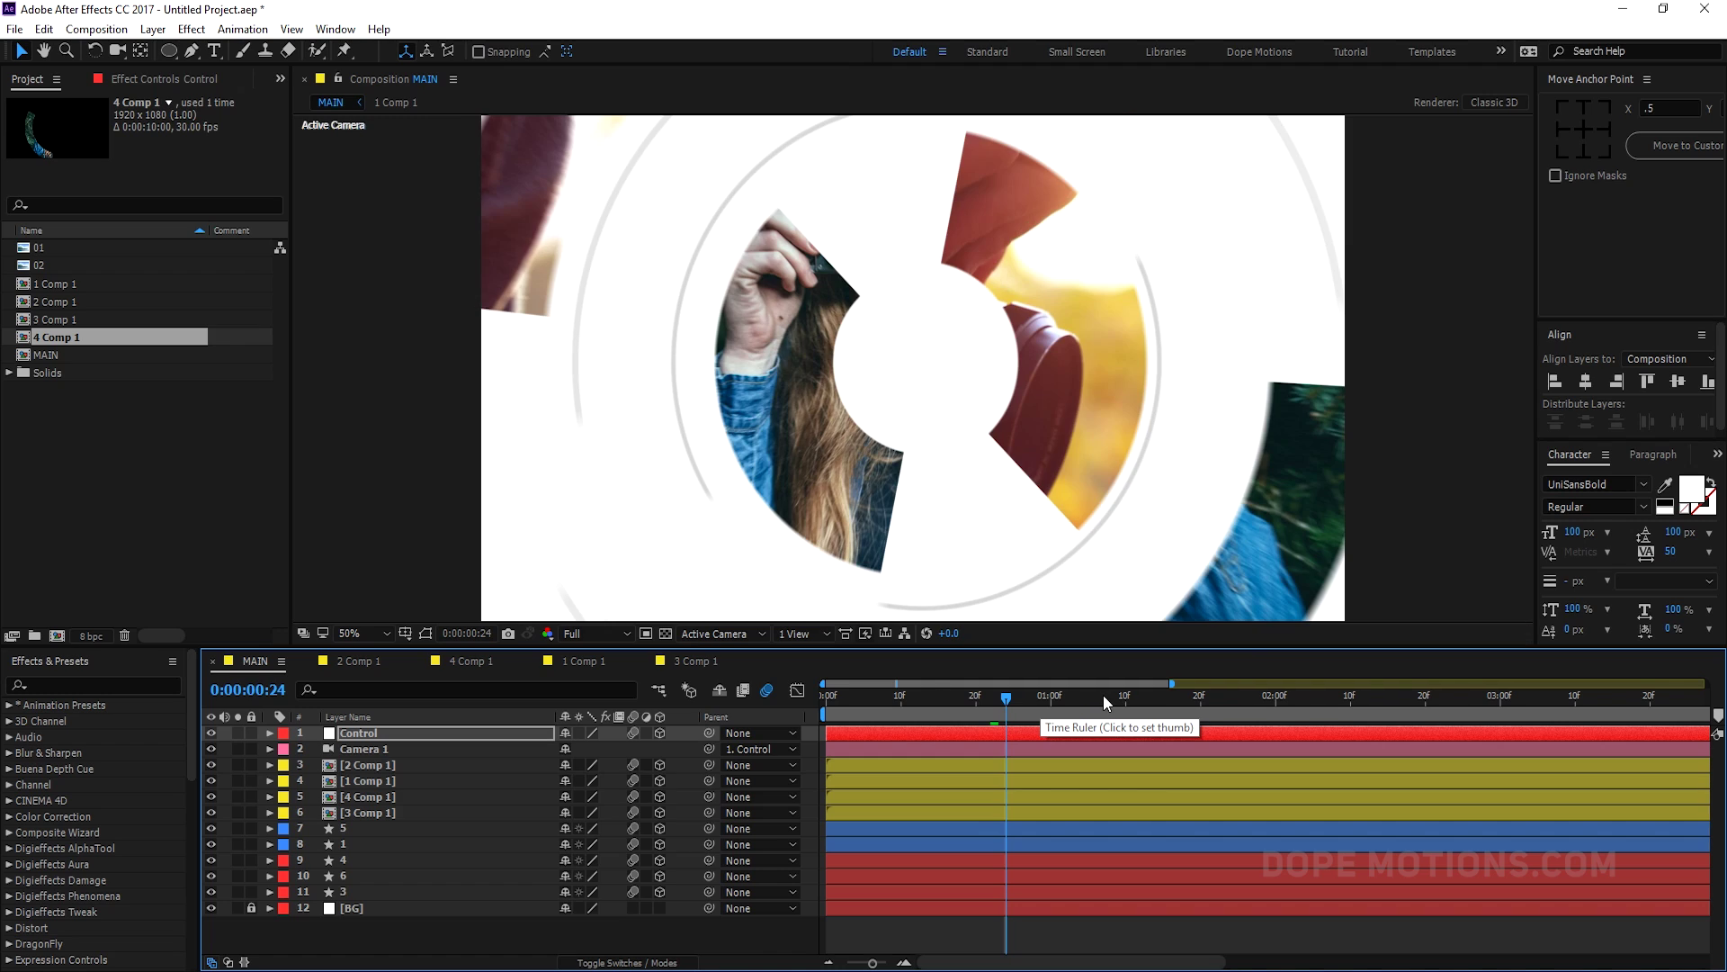
left_click(1199, 700)
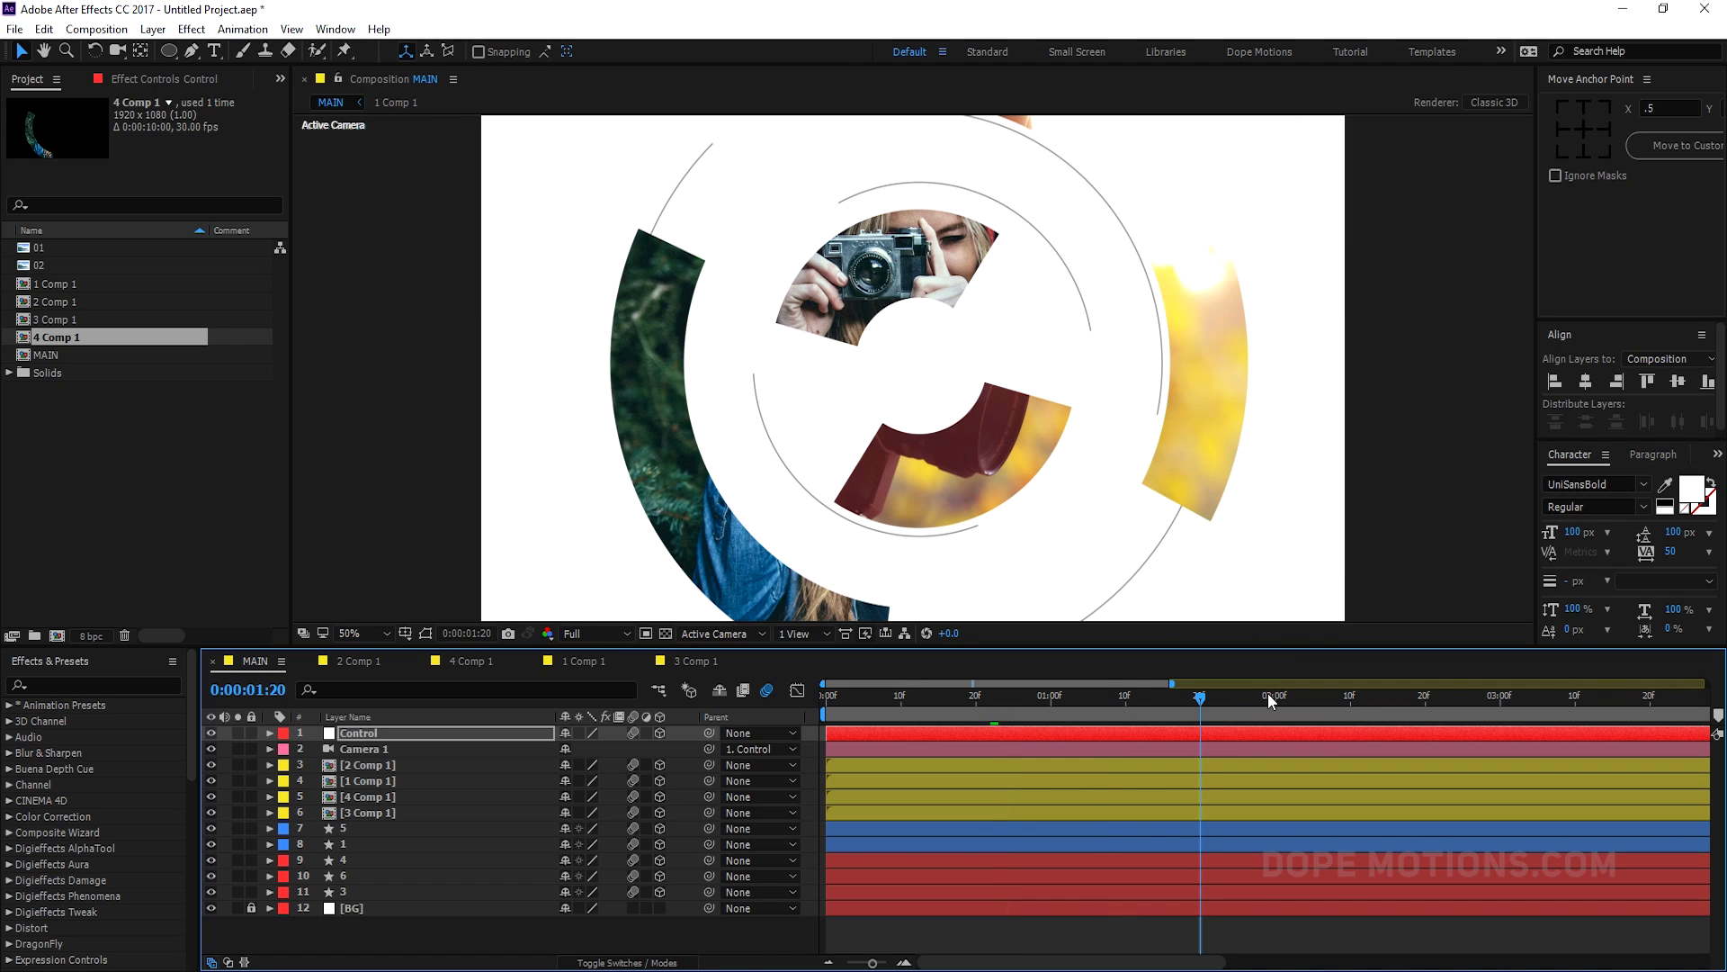
left_click_drag(1268, 699, 1342, 704)
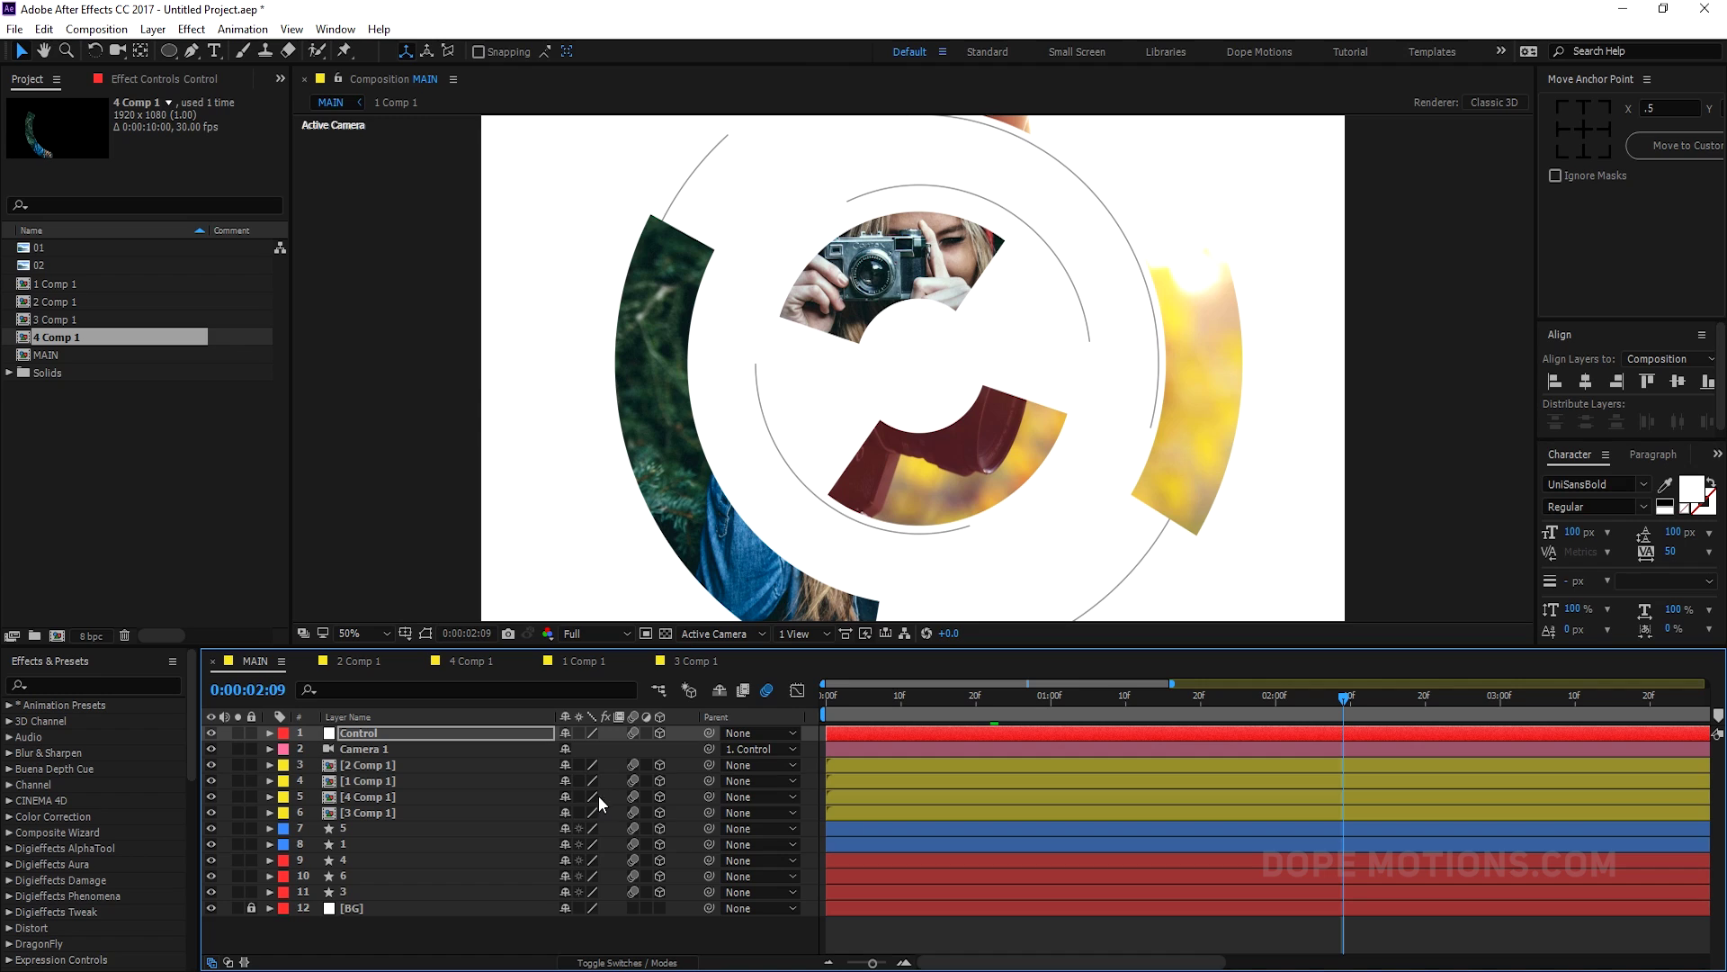
- Apply Drop Shadow to the 2 Comp 1 layer with opacity 22%, direction 161°, distance 59 and softness 133
left_click(353, 763)
key("ctrl+space")
left_click(355, 756)
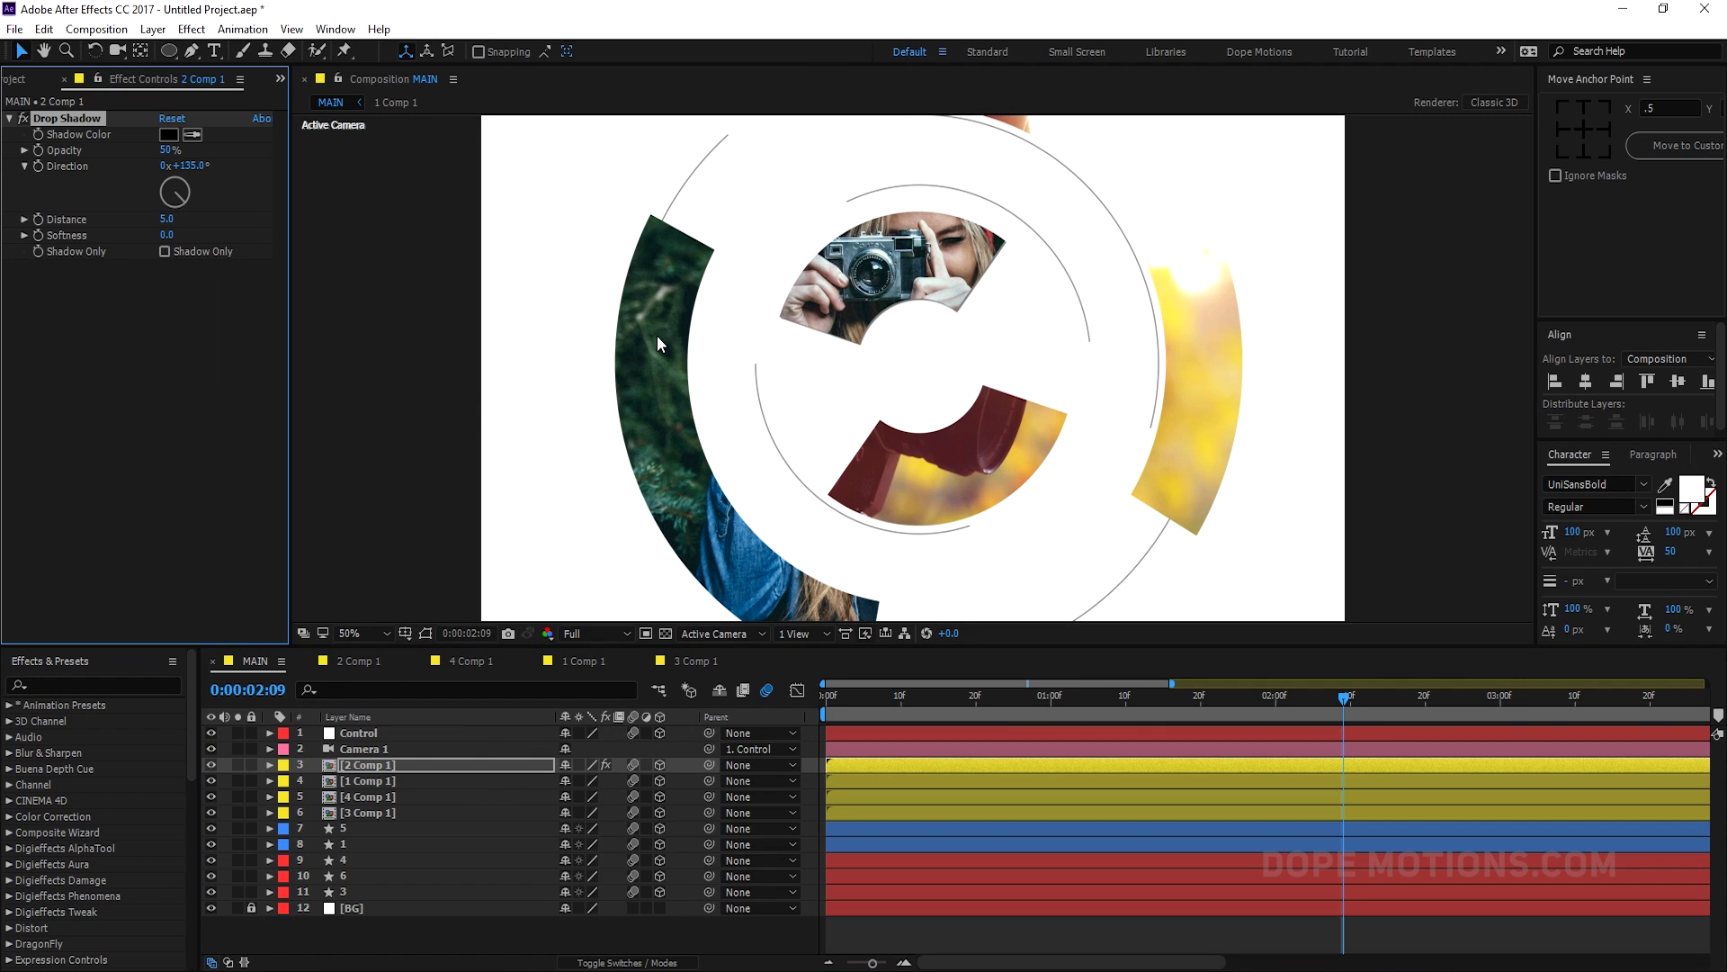
mouse_move(201, 238)
left_mouse_down()
mouse_move(249, 243)
mouse_move(184, 220)
mouse_move(207, 223)
left_mouse_up()
left_click_drag(188, 166, 212, 164)
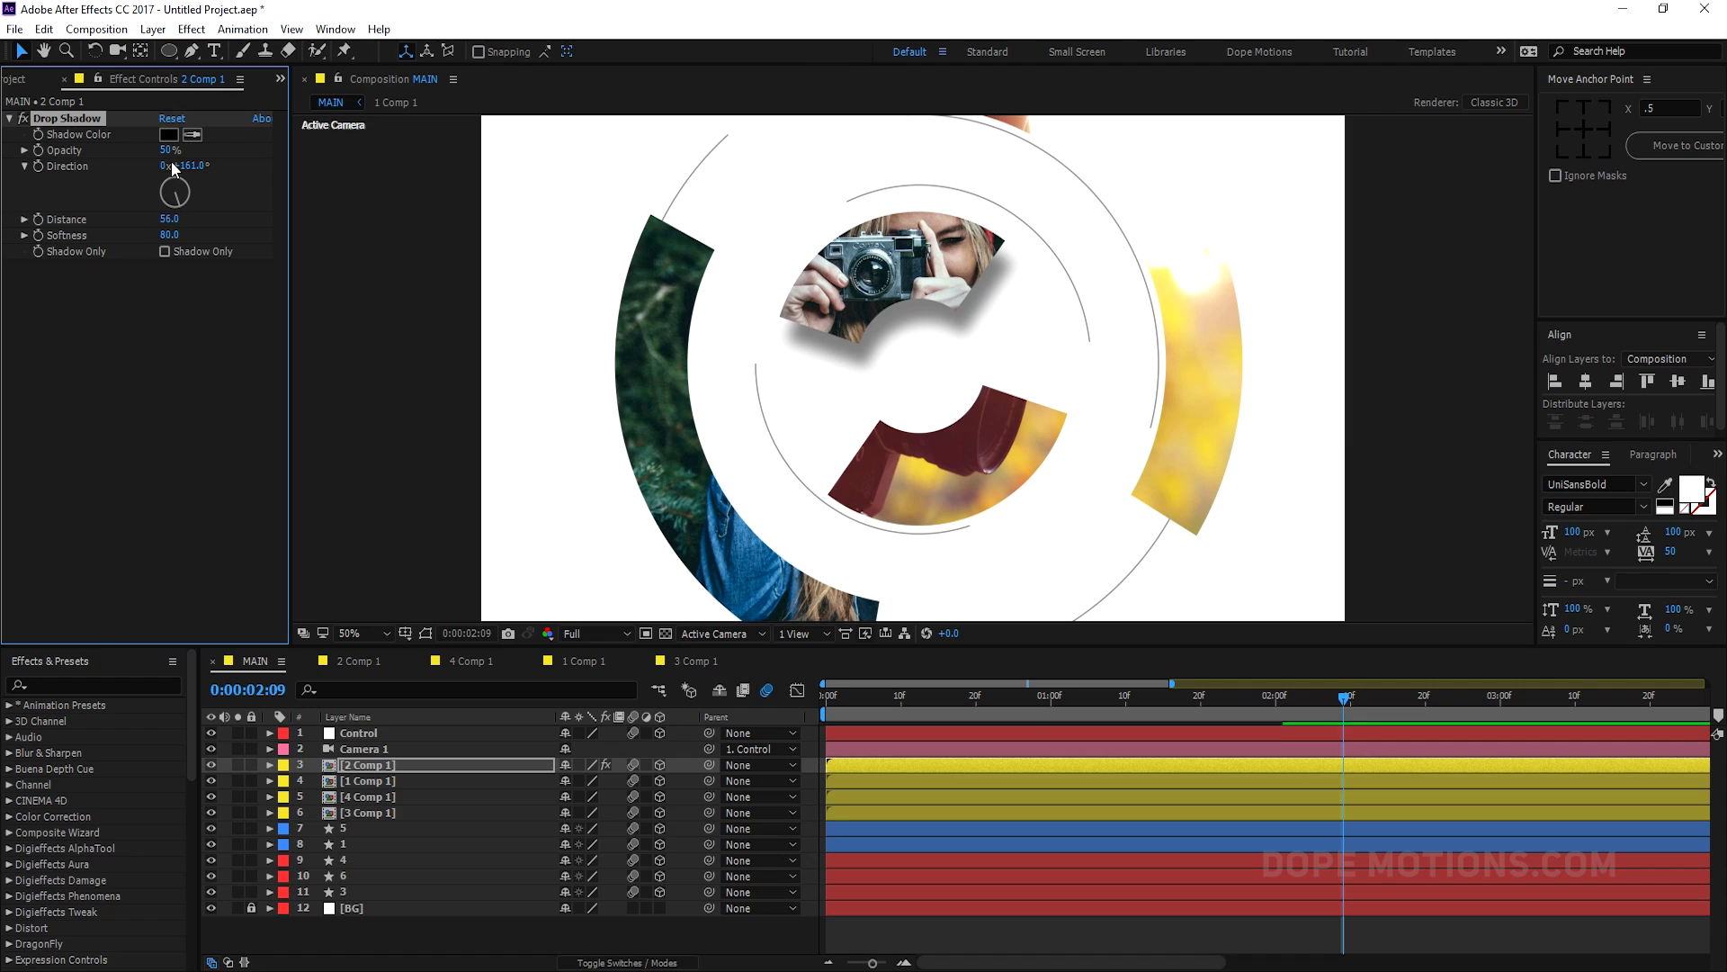
left_click_drag(153, 151, 109, 161)
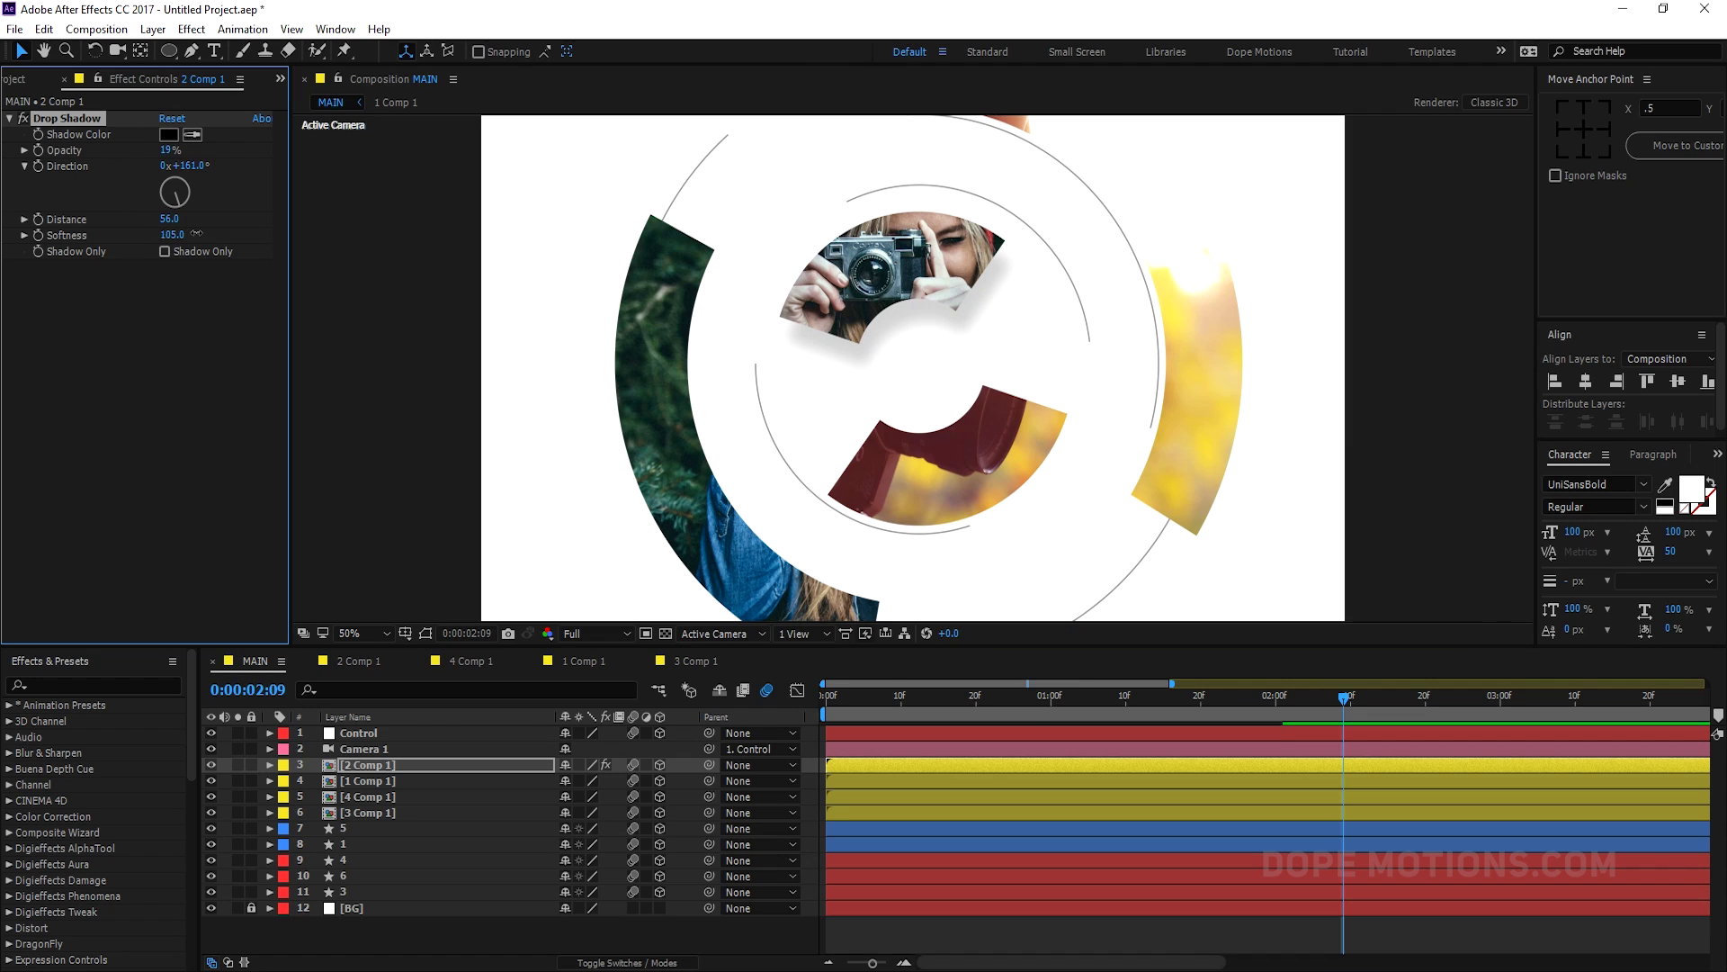
left_click_drag(196, 233, 213, 232)
left_click_drag(168, 219, 167, 222)
left_click_drag(175, 151, 174, 151)
- Paste the Drop Shadow onto the 1 Comp 1 layer and set its direction to about -37°
left_click(374, 779)
key("ctrl+v")
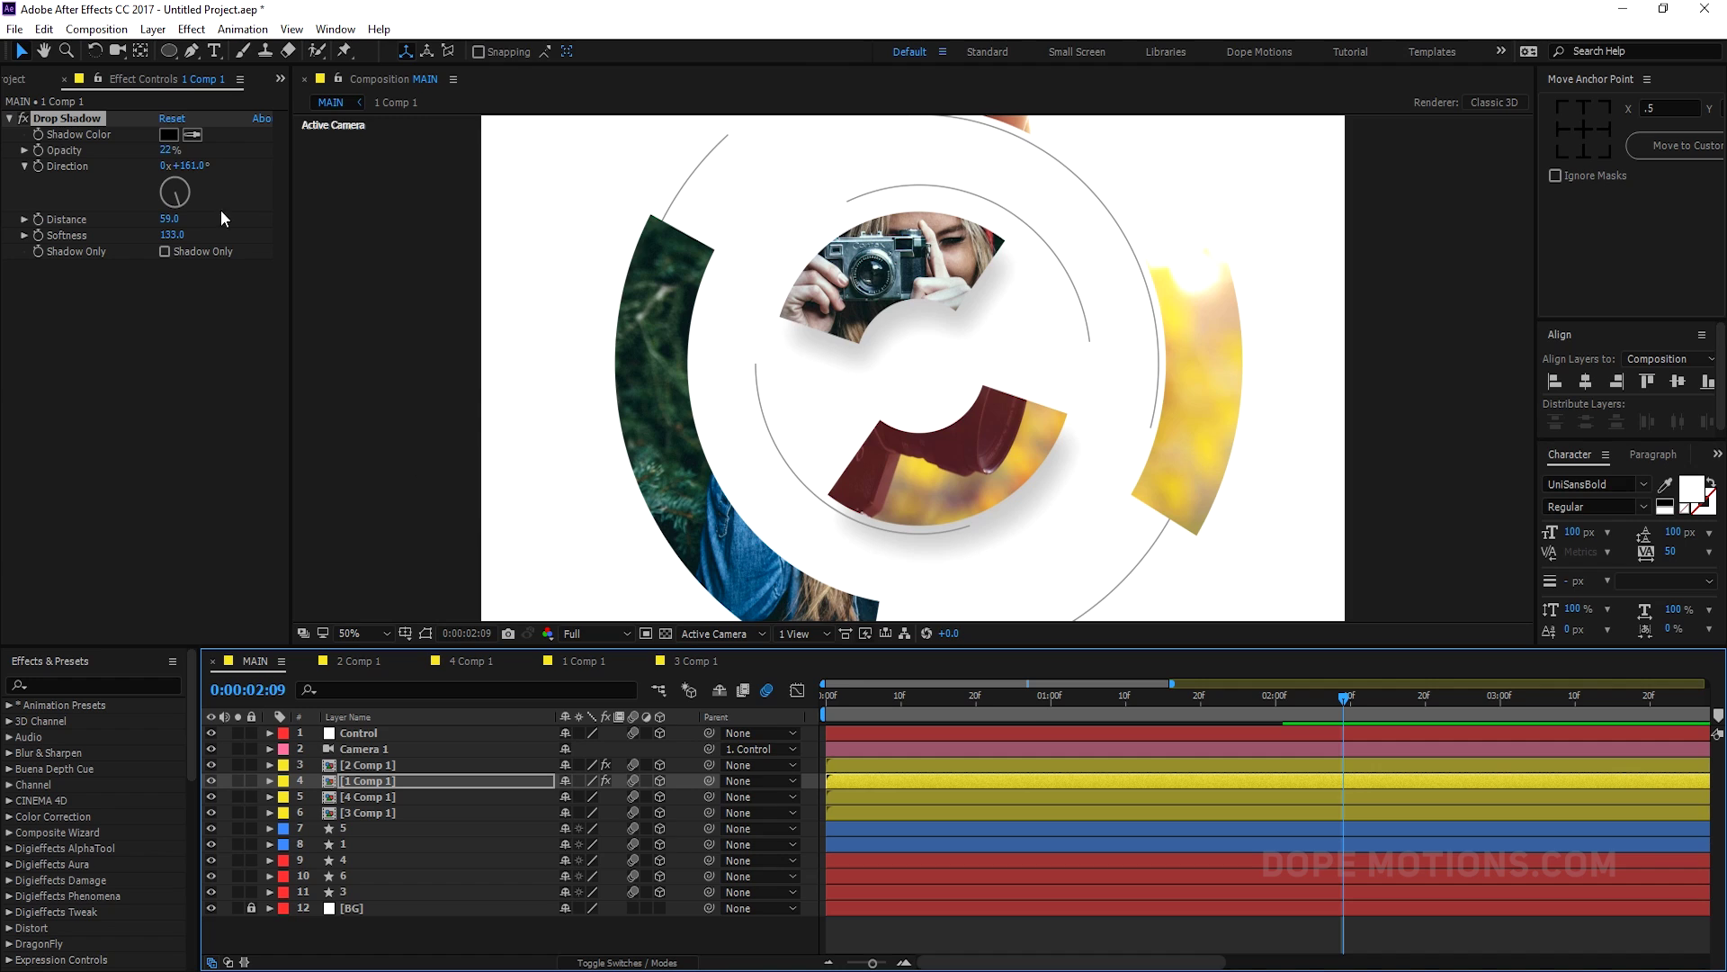
left_click_drag(194, 165, 51, 198)
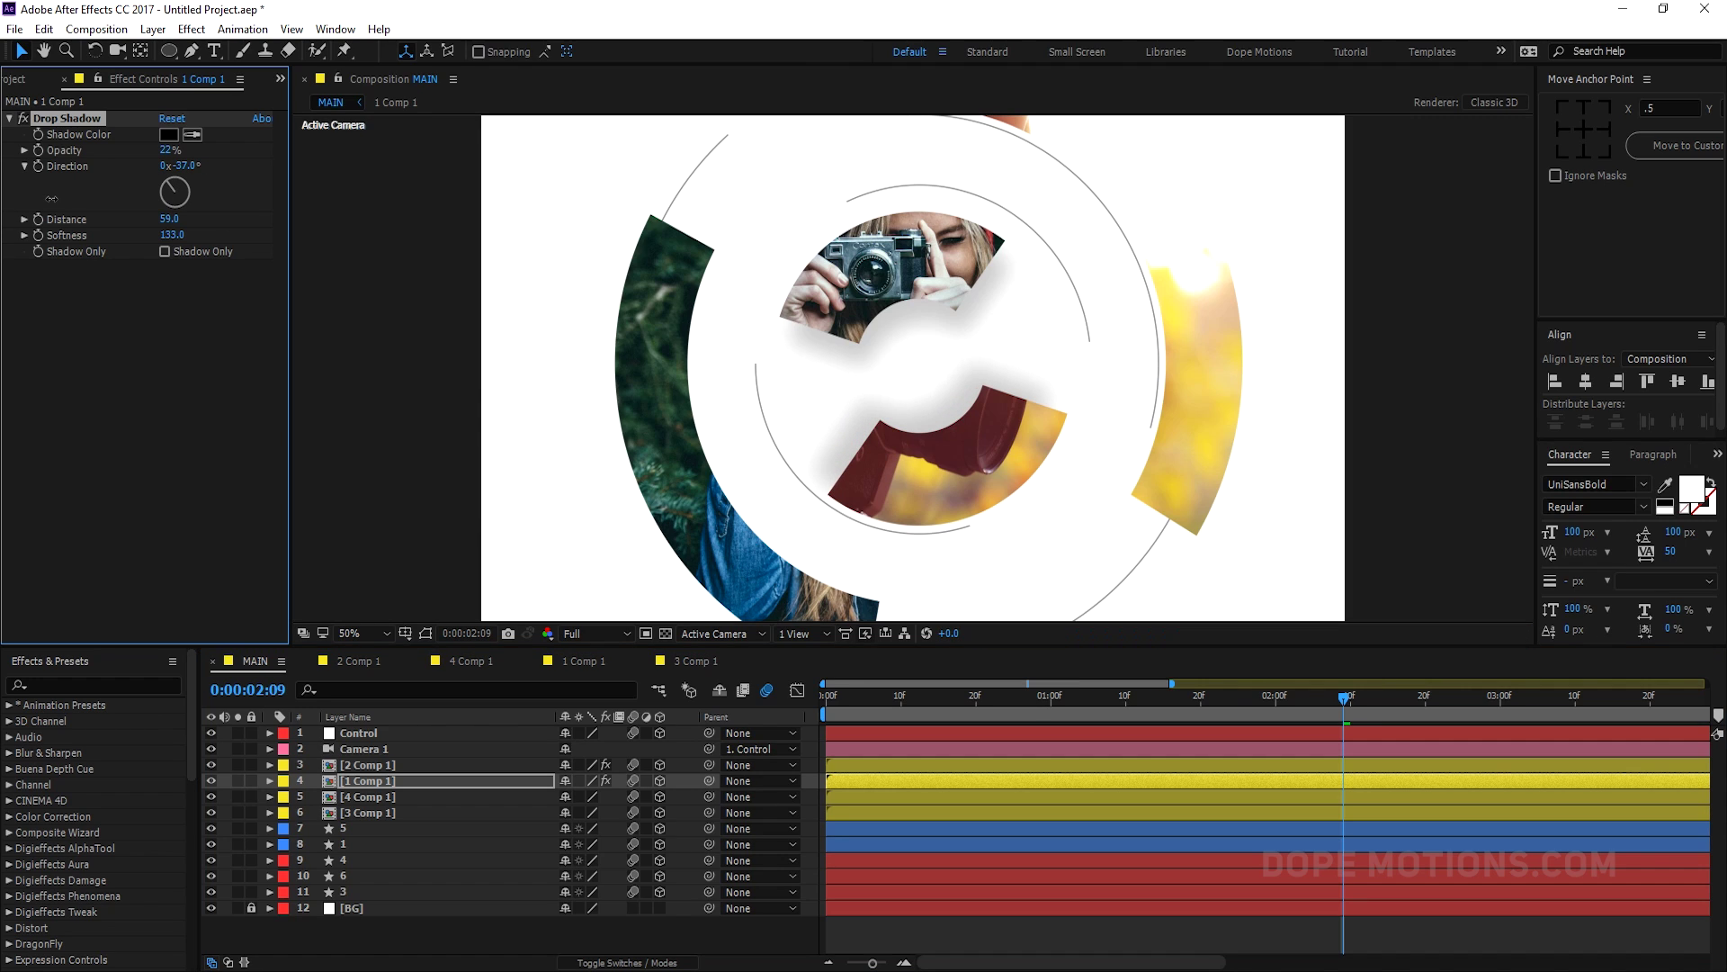
- Paste the Drop Shadow onto the 4 Comp 1 layer and set its direction to about 60°
left_click(382, 797)
key("ctrl+v")
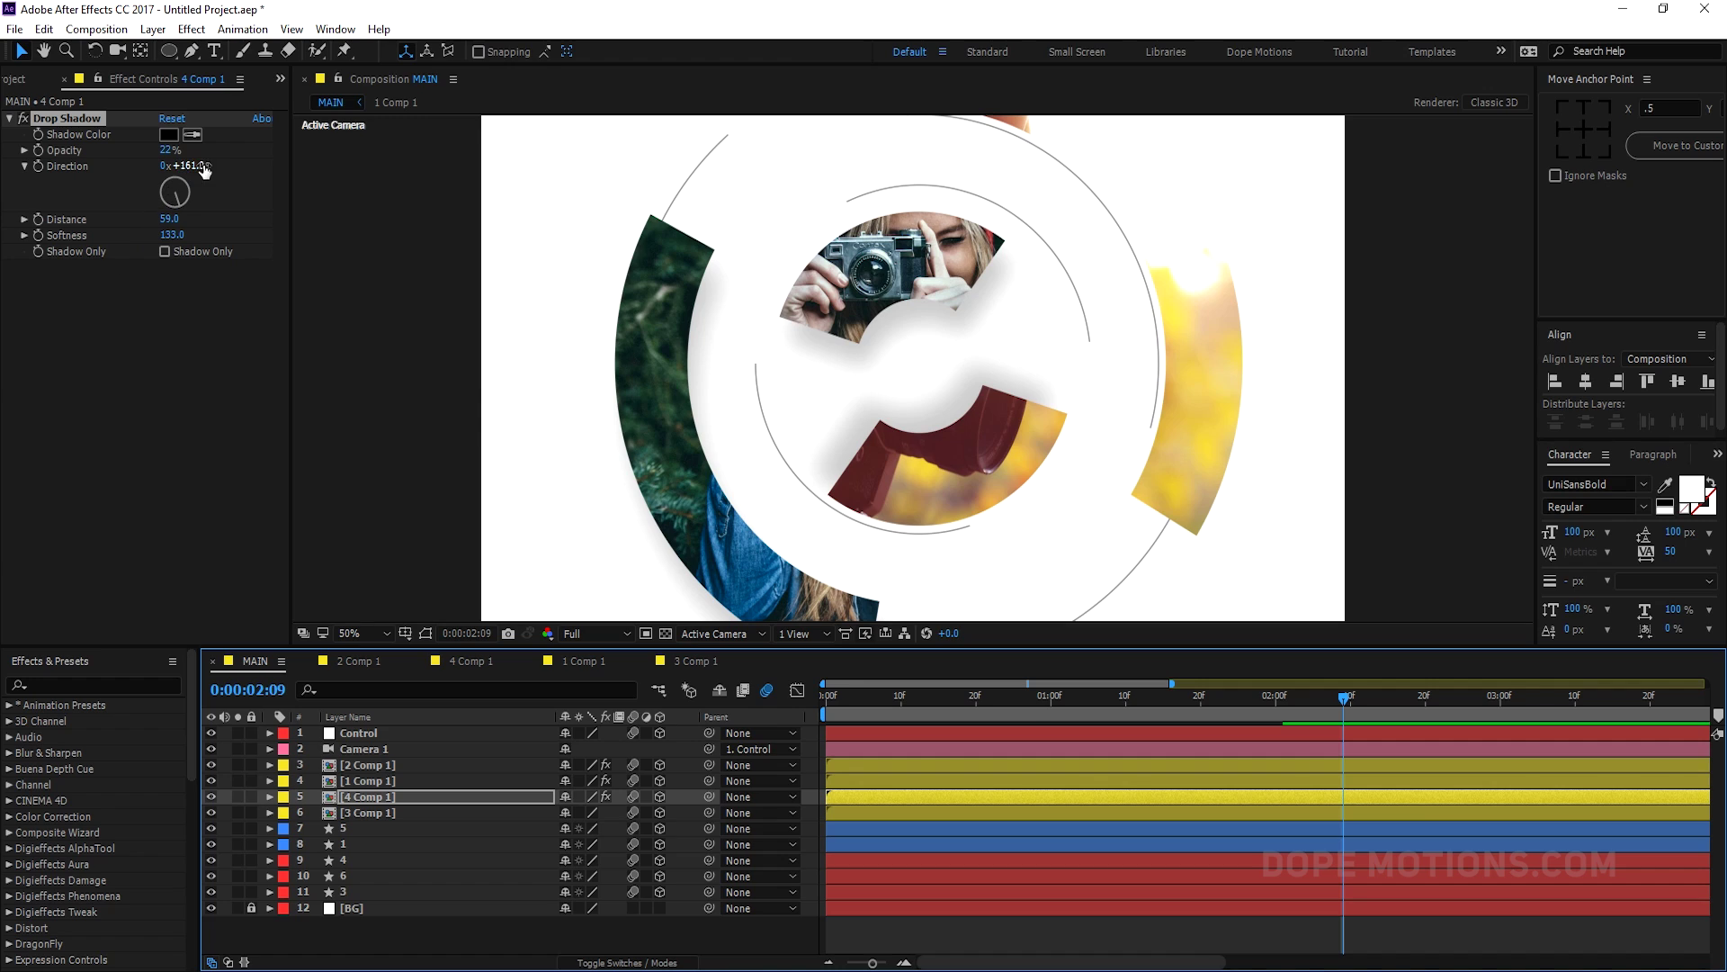
left_click_drag(184, 166, 120, 178)
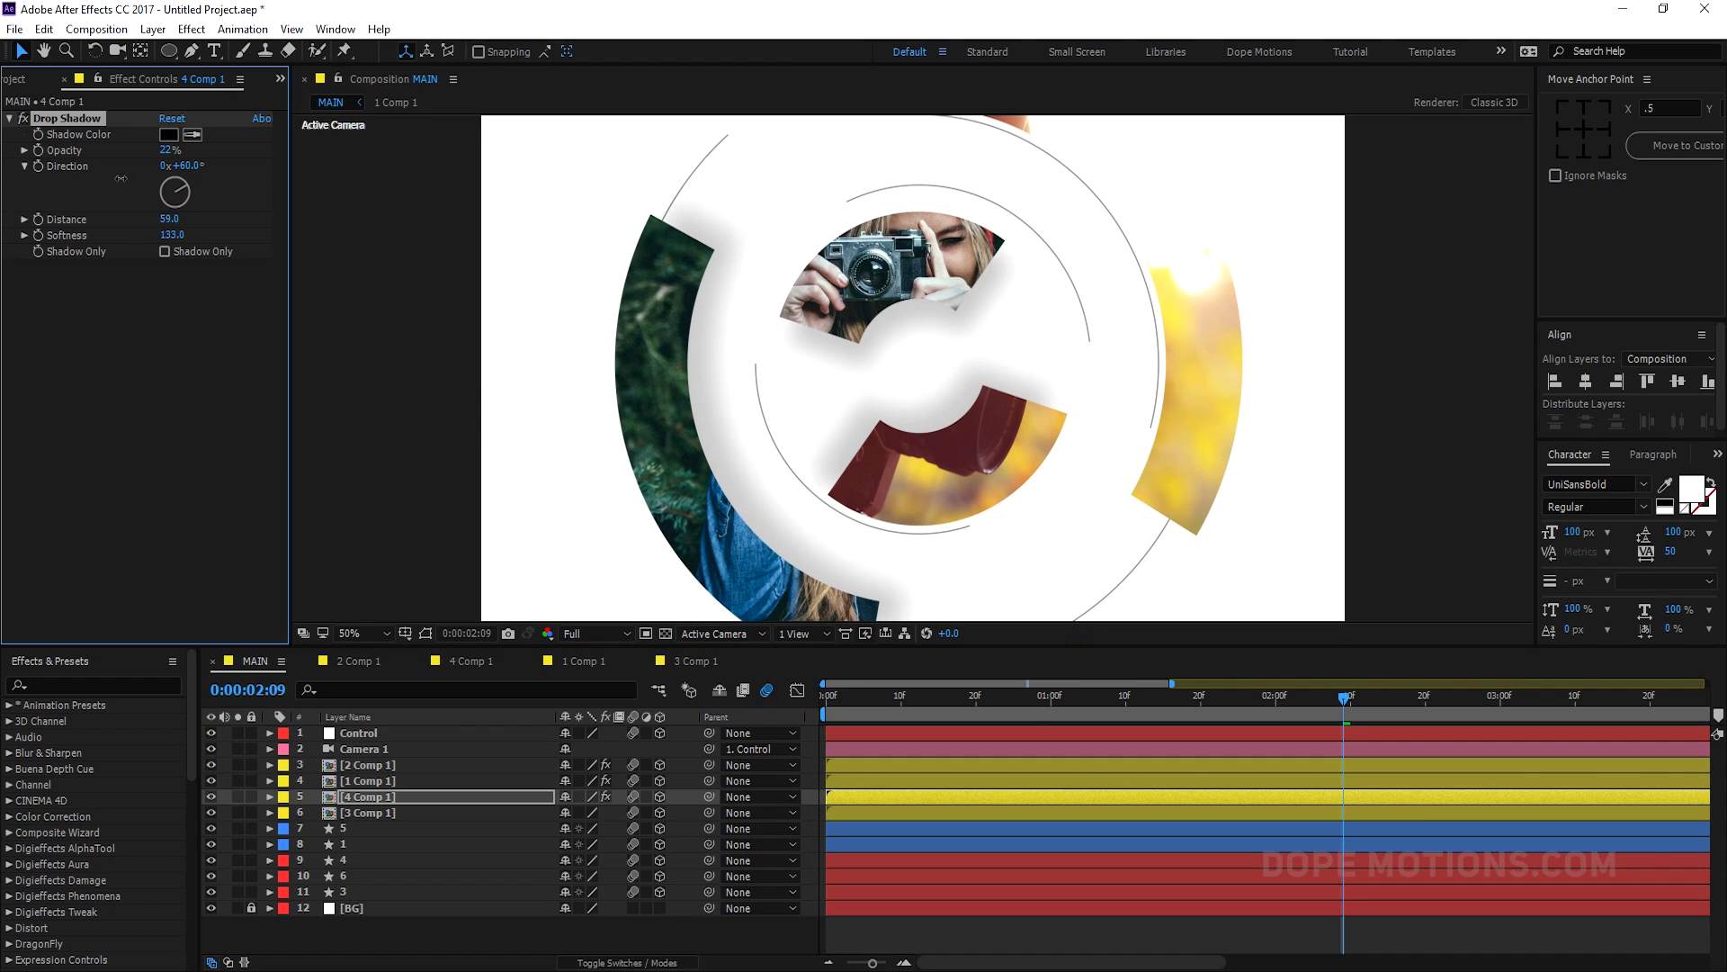
- Paste the Drop Shadow onto the 3 Comp 1 layer and set its direction to about 214°
left_click(369, 807)
key("ctrl+v")
left_click_drag(194, 167, 244, 169)
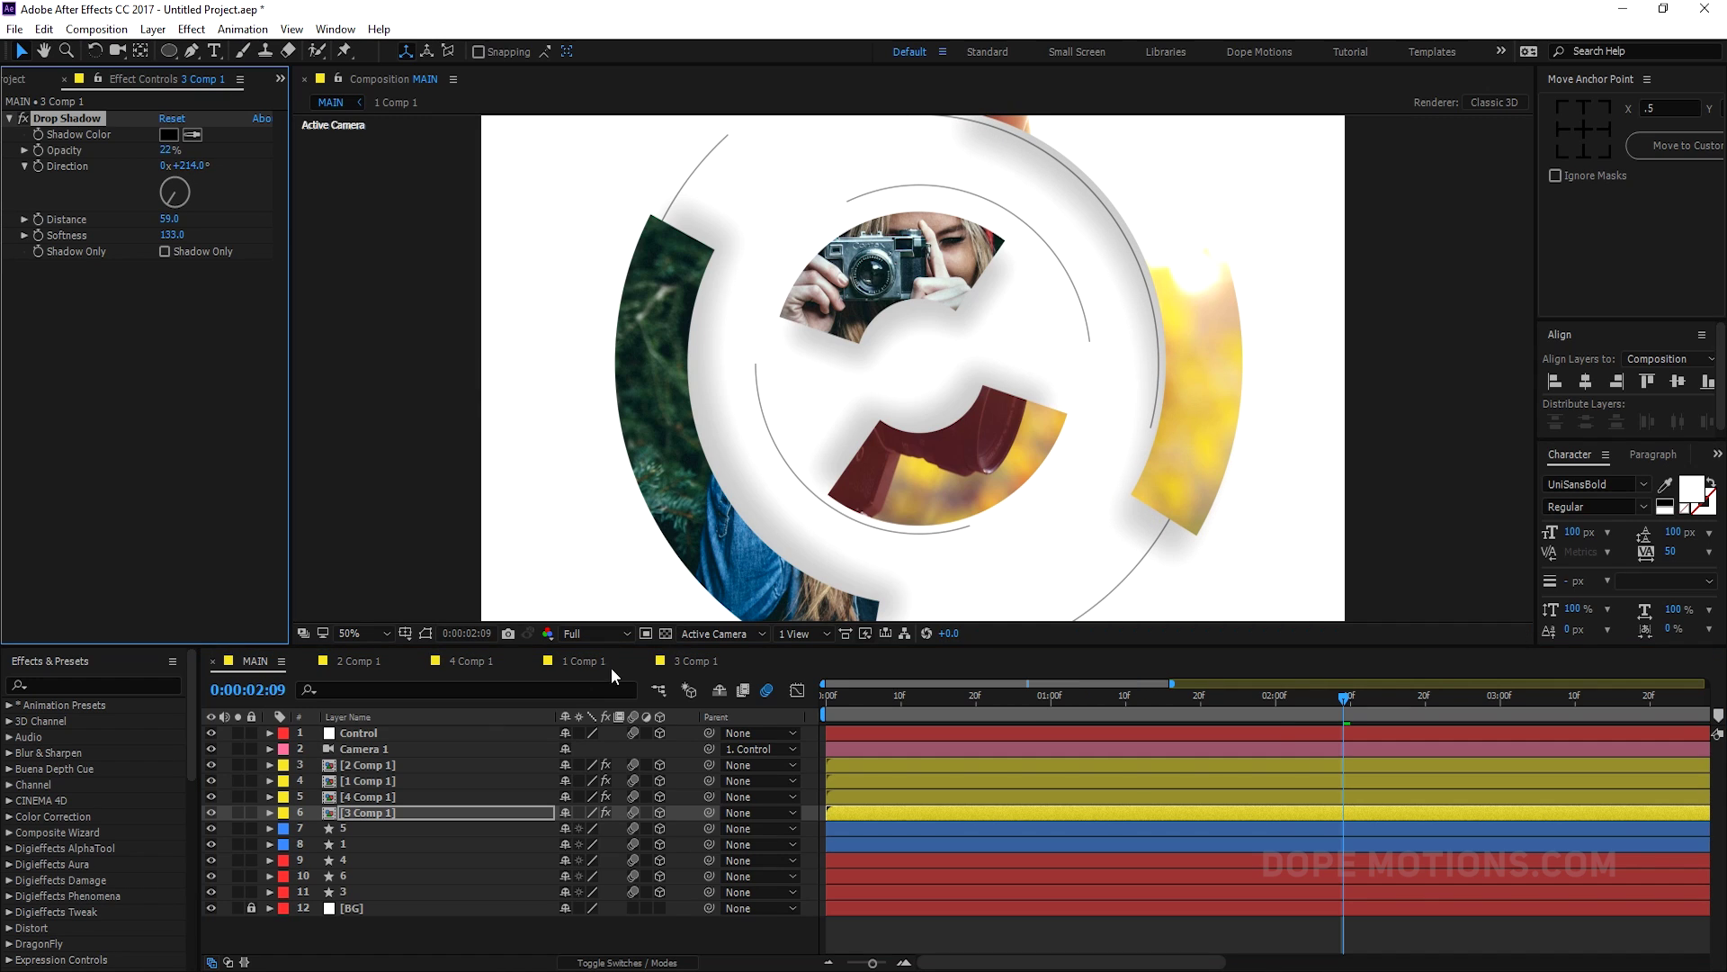
left_click(538, 925)
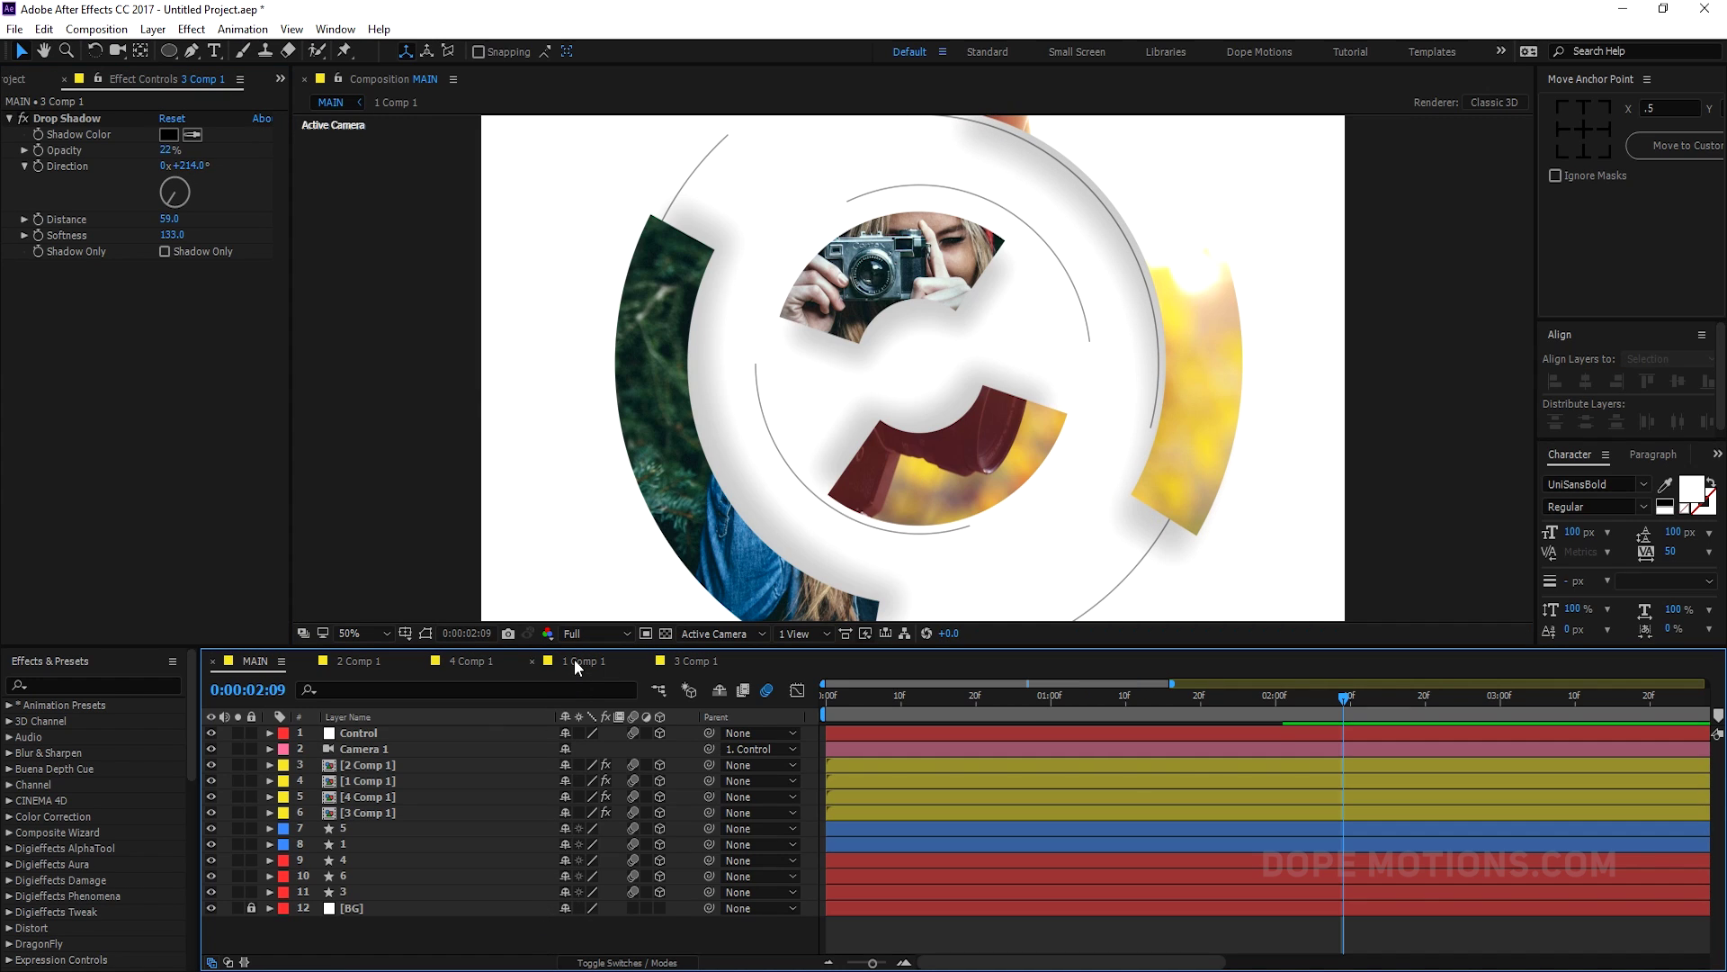
- Turn off motion blur for the MAIN composition and check the shadows at several frames around 0:00:01:08 to 0:00:01:15
left_click_drag(568, 647, 570, 695)
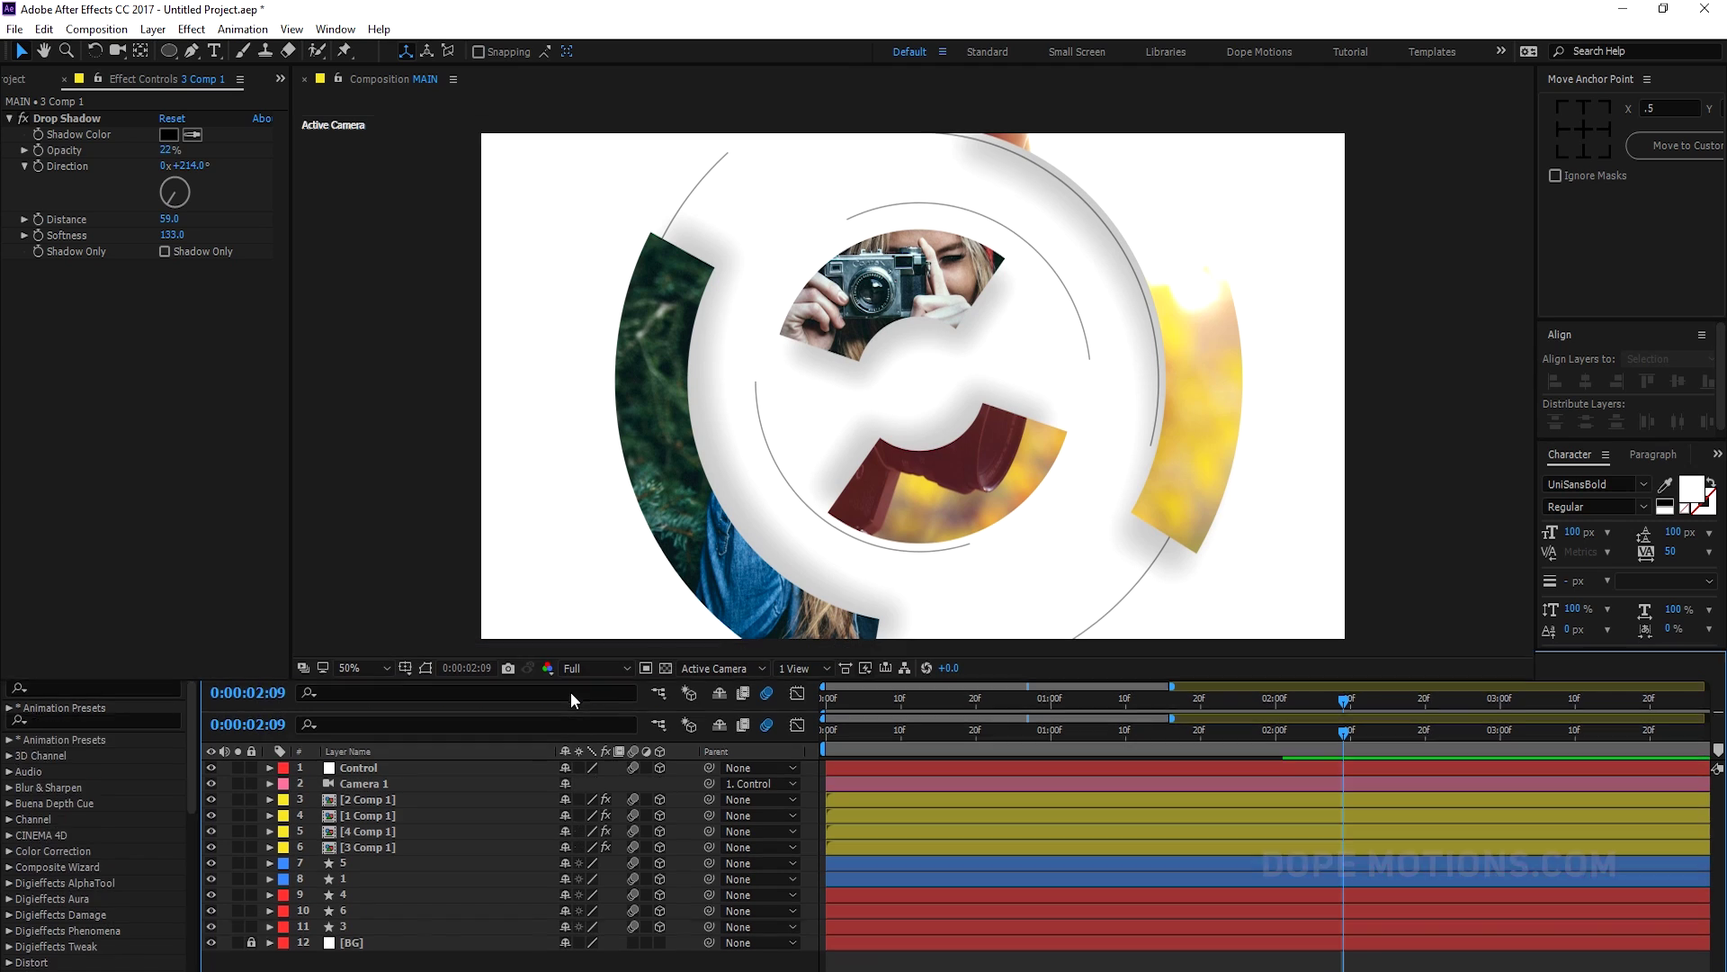
left_click_drag(978, 765, 1109, 772)
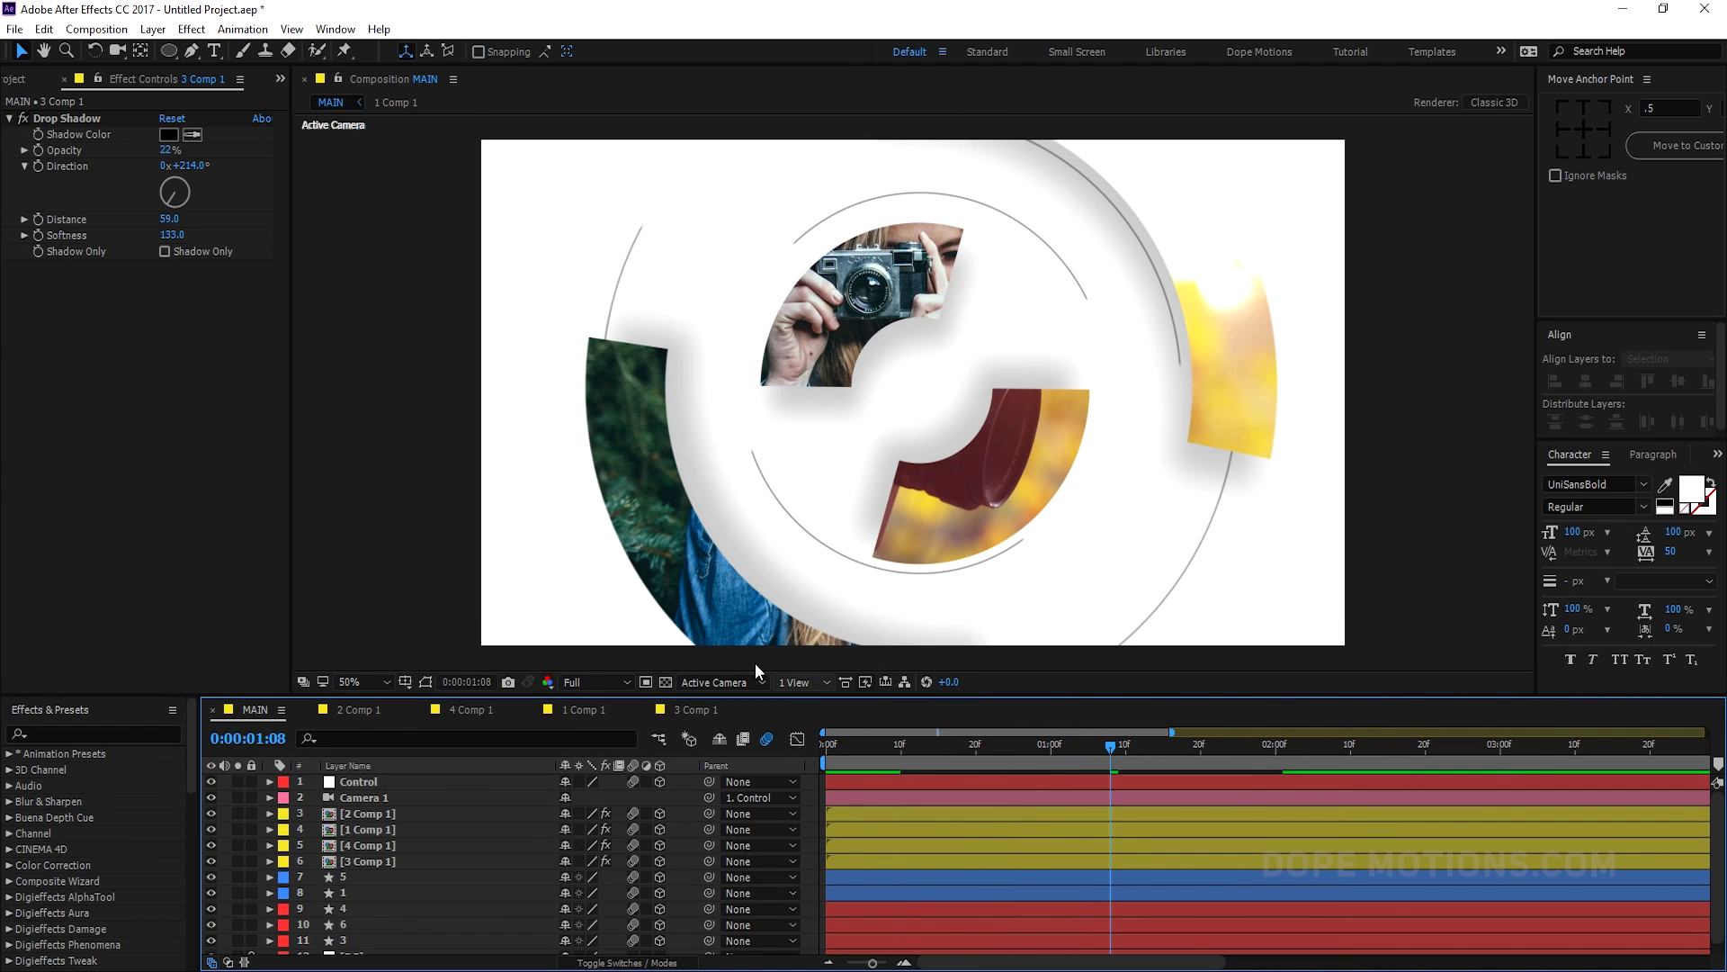
left_click(769, 739)
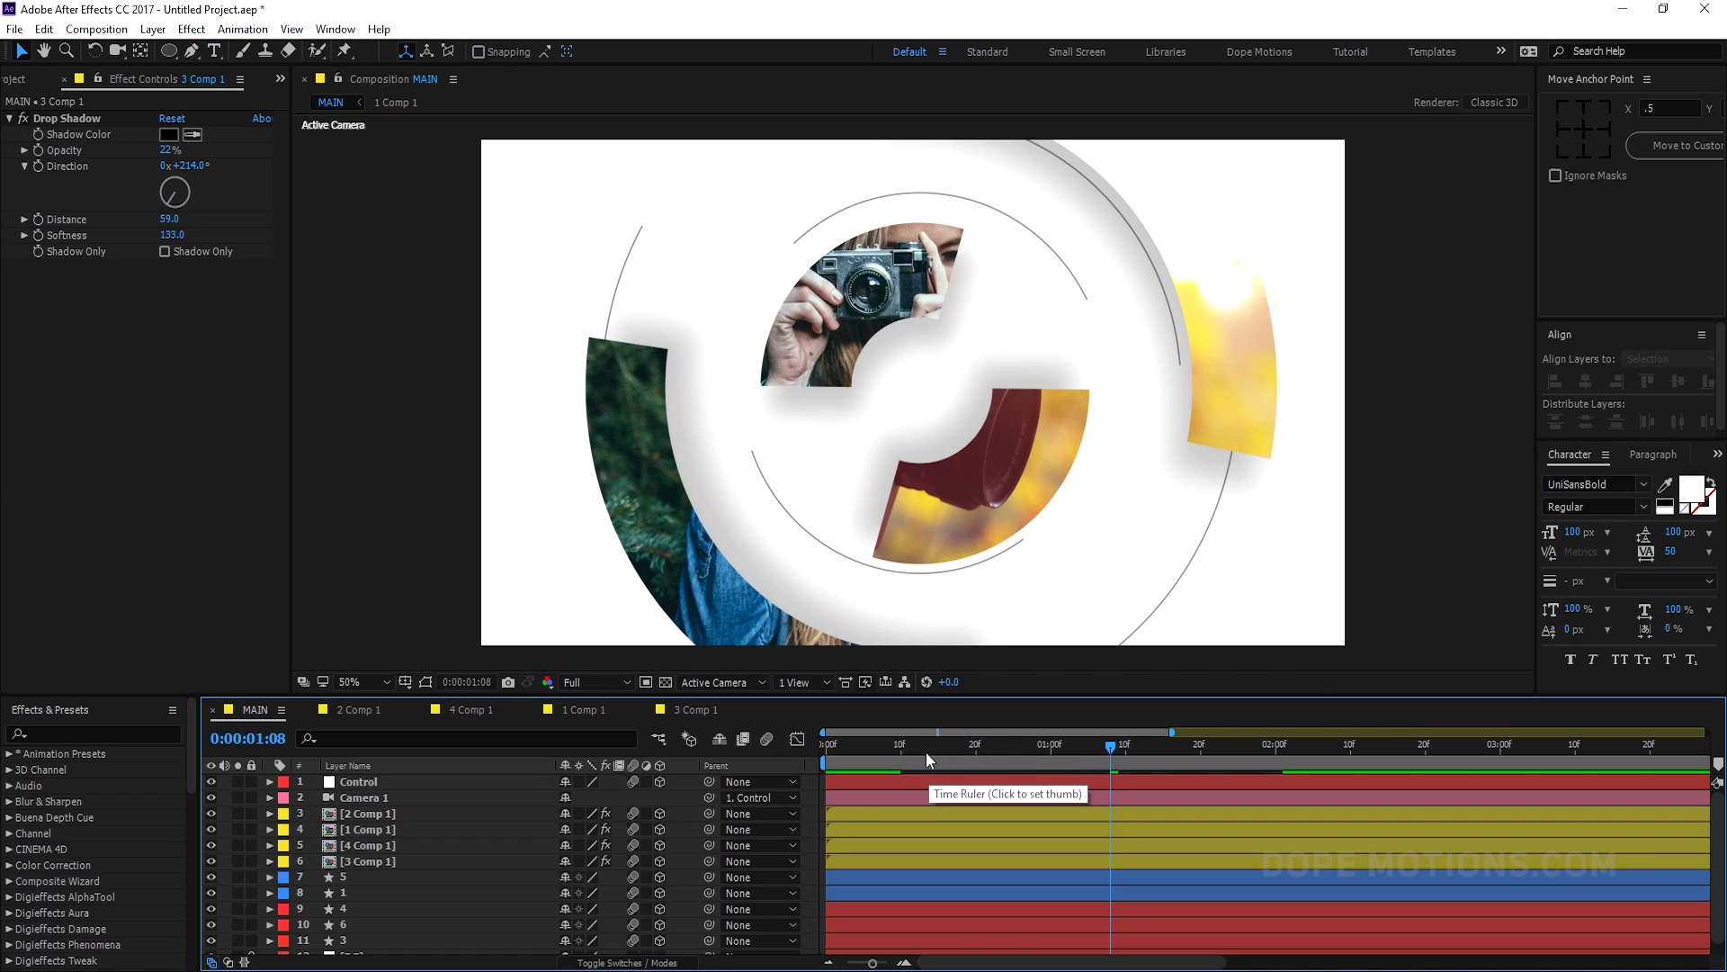
left_click_drag(979, 746, 1163, 748)
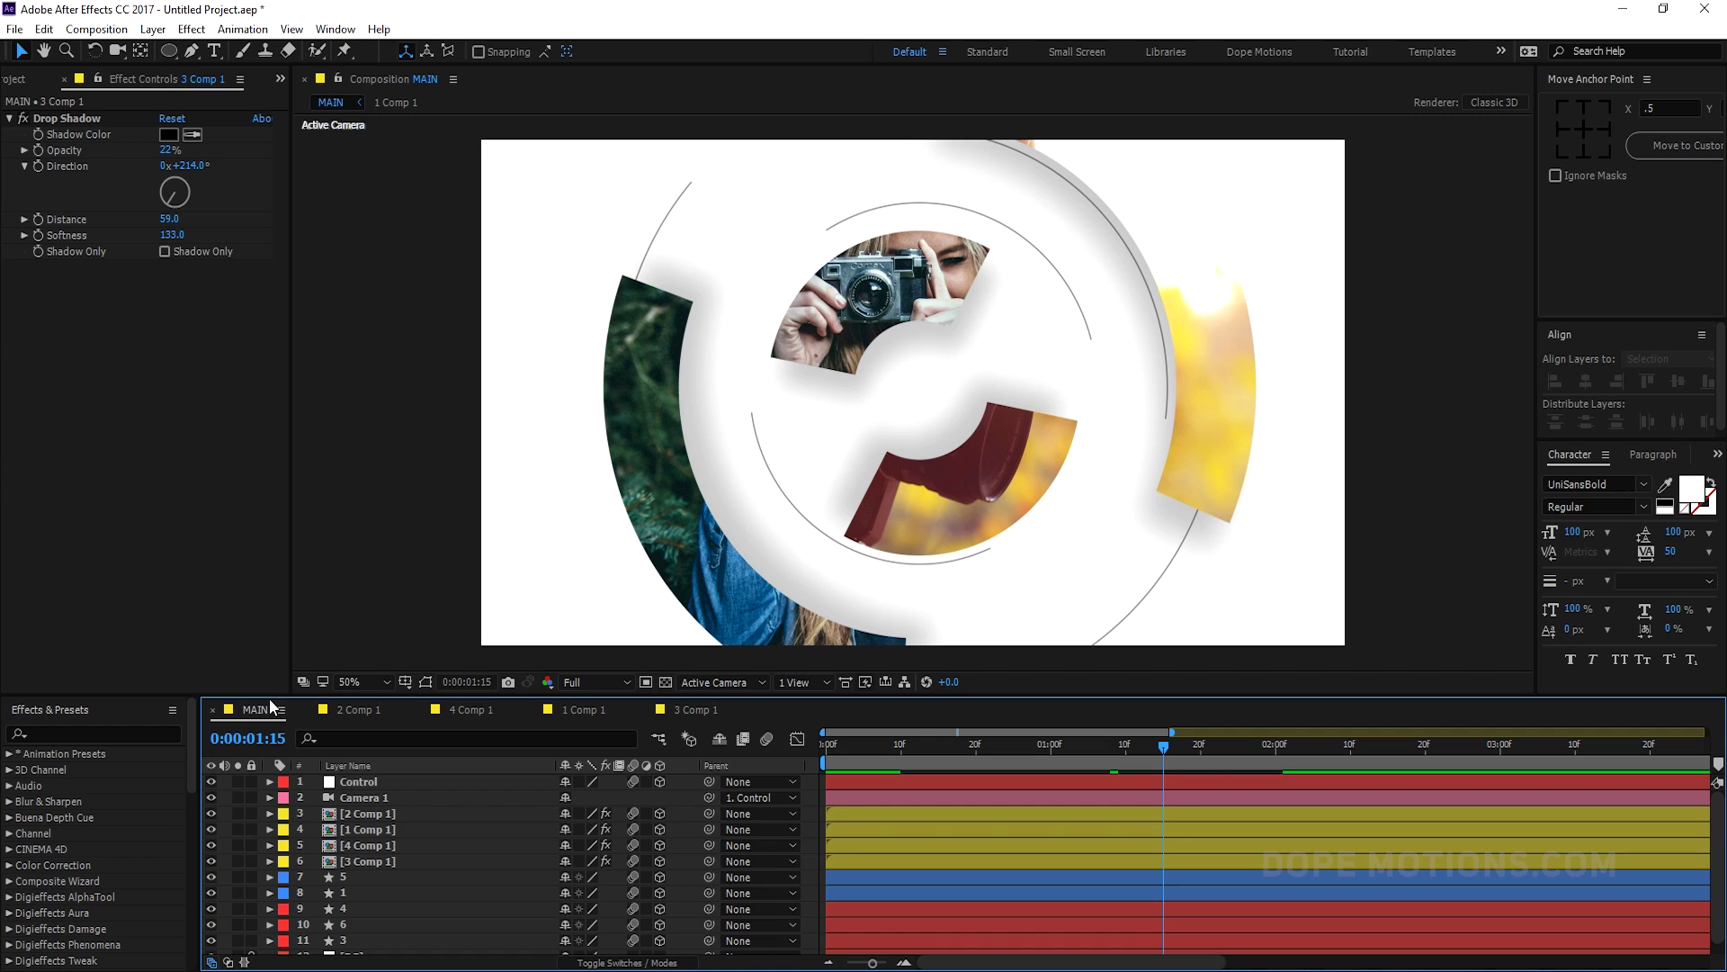
- Pre-compose all layers from Control through shape layer 3 into a composition named Animations, leaving BG out
left_click_drag(265, 696, 270, 528)
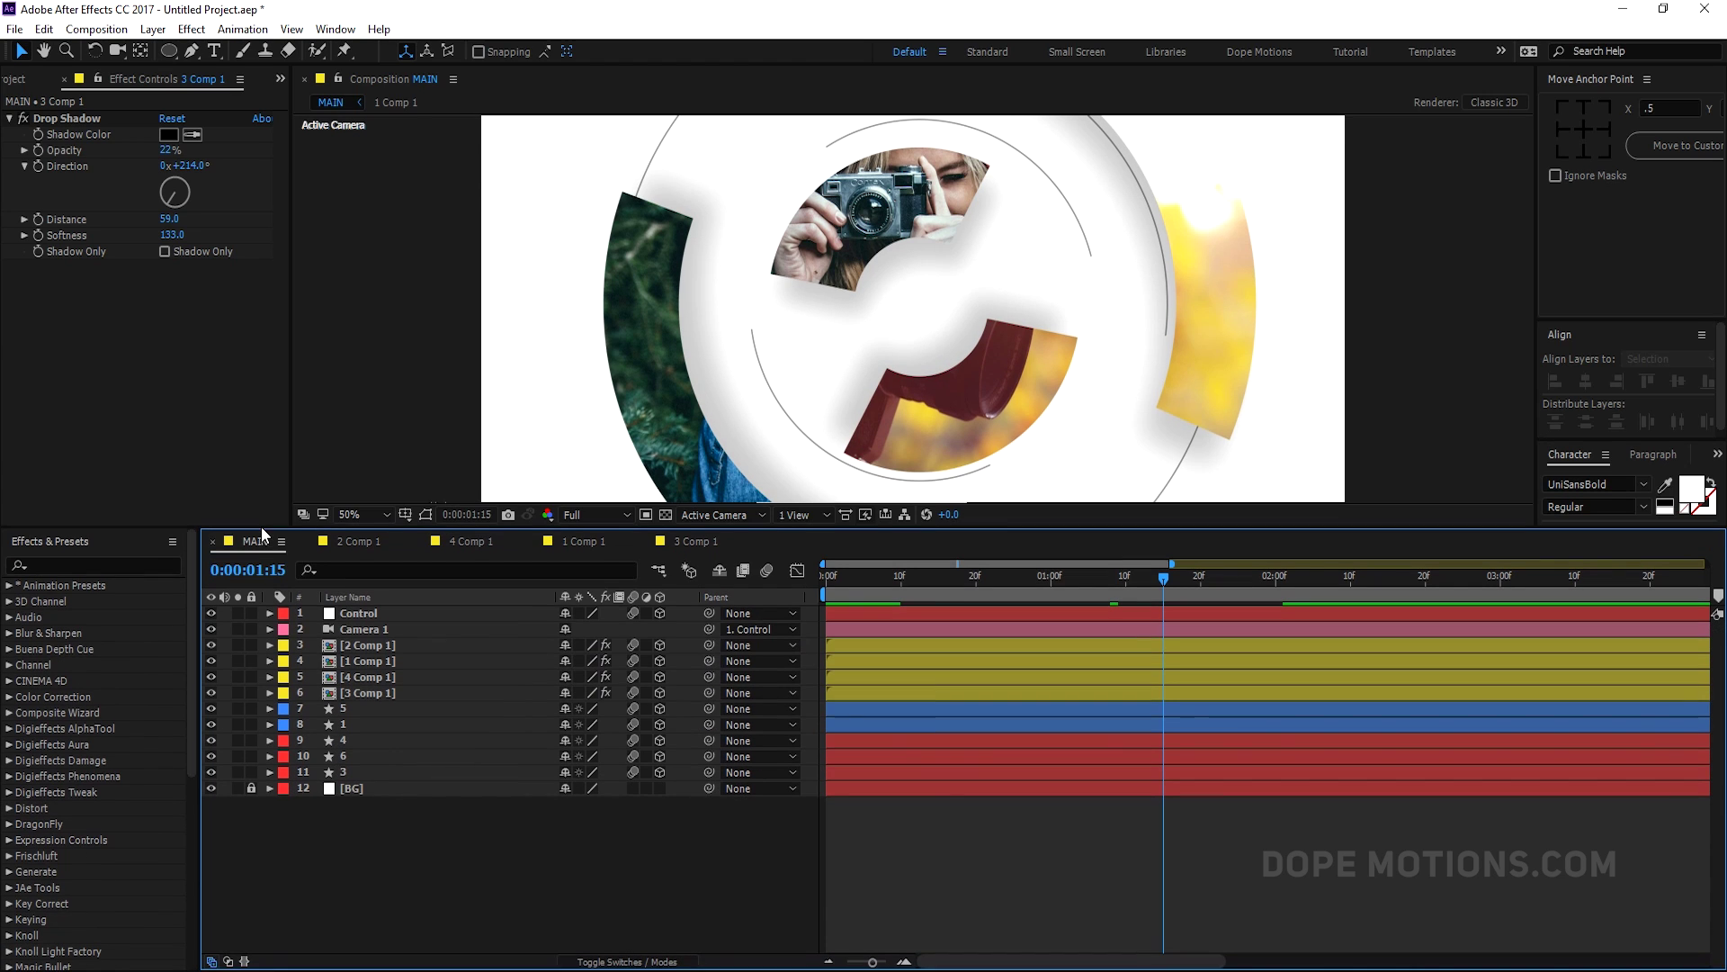
left_click(358, 612)
left_click(347, 770, "shift")
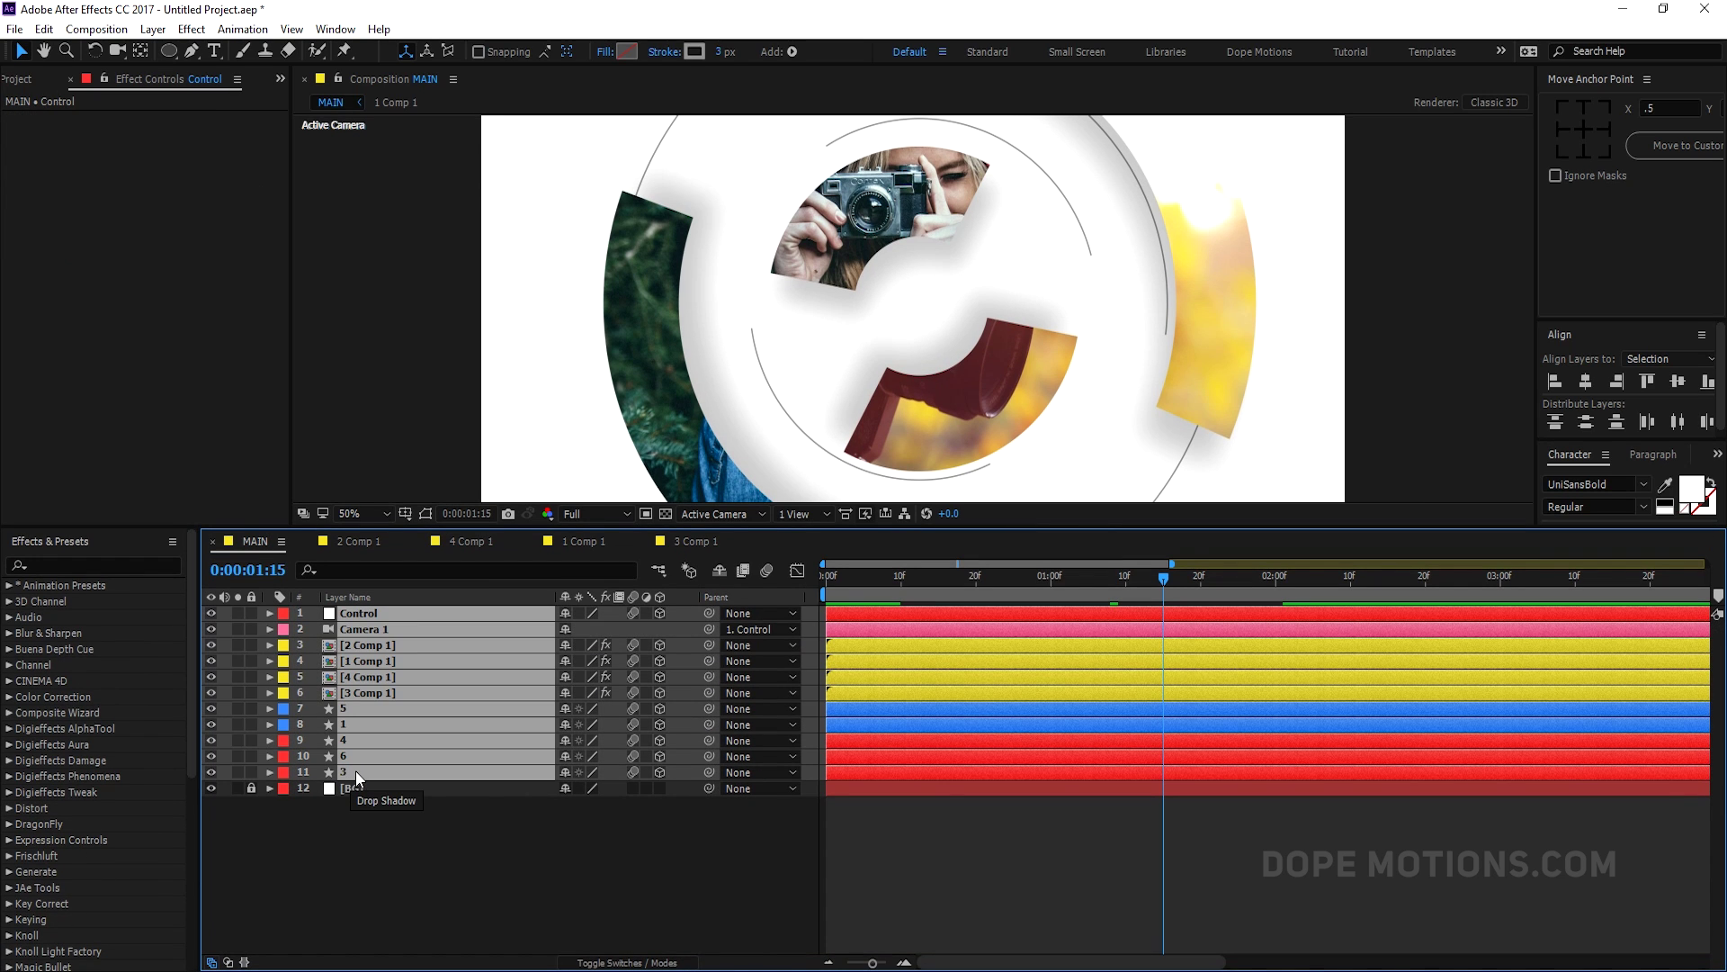
right_click(354, 770)
left_click(423, 600)
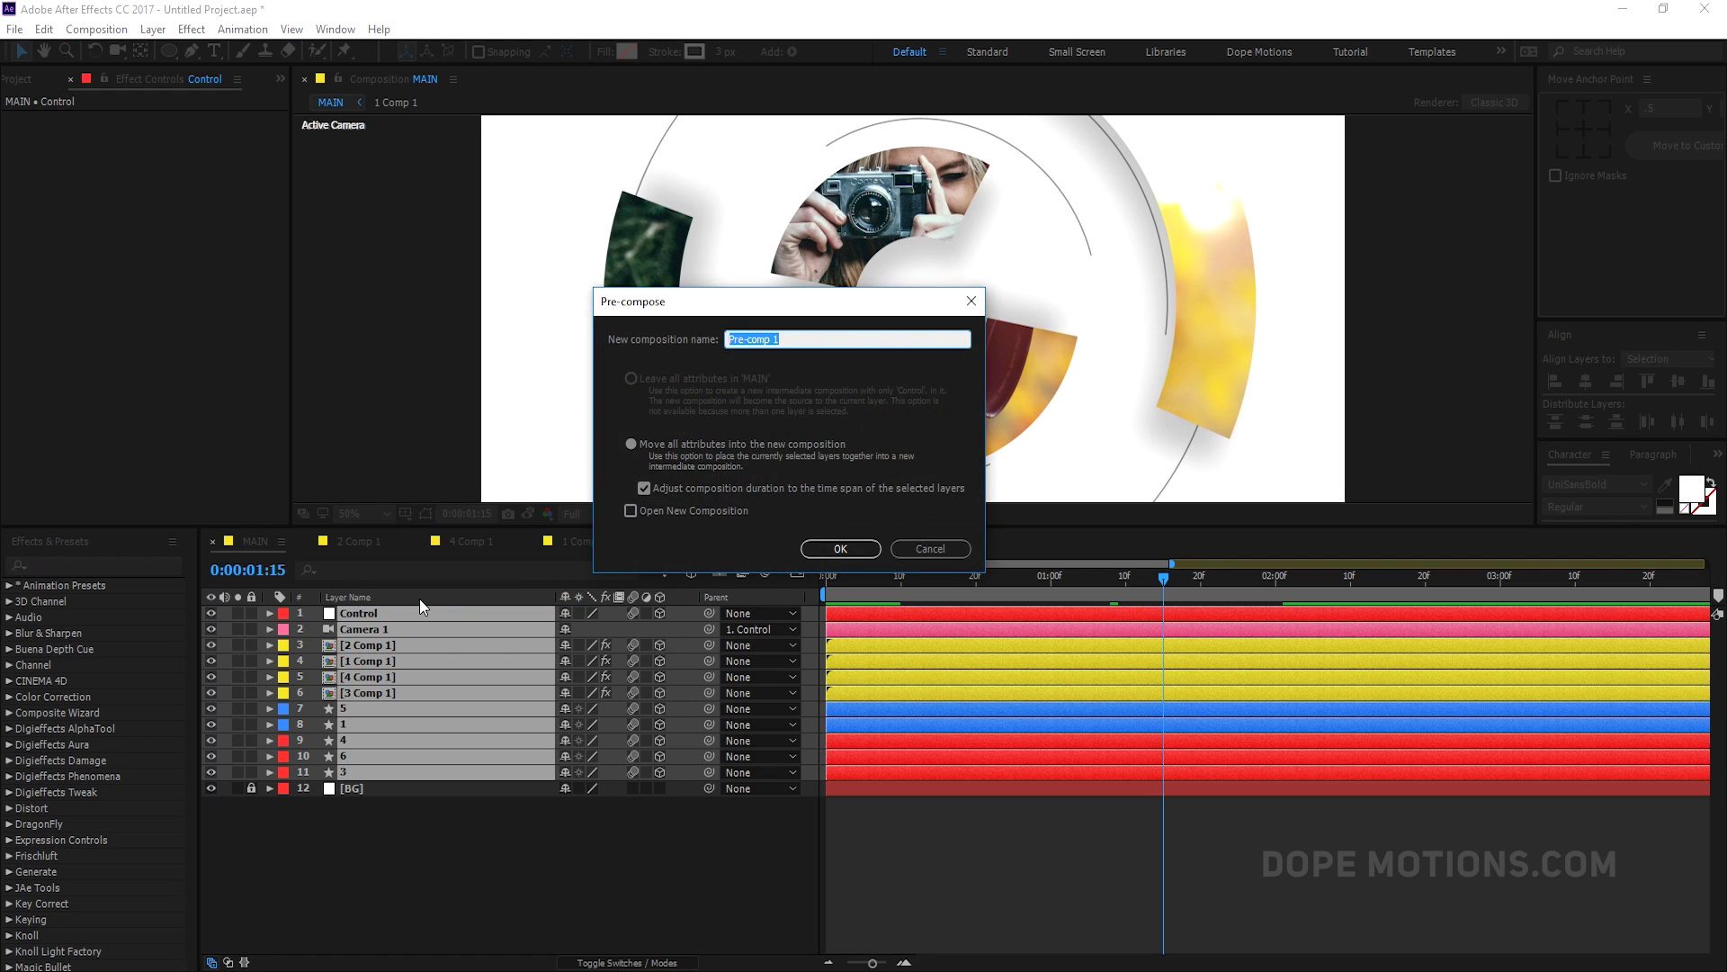
type("Animations")
left_click(841, 548)
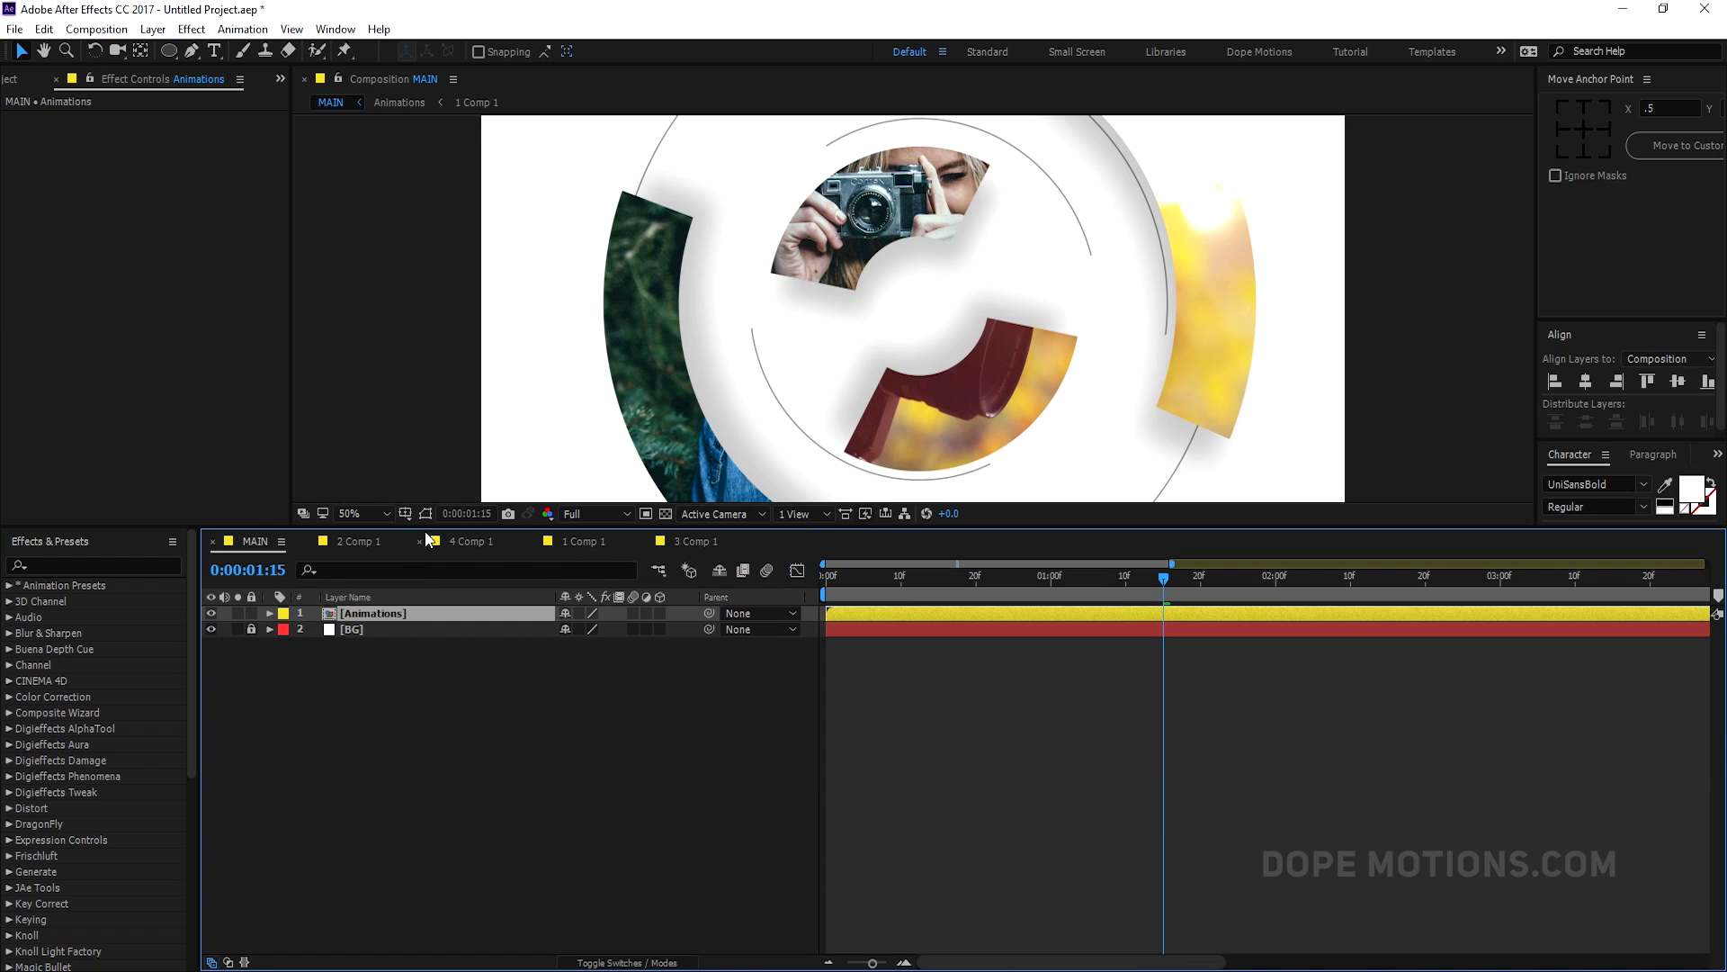
left_click_drag(420, 525, 439, 717)
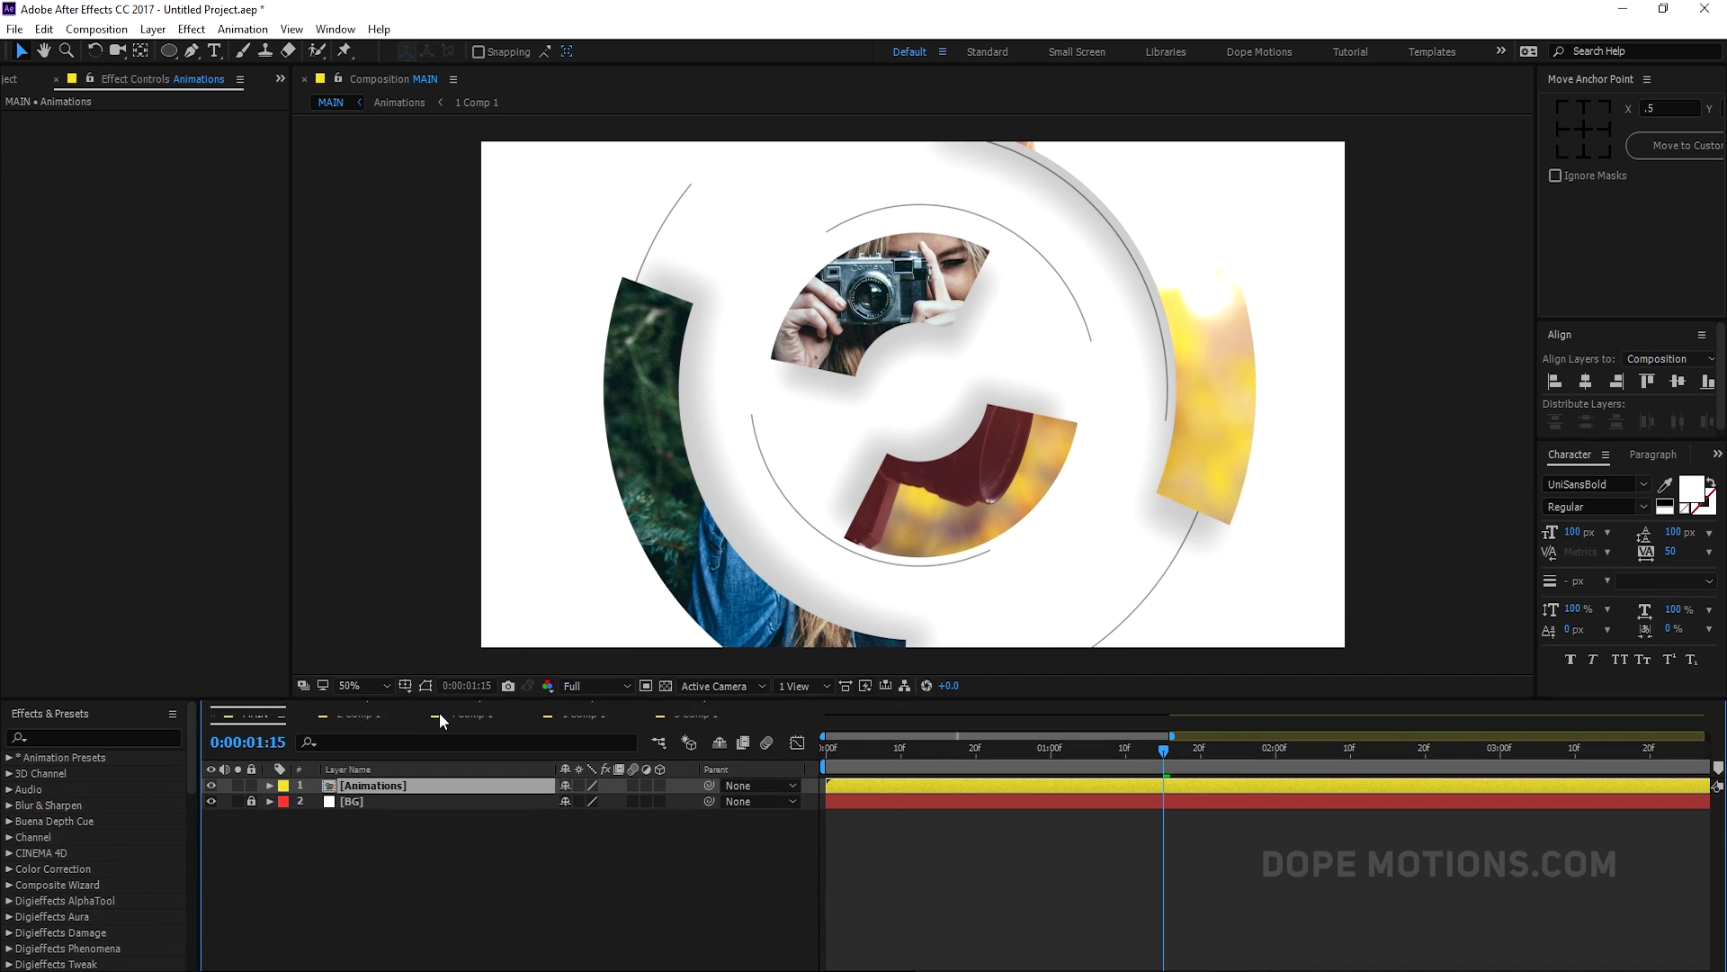
left_click(396, 844)
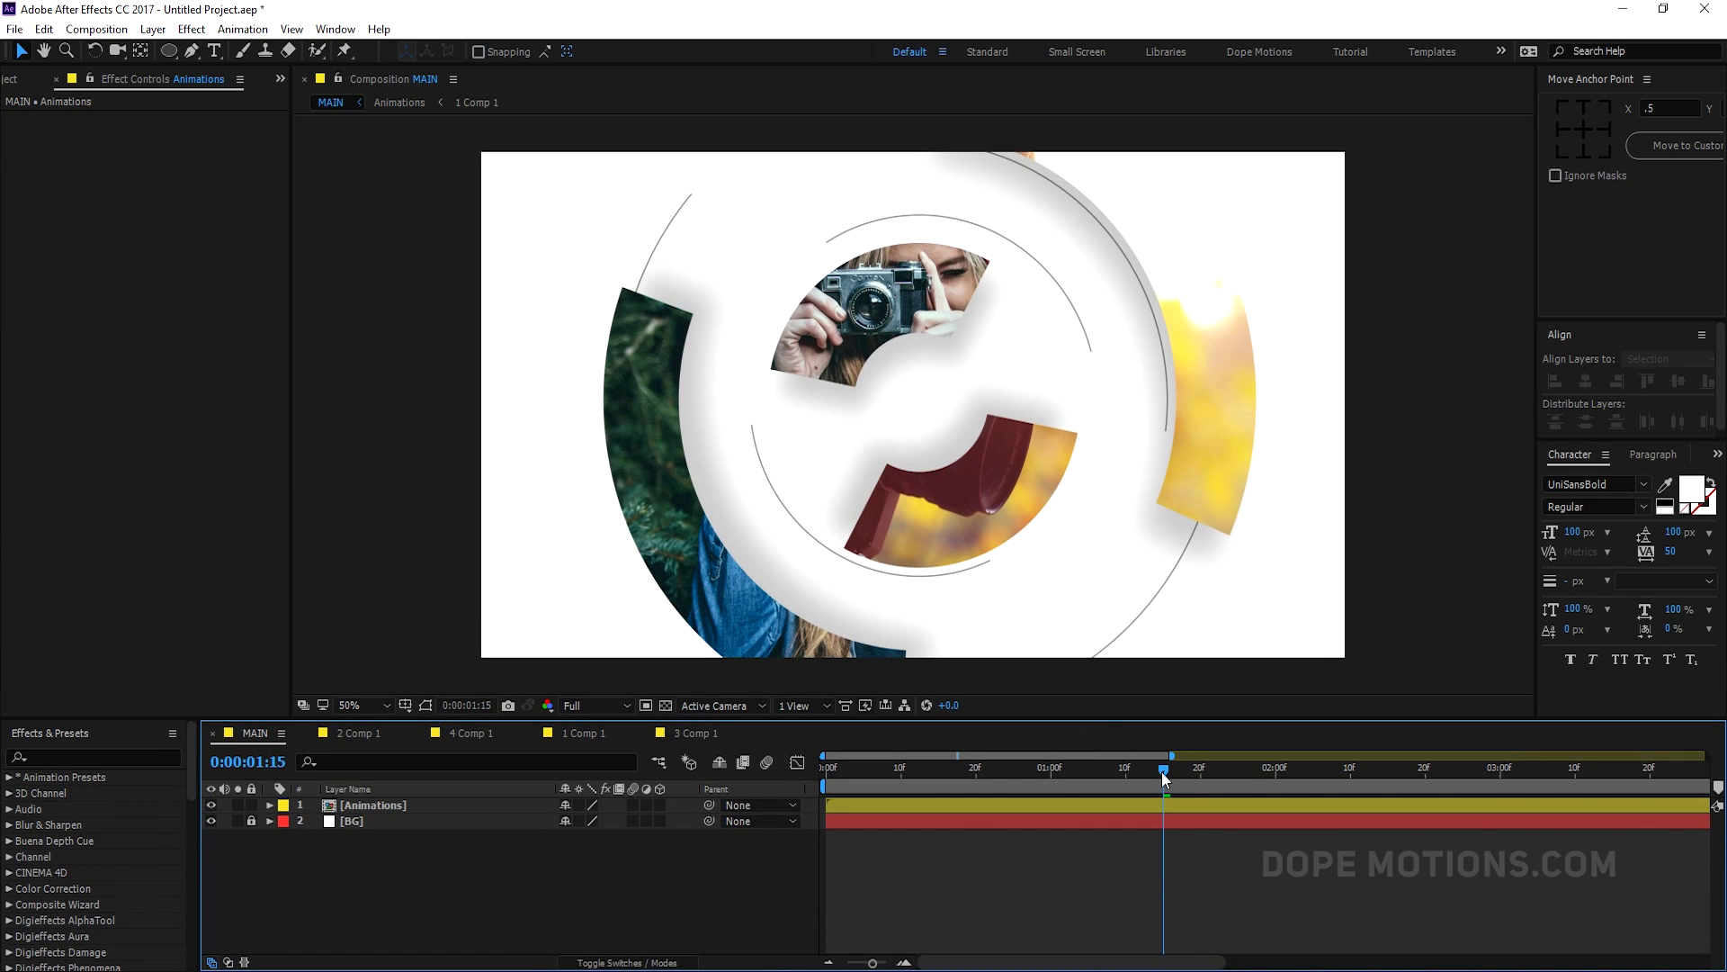
- Show the full ten-second timeline, preview the animation and set the preview resolution to Half
left_click_drag(1163, 770, 1184, 775)
key("minus")
key("minus")
key("space")
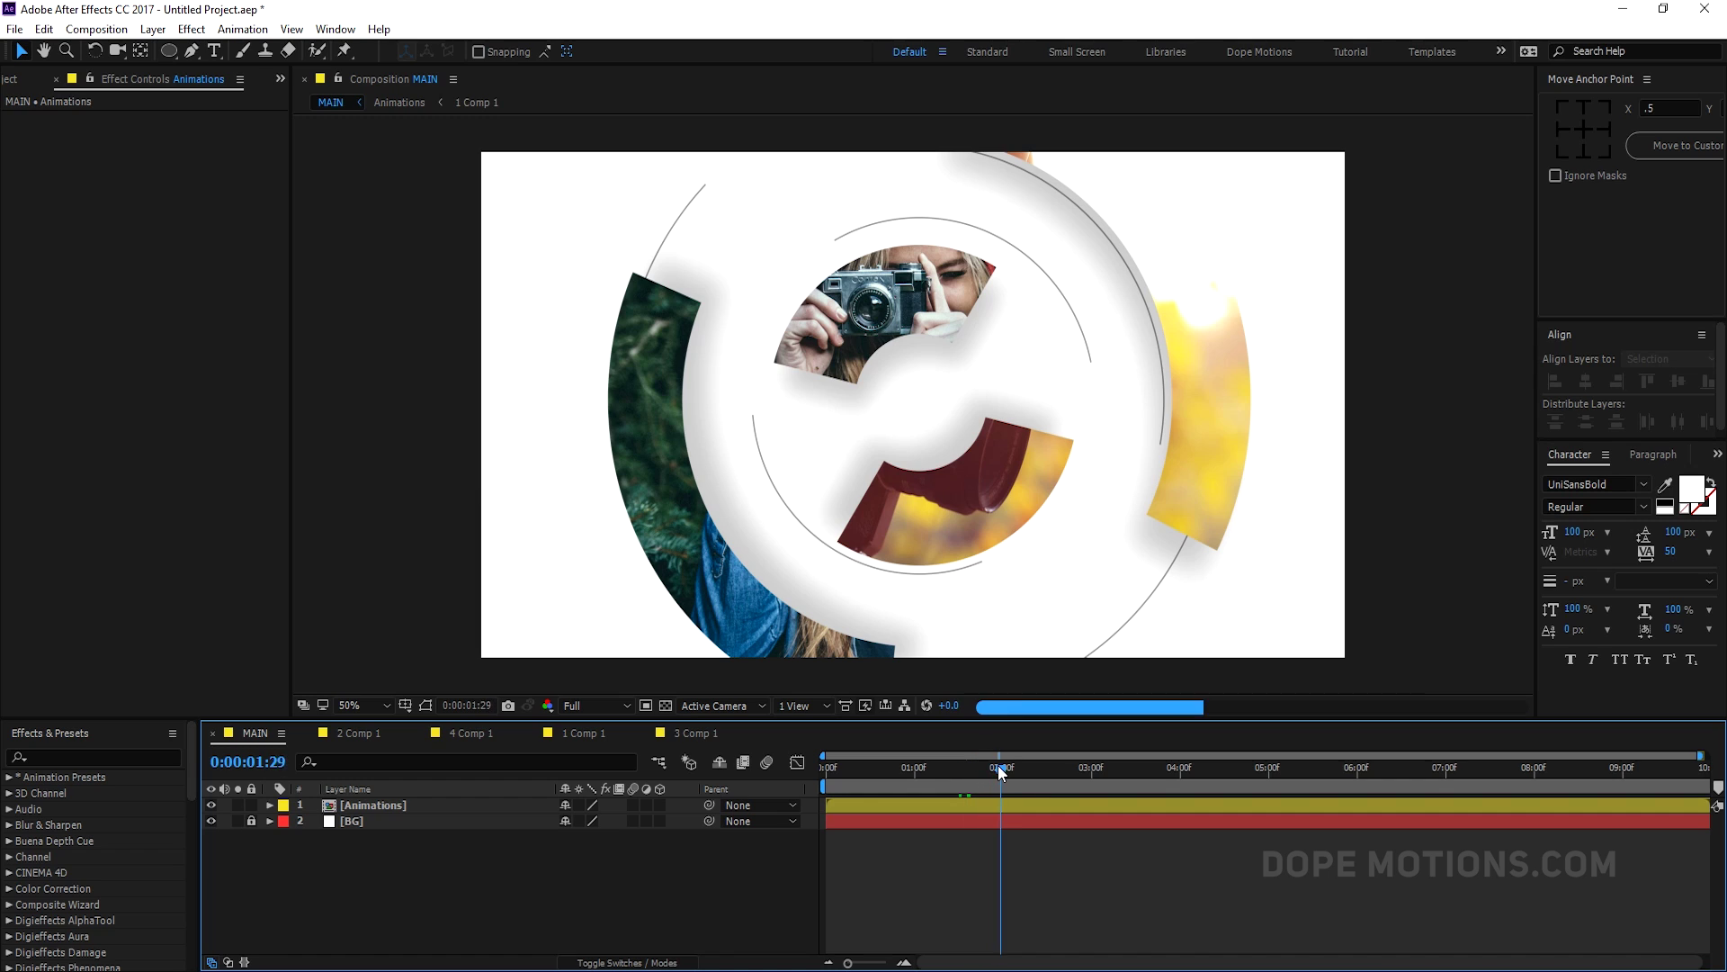
left_click(598, 707)
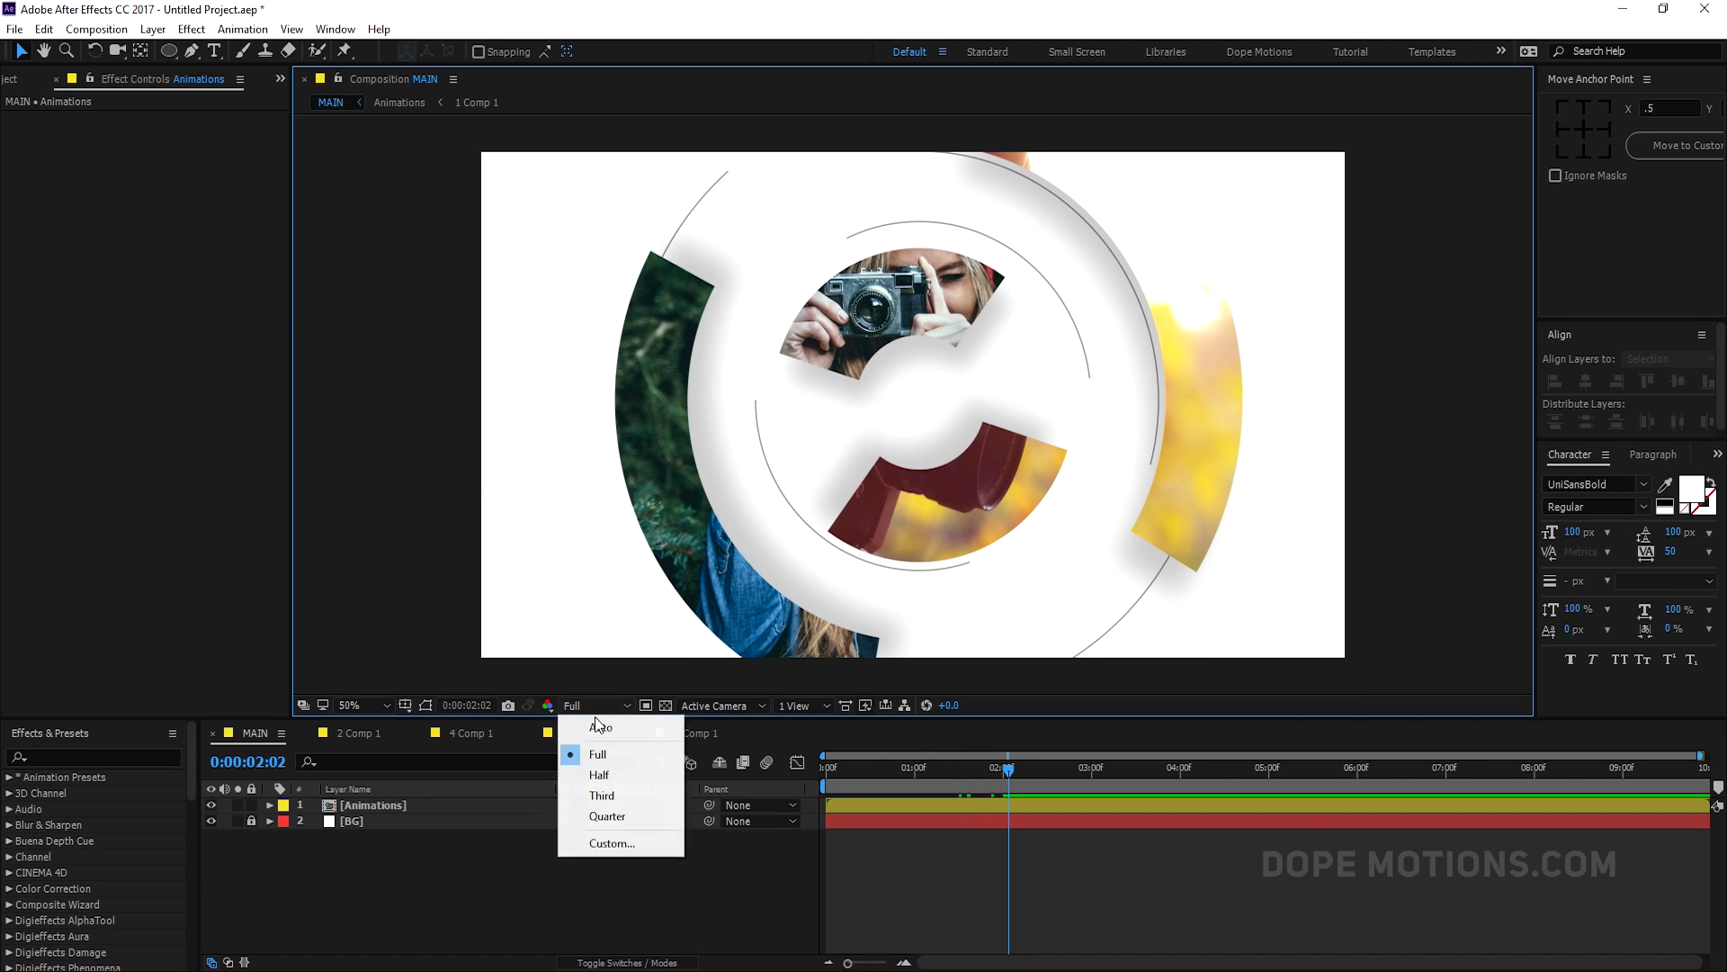
left_click(594, 775)
- Trim the end of the Animations layer at 0:00:02:00
mouse_move(1016, 768)
left_mouse_down()
mouse_move(1037, 769)
mouse_move(1007, 772)
left_mouse_up()
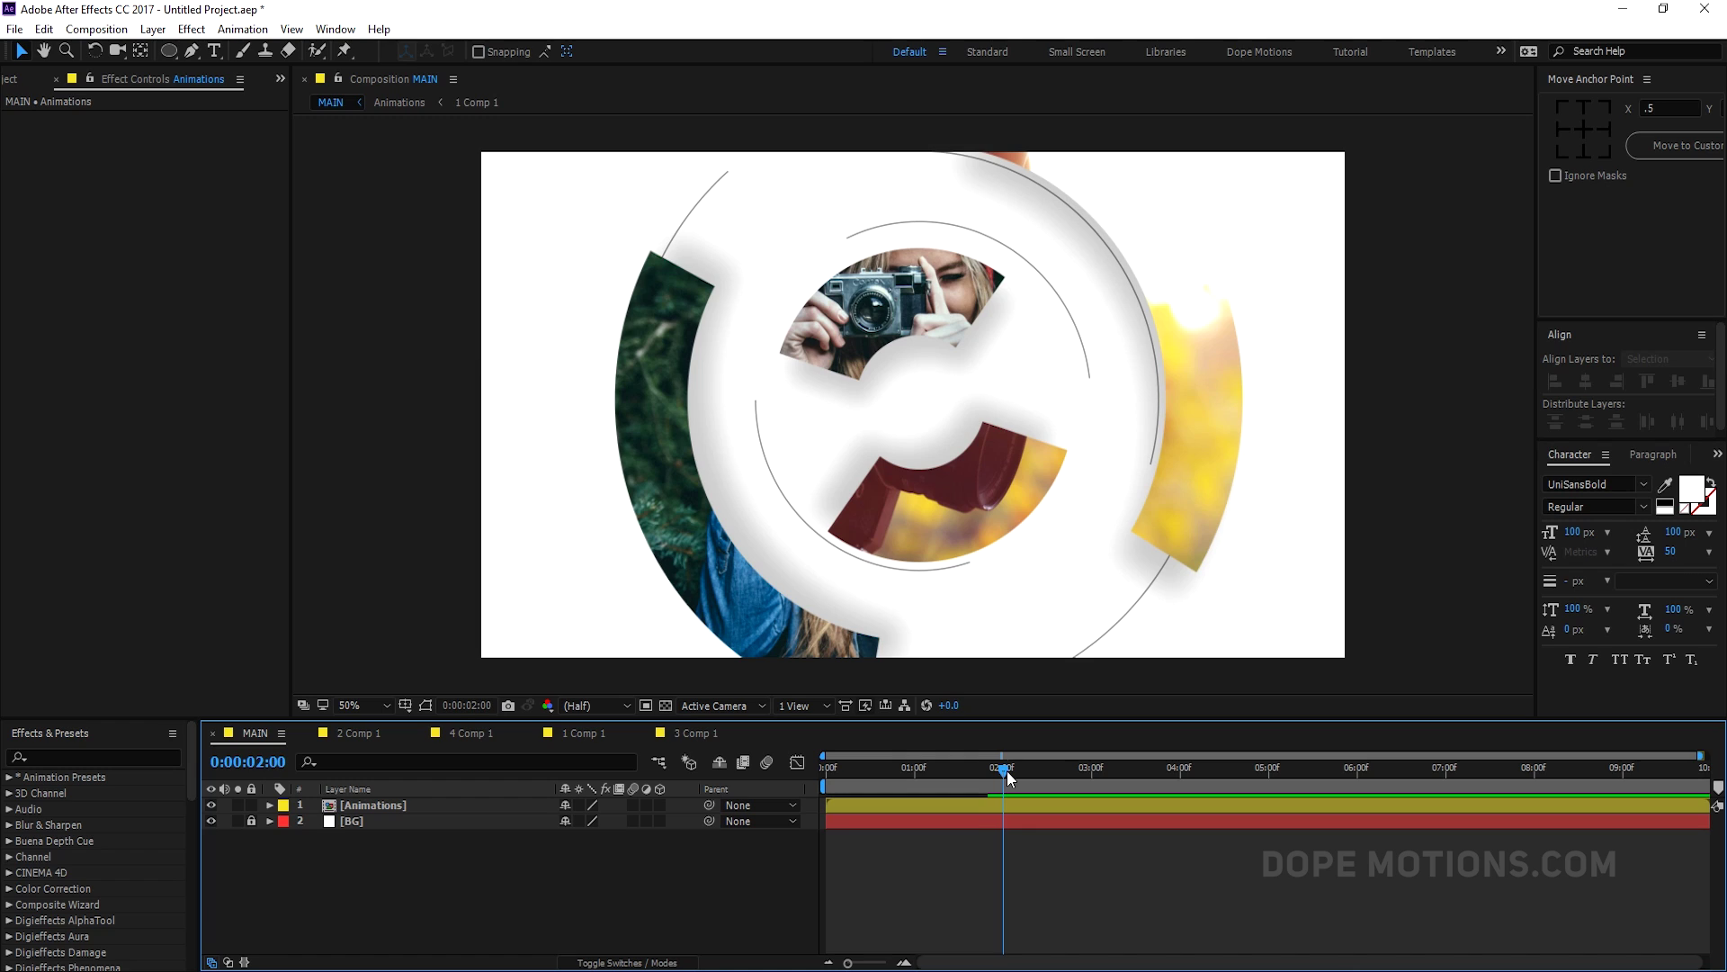
left_click(935, 808)
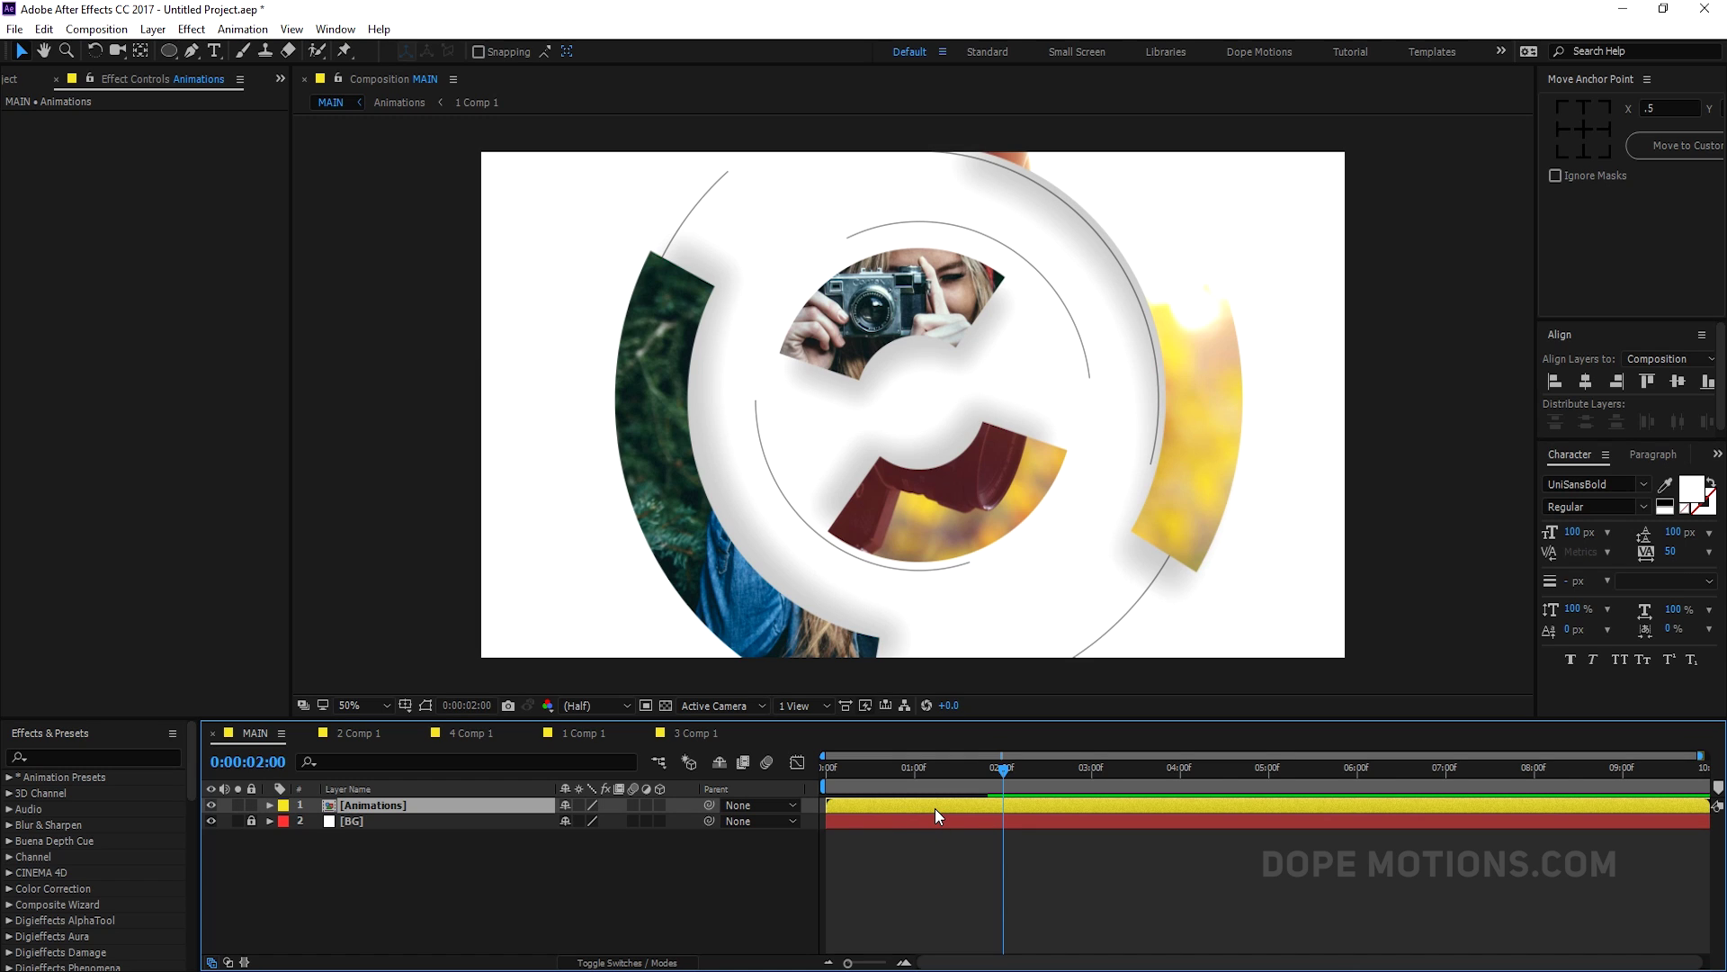
key("alt+bracketright")
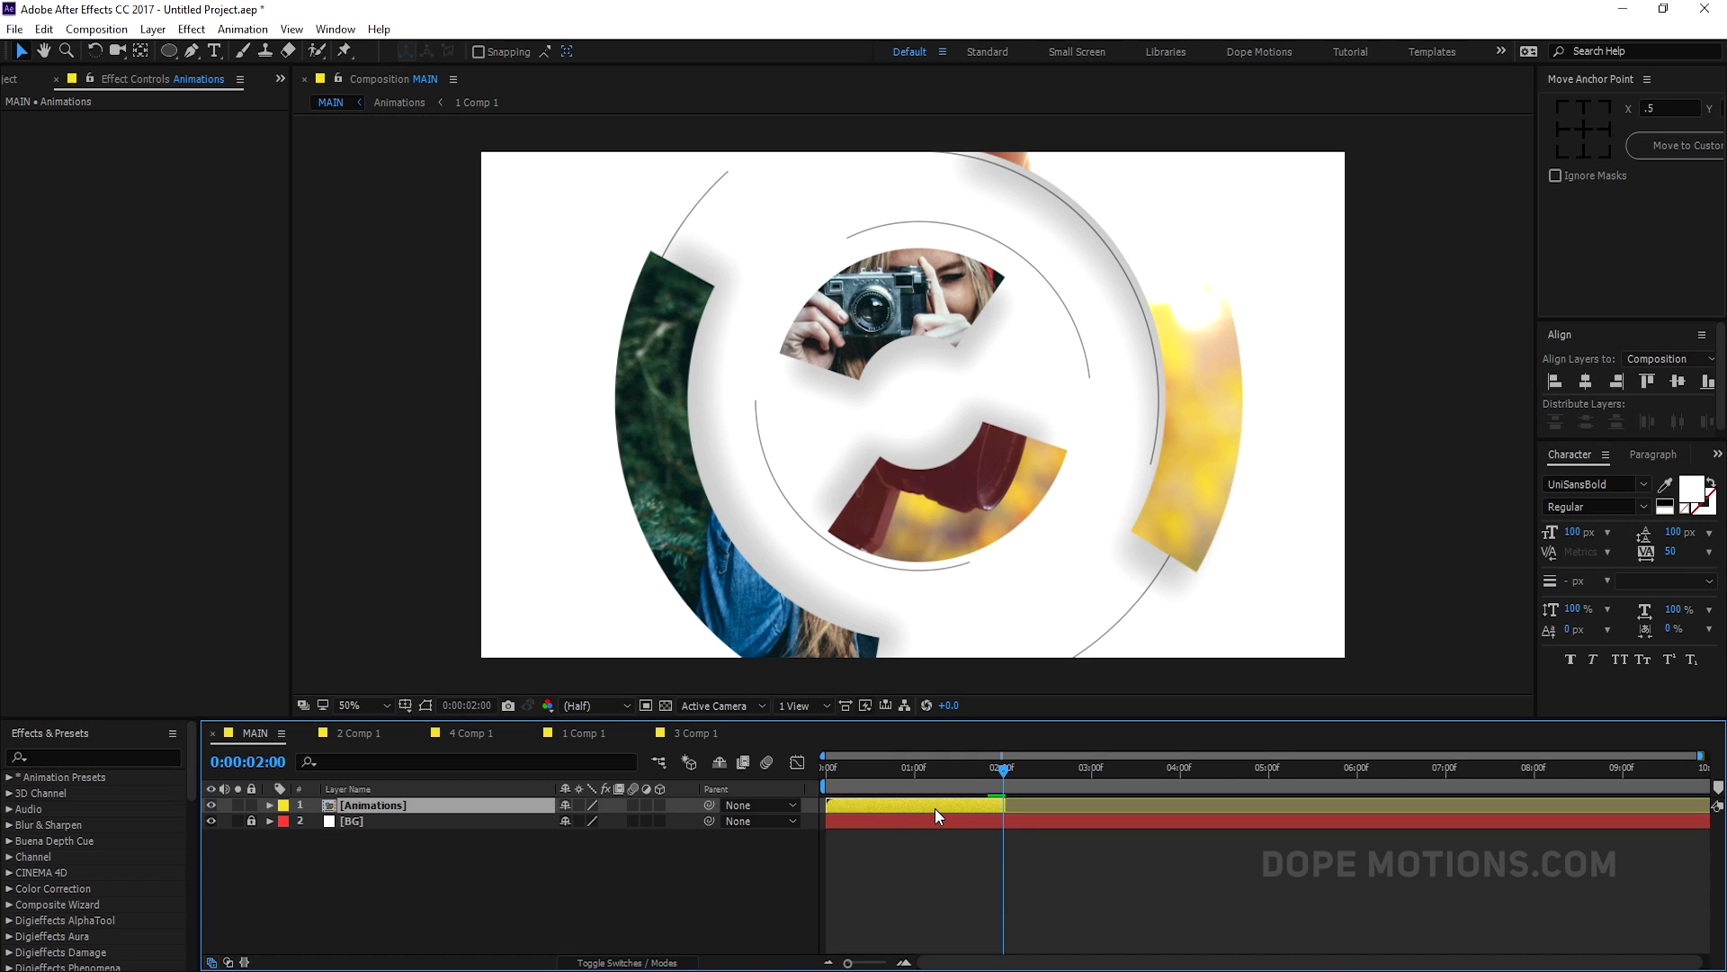
- Duplicate the Animations layer, time-reverse the copy and shift it to start where the original ends, at about 0:00:02:01
key("ctrl+d")
right_click(936, 808)
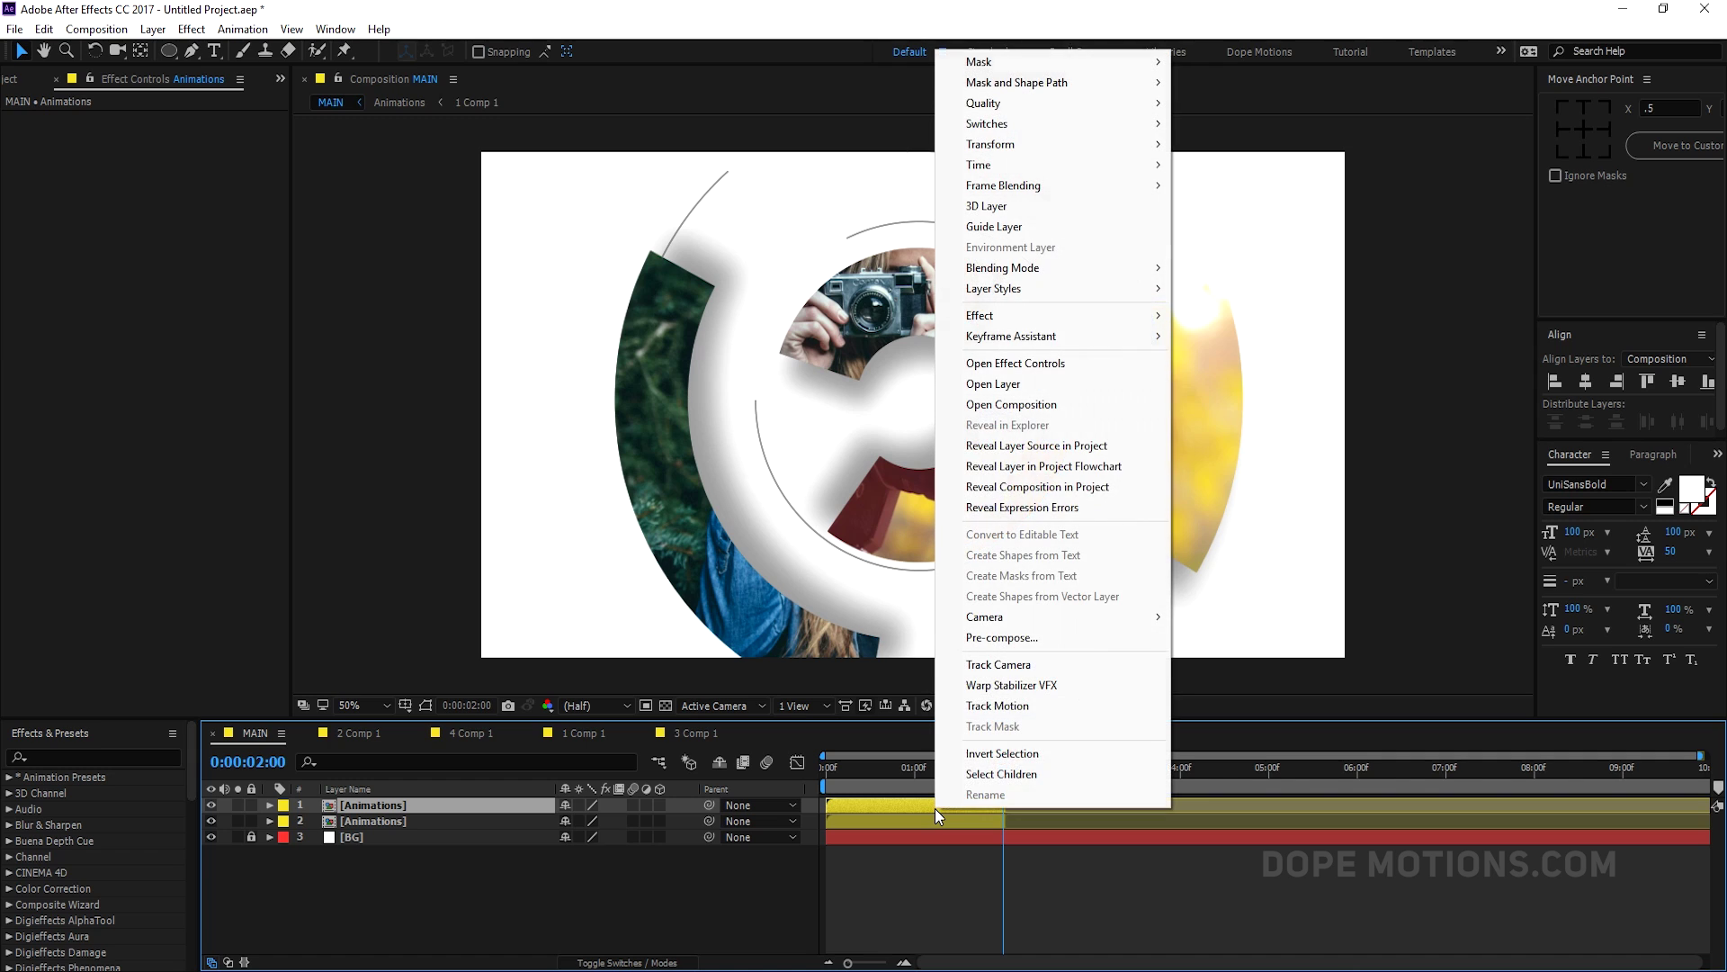
mouse_move(1062, 165)
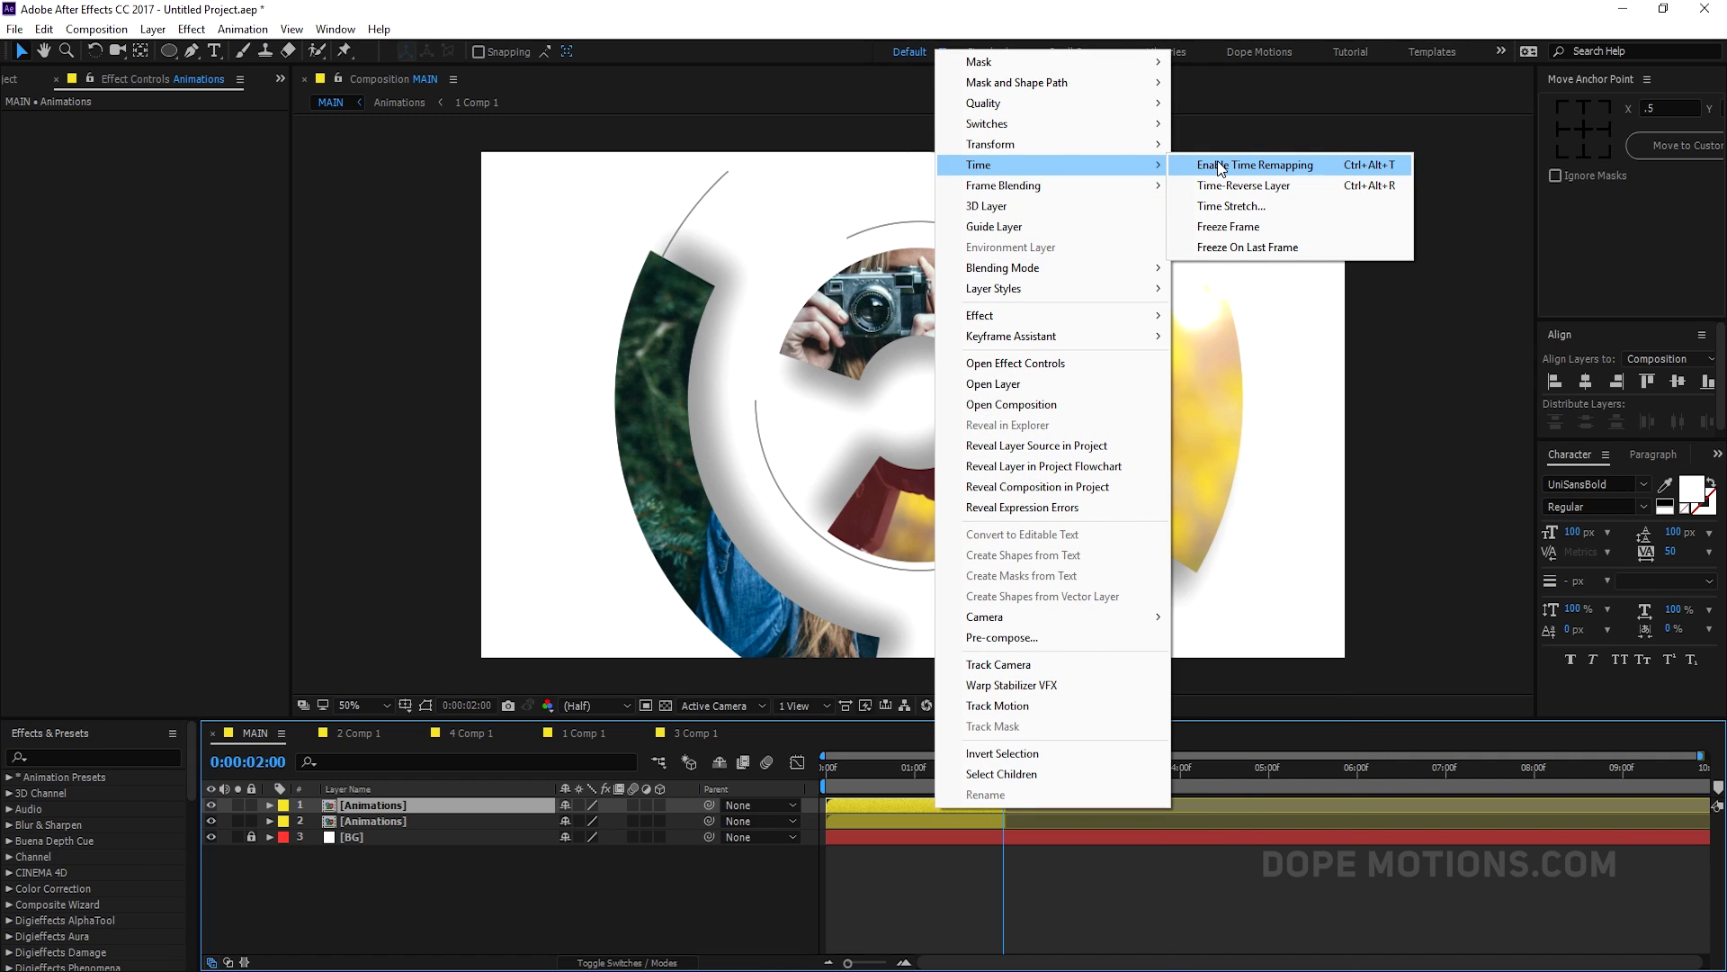
left_click(1223, 186)
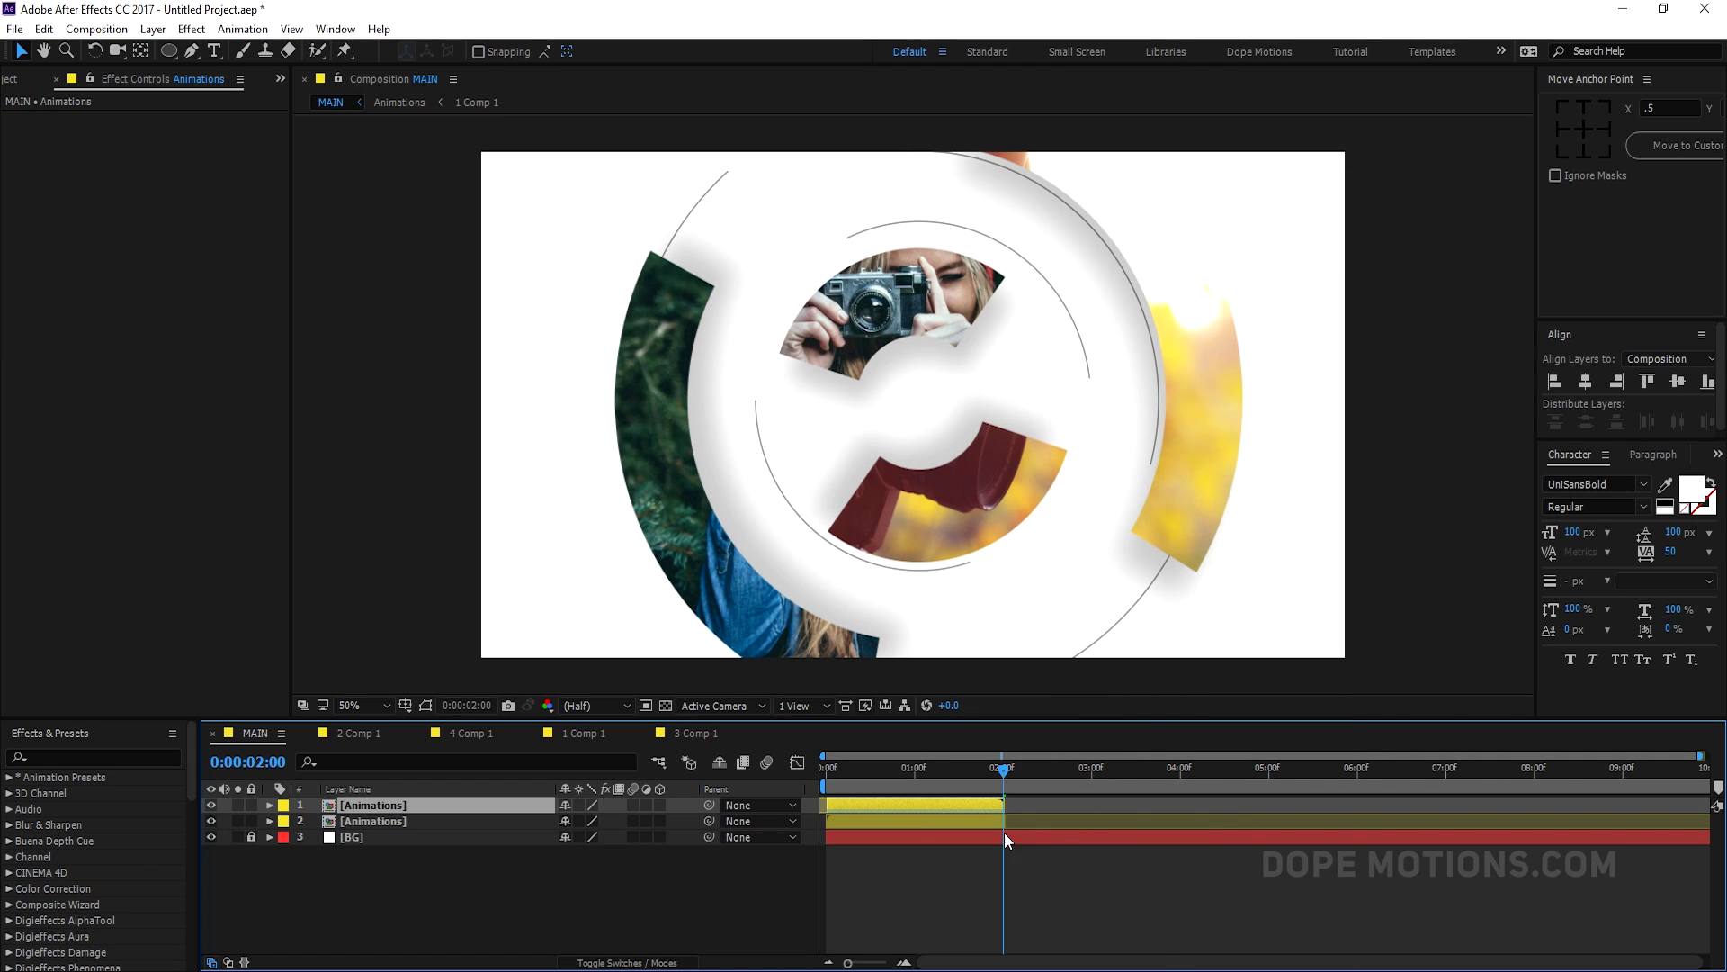
left_click_drag(871, 807, 1005, 773)
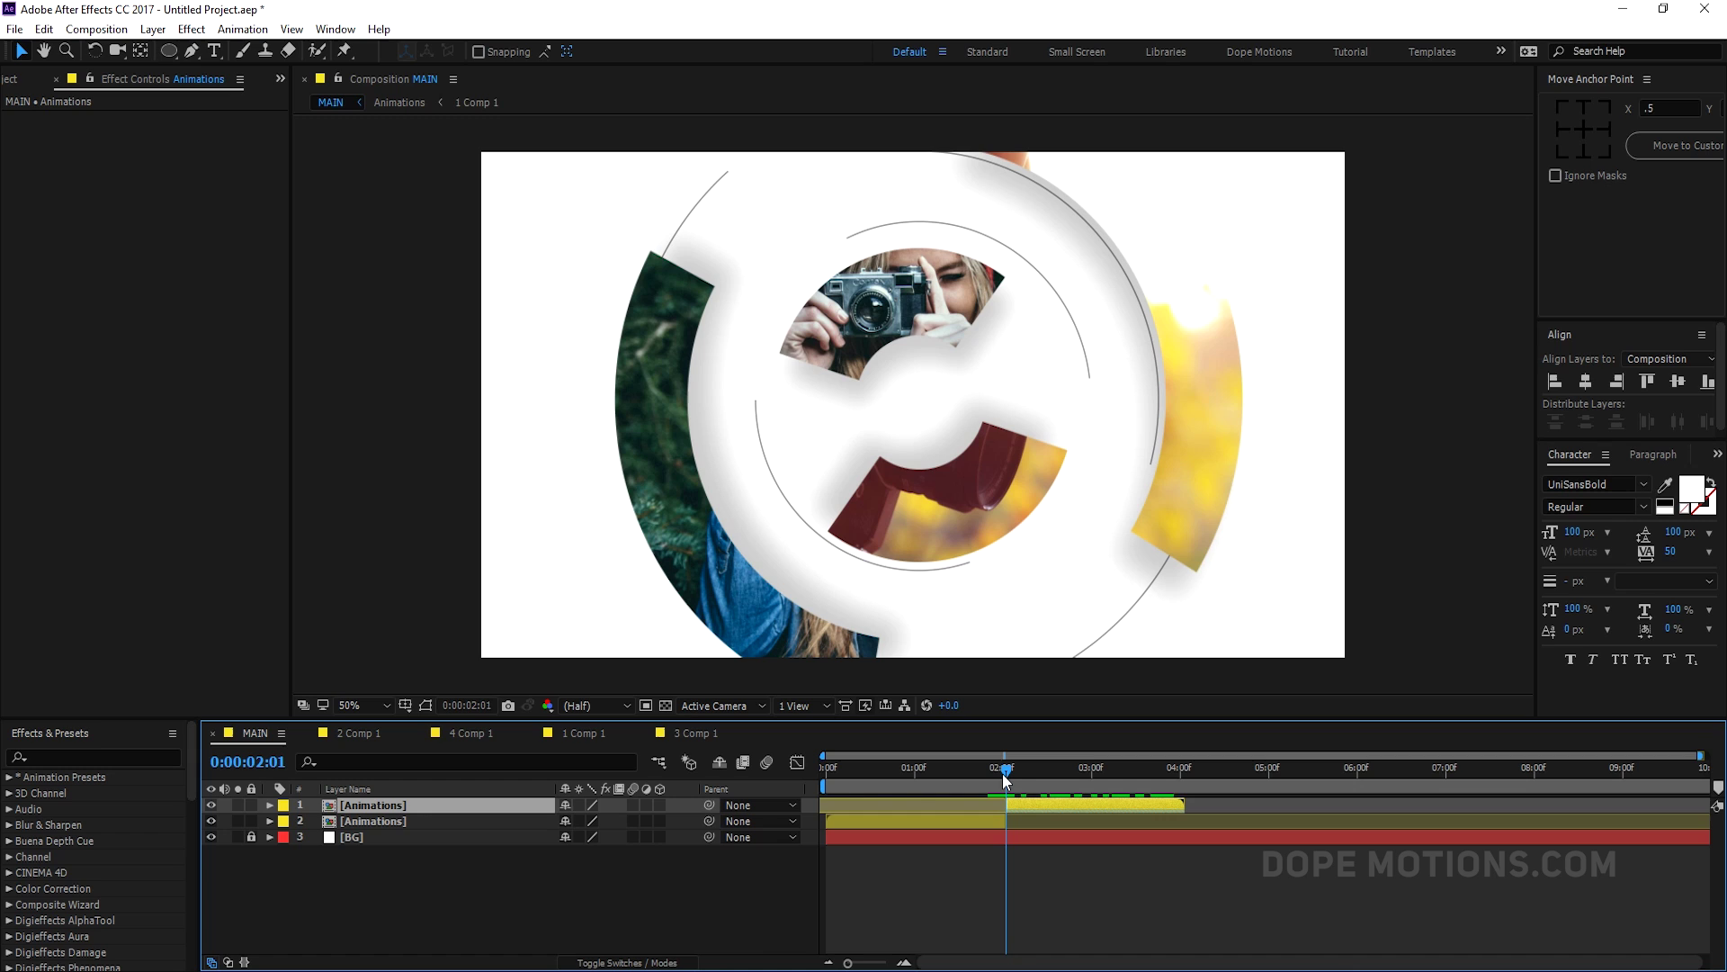
left_click(443, 903)
- Import the Logo image from the Current Work folder on the Work (G:) drive
left_click(13, 79)
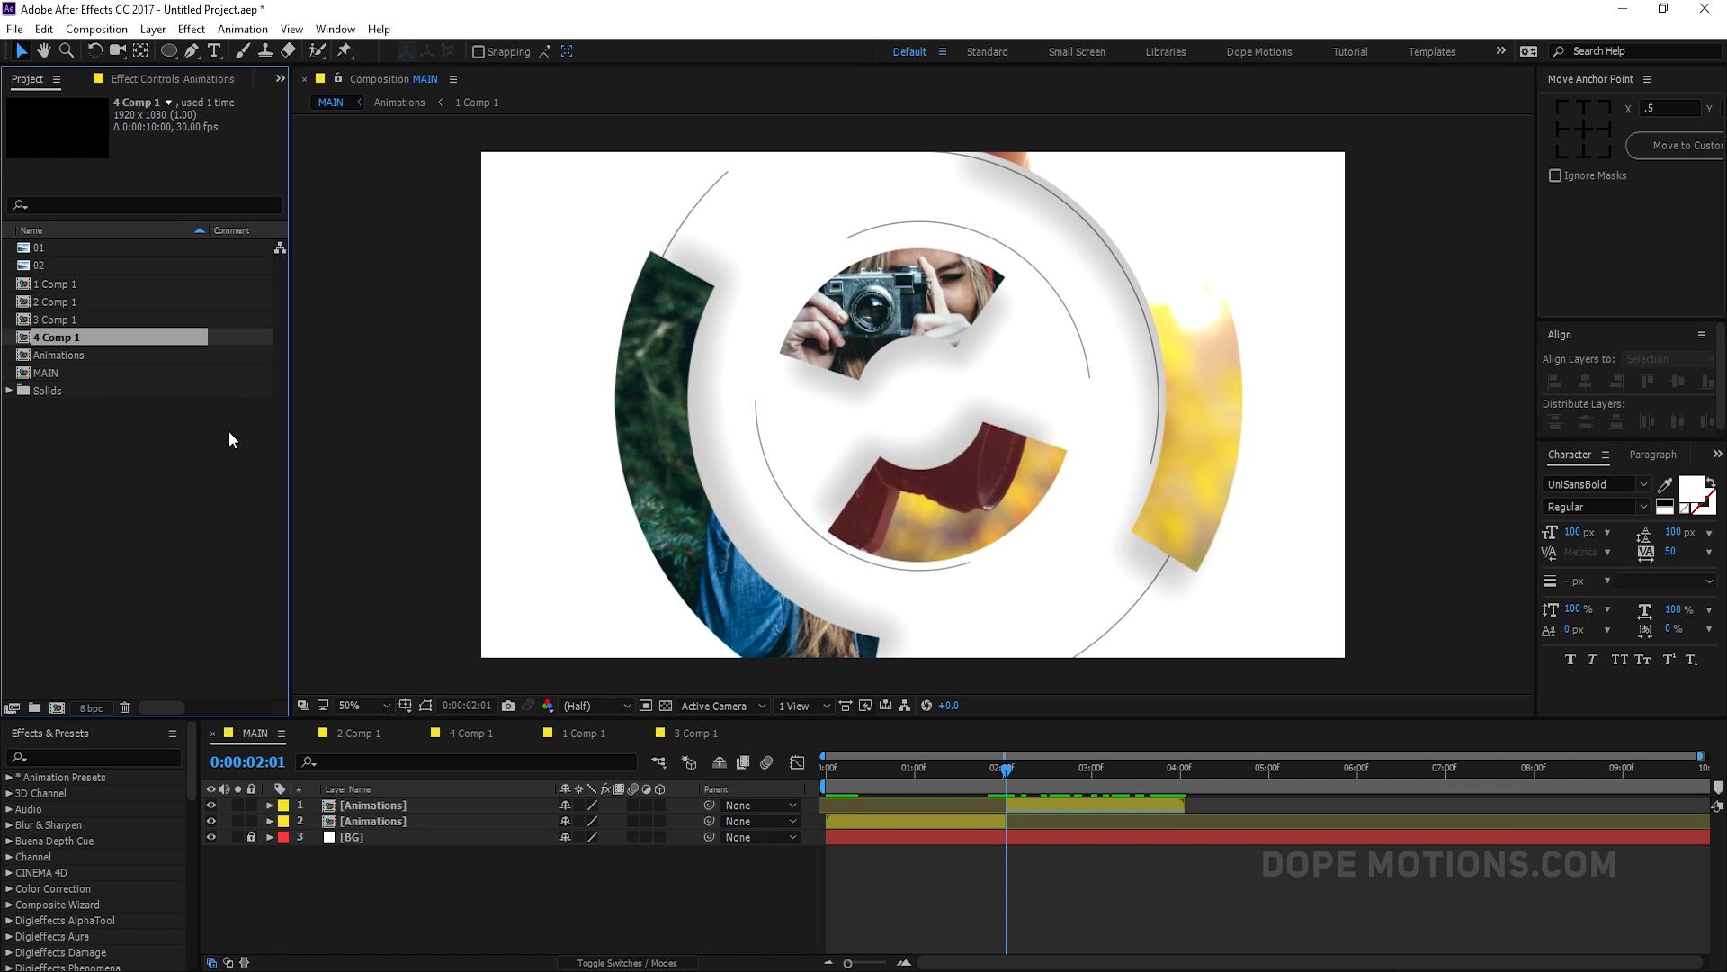
double_click(135, 532)
left_click(421, 475)
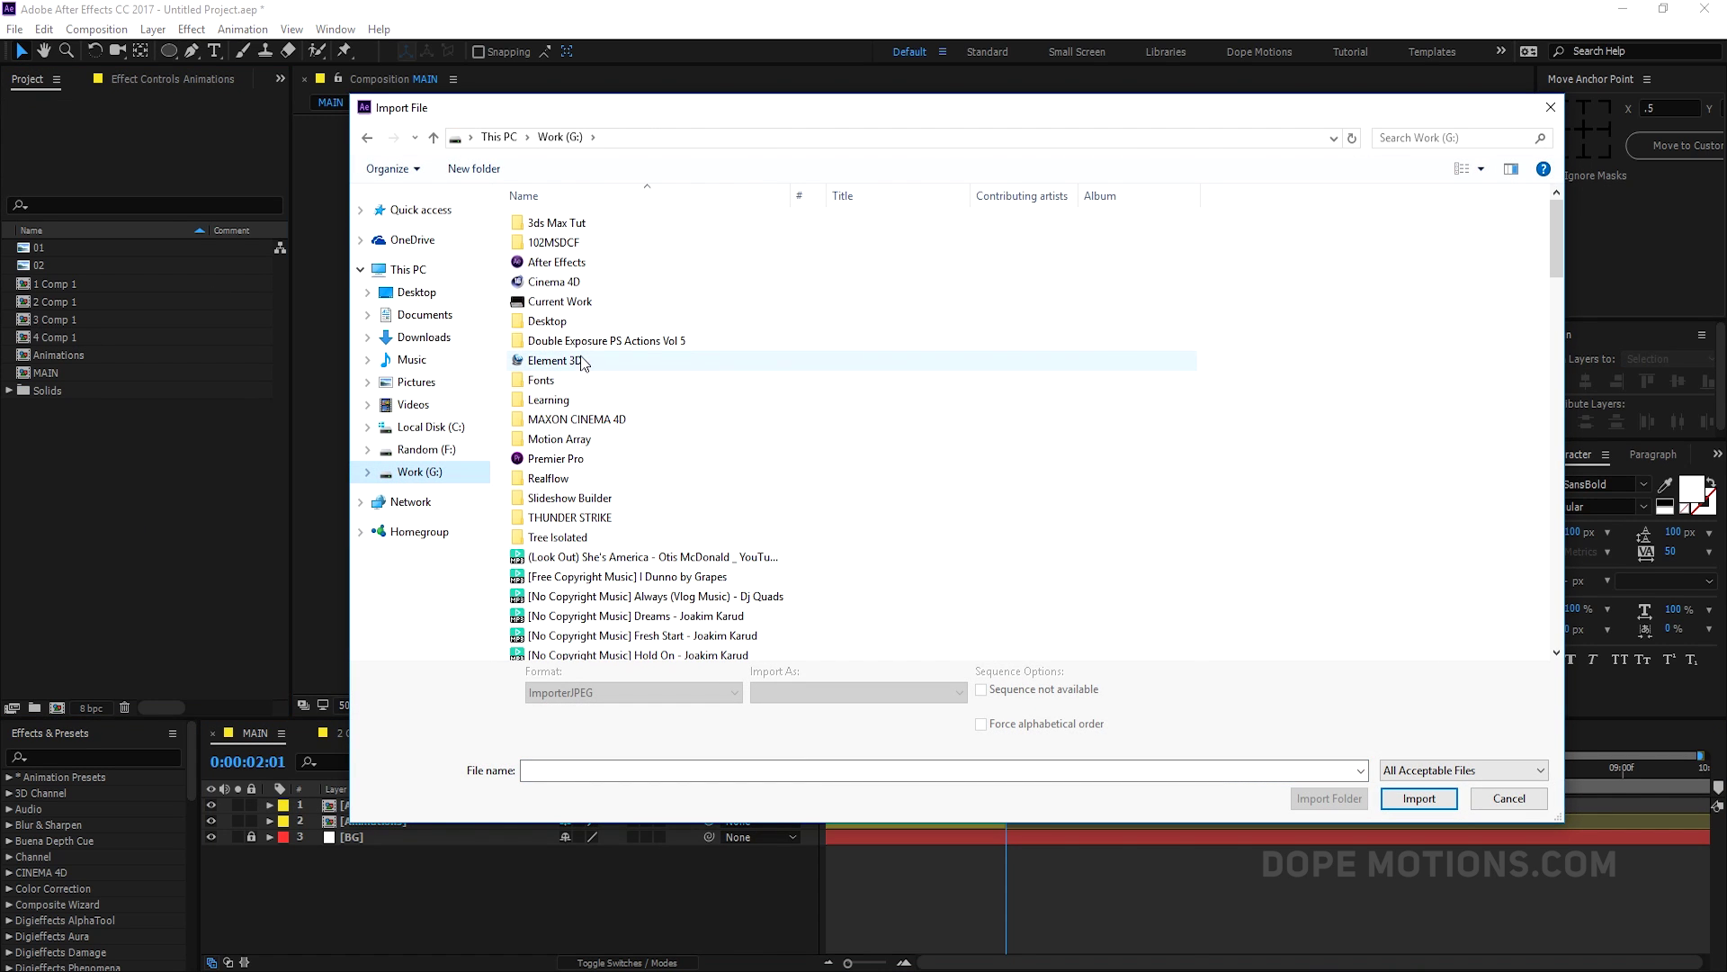
double_click(533, 339)
double_click(1434, 232)
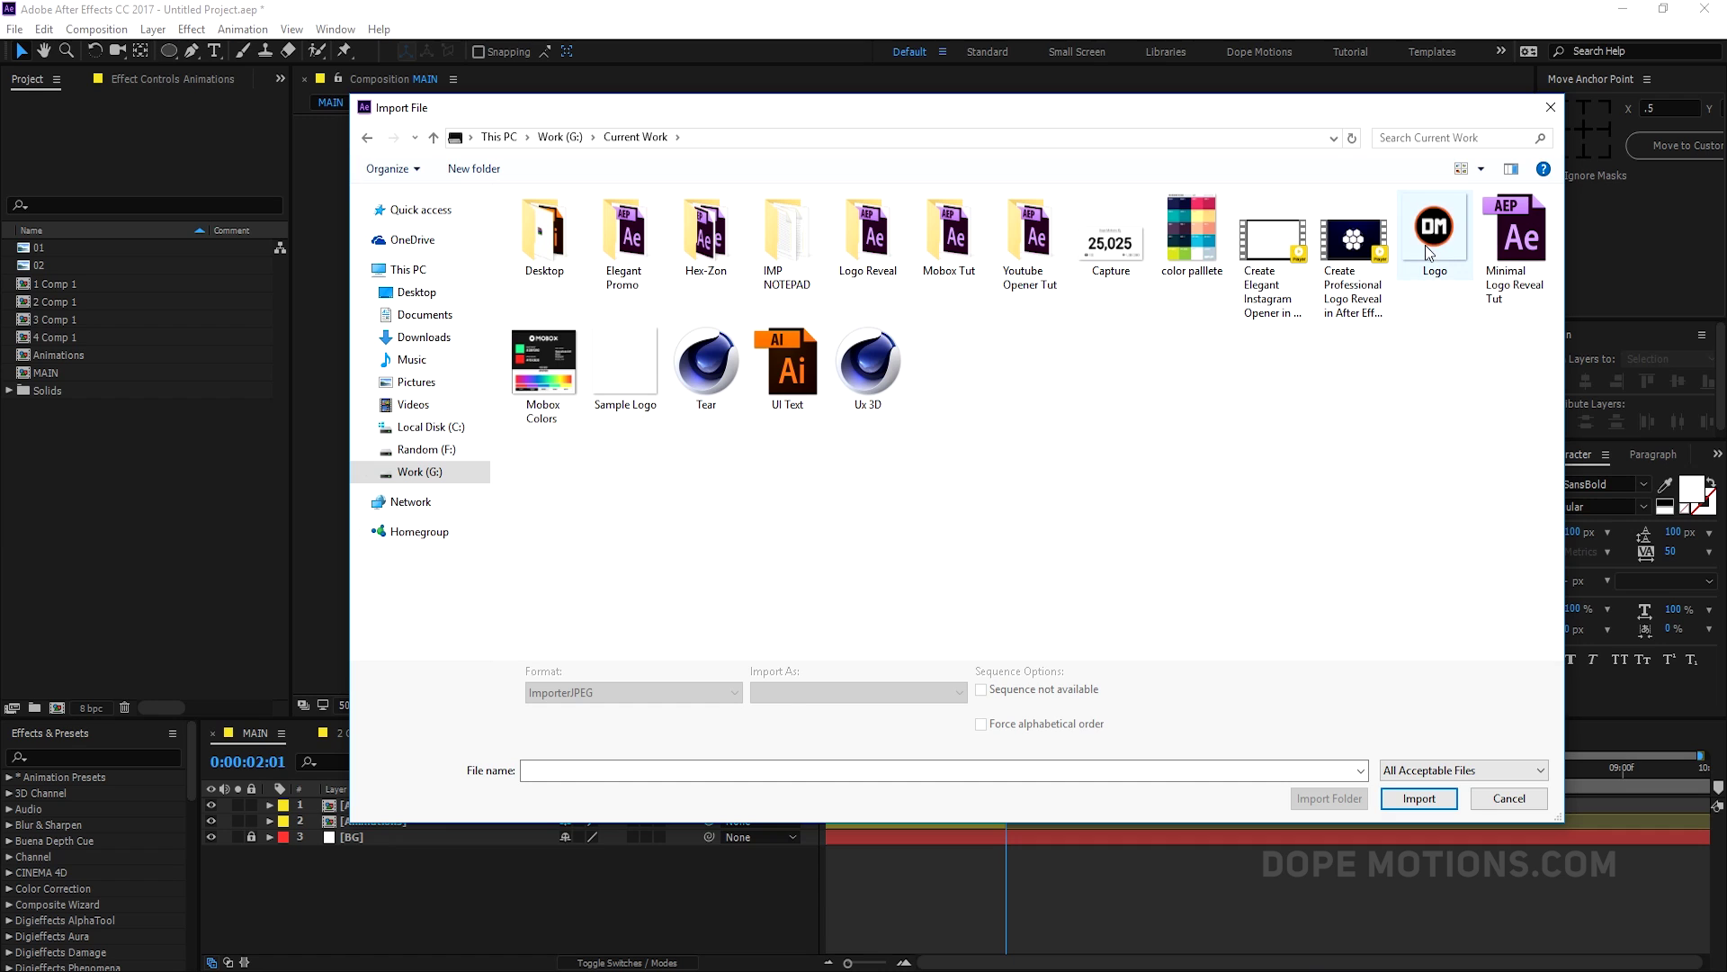
- Add Logo.png to MAIN above the Animations layers, centre its anchor point and align it to the composition's centre
left_click_drag(52, 373, 1012, 419)
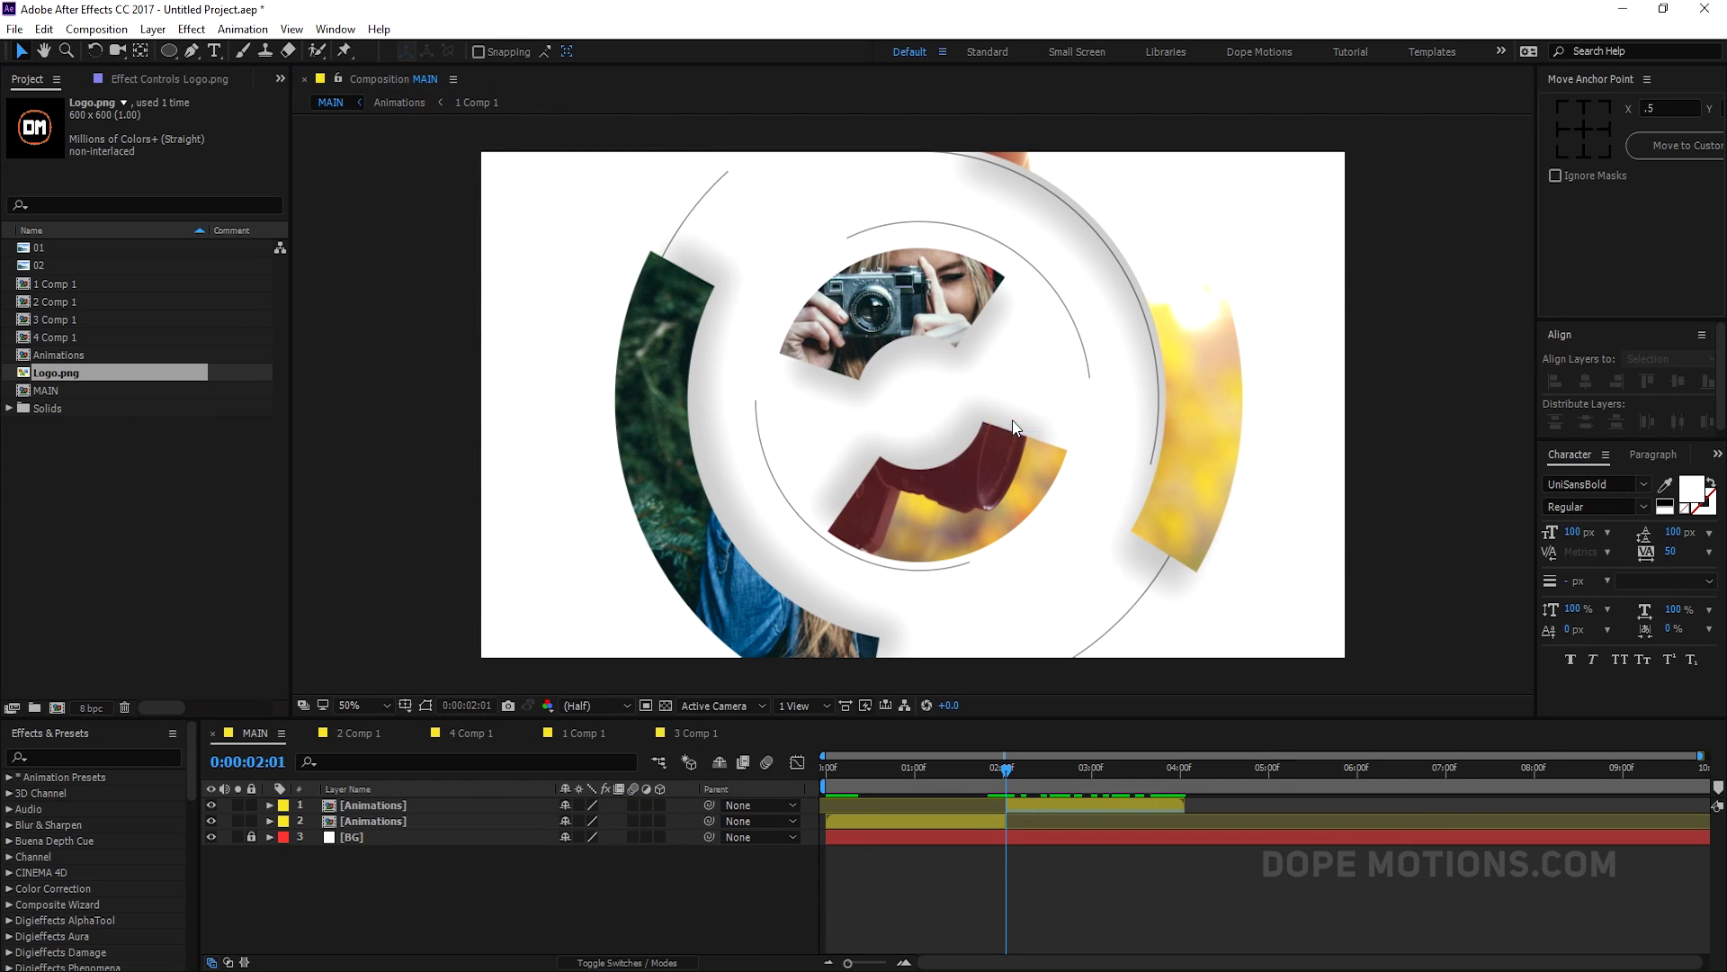
left_click(1581, 133)
left_click(1586, 382)
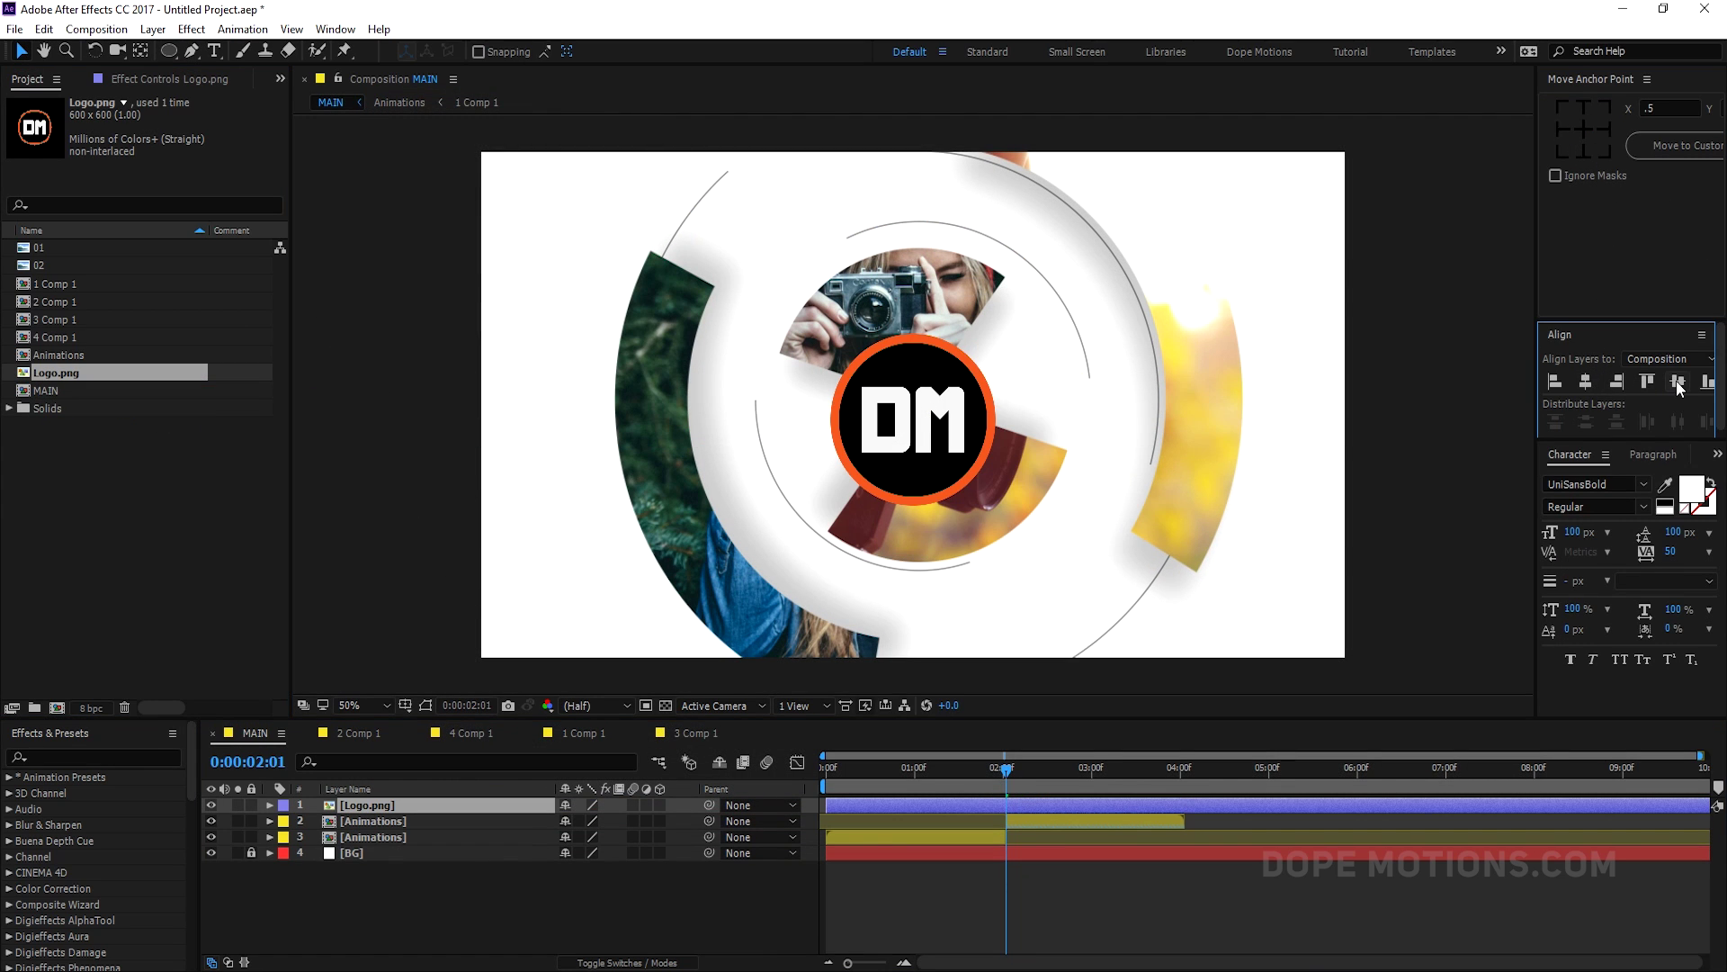
left_click(1678, 381)
- Scale the logo layer down to 55%
key("s")
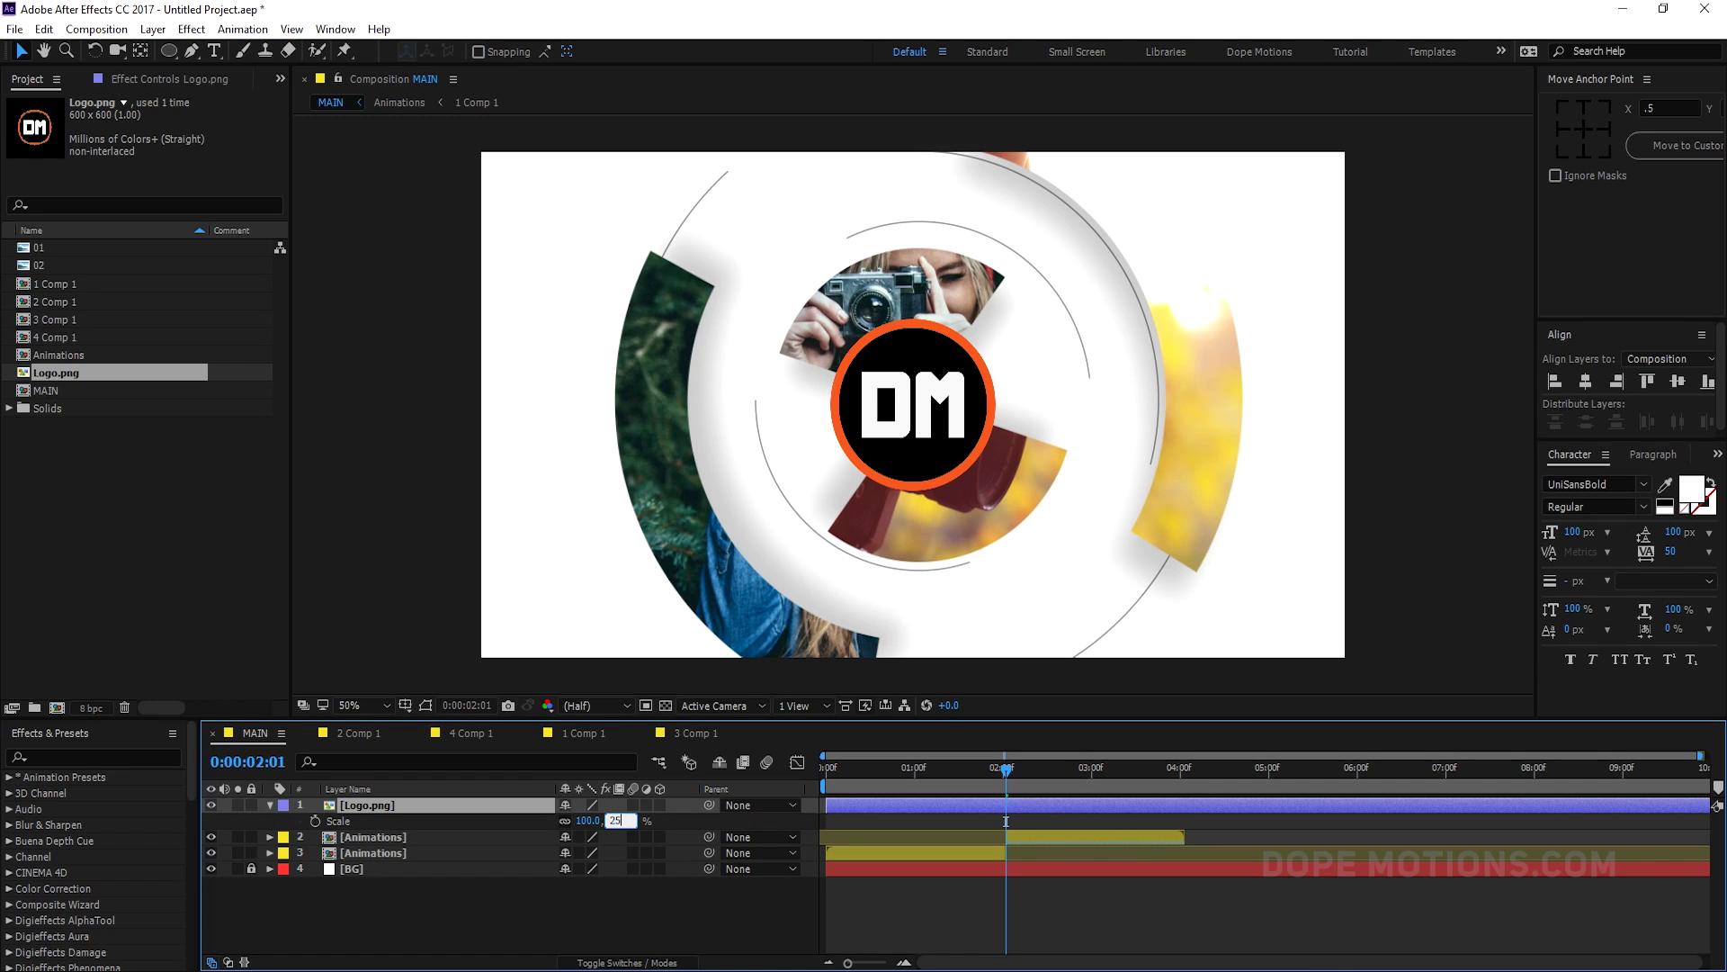
key("Return")
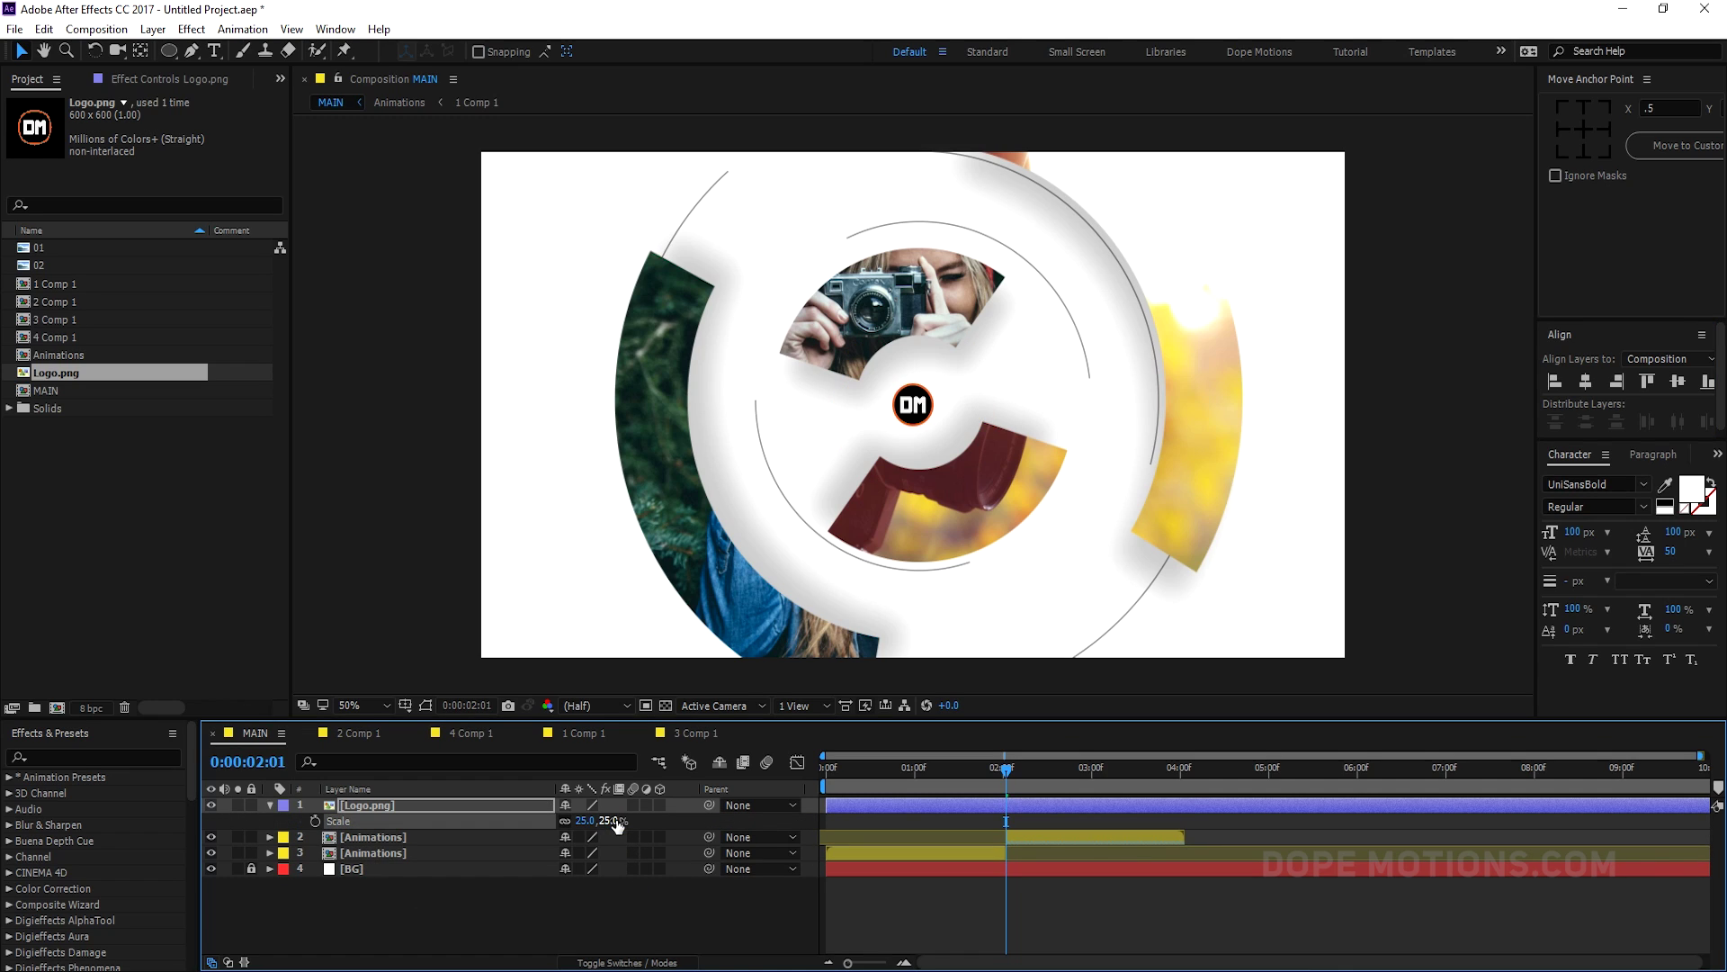
left_click(370, 806)
left_click_drag(617, 830, 641, 822)
- Recentre the logo's anchor point and horizontal alignment, and nudge it slightly into the middle of the inner ring
left_click(1583, 131)
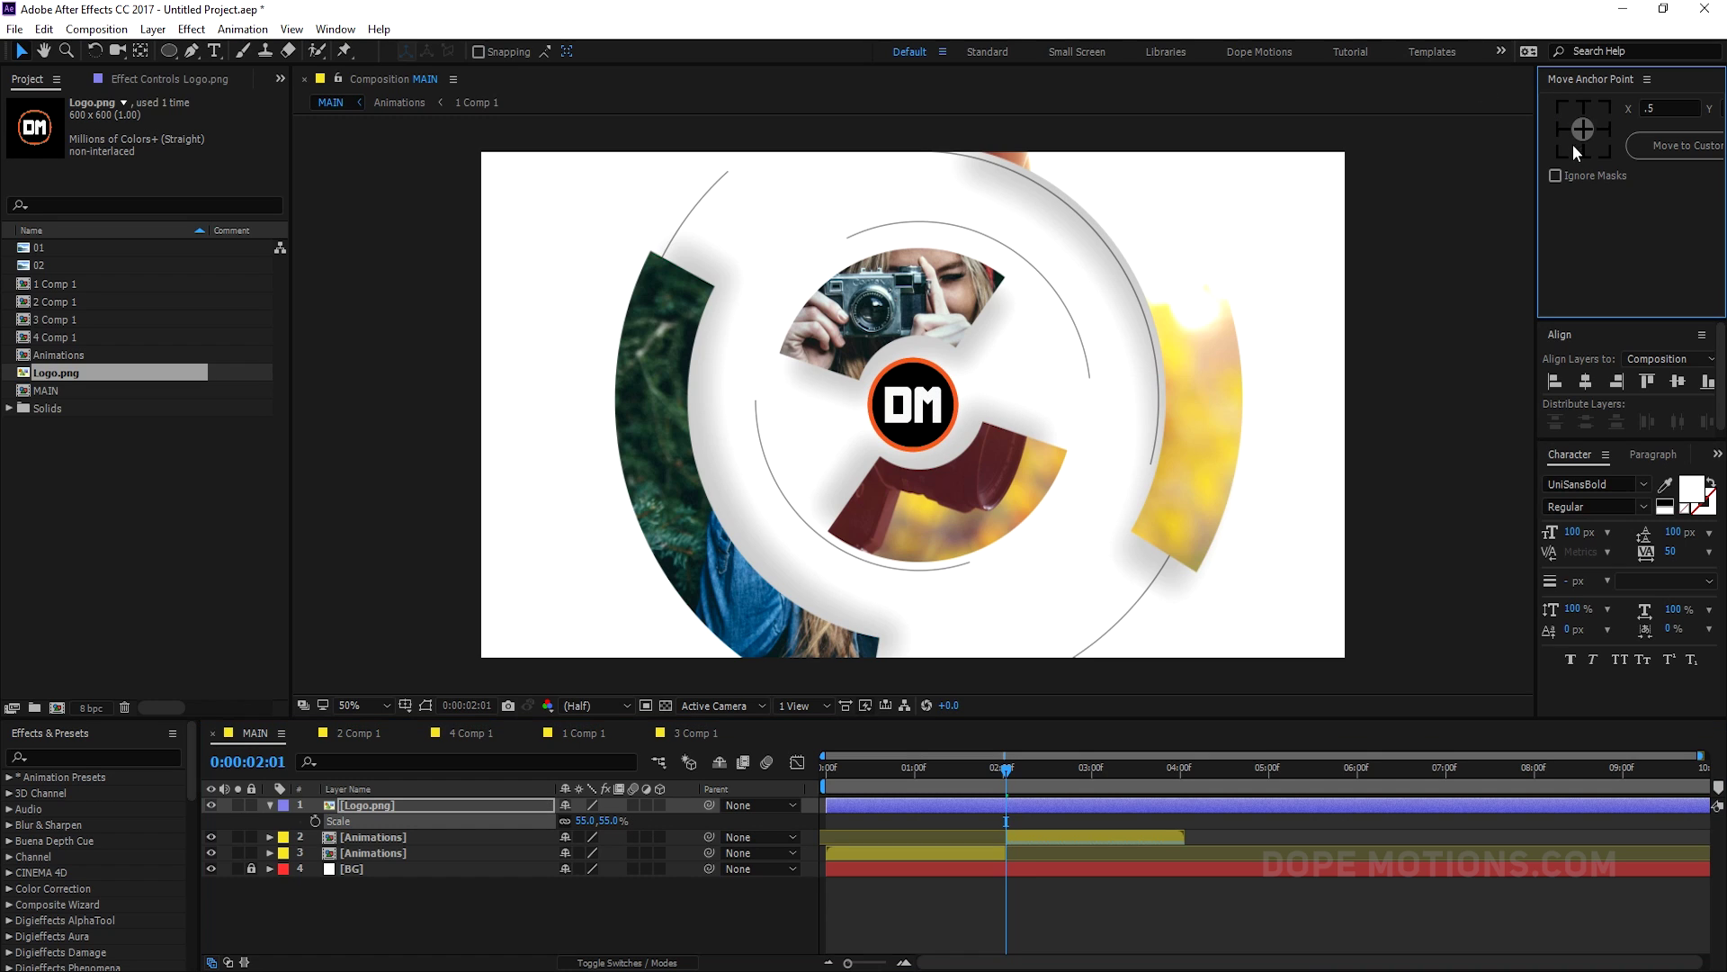
left_click(1586, 382)
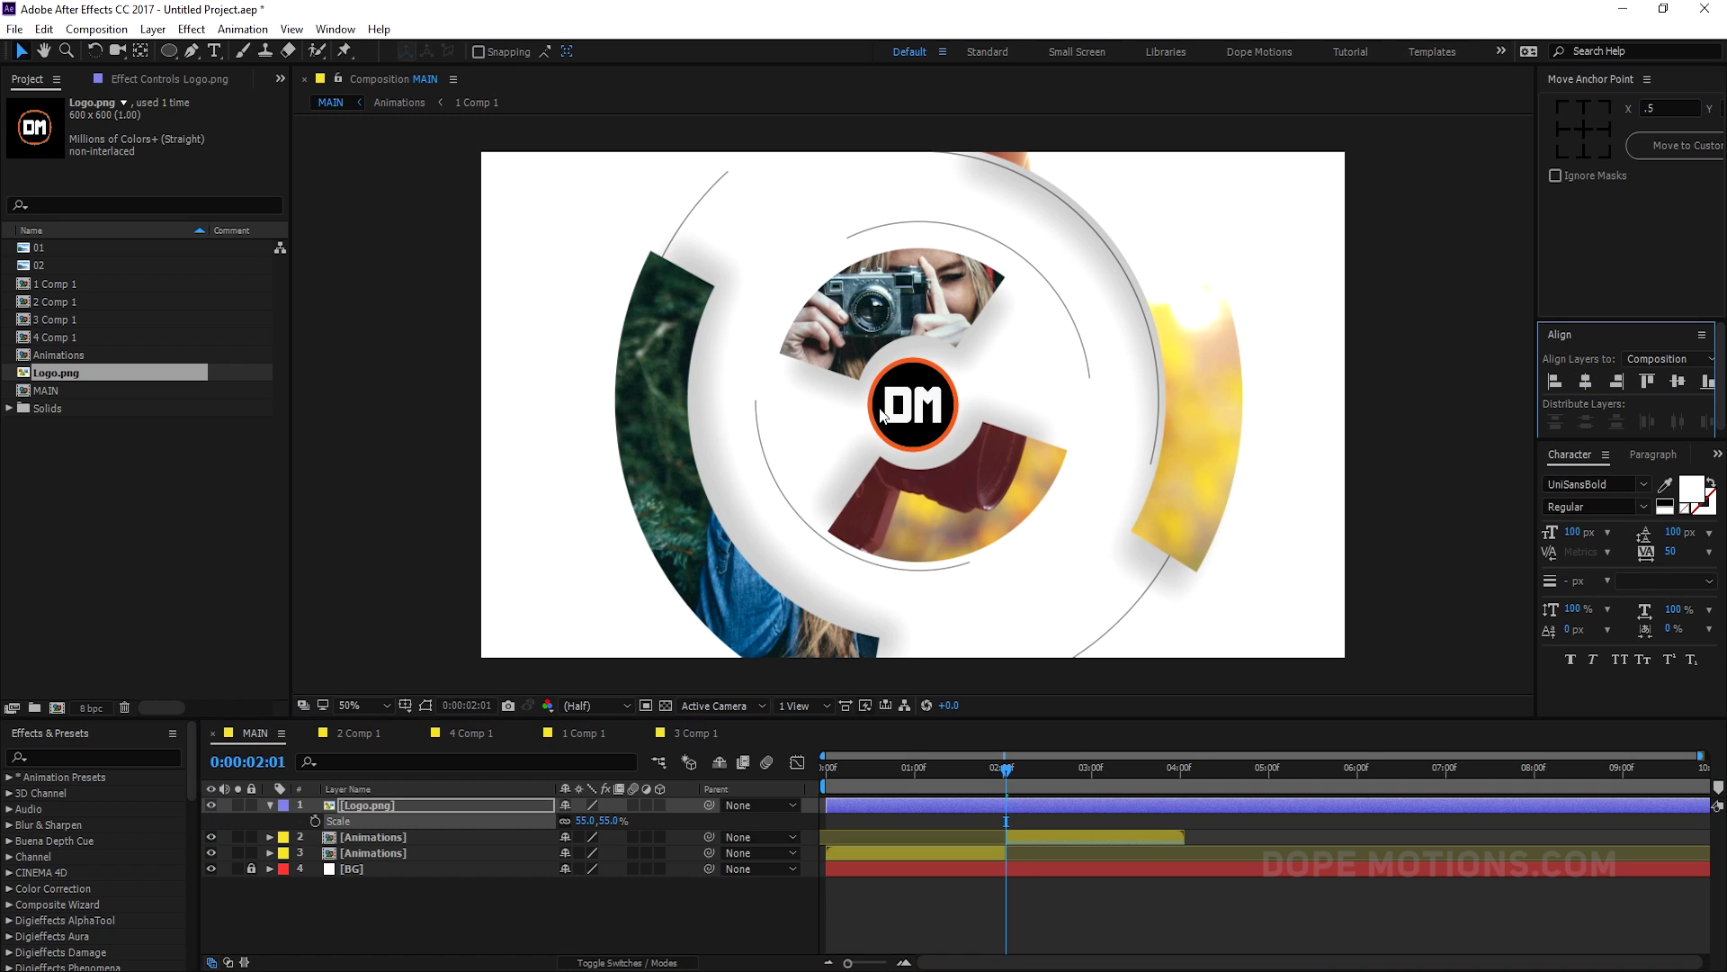
left_click_drag(912, 409, 920, 407)
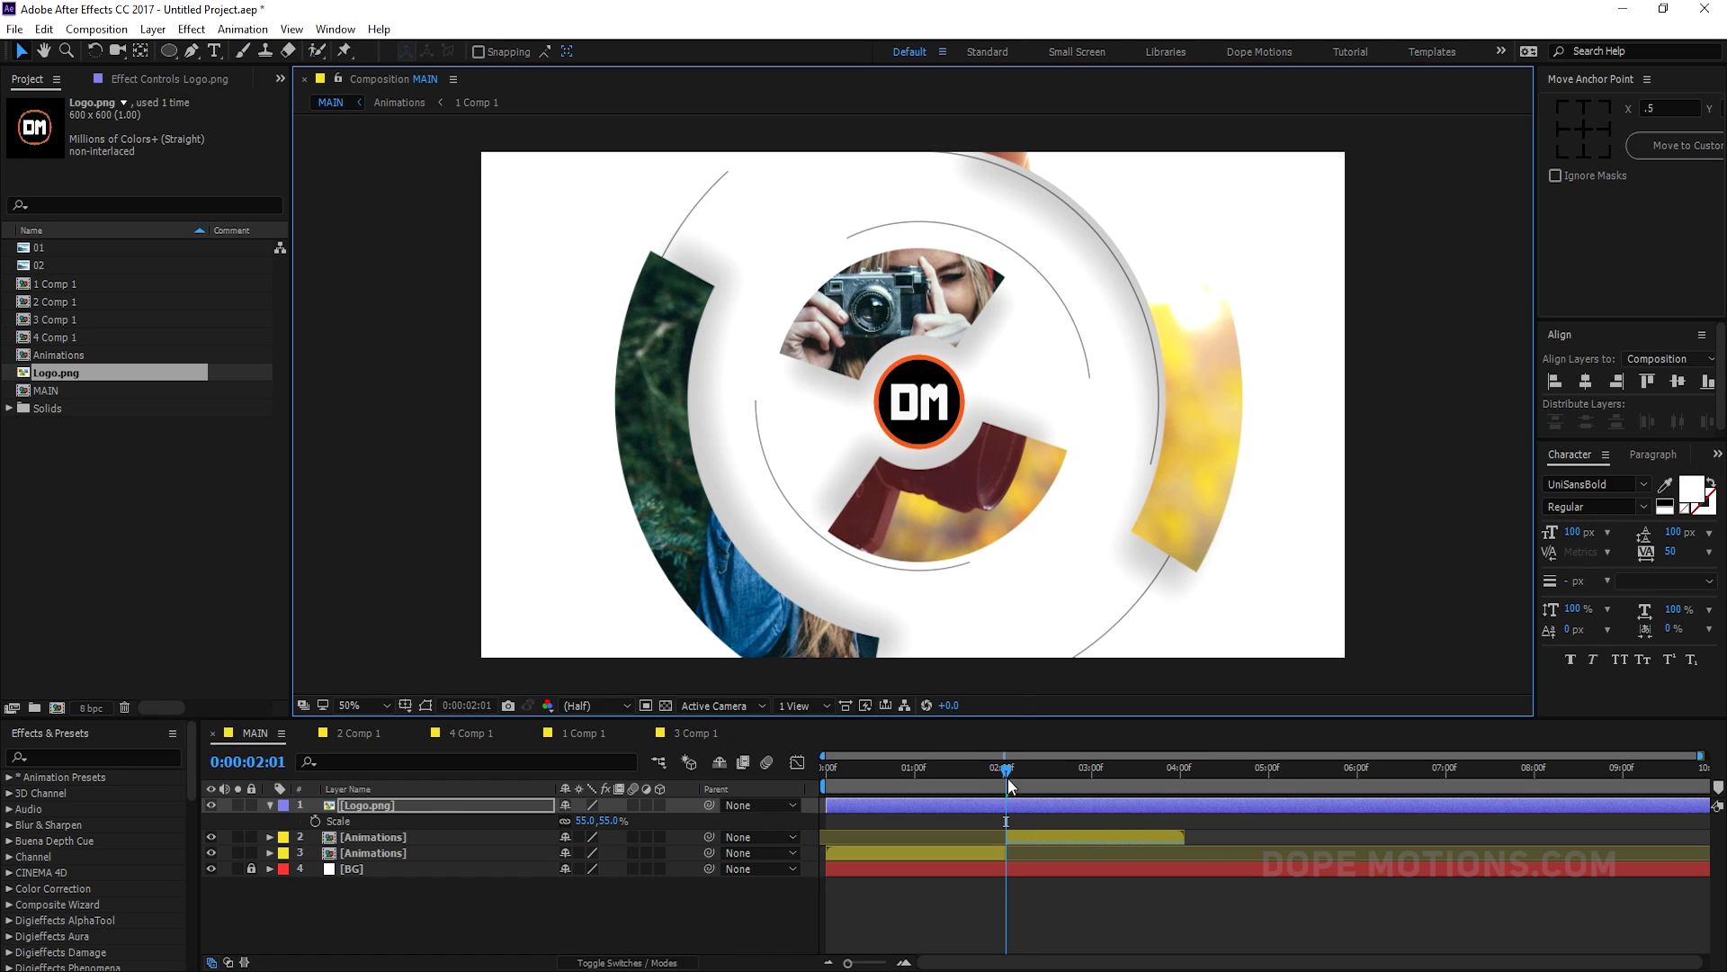
- Keyframe the logo's Scale at 55% at 0:00:03:21 and 0% at 0:00:02:02, and select both keyframes
left_click_drag(1008, 783, 1157, 809)
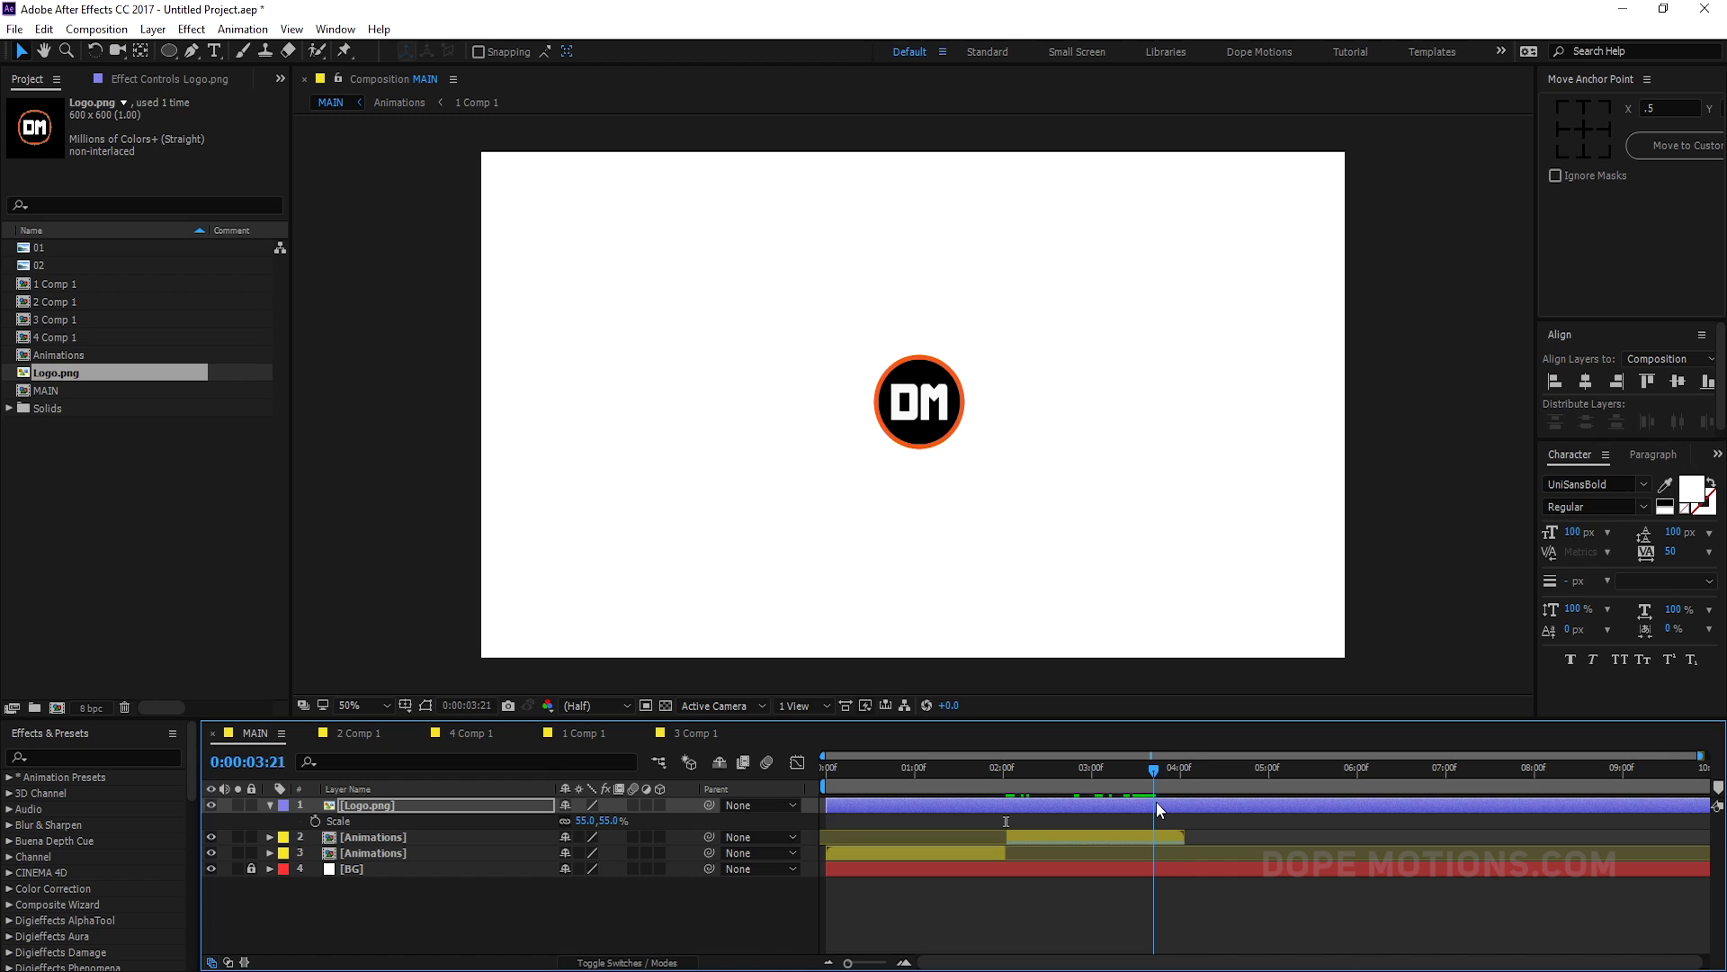
left_click(315, 821)
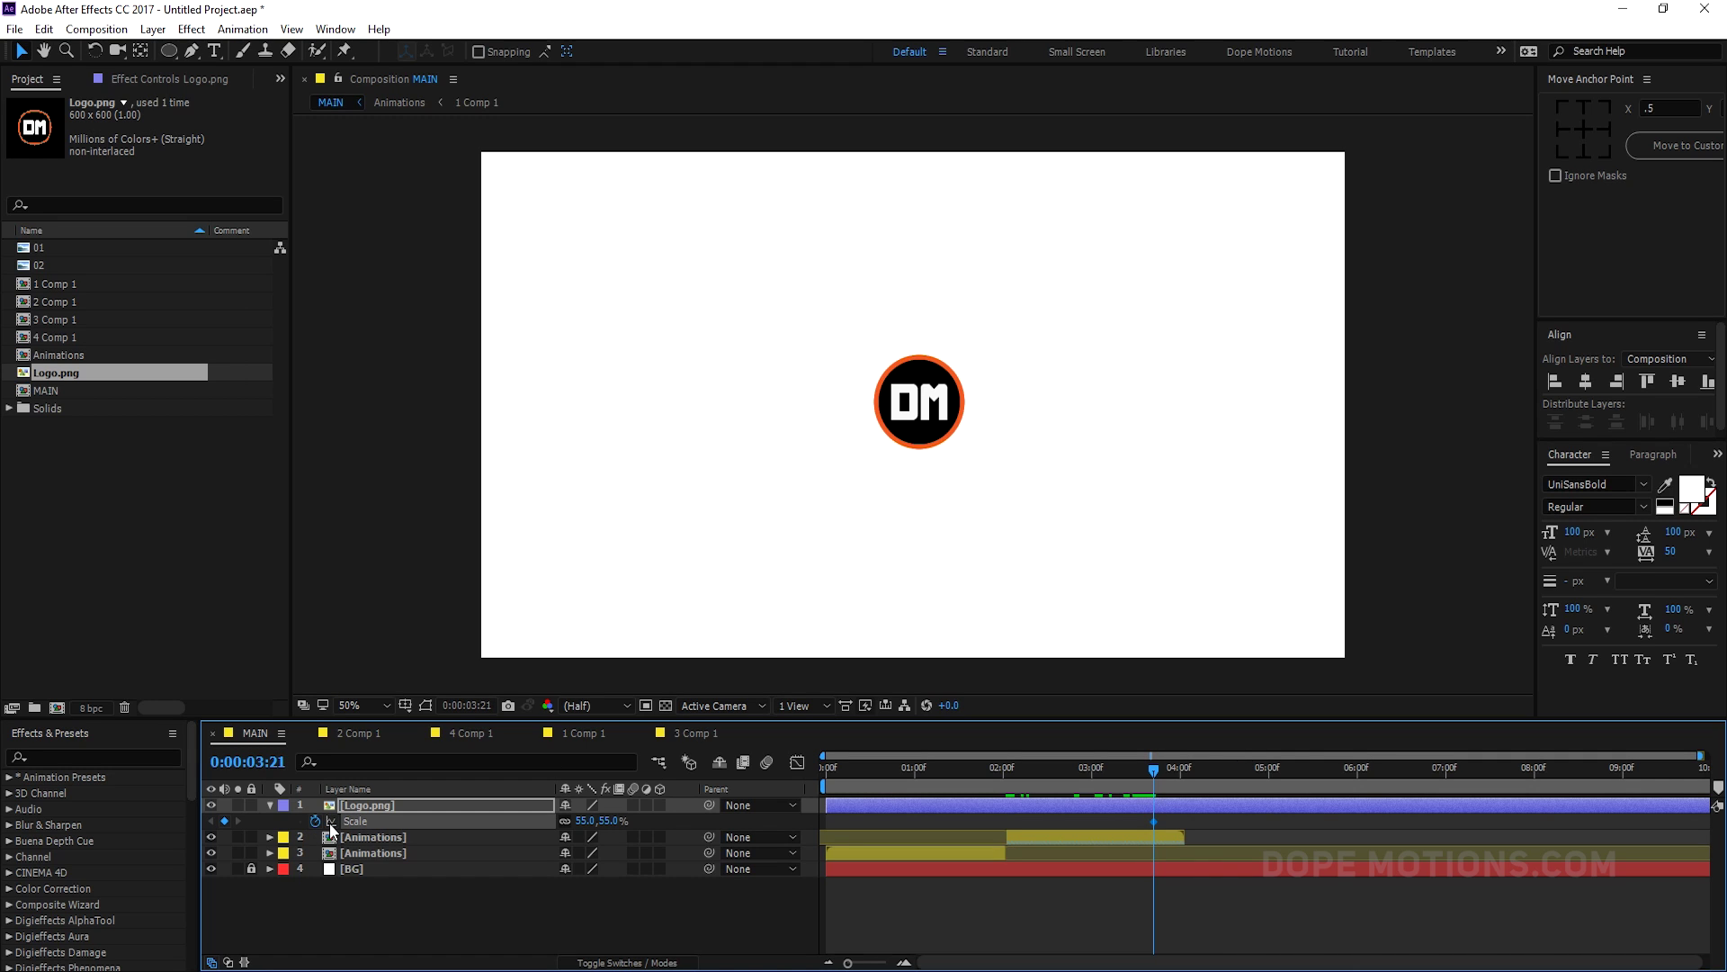
left_click_drag(1065, 767, 1011, 778)
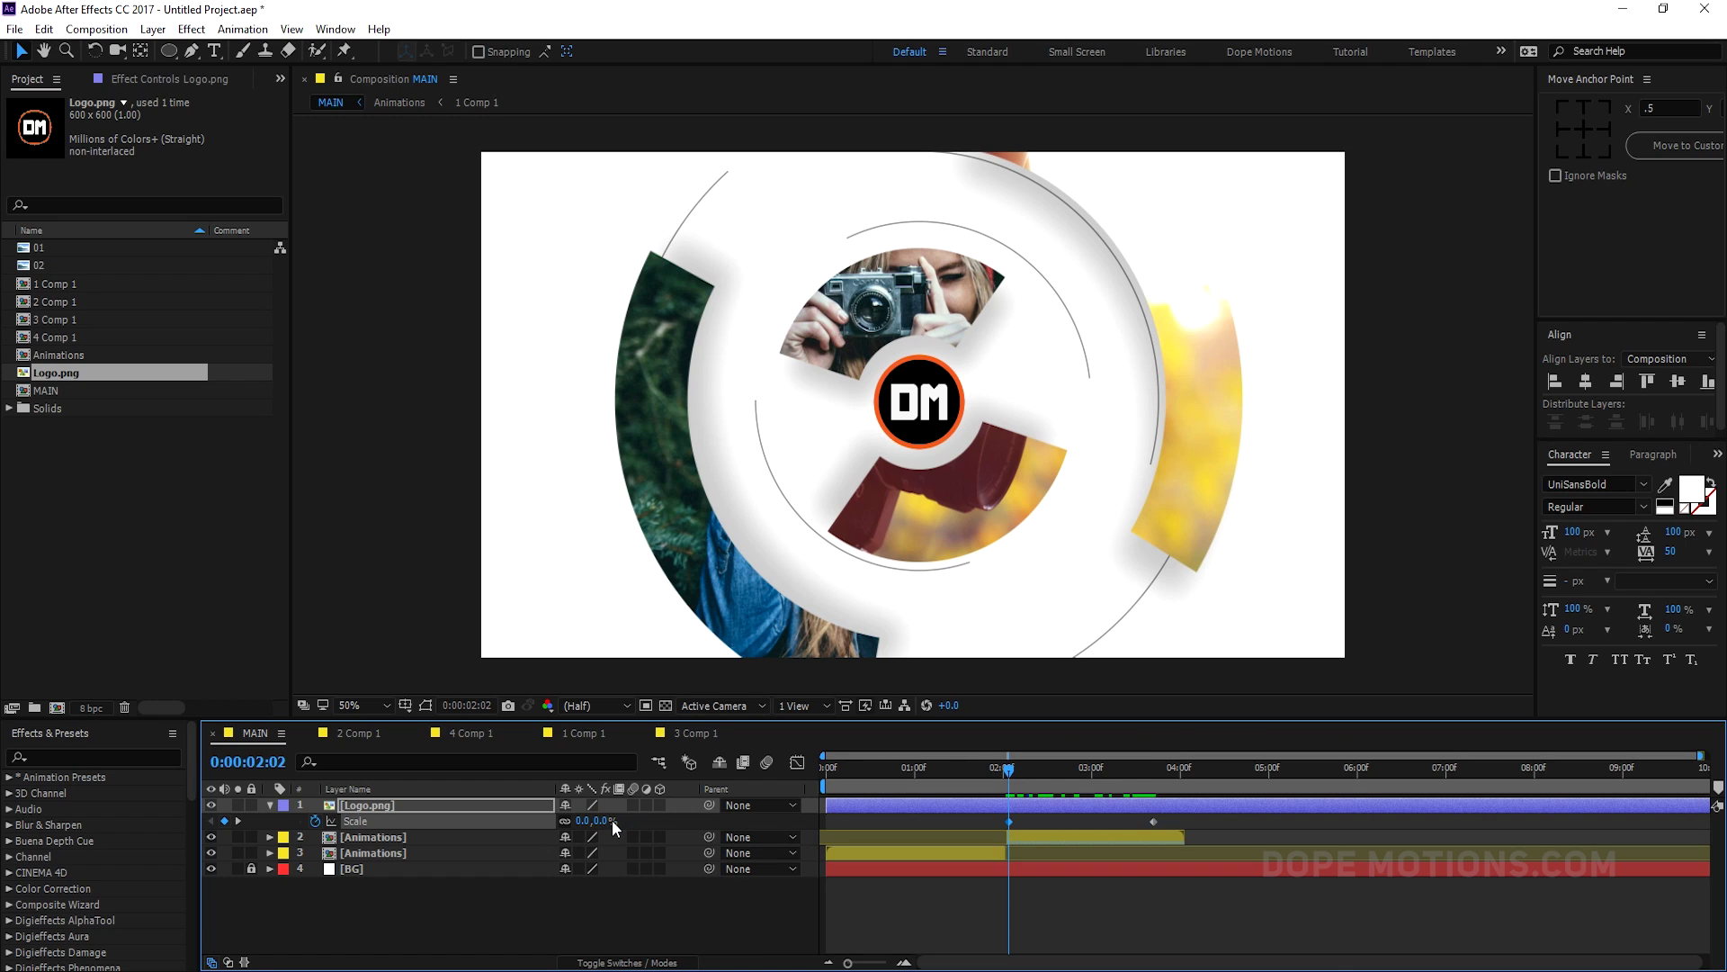
left_click_drag(990, 817, 1184, 832)
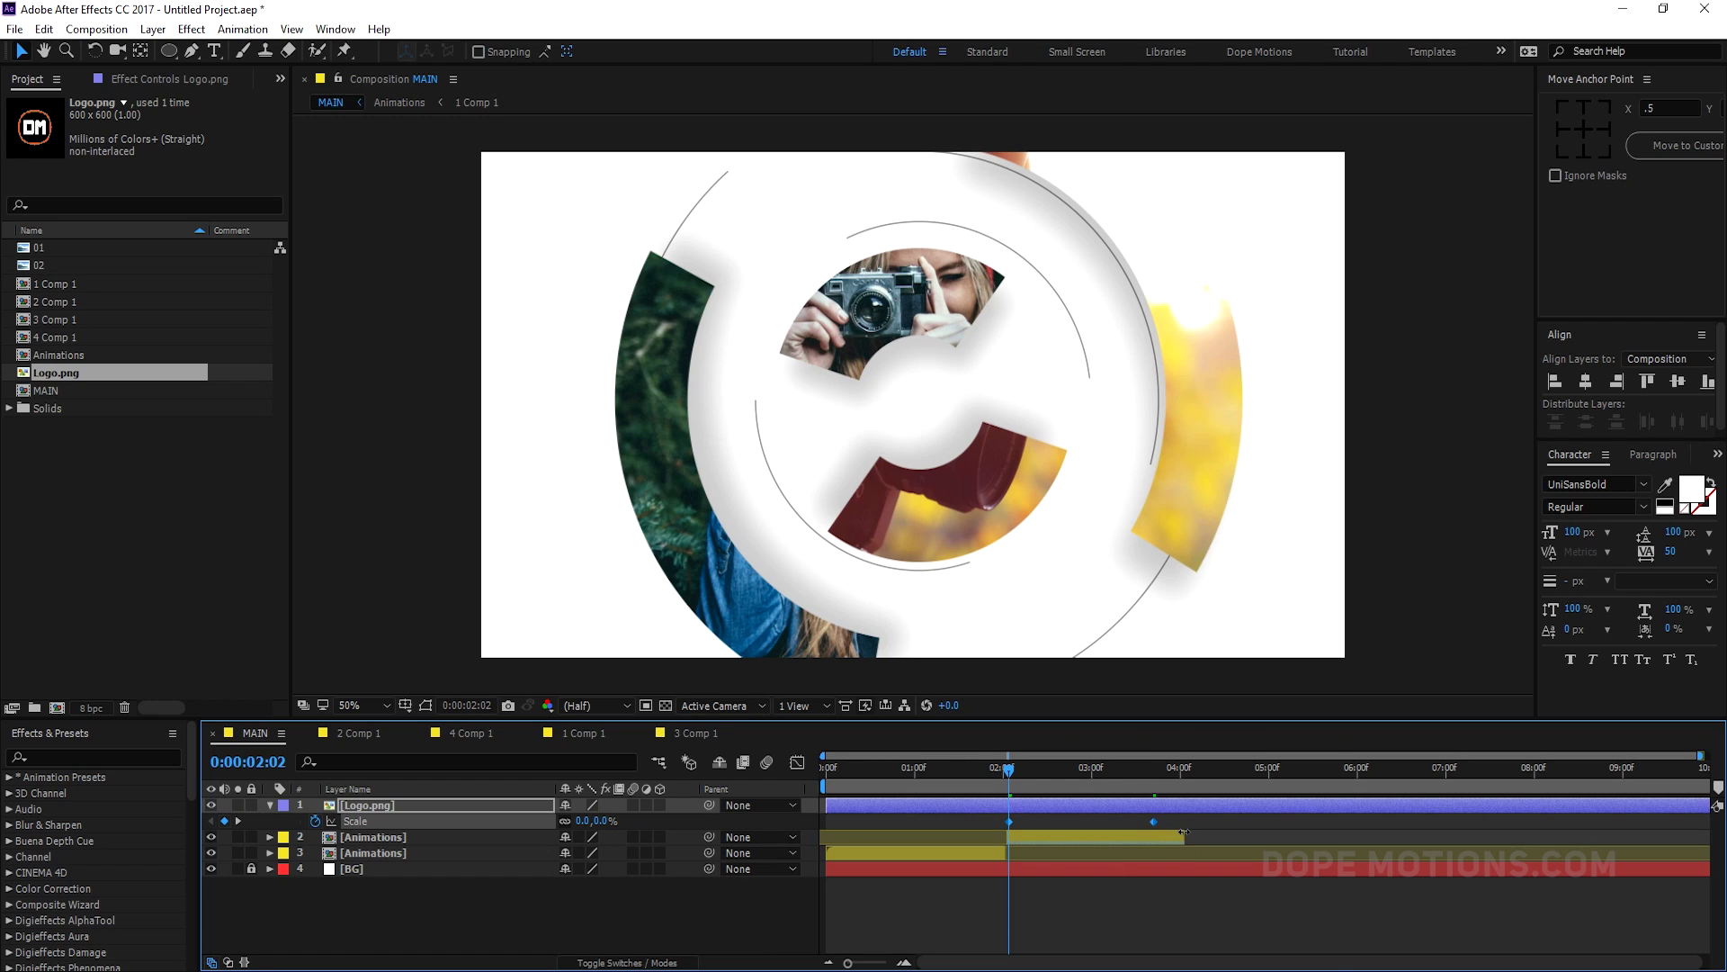
- Lengthen the influence handles of the logo's Scale keyframes in the speed graph for one sharp peak, and preview the reveal
left_click(797, 763)
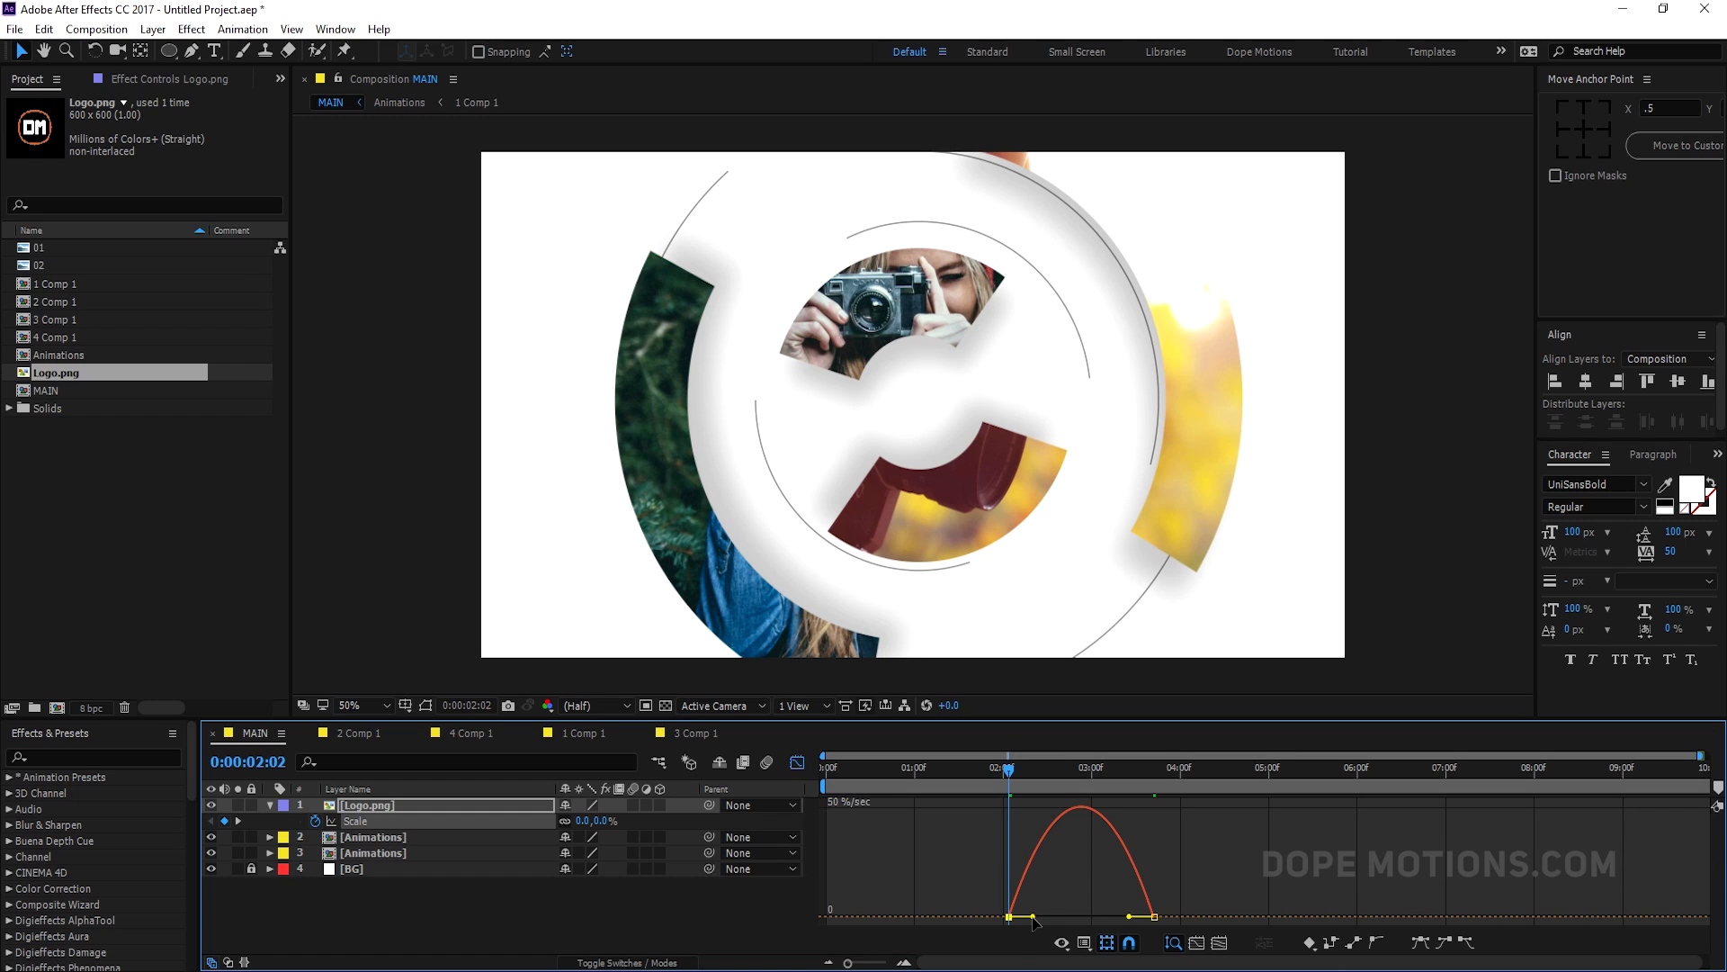
left_click_drag(1033, 915, 1110, 916)
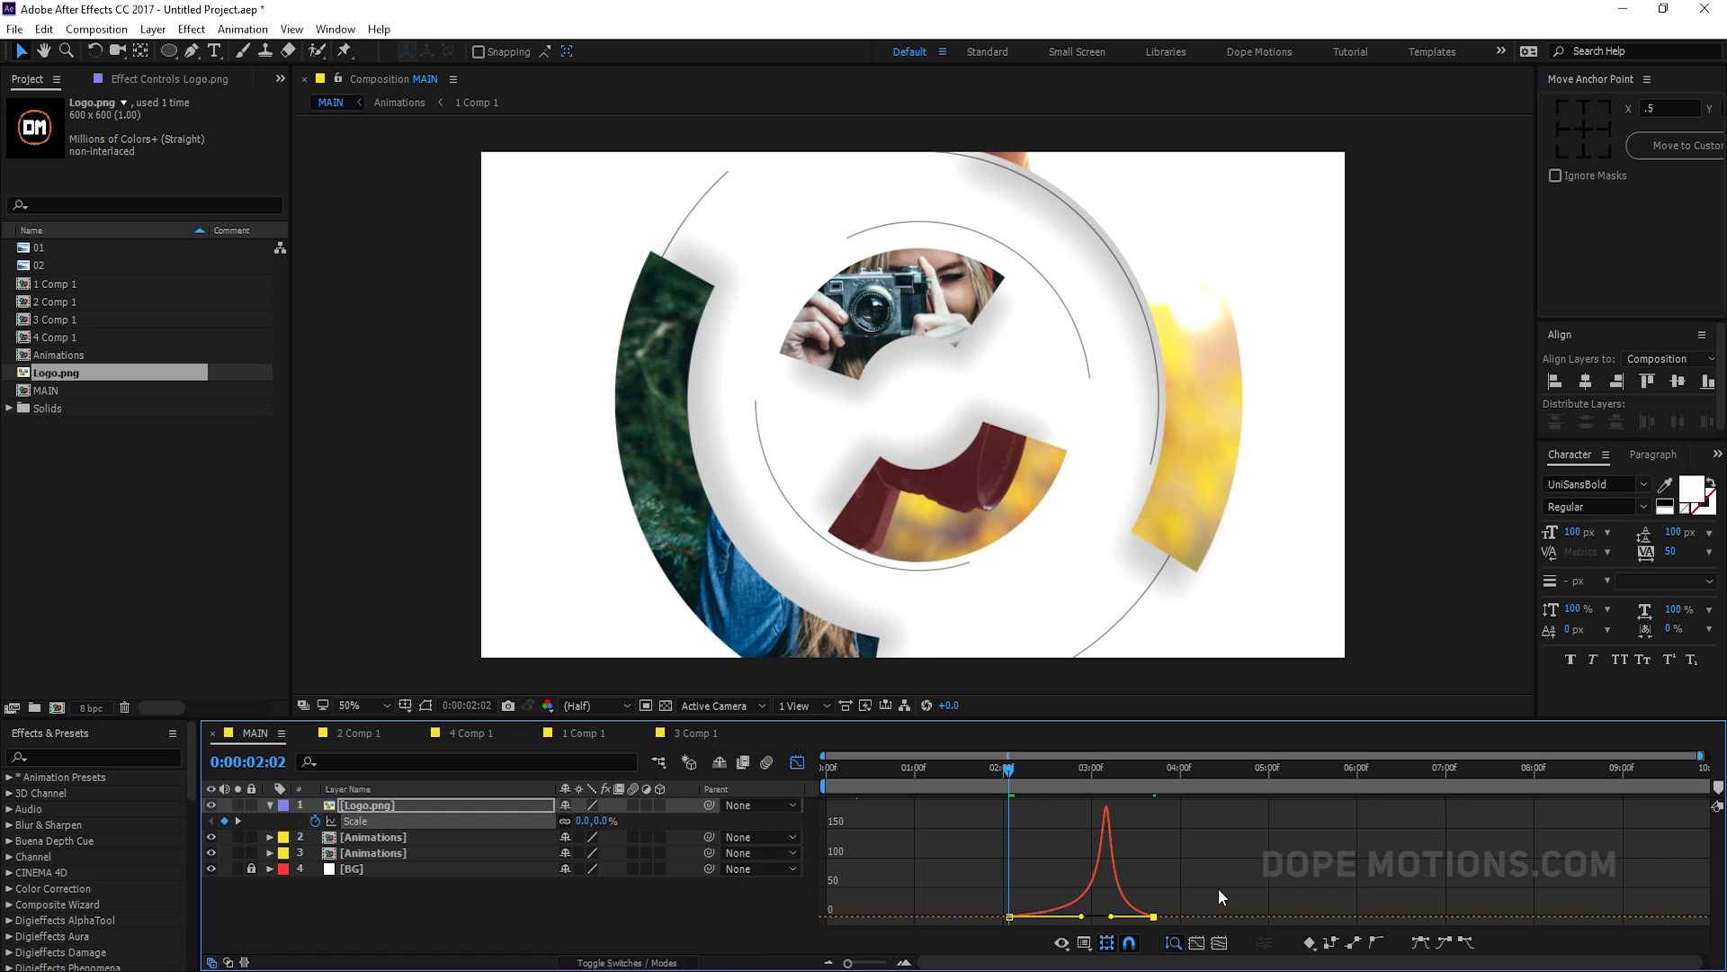
key("space")
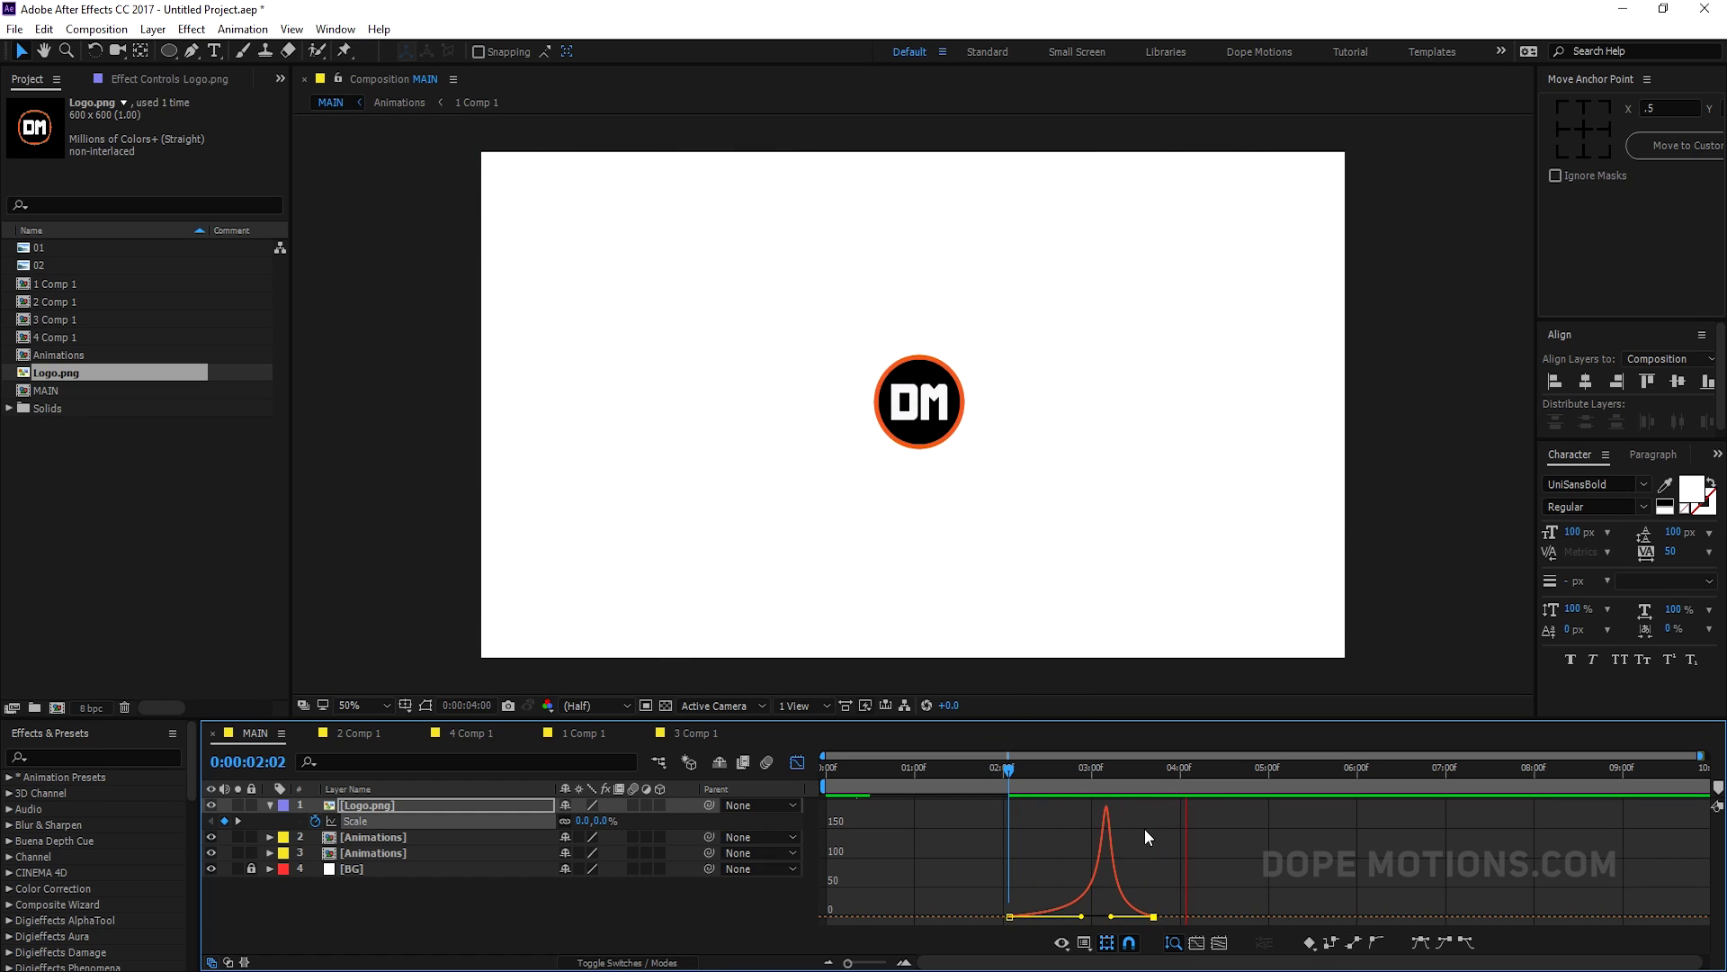
left_click(796, 763)
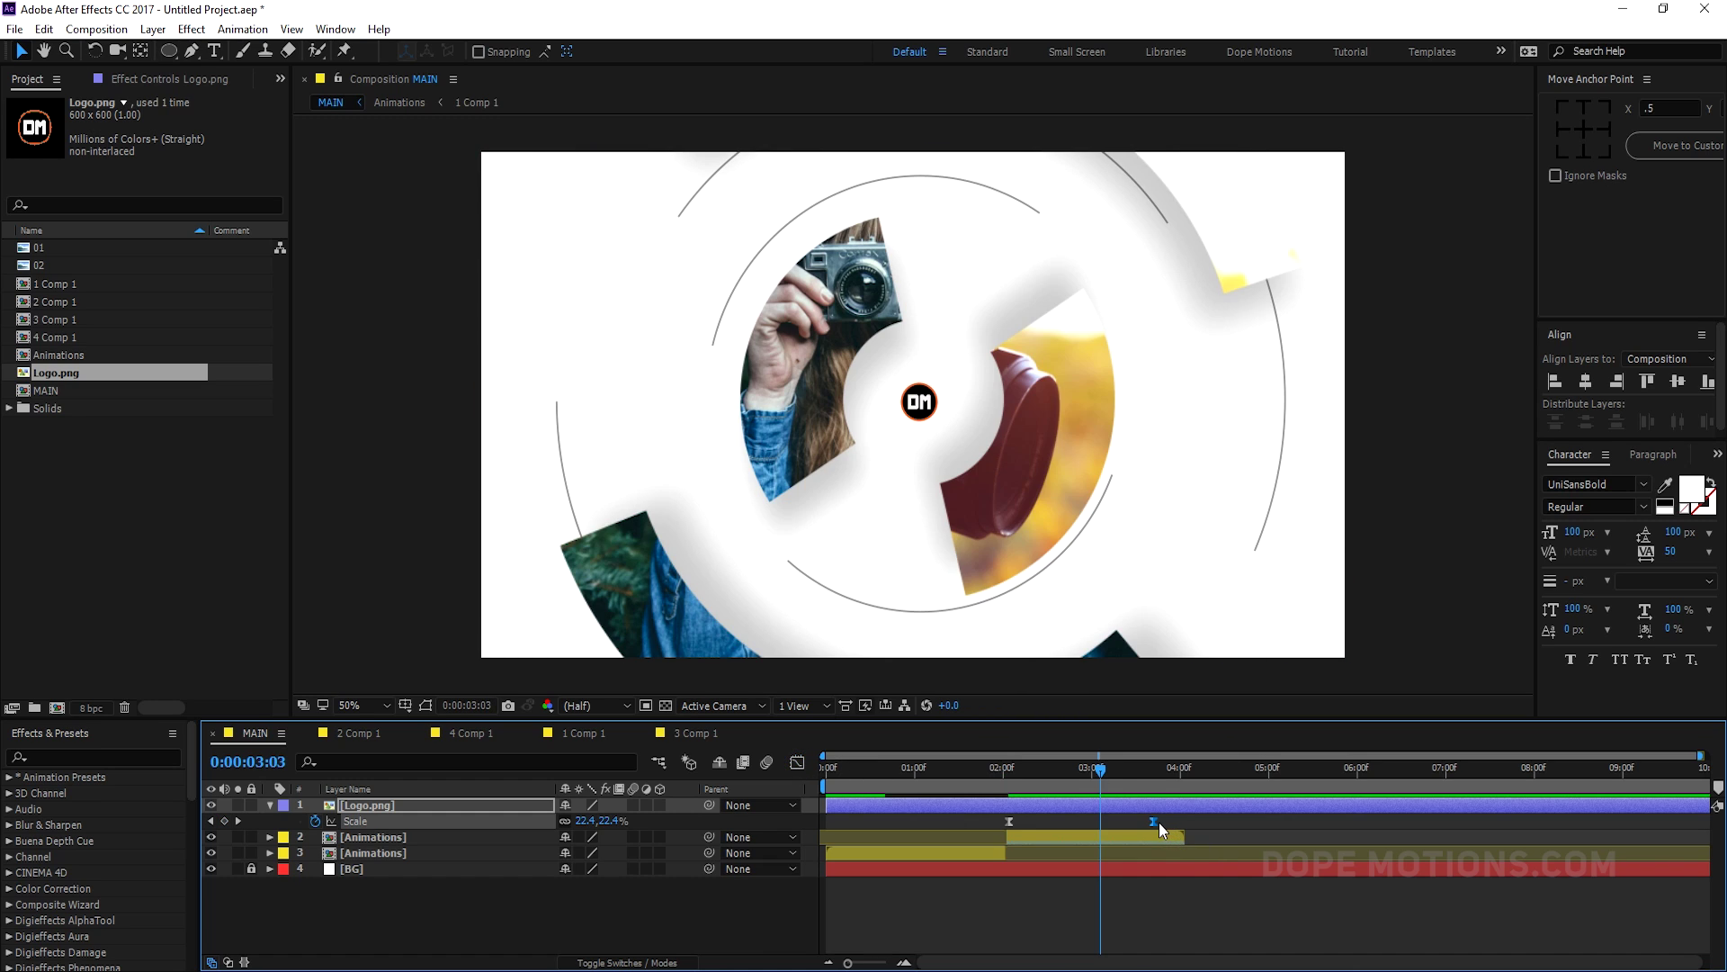
- Move the logo's final Scale keyframe to about 0:00:04:00, and preview the longer reveal from 0:00:01:27
left_click_drag(1155, 821, 1180, 822)
key("space")
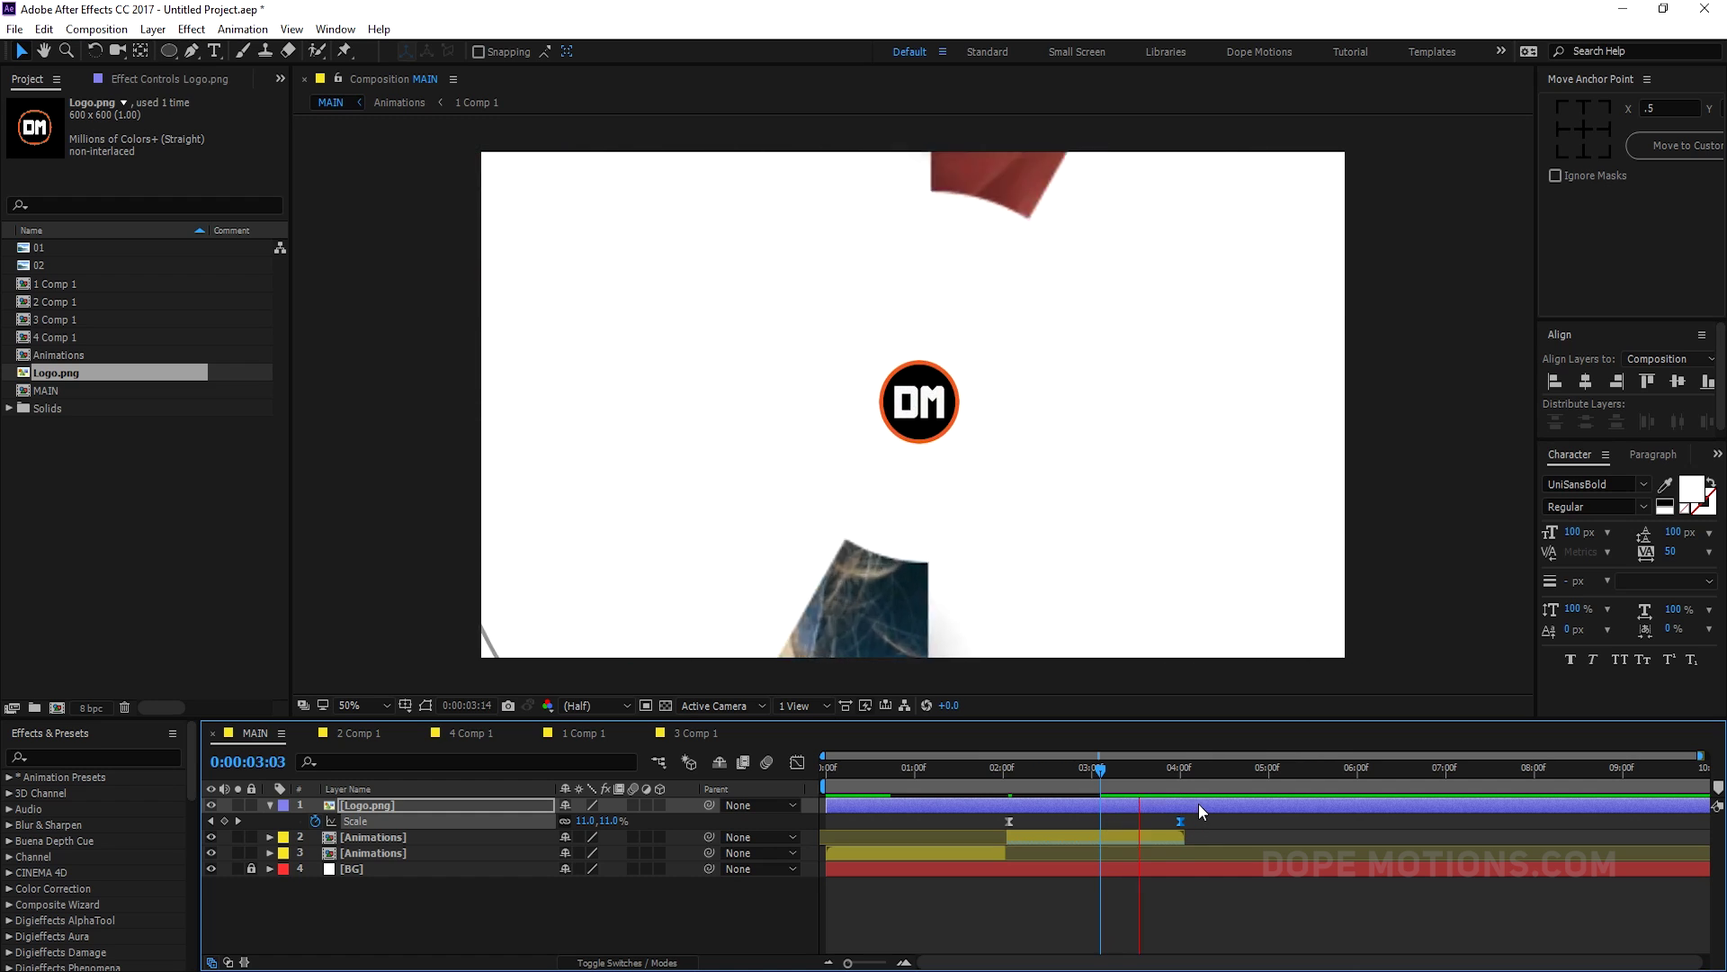
left_click(995, 773)
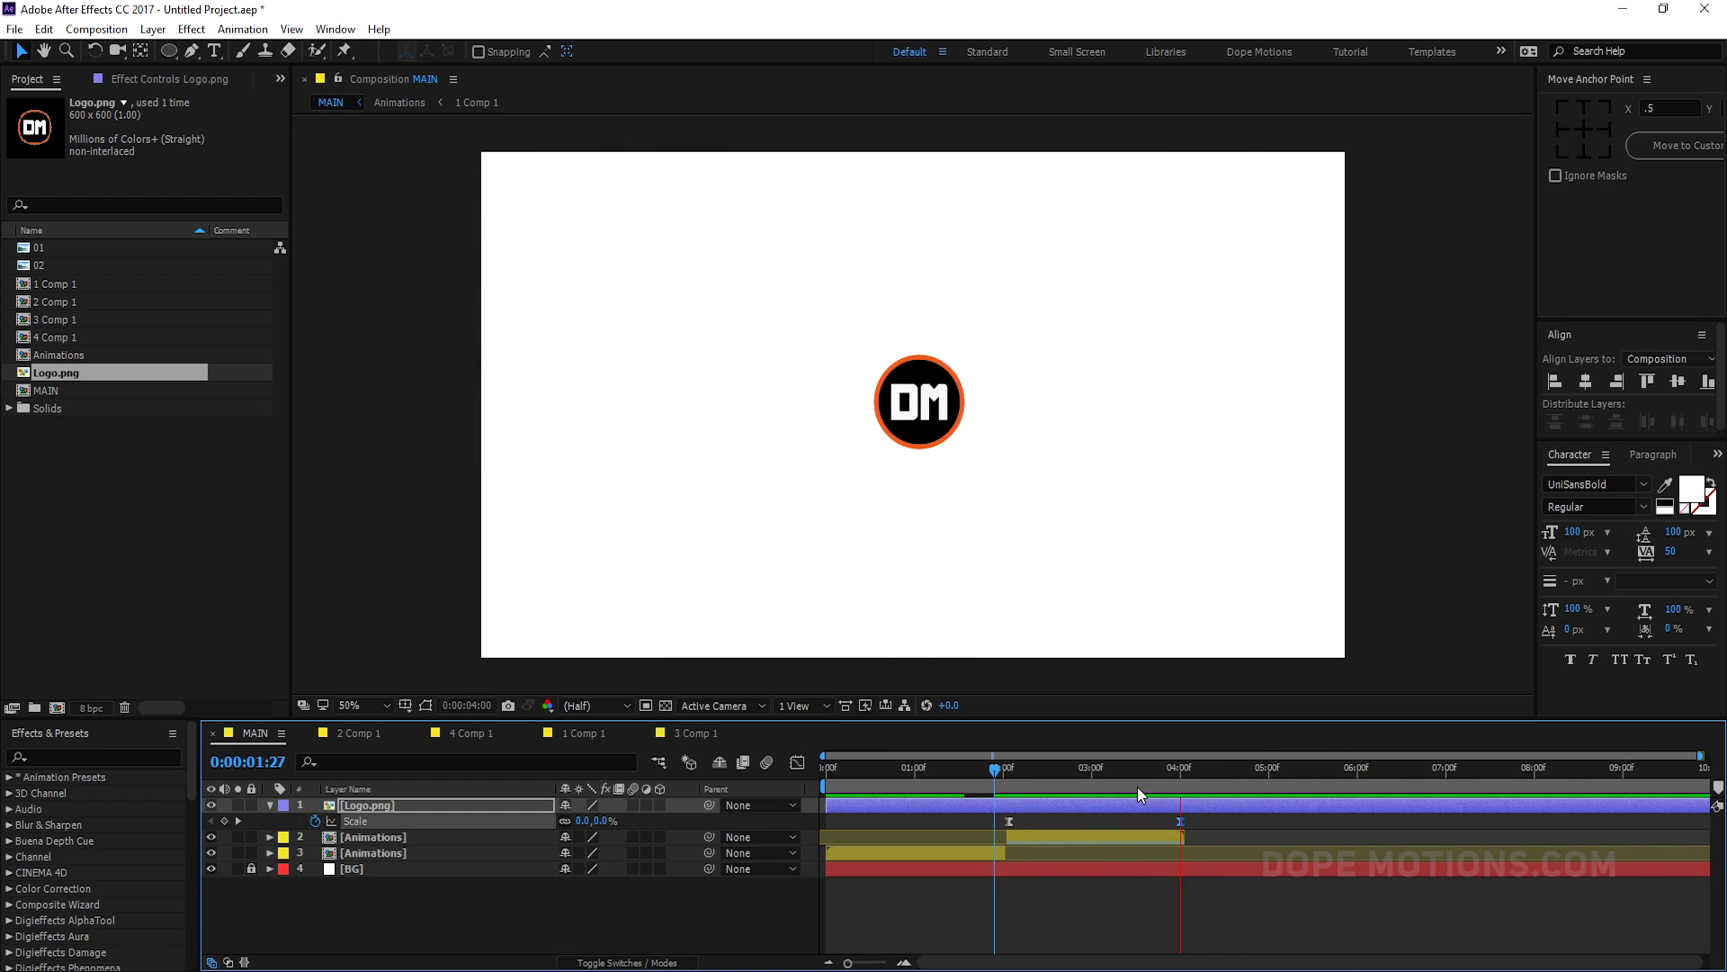
- Reshape the speed graph of both logo Scale keyframes so growth builds slowly and peaks late, just before 0:00:04:00, and preview it
left_click_drag(1001, 812, 1234, 838)
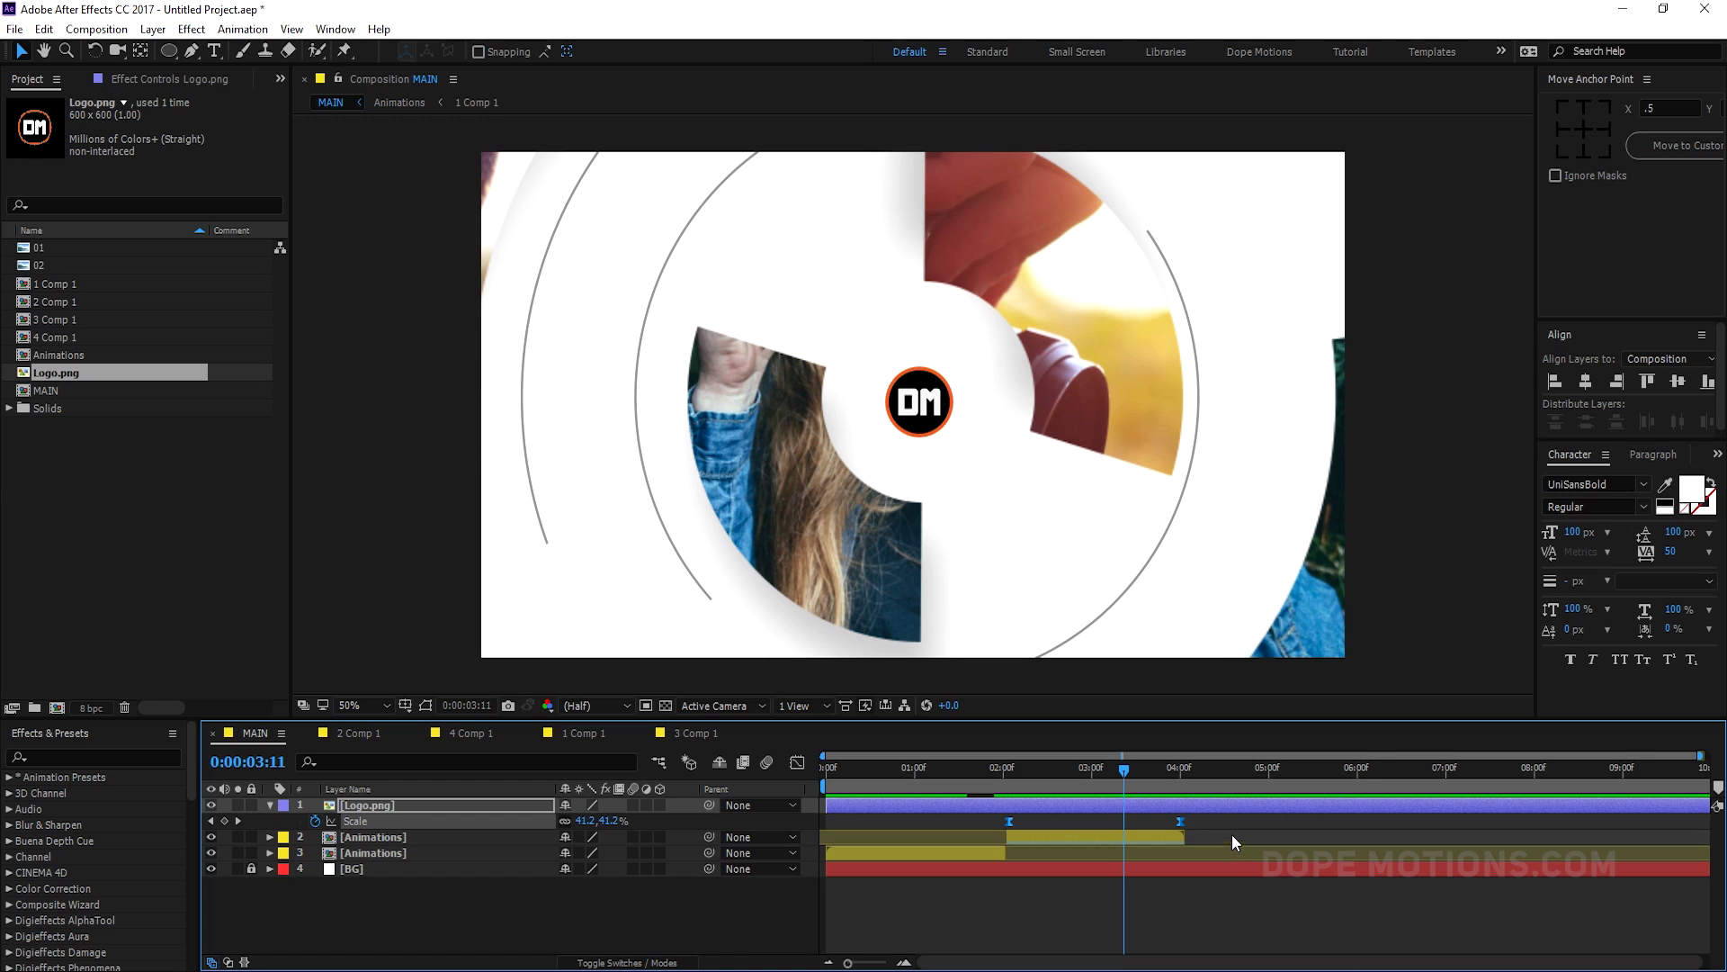
left_click(797, 762)
left_click_drag(1210, 910, 1095, 917)
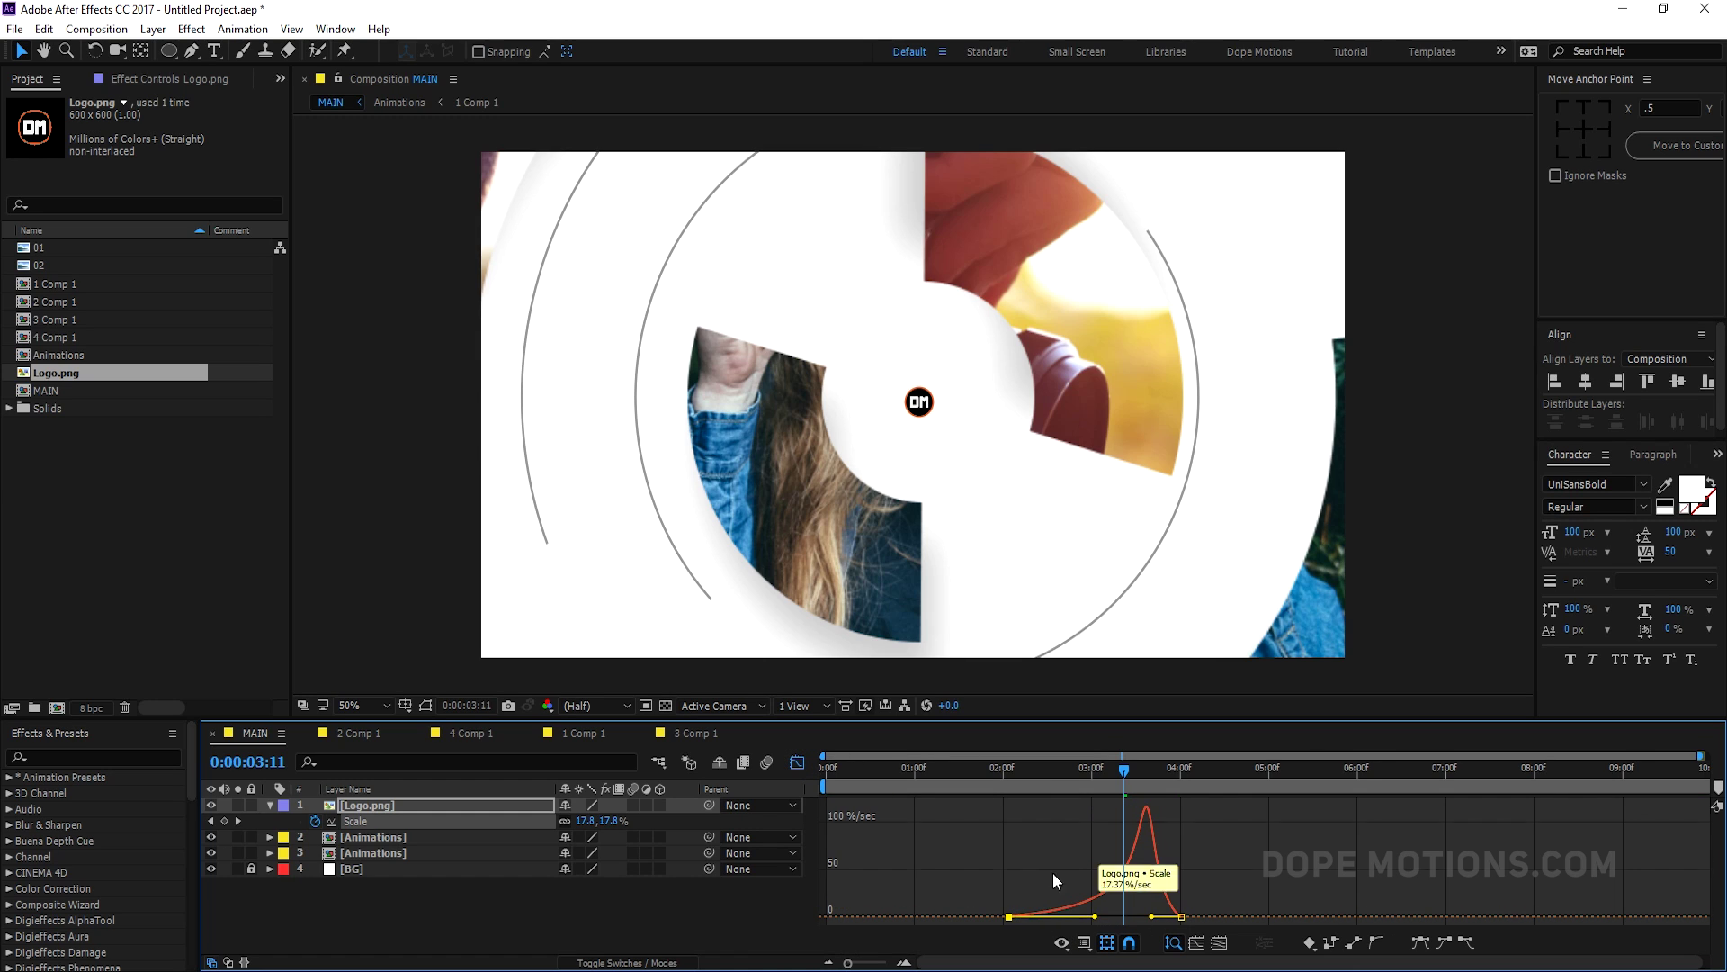
left_click(1002, 771)
key("space")
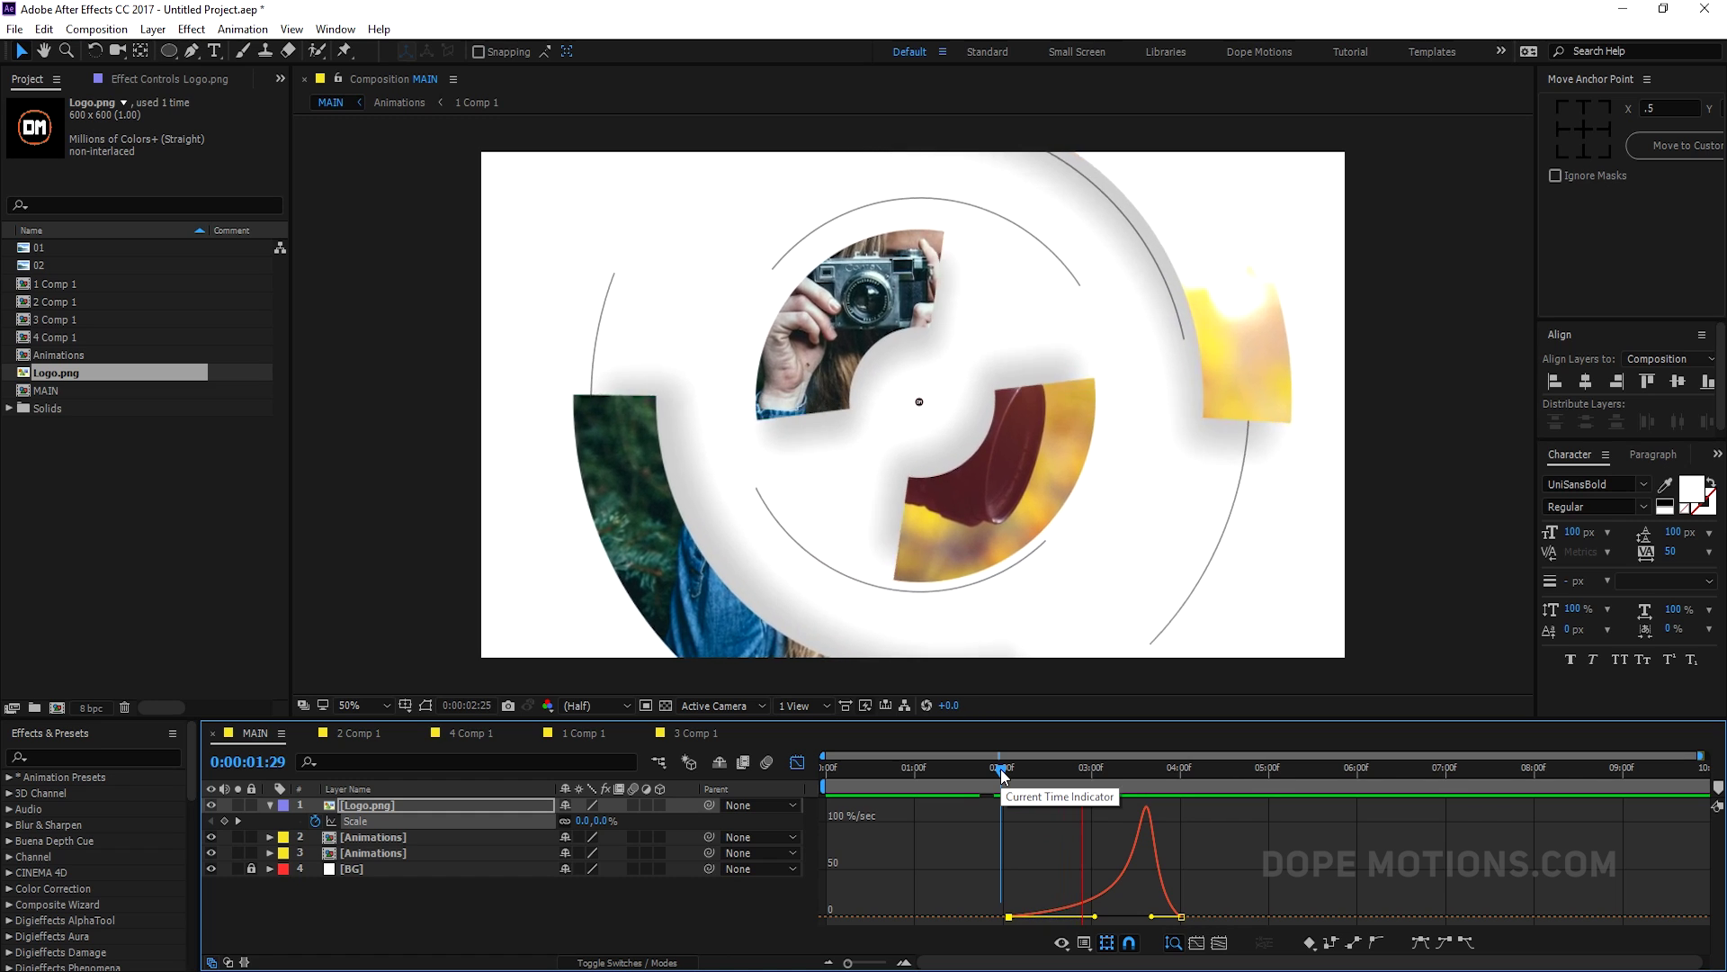
left_click(996, 770)
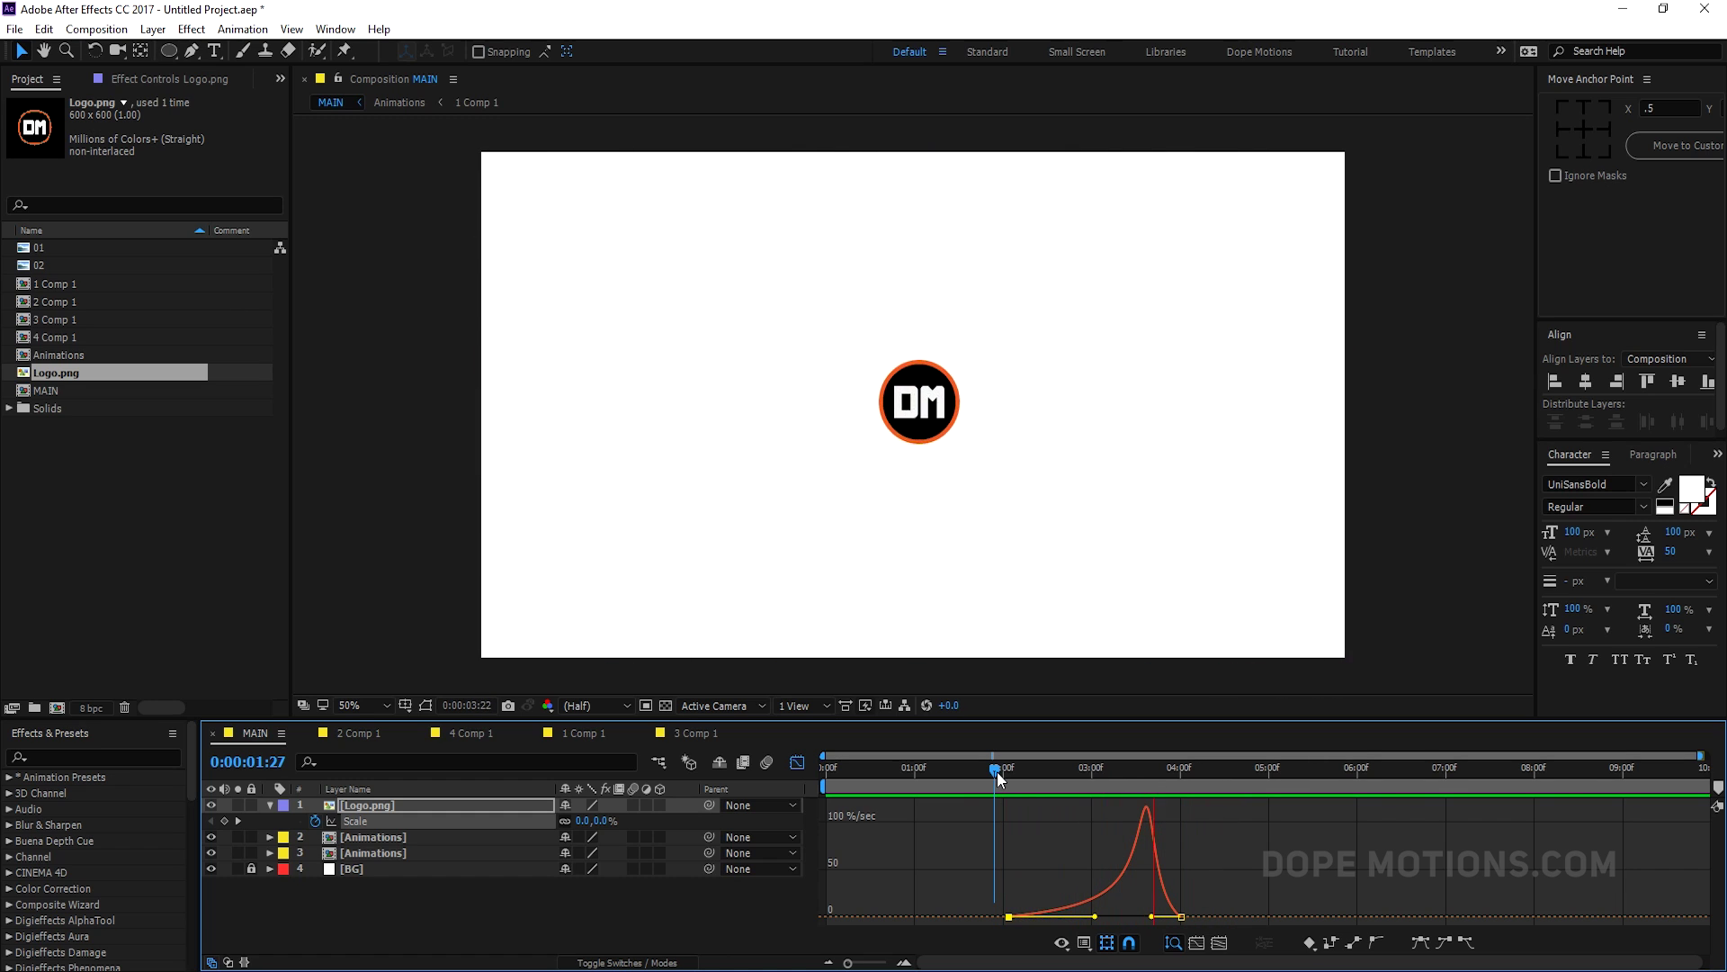
- Check the layers inside the Animations composition, and enable motion blur for MAIN and its Logo.png and Animations layers
left_click(269, 805)
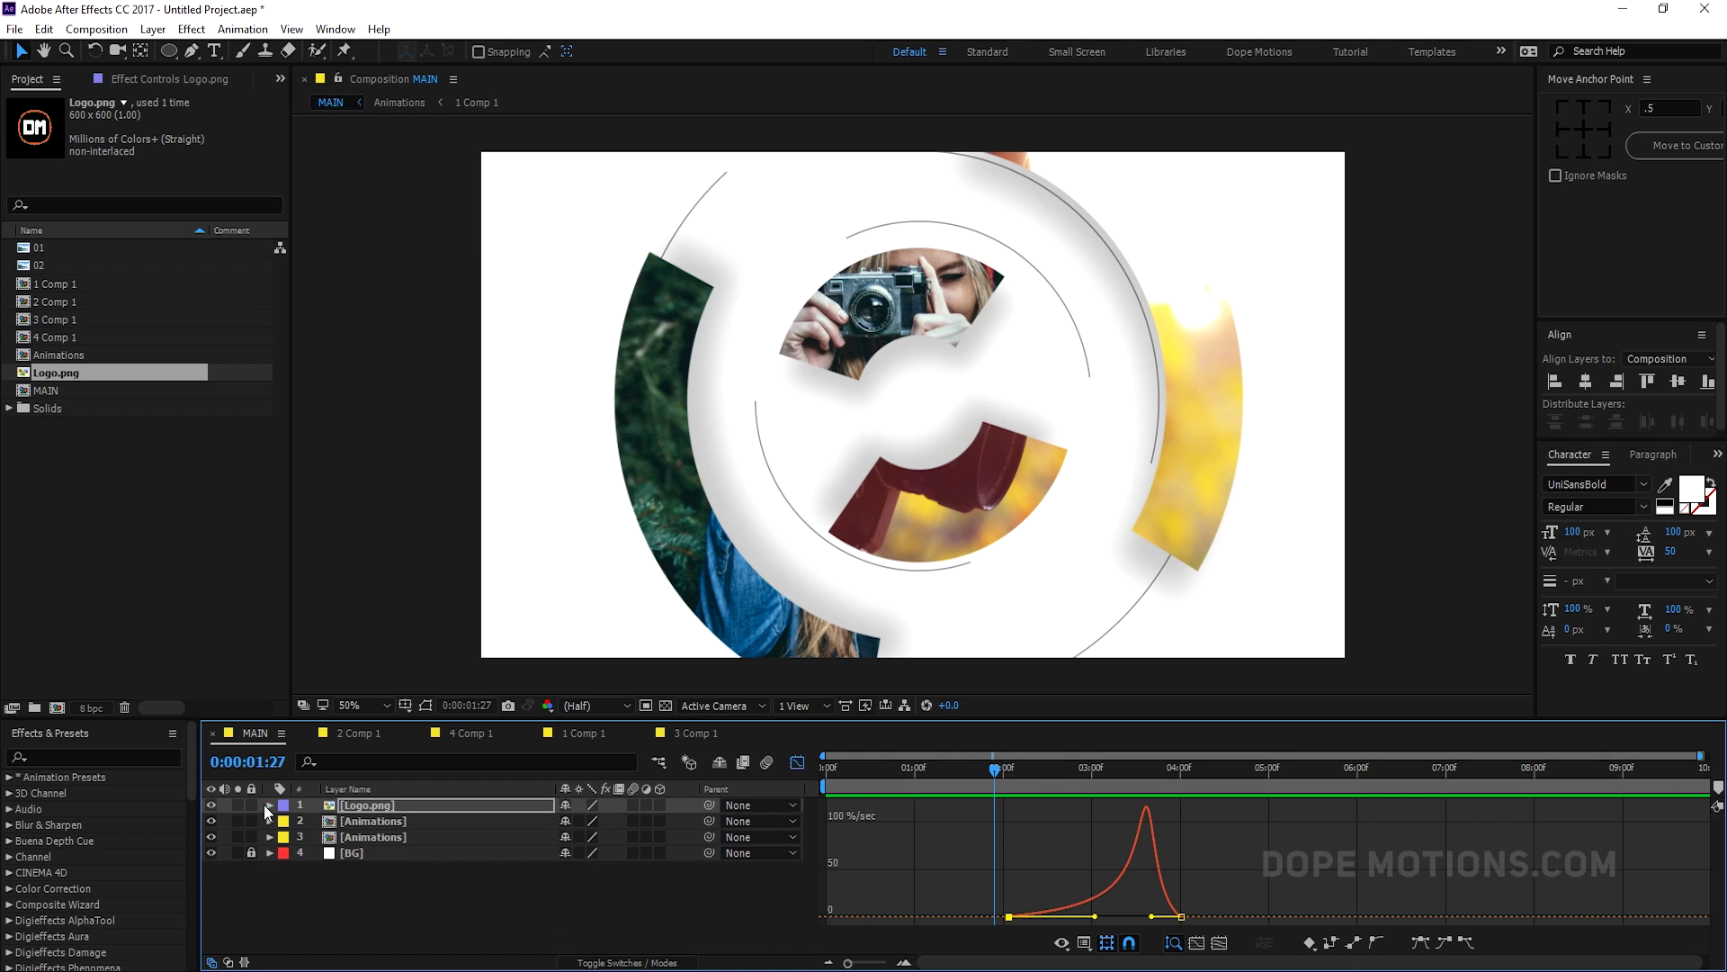
double_click(348, 820)
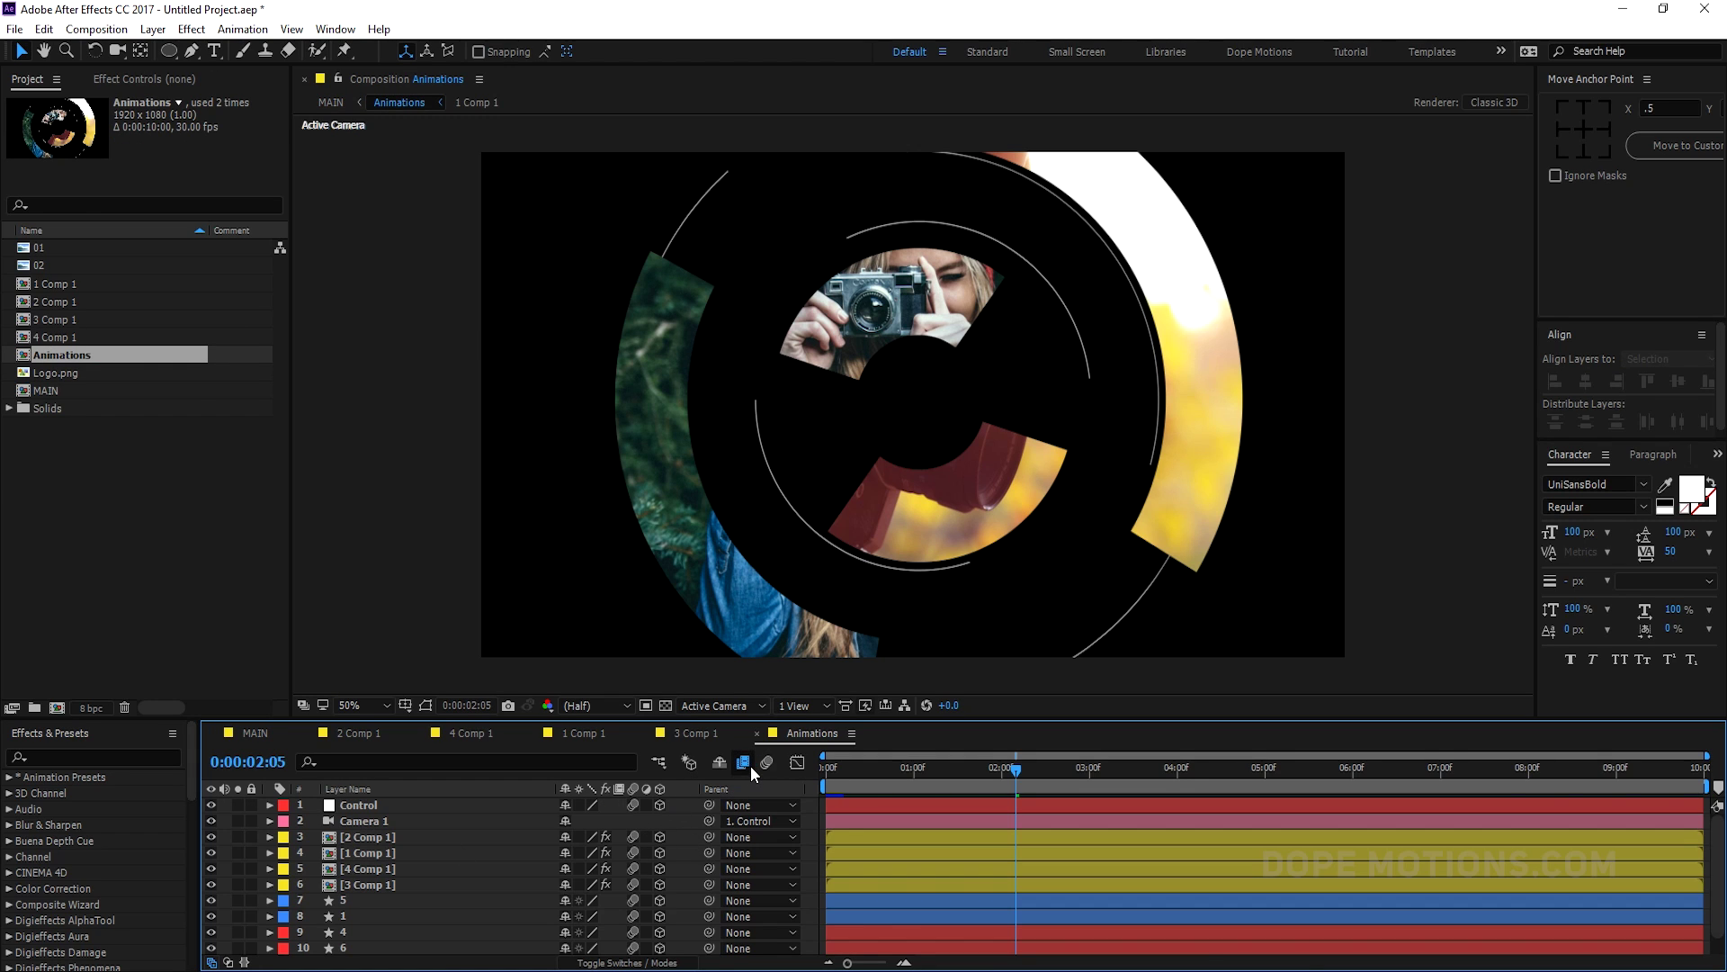
left_click(275, 730)
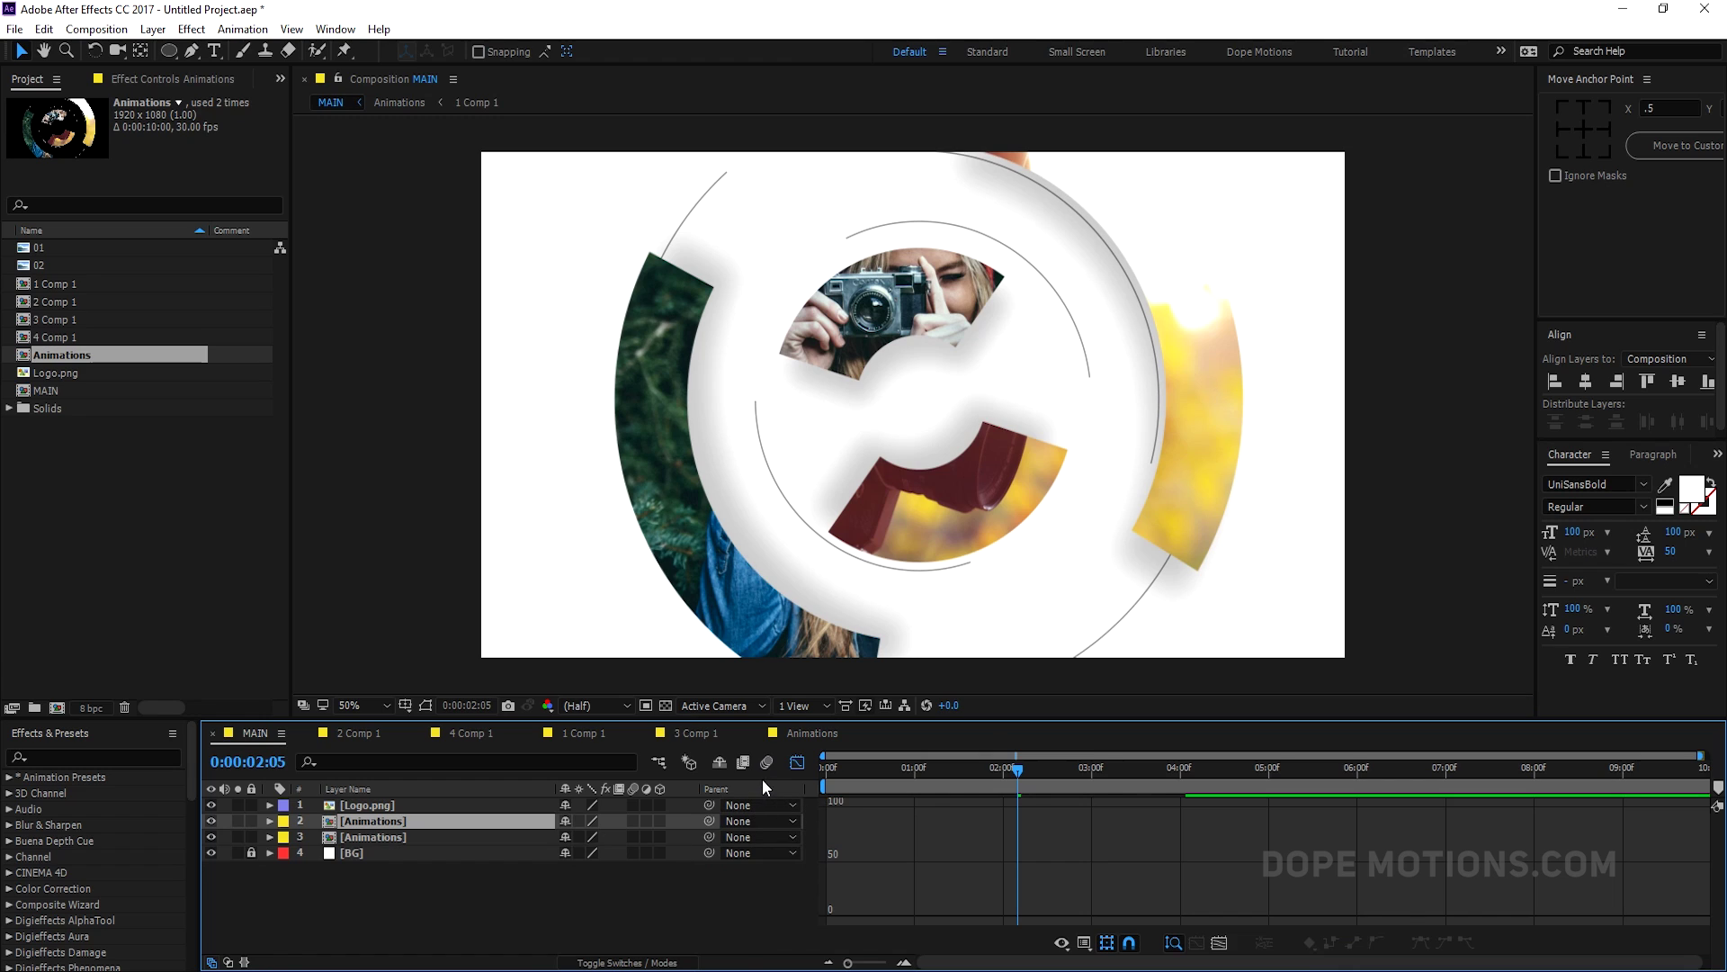
left_click(796, 764)
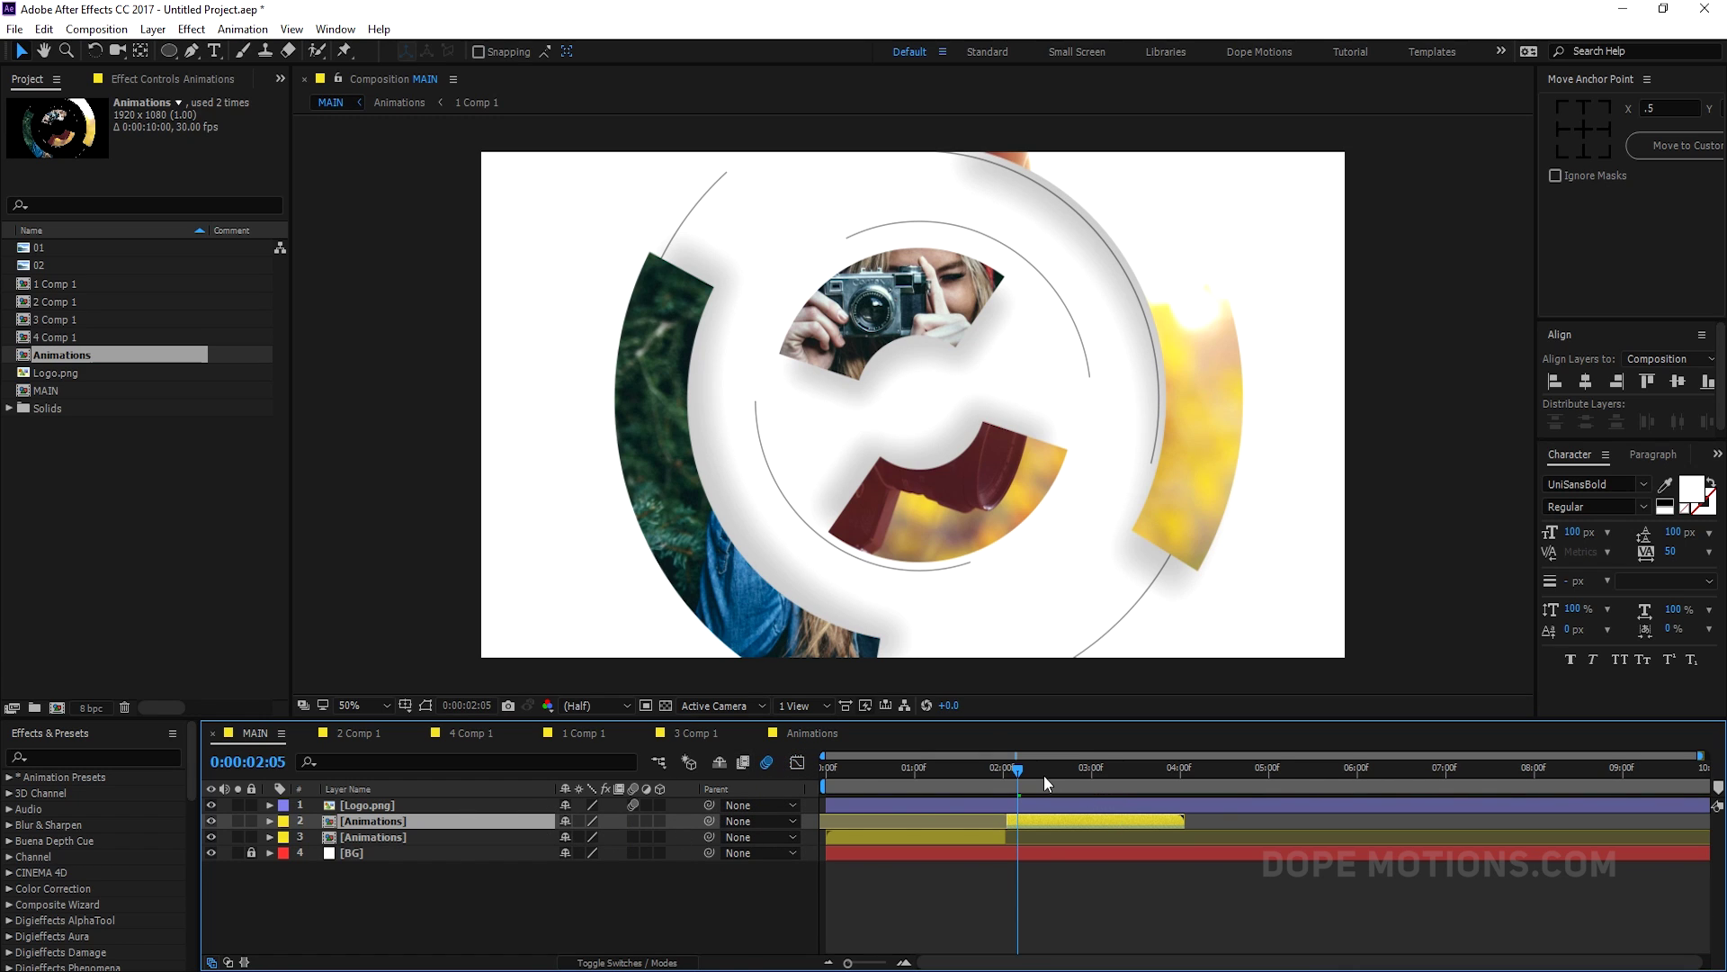
left_click_drag(1044, 776, 1064, 774)
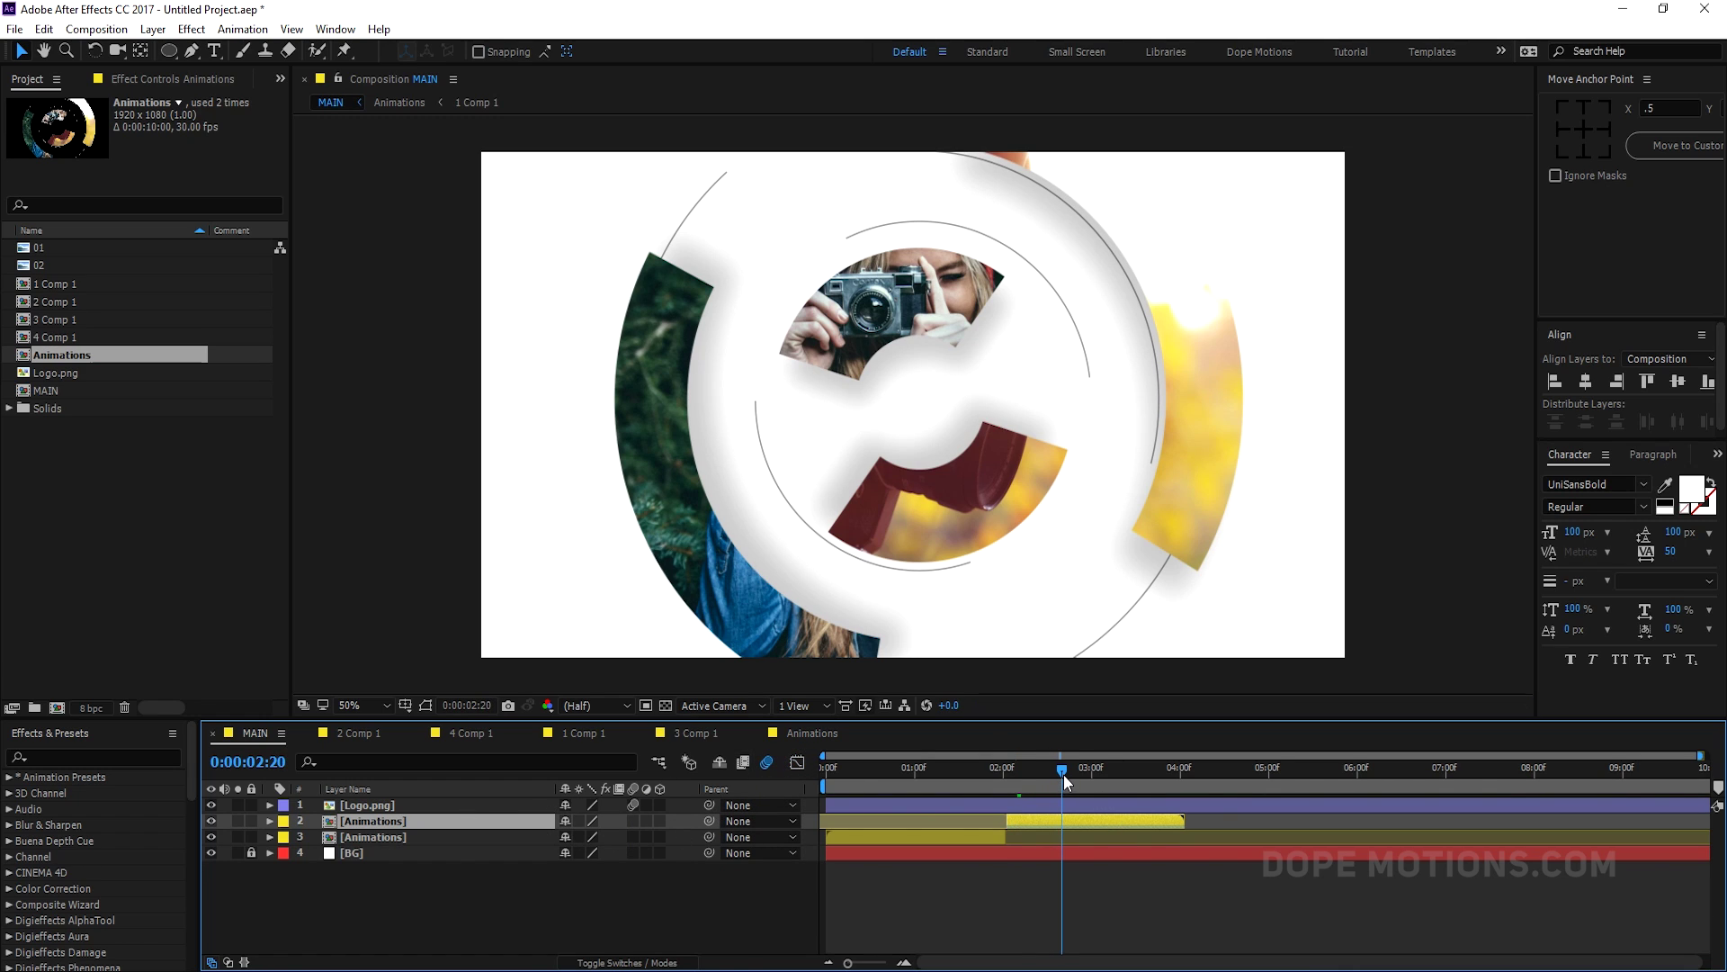
left_click(633, 836)
- Preview the motion-blurred opener from 0:00:00:00, end the work area at 0:00:04:01 and play it again
left_click(916, 767)
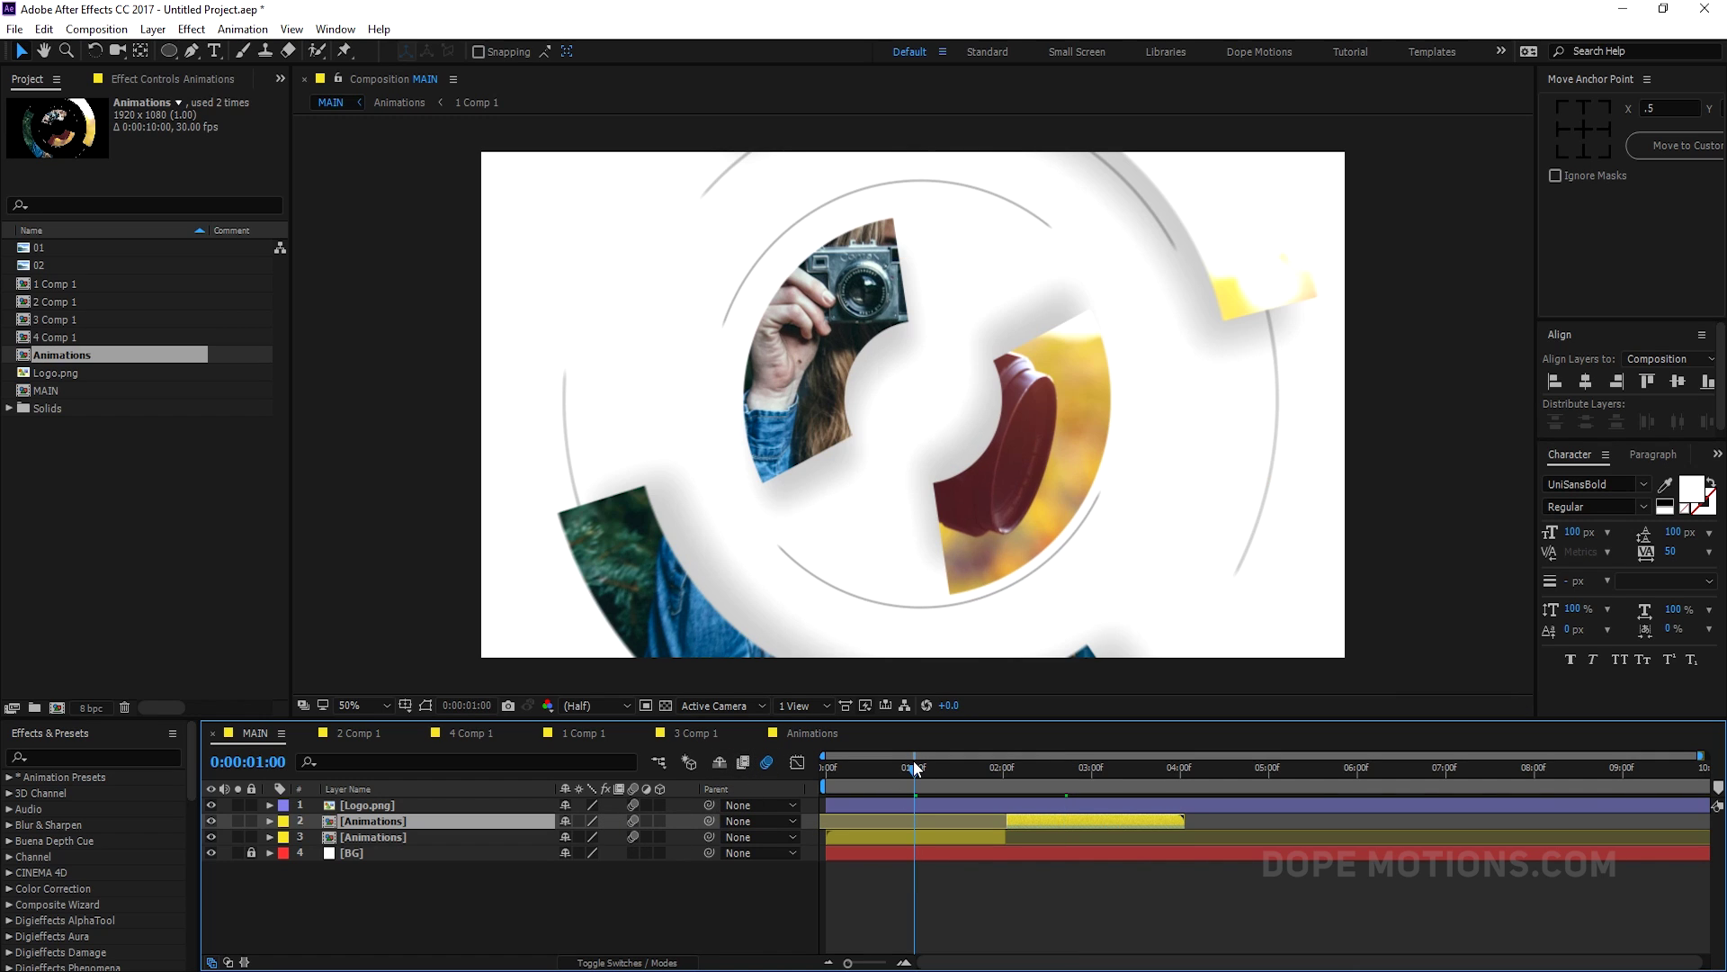
left_click(878, 767)
left_click_drag(878, 763, 803, 769)
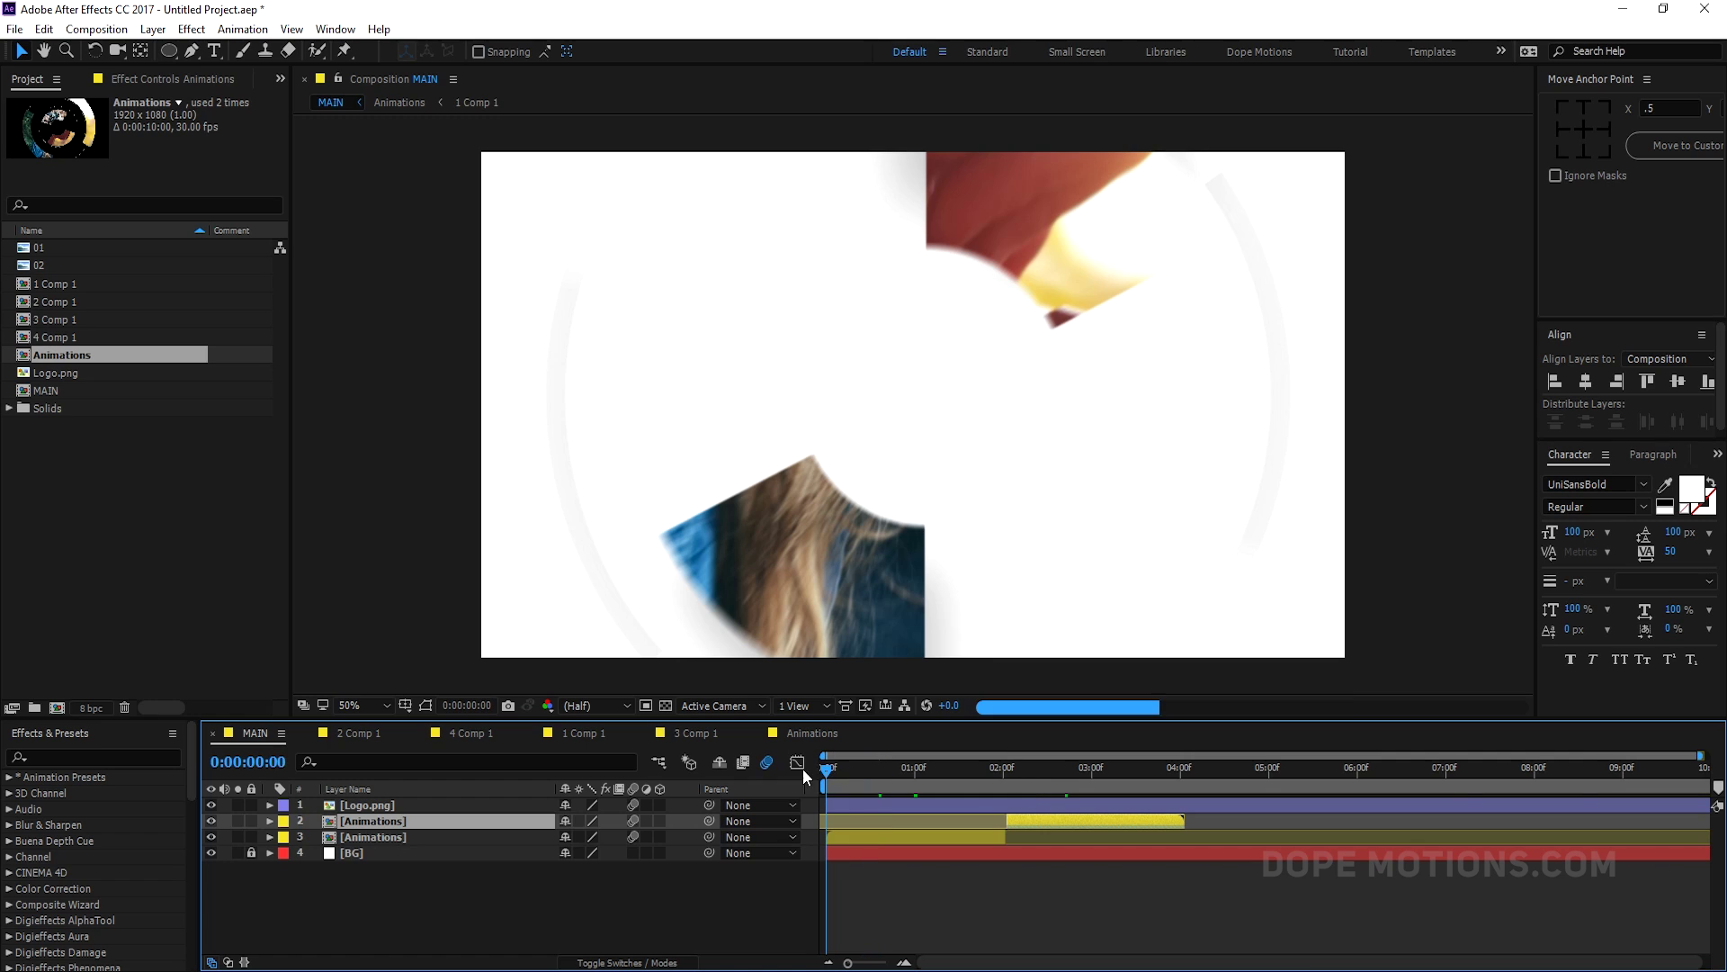
key("space")
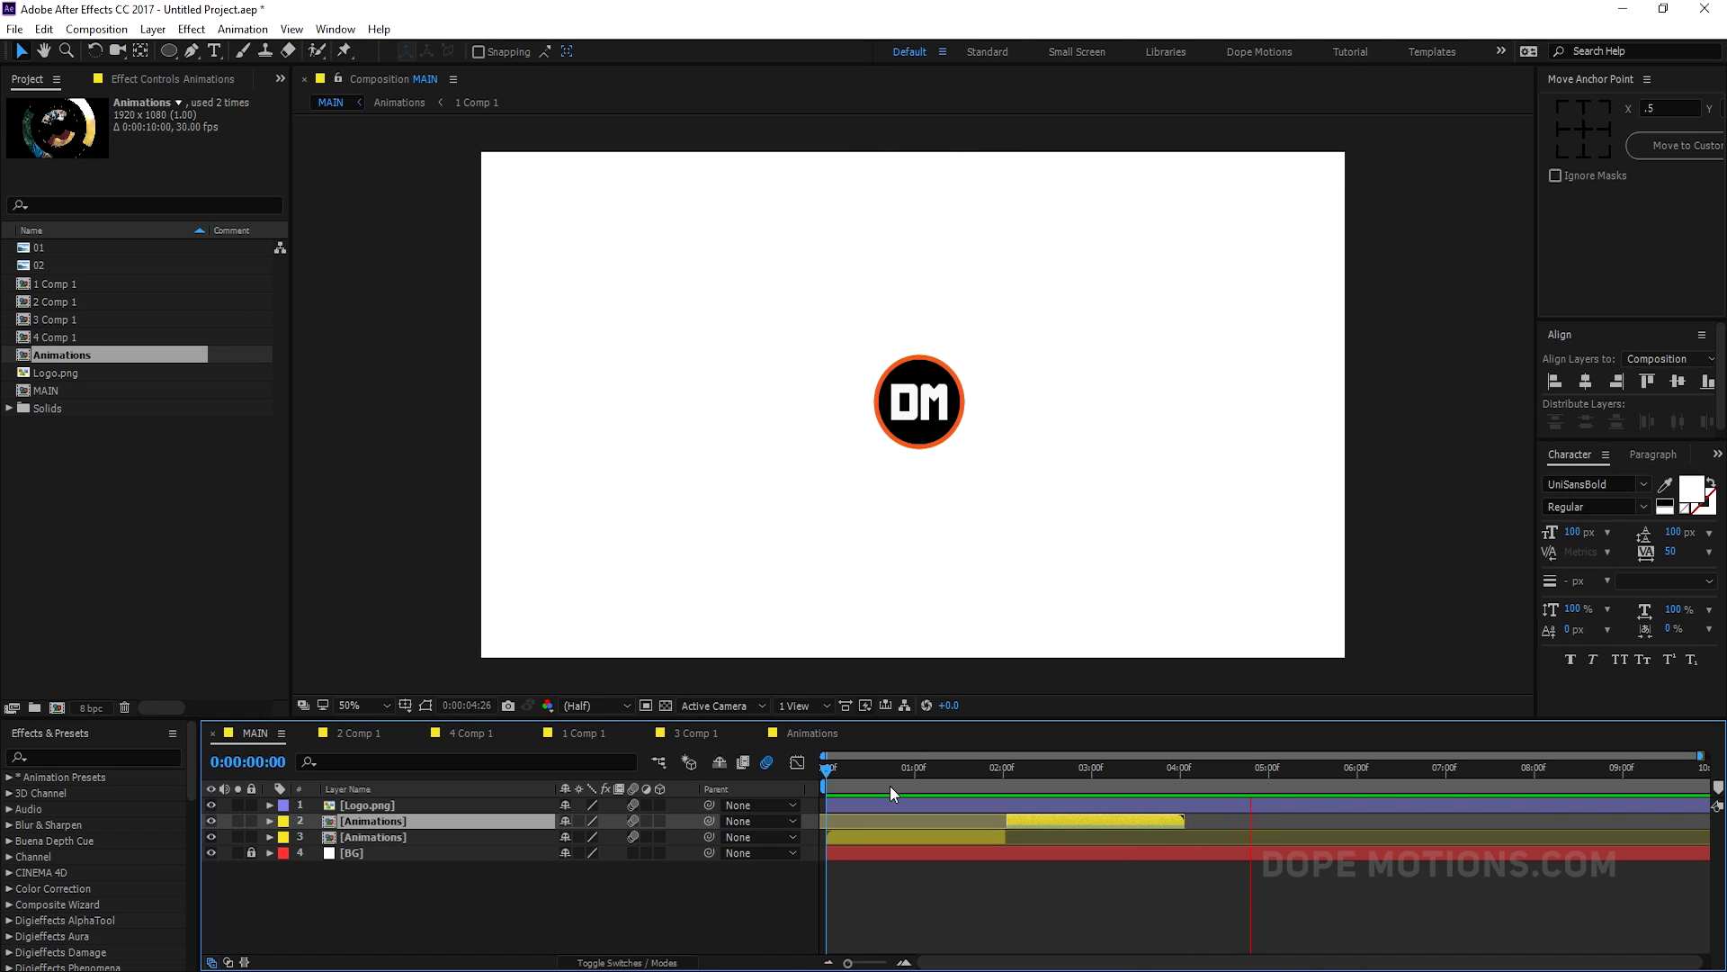
left_click(1183, 775)
key("space")
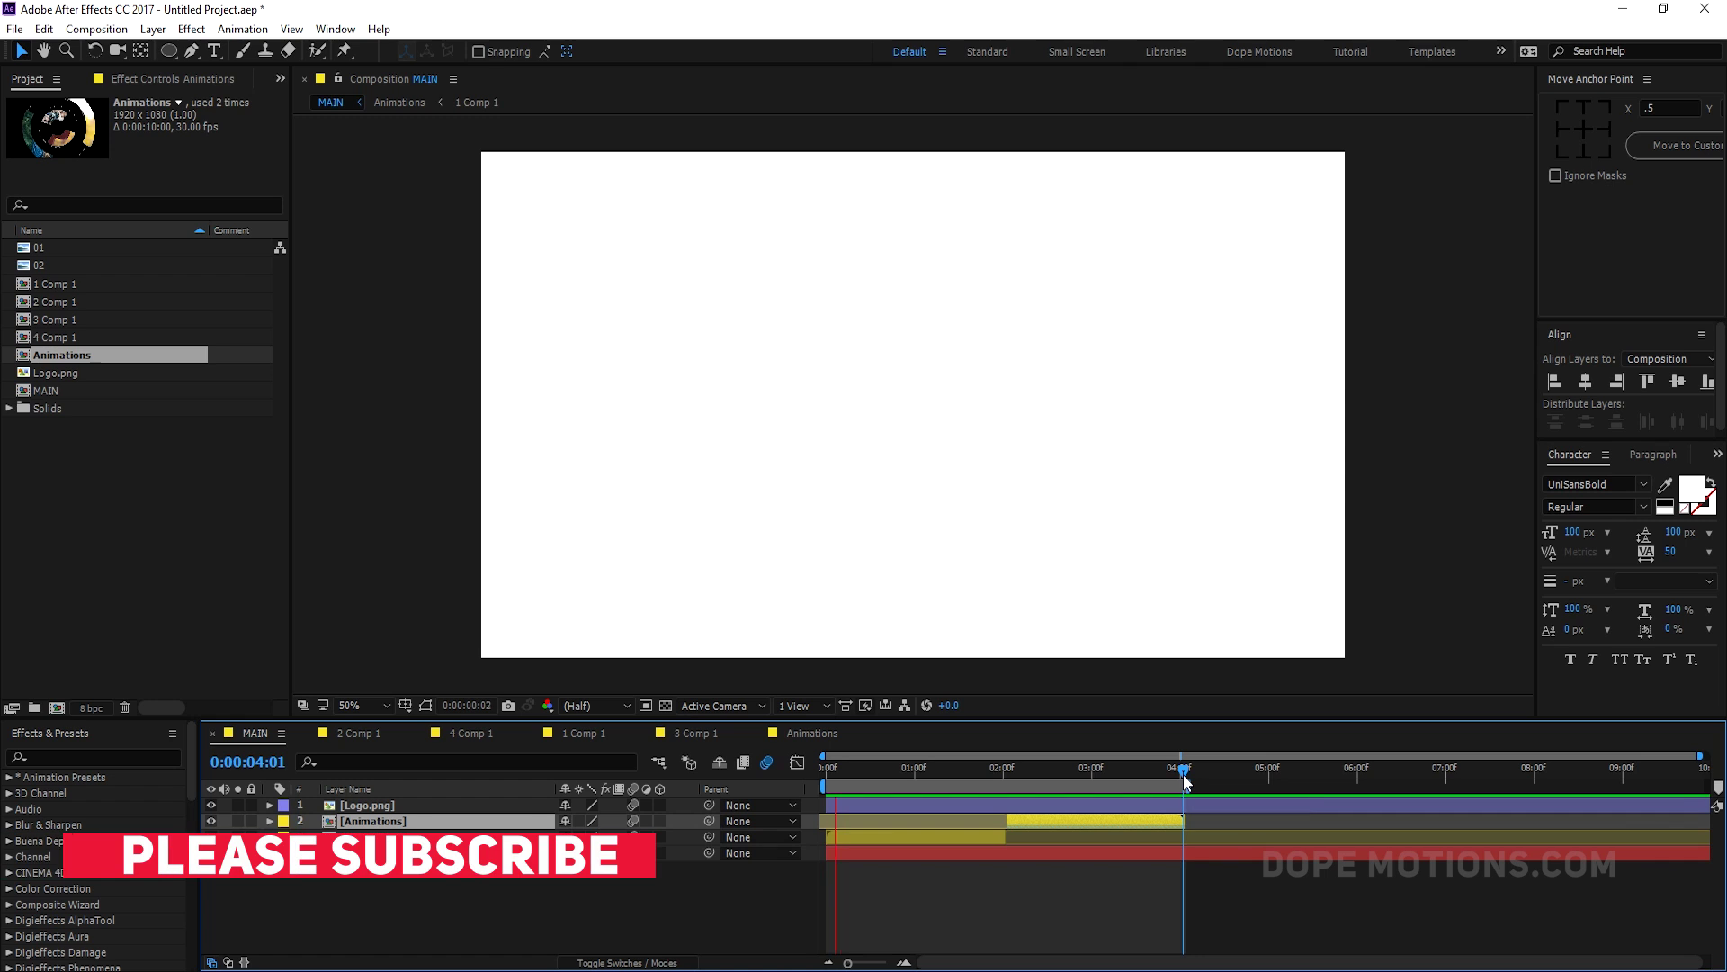